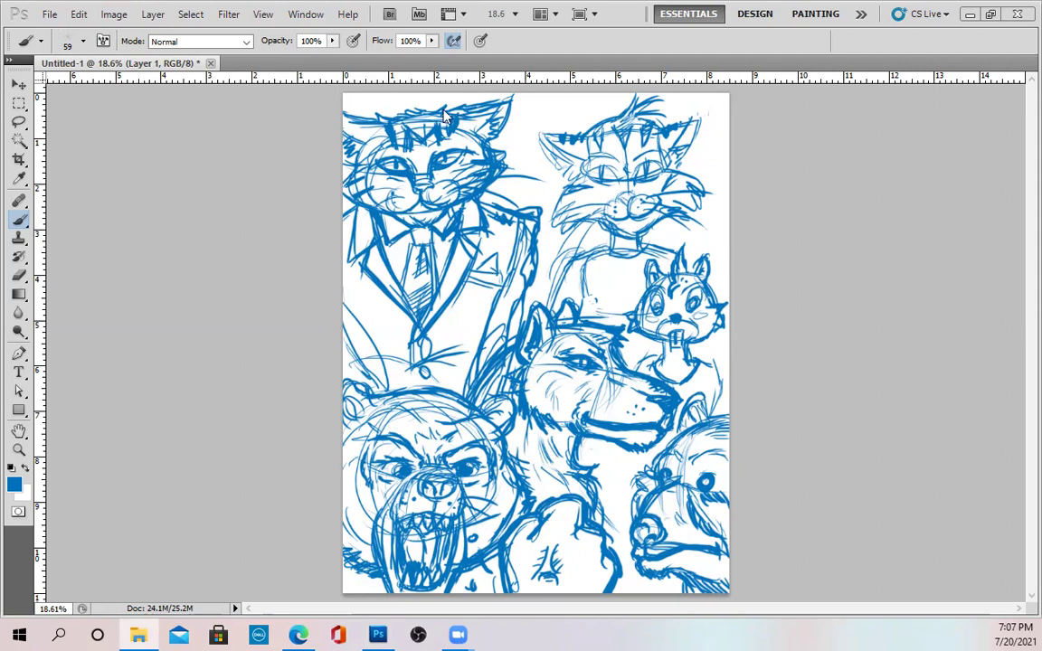
Step: Create a new blank portrait document and add an empty layer for sketching
left_click(47, 14)
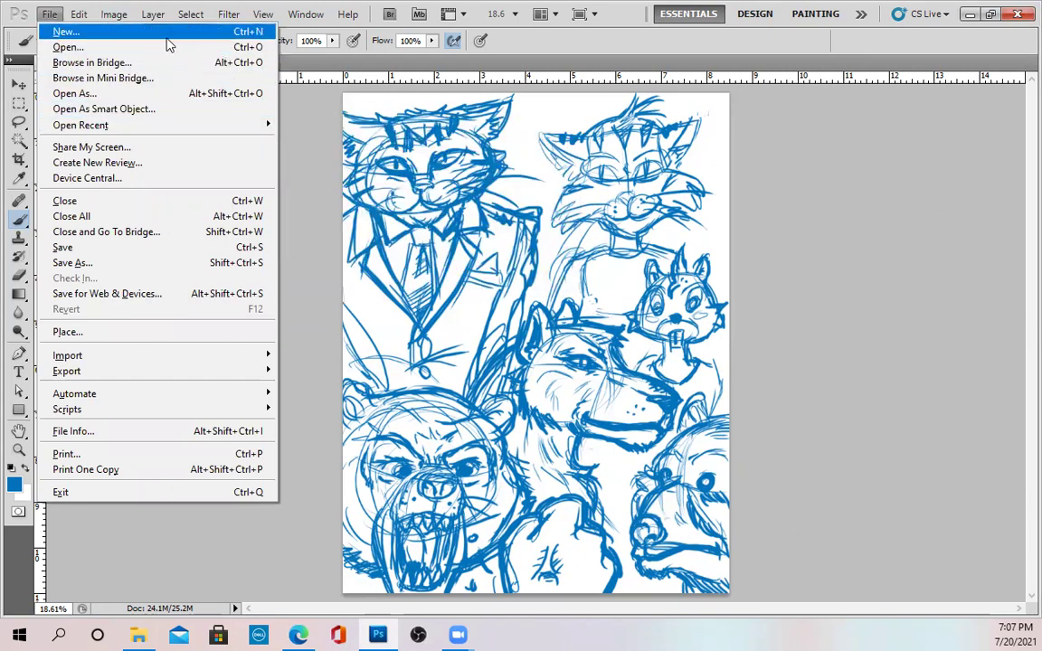
left_click(201, 33)
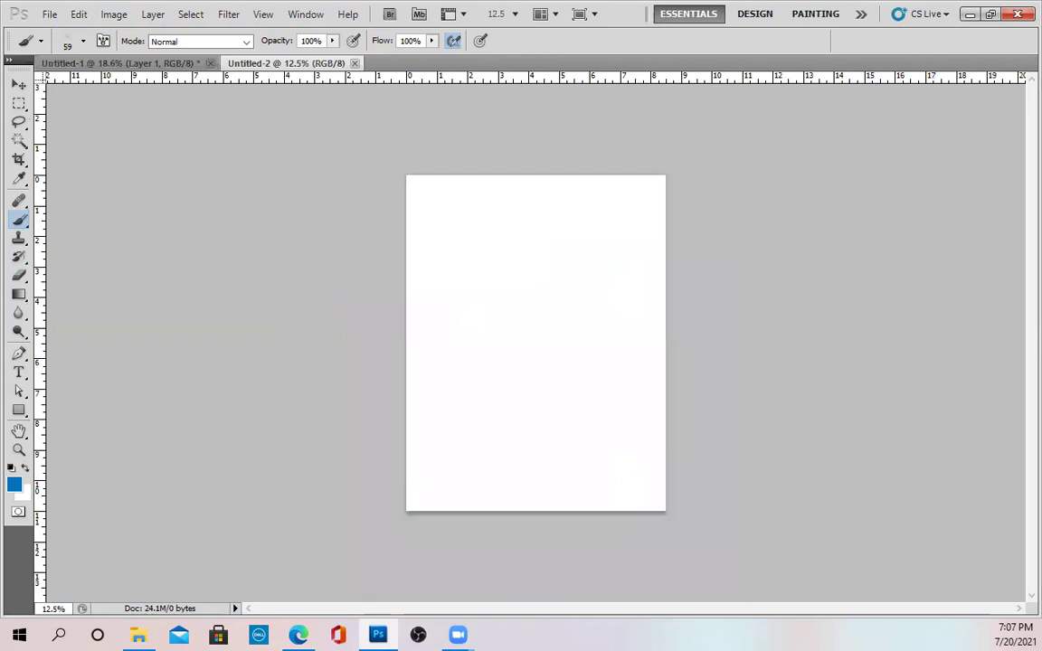
key("alt")
scroll(808, 195, "up", 2)
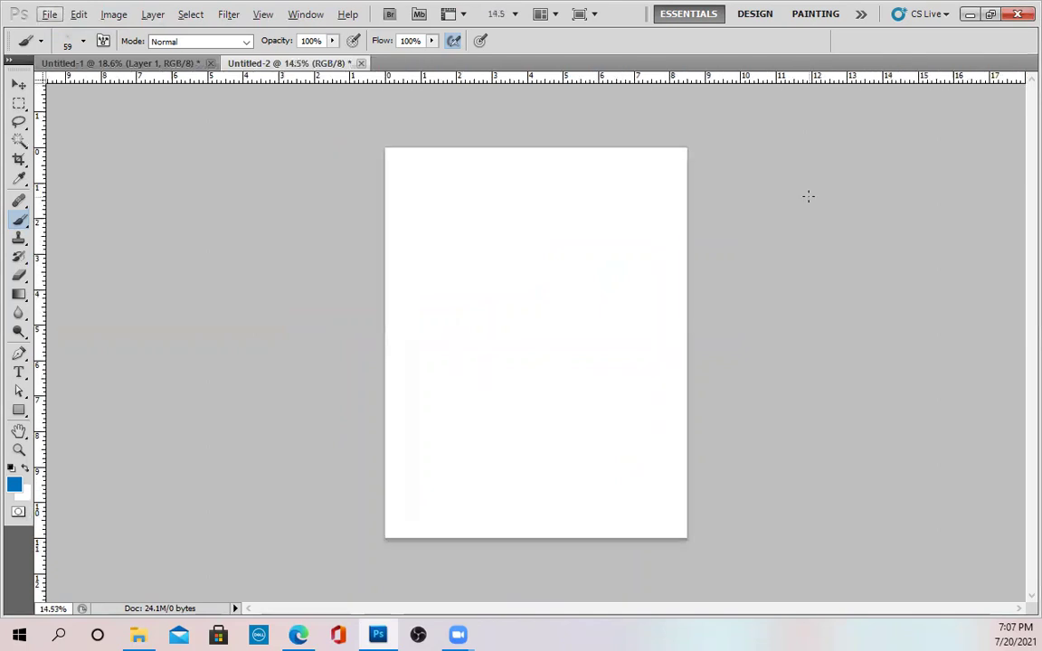
scroll(814, 191, "up", 1)
scroll(807, 196, "down", 1)
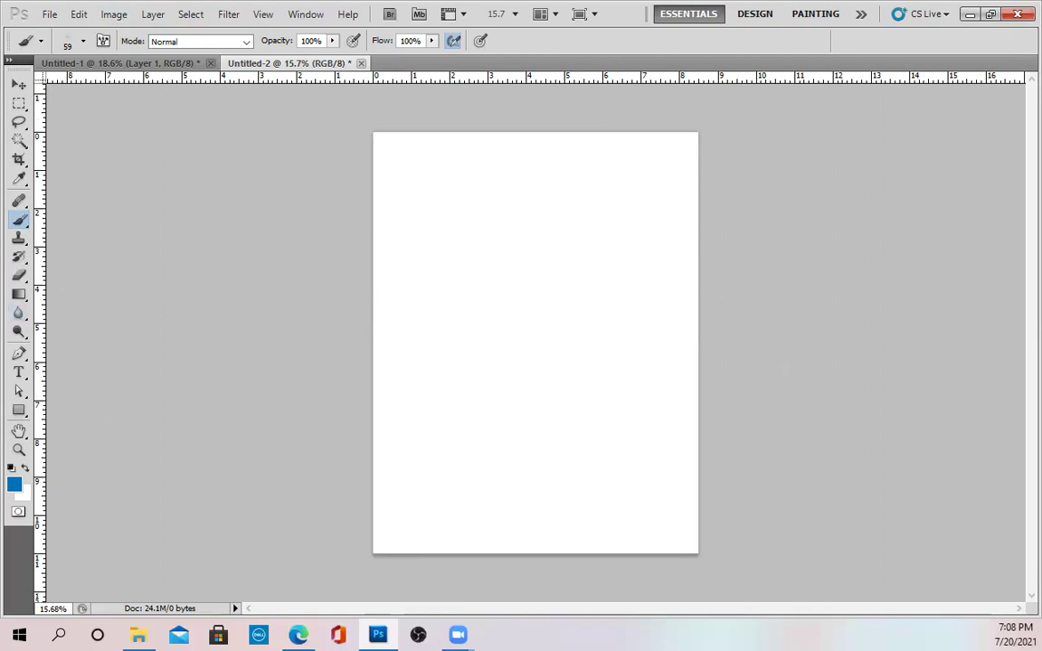
key("ctrl+alt+shift+n")
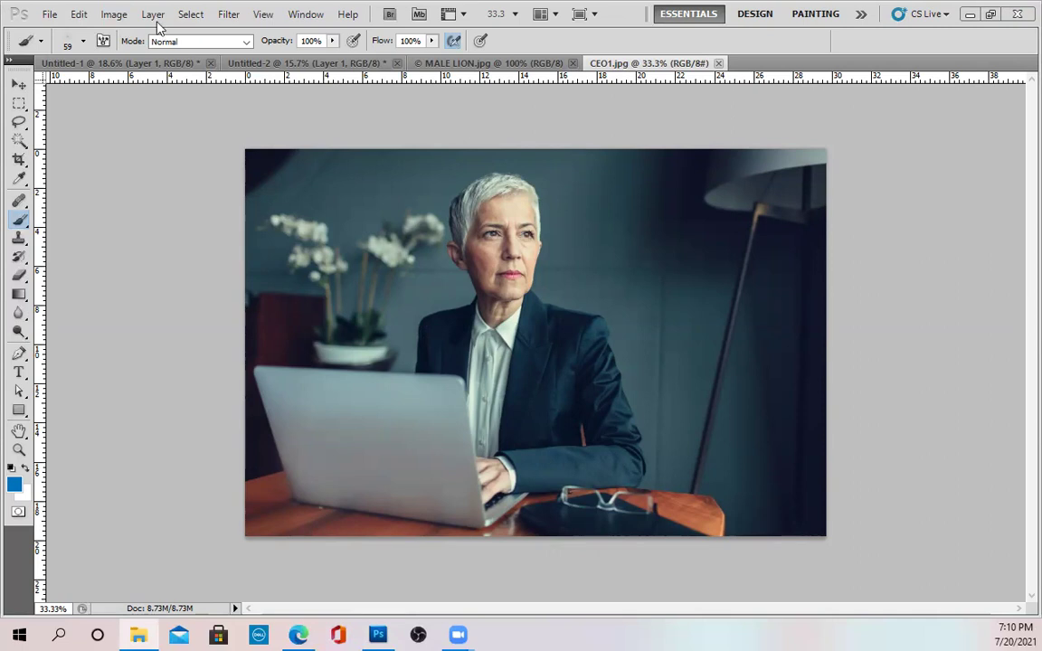
Step: Open the CEO2.jpeg reference photo and close CEO1.jpg
left_click(50, 13)
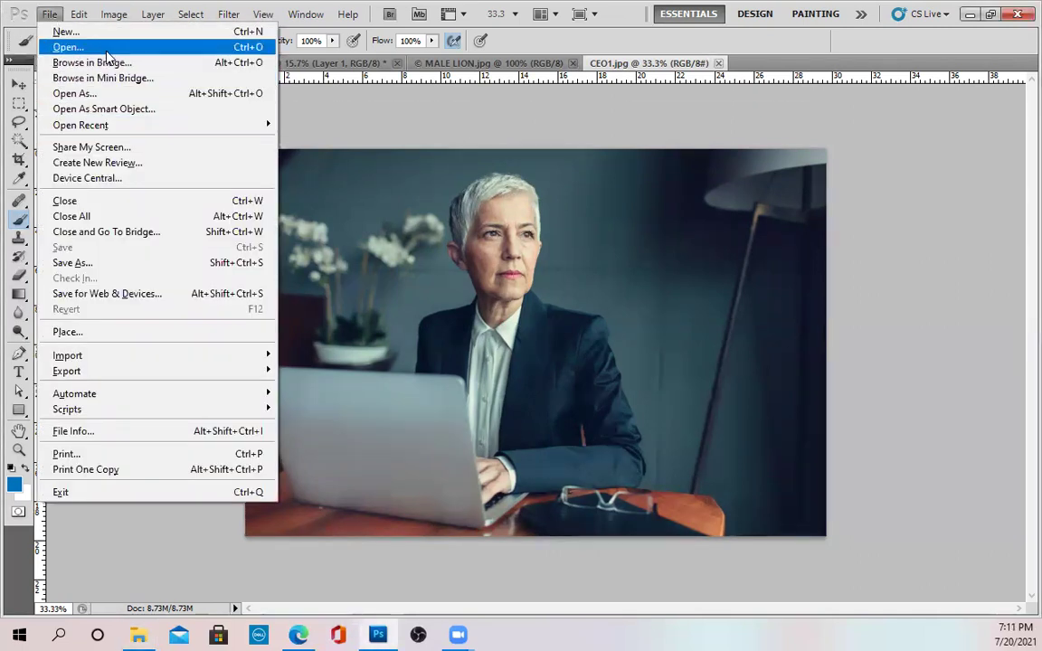
left_click(96, 47)
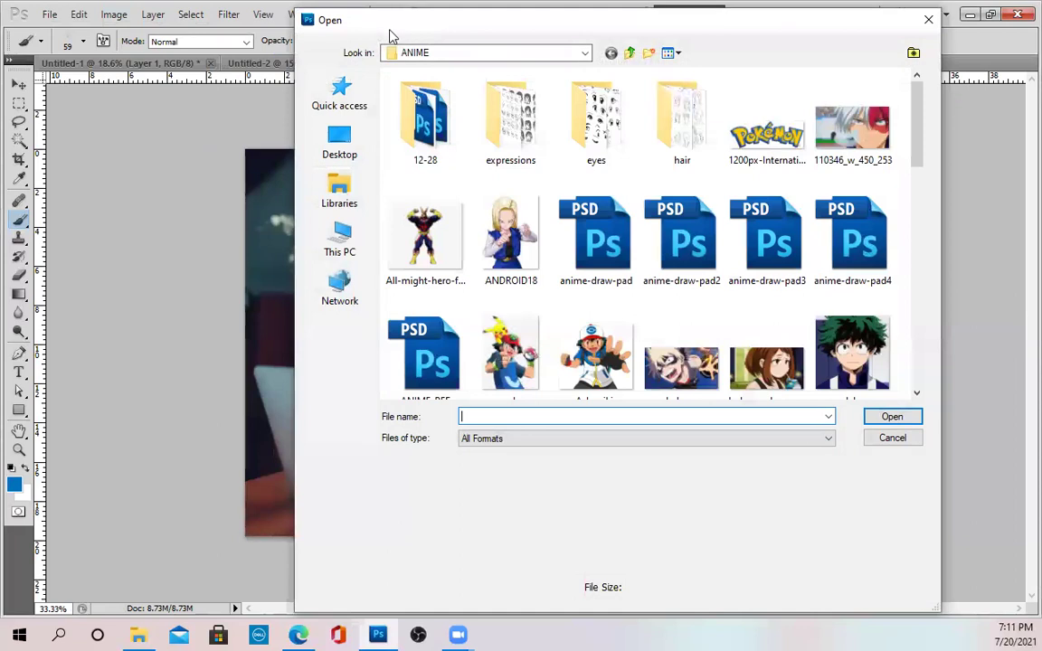
key("Escape")
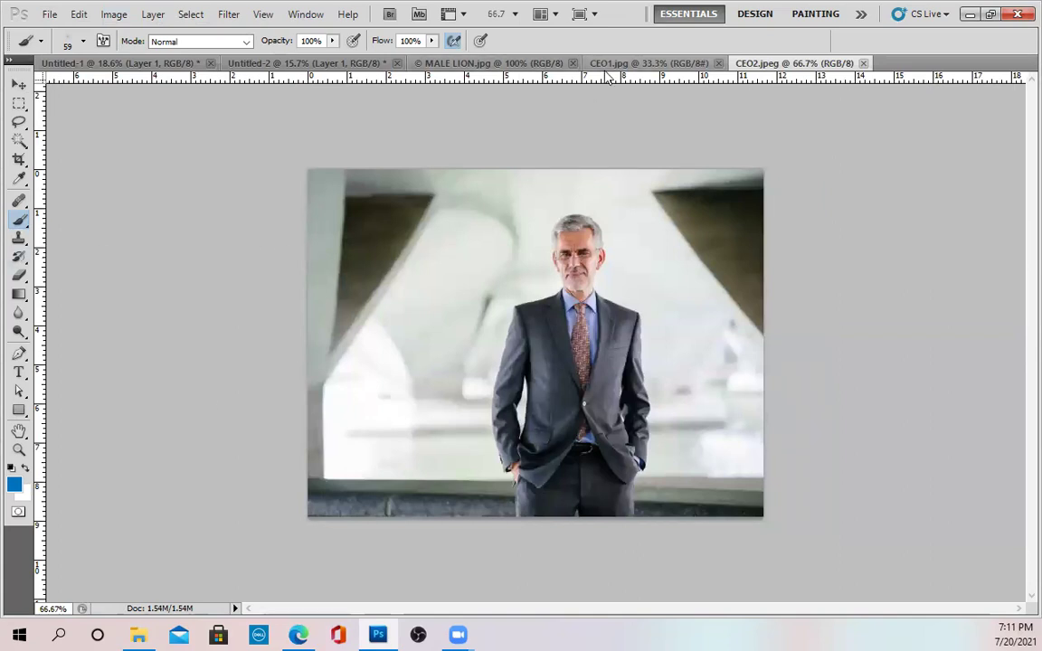
left_click(664, 65)
key("ctrl+w")
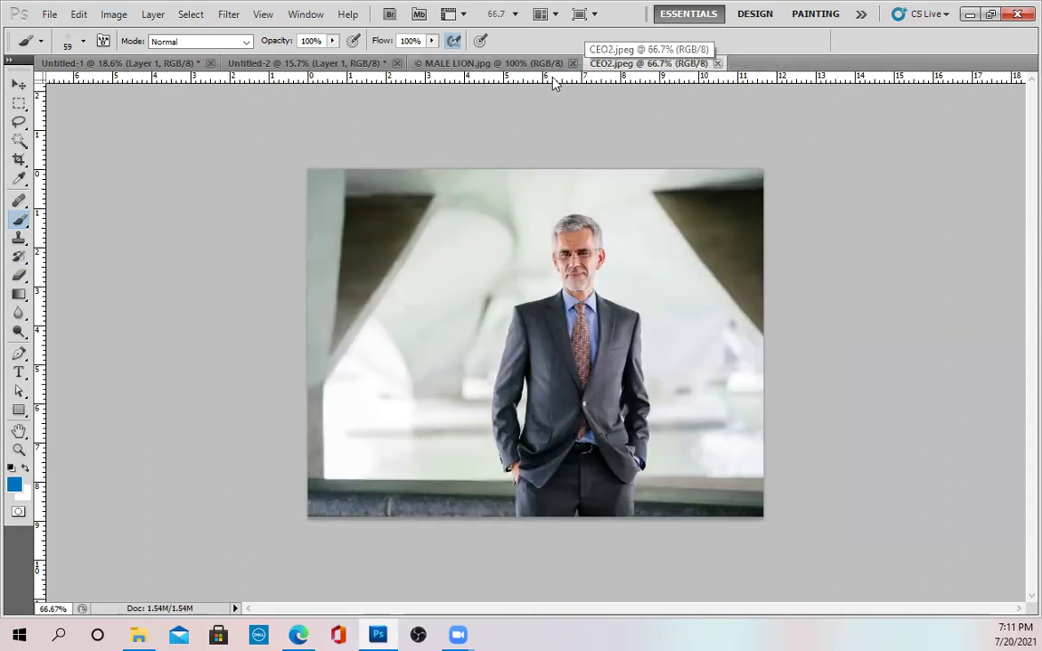
Step: Float the MALE LION.jpg and CEO2.jpeg photos in separate windows and spread them apart
left_click_drag(495, 69, 443, 155)
left_click_drag(506, 140, 594, 156)
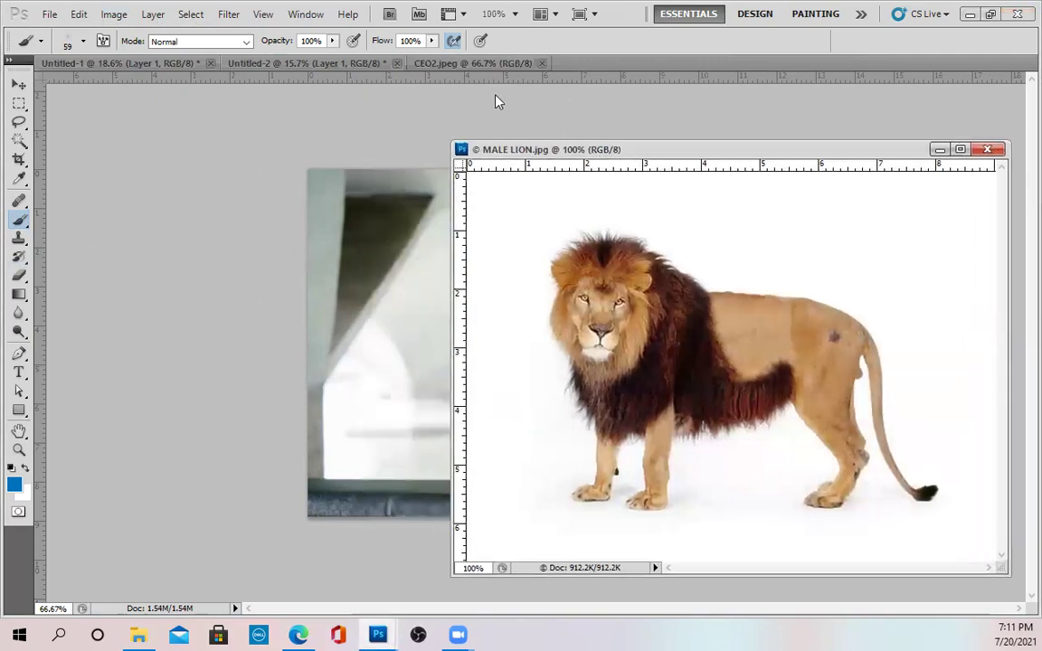
left_click_drag(476, 63, 395, 149)
left_click_drag(542, 148, 430, 181)
left_click_drag(560, 146, 603, 102)
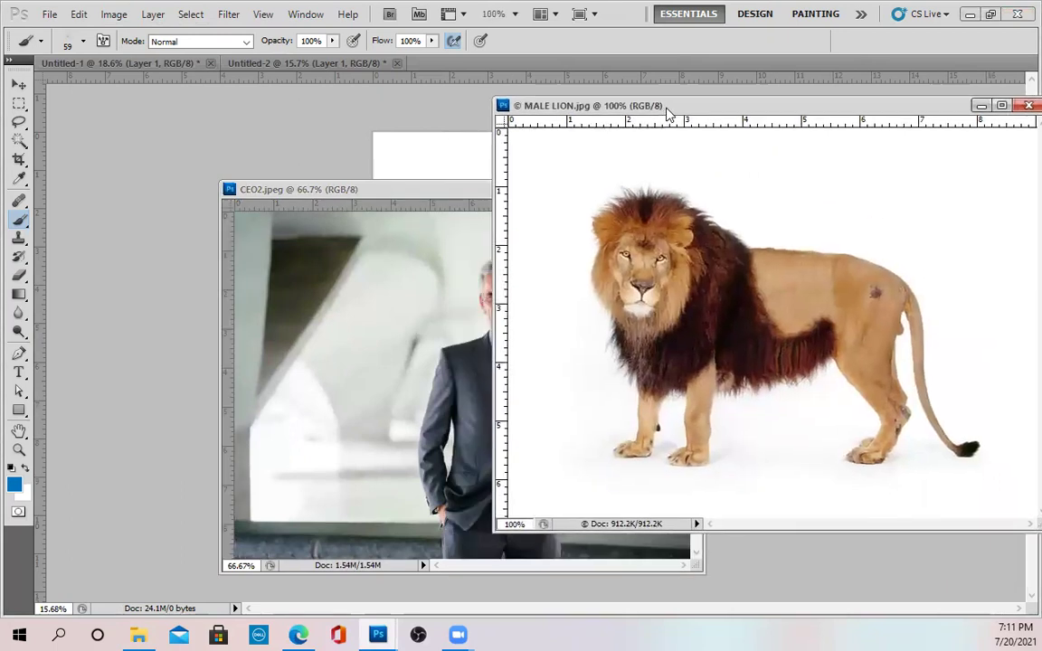
left_click_drag(407, 196, 519, 193)
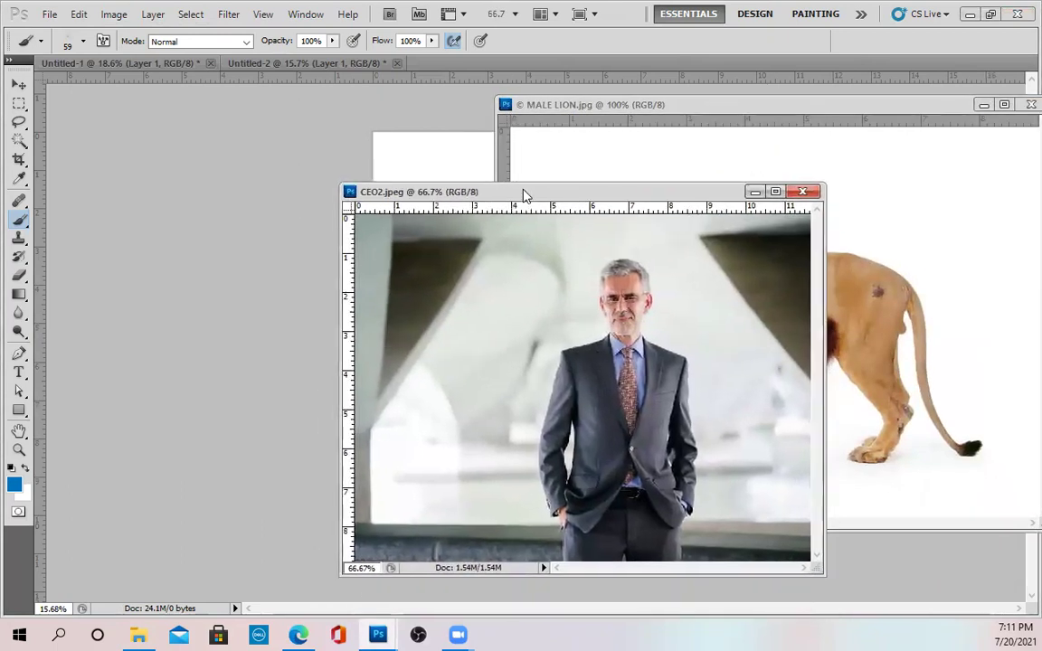
Step: Float the blank Untitled-2 document in a window enlarged to show the whole page, and move CEO2.jpeg below the lion's face
left_click(255, 63)
left_click_drag(233, 163, 107, 102)
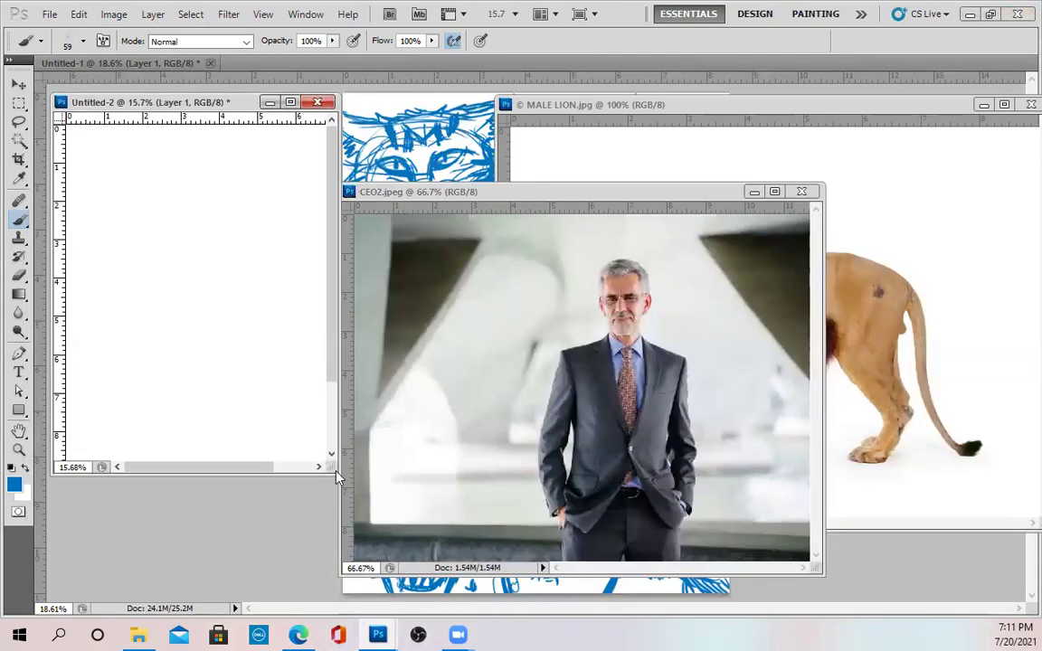
left_click_drag(338, 475, 448, 629)
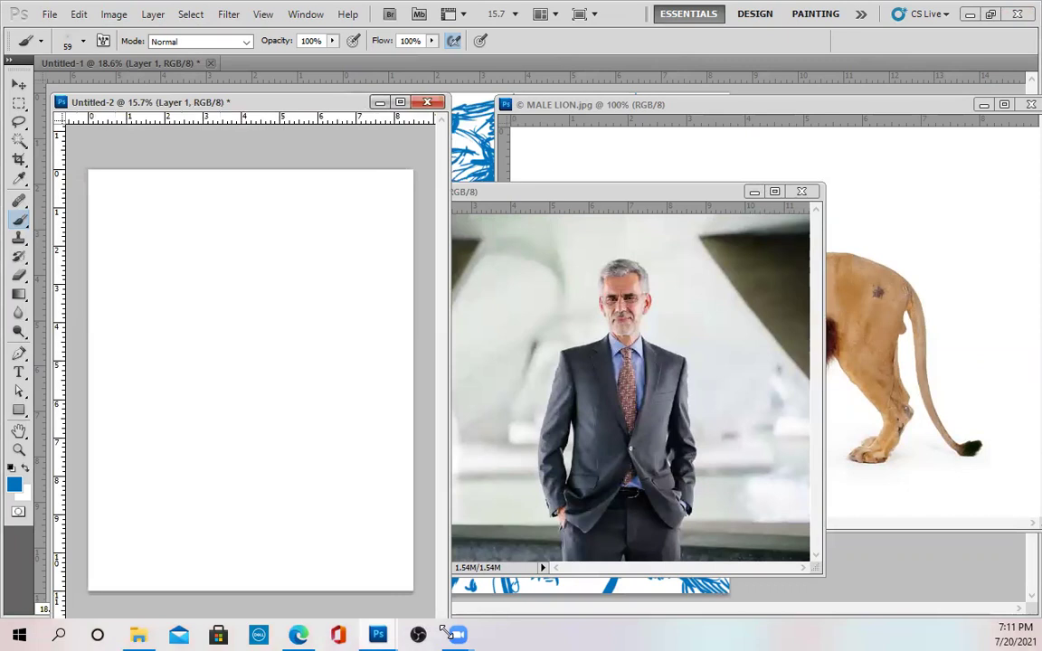
left_click_drag(229, 106, 228, 93)
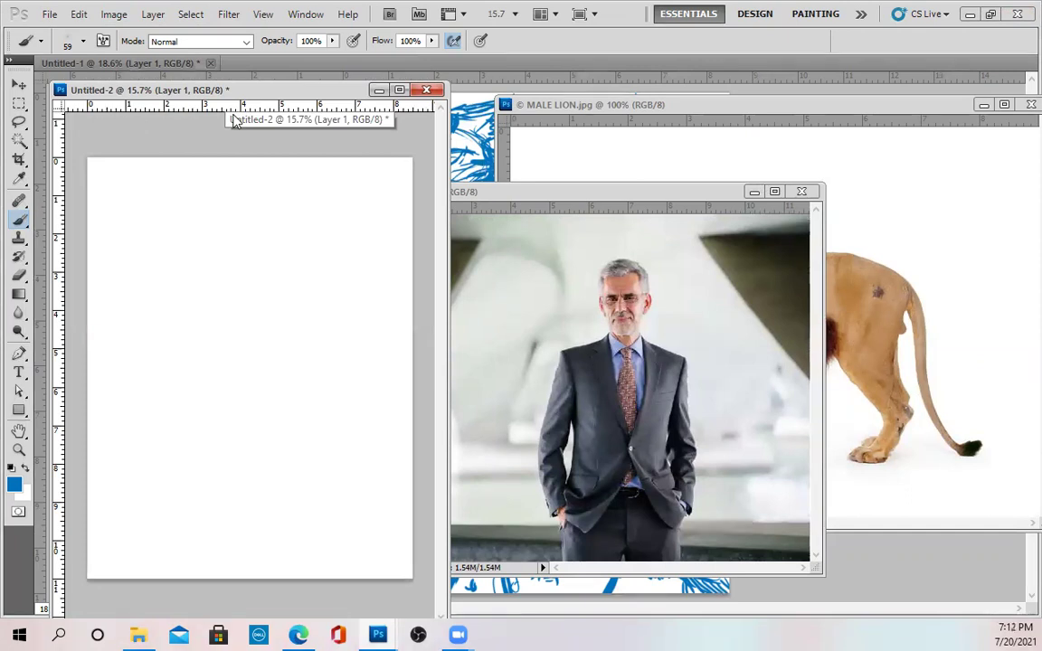
key("ctrl+plus")
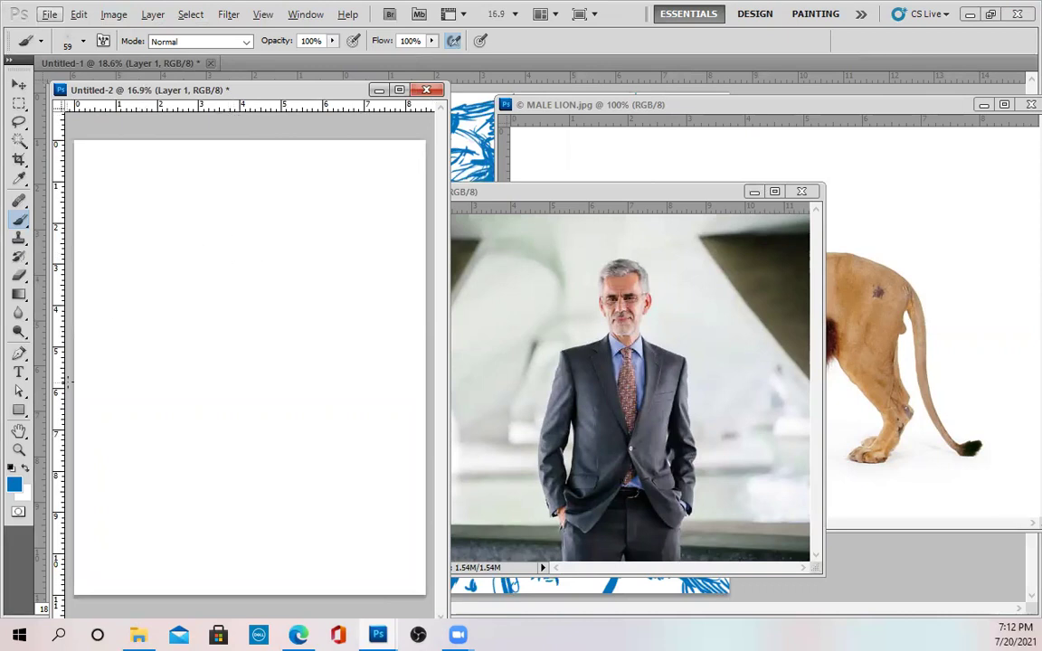
left_click_drag(604, 193, 799, 337)
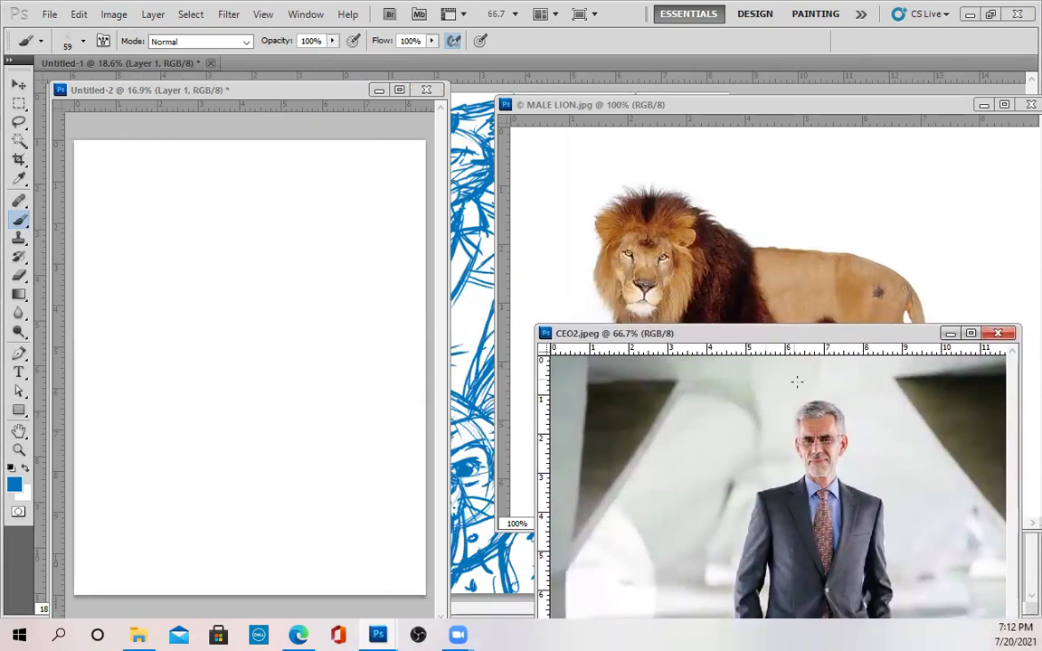
Step: Sketch the head on the blank page as a loose circle with curved vertical and horizontal guidelines and a small nose oval
left_click(234, 228)
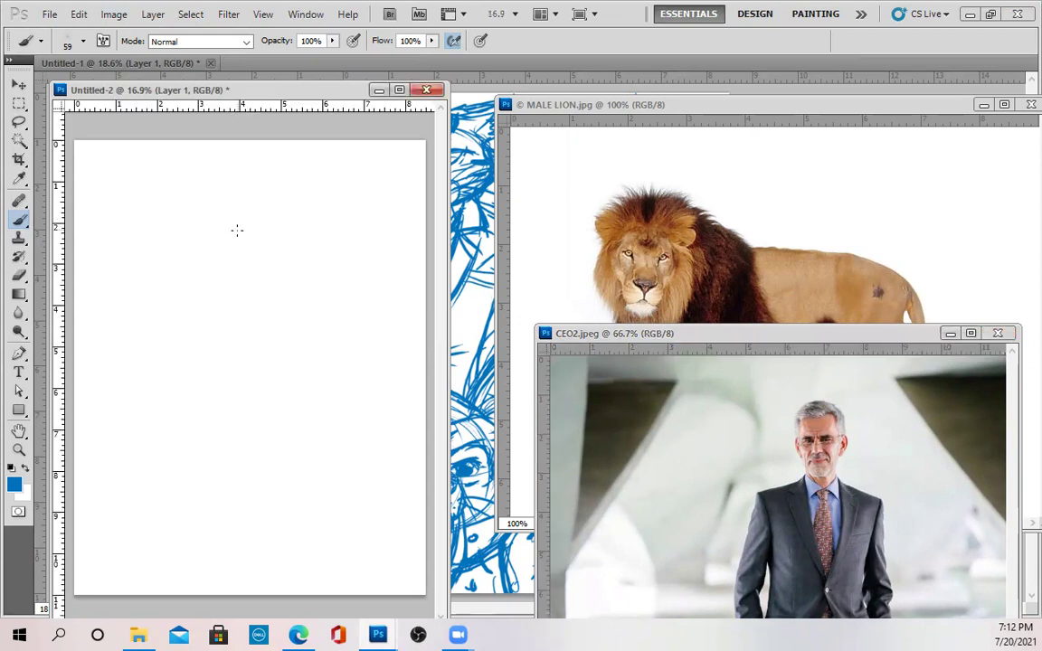
mouse_move(237, 217)
left_mouse_down()
mouse_move(214, 298)
mouse_move(277, 240)
mouse_move(210, 217)
mouse_move(195, 262)
mouse_move(227, 273)
mouse_move(281, 230)
mouse_move(208, 226)
left_mouse_up()
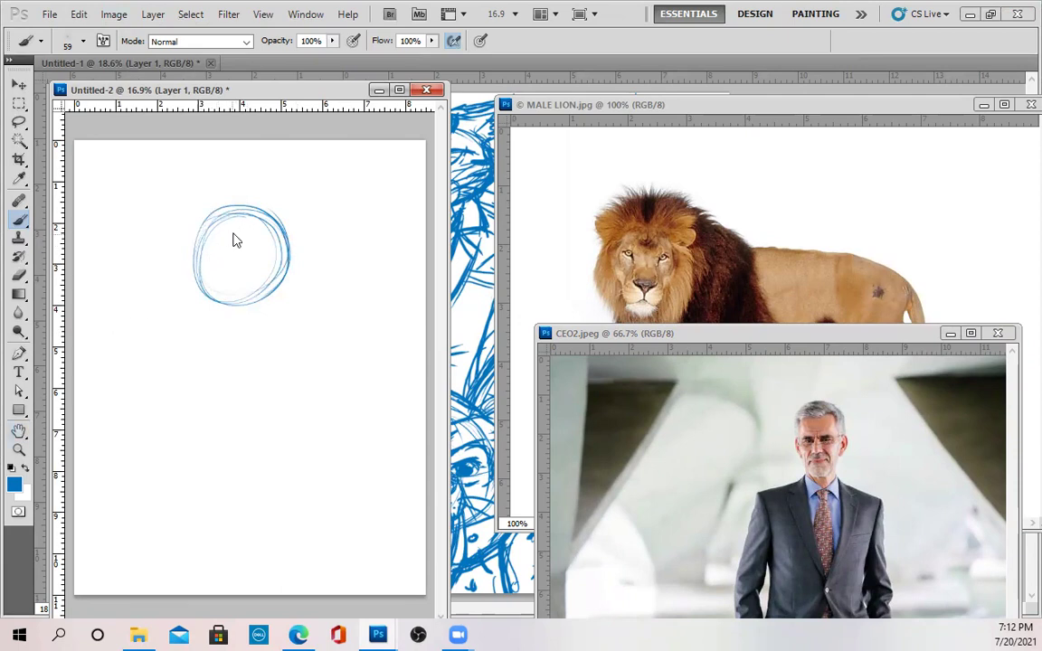
left_click_drag(239, 210, 240, 309)
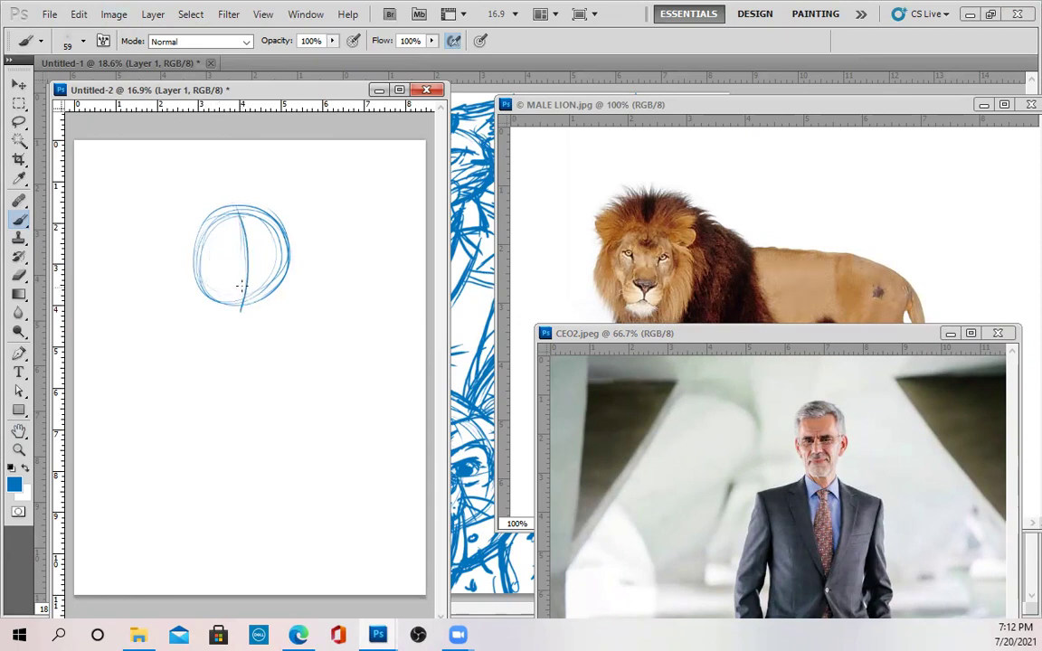
left_click_drag(242, 289, 276, 303)
left_click_drag(206, 262, 291, 254)
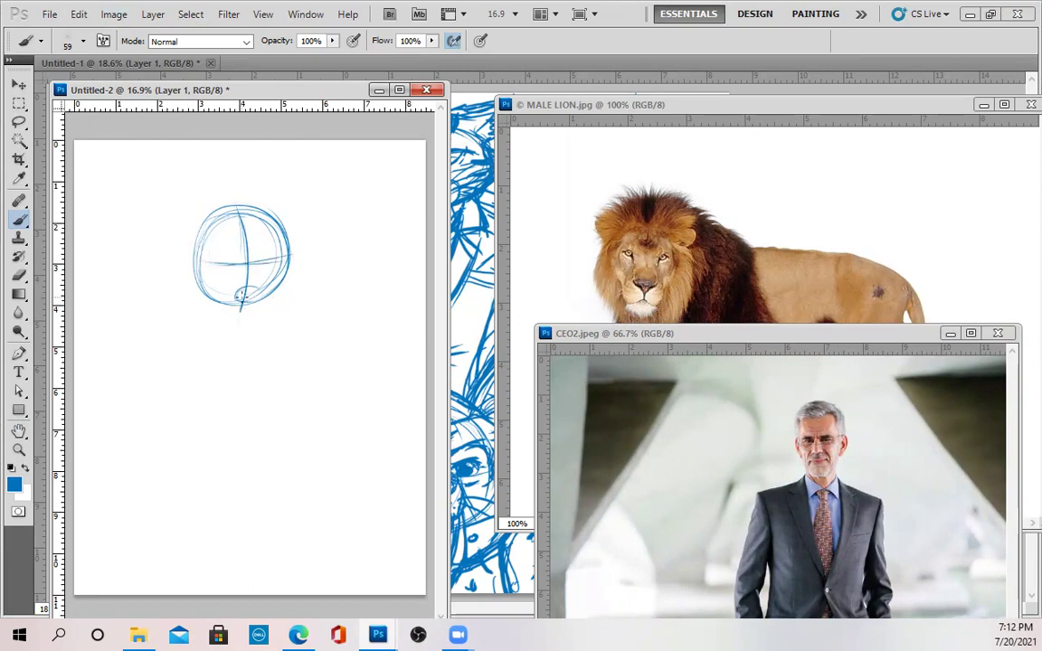
Step: Sketch a tapered jaw and chin below the head circle, darken the nose, and extend the centre line through the muzzle
mouse_move(208, 300)
left_mouse_down()
mouse_move(219, 342)
mouse_move(255, 341)
mouse_move(265, 323)
mouse_move(263, 334)
left_mouse_up()
mouse_move(275, 289)
left_mouse_down()
mouse_move(234, 335)
mouse_move(213, 335)
mouse_move(264, 340)
left_mouse_up()
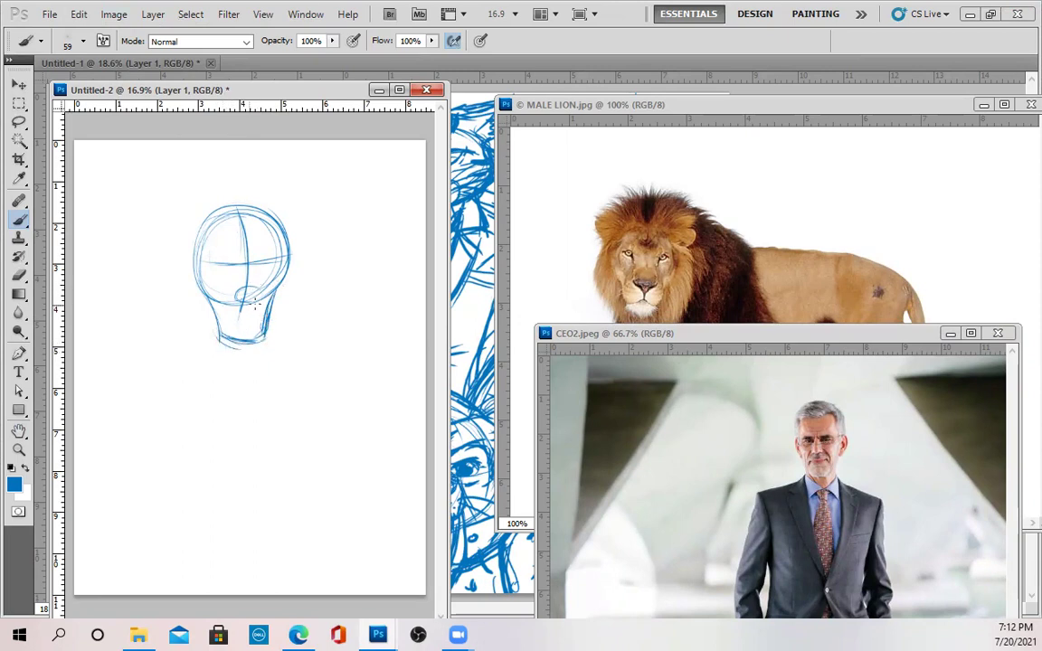
mouse_move(245, 287)
left_mouse_down()
mouse_move(256, 290)
mouse_move(235, 298)
mouse_move(254, 287)
mouse_move(253, 301)
left_mouse_up()
left_click_drag(241, 273, 250, 346)
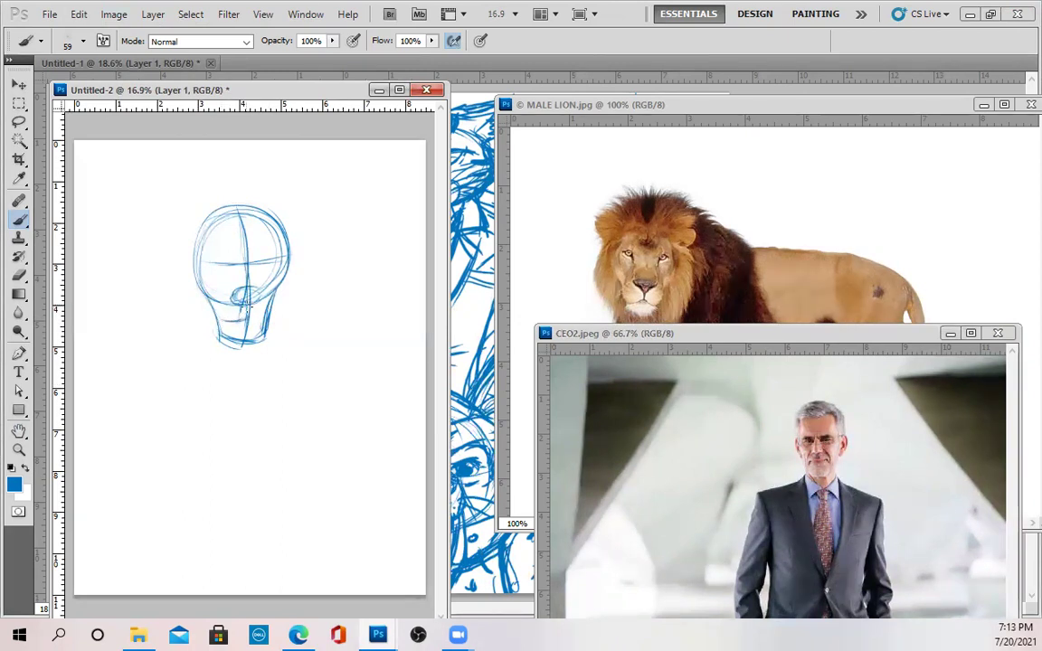
mouse_move(218, 319)
left_mouse_down()
mouse_move(241, 321)
mouse_move(217, 330)
mouse_move(220, 342)
left_mouse_up()
Step: Erase the left jaw line, redraw it with the Brush, and reinforce both sides of the face
key("e")
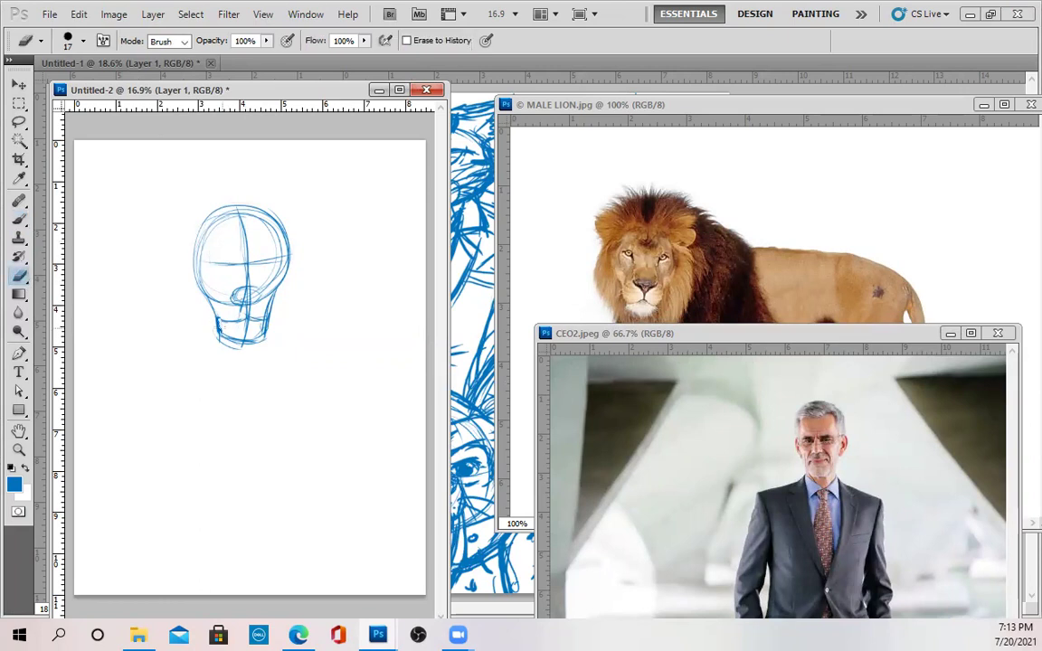
left_click(19, 219)
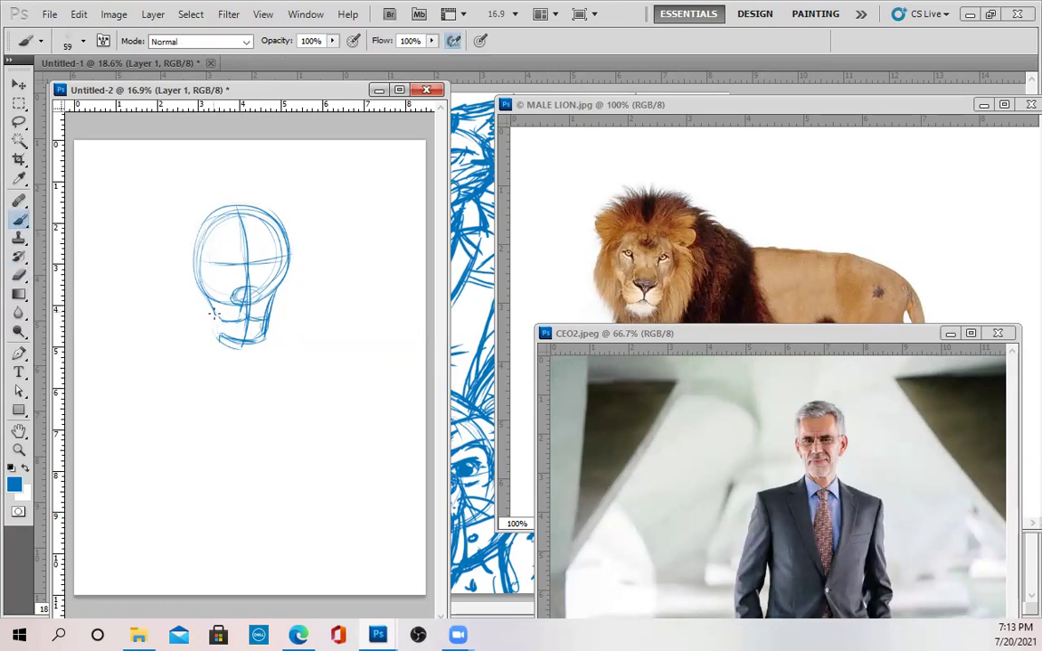
mouse_move(201, 288)
left_mouse_down()
mouse_move(214, 329)
mouse_move(233, 341)
mouse_move(263, 329)
left_mouse_up()
left_click_drag(200, 288, 187, 255)
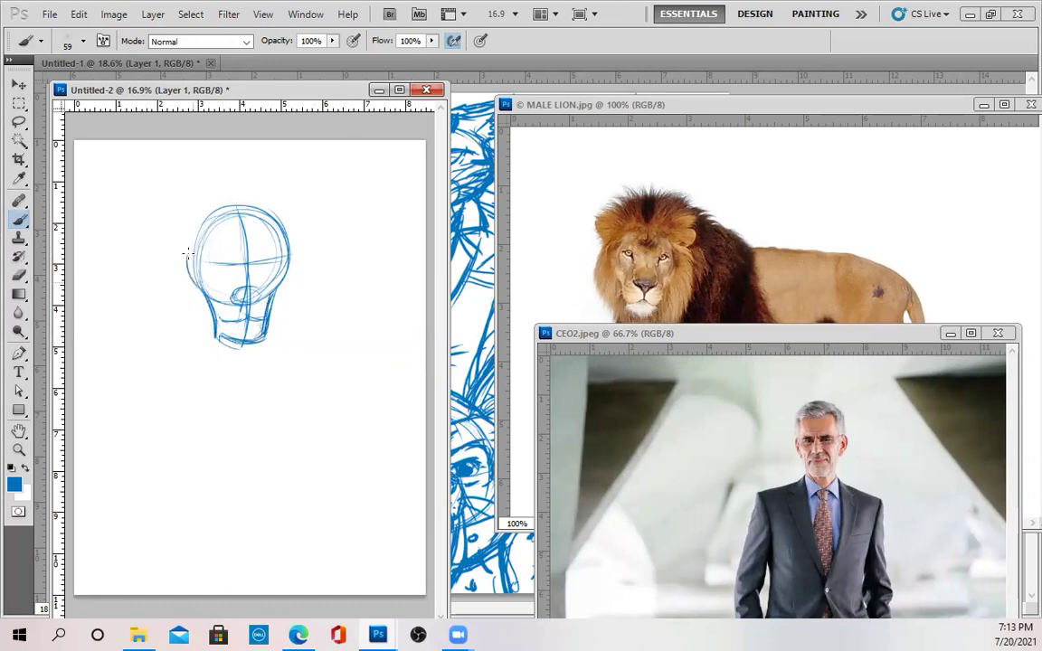
left_click_drag(277, 289, 291, 256)
left_click_drag(185, 261, 188, 237)
Step: Sketch the sloping shoulder lines and a tapered torso outline with a curved centre line below the head
left_click_drag(149, 352, 178, 339)
left_click_drag(271, 321, 351, 348)
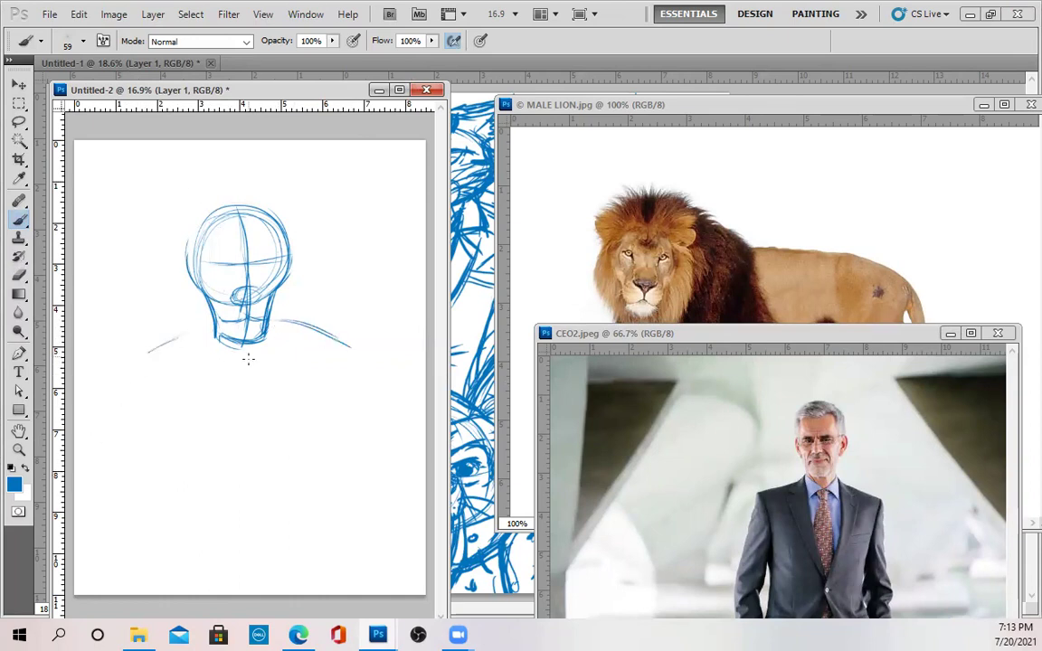
left_click_drag(249, 351, 242, 503)
left_click_drag(184, 316, 328, 334)
mouse_move(161, 319)
left_mouse_down()
mouse_move(168, 481)
mouse_move(152, 434)
mouse_move(171, 502)
mouse_move(301, 516)
left_mouse_up()
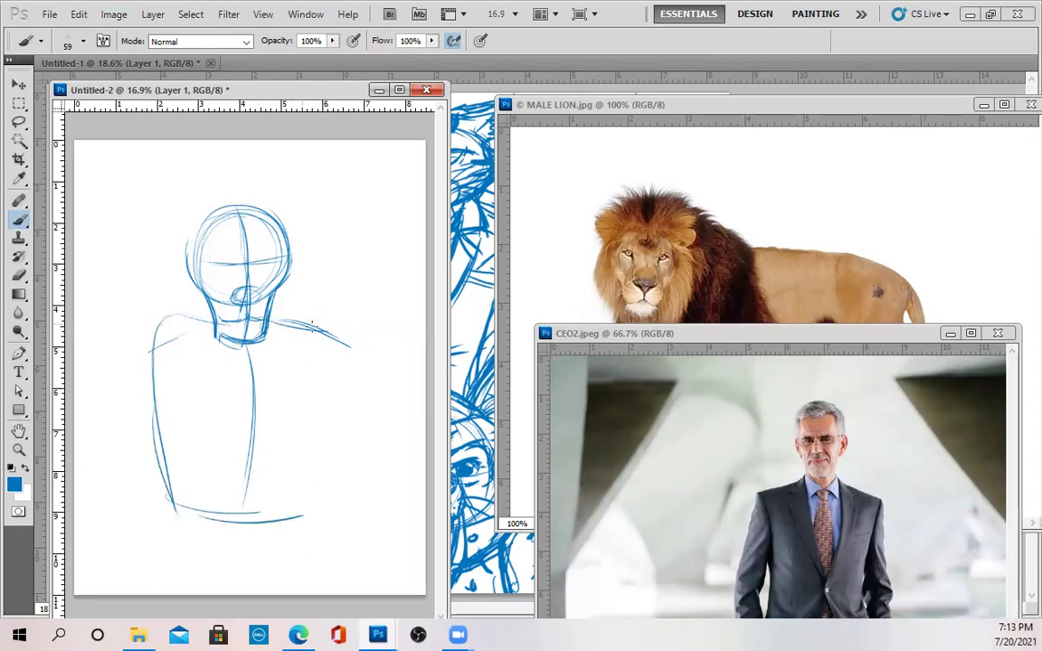
mouse_move(341, 347)
left_mouse_down()
mouse_move(311, 465)
mouse_move(331, 423)
mouse_move(287, 520)
left_mouse_up()
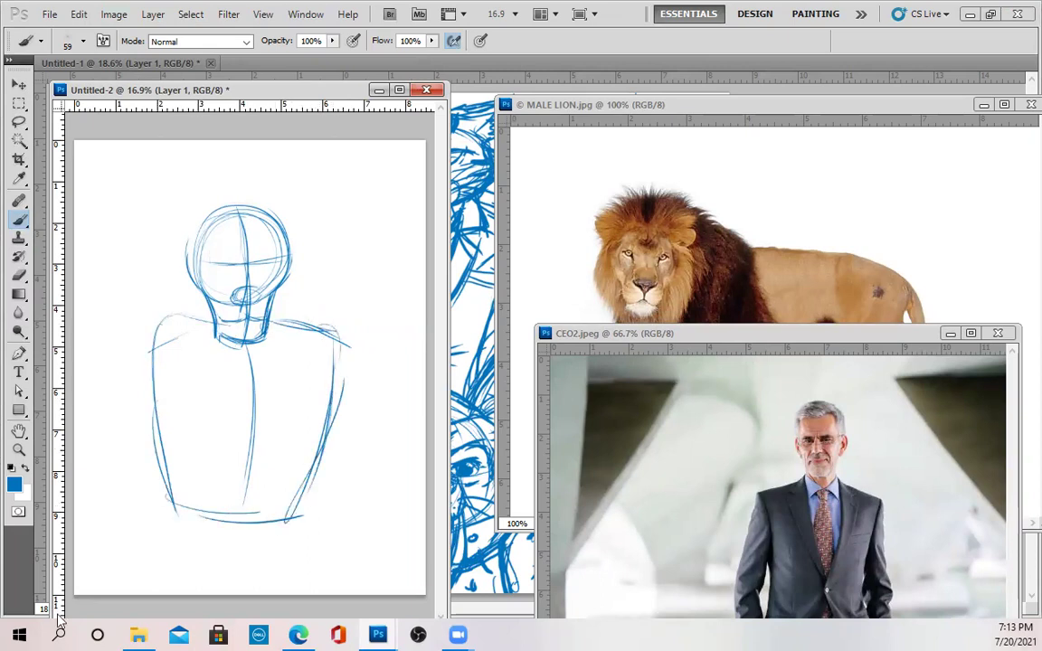
Step: Add circles for the shoulder joints and sketch both upper arms and forearms angled inward at the elbows
mouse_move(145, 335)
left_mouse_down()
mouse_move(142, 358)
mouse_move(157, 338)
left_mouse_up()
left_click_drag(331, 365, 339, 361)
left_click_drag(153, 326, 129, 483)
mouse_move(337, 330)
left_mouse_down()
mouse_move(354, 456)
mouse_move(342, 520)
left_mouse_up()
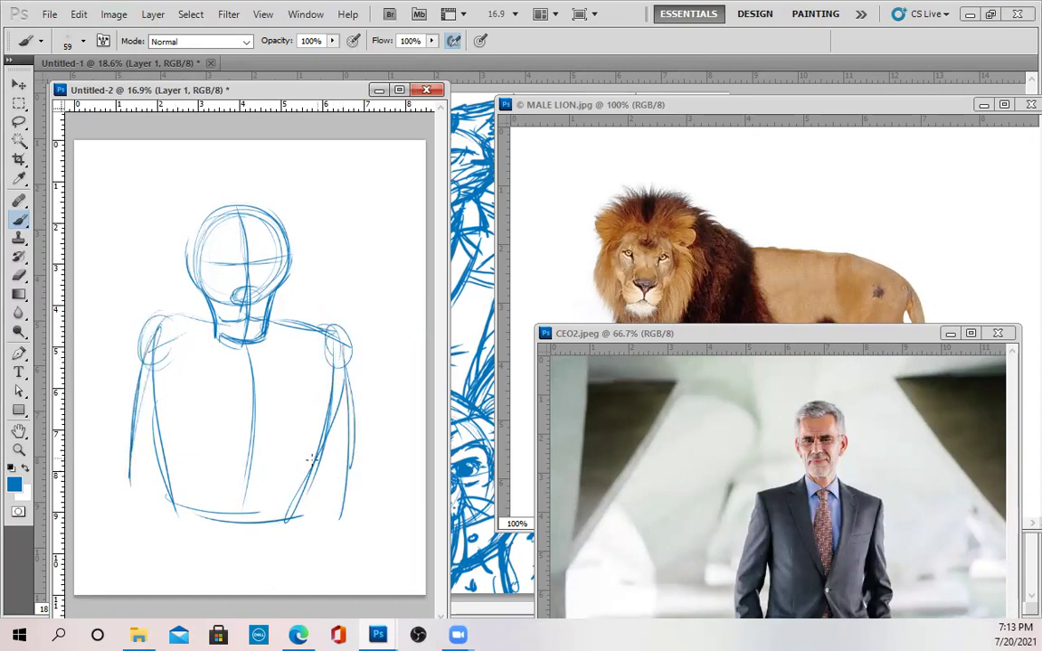
left_click_drag(129, 468, 188, 554)
left_click_drag(353, 491, 311, 564)
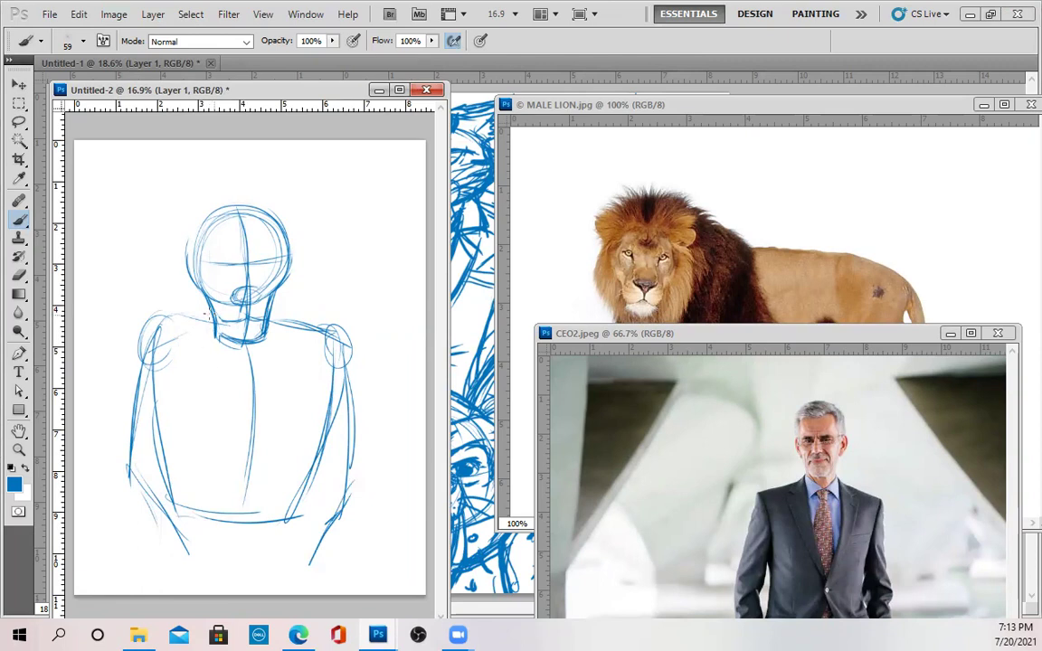
Step: Move the CEO2.jpeg window clear of the lion photo and enlarge both reference images around their subjects
left_click_drag(666, 335, 688, 377)
scroll(289, 395, "up", 2)
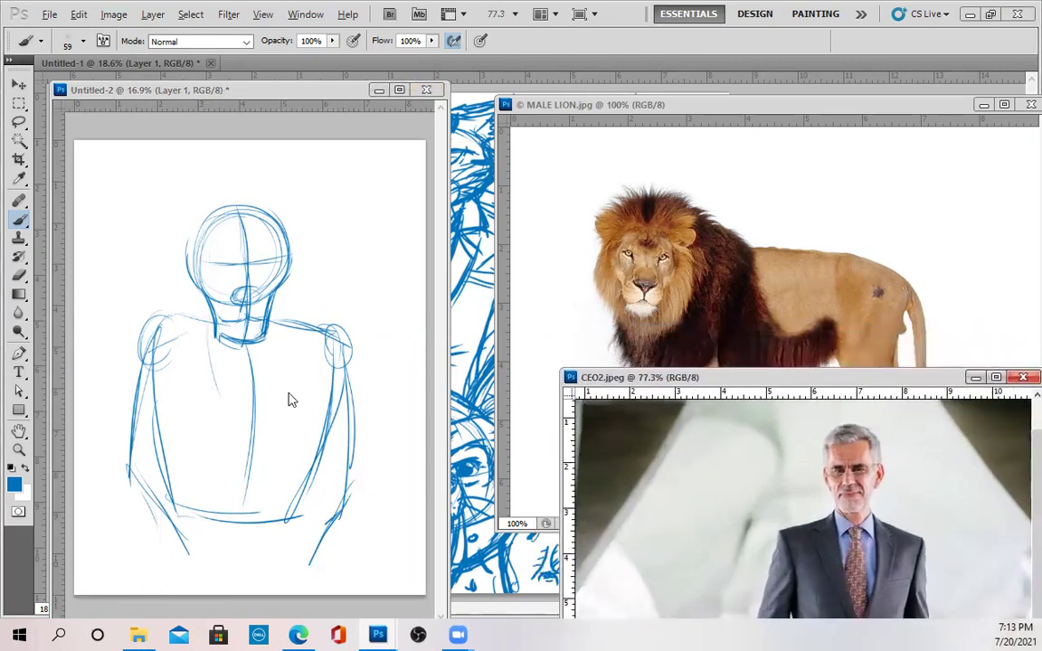
left_click(798, 240)
scroll(787, 253, "up", 3)
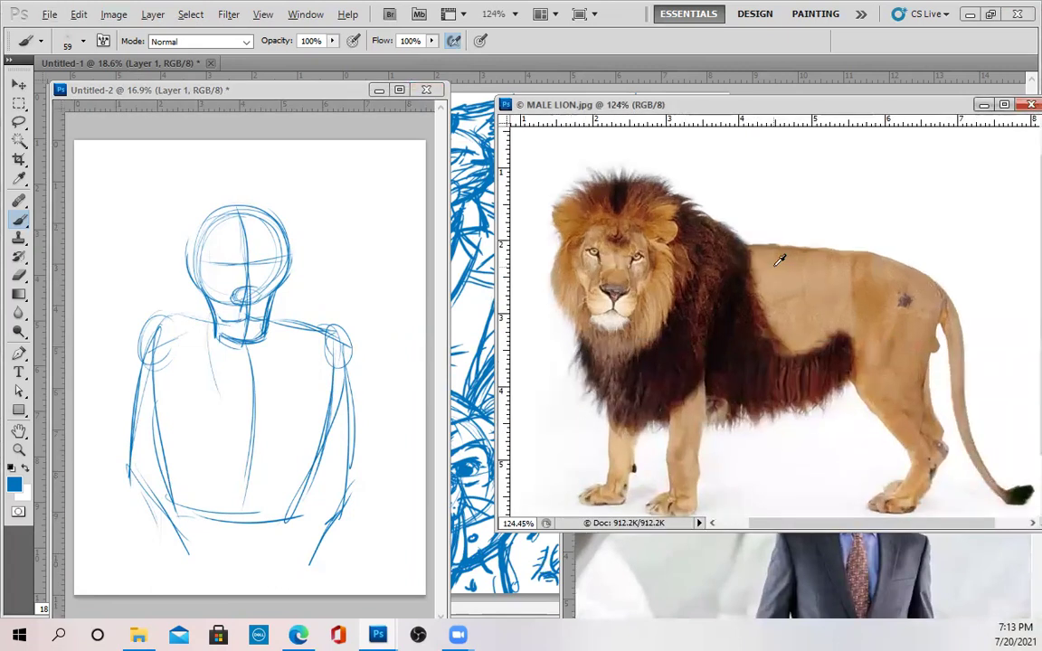
scroll(769, 271, "up", 3)
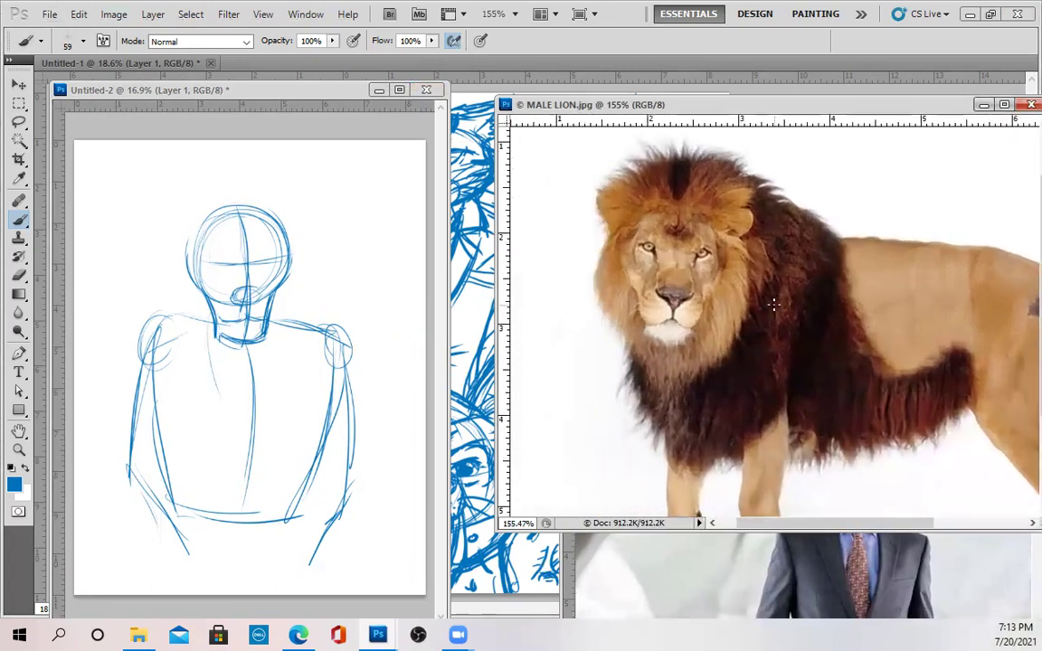
scroll(300, 286, "up", 3)
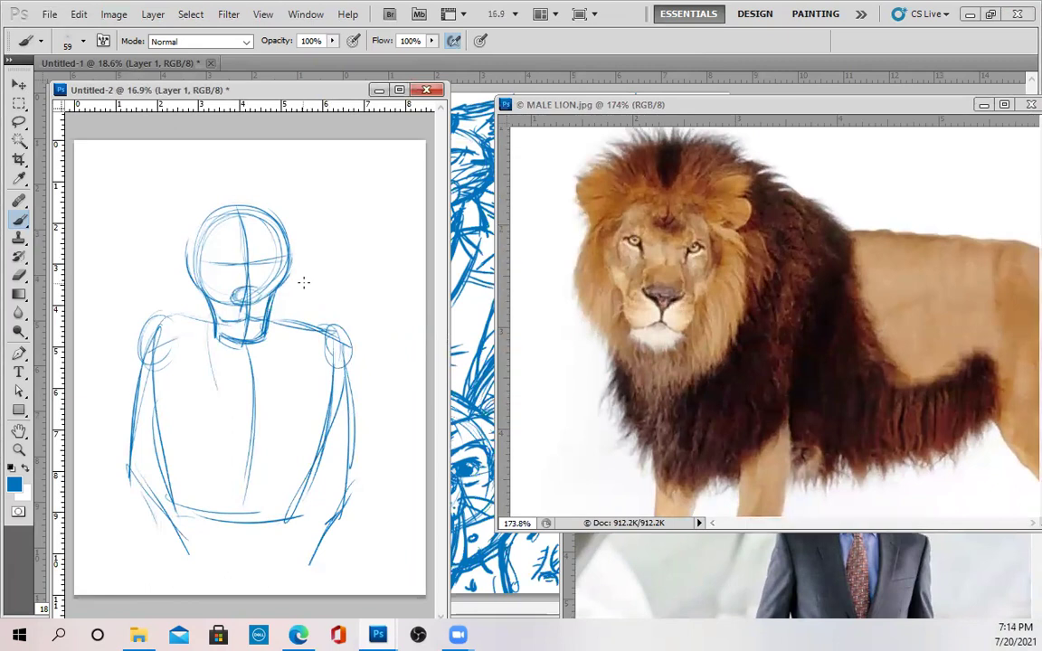
Step: Sketch both eyes on the eye line, erasing the right one and redrawing it closer to the centre of the face
left_click_drag(252, 405, 271, 416)
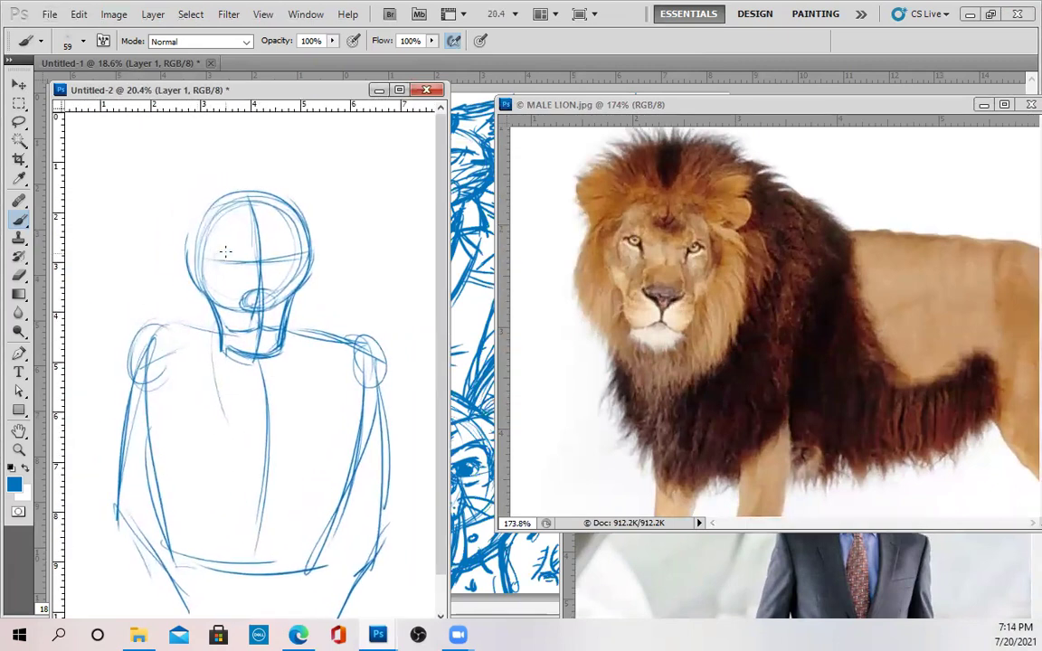
left_click_drag(286, 251, 288, 248)
left_click_drag(218, 255, 217, 258)
key("e")
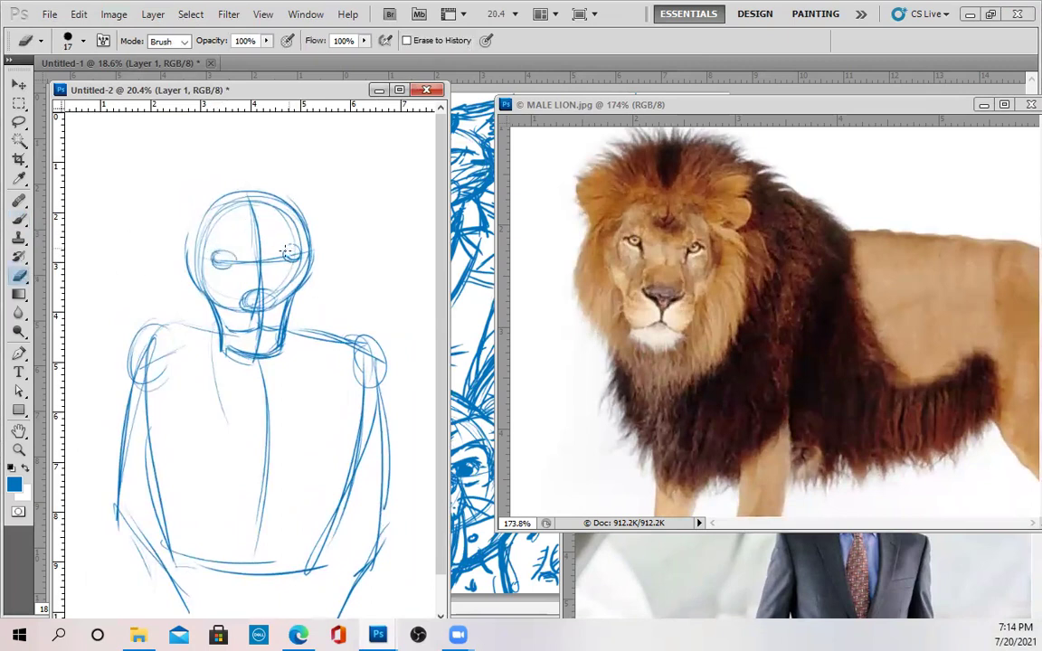
left_click_drag(282, 259, 296, 251)
left_click(20, 221)
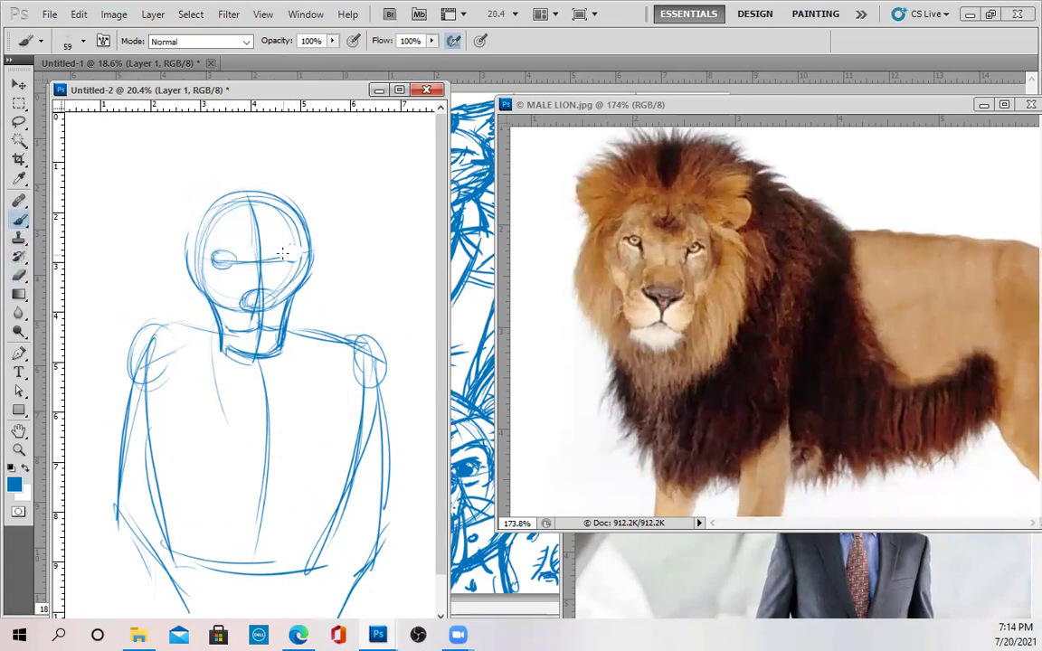
left_click_drag(282, 255, 231, 262)
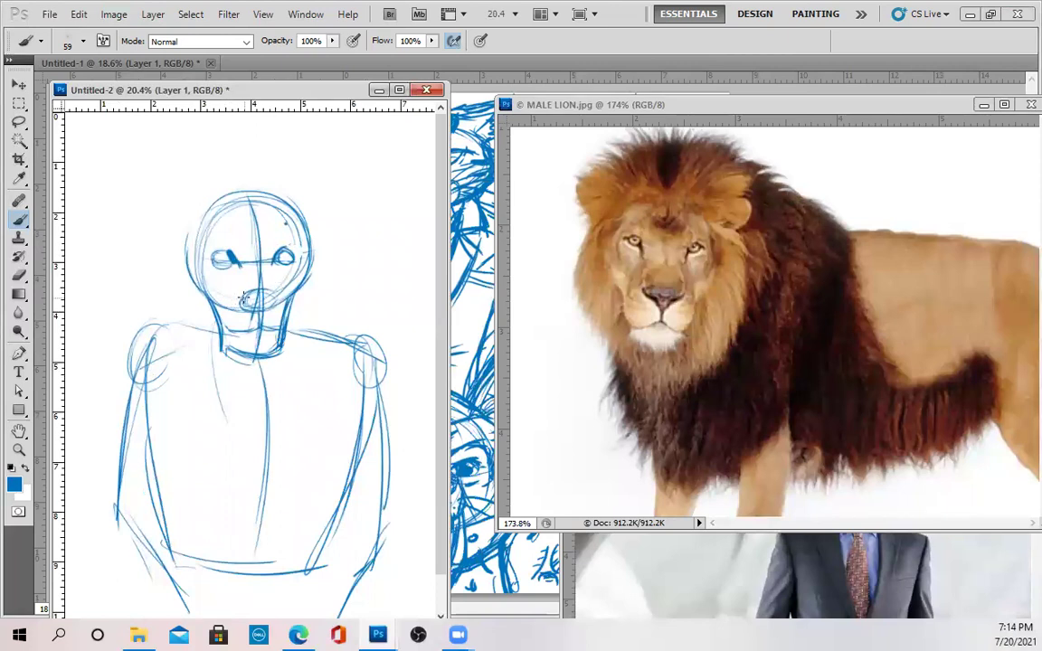
Step: Draw the nostrils, the sides of the muzzle and a heavier chin line on the lion's face
left_click_drag(260, 302, 273, 299)
mouse_move(289, 305)
left_mouse_down()
mouse_move(288, 323)
mouse_move(261, 327)
mouse_move(270, 332)
left_mouse_up()
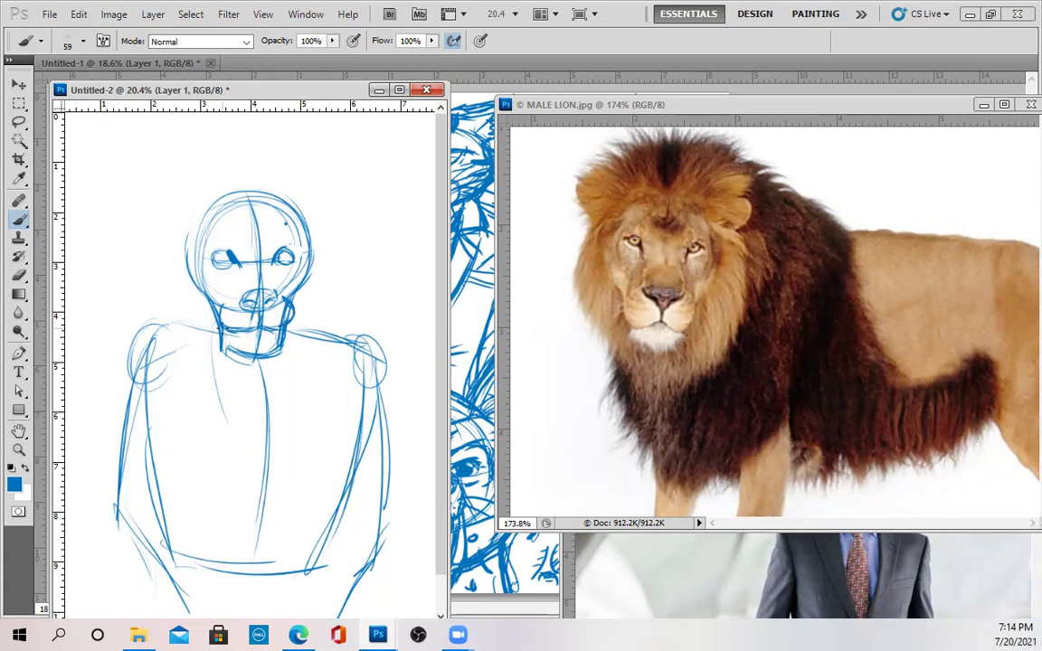
mouse_move(256, 360)
left_mouse_down()
mouse_move(277, 358)
mouse_move(288, 338)
left_mouse_up()
Step: Sketch a large rounded mane outline around the head, tapering to a point on the chest
left_click_drag(183, 240, 192, 213)
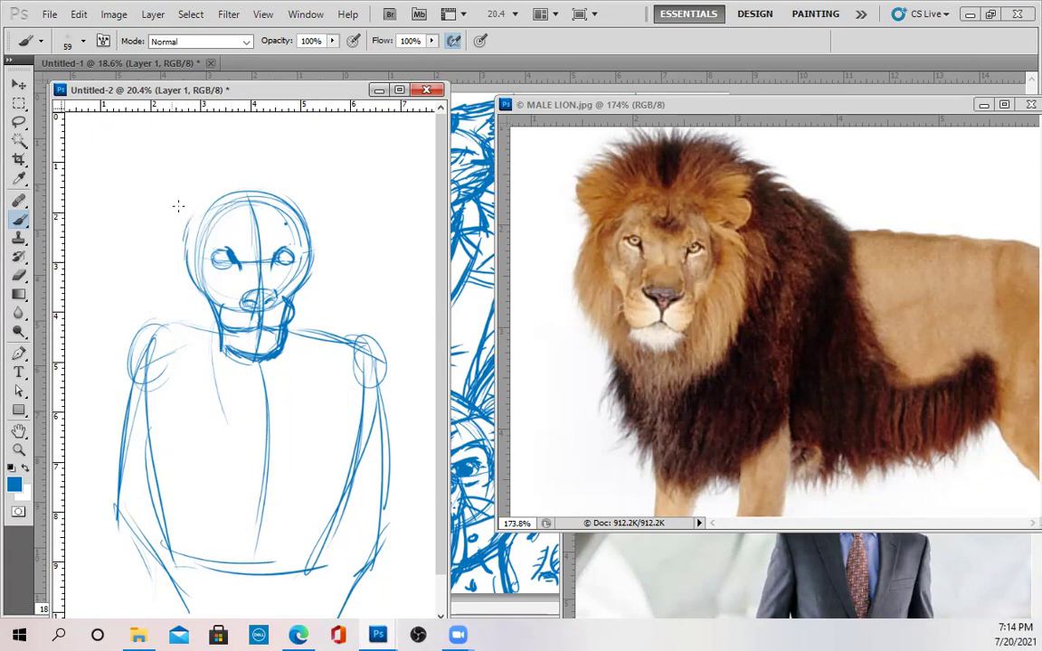
mouse_move(181, 139)
left_mouse_down()
mouse_move(304, 121)
mouse_move(328, 163)
mouse_move(356, 274)
mouse_move(342, 306)
mouse_move(133, 231)
mouse_move(129, 261)
left_mouse_up()
mouse_move(139, 202)
left_mouse_down()
mouse_move(188, 339)
mouse_move(135, 247)
mouse_move(161, 303)
mouse_move(122, 445)
mouse_move(86, 462)
mouse_move(188, 345)
mouse_move(178, 329)
mouse_move(202, 391)
left_mouse_up()
mouse_move(244, 421)
left_mouse_down()
mouse_move(288, 312)
mouse_move(357, 229)
mouse_move(316, 259)
left_mouse_up()
mouse_move(156, 305)
left_mouse_down()
mouse_move(185, 361)
mouse_move(226, 389)
mouse_move(304, 374)
left_mouse_up()
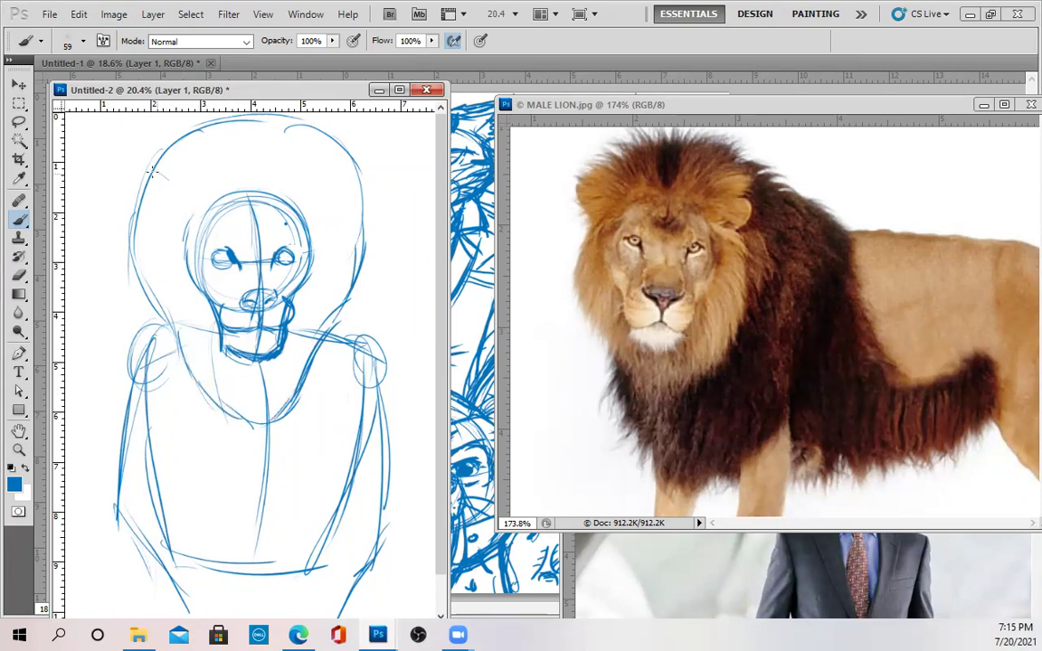
Step: Add two oval ears on the upper left and upper right edges of the mane
mouse_move(141, 172)
left_mouse_down()
mouse_move(172, 186)
mouse_move(155, 206)
left_mouse_up()
mouse_move(337, 179)
left_mouse_down()
mouse_move(358, 174)
mouse_move(320, 186)
mouse_move(345, 191)
left_mouse_up()
left_click_drag(329, 192, 349, 179)
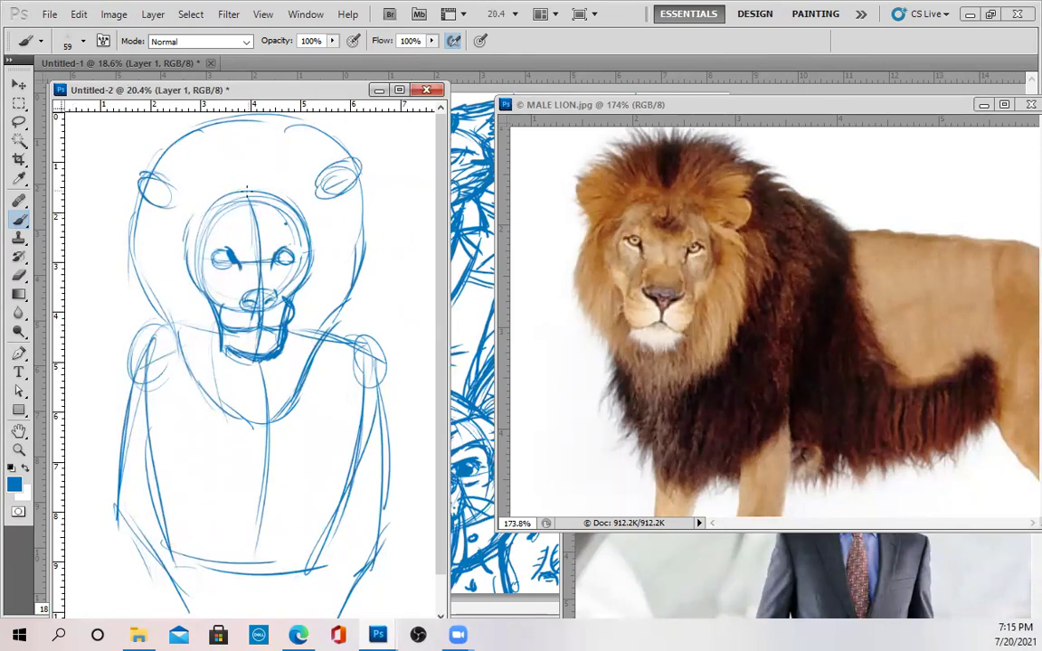
Step: Add short fur strokes around the face and along the mane's lower left edge, and detail the eyes and nose bridge
mouse_move(291, 194)
left_mouse_down()
mouse_move(233, 192)
mouse_move(198, 205)
mouse_move(184, 257)
left_mouse_up()
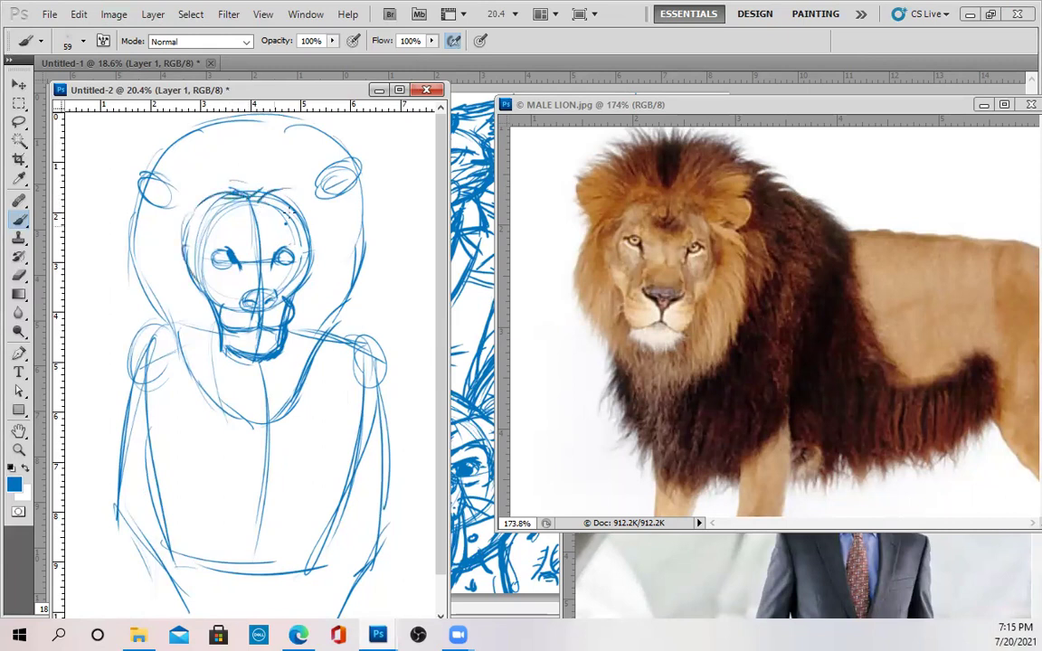
mouse_move(285, 189)
left_mouse_down()
mouse_move(312, 237)
mouse_move(296, 288)
left_mouse_up()
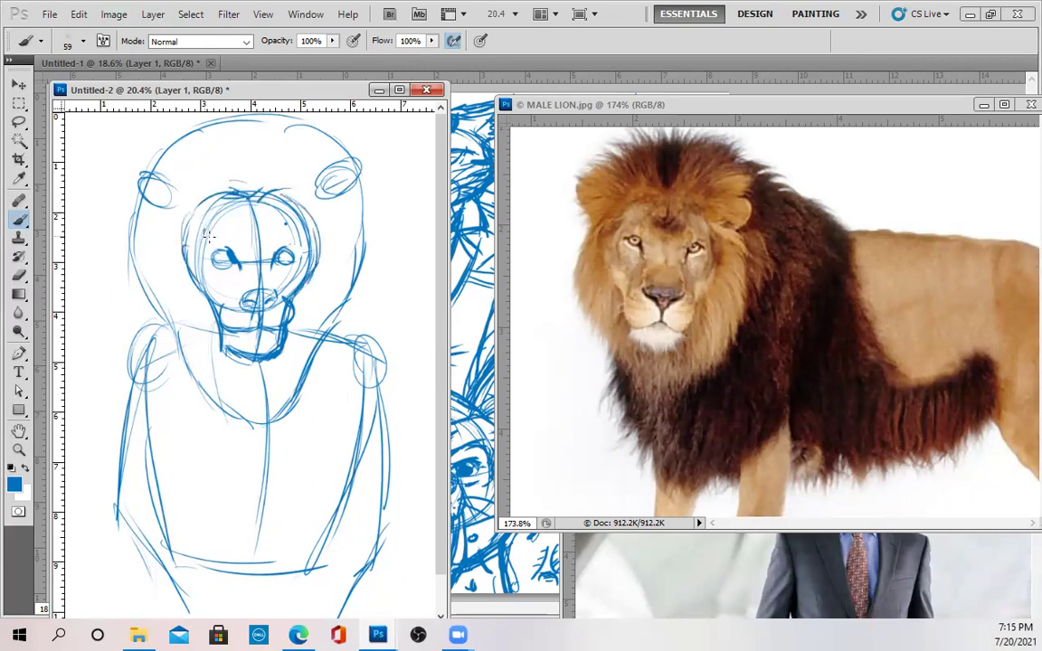
left_click_drag(210, 239, 227, 262)
mouse_move(226, 252)
left_mouse_down()
mouse_move(235, 265)
mouse_move(288, 261)
left_mouse_up()
left_click_drag(232, 189, 235, 202)
mouse_move(197, 268)
left_mouse_down()
mouse_move(170, 248)
mouse_move(164, 219)
mouse_move(217, 194)
mouse_move(294, 189)
mouse_move(280, 258)
left_mouse_up()
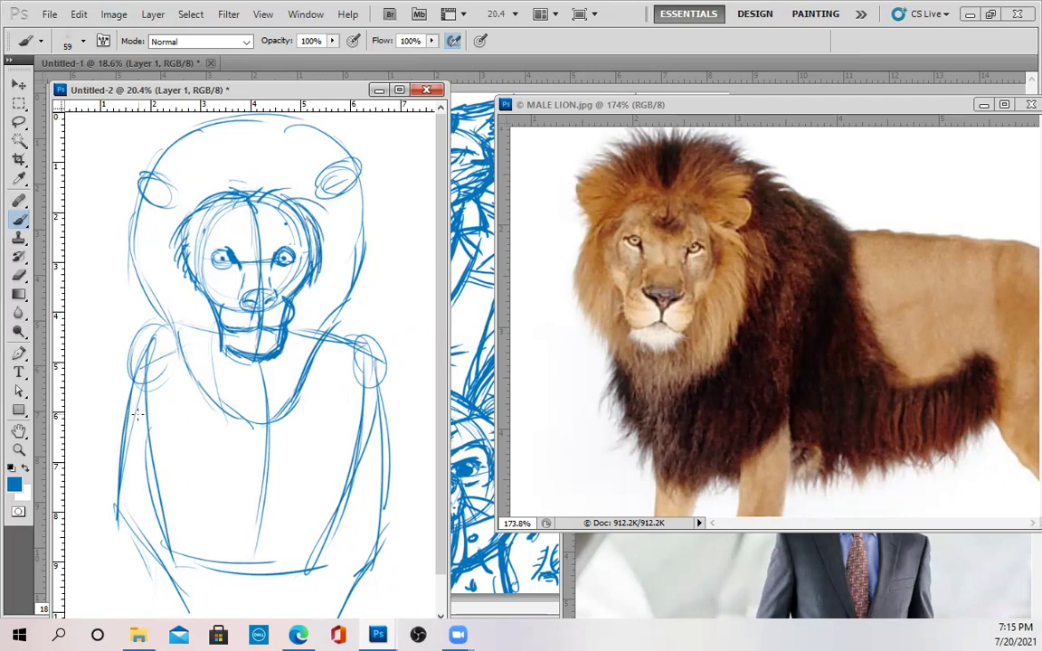
mouse_move(125, 260)
left_mouse_down()
mouse_move(147, 288)
mouse_move(136, 283)
mouse_move(149, 308)
mouse_move(151, 276)
mouse_move(204, 374)
mouse_move(158, 305)
left_mouse_up()
mouse_move(172, 351)
left_mouse_down()
mouse_move(170, 336)
mouse_move(188, 367)
mouse_move(215, 375)
mouse_move(249, 413)
left_mouse_up()
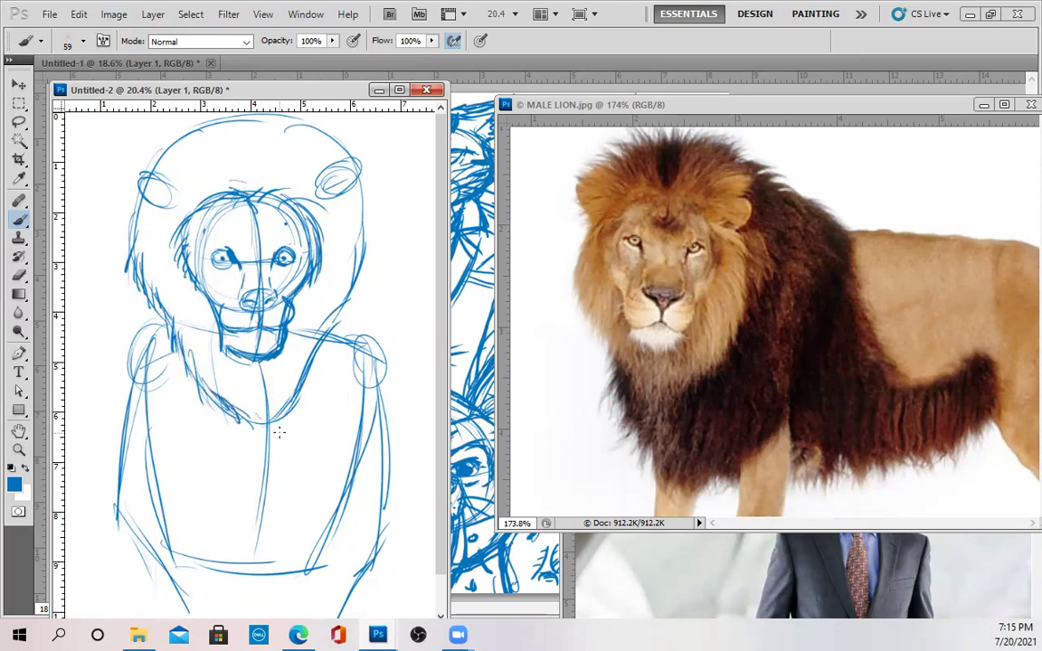
Step: Sketch the V-shaped jacket opening below the mane with the tie lines running down its middle
left_click_drag(185, 360, 219, 432)
left_click_drag(193, 380, 251, 498)
left_click_drag(306, 312, 259, 439)
left_click_drag(293, 343, 257, 445)
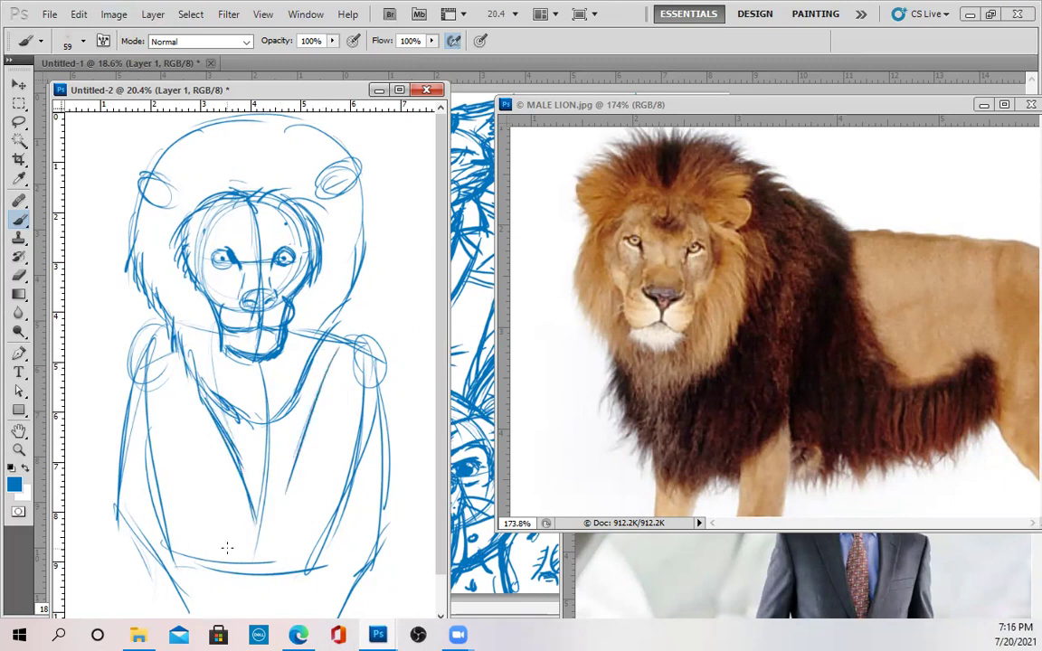
mouse_move(223, 380)
left_mouse_down()
mouse_move(231, 466)
mouse_move(255, 452)
mouse_move(259, 525)
left_mouse_up()
mouse_move(312, 356)
left_mouse_down()
mouse_move(264, 471)
mouse_move(270, 495)
left_mouse_up()
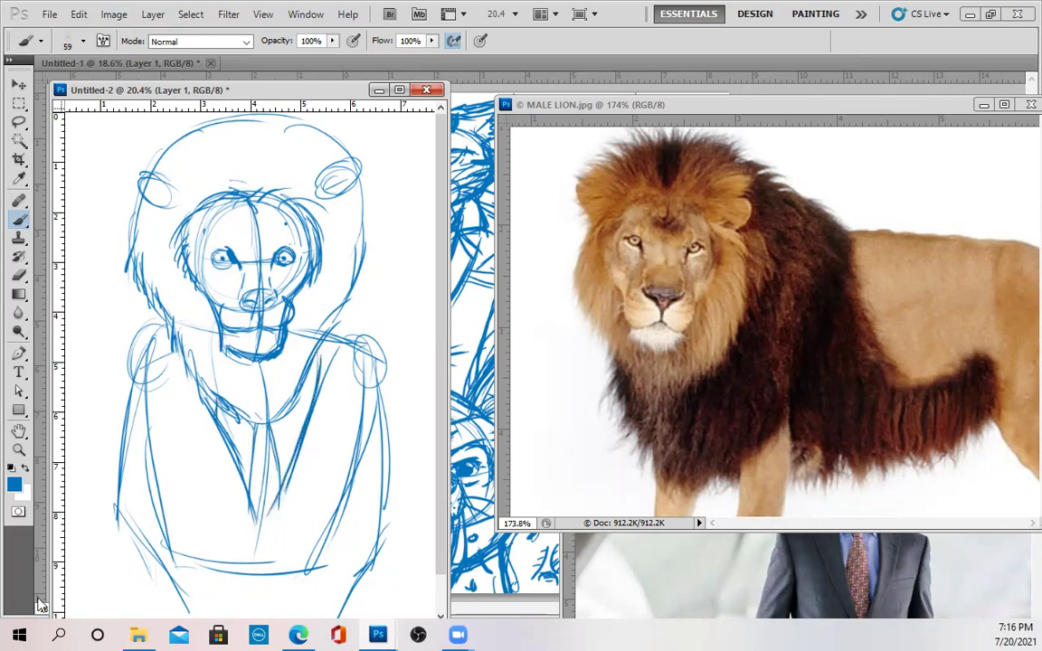
Step: Bring the businessman photo in front of the lion photo and sketch the suit's shoulder lines and left notched lapel
left_click(712, 559)
left_click_drag(863, 378, 831, 220)
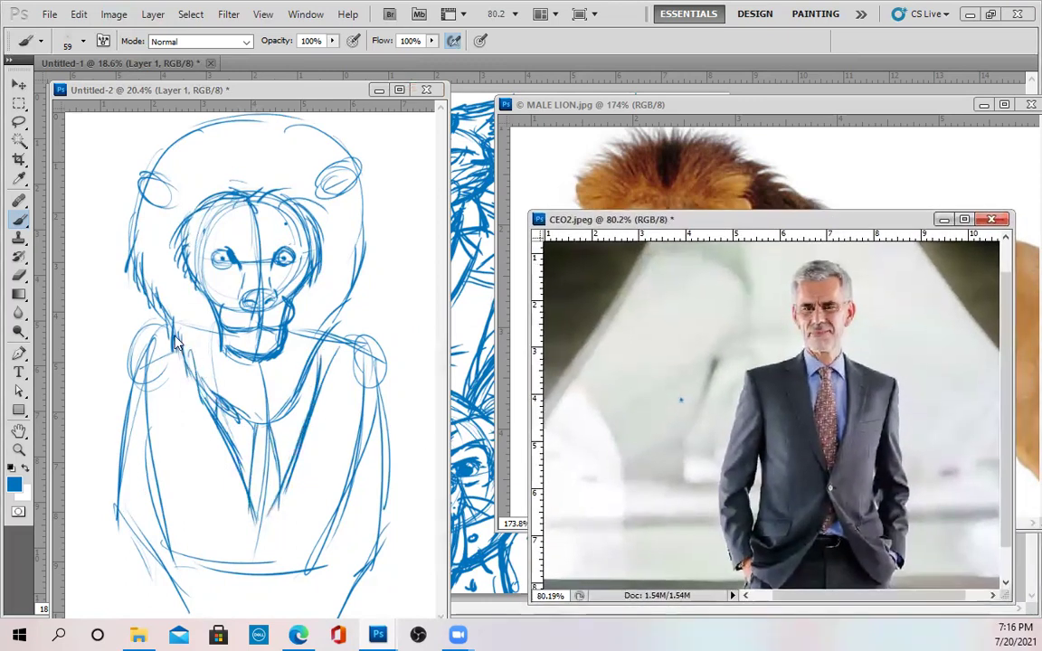
left_click(161, 312)
left_click_drag(318, 340, 382, 332)
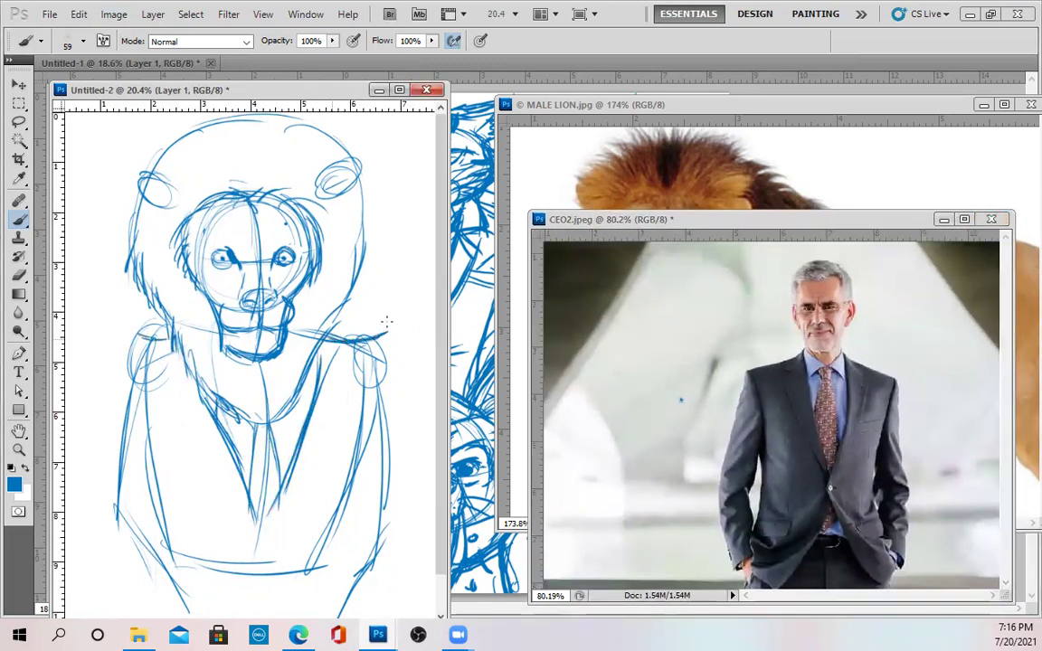
mouse_move(172, 332)
left_mouse_down()
mouse_move(163, 412)
mouse_move(201, 401)
mouse_move(169, 425)
mouse_move(244, 533)
left_mouse_up()
left_click_drag(193, 452, 257, 548)
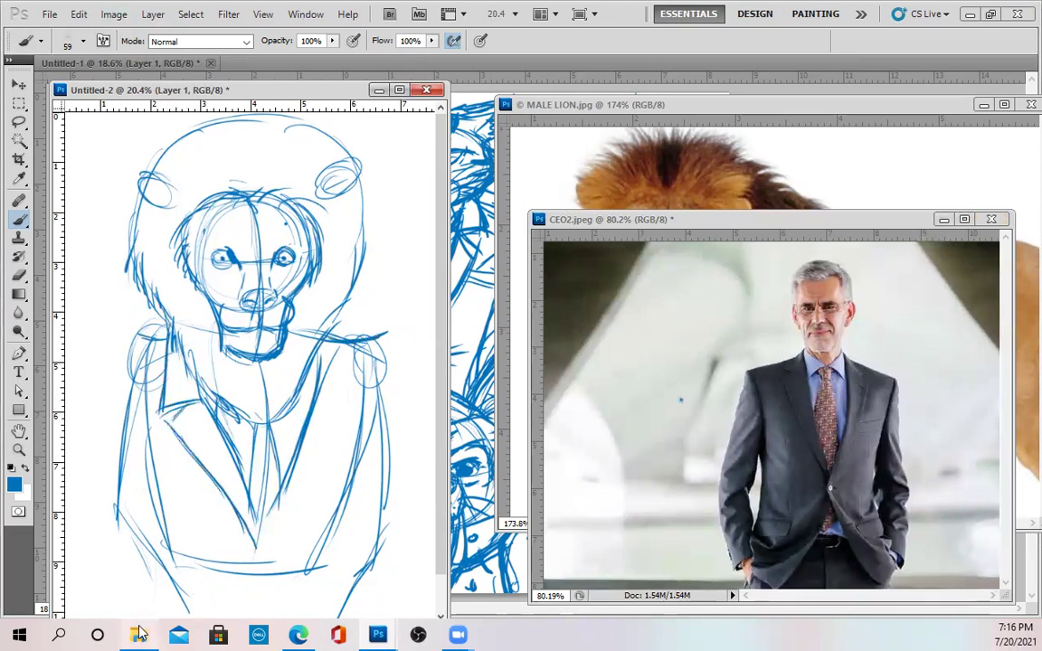
Step: Sketch the right notched lapel down to the jacket closure and add a breast pocket beside it
mouse_move(290, 472)
left_mouse_down()
mouse_move(246, 560)
mouse_move(292, 450)
left_mouse_up()
left_click_drag(328, 337, 344, 412)
mouse_move(328, 338)
left_mouse_down()
mouse_move(333, 404)
mouse_move(346, 412)
left_mouse_up()
left_click_drag(315, 402, 342, 431)
left_click_drag(343, 433, 293, 511)
left_click_drag(323, 469, 245, 560)
left_click_drag(252, 552, 298, 502)
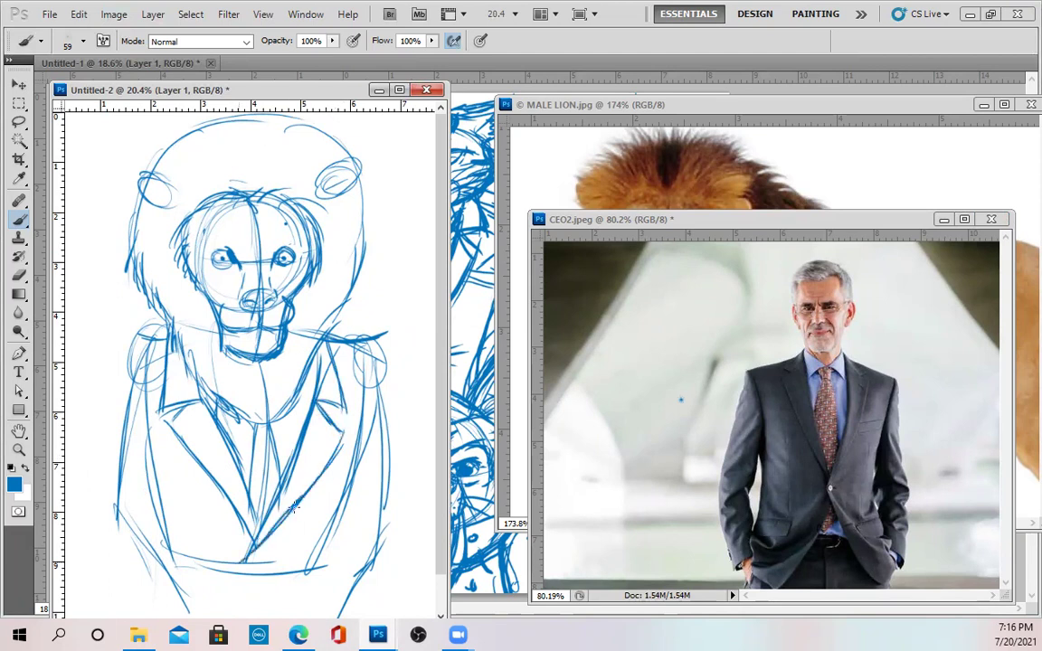
left_click_drag(338, 436, 367, 429)
Step: Extend the left shoulder line and sketch the left jacket sleeve around the upper arm and bent forearm
left_click_drag(152, 327, 120, 335)
scroll(367, 406, "up", 2)
scroll(357, 384, "down", 4)
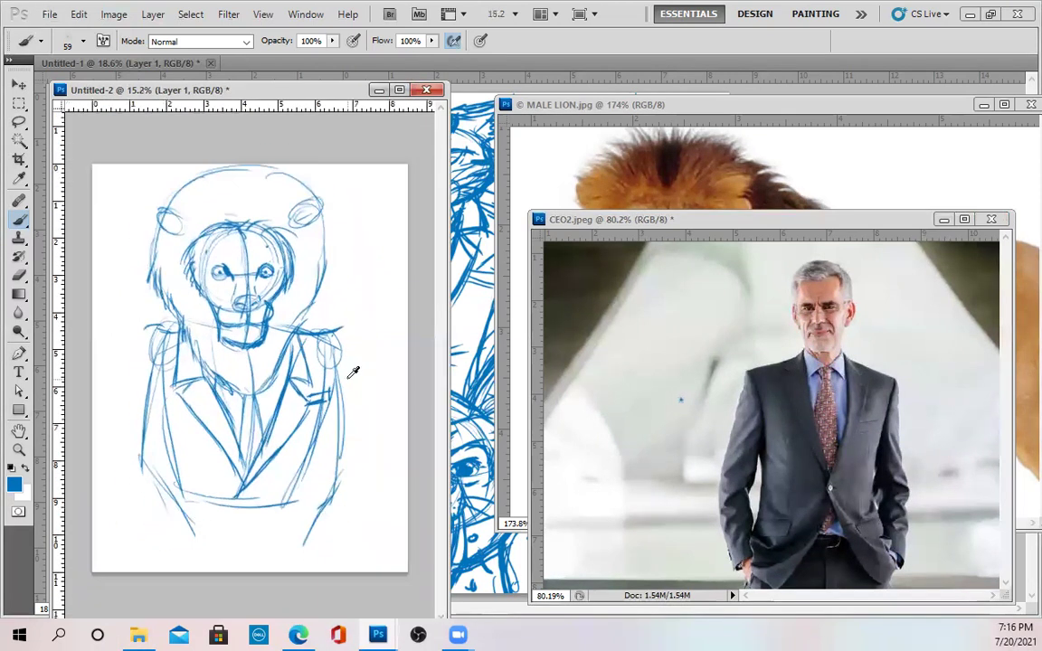
scroll(352, 372, "up", 1)
left_click_drag(123, 326, 144, 441)
left_click_drag(136, 359, 150, 455)
mouse_move(118, 329)
left_mouse_down()
mouse_move(113, 435)
mouse_move(97, 423)
mouse_move(94, 480)
left_mouse_up()
mouse_move(131, 384)
left_mouse_down()
mouse_move(147, 465)
mouse_move(126, 547)
mouse_move(144, 547)
mouse_move(167, 514)
left_mouse_up()
Step: Sketch the right jacket sleeve from the shoulder around the upper arm and down the inward-angled forearm
left_click_drag(349, 323, 373, 425)
left_click_drag(353, 349, 362, 412)
left_click_drag(336, 405, 344, 471)
left_click_drag(334, 476, 374, 474)
mouse_move(370, 381)
left_mouse_down()
mouse_move(384, 466)
mouse_move(310, 542)
mouse_move(343, 574)
mouse_move(379, 500)
mouse_move(363, 553)
mouse_move(331, 572)
mouse_move(300, 513)
left_mouse_up()
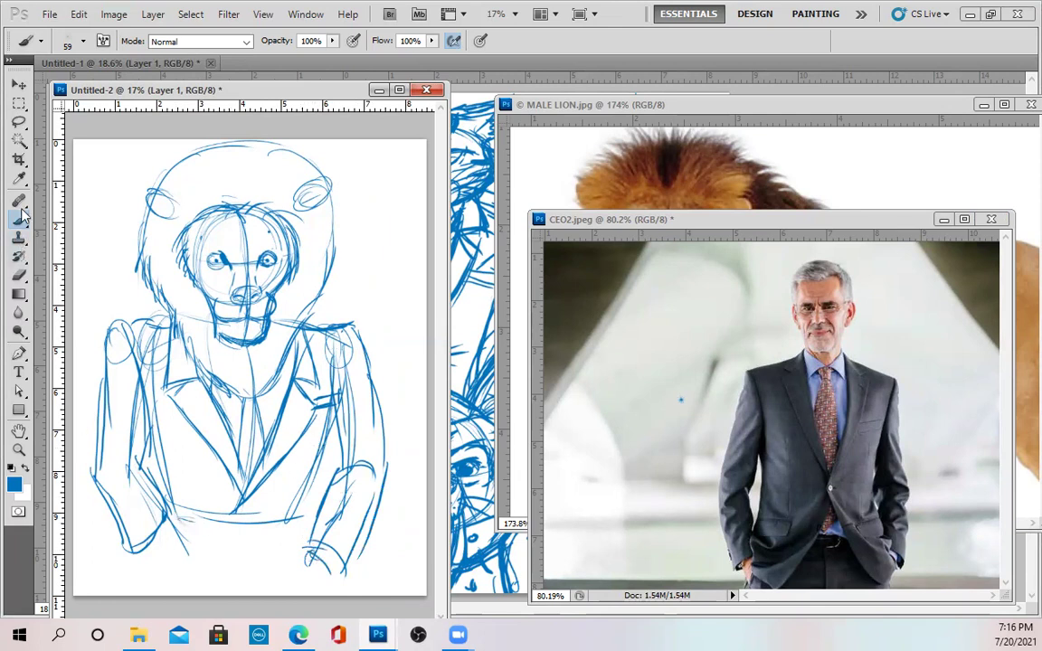
Step: Lasso the right forearm and hand, delete them, and clear the selection
left_click(19, 121)
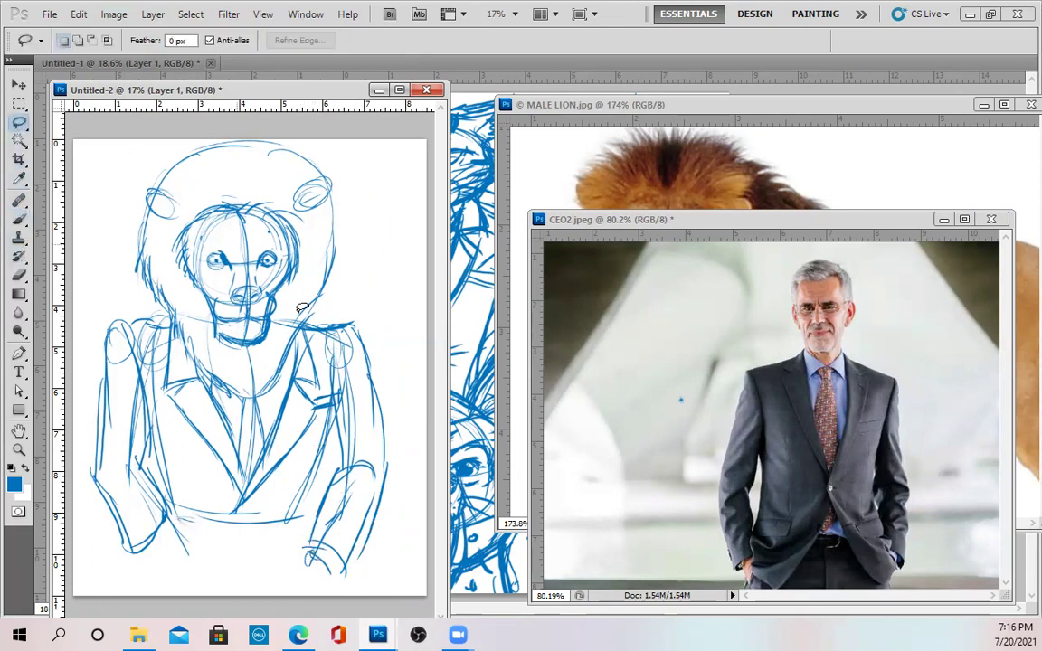
mouse_move(393, 396)
left_mouse_down()
mouse_move(357, 576)
mouse_move(371, 396)
left_mouse_up()
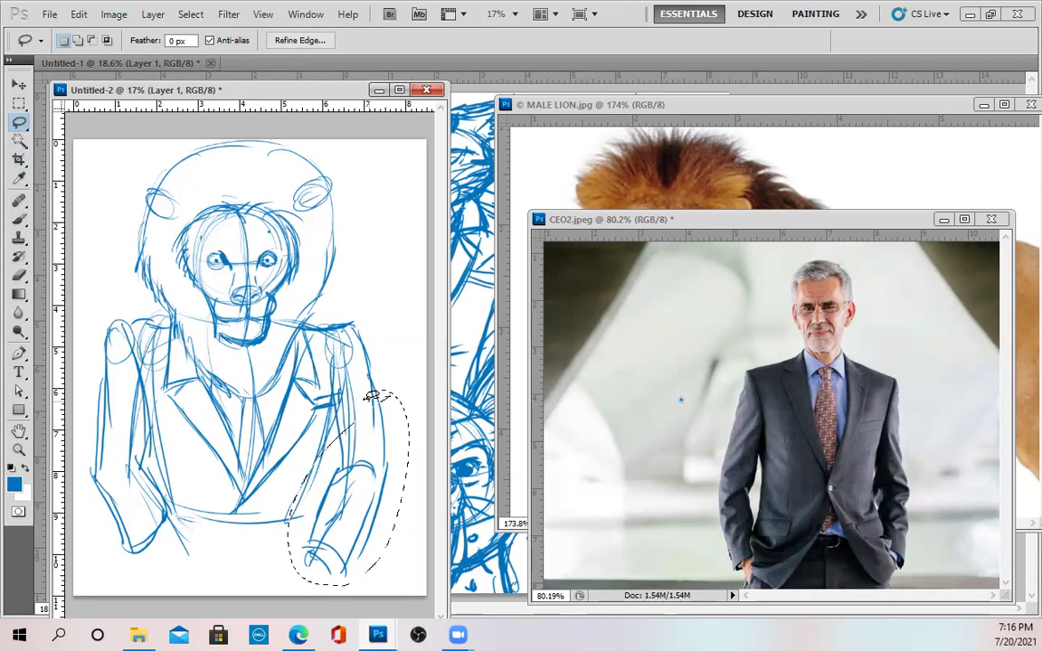
key("Delete")
key("ctrl+d")
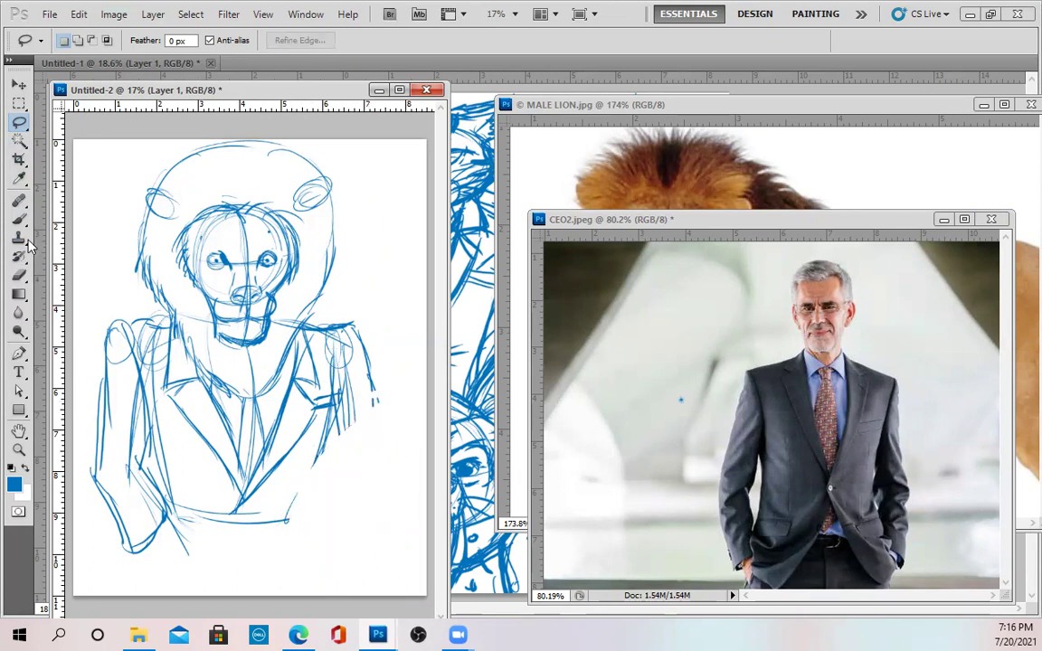
Step: Sketch a raised right fist with finger lines gripping the handle of a coffee mug in front of the jacket
left_click(18, 219)
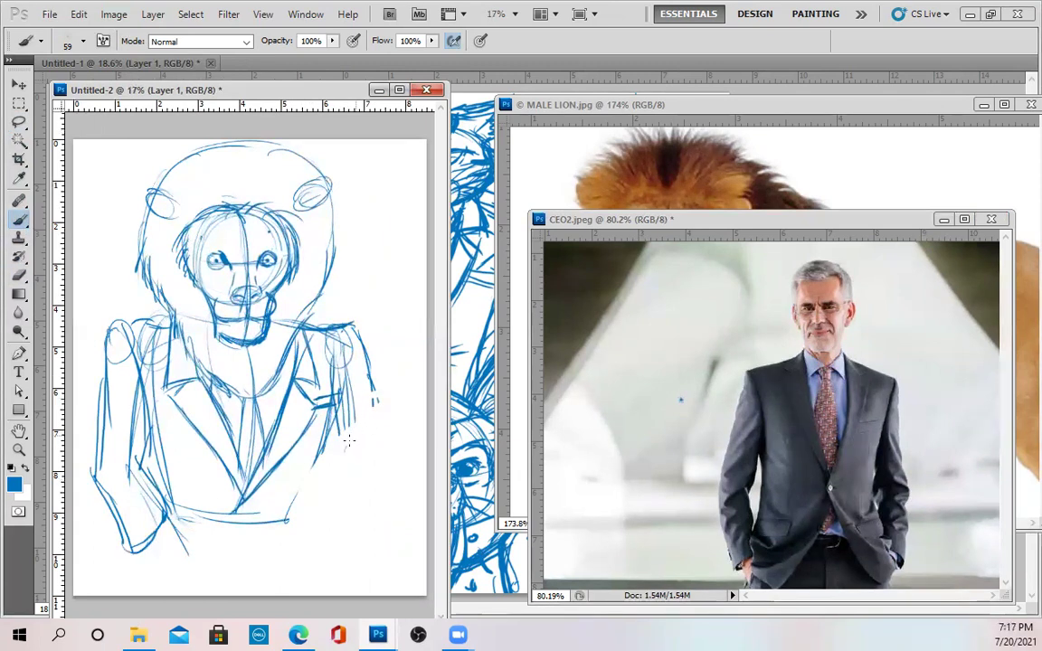
left_click_drag(353, 444, 360, 491)
left_click_drag(343, 449, 370, 437)
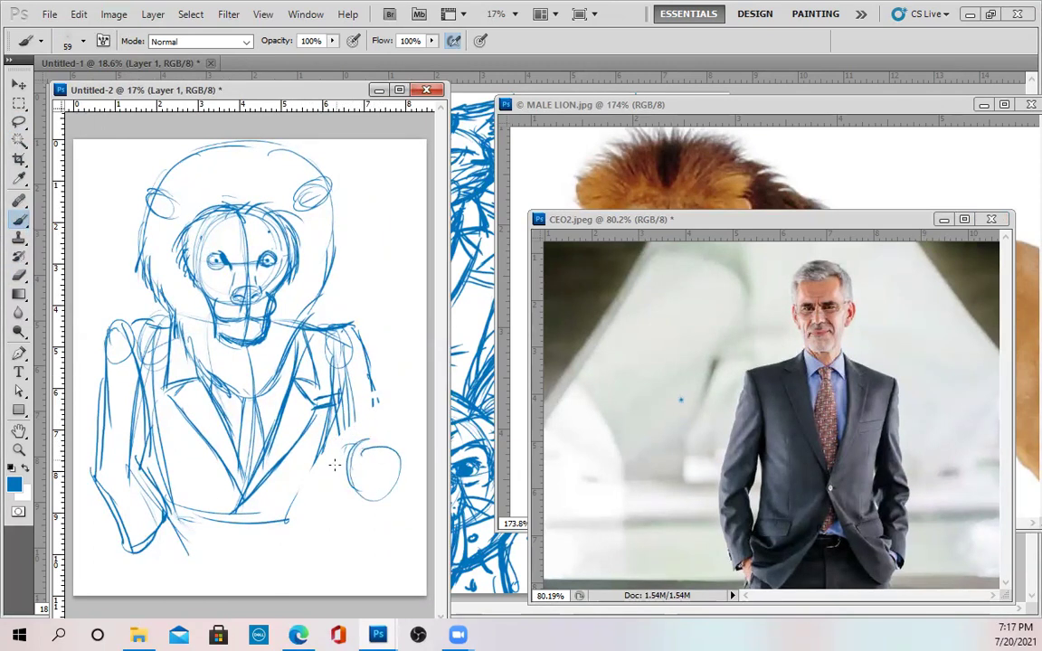
mouse_move(311, 429)
left_mouse_down()
mouse_move(356, 429)
mouse_move(307, 503)
left_mouse_up()
mouse_move(356, 430)
left_mouse_down()
mouse_move(353, 491)
mouse_move(342, 503)
left_mouse_up()
mouse_move(307, 505)
left_mouse_down()
mouse_move(354, 501)
mouse_move(358, 441)
mouse_move(358, 495)
left_mouse_up()
mouse_move(357, 434)
left_mouse_down()
mouse_move(372, 445)
mouse_move(360, 447)
left_mouse_up()
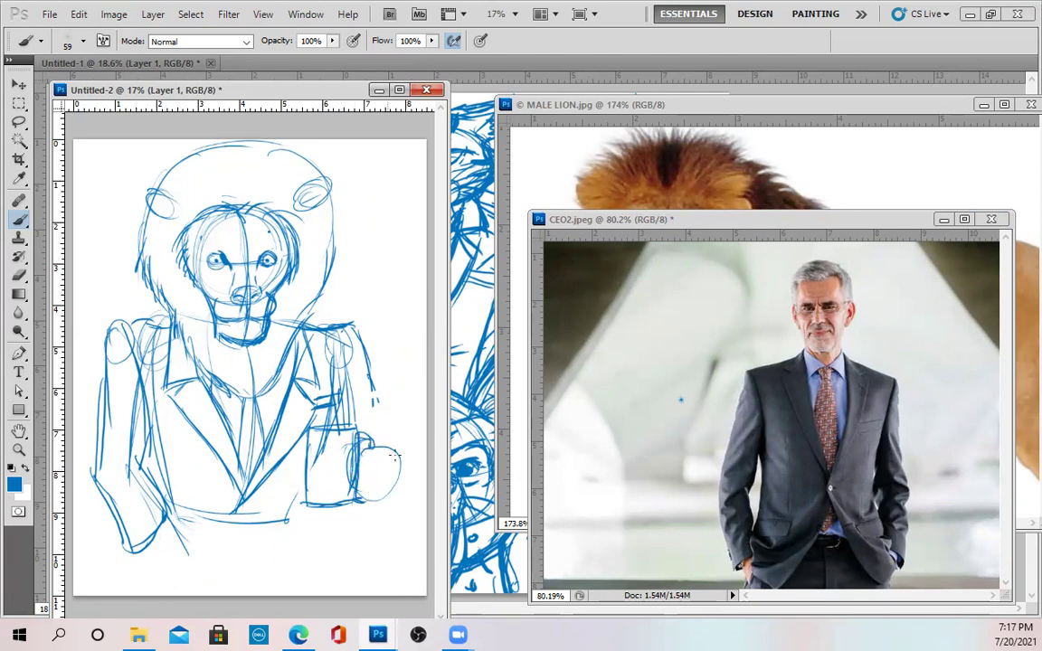
mouse_move(377, 492)
left_mouse_down()
mouse_move(418, 510)
mouse_move(403, 520)
mouse_move(418, 512)
left_mouse_up()
mouse_move(360, 461)
left_mouse_down()
mouse_move(396, 465)
mouse_move(397, 478)
left_mouse_up()
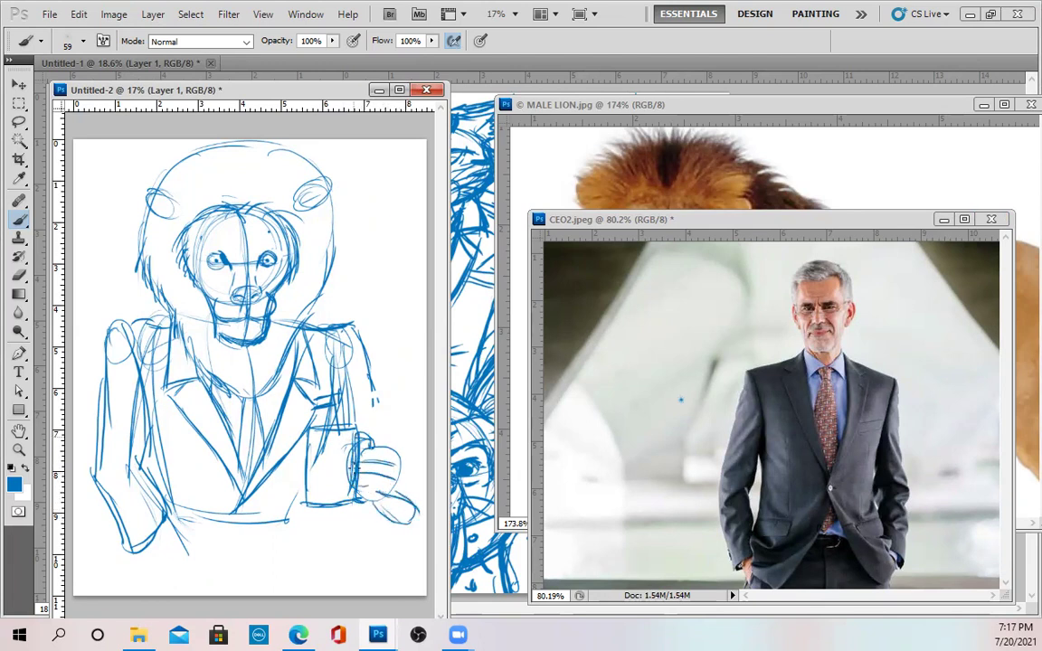
Step: Letter BOSS on the mug and rework the outlines of the mug and the hand holding it
mouse_move(311, 456)
left_mouse_down()
mouse_move(314, 478)
mouse_move(324, 460)
left_mouse_up()
left_click_drag(334, 455, 328, 471)
left_click_drag(341, 453, 337, 468)
left_click_drag(305, 503, 364, 504)
mouse_move(308, 428)
left_mouse_down()
mouse_move(293, 454)
mouse_move(294, 505)
mouse_move(358, 508)
left_mouse_up()
mouse_move(328, 403)
left_mouse_down()
mouse_move(349, 396)
mouse_move(366, 361)
mouse_move(372, 413)
left_mouse_up()
mouse_move(353, 419)
left_mouse_down()
mouse_move(390, 433)
mouse_move(394, 454)
left_mouse_up()
Step: Reinforce the left sleeve with an outer contour and folds, and sketch the jacket's lower edge with its button
left_click_drag(128, 453, 153, 478)
mouse_move(127, 332)
left_mouse_down()
mouse_move(112, 327)
mouse_move(85, 341)
mouse_move(81, 288)
mouse_move(127, 295)
mouse_move(83, 409)
left_mouse_up()
mouse_move(86, 342)
left_mouse_down()
mouse_move(89, 441)
mouse_move(110, 499)
mouse_move(152, 497)
mouse_move(175, 516)
mouse_move(176, 552)
mouse_move(233, 541)
mouse_move(263, 512)
left_mouse_up()
mouse_move(242, 500)
left_mouse_down()
mouse_move(256, 540)
mouse_move(288, 541)
left_mouse_up()
mouse_move(262, 536)
left_mouse_down()
mouse_move(317, 530)
mouse_move(343, 543)
left_mouse_up()
Step: Complete the right sleeve contour around the mug hand and strengthen the left lapel and jacket hem
left_click_drag(406, 517, 419, 534)
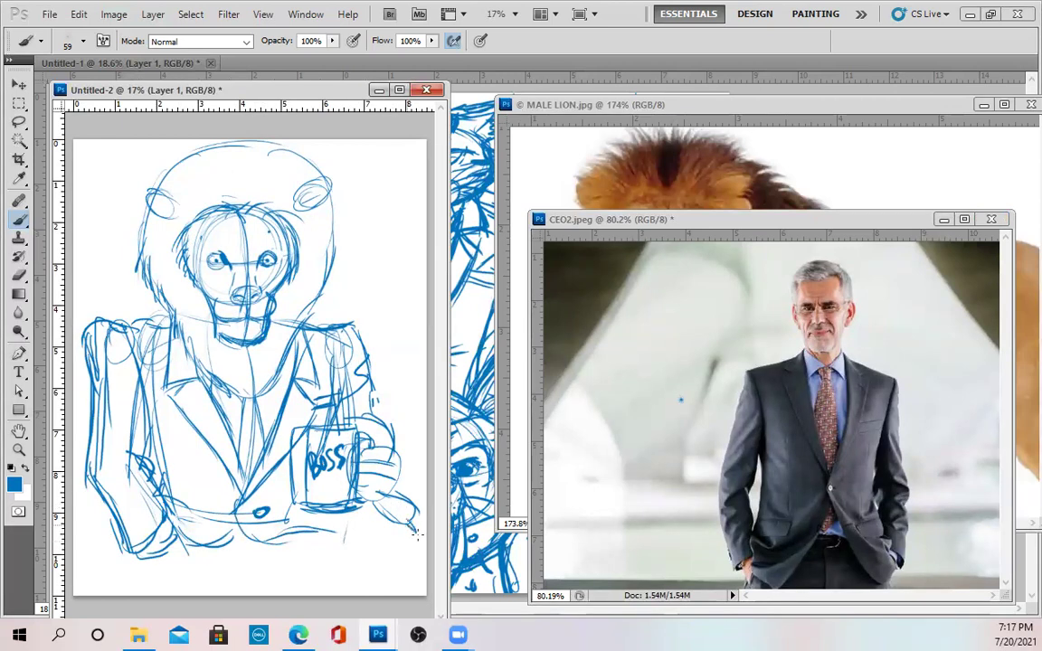
mouse_move(357, 451)
left_mouse_down()
mouse_move(380, 440)
mouse_move(392, 451)
mouse_move(372, 425)
mouse_move(371, 440)
left_mouse_up()
mouse_move(303, 286)
left_mouse_down()
mouse_move(350, 376)
mouse_move(344, 402)
left_mouse_up()
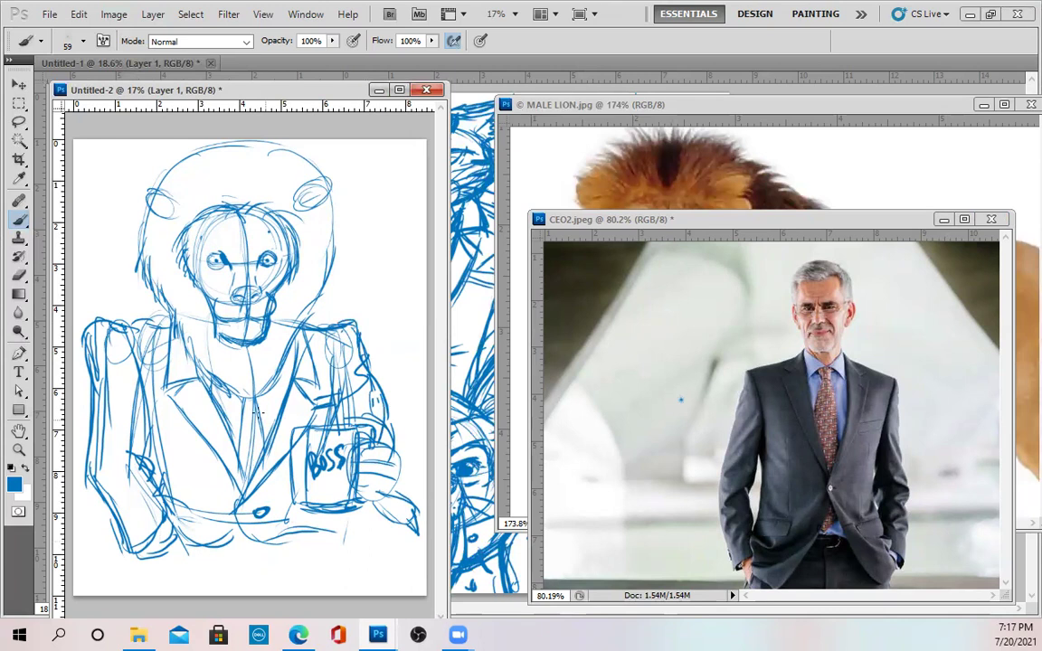
left_click_drag(166, 395, 199, 425)
left_click_drag(177, 545, 238, 547)
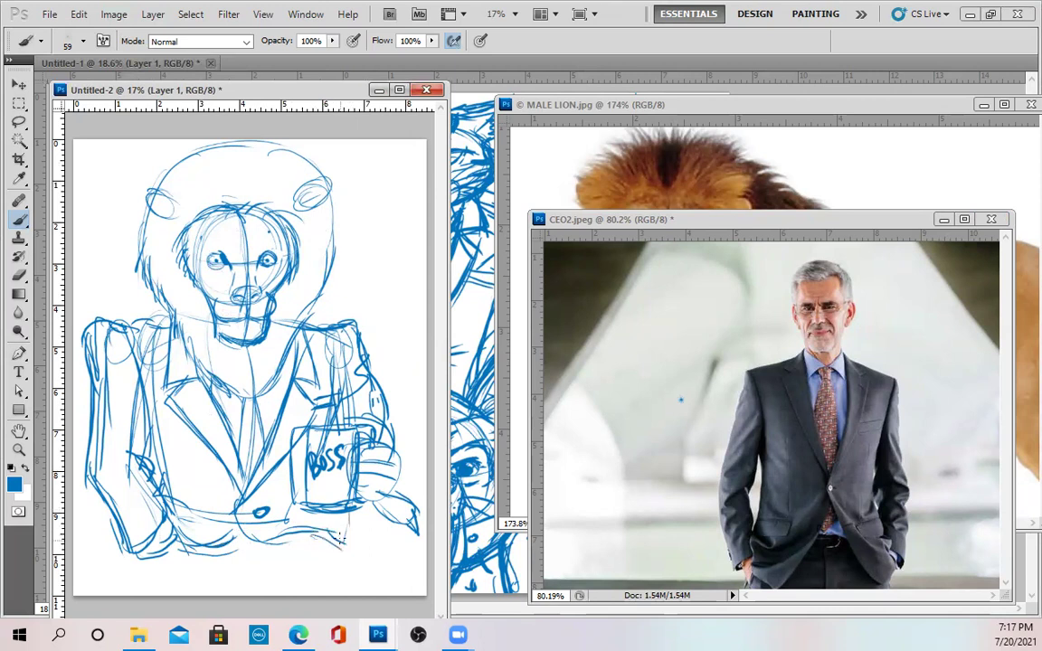
Step: Sketch the tops of both trouser legs below the jacket hem, running toward the page's lower edge
left_click_drag(247, 538, 257, 564)
left_click_drag(240, 525, 259, 586)
left_click_drag(251, 545, 320, 591)
left_click_drag(335, 512, 334, 587)
left_click_drag(334, 546, 334, 587)
left_click_drag(317, 586, 282, 576)
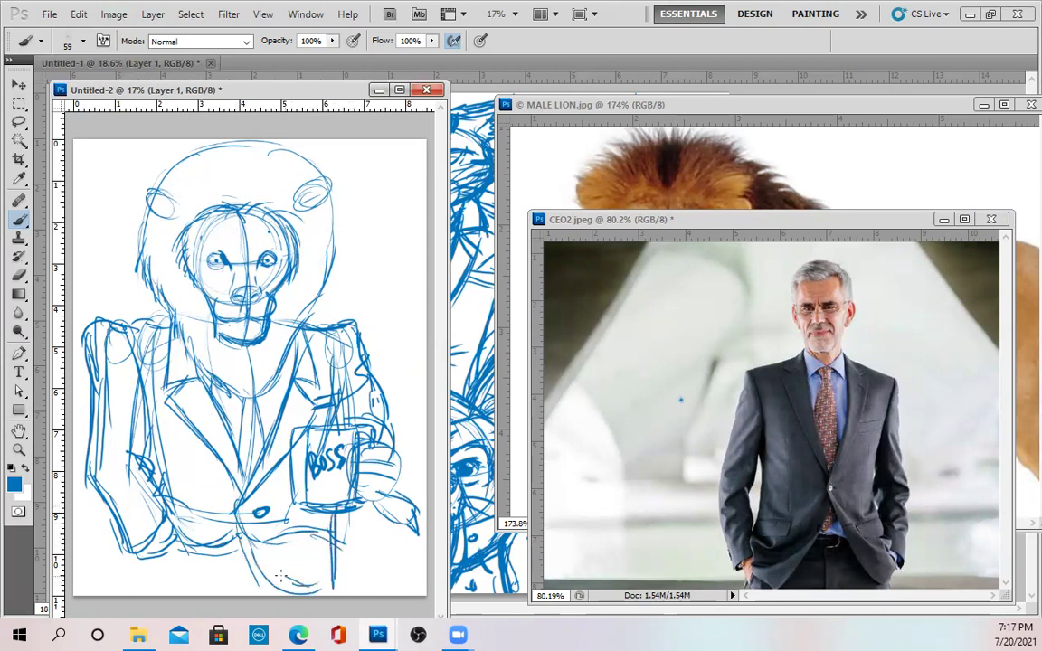
left_click_drag(176, 542, 142, 594)
mouse_move(238, 540)
left_mouse_down()
mouse_move(237, 594)
mouse_move(253, 593)
mouse_move(234, 589)
left_mouse_up()
left_click_drag(132, 557, 134, 594)
left_click_drag(341, 559, 371, 576)
Step: Scale the whole lion sketch down with Free Transform, reposition it on the page, and apply the transformation
scroll(306, 501, "down", 2)
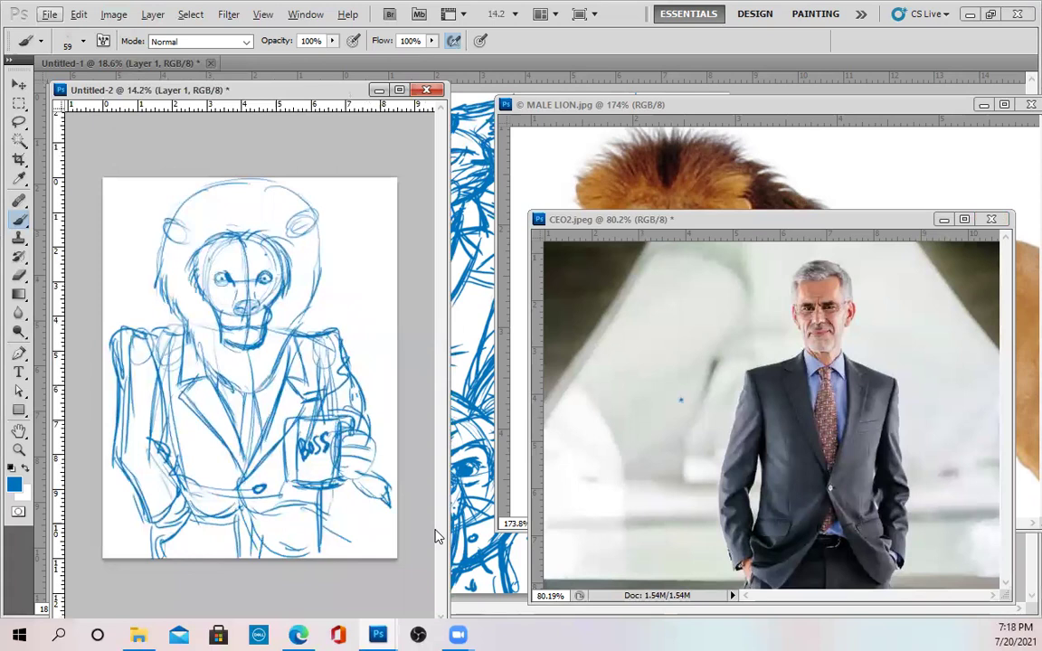
left_click(18, 84)
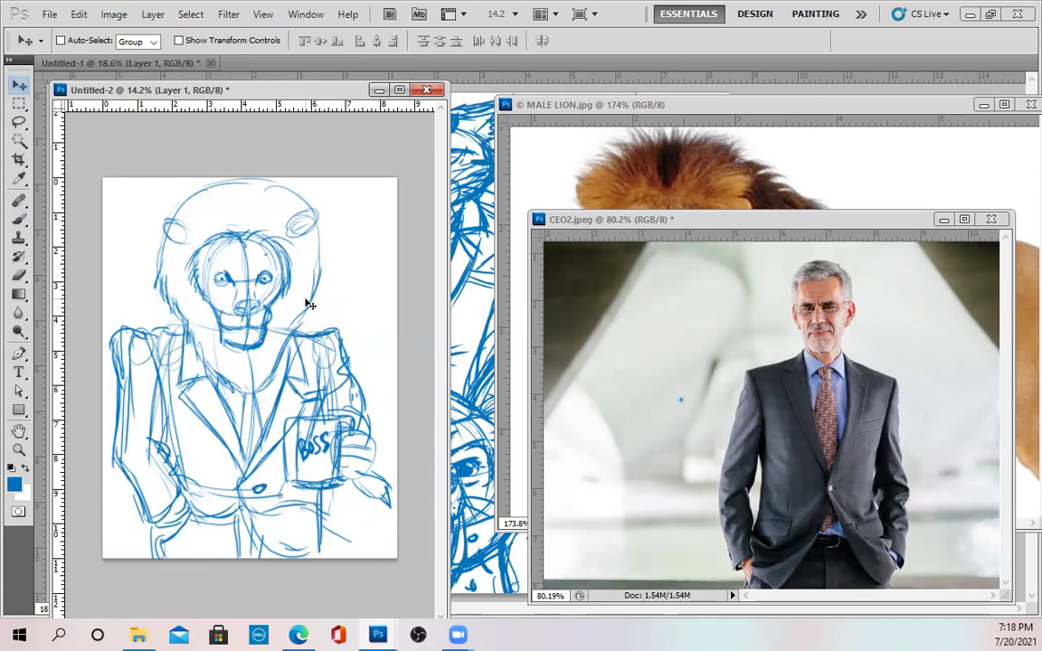
key("ctrl+t")
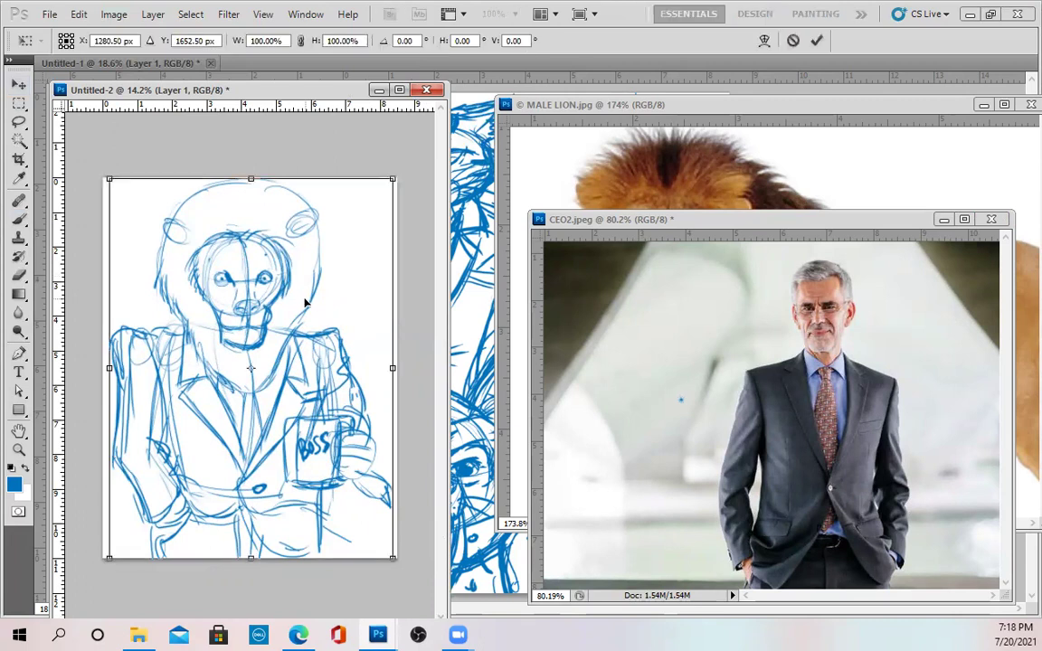
left_click_drag(392, 179, 342, 257)
left_click_drag(259, 357, 262, 343)
key("Return")
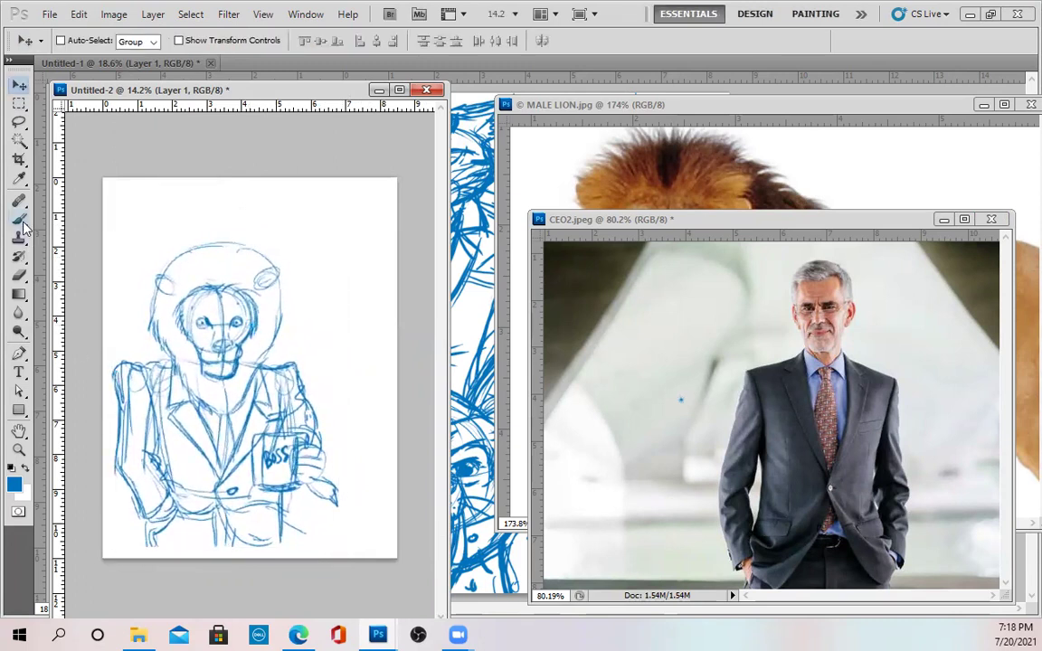
Step: Sketch a curving tail with a tufted tip beside the mug hand, and nudge the whole sketch slightly to the right
left_click(19, 218)
mouse_move(276, 504)
left_mouse_down()
mouse_move(297, 538)
mouse_move(323, 552)
mouse_move(302, 542)
mouse_move(325, 541)
mouse_move(351, 510)
mouse_move(356, 541)
mouse_move(346, 518)
mouse_move(361, 478)
mouse_move(361, 424)
mouse_move(382, 445)
mouse_move(370, 427)
mouse_move(360, 452)
left_mouse_up()
left_click_drag(282, 496, 276, 554)
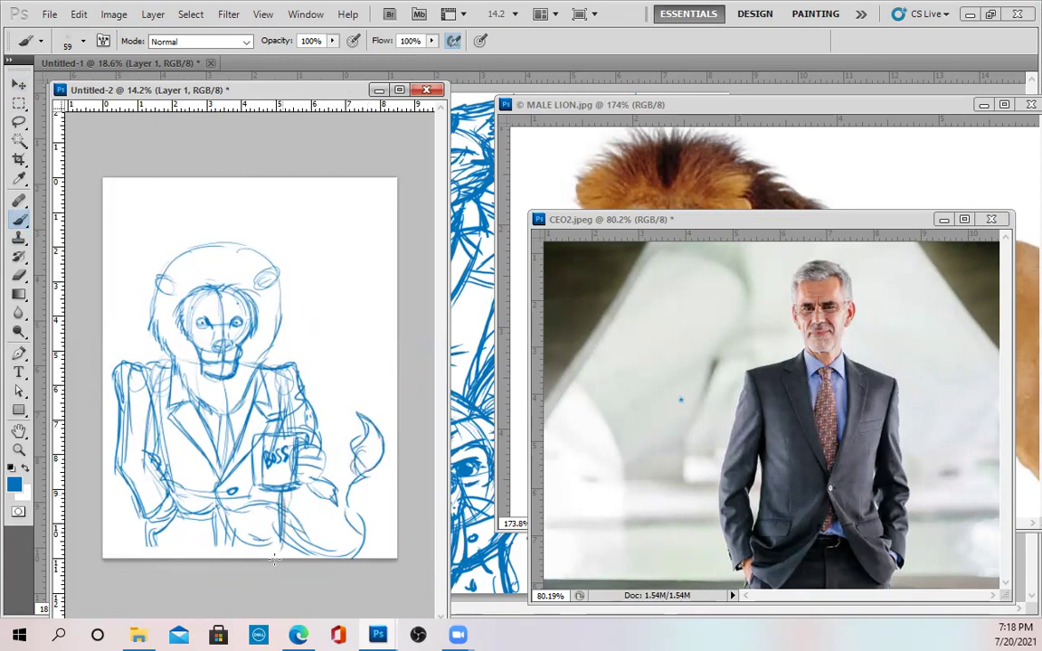
left_click_drag(159, 475, 159, 416)
key("v")
mouse_move(286, 365)
left_mouse_down()
mouse_move(277, 364)
mouse_move(291, 365)
left_mouse_up()
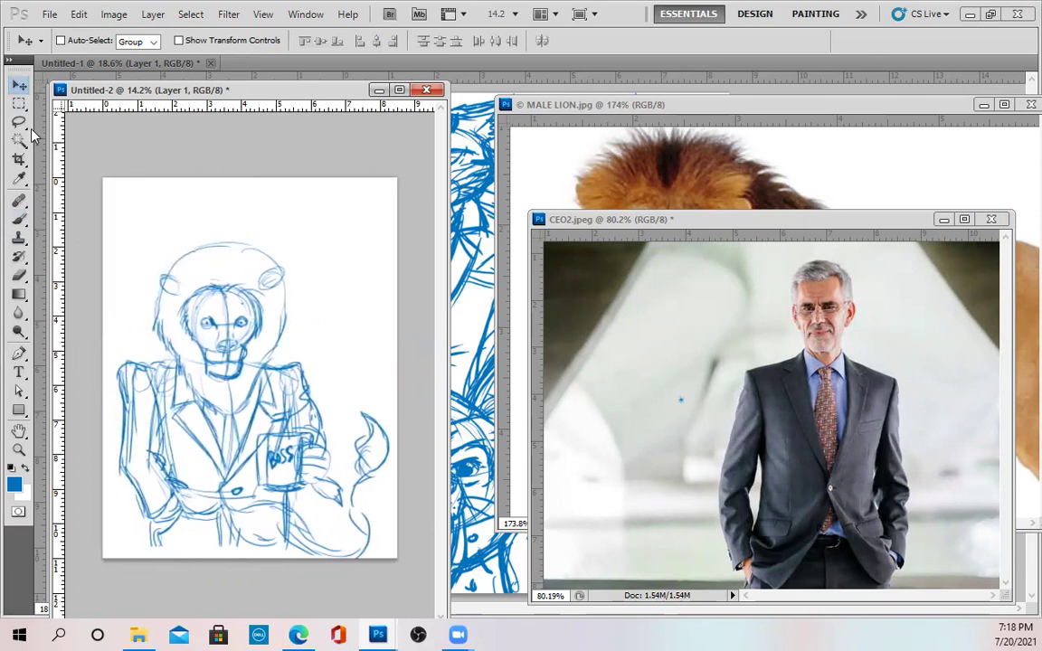
Step: Widen the left sleeve with a new outer contour and shoulder, and strengthen the lines around the hip and right trouser leg
left_click(19, 218)
left_click_drag(154, 400, 163, 468)
mouse_move(146, 365)
left_mouse_down()
mouse_move(116, 365)
mouse_move(121, 441)
mouse_move(112, 380)
mouse_move(113, 434)
mouse_move(131, 502)
mouse_move(154, 534)
mouse_move(126, 474)
mouse_move(180, 475)
left_mouse_up()
mouse_move(156, 523)
left_mouse_down()
mouse_move(136, 479)
mouse_move(134, 503)
left_mouse_up()
left_click_drag(259, 470, 283, 551)
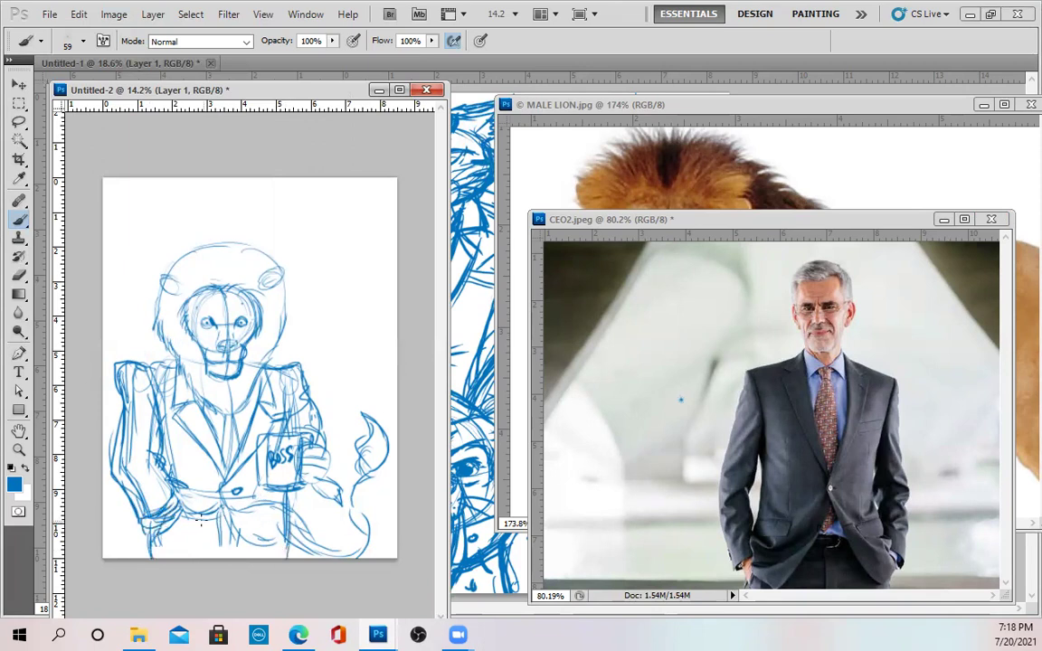
Step: Sketch the belt area, fly and inner trouser lines, extending the legs to the page's lower edge
mouse_move(176, 512)
left_mouse_down()
mouse_move(240, 520)
mouse_move(277, 504)
mouse_move(234, 549)
left_mouse_up()
mouse_move(177, 523)
left_mouse_down()
mouse_move(230, 527)
mouse_move(216, 555)
left_mouse_up()
left_click_drag(149, 537, 153, 557)
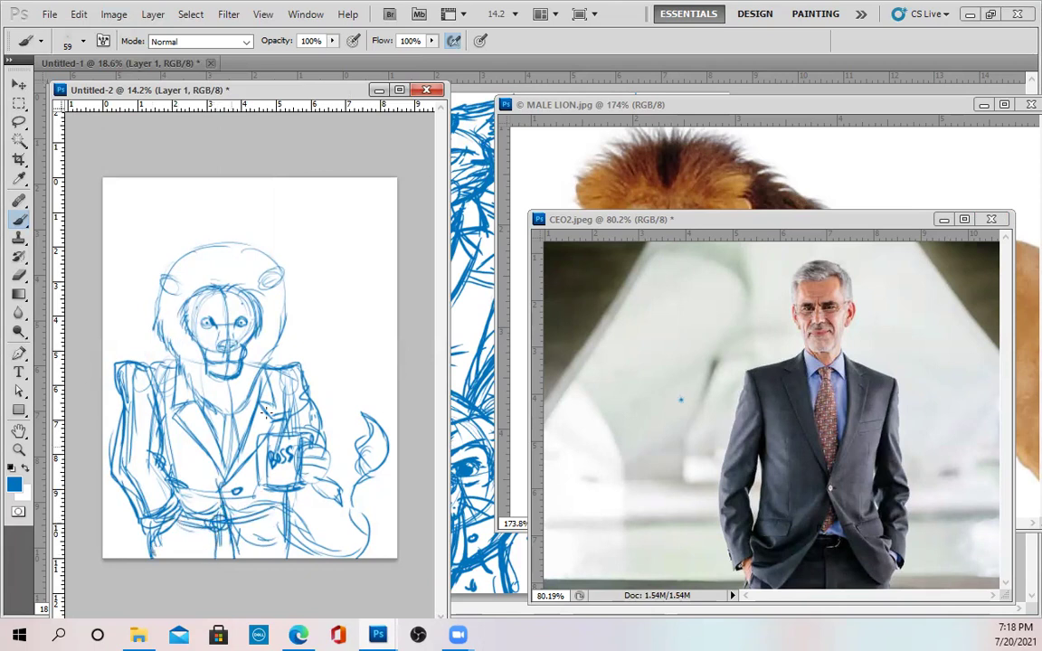
Step: Sketch swept-back hair strands on the crown, redefine both ears and strengthen the mane's outer contour
mouse_move(215, 242)
left_mouse_down()
mouse_move(181, 246)
mouse_move(159, 273)
mouse_move(228, 244)
mouse_move(224, 285)
left_mouse_up()
mouse_move(208, 215)
left_mouse_down()
mouse_move(218, 262)
mouse_move(229, 221)
mouse_move(282, 253)
mouse_move(270, 288)
left_mouse_up()
mouse_move(180, 268)
left_mouse_down()
mouse_move(157, 280)
mouse_move(147, 327)
left_mouse_up()
left_click_drag(285, 309, 242, 406)
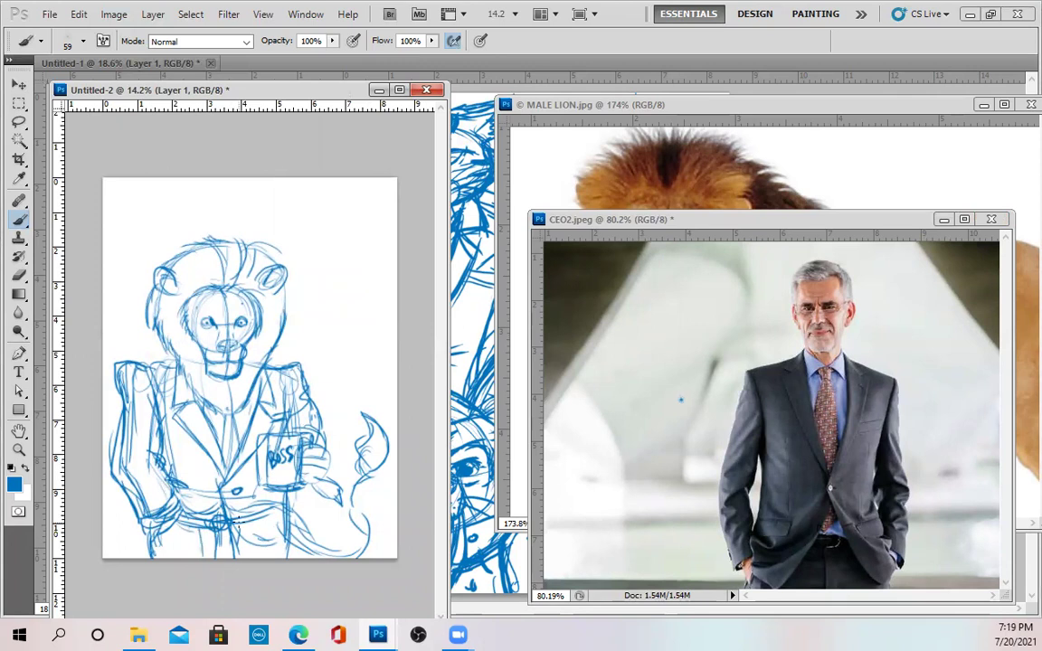
Step: Reset the drawing colour to black, fade the blue sketch layer and add a new layer above it for inking
left_click(10, 468)
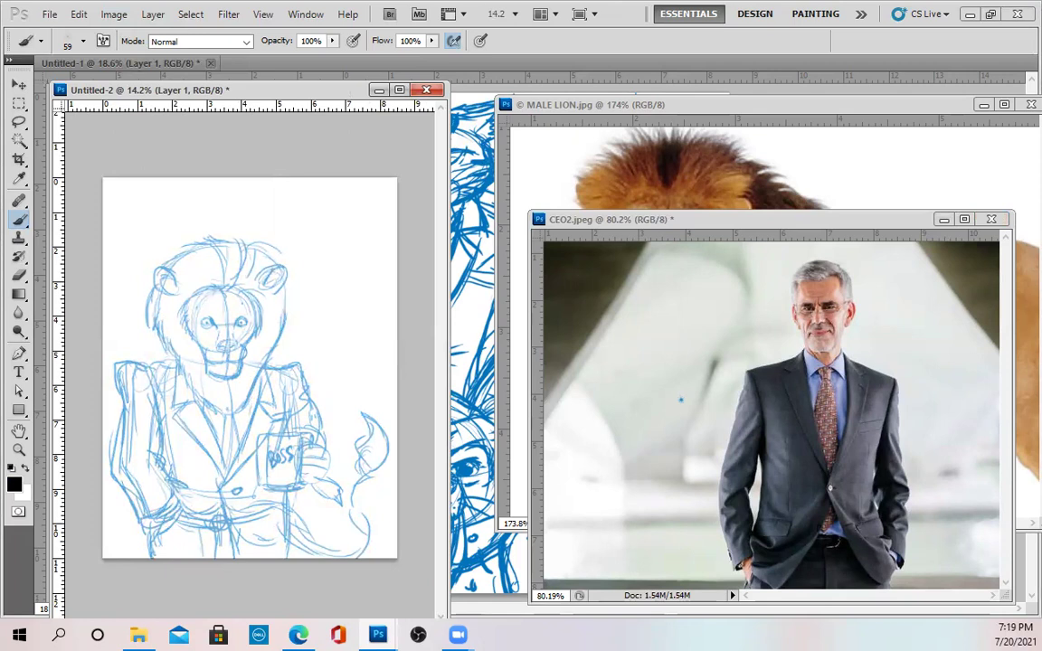
key("ctrl+shift+alt+n")
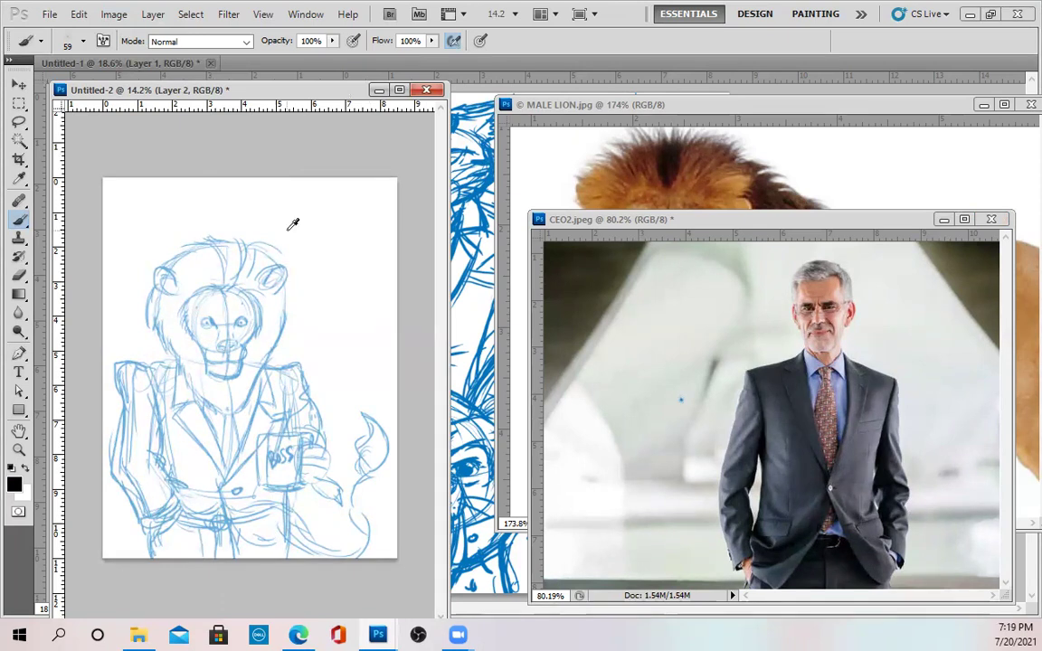
scroll(287, 230, "up", 1)
left_click(19, 219)
scroll(155, 353, "up", 1)
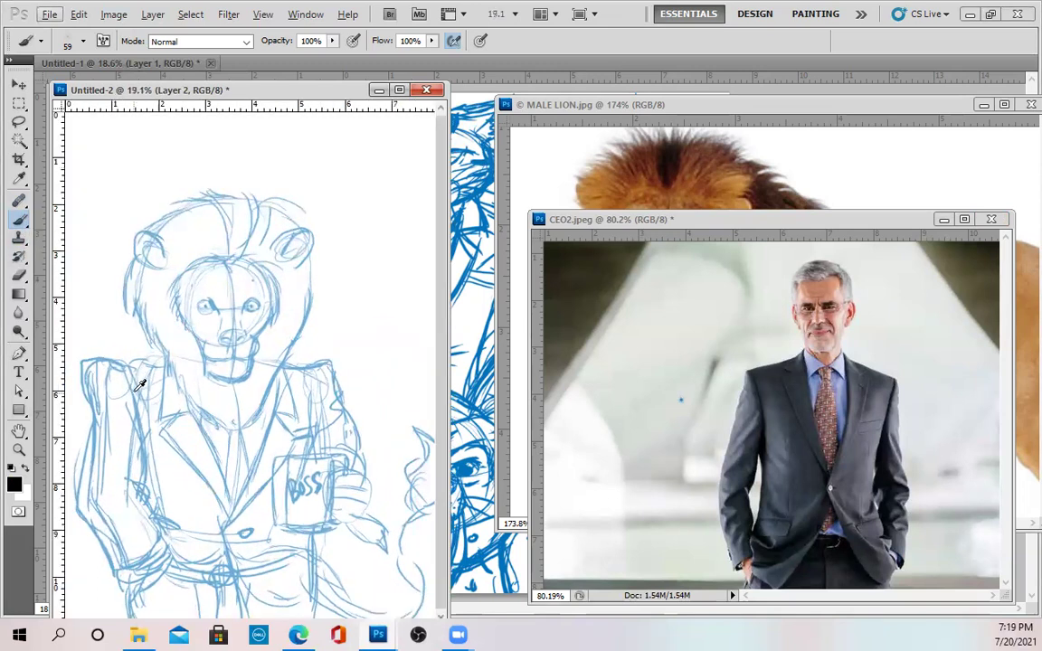
scroll(784, 246, "up", 1)
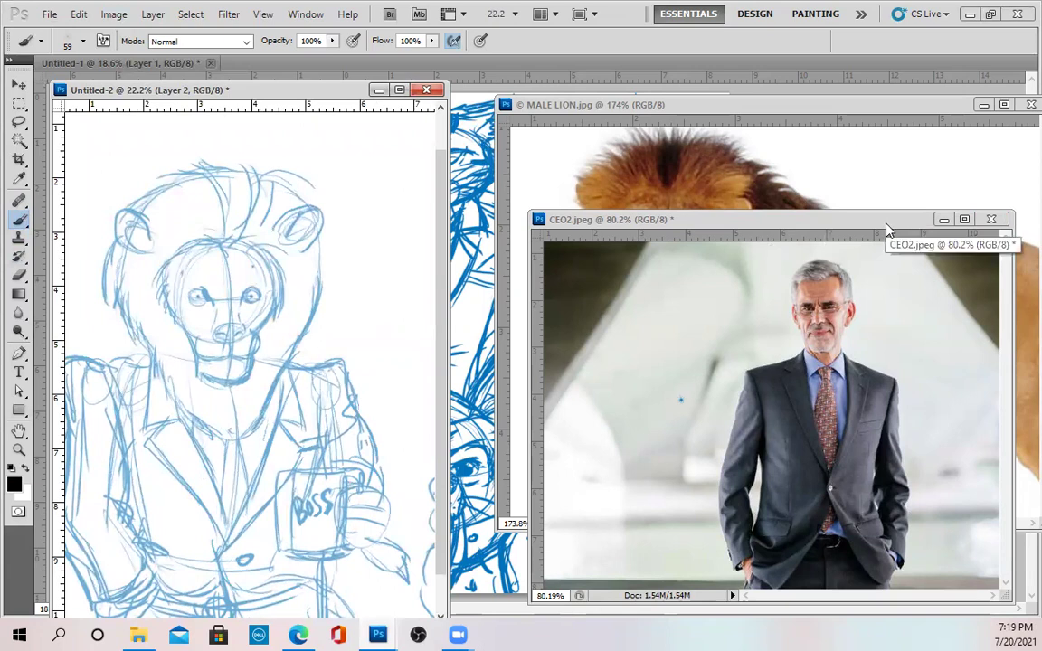
Step: Bring the MALE LION.jpg reference in front of the businessman photo and enlarge its view of the lion's head
left_click(843, 103)
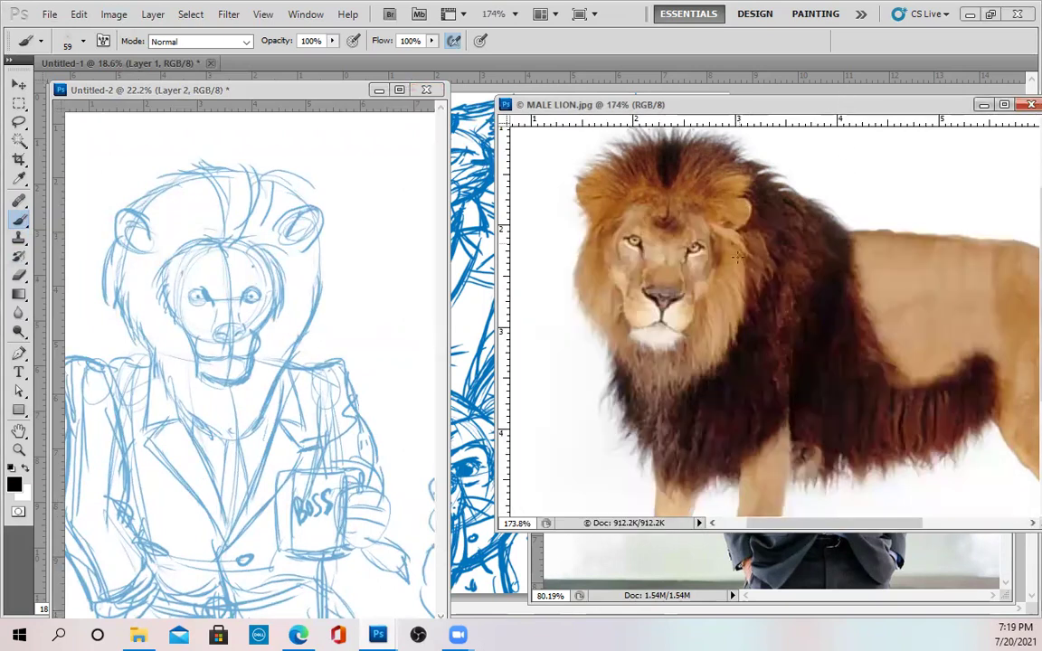
scroll(239, 264, "up", 3)
scroll(181, 303, "down", 2)
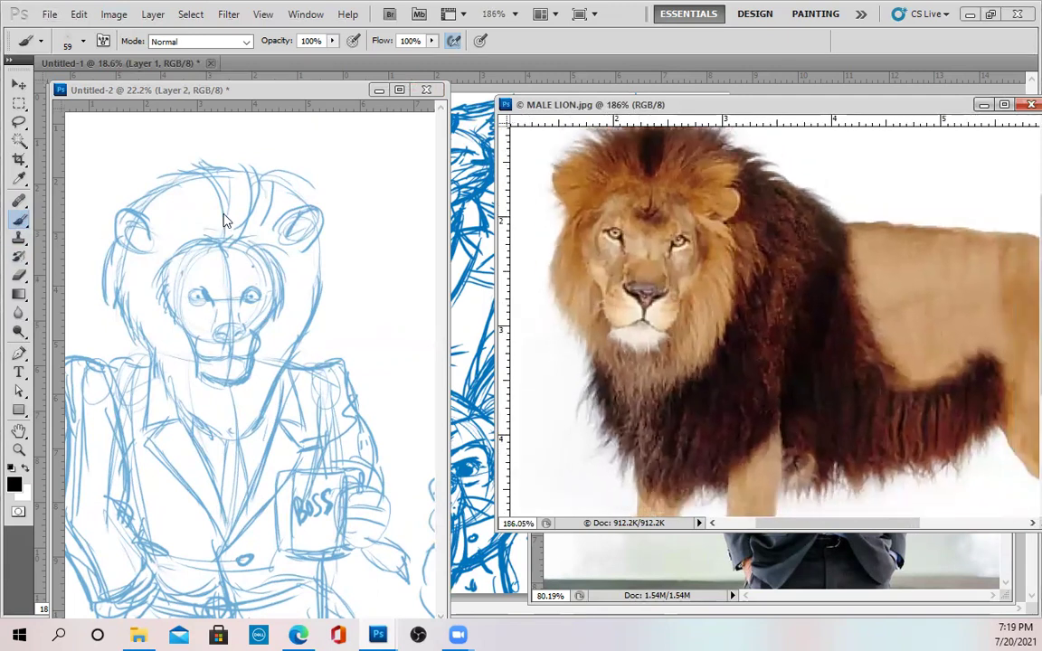
Step: Ink both of the lion's eyes in black, with thick upper lids, irises, pupils and lower rims
left_click(187, 294)
scroll(194, 295, "up", 2)
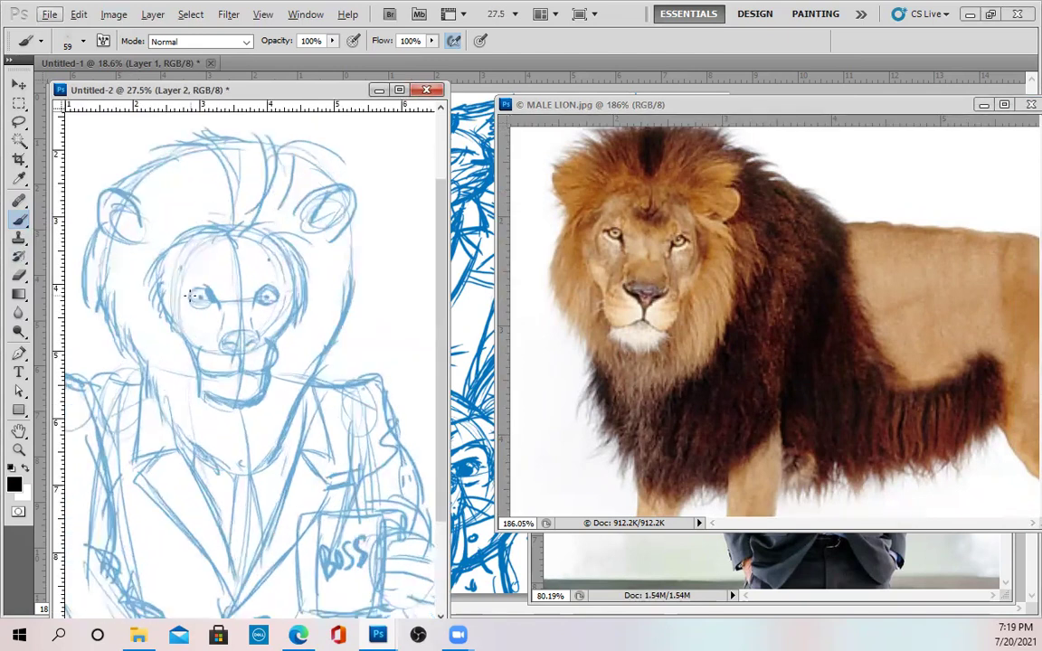
scroll(196, 296, "up", 1)
mouse_move(179, 294)
left_mouse_down()
mouse_move(215, 288)
mouse_move(228, 308)
mouse_move(180, 295)
mouse_move(190, 290)
left_mouse_up()
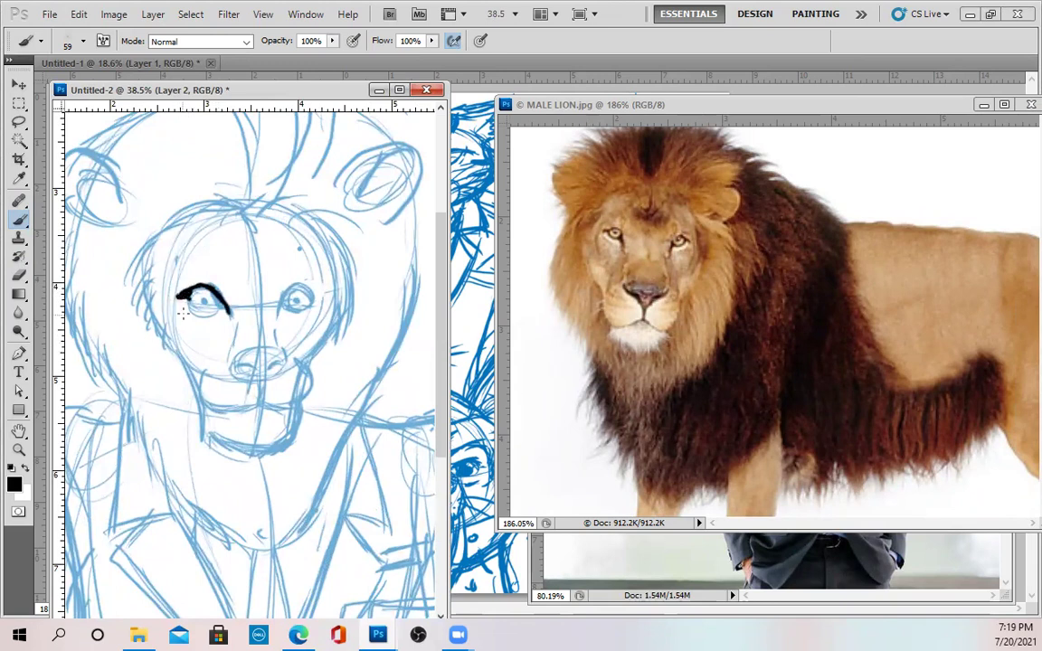
left_click_drag(191, 304, 220, 307)
mouse_move(202, 283)
left_mouse_down()
mouse_move(229, 312)
mouse_move(211, 310)
mouse_move(207, 322)
mouse_move(310, 290)
left_mouse_up()
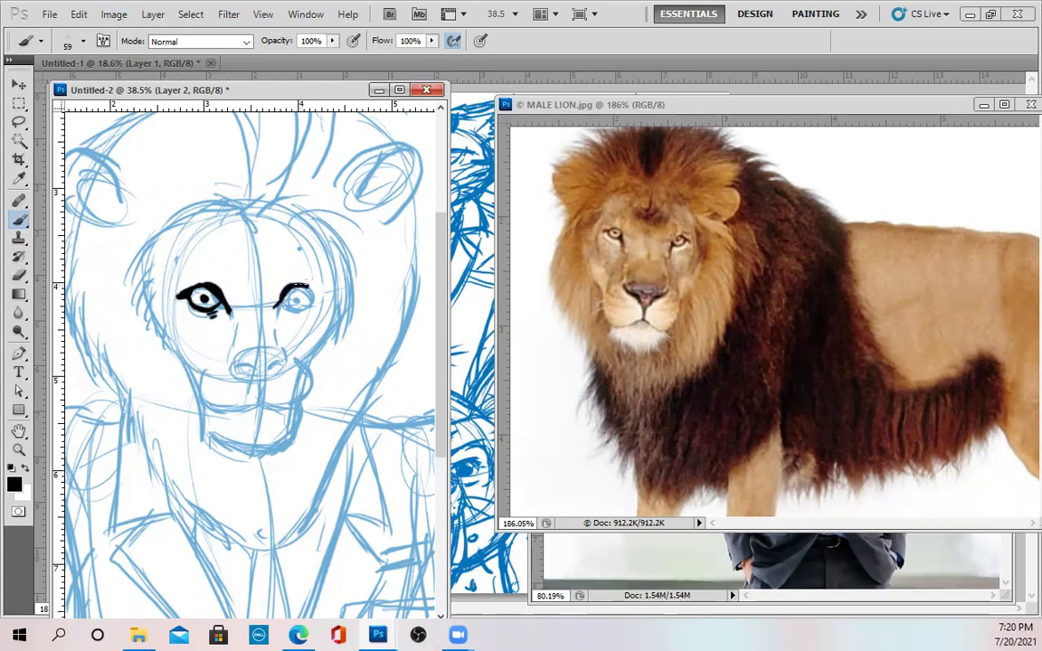
left_click_drag(314, 287, 299, 283)
mouse_move(313, 291)
left_mouse_down()
mouse_move(296, 284)
mouse_move(283, 307)
mouse_move(300, 299)
left_mouse_up()
Step: Ink the nose bridge, the short marks around the eyes, and the nose with its nostrils
left_click_drag(228, 310, 230, 358)
left_click_drag(276, 309, 285, 334)
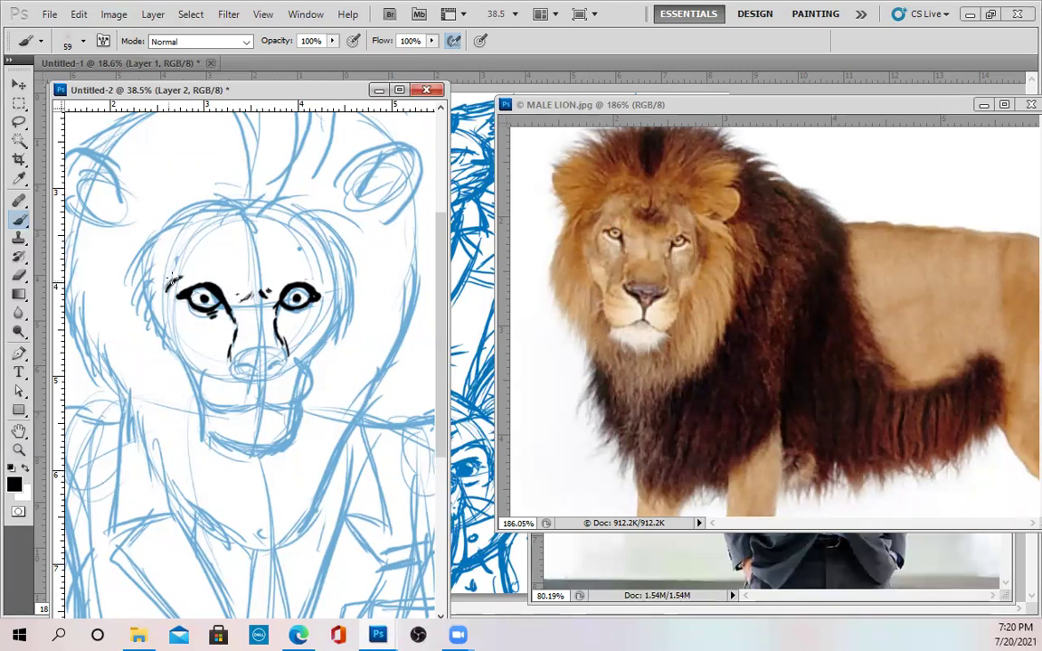
left_click_drag(325, 273, 330, 292)
mouse_move(233, 360)
left_mouse_down()
mouse_move(274, 354)
mouse_move(230, 371)
mouse_move(248, 367)
mouse_move(258, 382)
mouse_move(270, 368)
left_mouse_up()
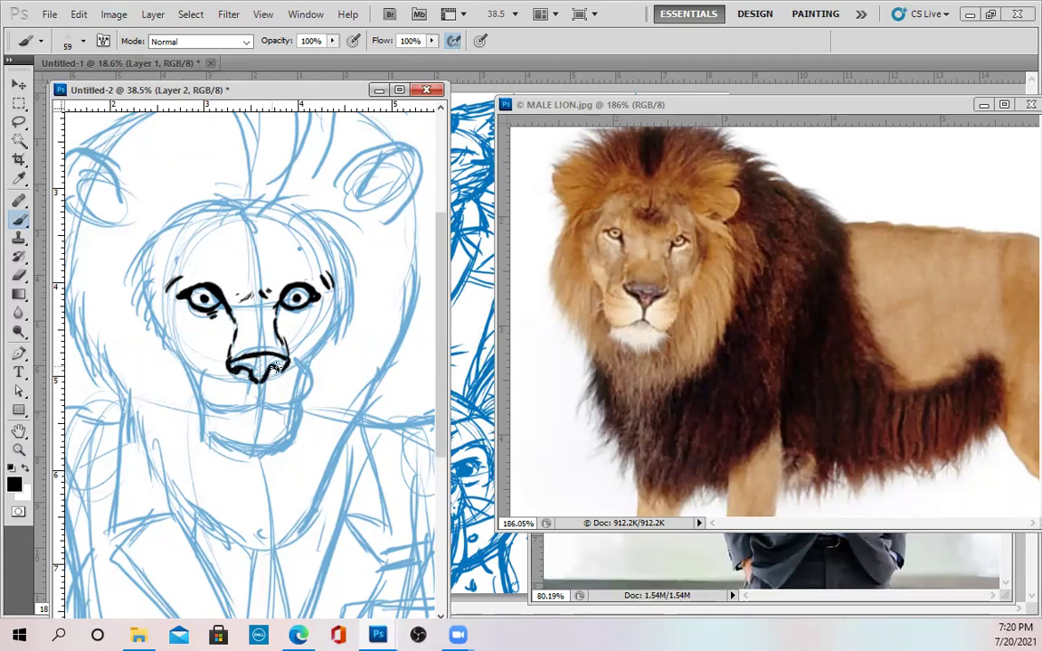
left_click_drag(251, 323, 266, 325)
Step: Ink the muzzle with whisker dots, the cheeks and furry chin, and add the angled brows
mouse_move(170, 342)
left_mouse_down()
mouse_move(205, 407)
mouse_move(301, 410)
left_mouse_up()
left_click_drag(299, 363, 305, 401)
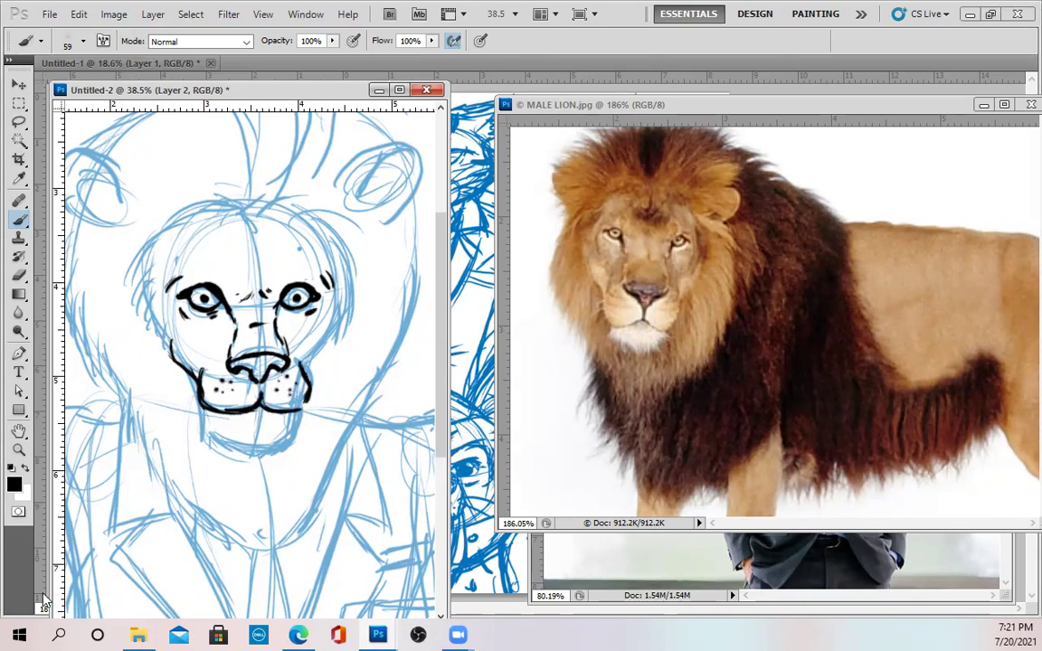
mouse_move(201, 418)
left_mouse_down()
mouse_move(215, 440)
mouse_move(280, 446)
mouse_move(309, 403)
mouse_move(336, 277)
left_mouse_up()
mouse_move(193, 263)
left_mouse_down()
mouse_move(210, 262)
mouse_move(225, 286)
mouse_move(312, 260)
mouse_move(332, 267)
left_mouse_up()
left_click_drag(211, 402, 217, 468)
Step: Ink long swept-back mane strands rising from the forehead and the tufted contour of the crown
mouse_move(252, 282)
left_mouse_down()
mouse_move(233, 253)
mouse_move(255, 282)
left_mouse_up()
left_click_drag(269, 221, 262, 282)
left_click_drag(199, 212, 256, 280)
left_click_drag(195, 167, 250, 241)
left_click_drag(233, 161, 269, 222)
mouse_move(252, 145)
left_mouse_down()
mouse_move(288, 216)
mouse_move(286, 256)
left_mouse_up()
mouse_move(269, 289)
left_mouse_down()
mouse_move(310, 191)
mouse_move(268, 144)
mouse_move(154, 142)
mouse_move(137, 167)
left_mouse_up()
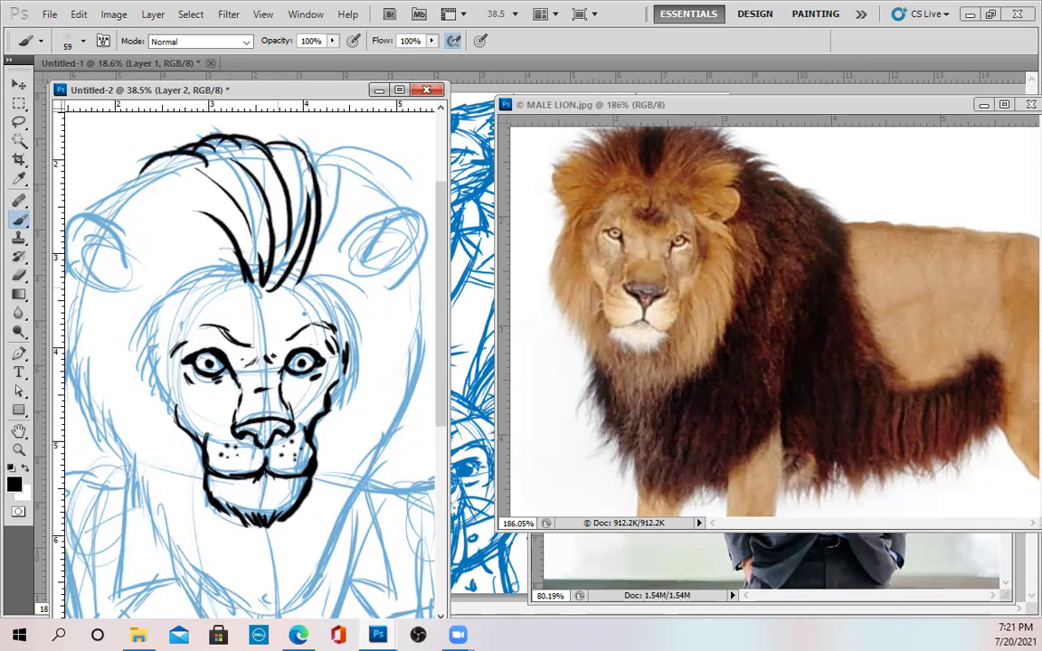
Step: Ink the side strands at the hairline, the pointed tufts above the right ear, and the right ear itself
left_click_drag(276, 290, 335, 247)
mouse_move(241, 282)
left_mouse_down()
mouse_move(186, 232)
mouse_move(161, 241)
left_mouse_up()
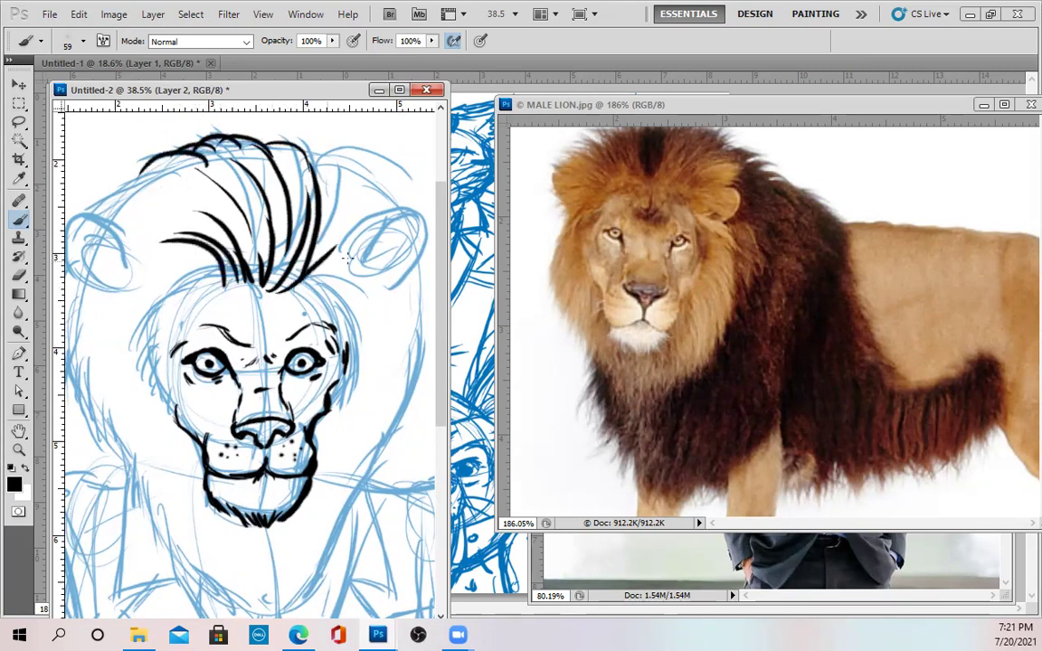
mouse_move(308, 151)
left_mouse_down()
mouse_move(325, 219)
mouse_move(350, 169)
mouse_move(345, 184)
mouse_move(399, 185)
mouse_move(386, 203)
mouse_move(415, 195)
left_mouse_up()
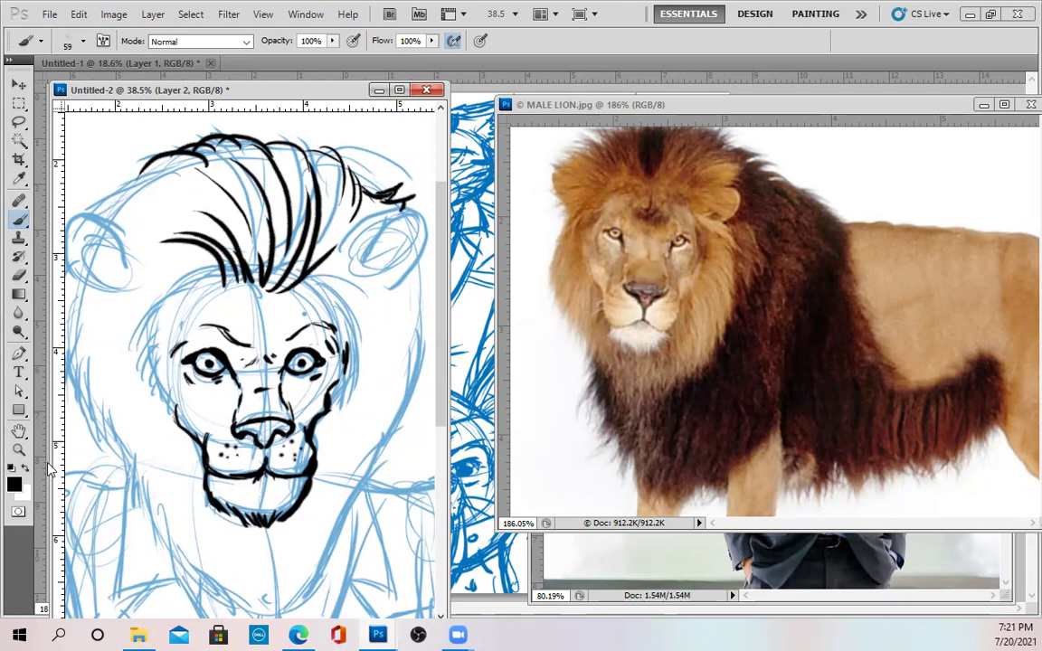
left_click_drag(297, 244, 320, 222)
mouse_move(415, 222)
left_mouse_down()
mouse_move(410, 255)
mouse_move(396, 255)
mouse_move(388, 271)
mouse_move(352, 264)
mouse_move(361, 253)
mouse_move(350, 270)
mouse_move(393, 240)
left_mouse_up()
Step: Ink the fur fringe framing both sides of the face, with longer mane strands outside each cheek
mouse_move(324, 271)
left_mouse_down()
mouse_move(384, 287)
mouse_move(339, 294)
mouse_move(353, 327)
mouse_move(342, 373)
mouse_move(308, 413)
left_mouse_up()
mouse_move(217, 283)
left_mouse_down()
mouse_move(168, 290)
mouse_move(199, 295)
mouse_move(145, 349)
mouse_move(138, 376)
left_mouse_up()
left_click_drag(135, 291, 127, 366)
mouse_move(134, 321)
left_mouse_down()
mouse_move(139, 375)
mouse_move(155, 389)
left_mouse_up()
left_click_drag(329, 423, 345, 402)
mouse_move(125, 305)
left_mouse_down()
mouse_move(102, 372)
mouse_move(118, 425)
left_mouse_up()
left_click_drag(364, 321, 390, 370)
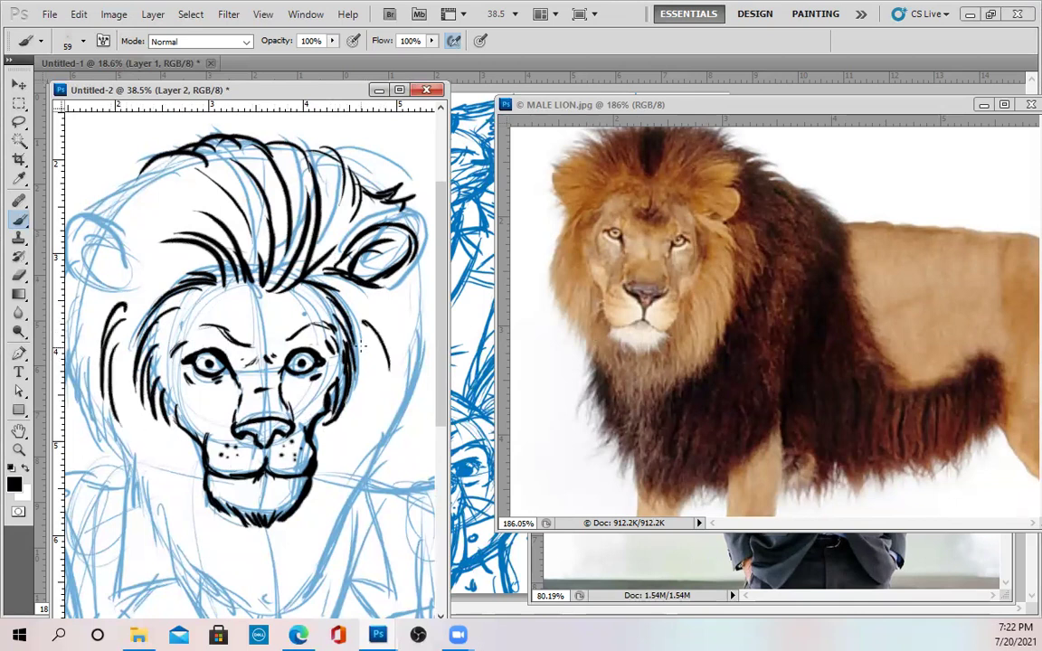
left_click_drag(337, 307, 325, 387)
left_click_drag(347, 329, 337, 386)
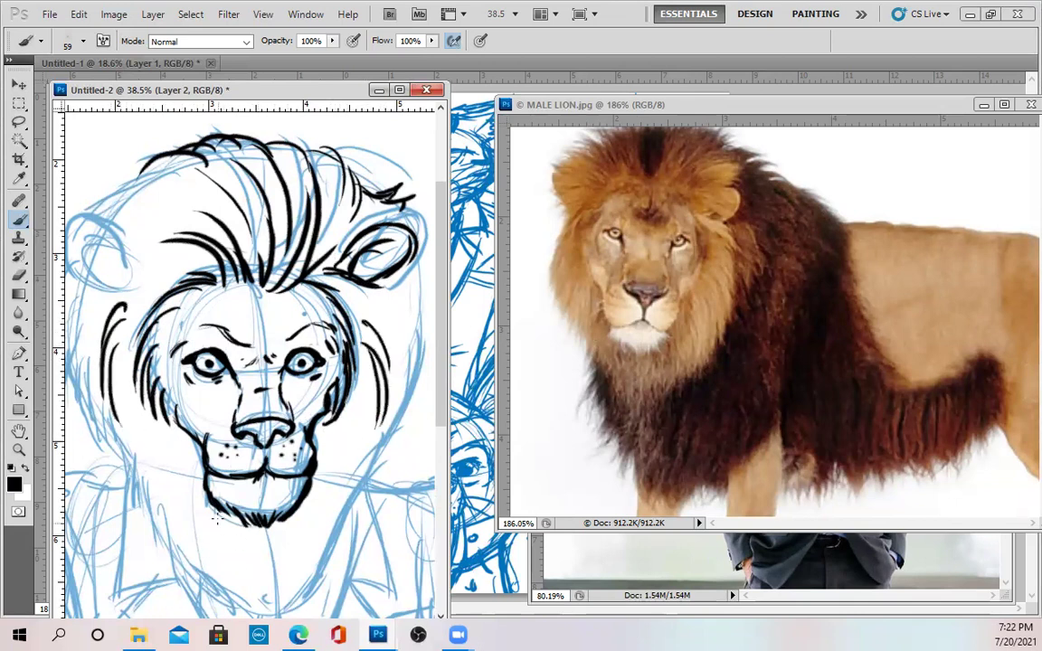
Step: Ink the lower mane as a jagged V-shaped ruff below the chin, continuing its contour up the right side
mouse_move(137, 468)
left_mouse_down()
mouse_move(145, 535)
mouse_move(159, 556)
left_mouse_up()
left_click_drag(146, 502, 187, 572)
left_click_drag(229, 512, 232, 350)
mouse_move(181, 387)
left_mouse_down()
mouse_move(207, 429)
mouse_move(236, 447)
left_mouse_up()
mouse_move(215, 417)
left_mouse_down()
mouse_move(237, 447)
mouse_move(273, 468)
mouse_move(278, 459)
left_mouse_up()
mouse_move(310, 414)
left_mouse_down()
mouse_move(289, 452)
mouse_move(310, 427)
left_mouse_up()
left_click_drag(326, 401, 270, 506)
mouse_move(285, 470)
left_mouse_down()
mouse_move(273, 499)
mouse_move(288, 507)
left_mouse_up()
left_click_drag(294, 450, 283, 481)
left_click_drag(303, 427, 288, 477)
left_click_drag(295, 347, 267, 400)
mouse_move(302, 327)
left_mouse_down()
mouse_move(284, 362)
mouse_move(297, 343)
left_mouse_up()
mouse_move(320, 291)
left_mouse_down()
mouse_move(307, 331)
mouse_move(332, 427)
left_mouse_up()
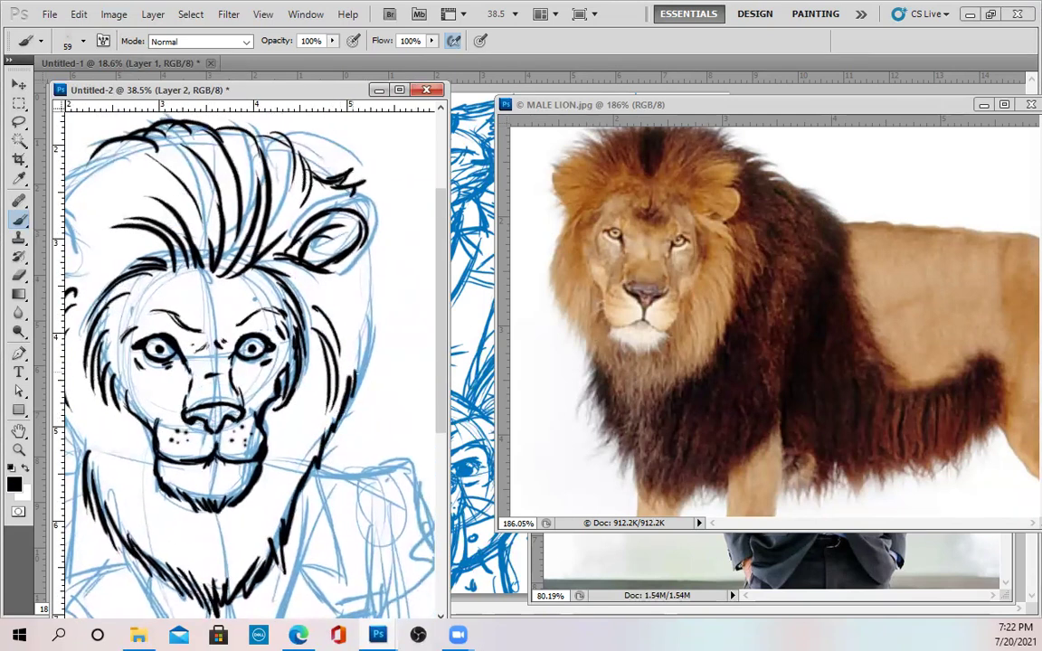
Step: Ink the right outer mane contour with pointed tufts below the ear
mouse_move(325, 172)
left_mouse_down()
mouse_move(306, 189)
mouse_move(330, 211)
left_mouse_up()
mouse_move(394, 228)
left_mouse_down()
mouse_move(328, 222)
mouse_move(409, 249)
mouse_move(375, 260)
mouse_move(398, 276)
mouse_move(365, 294)
mouse_move(376, 335)
mouse_move(369, 371)
left_mouse_up()
left_click_drag(321, 290, 332, 342)
mouse_move(311, 307)
left_mouse_down()
mouse_move(320, 360)
mouse_move(352, 341)
left_mouse_up()
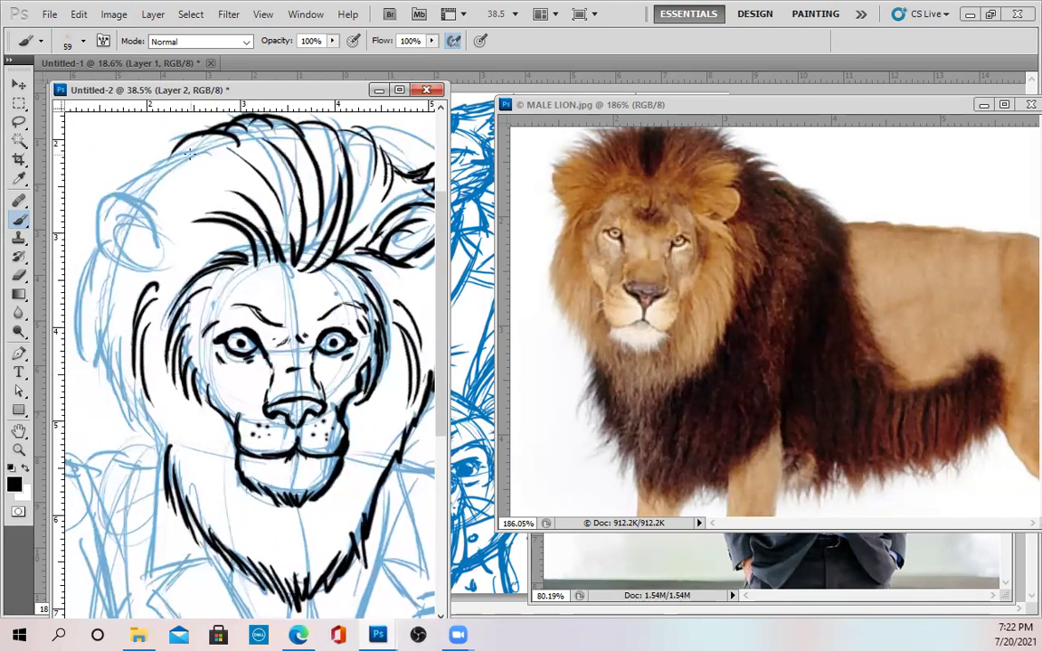
Step: Ink the left ear with its inner fur, and join it to the crown with pointed mane tufts
mouse_move(169, 243)
left_mouse_down()
mouse_move(145, 205)
mouse_move(122, 201)
left_mouse_up()
mouse_move(115, 211)
left_mouse_down()
mouse_move(143, 268)
mouse_move(155, 267)
mouse_move(111, 231)
mouse_move(140, 209)
mouse_move(136, 226)
mouse_move(159, 260)
mouse_move(193, 241)
left_mouse_up()
mouse_move(207, 160)
left_mouse_down()
mouse_move(150, 143)
mouse_move(84, 184)
mouse_move(100, 195)
mouse_move(92, 218)
mouse_move(103, 233)
mouse_move(82, 234)
mouse_move(96, 245)
left_mouse_up()
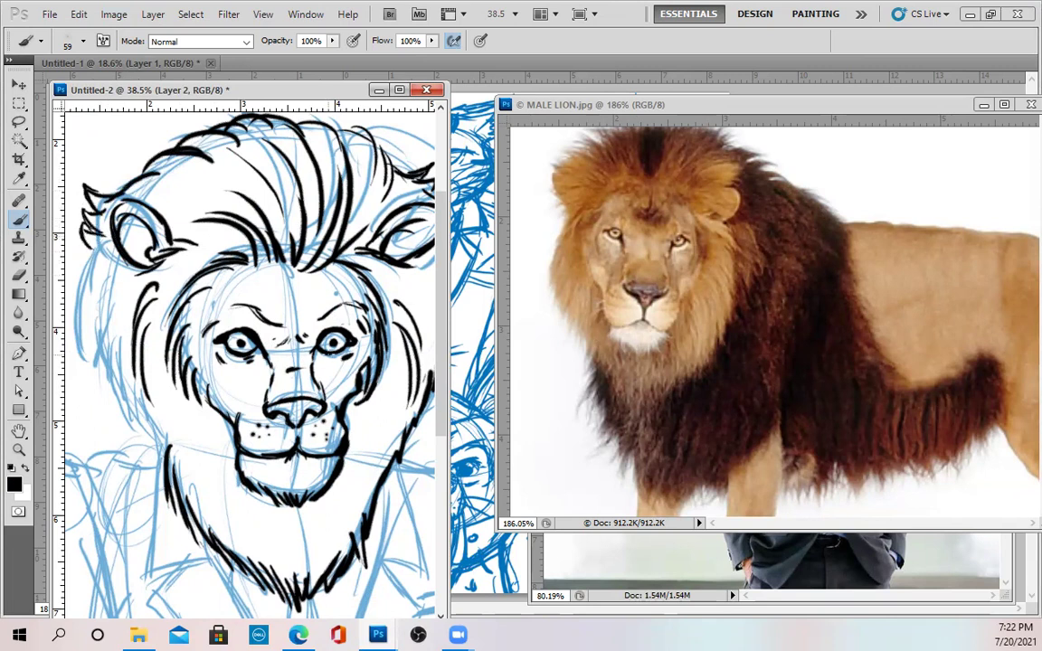
Step: Ink the left outer mane down to the shoulder, and add fur strands beneath the chin and small facial lines
scroll(320, 349, "down", 10)
scroll(353, 362, "up", 1)
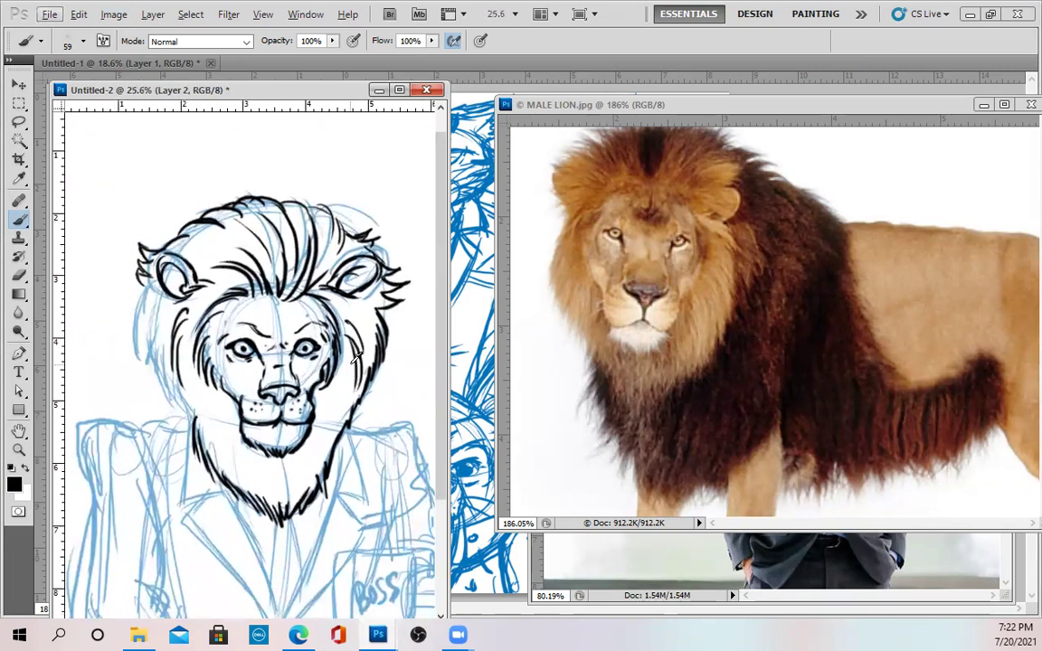
mouse_move(145, 271)
left_mouse_down()
mouse_move(131, 339)
mouse_move(145, 357)
left_mouse_up()
mouse_move(134, 300)
left_mouse_down()
mouse_move(126, 328)
mouse_move(168, 398)
left_mouse_up()
mouse_move(143, 334)
left_mouse_down()
mouse_move(177, 425)
mouse_move(242, 425)
mouse_move(268, 438)
left_mouse_up()
left_click_drag(295, 451, 299, 482)
left_click_drag(237, 372, 280, 322)
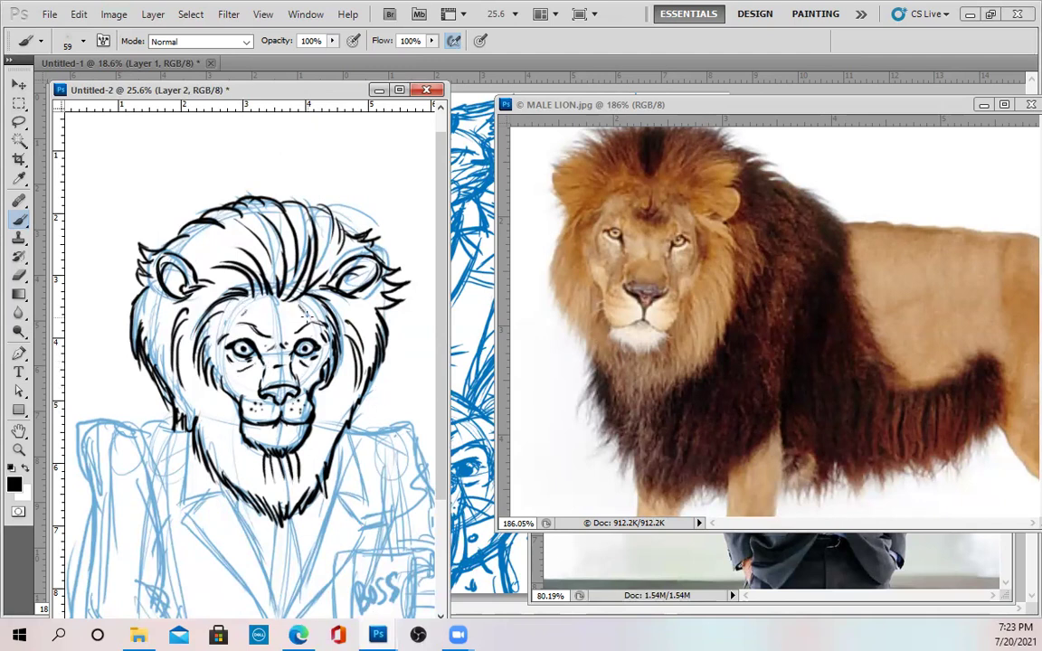
Step: Ink the V-shaped jacket opening below the mane, and the tie with a small rectangular clip
scroll(412, 421, "down", 1)
left_click_drag(345, 425, 356, 369)
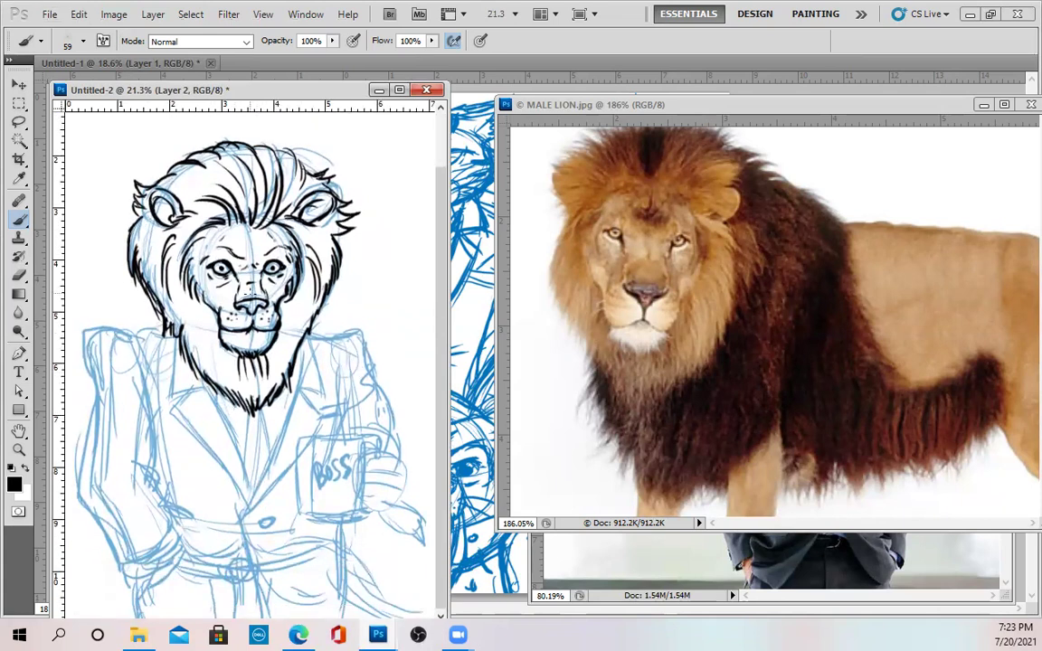
mouse_move(207, 384)
left_mouse_down()
mouse_move(204, 399)
mouse_move(244, 479)
left_mouse_up()
left_click_drag(248, 493, 277, 422)
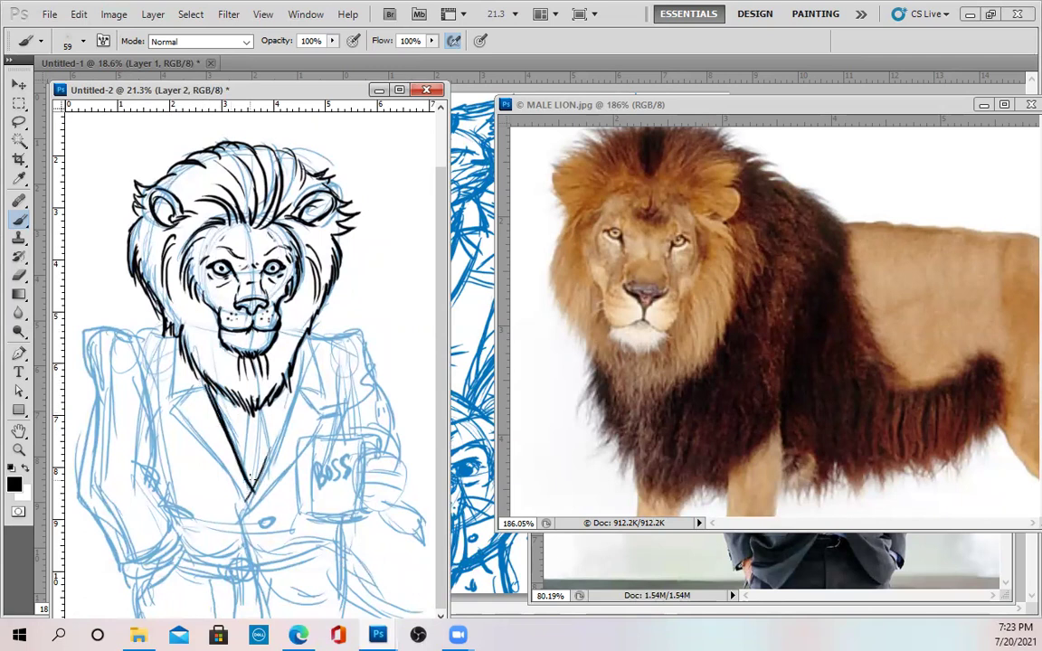
mouse_move(220, 368)
left_mouse_down()
mouse_move(218, 420)
mouse_move(241, 420)
mouse_move(264, 452)
left_mouse_up()
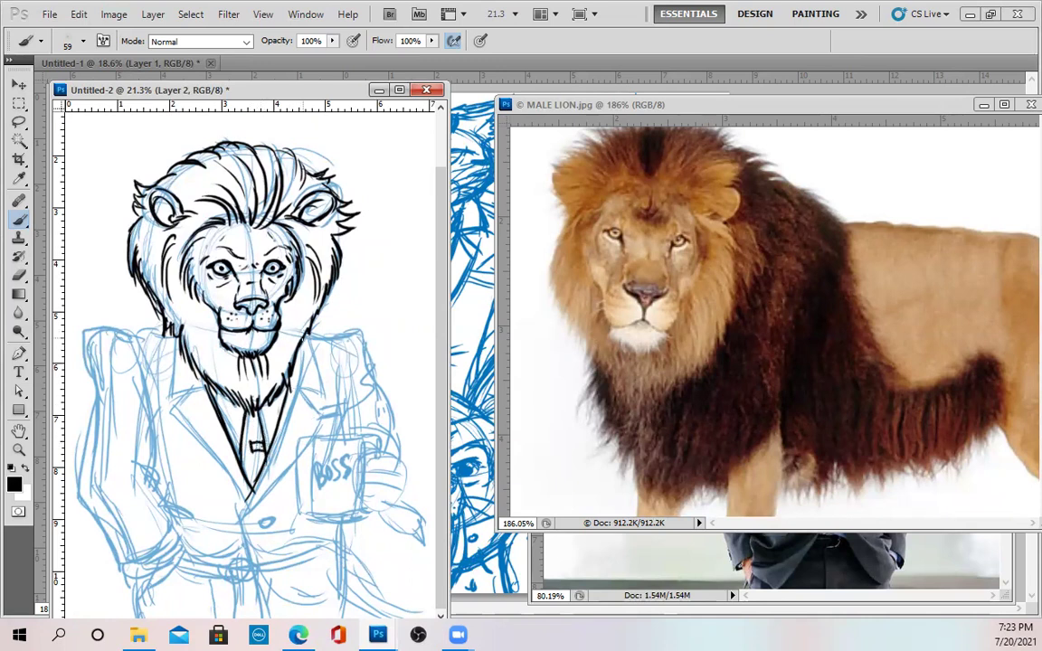
Step: Ink both notched jacket lapels from the neck down to their crossing point above the button
left_click_drag(304, 333, 315, 413)
mouse_move(307, 353)
left_mouse_down()
mouse_move(293, 385)
mouse_move(316, 414)
left_mouse_up()
mouse_move(252, 491)
left_mouse_down()
mouse_move(235, 514)
mouse_move(247, 542)
mouse_move(219, 460)
mouse_move(267, 405)
left_mouse_up()
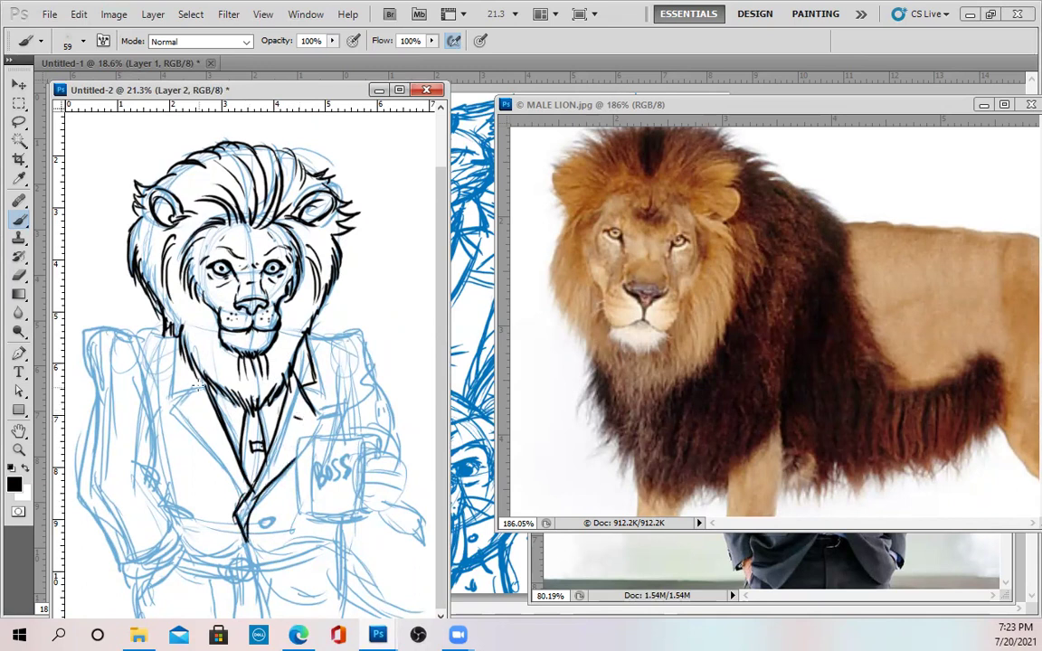
mouse_move(169, 336)
left_mouse_down()
mouse_move(166, 395)
mouse_move(202, 383)
mouse_move(170, 411)
mouse_move(242, 495)
left_mouse_up()
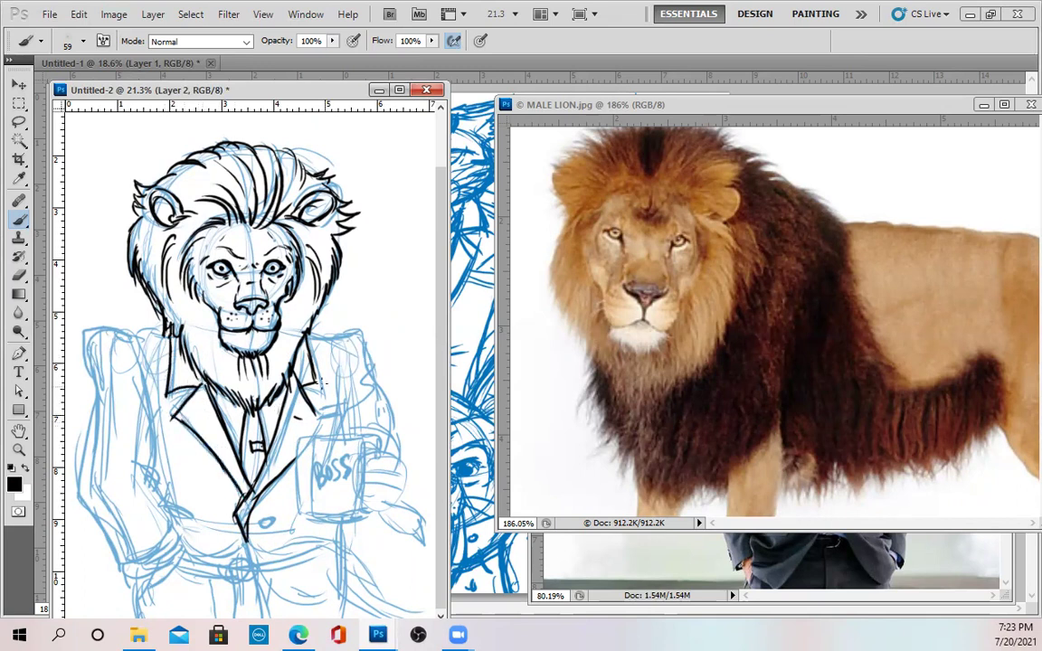
Step: Ink both shoulder lines, the right armhole seam, the breast pocket edge and the top of the left sleeve
left_click_drag(135, 339, 179, 334)
left_click_drag(303, 331, 355, 335)
scroll(430, 463, "down", 2)
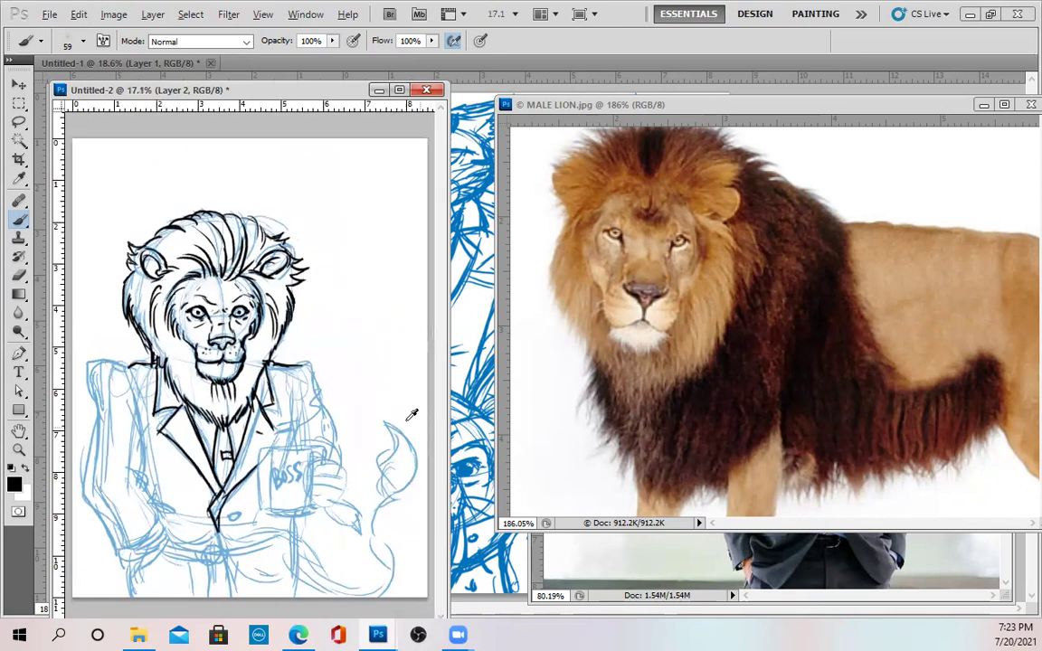
left_click_drag(301, 366, 303, 415)
left_click_drag(298, 365, 304, 430)
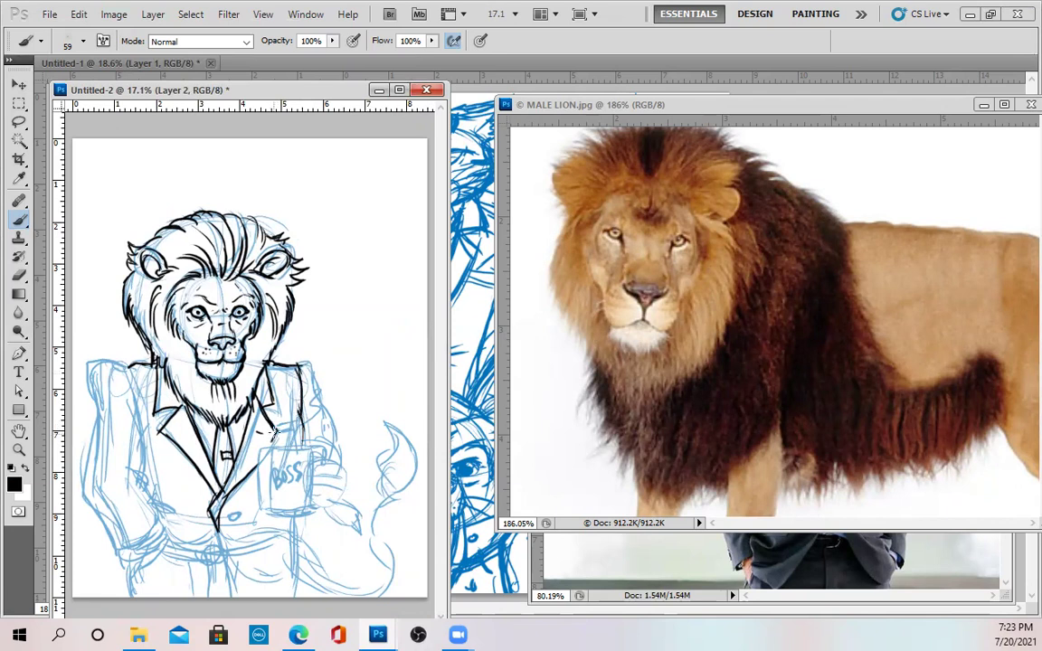
left_click_drag(297, 429, 285, 431)
mouse_move(116, 363)
left_mouse_down()
mouse_move(144, 365)
mouse_move(101, 361)
mouse_move(91, 402)
mouse_move(116, 380)
mouse_move(86, 384)
mouse_move(88, 421)
left_mouse_up()
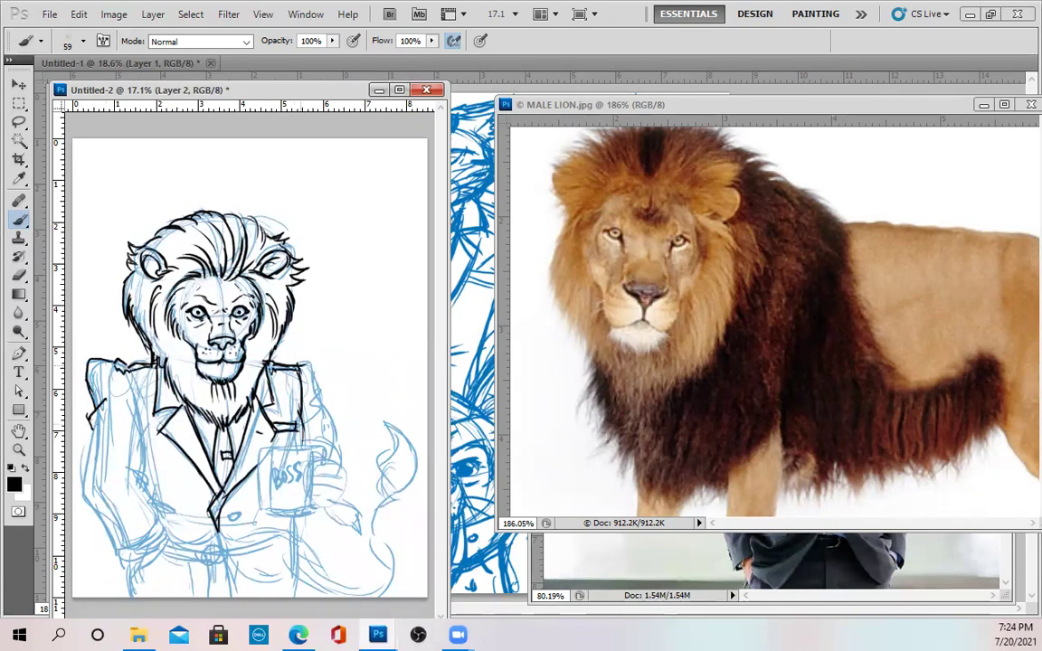
Step: Ink the outer edge of both sleeves, the left sleeve's inner edge, and the left cuff with two buttons
mouse_move(300, 366)
left_mouse_down()
mouse_move(315, 359)
mouse_move(323, 387)
left_mouse_up()
left_click_drag(282, 340, 299, 375)
mouse_move(87, 375)
left_mouse_down()
mouse_move(73, 419)
mouse_move(79, 464)
left_mouse_up()
mouse_move(87, 509)
left_mouse_down()
mouse_move(112, 543)
mouse_move(145, 547)
mouse_move(118, 535)
left_mouse_up()
left_click_drag(128, 530, 130, 531)
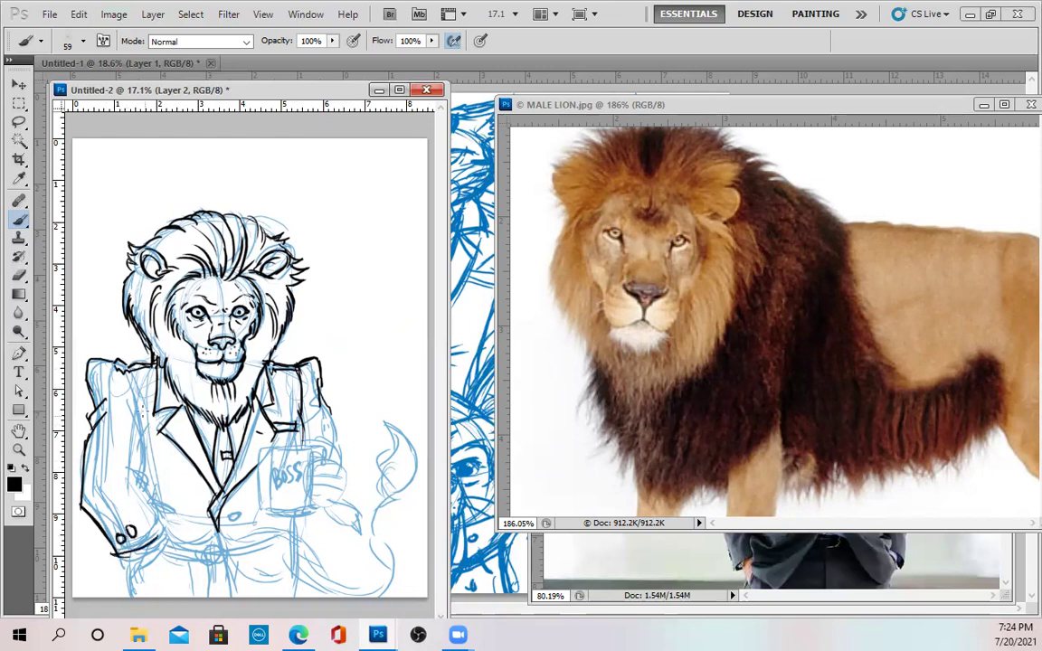
mouse_move(124, 371)
left_mouse_down()
mouse_move(140, 425)
mouse_move(138, 490)
mouse_move(163, 531)
mouse_move(139, 552)
mouse_move(165, 540)
mouse_move(130, 571)
mouse_move(160, 547)
left_mouse_up()
Step: Ink the jacket's front button, waist folds and lower edges, plus the belt with its buckle and the trouser lines
mouse_move(152, 479)
left_mouse_down()
mouse_move(144, 500)
mouse_move(209, 495)
mouse_move(263, 526)
mouse_move(259, 555)
left_mouse_up()
mouse_move(240, 592)
left_mouse_down()
mouse_move(213, 523)
mouse_move(96, 592)
mouse_move(114, 596)
mouse_move(114, 584)
left_mouse_up()
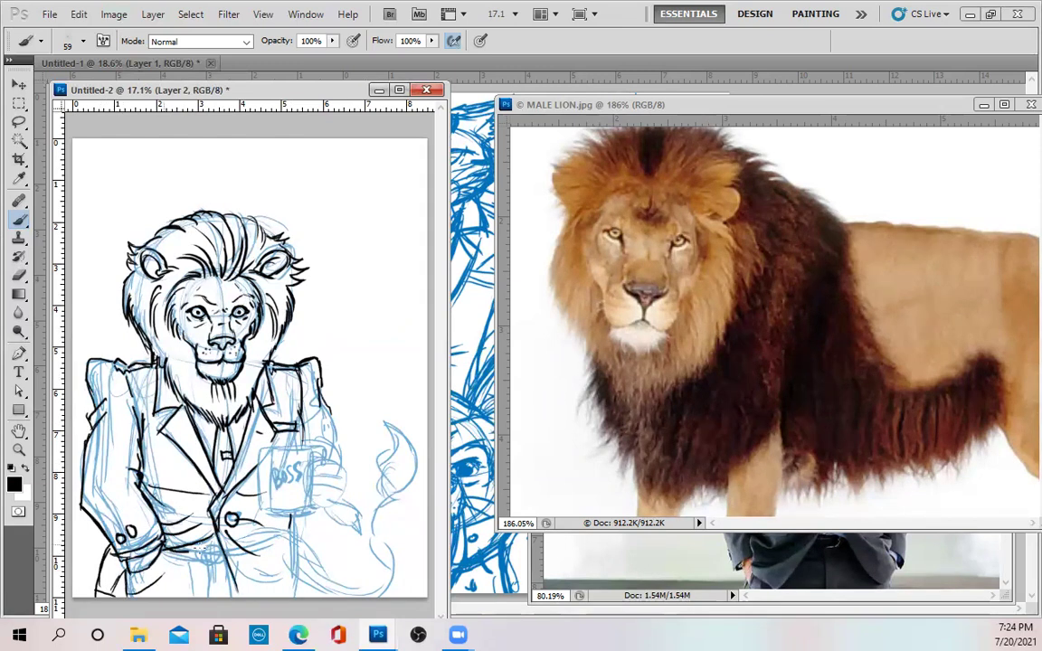
mouse_move(171, 553)
left_mouse_down()
mouse_move(181, 568)
mouse_move(217, 562)
left_mouse_up()
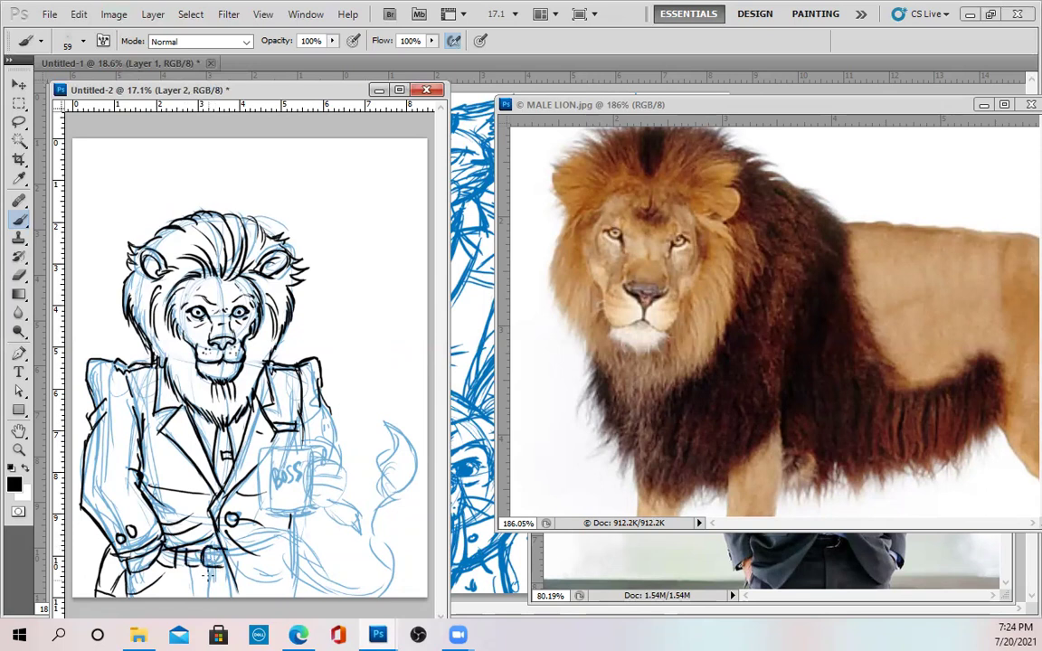
mouse_move(246, 558)
left_mouse_down()
mouse_move(264, 596)
mouse_move(246, 597)
left_mouse_up()
mouse_move(296, 517)
left_mouse_down()
mouse_move(304, 597)
mouse_move(298, 569)
left_mouse_up()
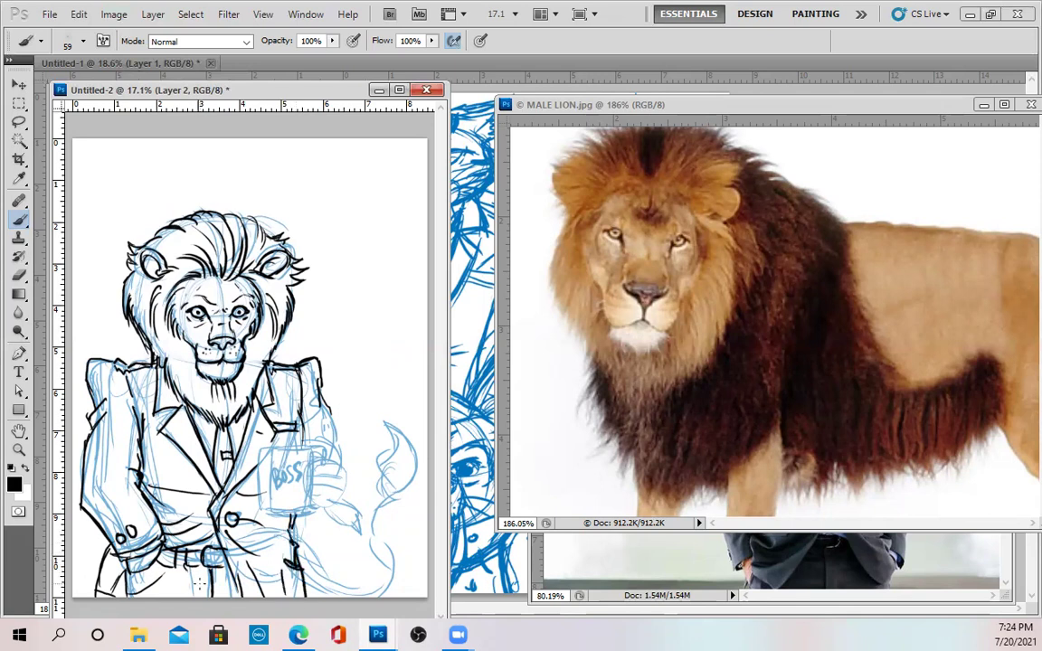
Step: Ink the mug's rim, sides and base, and letter it BO$$
scroll(290, 404, "down", 1)
scroll(290, 398, "up", 3)
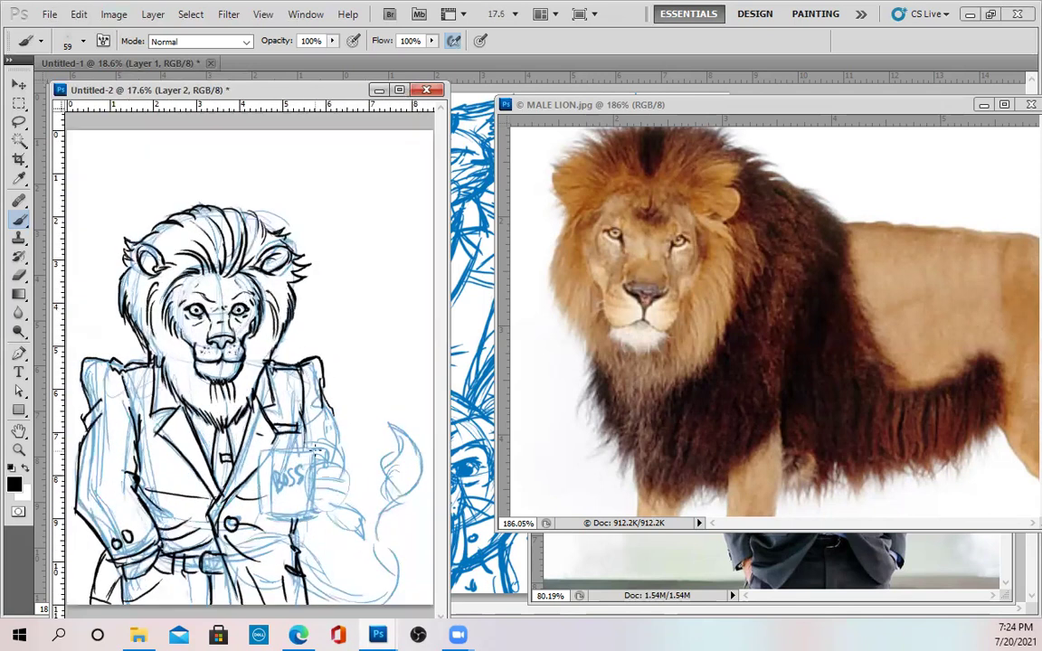
mouse_move(248, 450)
left_mouse_down()
mouse_move(303, 450)
mouse_move(243, 488)
mouse_move(247, 540)
mouse_move(270, 544)
left_mouse_up()
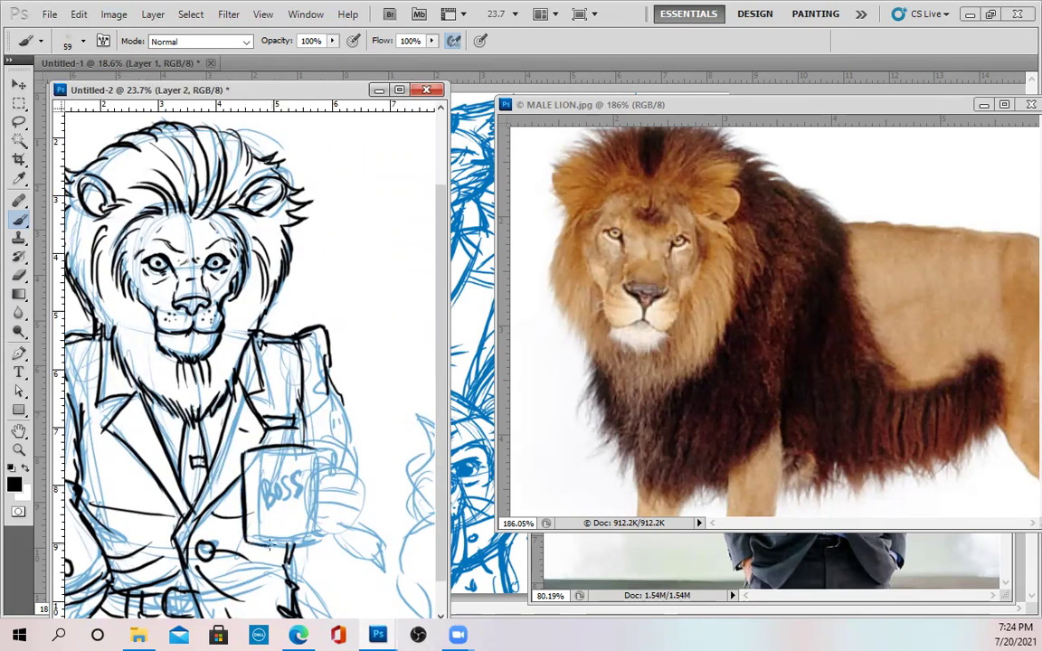
left_click_drag(316, 461, 315, 532)
mouse_move(252, 485)
left_mouse_down()
mouse_move(253, 511)
mouse_move(263, 487)
mouse_move(273, 506)
mouse_move(298, 489)
mouse_move(292, 507)
left_mouse_up()
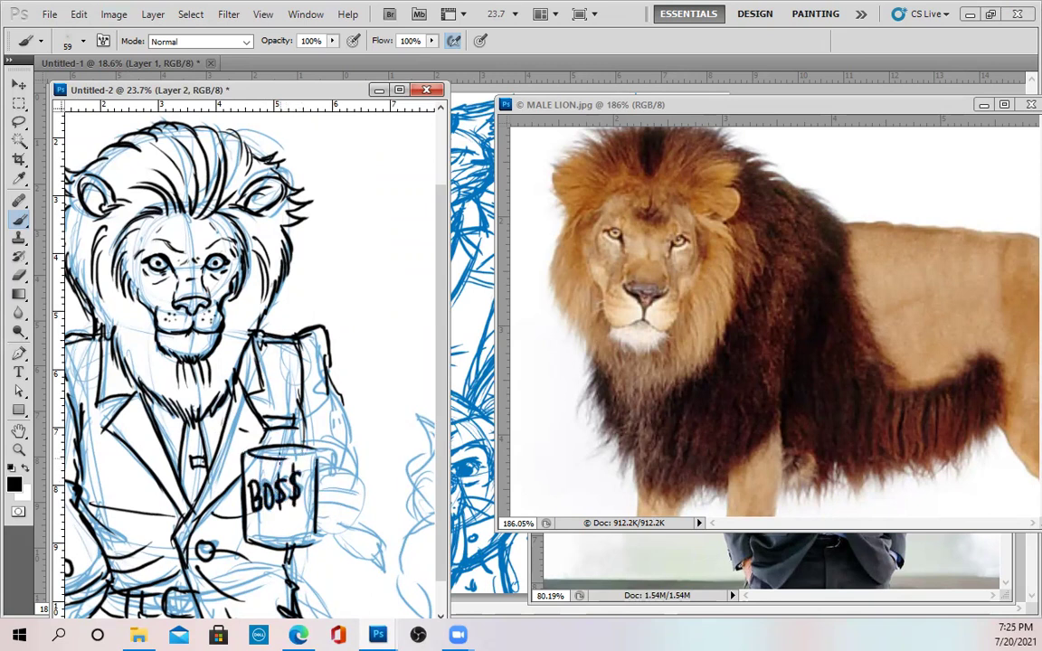
Step: Ink the wavy steam above the mug, the clawed hand gripping it, and the rest of the right sleeve's outer edge
left_click_drag(301, 443, 381, 354)
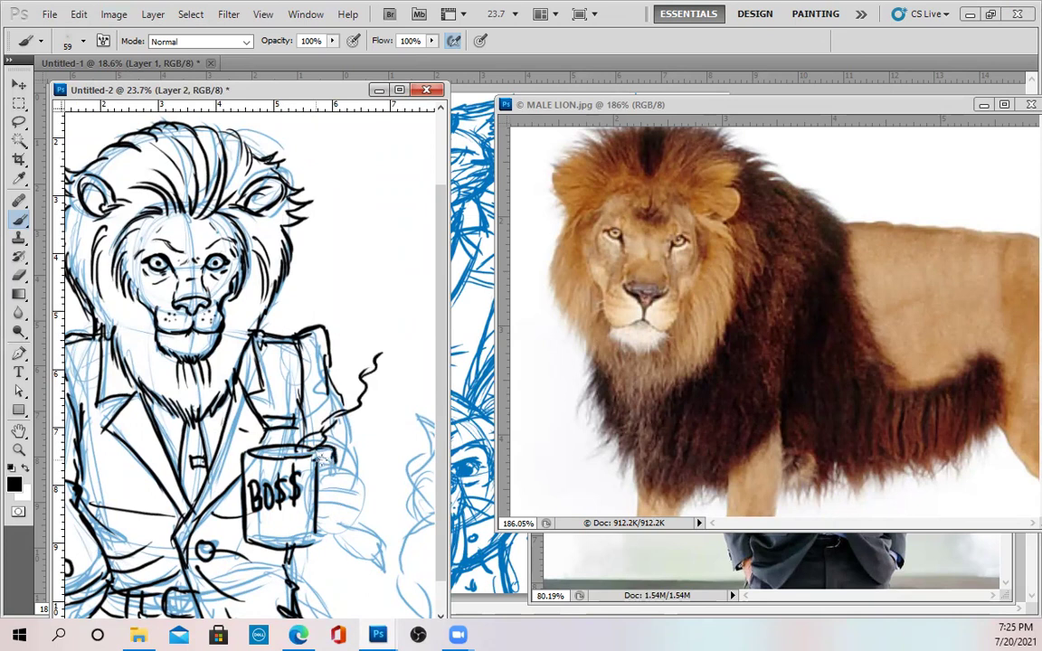
mouse_move(332, 469)
left_mouse_down()
mouse_move(360, 485)
mouse_move(342, 472)
left_mouse_up()
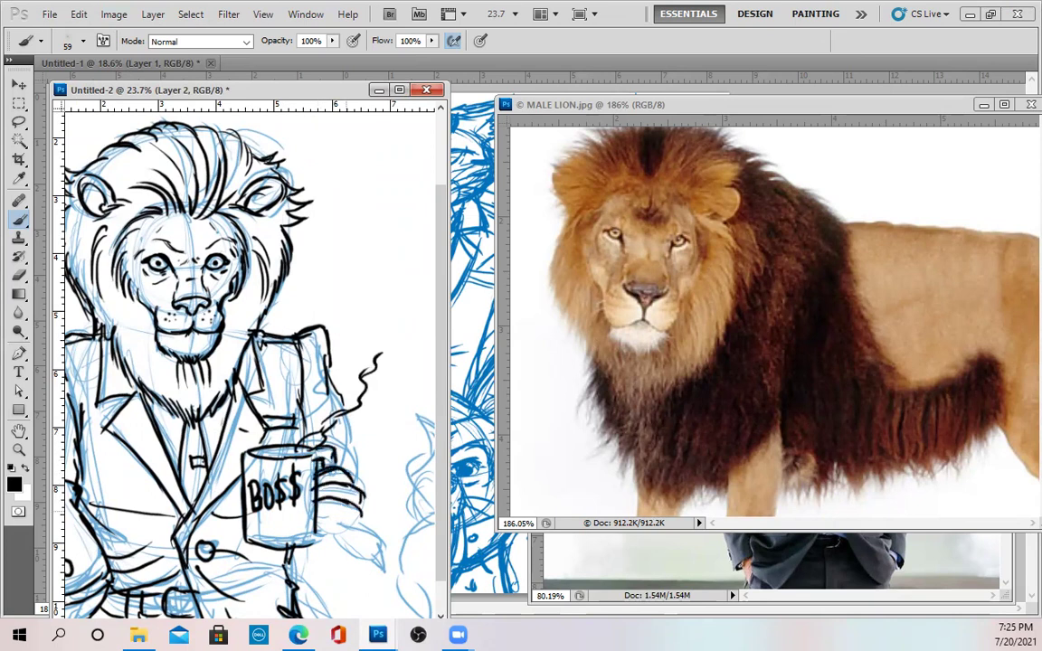
mouse_move(316, 515)
left_mouse_down()
mouse_move(349, 517)
mouse_move(381, 541)
mouse_move(369, 555)
mouse_move(388, 559)
left_mouse_up()
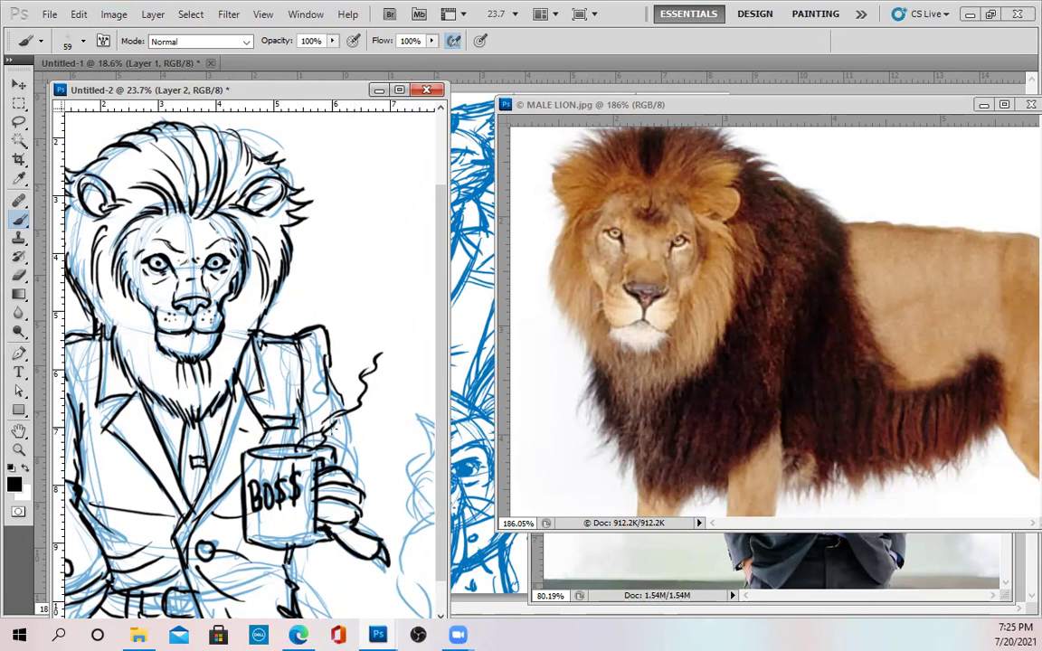
left_click_drag(340, 394, 366, 474)
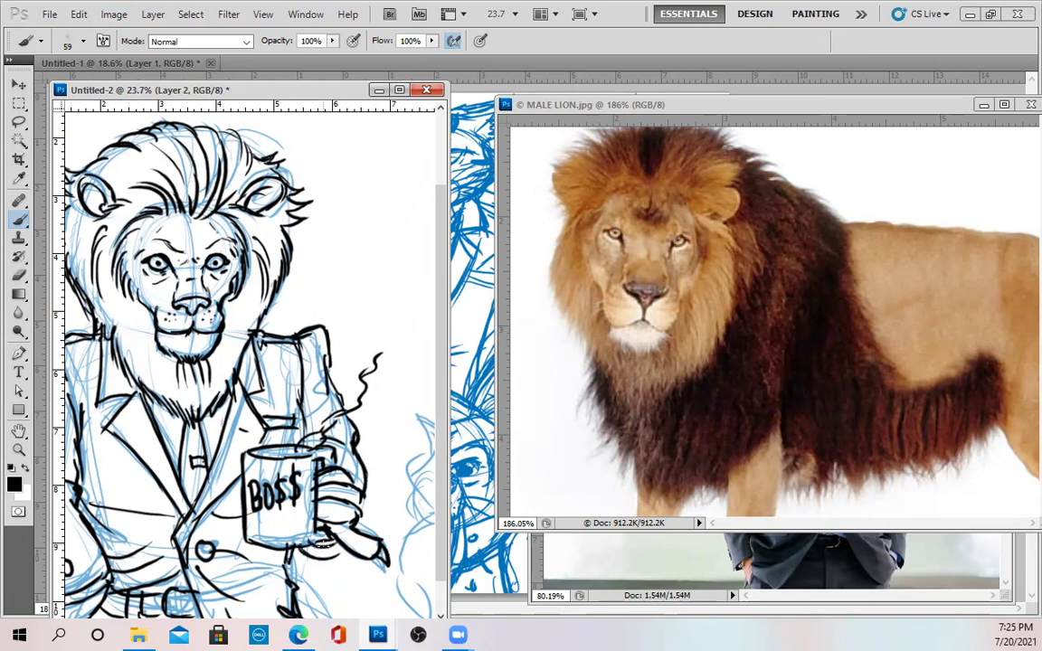
Step: Bring the tail in the male lion photo into view and ink the lower curve of the drawing's tail beside the jacket
scroll(290, 404, "down", 2)
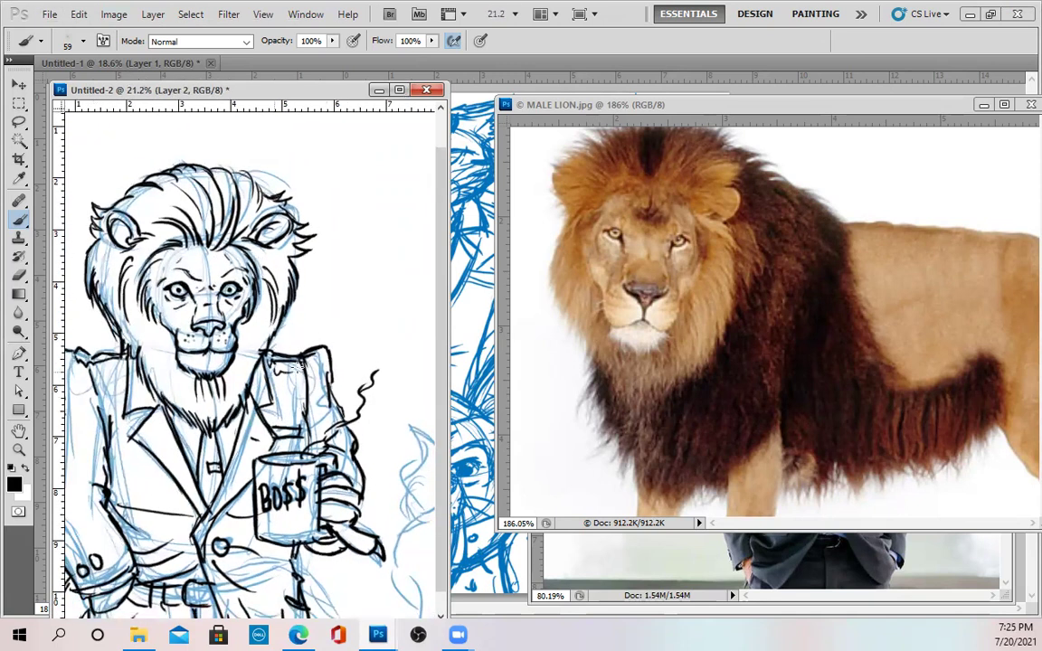
scroll(321, 541, "down", 2)
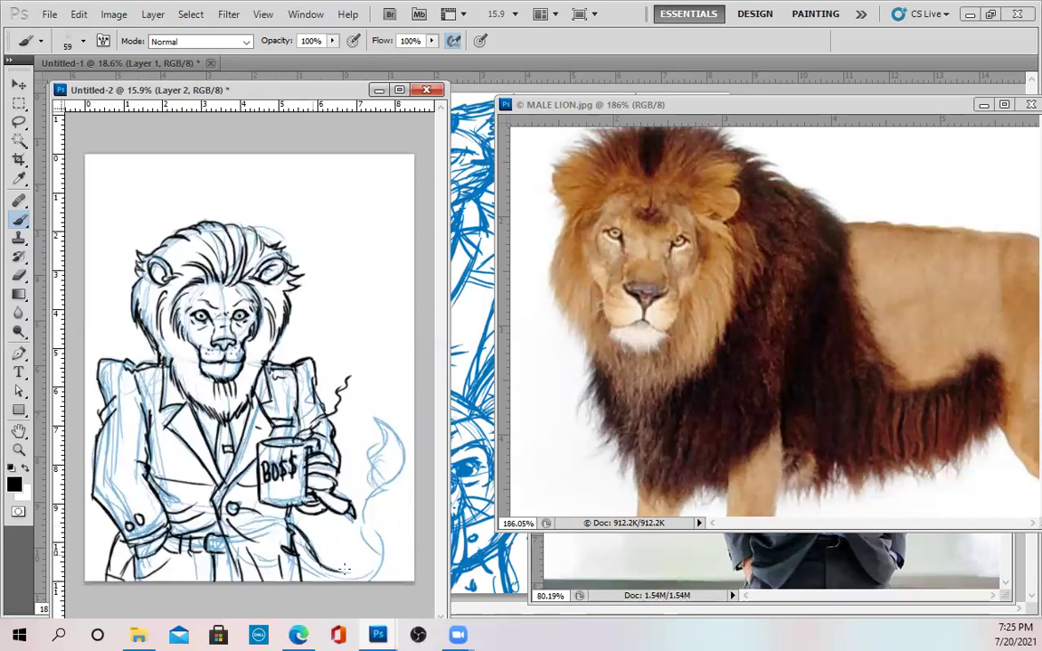
mouse_move(812, 381)
left_mouse_down()
mouse_move(785, 372)
mouse_move(729, 264)
left_mouse_up()
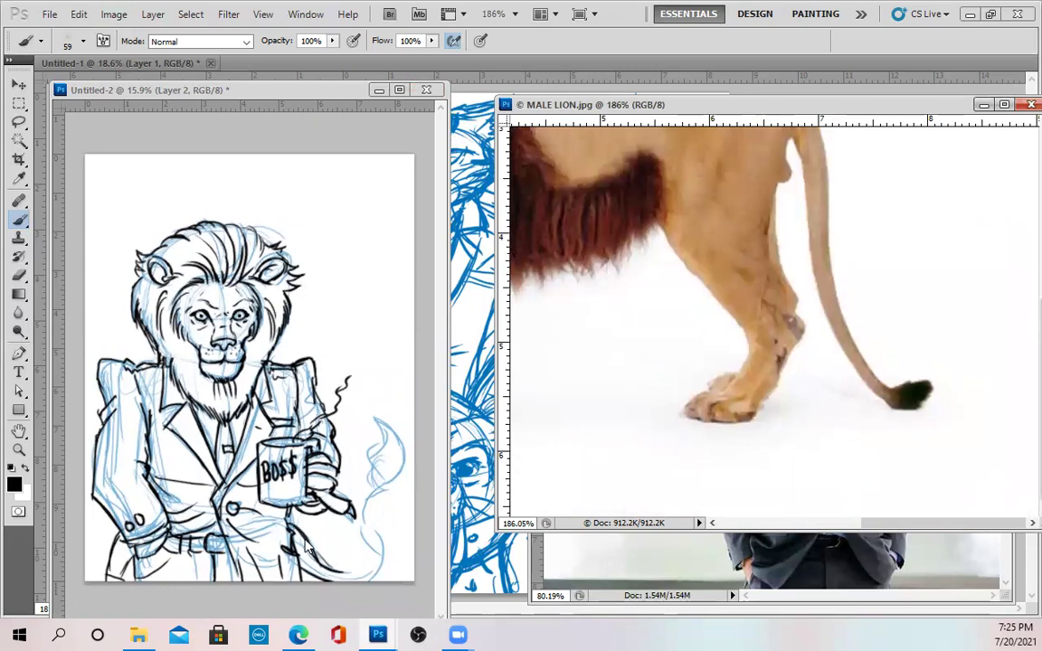
left_click(281, 497)
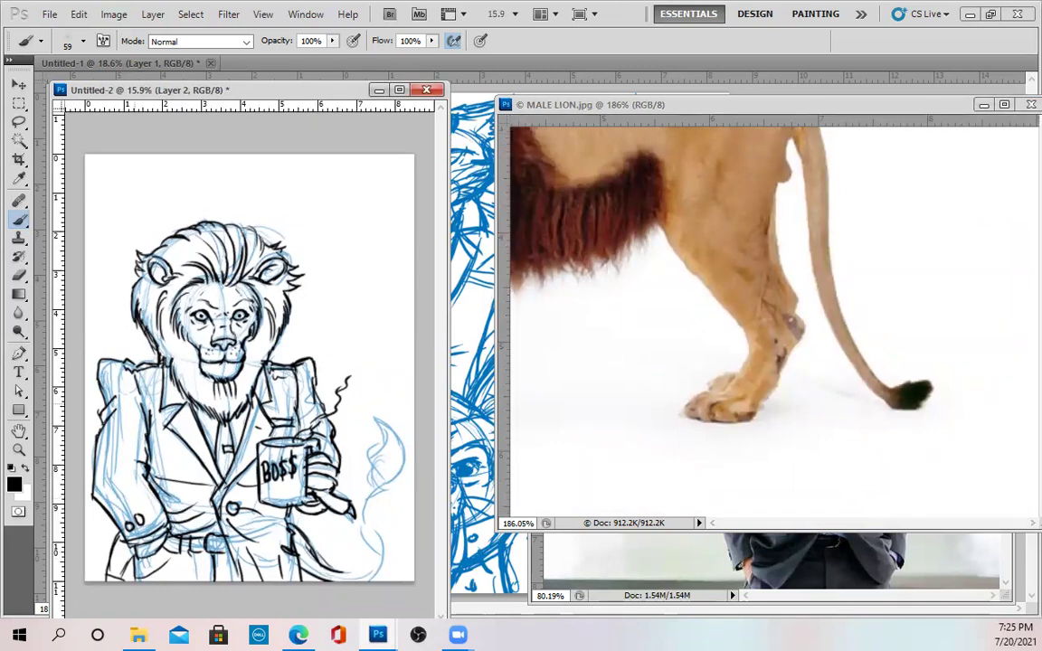
key("e")
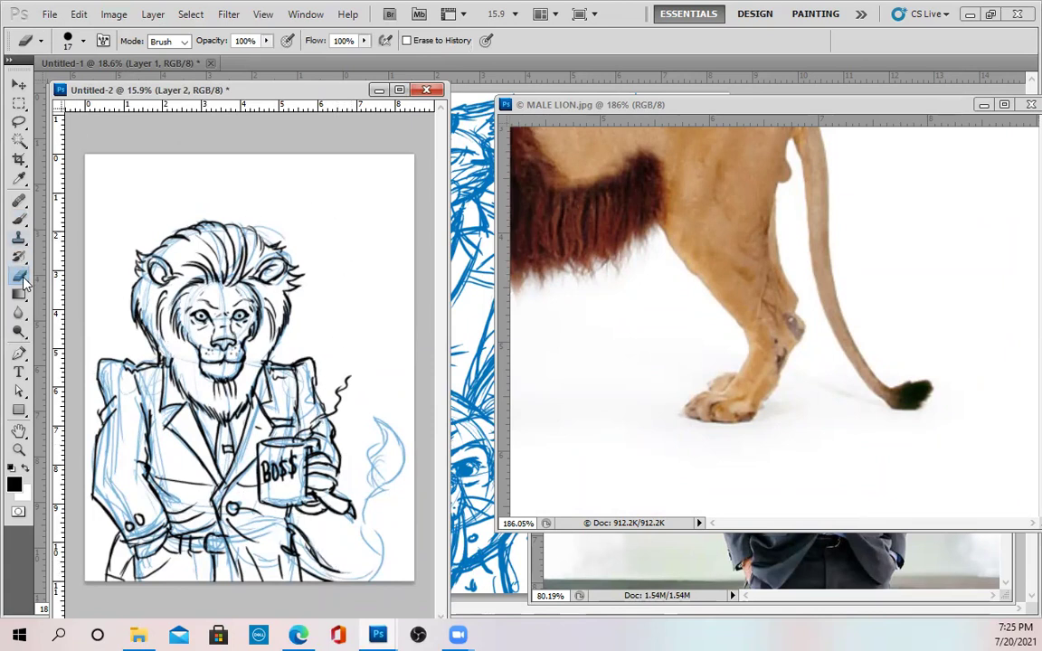
left_click(19, 220)
left_click(19, 276)
left_click(19, 219)
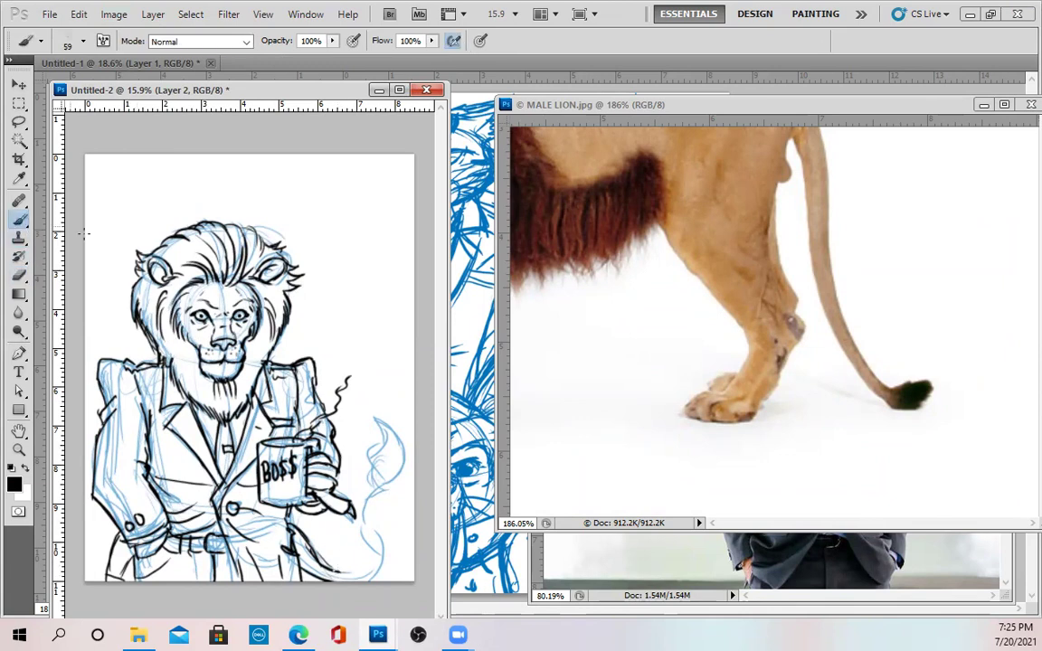
mouse_move(337, 572)
left_mouse_down()
mouse_move(383, 561)
mouse_move(377, 547)
left_mouse_up()
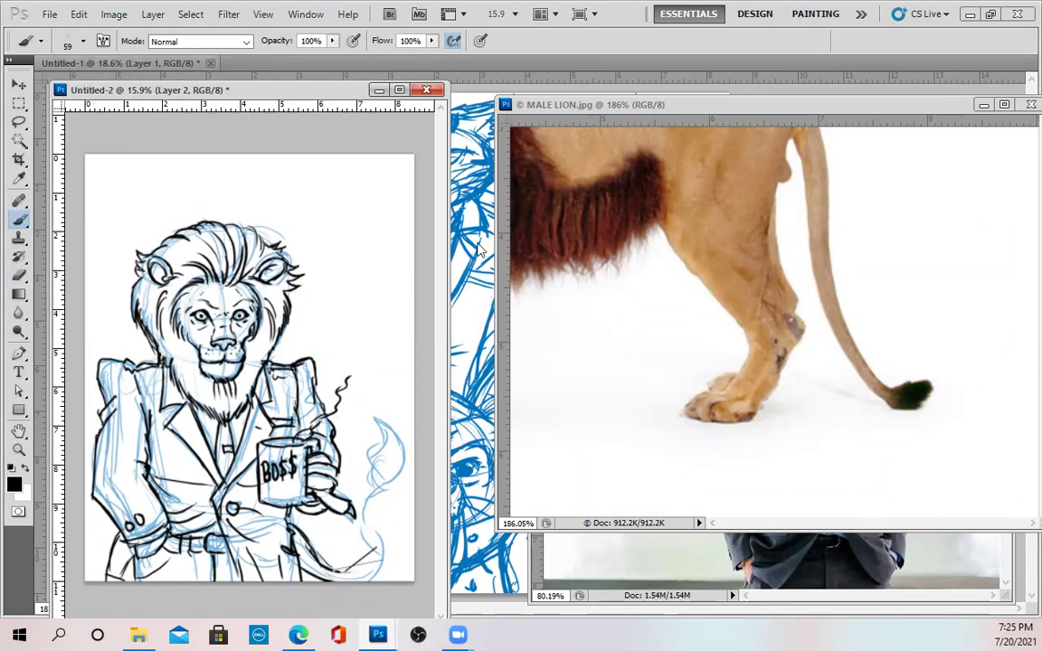
Step: Finish inking the tail curving up to a pointed fur tuft, using the full lion photo, and add whisker lines beside the muzzle
left_click(566, 109)
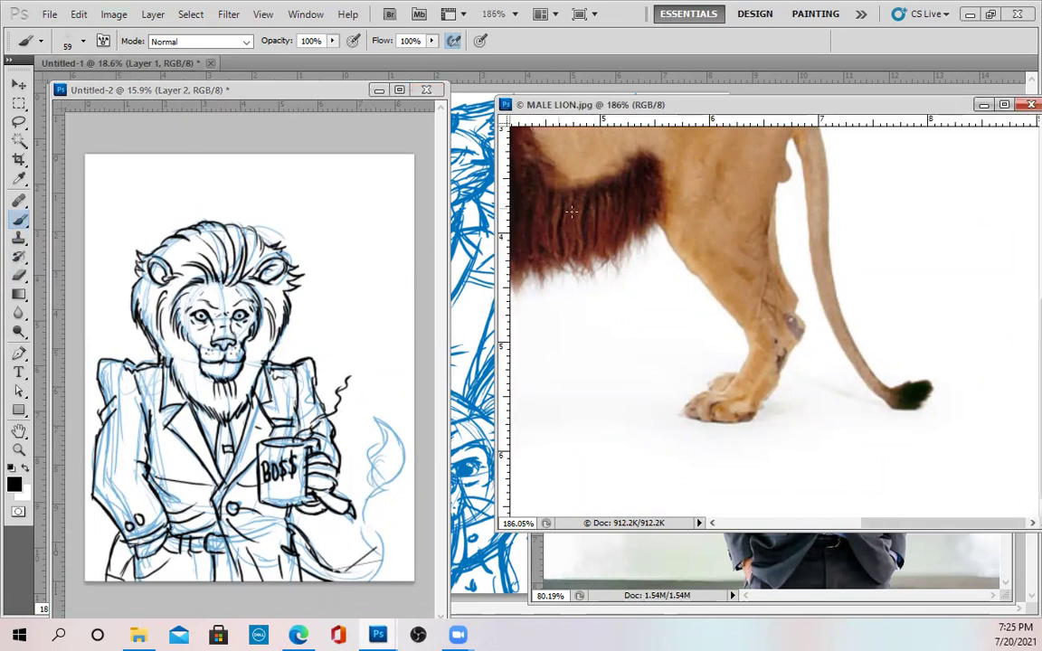
scroll(649, 287, "down", 4)
scroll(649, 287, "down", 1)
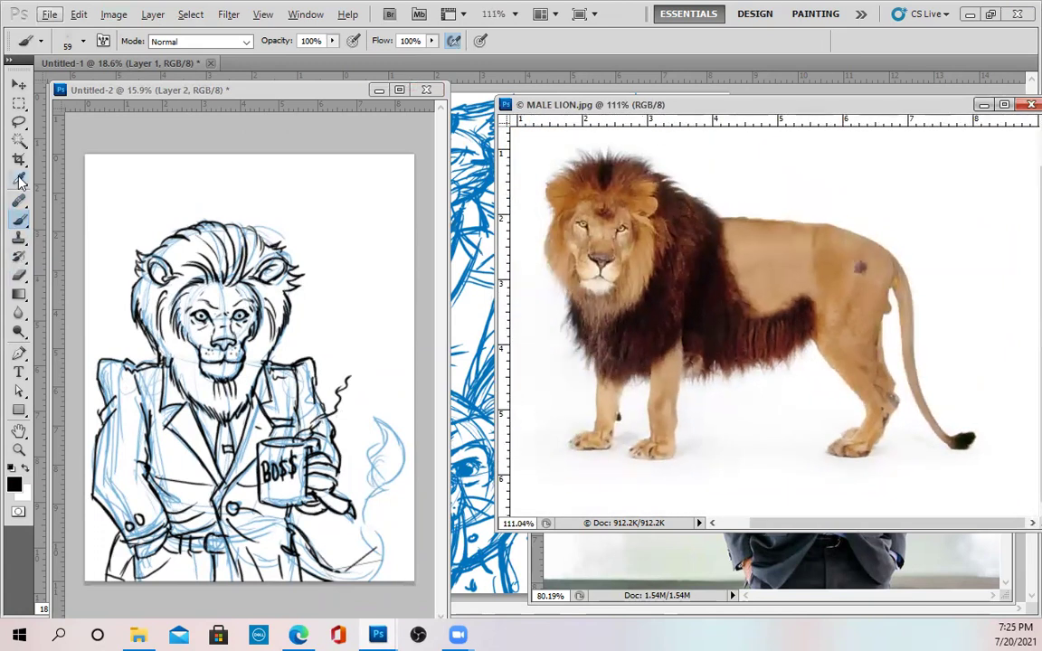
left_click(366, 555)
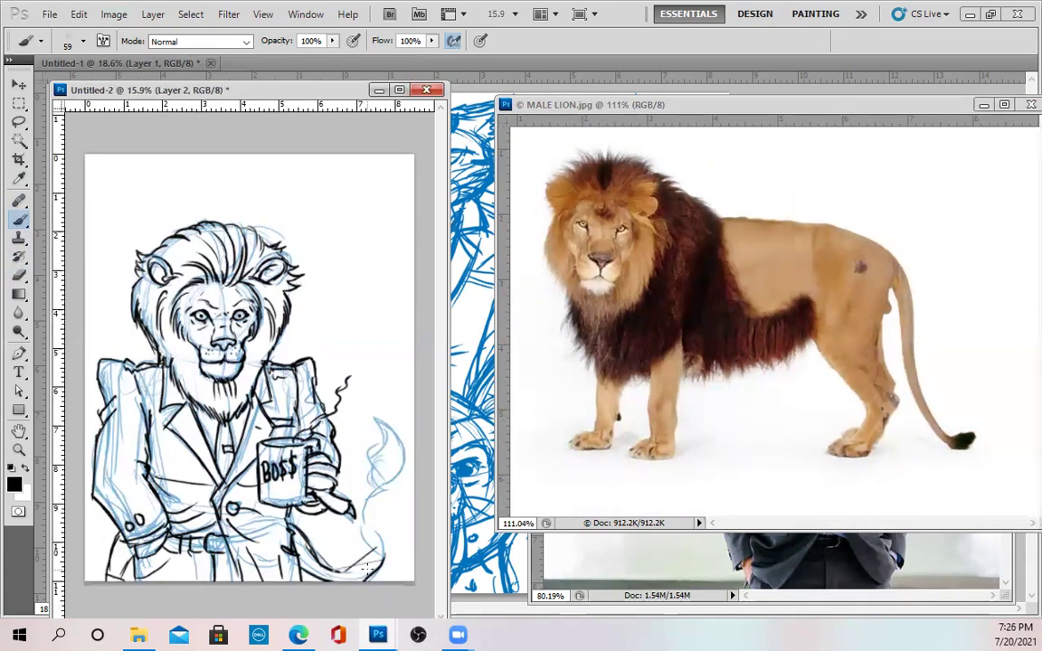
mouse_move(355, 570)
left_mouse_down()
mouse_move(377, 537)
mouse_move(366, 566)
mouse_move(357, 505)
left_mouse_up()
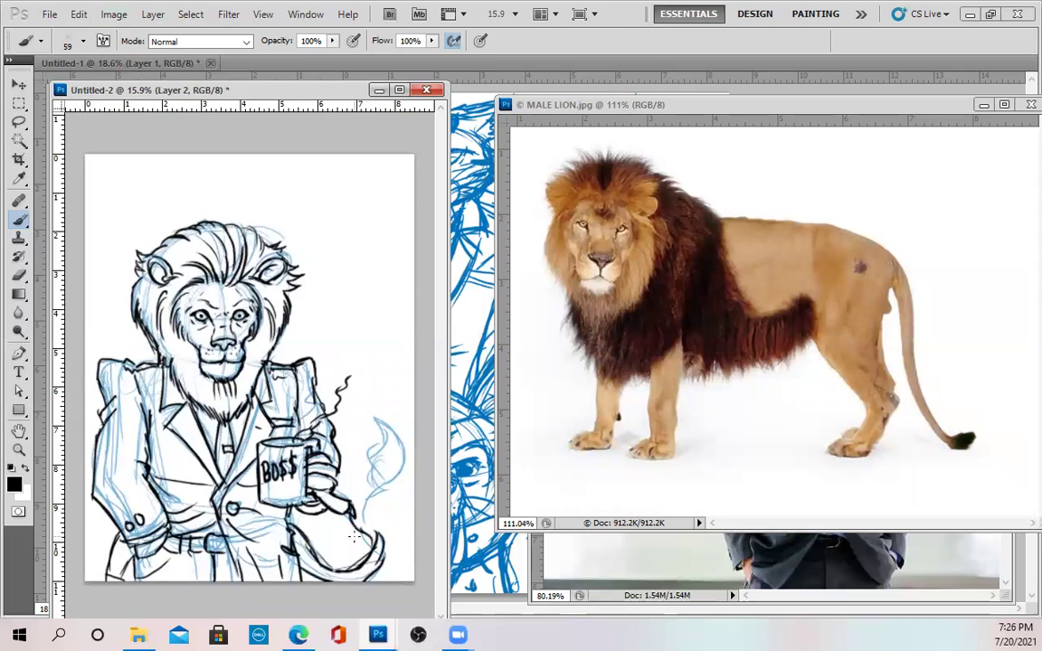
key("ctrl+z")
left_click_drag(368, 534, 374, 499)
mouse_move(383, 540)
left_mouse_down()
mouse_move(373, 506)
mouse_move(386, 472)
mouse_move(375, 475)
mouse_move(368, 417)
mouse_move(402, 432)
mouse_move(389, 491)
mouse_move(365, 453)
mouse_move(357, 408)
left_mouse_up()
left_click_drag(357, 408, 384, 423)
mouse_move(294, 535)
left_mouse_down()
mouse_move(300, 562)
mouse_move(318, 578)
left_mouse_up()
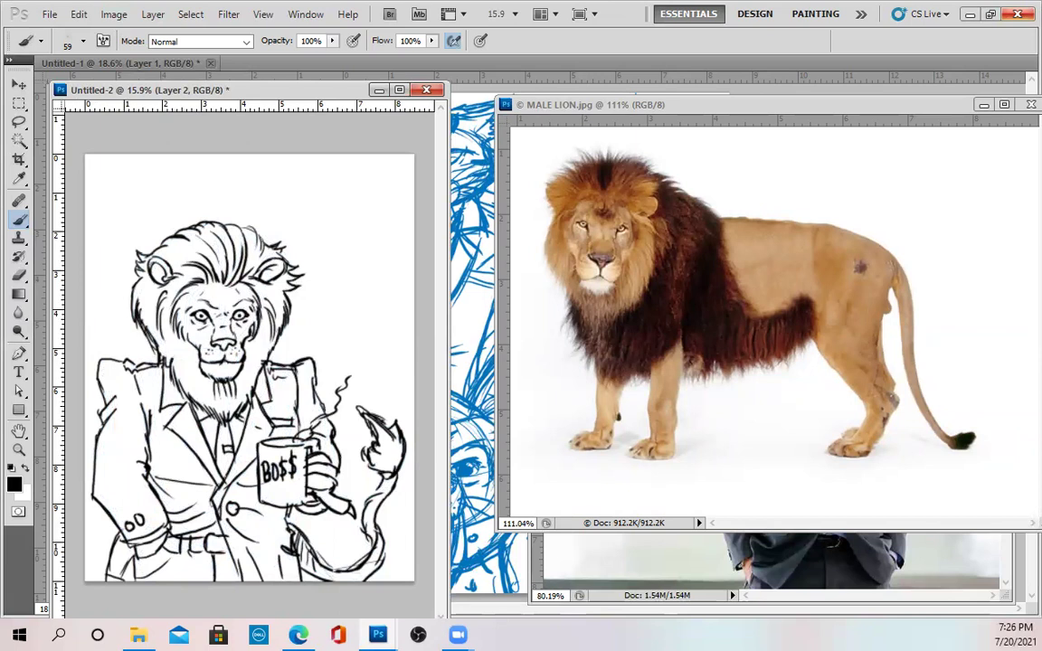
left_click_drag(242, 349, 262, 359)
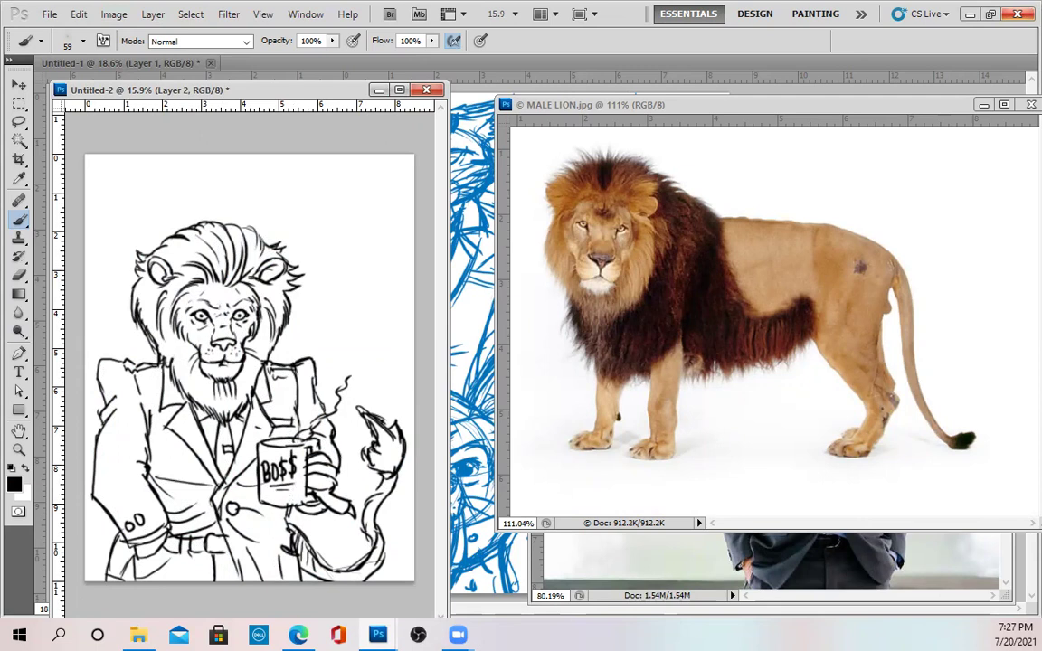
Step: Bring the CEO2.jpeg photo beside the drawing, and hide the lion artwork in Untitled-2 with a new empty layer active
left_click(648, 568)
mouse_move(675, 224)
left_mouse_down()
mouse_move(283, 202)
mouse_move(226, 178)
mouse_move(502, 189)
mouse_move(446, 199)
mouse_move(546, 239)
mouse_move(589, 320)
mouse_move(579, 268)
mouse_move(620, 344)
mouse_move(580, 202)
mouse_move(617, 245)
mouse_move(608, 256)
left_mouse_up()
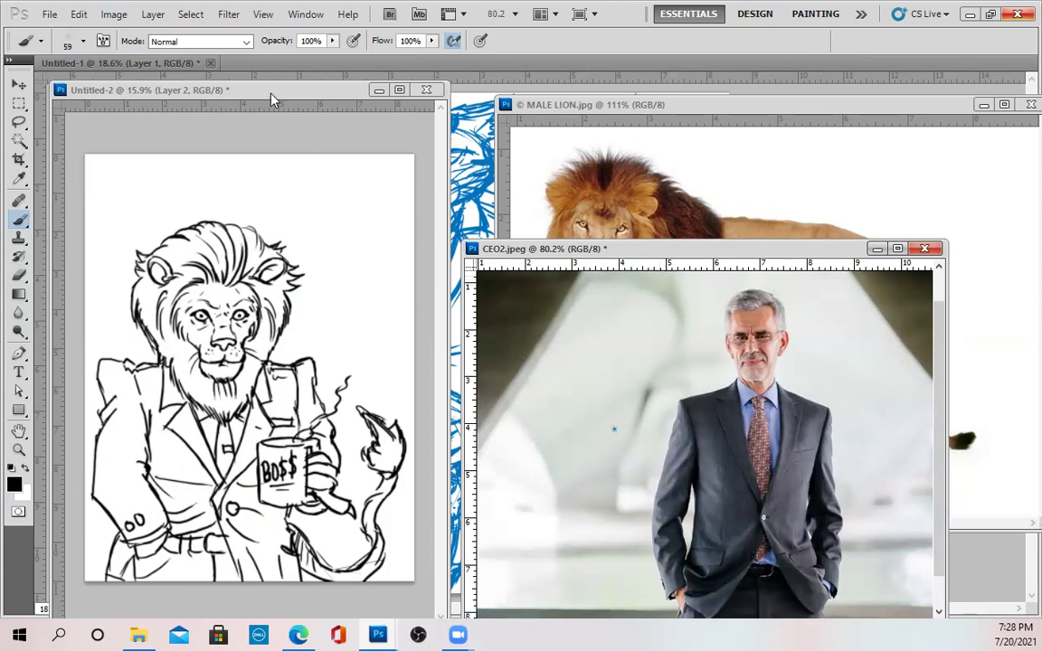
left_click(244, 89)
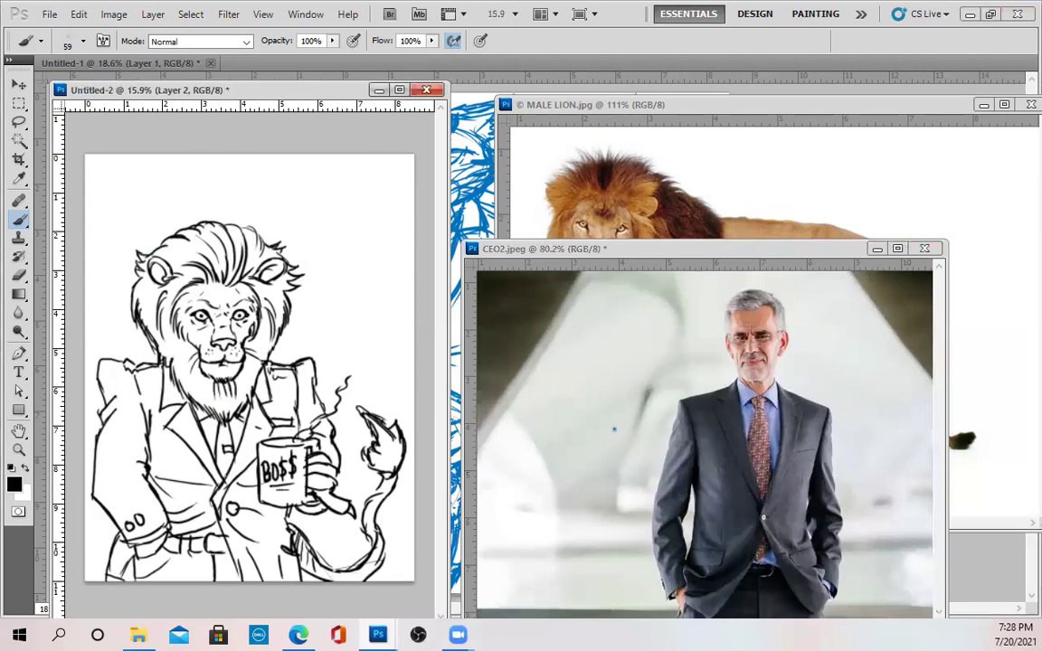
key("ctrl+comma")
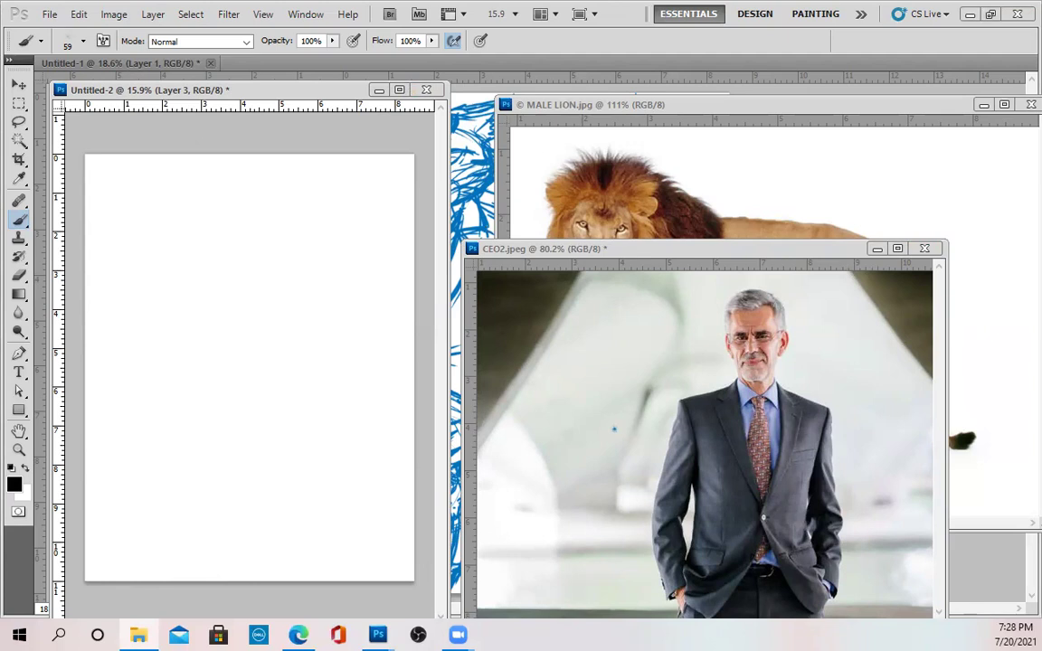
Step: Close the male lion photo, and close CEO2.jpeg without saving its changes
left_click(638, 106)
left_click_drag(638, 106, 262, 284)
left_click(660, 284)
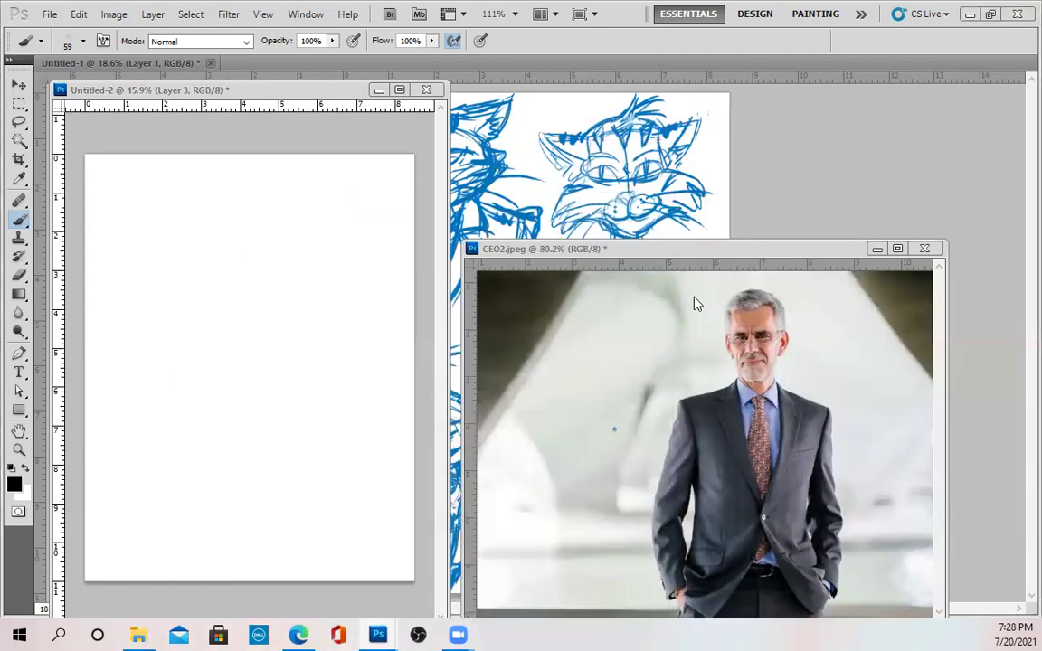
left_click(924, 248)
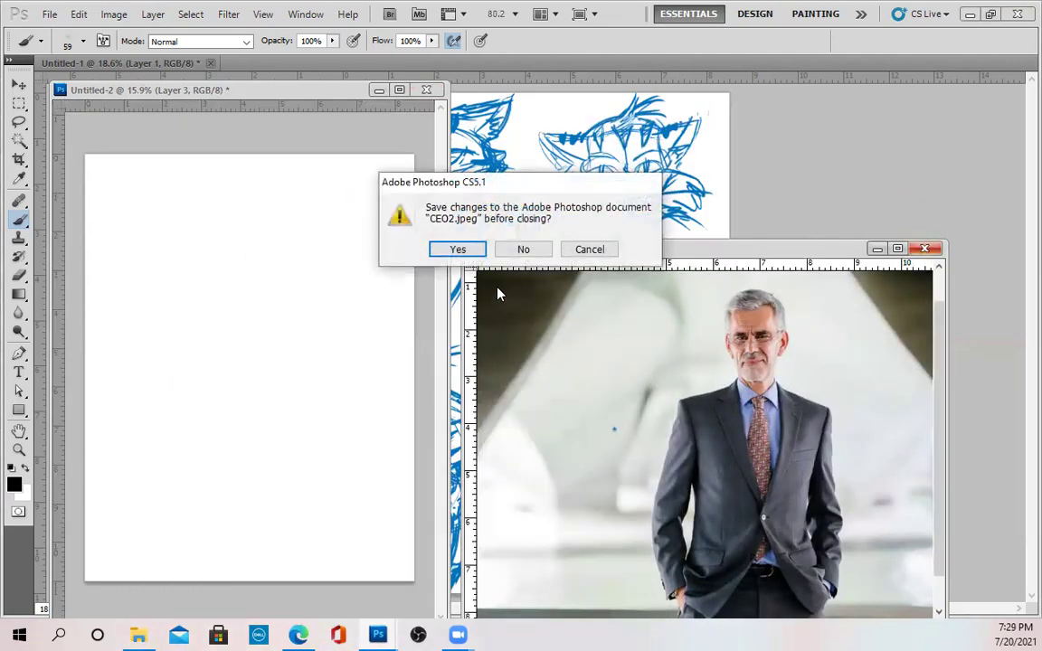
left_click(523, 249)
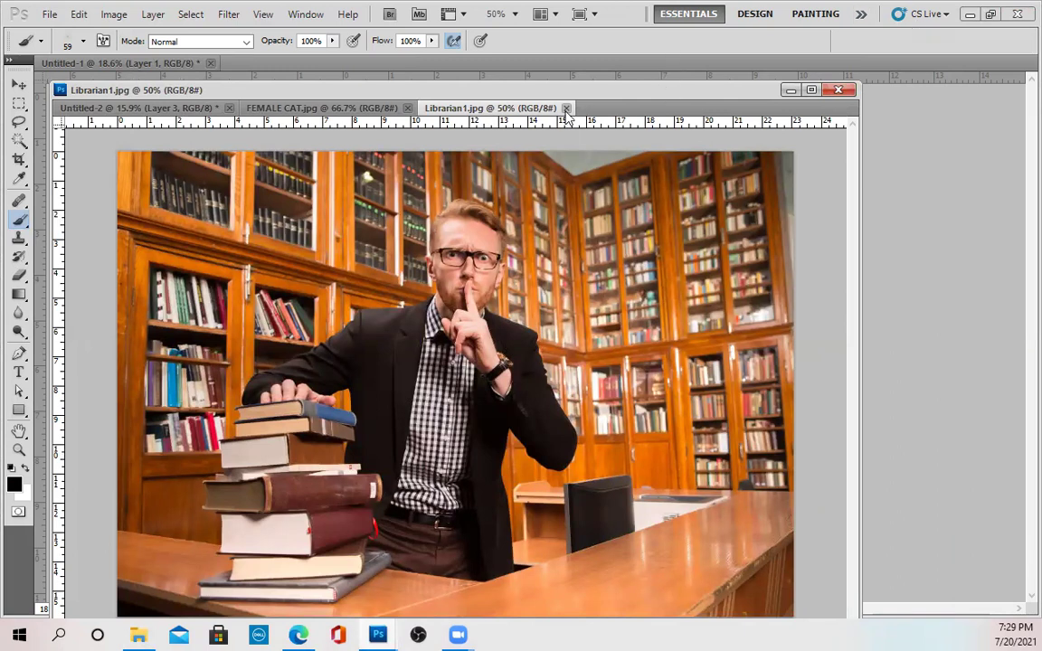
Step: Close Librarian1.jpg, separate Librarian.jpg and FEMALE CAT.jpg into floating windows, and narrow the cat photo's window
key("ctrl+w")
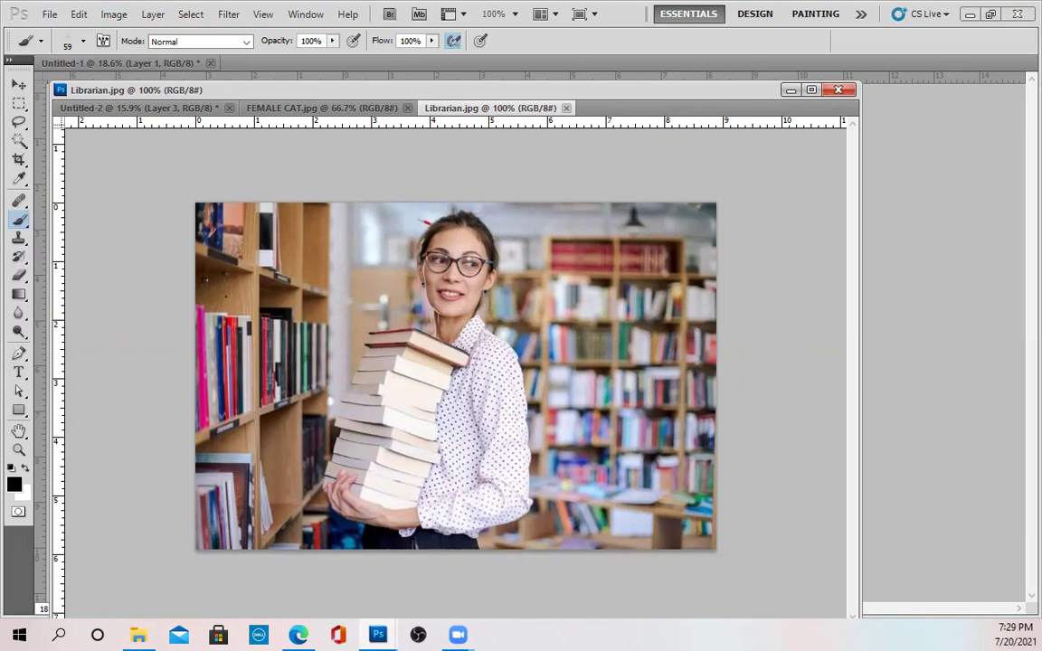
left_click_drag(469, 103, 515, 152)
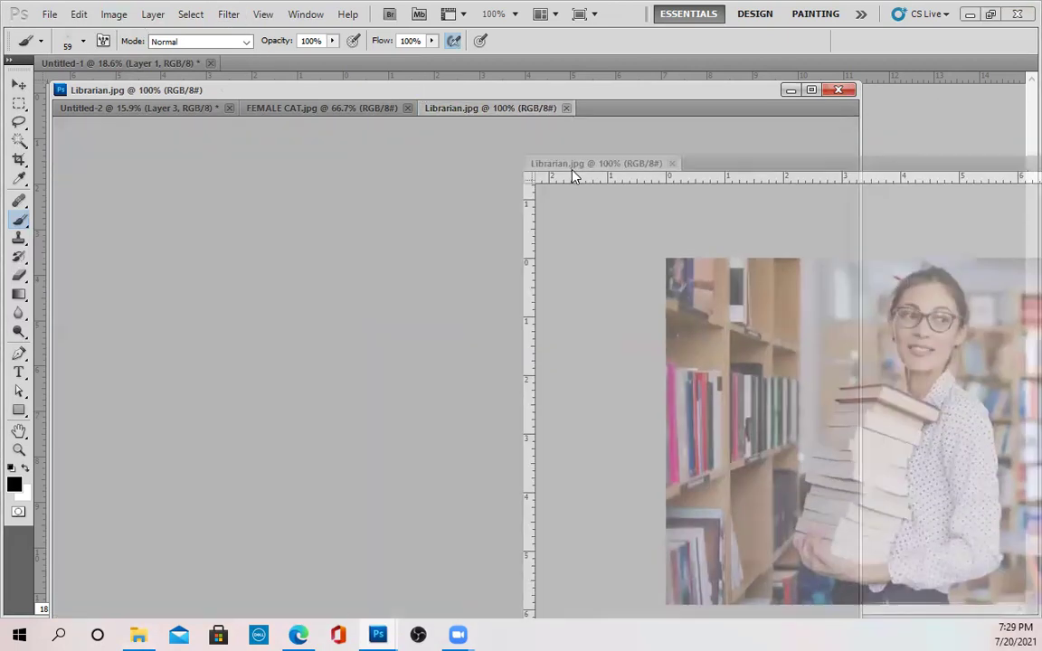
left_click_drag(361, 115, 239, 133)
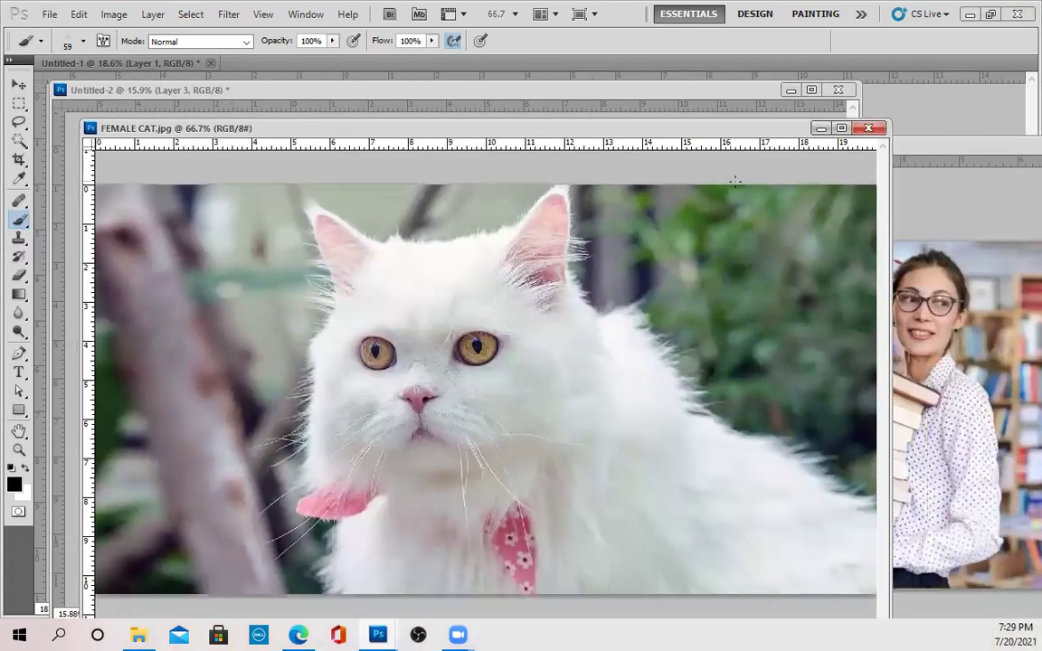
left_click_drag(895, 182, 645, 233)
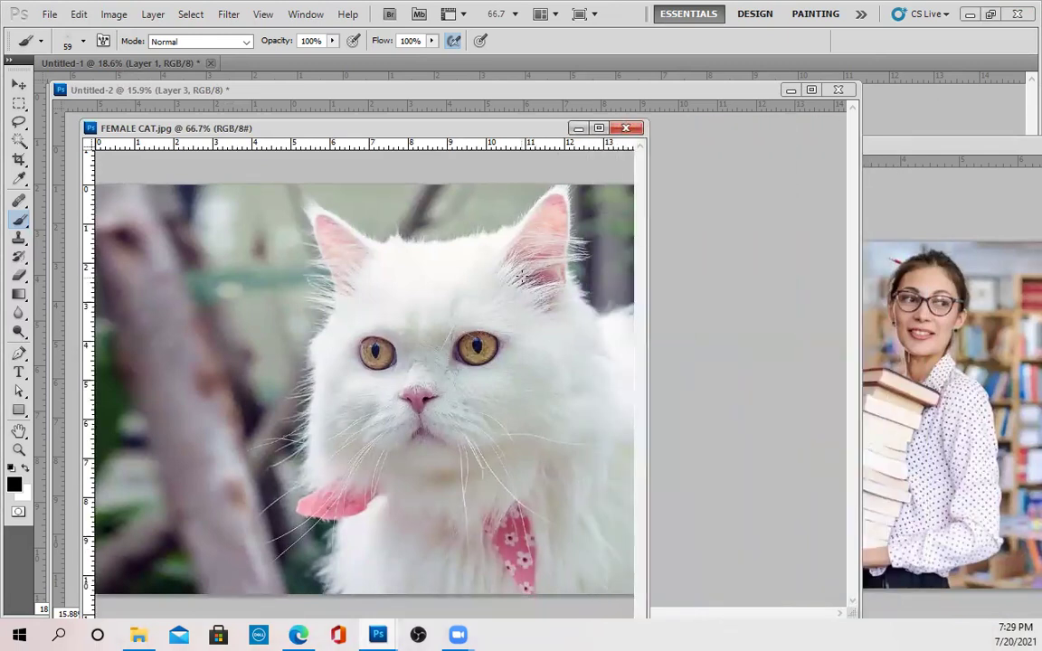
scroll(524, 263, "up", 1)
scroll(524, 264, "down", 5)
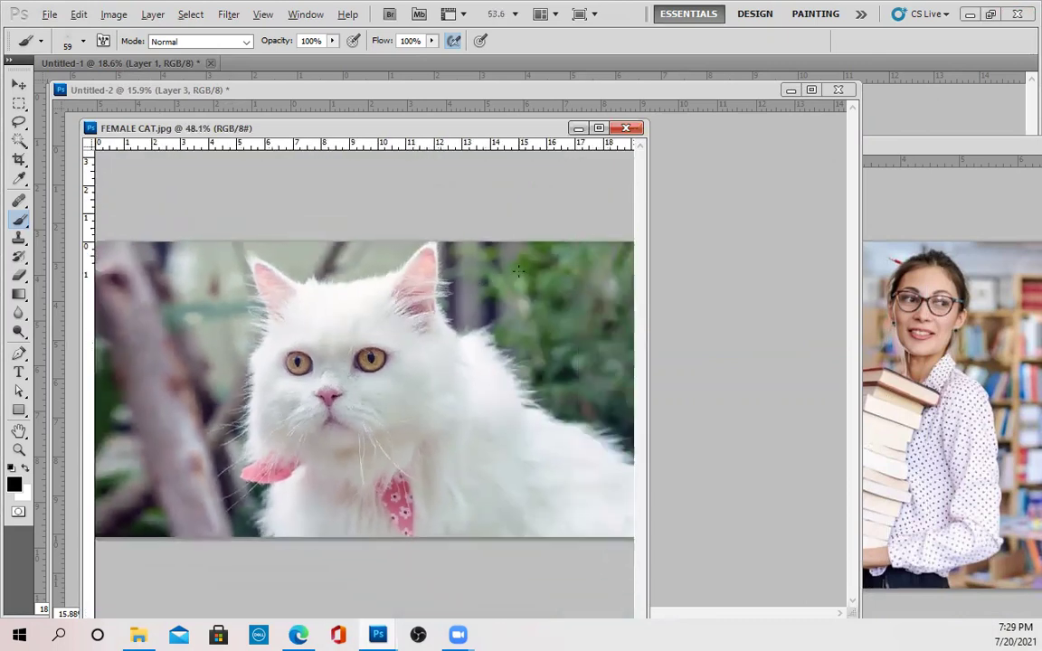
Step: Narrow the FEMALE CAT.jpg window, then move Librarian.jpg beside it, zoomed out to about 80%, in a narrower window
scroll(518, 272, "up", 1)
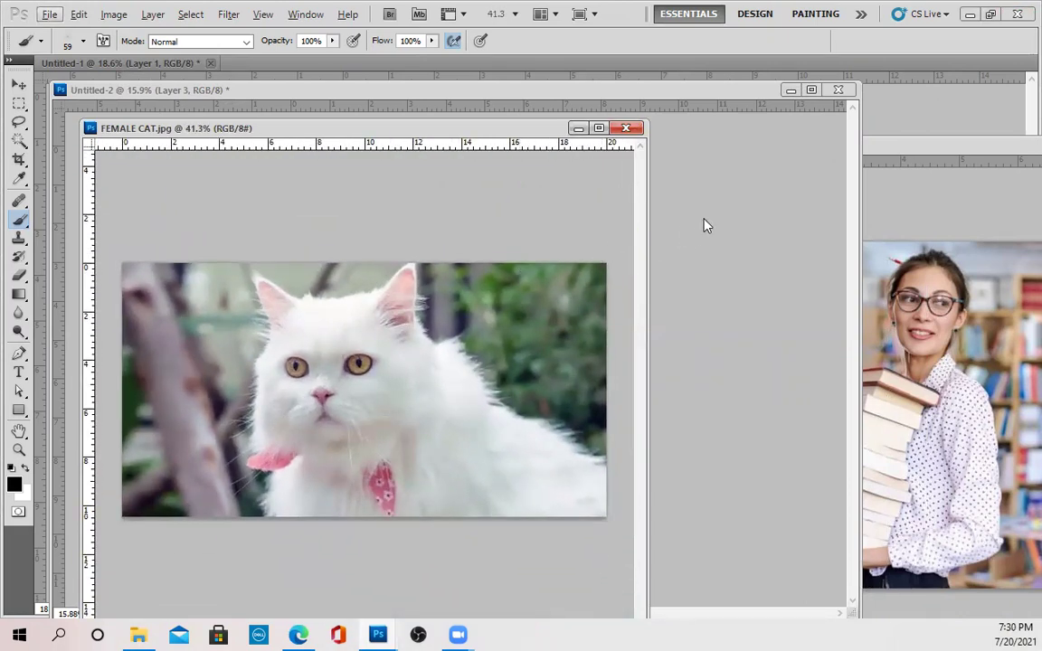
left_click_drag(648, 240, 571, 248)
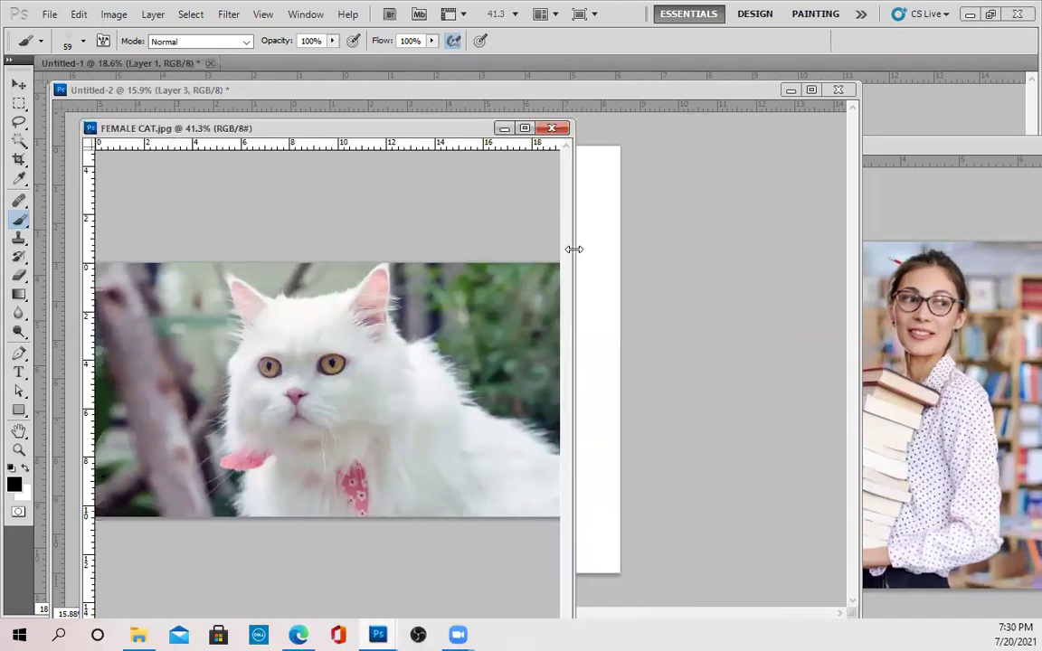
left_click_drag(879, 146, 633, 132)
scroll(583, 214, "up", 2)
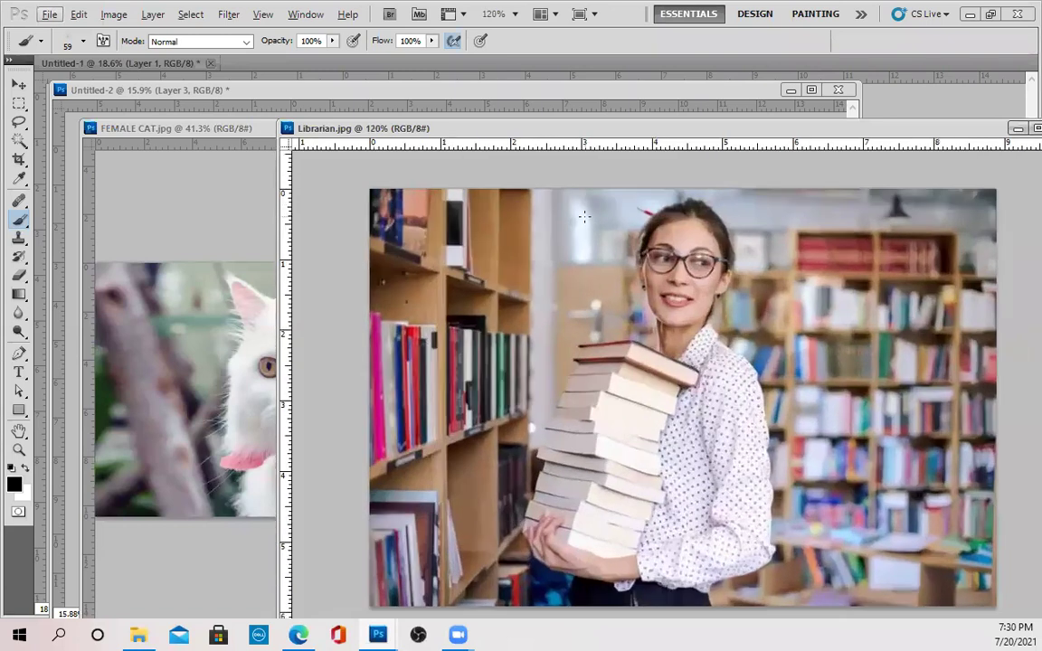
scroll(588, 220, "down", 4)
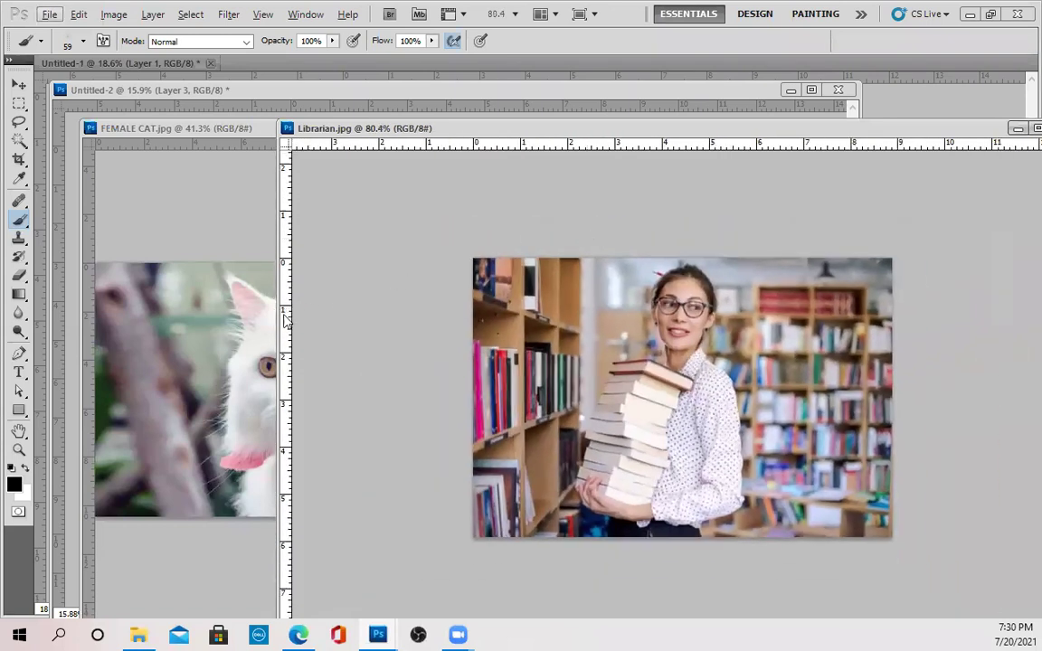
left_click_drag(276, 290, 568, 289)
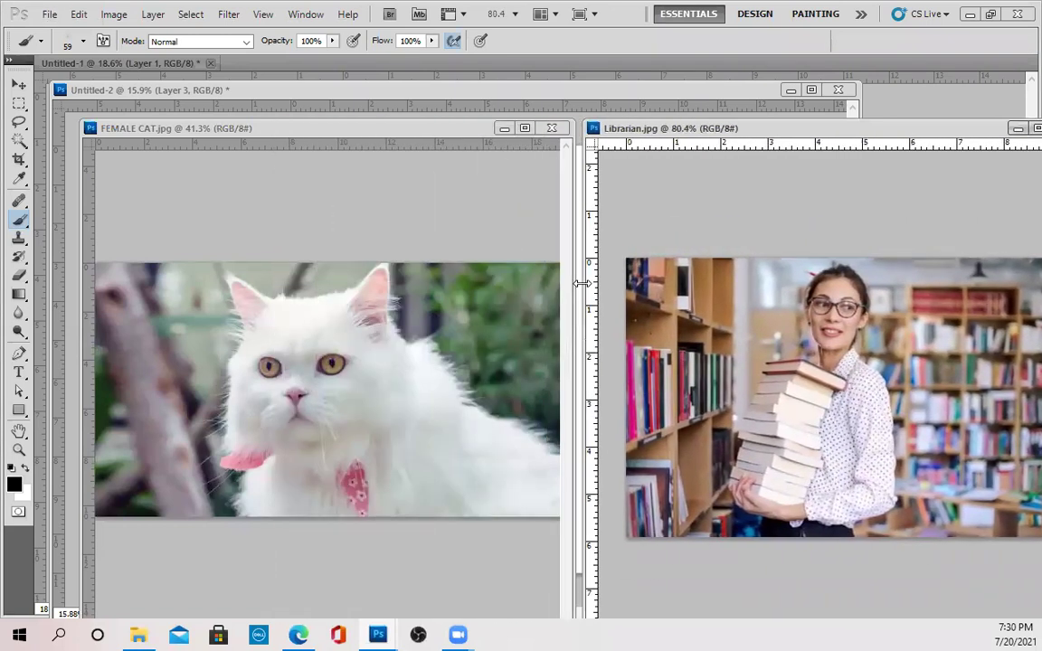
mouse_move(644, 127)
left_mouse_down()
mouse_move(547, 147)
mouse_move(601, 131)
mouse_move(632, 135)
left_mouse_up()
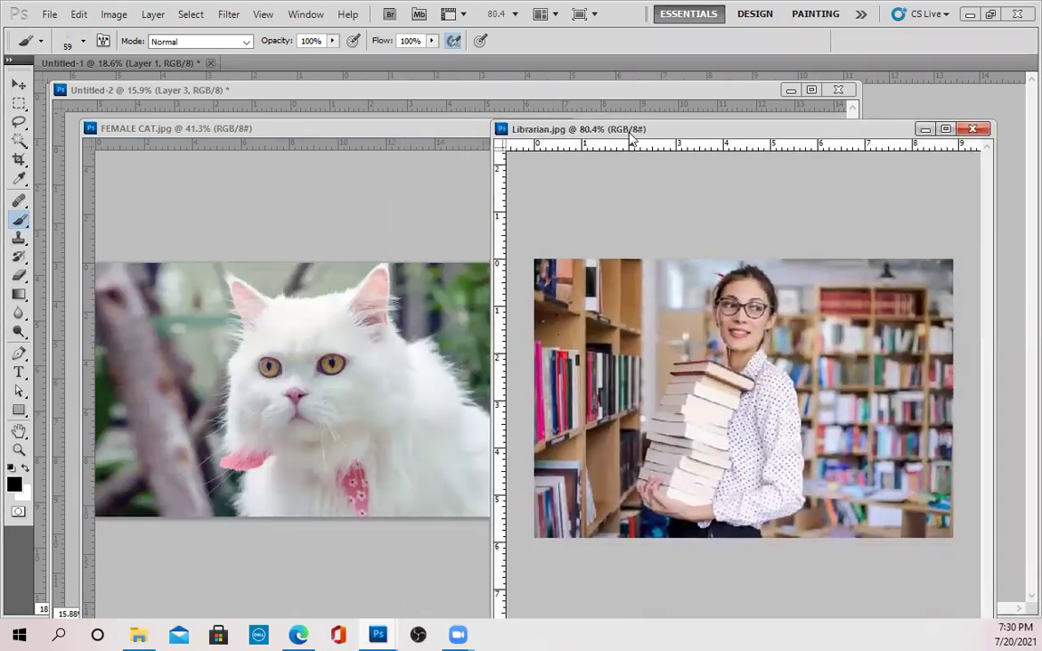
Step: Narrow Untitled-2 to fit its blank page, place FEMALE CAT.jpg beside it over the librarian photo, and use blue as the foreground colour
left_click_drag(354, 127, 431, 159)
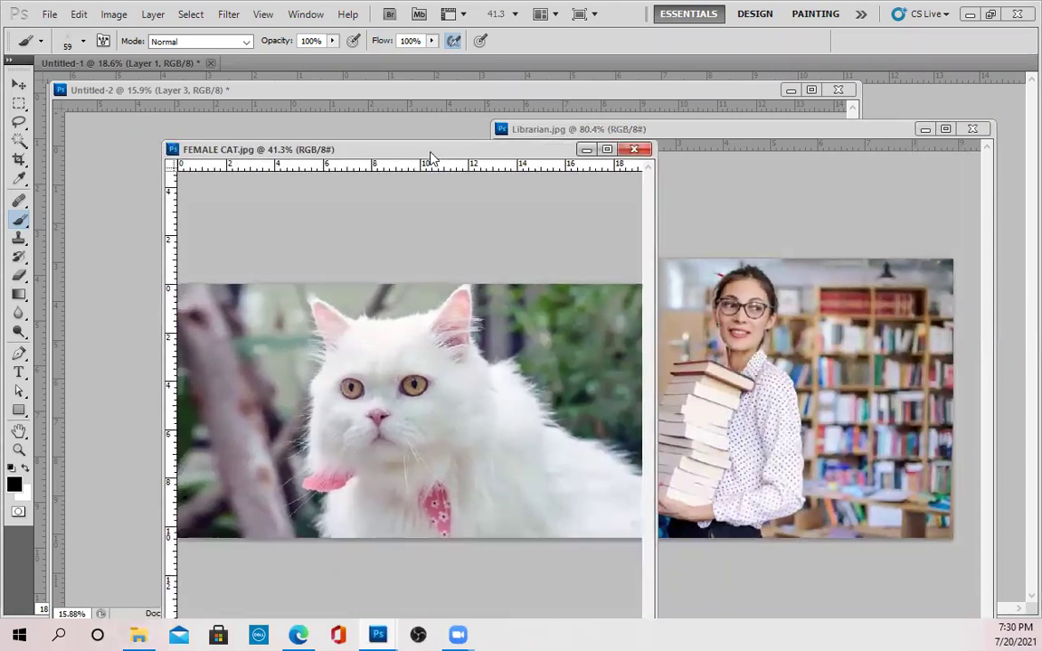
left_click_drag(383, 154, 560, 225)
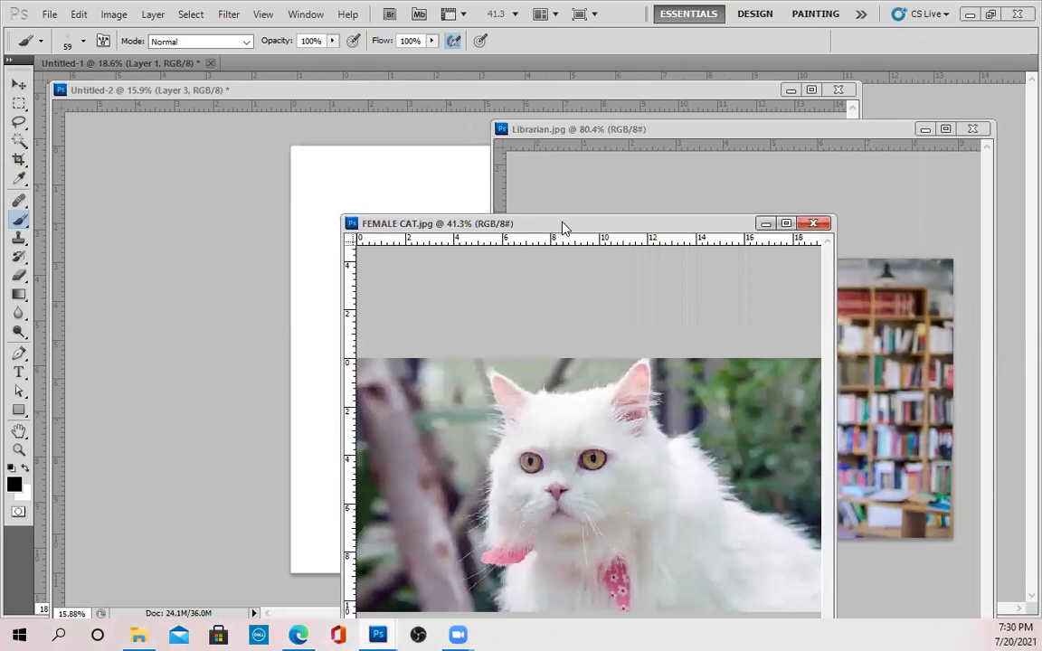
left_click(376, 93)
left_click_drag(857, 156, 458, 188)
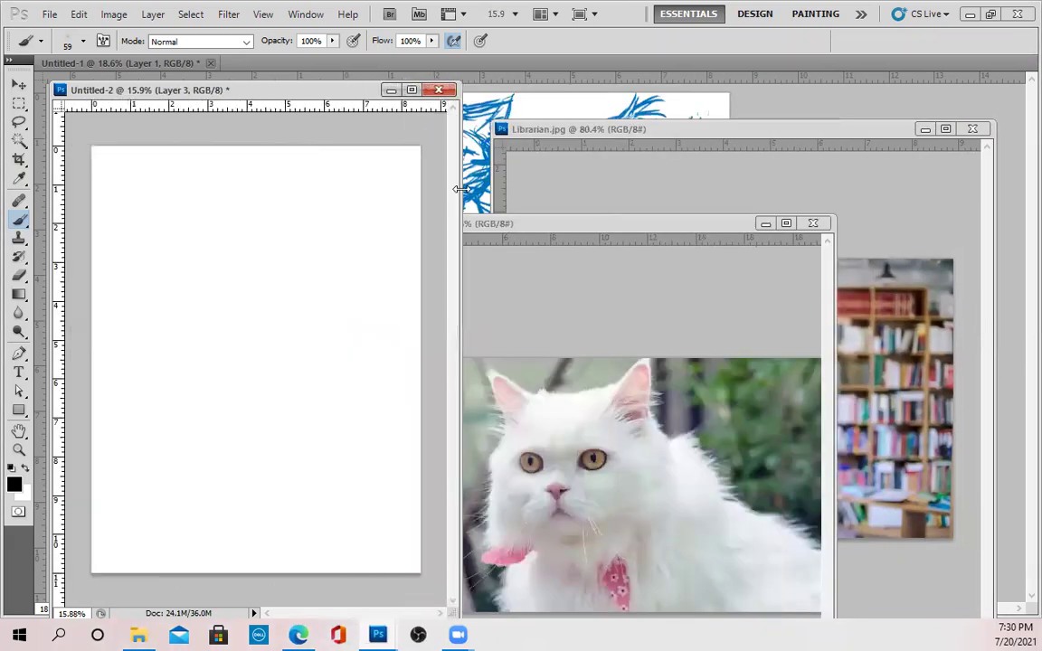
left_click_drag(518, 224, 634, 206)
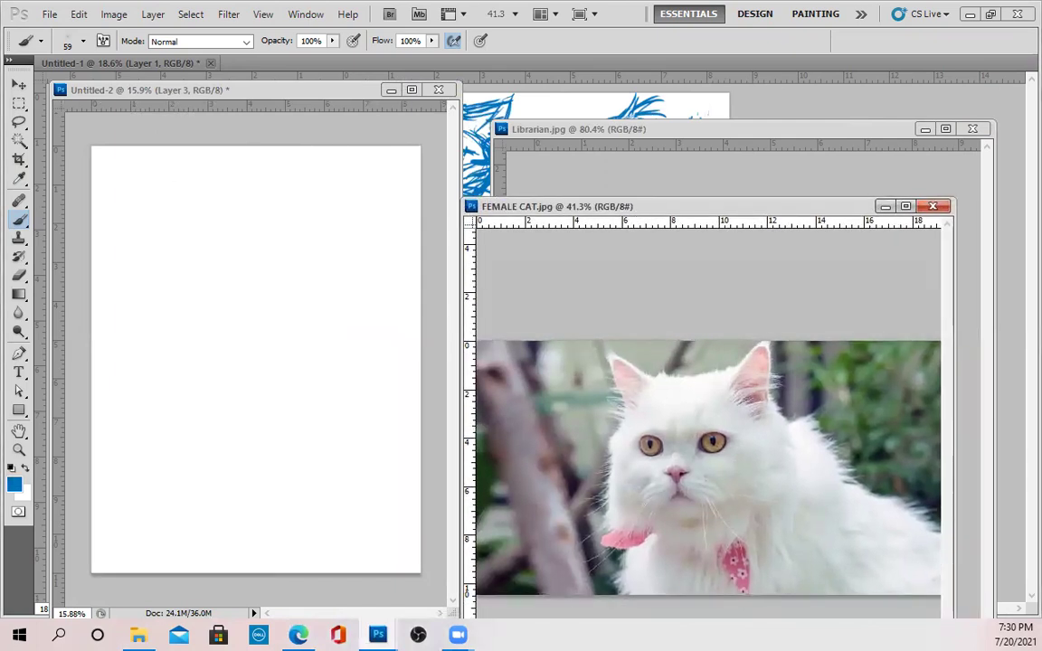
left_click(221, 279)
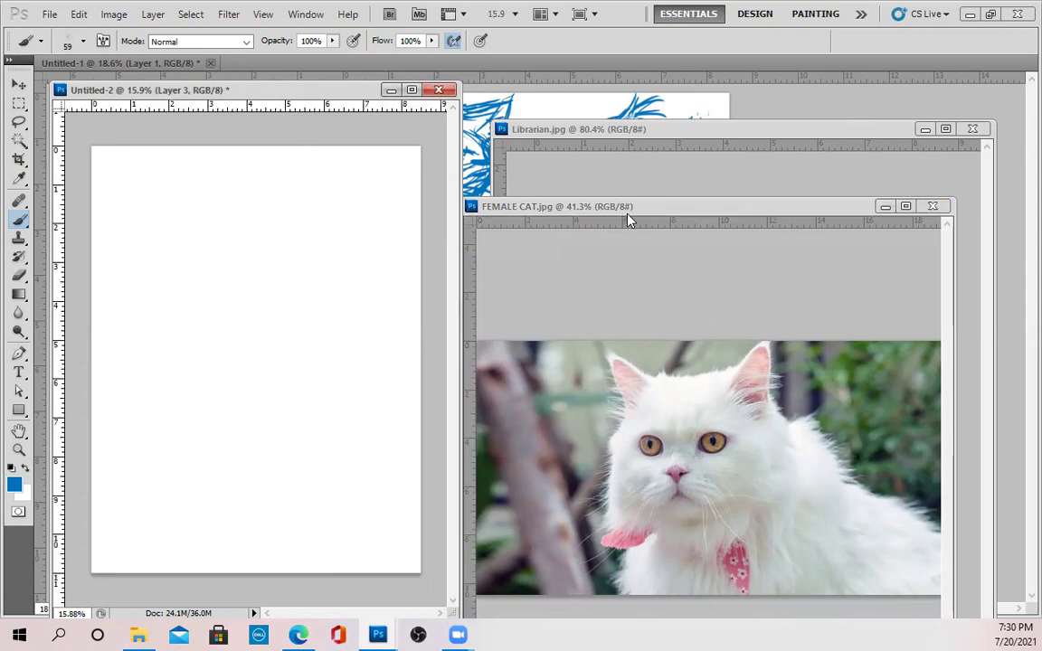
left_click_drag(639, 214, 658, 177)
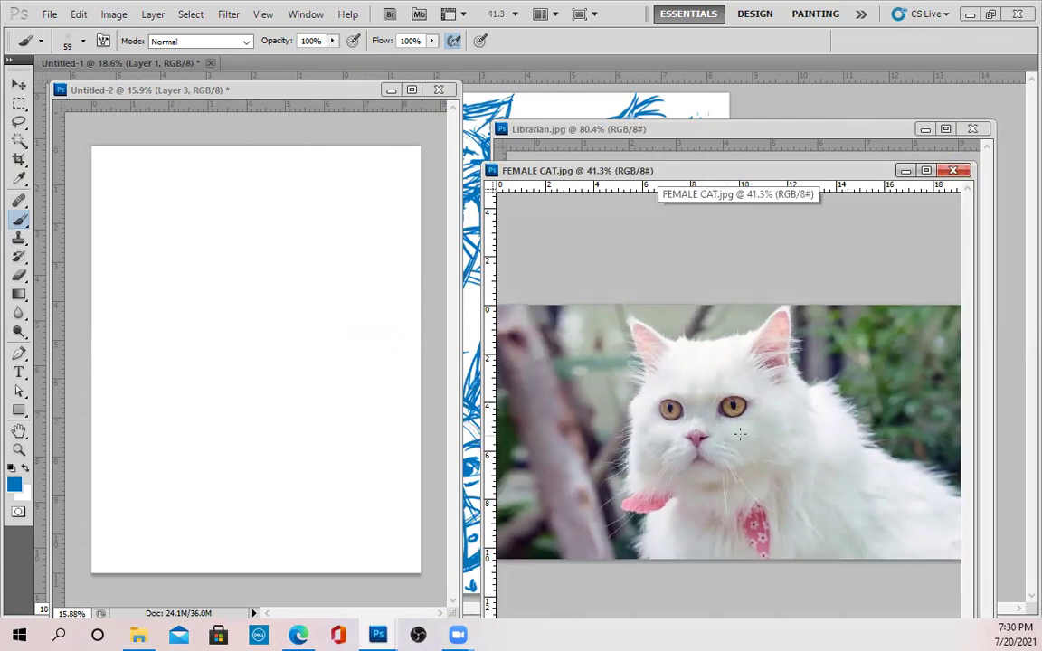
mouse_move(786, 174)
left_mouse_down()
mouse_move(666, 364)
mouse_move(655, 428)
mouse_move(737, 228)
mouse_move(737, 429)
mouse_move(771, 296)
mouse_move(767, 229)
mouse_move(764, 405)
mouse_move(795, 168)
mouse_move(781, 166)
left_mouse_up()
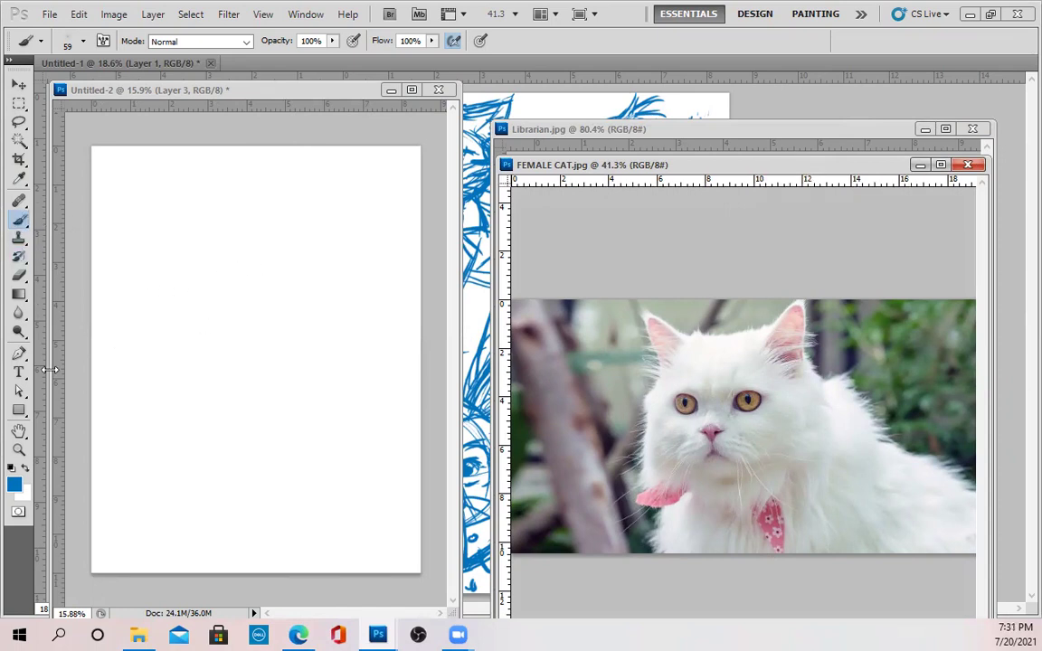
Step: Sketch the cat's oval head in the page's upper half with facial guidelines, a round muzzle and two pointed ears
left_click(251, 270)
mouse_move(231, 305)
left_mouse_down()
mouse_move(282, 234)
mouse_move(304, 299)
mouse_move(231, 265)
mouse_move(303, 237)
mouse_move(266, 319)
mouse_move(267, 226)
mouse_move(288, 311)
mouse_move(231, 257)
mouse_move(266, 319)
left_mouse_up()
left_click_drag(270, 244, 266, 318)
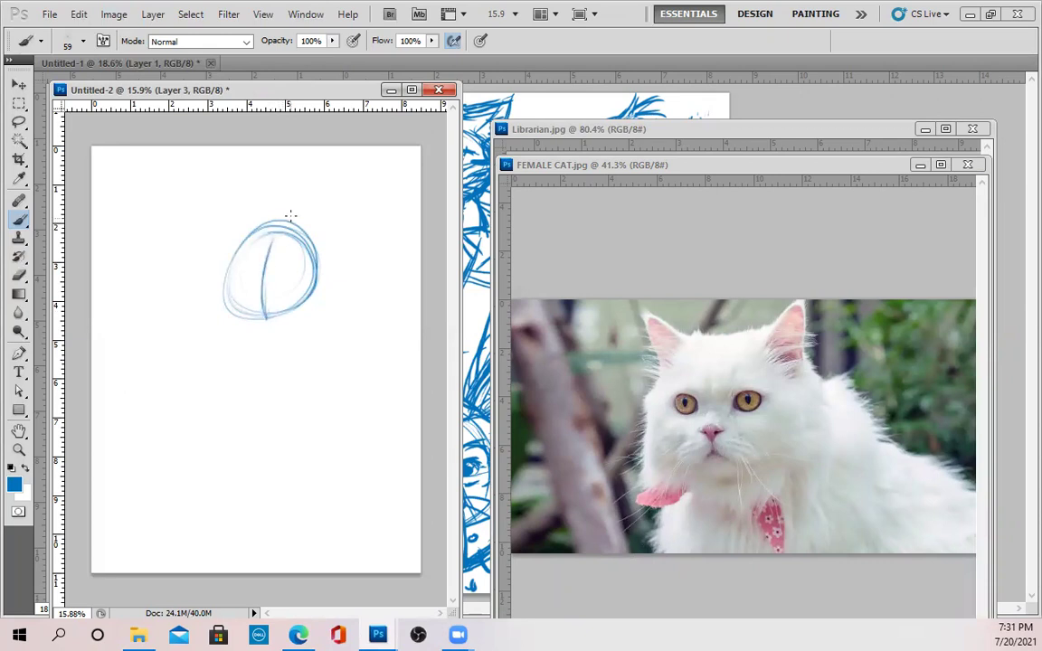
mouse_move(231, 273)
left_mouse_down()
mouse_move(307, 268)
mouse_move(287, 272)
left_mouse_up()
mouse_move(239, 323)
left_mouse_down()
mouse_move(245, 295)
mouse_move(274, 289)
mouse_move(280, 307)
mouse_move(267, 324)
mouse_move(237, 295)
left_mouse_up()
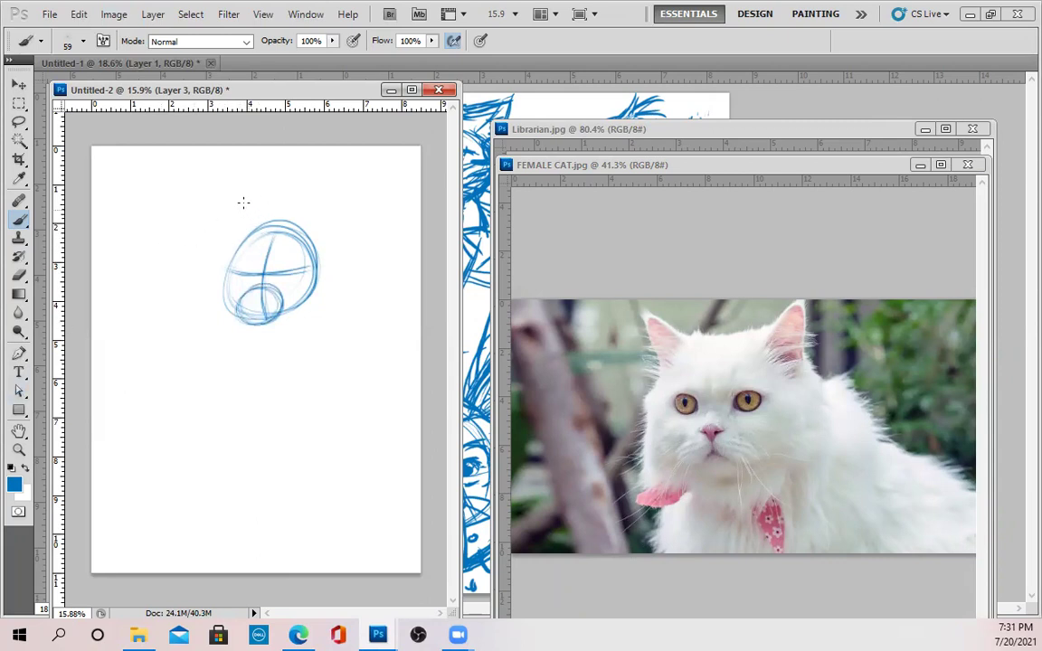
mouse_move(242, 200)
left_mouse_down()
mouse_move(231, 242)
mouse_move(234, 192)
mouse_move(311, 208)
mouse_move(304, 215)
mouse_move(334, 193)
mouse_move(324, 214)
mouse_move(301, 217)
mouse_move(336, 192)
mouse_move(328, 237)
left_mouse_up()
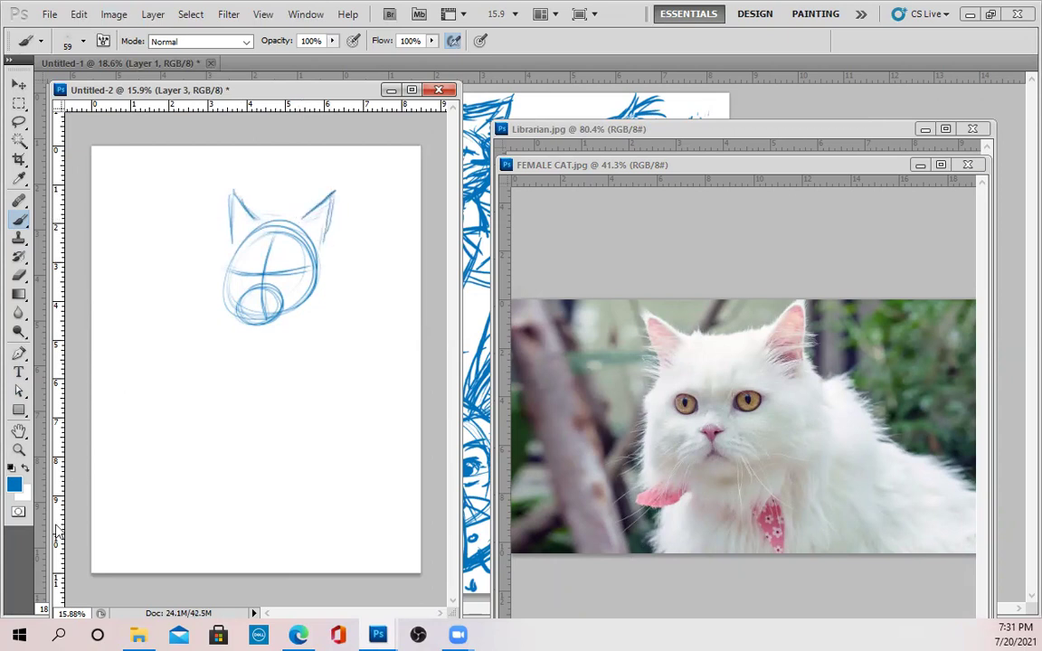
Step: Bring the librarian photo forward as reference, and sketch the neck, shoulder line and egg-shaped rib cage below the cat's head
left_click(723, 129)
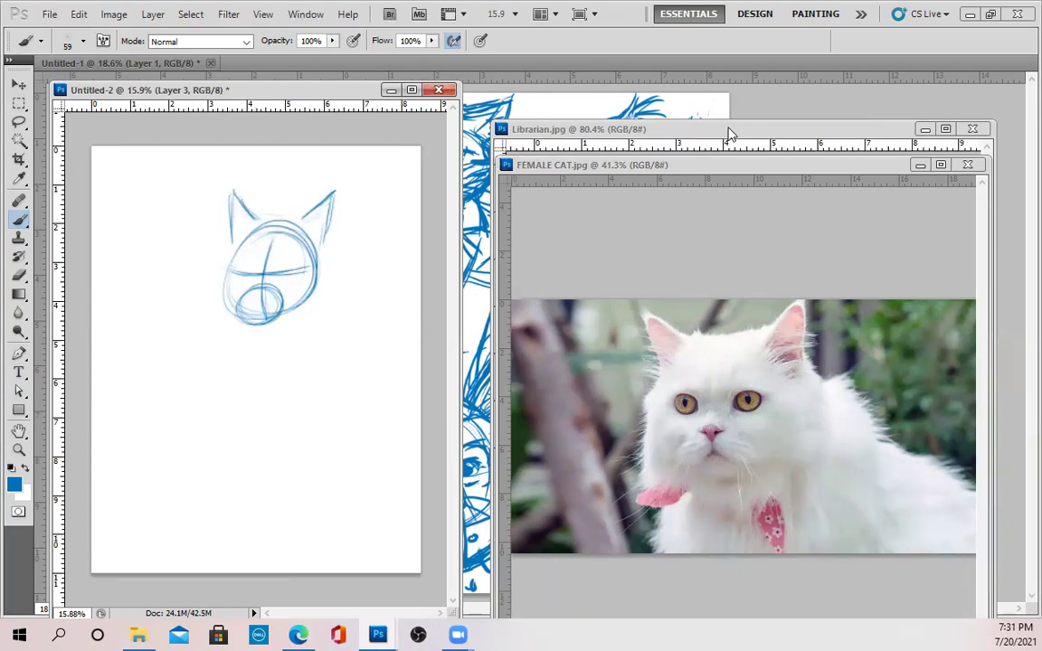
left_click(256, 343)
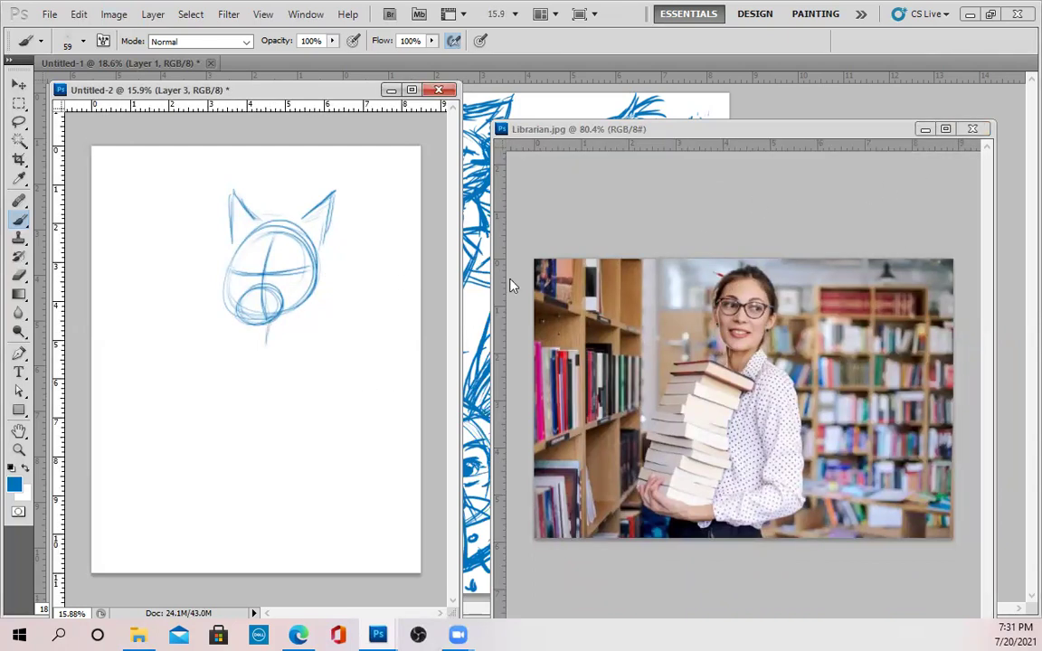
mouse_move(272, 314)
left_mouse_down()
mouse_move(234, 353)
mouse_move(289, 345)
mouse_move(237, 361)
mouse_move(313, 346)
left_mouse_up()
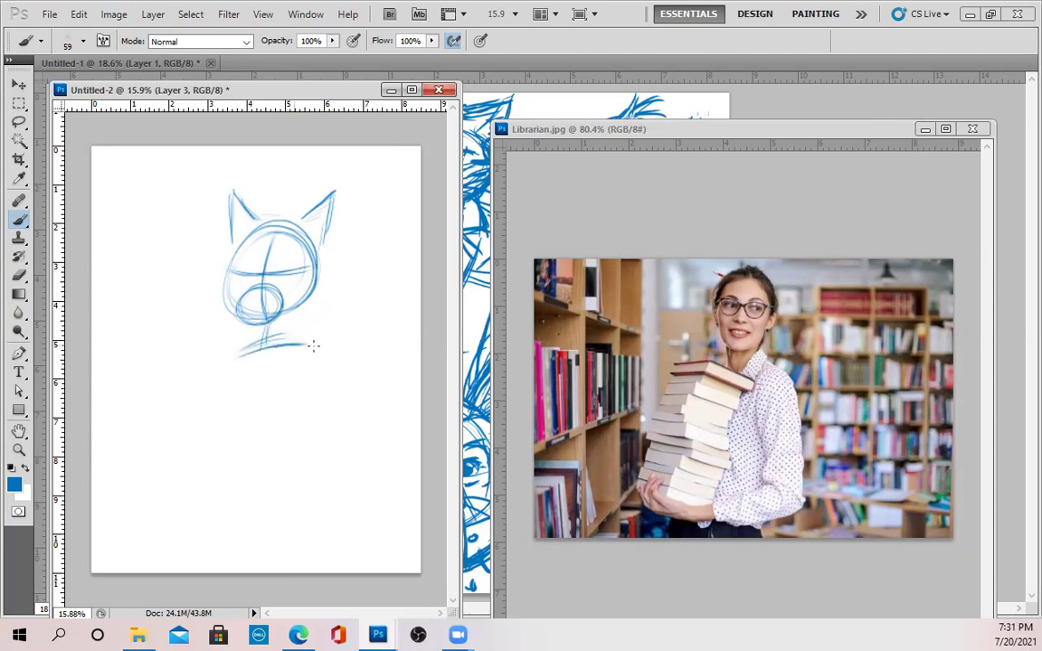
mouse_move(238, 356)
left_mouse_down()
mouse_move(229, 421)
mouse_move(269, 447)
mouse_move(301, 417)
left_mouse_up()
left_click_drag(312, 358, 297, 434)
mouse_move(229, 385)
left_mouse_down()
mouse_move(250, 450)
mouse_move(303, 372)
mouse_move(262, 456)
left_mouse_up()
mouse_move(231, 413)
left_mouse_down()
mouse_move(281, 435)
mouse_move(305, 367)
left_mouse_up()
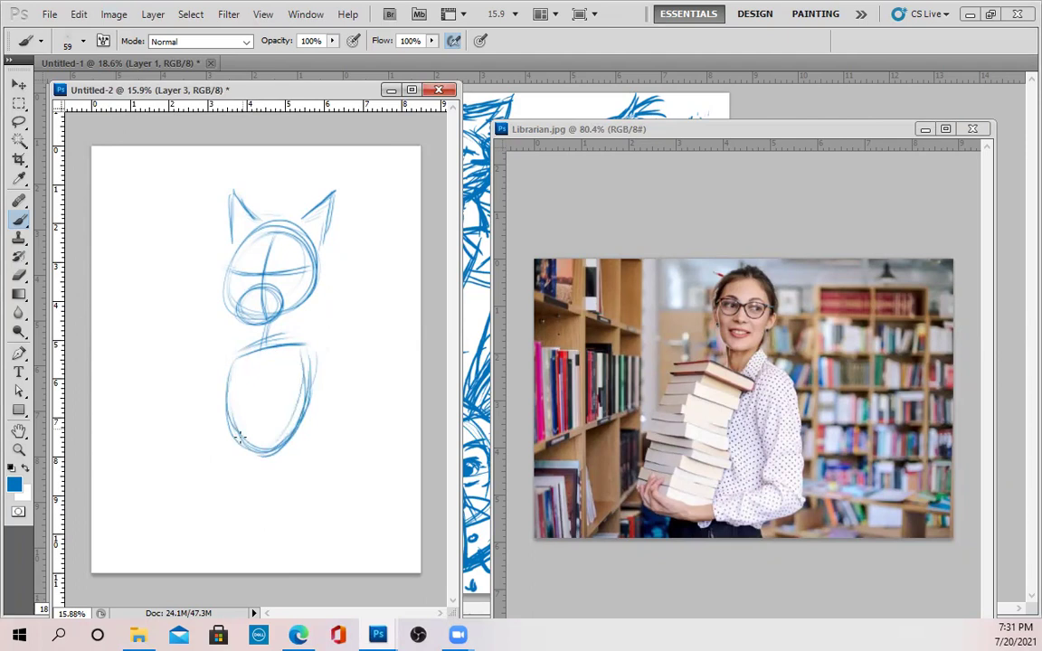
mouse_move(255, 425)
left_mouse_down()
mouse_move(230, 444)
mouse_move(242, 459)
mouse_move(275, 451)
left_mouse_up()
mouse_move(282, 455)
left_mouse_down()
mouse_move(293, 457)
mouse_move(318, 395)
mouse_move(304, 446)
left_mouse_up()
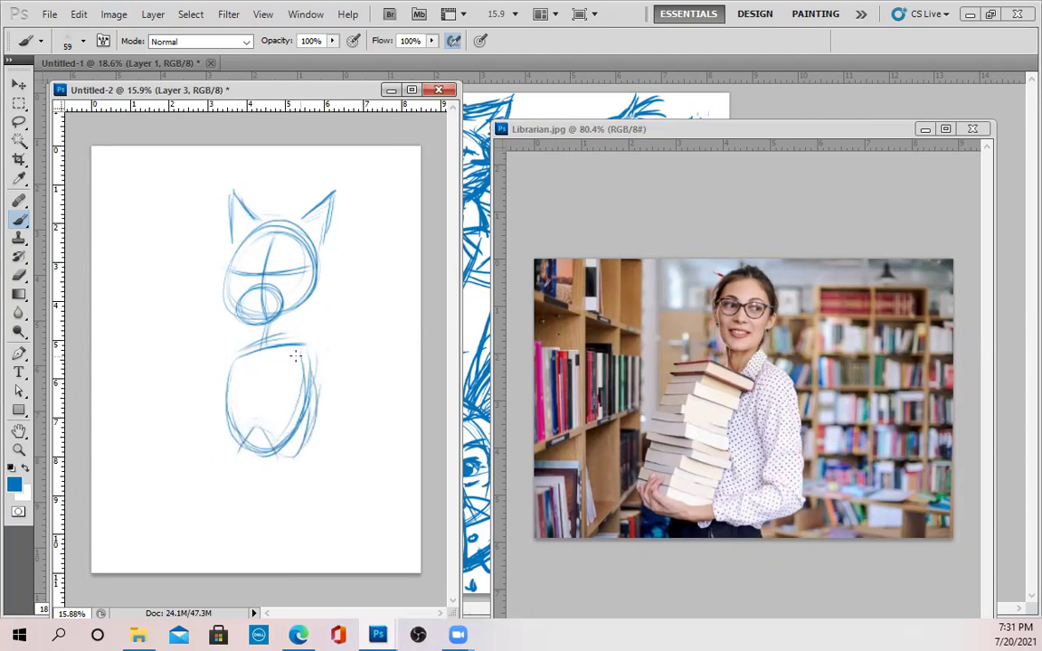
Step: Sketch the near arm with a round shoulder joint, an upper arm hanging down and a forearm line angling back from the elbow
mouse_move(317, 366)
left_mouse_down()
mouse_move(340, 344)
mouse_move(318, 460)
mouse_move(322, 445)
left_mouse_up()
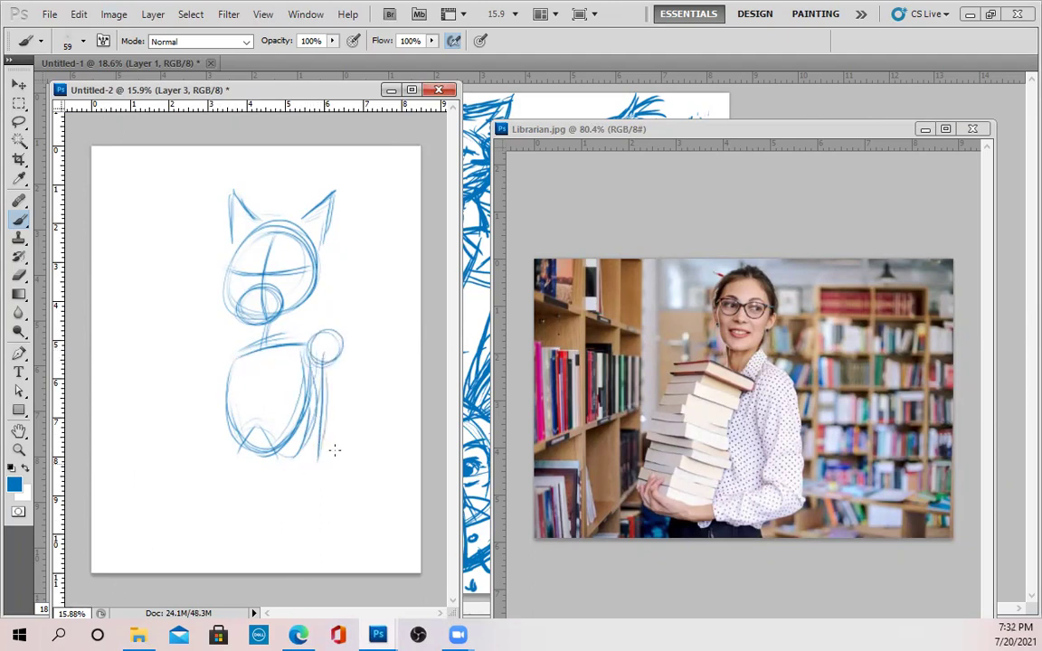
left_click_drag(323, 366, 342, 443)
left_click_drag(324, 365, 345, 464)
key("e")
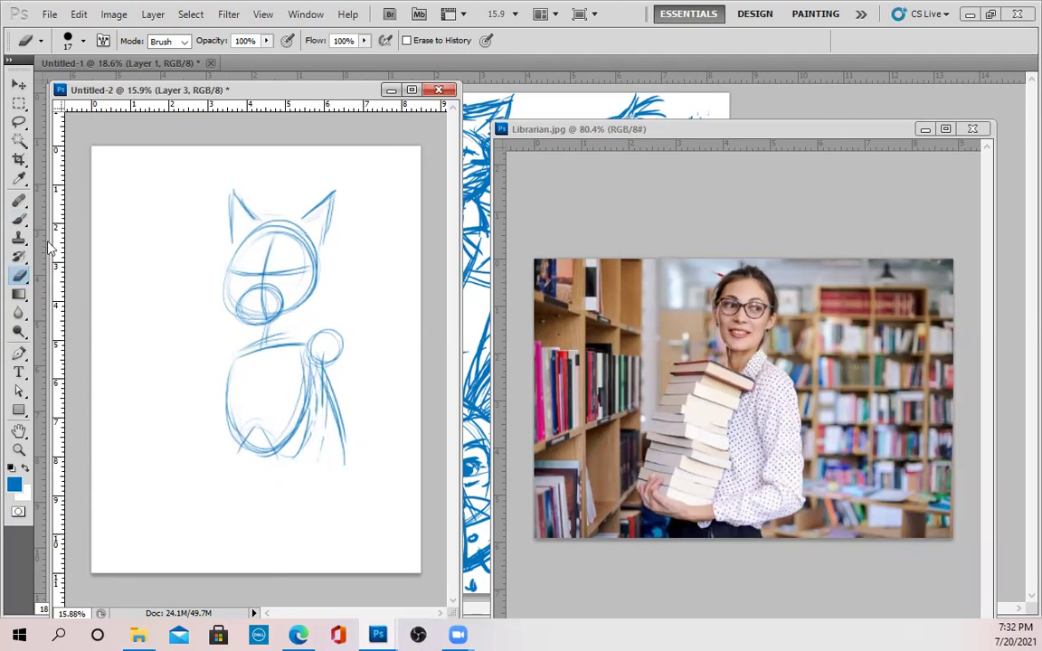
left_click(19, 218)
mouse_move(296, 478)
left_mouse_down()
mouse_move(339, 458)
mouse_move(313, 468)
left_mouse_up()
mouse_move(339, 359)
left_mouse_down()
mouse_move(351, 436)
mouse_move(298, 479)
mouse_move(260, 493)
left_mouse_up()
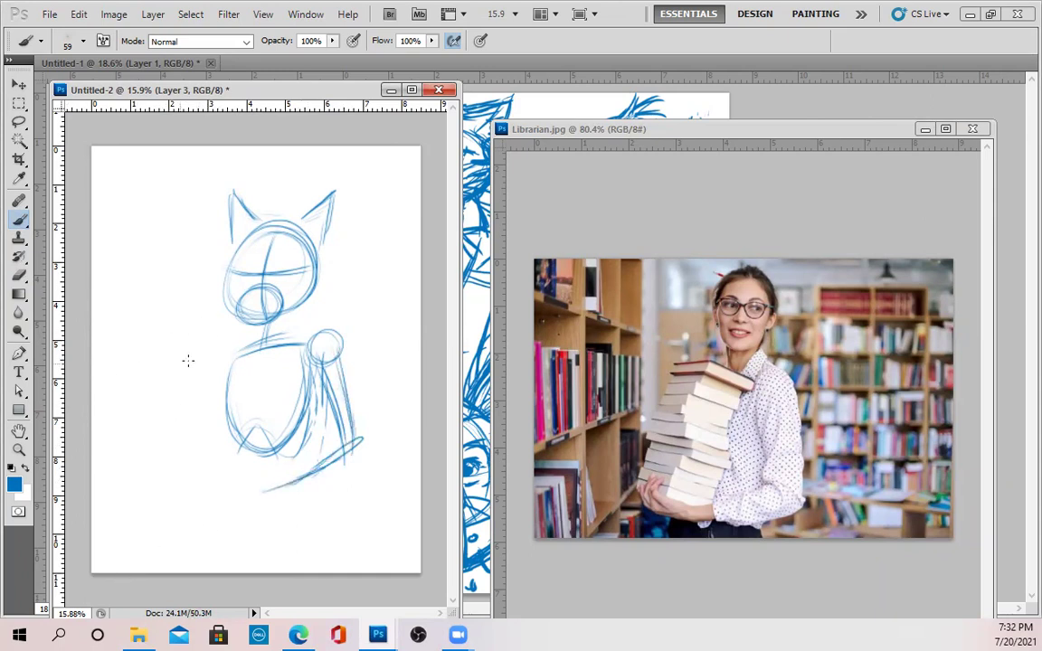
Step: Block in the tall box shape of the book stack in front of the torso and divide its near side into books
mouse_move(225, 350)
left_mouse_down()
mouse_move(248, 345)
mouse_move(248, 443)
mouse_move(263, 467)
left_mouse_up()
left_click_drag(251, 364, 255, 497)
mouse_move(172, 362)
left_mouse_down()
mouse_move(176, 451)
mouse_move(166, 414)
mouse_move(175, 466)
left_mouse_up()
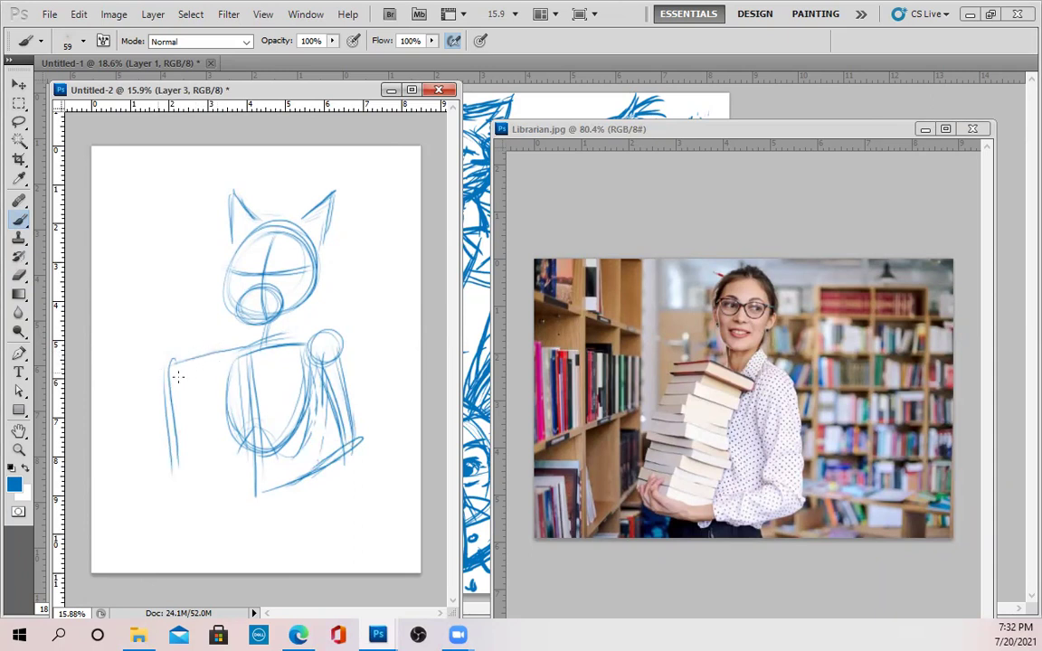
left_click_drag(212, 348, 207, 508)
left_click_drag(207, 387, 251, 368)
left_click_drag(207, 430, 250, 407)
mouse_move(208, 449)
left_mouse_down()
mouse_move(246, 427)
mouse_move(237, 452)
left_mouse_up()
Step: Divide the book stack's far side into separate books, and close its outer edge, bottom and top
mouse_move(157, 371)
left_mouse_down()
mouse_move(212, 386)
mouse_move(201, 410)
left_mouse_up()
left_click_drag(154, 440, 206, 435)
mouse_move(172, 384)
left_mouse_down()
mouse_move(208, 378)
mouse_move(206, 395)
left_mouse_up()
left_click_drag(163, 419, 207, 414)
left_click_drag(159, 459, 213, 467)
left_click_drag(206, 508, 244, 495)
left_click_drag(152, 493, 210, 508)
left_click_drag(156, 406, 158, 452)
left_click_drag(154, 373, 153, 498)
left_click_drag(185, 351, 261, 363)
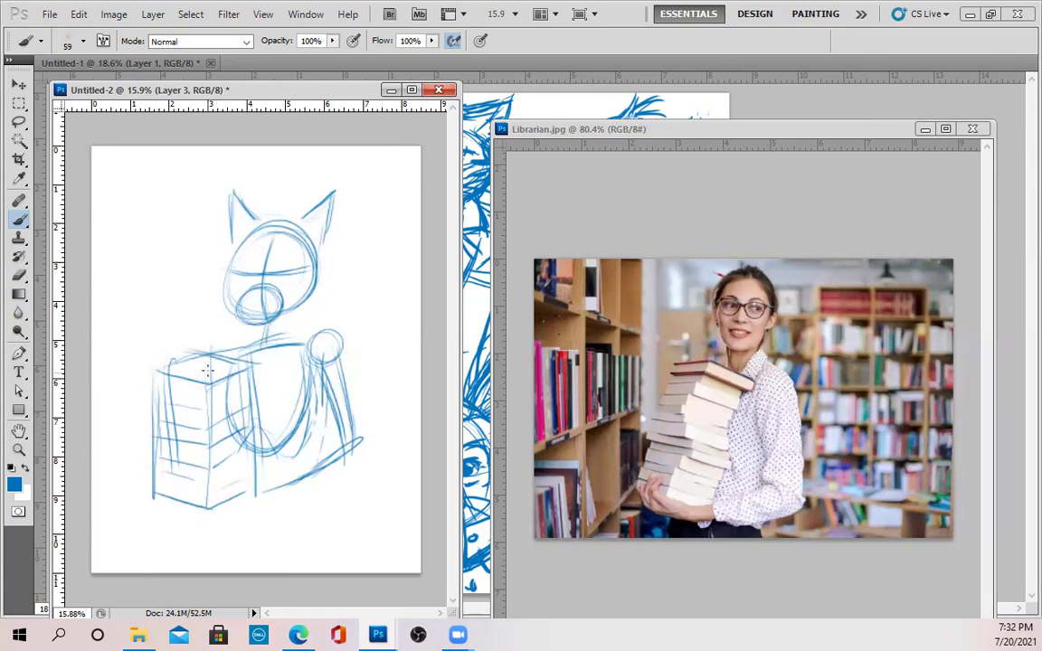
Step: Sketch the forearm and hand supporting the books from below with a detail at the elbow, and rough in the shirt collar
mouse_move(177, 489)
left_mouse_down()
mouse_move(191, 525)
mouse_move(216, 527)
mouse_move(222, 508)
mouse_move(218, 524)
mouse_move(333, 464)
left_mouse_up()
mouse_move(324, 345)
left_mouse_down()
mouse_move(335, 477)
mouse_move(289, 481)
mouse_move(230, 509)
mouse_move(331, 464)
left_mouse_up()
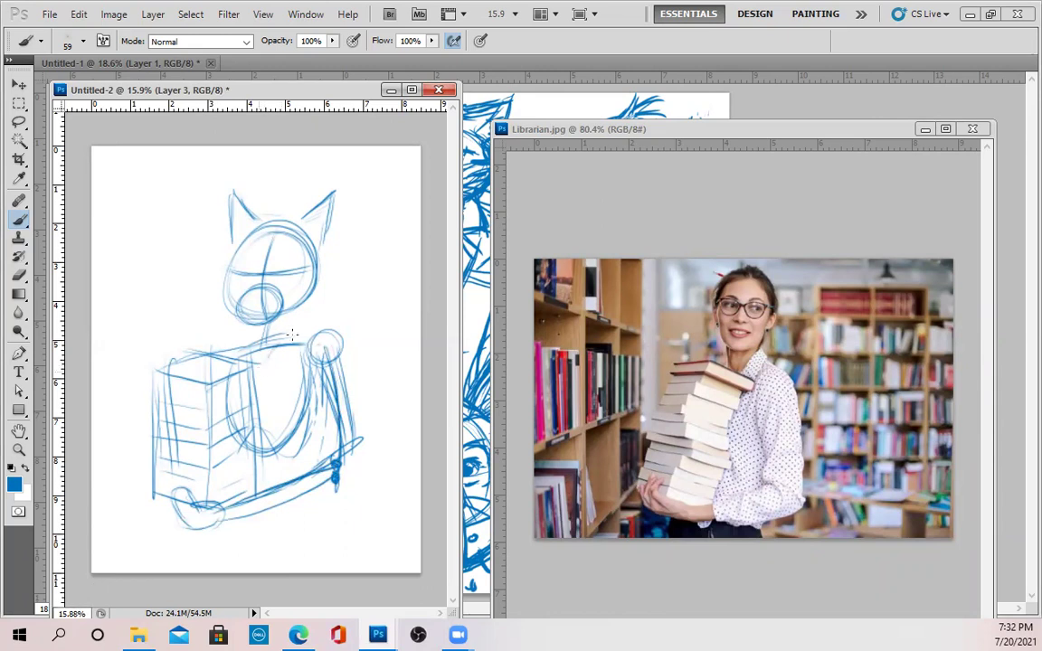
mouse_move(272, 342)
left_mouse_down()
mouse_move(295, 339)
mouse_move(270, 376)
left_mouse_up()
left_click_drag(313, 400, 306, 421)
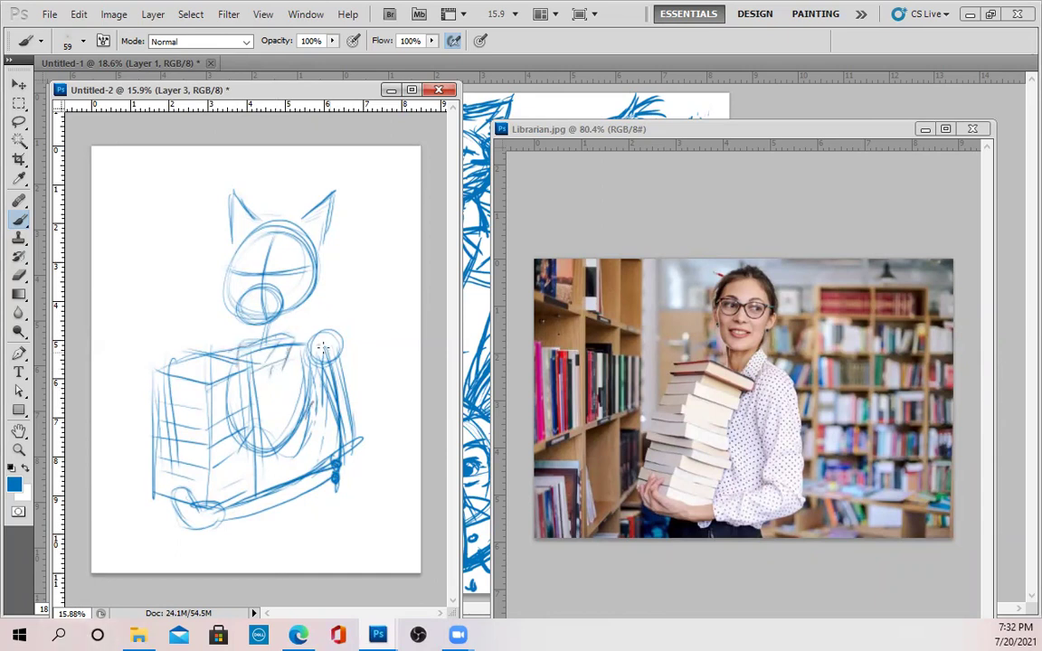
Step: Draw the torso's centre line down behind the forearm, and sketch rounded hips at the bottom of the page
left_click_drag(270, 361, 276, 494)
mouse_move(276, 403)
left_mouse_down()
mouse_move(259, 530)
mouse_move(243, 551)
mouse_move(301, 530)
mouse_move(312, 563)
left_mouse_up()
mouse_move(248, 518)
left_mouse_down()
mouse_move(201, 570)
mouse_move(239, 515)
mouse_move(310, 567)
left_mouse_up()
mouse_move(298, 512)
left_mouse_down()
mouse_move(224, 566)
mouse_move(313, 562)
mouse_move(318, 540)
left_mouse_up()
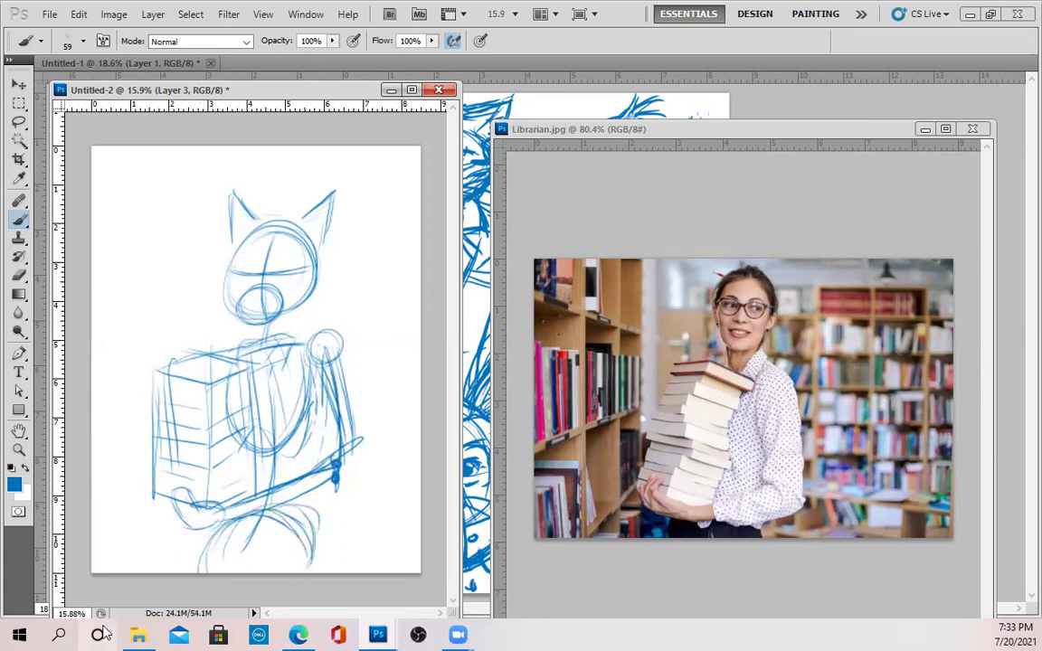
Step: Sketch the other hand as a round form at the book stack's lower outer corner, and add a curving tail behind the hips
mouse_move(152, 513)
left_mouse_down()
mouse_move(143, 493)
mouse_move(164, 497)
mouse_move(149, 518)
mouse_move(160, 502)
left_mouse_up()
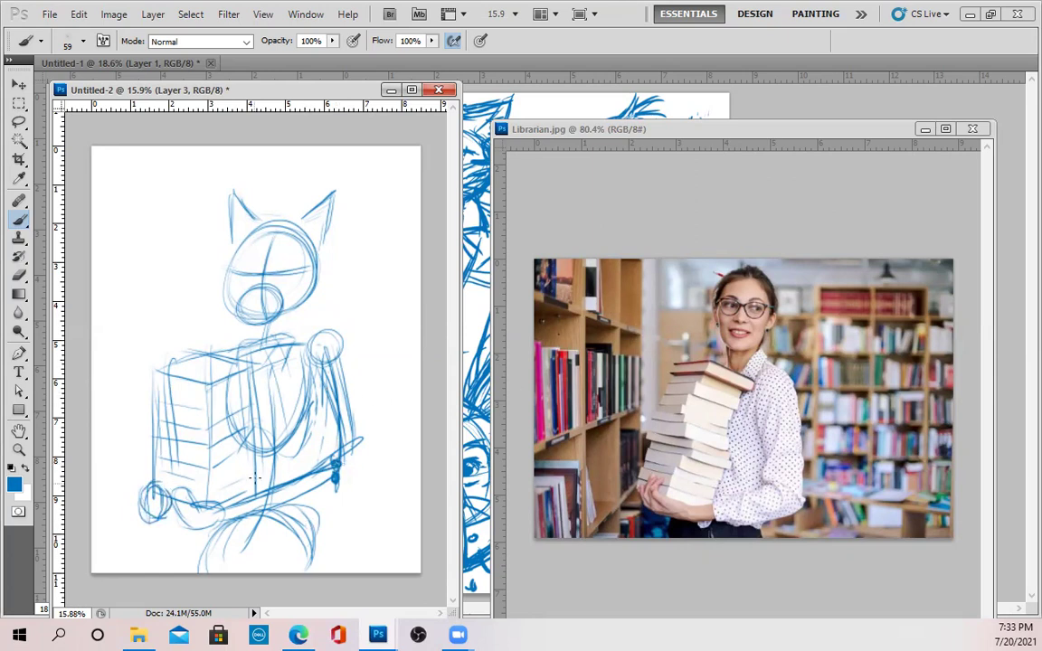
mouse_move(326, 557)
left_mouse_down()
mouse_move(387, 505)
mouse_move(399, 409)
mouse_move(415, 431)
left_mouse_up()
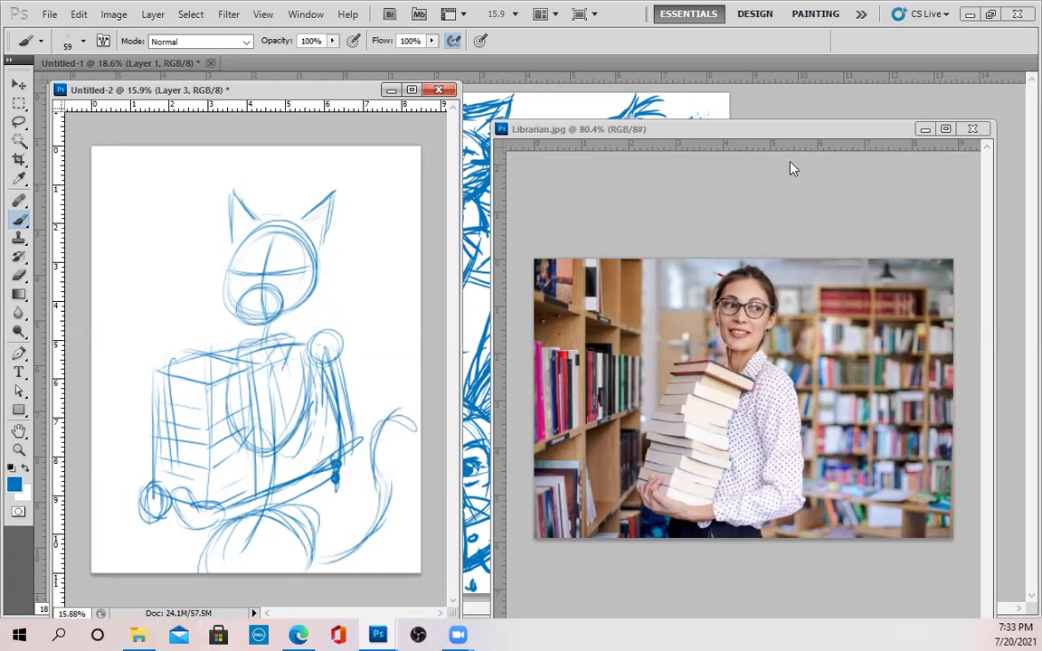
Step: Move the librarian photo out of the way, and bring FEMALE CAT.jpg beside the drawing, zoomed in to about 48%
left_click_drag(777, 135, 780, 231)
left_click_drag(786, 168, 790, 109)
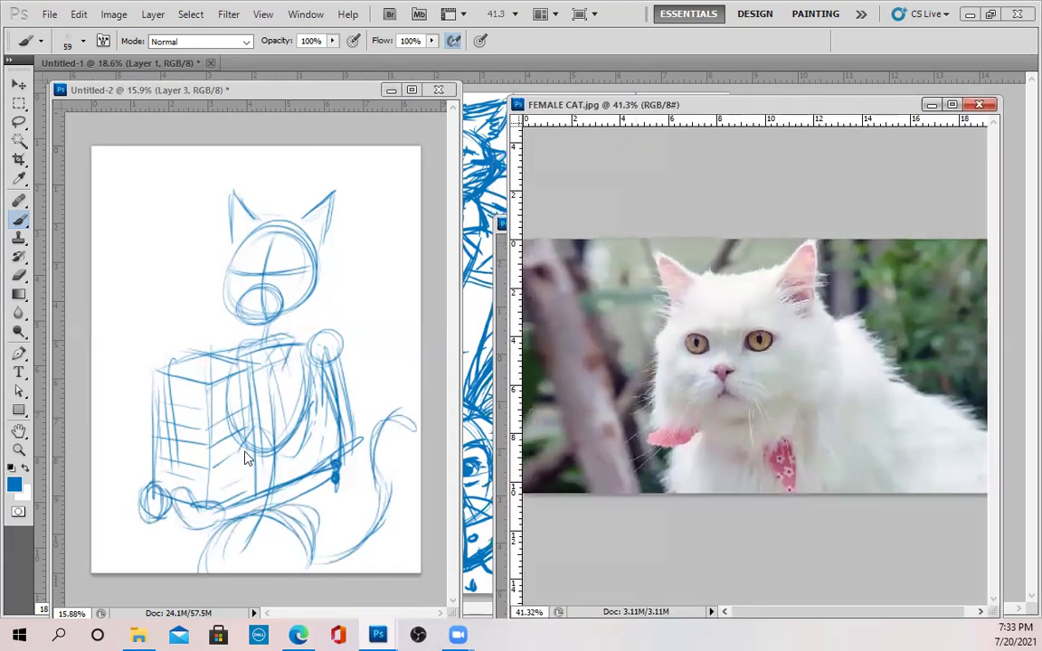
scroll(309, 290, "up", 2)
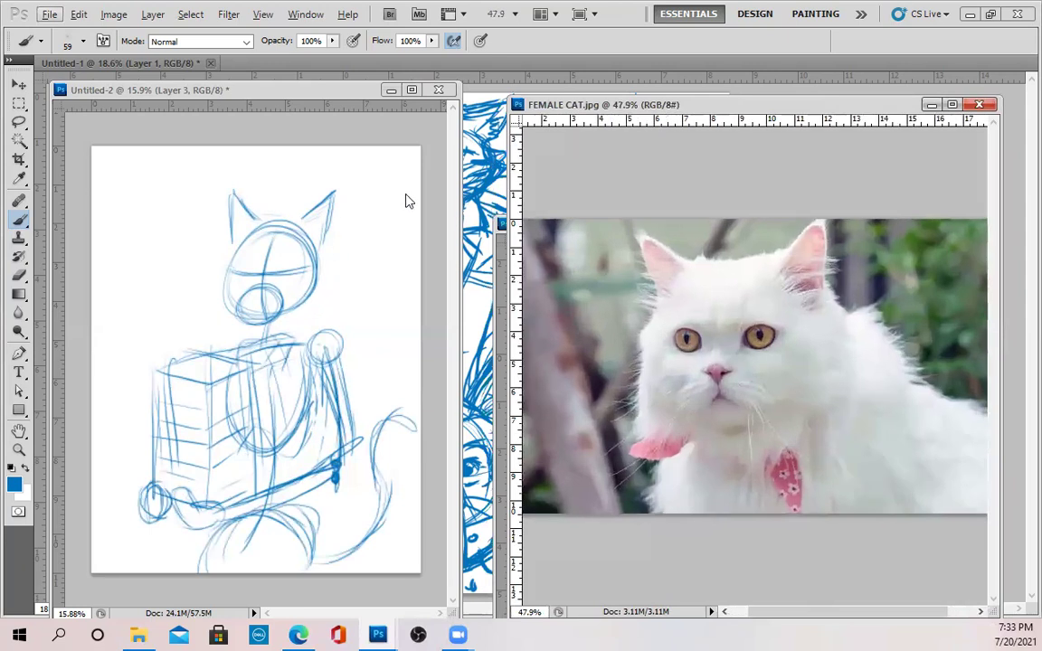
Step: Zoom in on the cat's head in the sketch, and draw two round eyes on the guideline and a small nose atop the muzzle
scroll(349, 220, "up", 4)
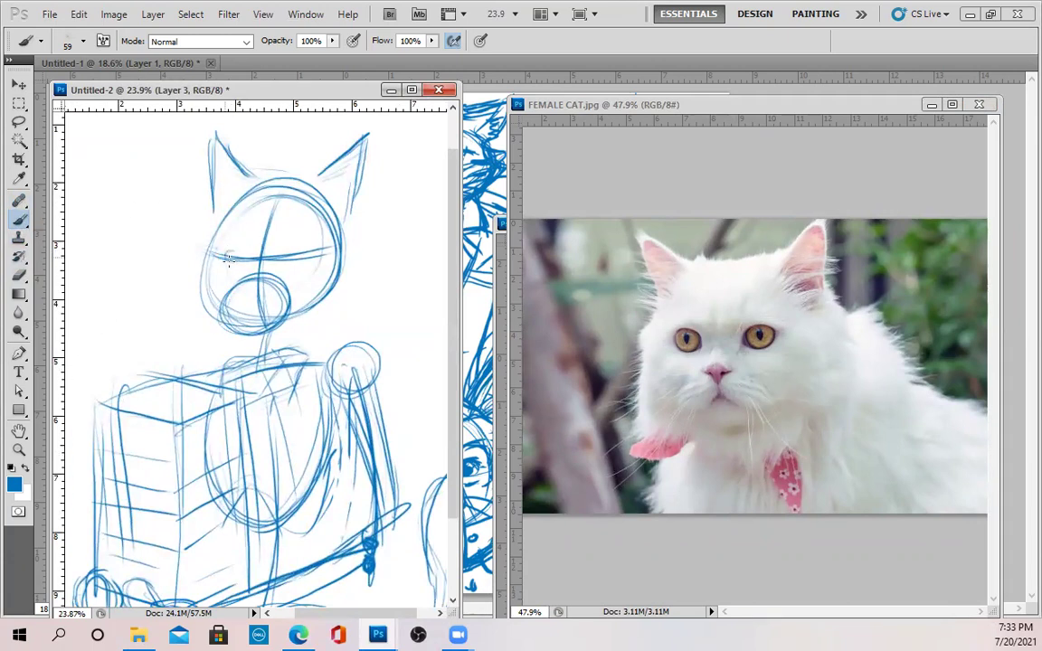
mouse_move(234, 248)
left_mouse_down()
mouse_move(226, 261)
mouse_move(243, 250)
left_mouse_up()
mouse_move(291, 244)
left_mouse_down()
mouse_move(283, 254)
mouse_move(290, 262)
mouse_move(299, 250)
mouse_move(295, 262)
left_mouse_up()
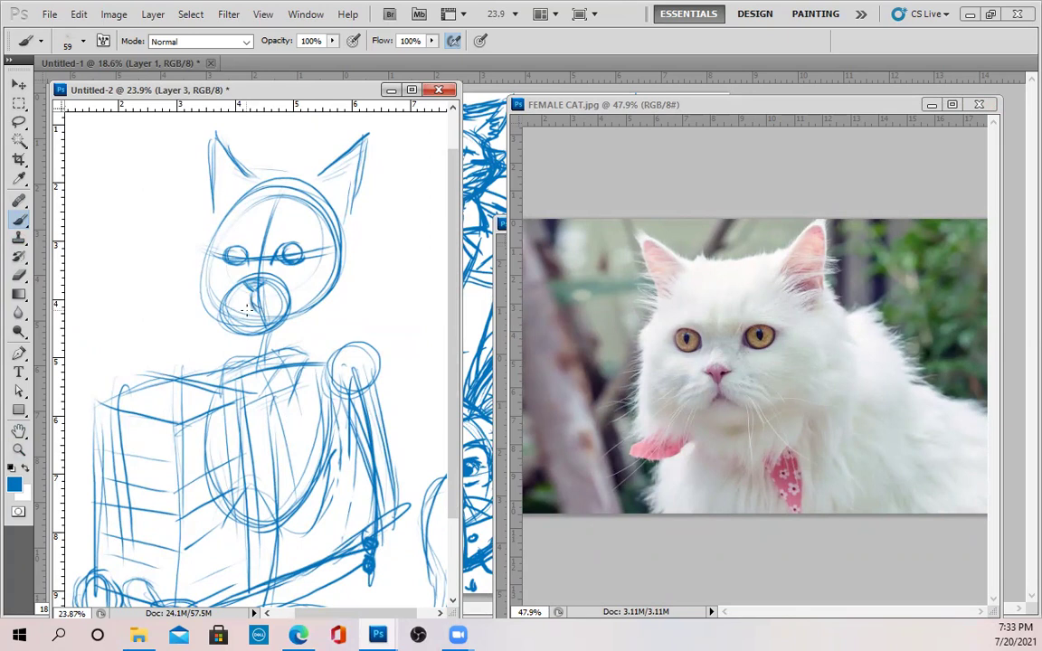
Step: Draw the cat's small mouth below the nose, and add slanted brows above both eyes
left_click_drag(253, 305, 264, 313)
left_click_drag(249, 314, 240, 313)
mouse_move(278, 232)
left_mouse_down()
mouse_move(306, 223)
mouse_move(272, 201)
mouse_move(280, 197)
mouse_move(228, 214)
mouse_move(242, 232)
mouse_move(223, 228)
left_mouse_up()
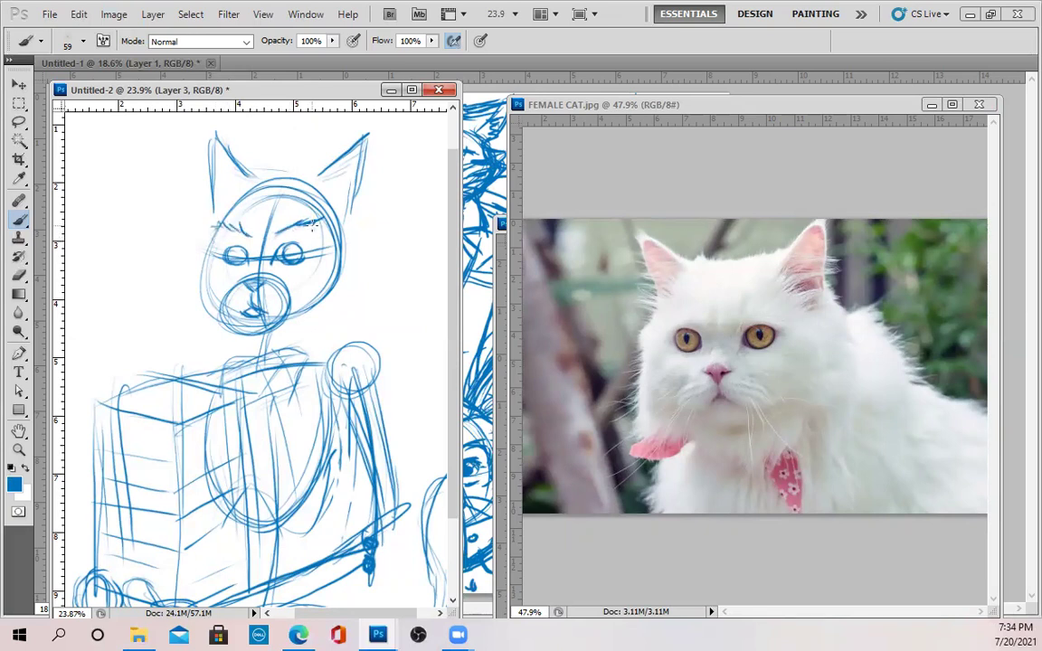
Step: Connect the ears across the top of the head, and firm up their outer edges
mouse_move(253, 178)
left_mouse_down()
mouse_move(215, 167)
mouse_move(267, 172)
mouse_move(251, 155)
mouse_move(308, 172)
left_mouse_up()
left_click_drag(208, 146, 234, 179)
mouse_move(359, 147)
left_mouse_down()
mouse_move(338, 191)
mouse_move(358, 192)
left_mouse_up()
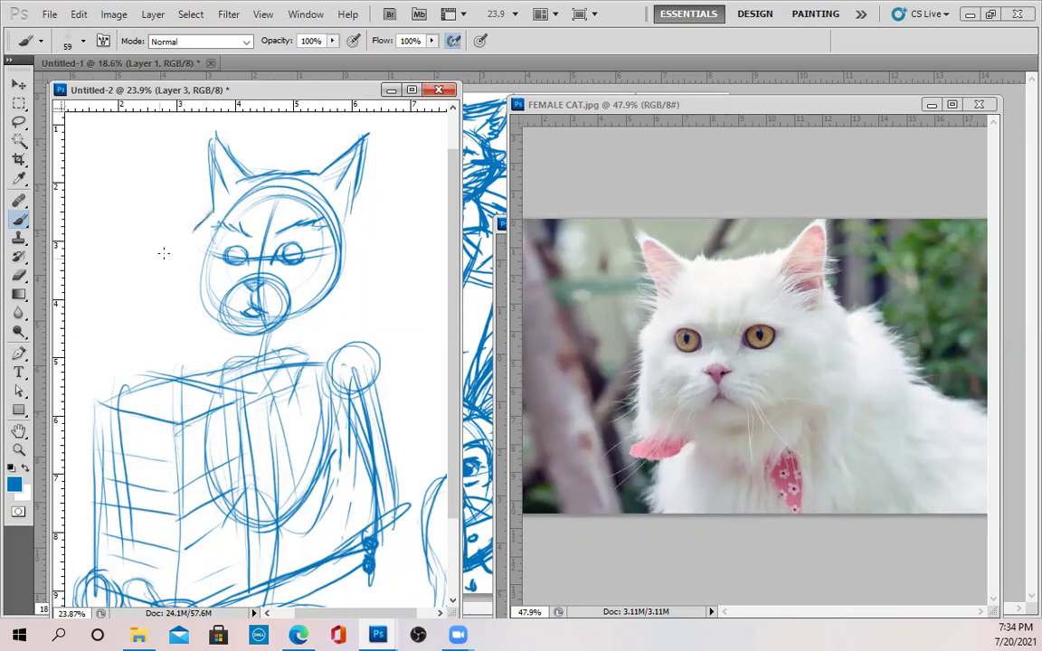
Step: Sketch pointed cheek fur flaring outward on both sides of the head and curving in toward the chin
mouse_move(206, 215)
left_mouse_down()
mouse_move(162, 271)
mouse_move(182, 291)
left_mouse_up()
left_click_drag(343, 204, 354, 265)
mouse_move(307, 321)
left_mouse_down()
mouse_move(348, 310)
mouse_move(371, 289)
left_mouse_up()
mouse_move(309, 321)
left_mouse_down()
mouse_move(369, 291)
mouse_move(347, 302)
left_mouse_up()
left_click_drag(385, 264, 364, 292)
left_click_drag(377, 278, 341, 306)
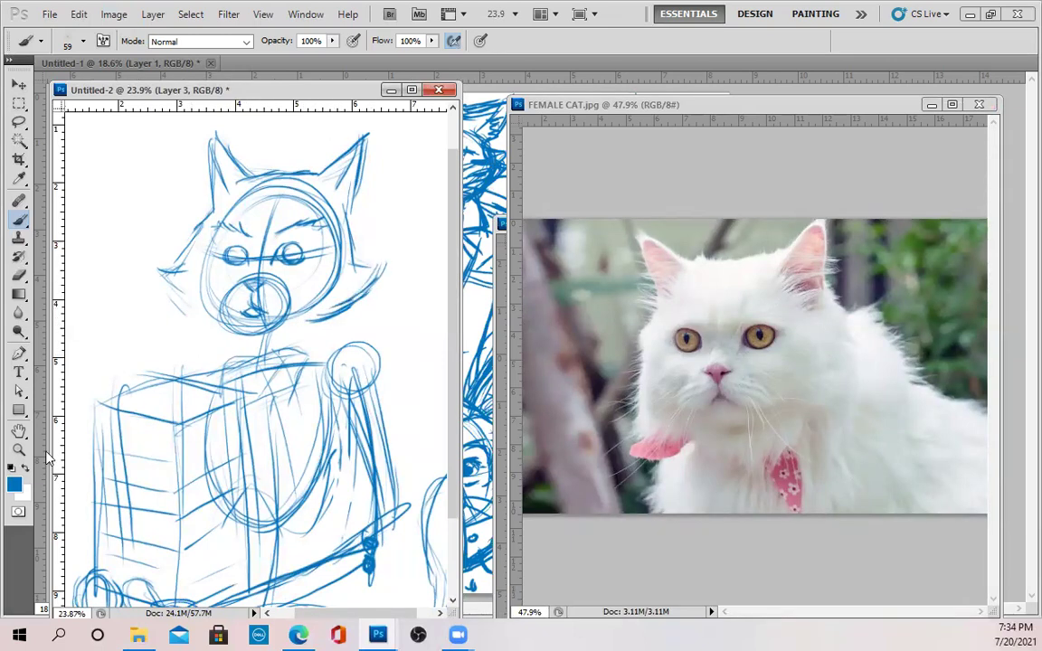
Step: Draw jagged neck fur on both sides below the jaw, and sketch the collar line around the neck's base
left_click_drag(232, 281, 216, 311)
left_click_drag(301, 322, 311, 340)
mouse_move(212, 332)
left_mouse_down()
mouse_move(205, 339)
mouse_move(236, 388)
mouse_move(282, 361)
mouse_move(271, 368)
left_mouse_up()
mouse_move(282, 369)
left_mouse_down()
mouse_move(306, 350)
mouse_move(303, 362)
left_mouse_up()
left_click_drag(301, 323, 321, 339)
mouse_move(321, 339)
left_mouse_down()
mouse_move(305, 342)
mouse_move(308, 356)
mouse_move(318, 346)
left_mouse_up()
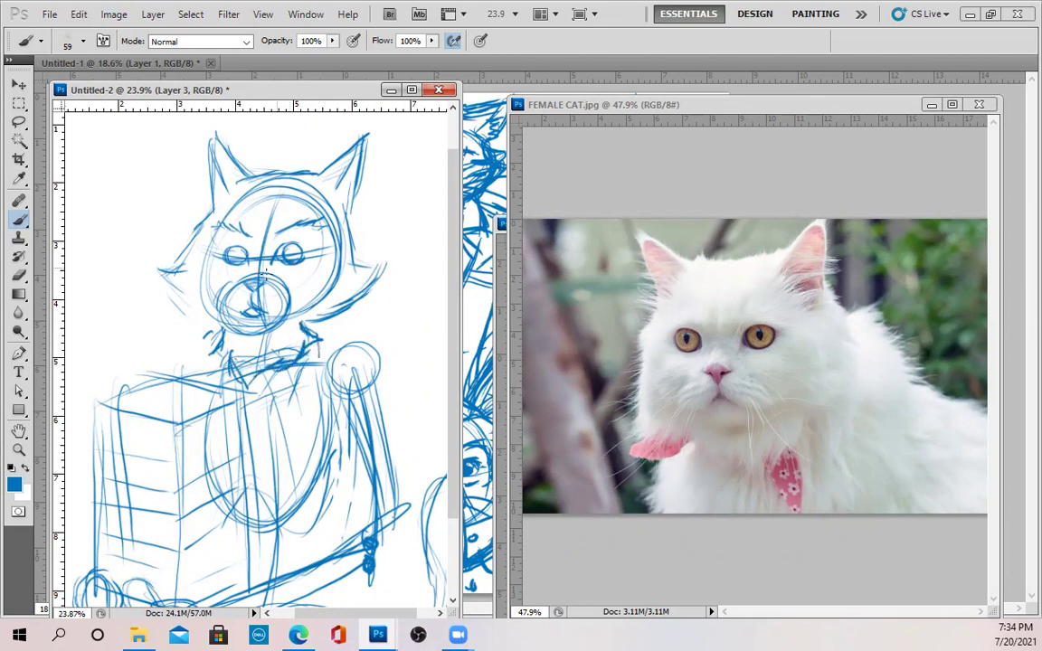
Step: Add fur tufts at the ear bases and crown, and rework the ears and cheeks with rough, furry edges
mouse_move(320, 194)
left_mouse_down()
mouse_move(347, 184)
mouse_move(338, 191)
mouse_move(356, 197)
left_mouse_up()
mouse_move(222, 189)
left_mouse_down()
mouse_move(202, 200)
mouse_move(208, 207)
left_mouse_up()
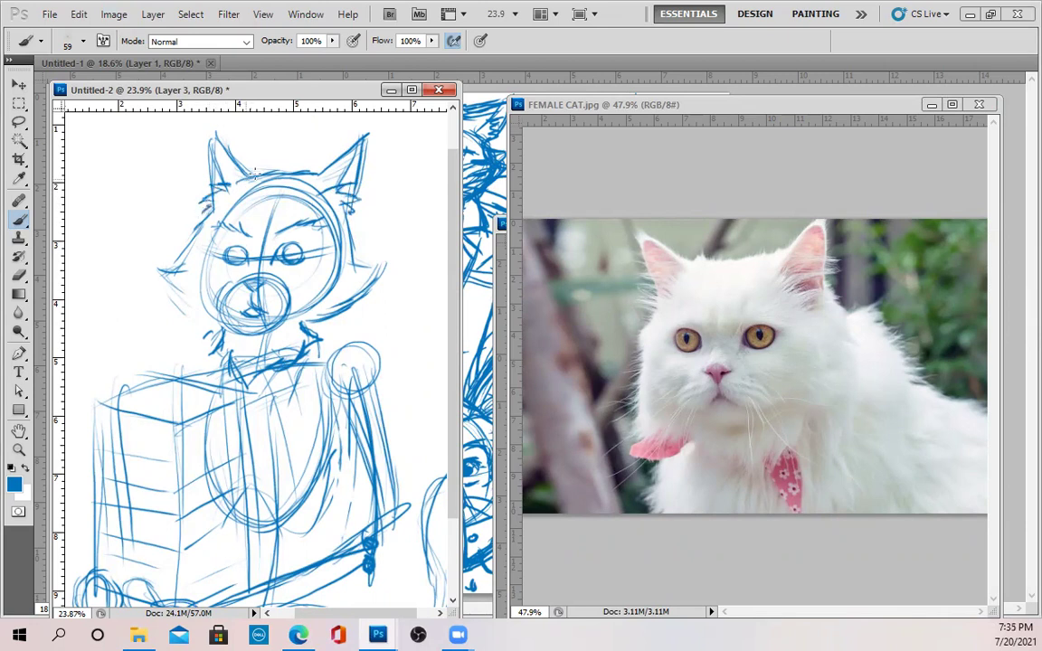
mouse_move(257, 171)
left_mouse_down()
mouse_move(271, 170)
mouse_move(307, 166)
mouse_move(259, 186)
mouse_move(291, 188)
left_mouse_up()
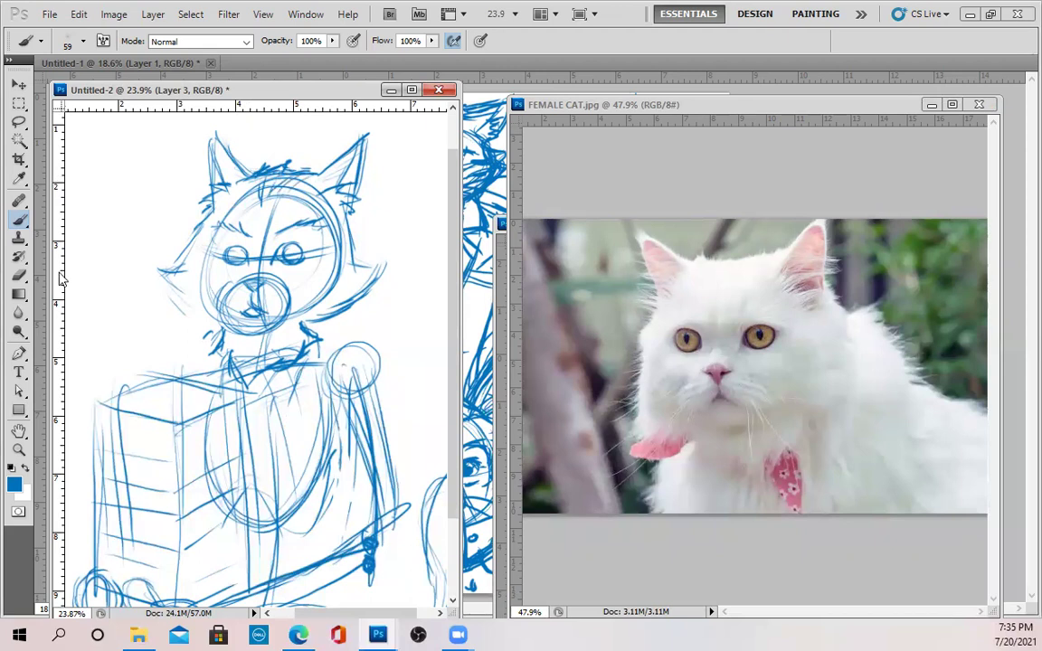
mouse_move(216, 143)
left_mouse_down()
mouse_move(226, 163)
mouse_move(188, 172)
mouse_move(188, 131)
mouse_move(206, 140)
mouse_move(211, 132)
left_mouse_up()
mouse_move(320, 176)
left_mouse_down()
mouse_move(330, 137)
mouse_move(361, 131)
mouse_move(349, 212)
mouse_move(360, 242)
mouse_move(377, 240)
mouse_move(359, 257)
mouse_move(381, 267)
mouse_move(364, 285)
left_mouse_up()
mouse_move(190, 238)
left_mouse_down()
mouse_move(179, 263)
mouse_move(165, 244)
mouse_move(201, 222)
mouse_move(187, 256)
mouse_move(155, 263)
mouse_move(183, 293)
left_mouse_up()
mouse_move(187, 291)
left_mouse_down()
mouse_move(172, 293)
mouse_move(180, 309)
left_mouse_up()
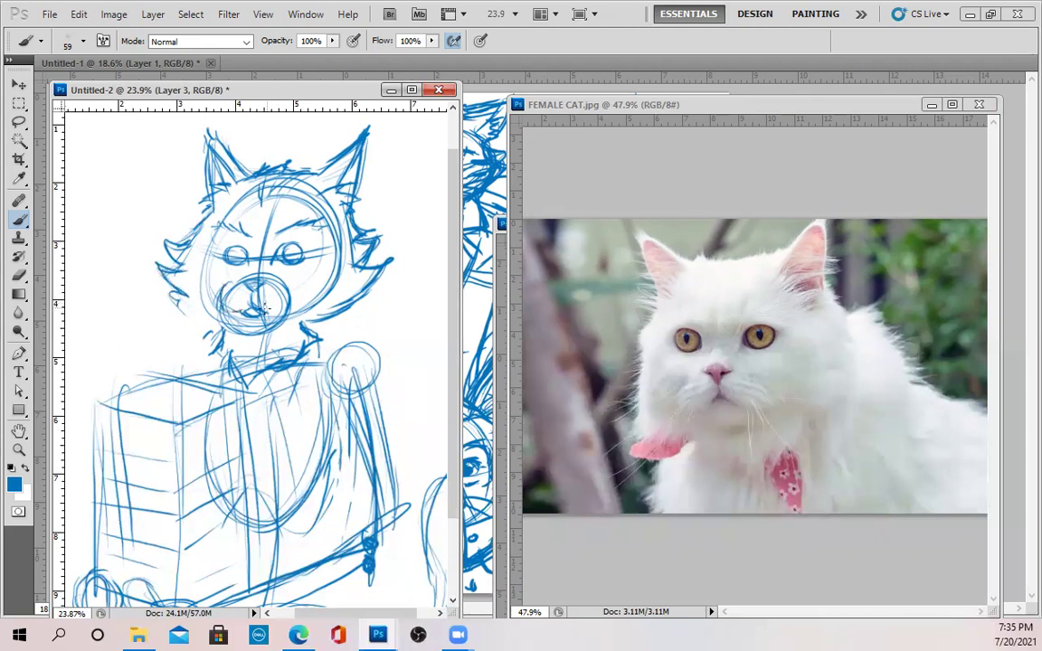
Step: Round out the muzzle pads beside the mouth, and dot whisker spots on them
left_click_drag(262, 311, 289, 313)
left_click(273, 296)
left_click(274, 305)
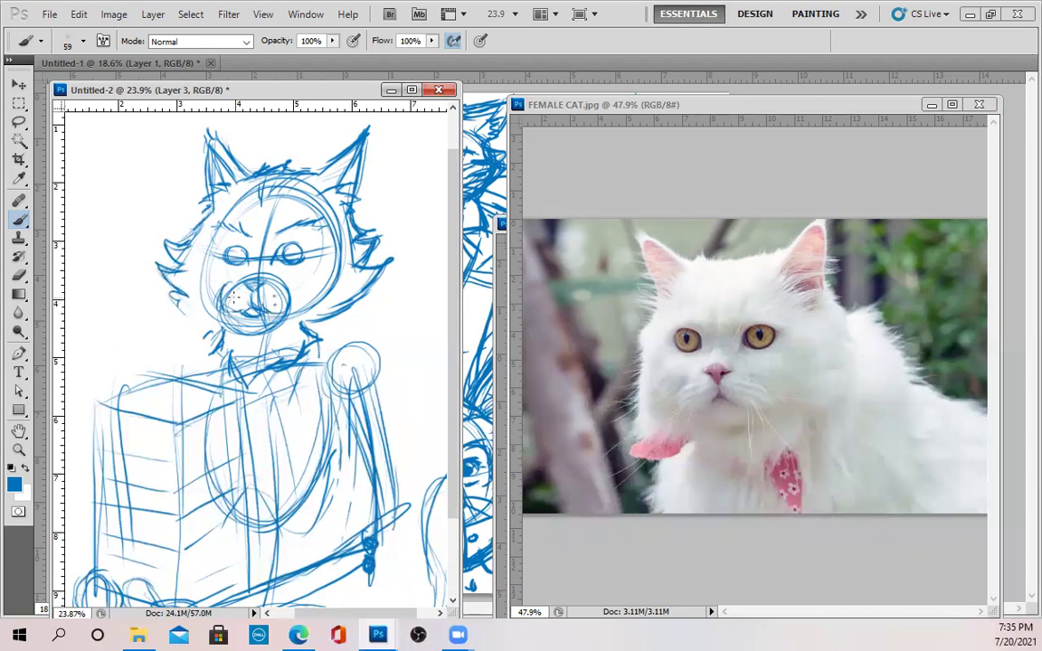
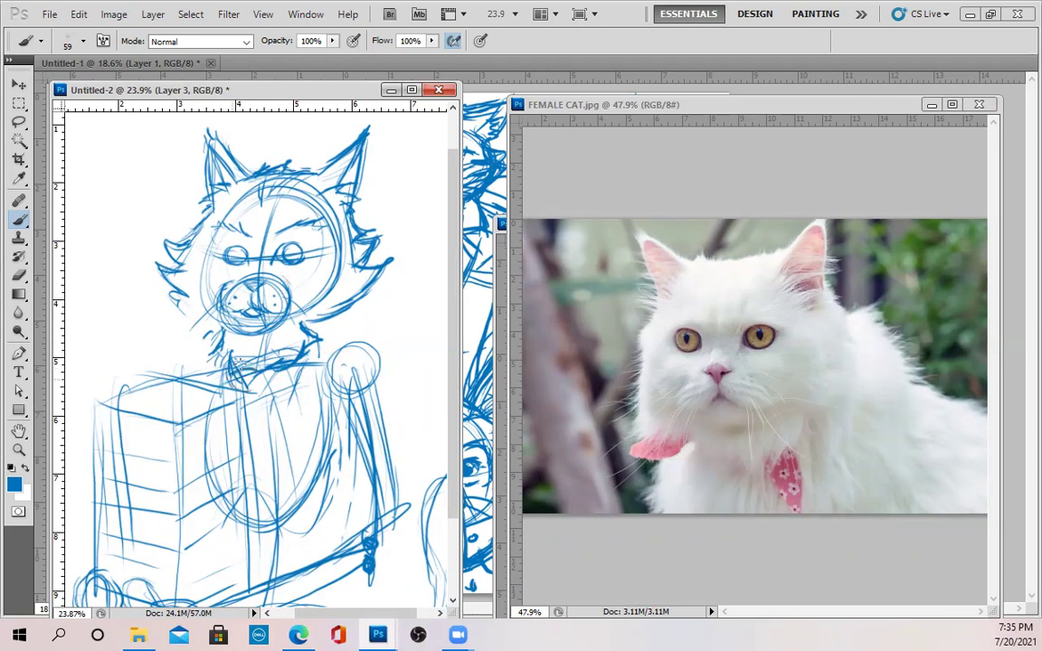
Step: Sketch a knotted neck scarf at the collar with a pointed end hanging over the chest
mouse_move(232, 372)
left_mouse_down()
mouse_move(279, 366)
mouse_move(273, 385)
mouse_move(336, 404)
left_mouse_up()
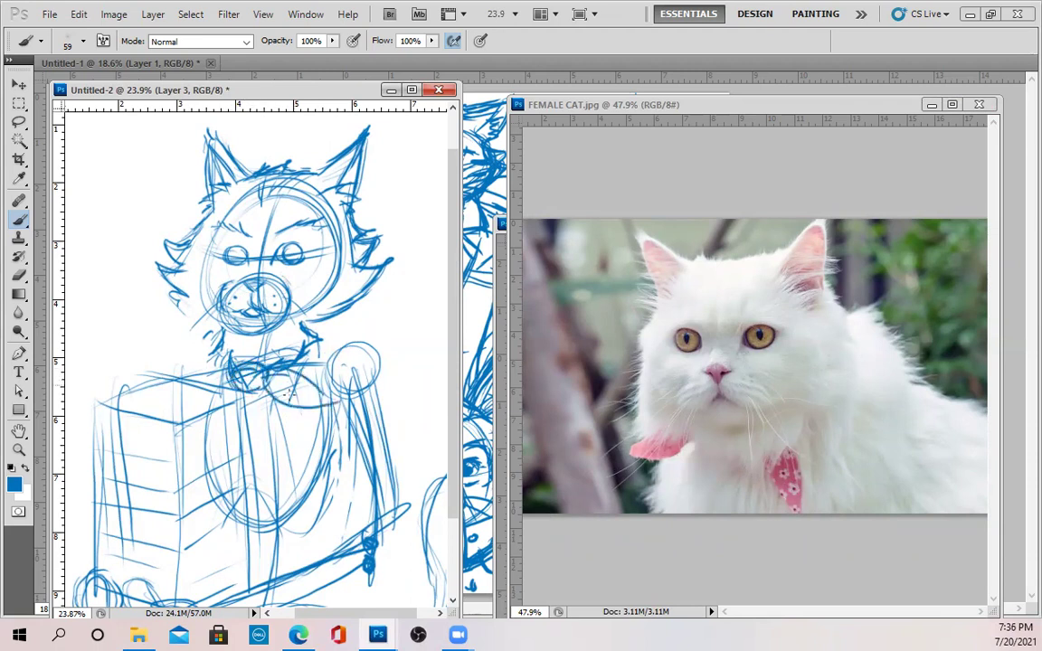
mouse_move(248, 382)
left_mouse_down()
mouse_move(269, 408)
mouse_move(247, 384)
mouse_move(265, 421)
mouse_move(265, 379)
mouse_move(266, 433)
mouse_move(303, 441)
mouse_move(301, 461)
mouse_move(305, 385)
left_mouse_up()
left_click_drag(270, 344, 304, 370)
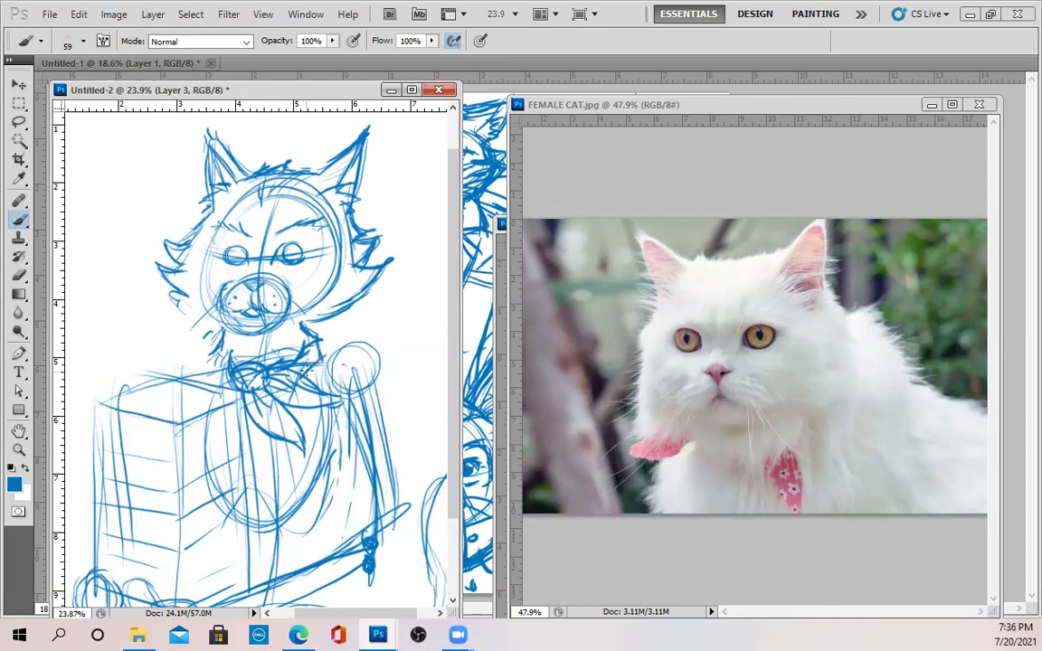
Step: Draw shoulder lines sloping outward from the neck fur on both sides
left_click_drag(185, 317, 190, 353)
mouse_move(315, 341)
left_mouse_down()
mouse_move(368, 367)
mouse_move(358, 361)
left_mouse_up()
left_click_drag(205, 355, 222, 320)
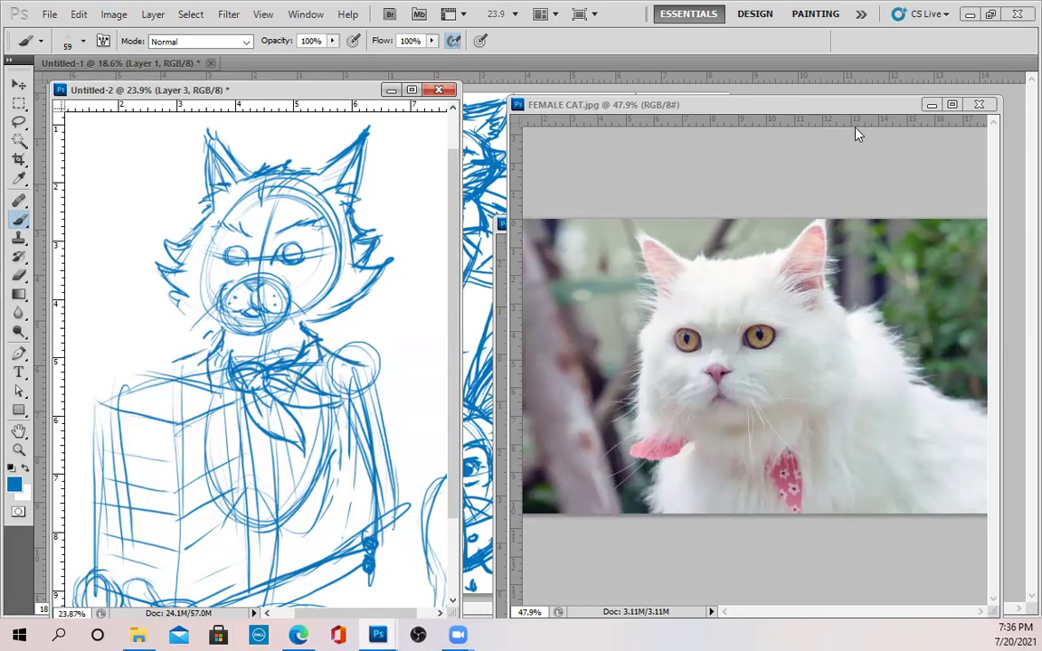
Step: Put Librarian.jpg beside the drawing in place of the cat photo, and outline the upper arm's sleeve from shoulder to elbow
left_click_drag(877, 114, 825, 472)
left_click_drag(785, 225, 773, 120)
left_click(322, 358)
mouse_move(319, 349)
left_mouse_down()
mouse_move(353, 373)
mouse_move(347, 396)
mouse_move(380, 363)
mouse_move(401, 461)
left_mouse_up()
left_click_drag(379, 388, 396, 504)
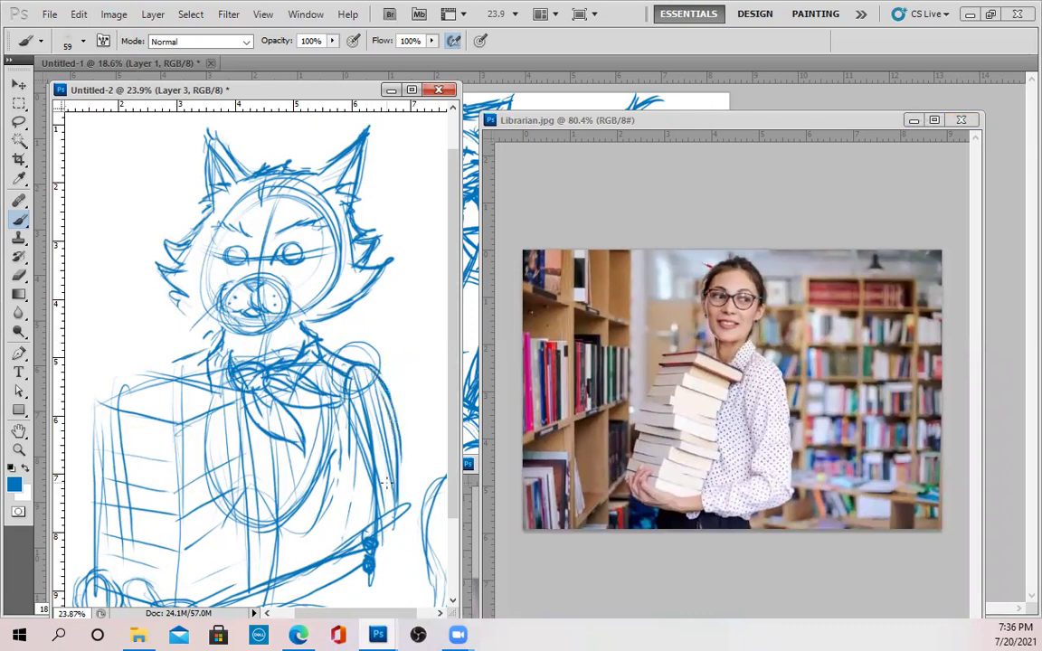
mouse_move(358, 398)
left_mouse_down()
mouse_move(340, 424)
mouse_move(341, 470)
mouse_move(333, 450)
left_mouse_up()
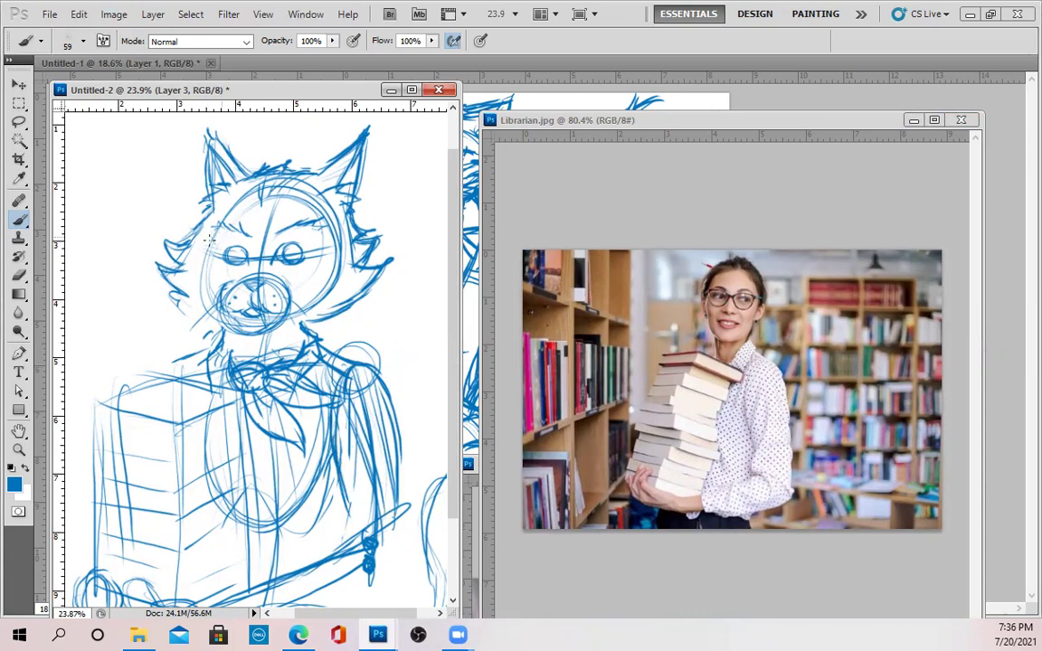
Step: Draw eyeglasses around both eyes with a bridge and side arm, darken the frames, and add fur along the lower cheek
mouse_move(204, 255)
left_mouse_down()
mouse_move(237, 274)
mouse_move(306, 228)
mouse_move(326, 238)
mouse_move(327, 253)
left_mouse_up()
left_click_drag(266, 266, 317, 267)
left_click_drag(290, 218, 282, 245)
left_click_drag(322, 208, 293, 226)
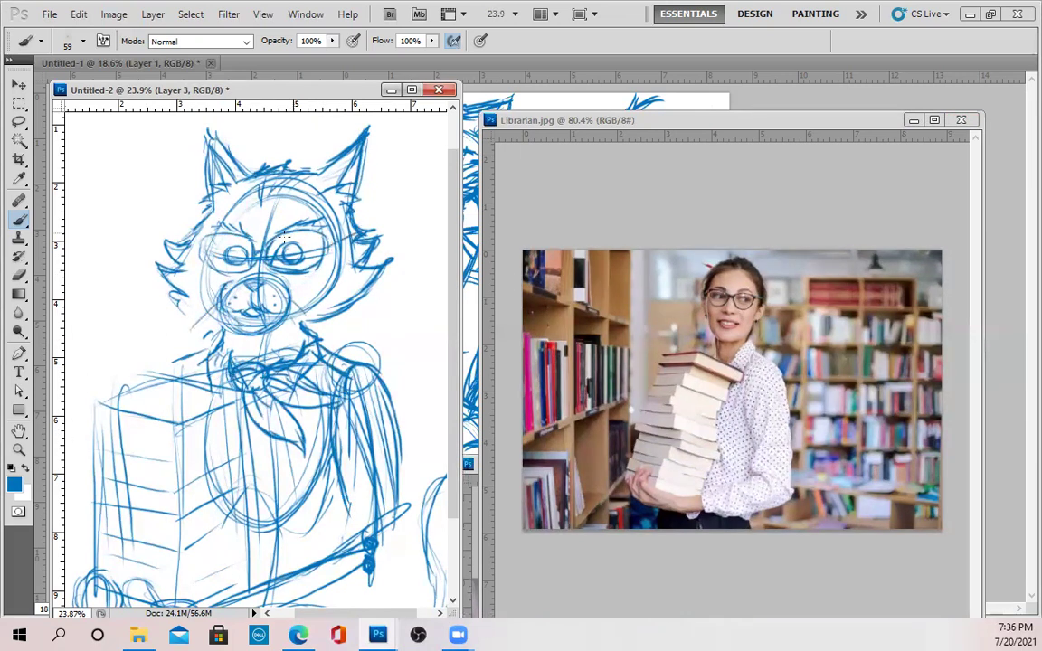
left_click_drag(192, 223, 204, 249)
left_click_drag(270, 244, 297, 273)
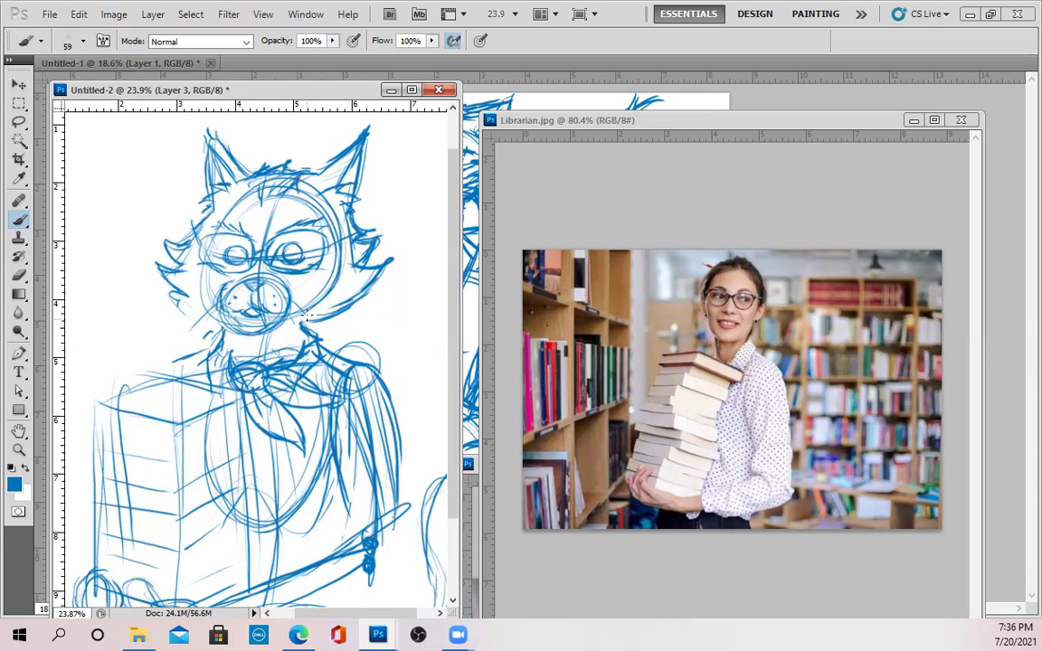
left_click_drag(155, 263, 197, 294)
mouse_move(308, 214)
left_mouse_down()
mouse_move(327, 207)
mouse_move(349, 233)
left_mouse_up()
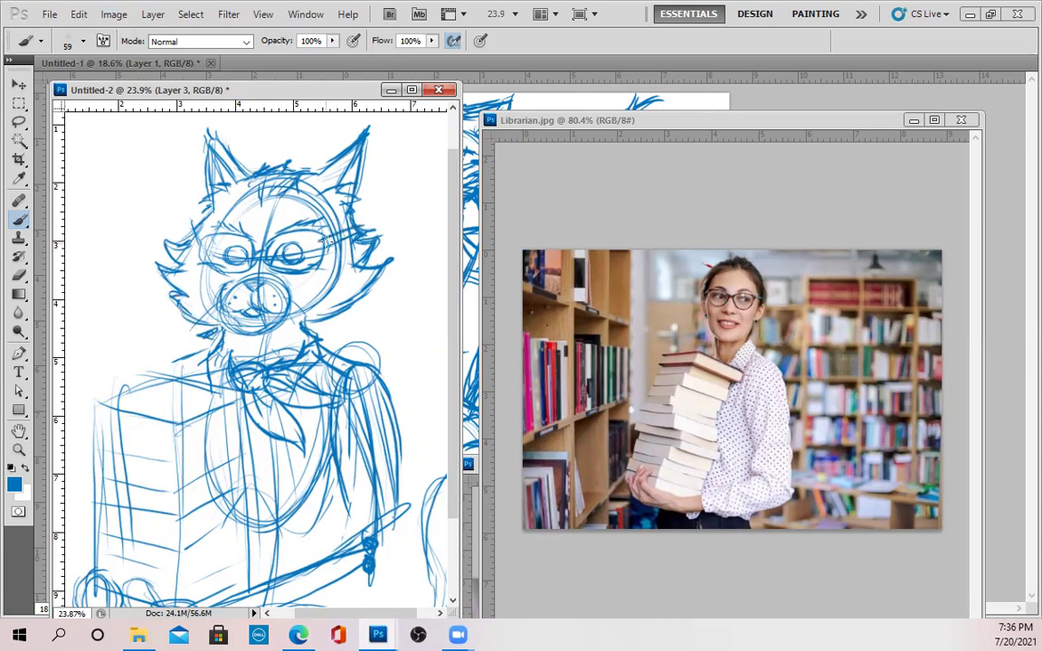
mouse_move(205, 240)
left_mouse_down()
mouse_move(182, 226)
mouse_move(222, 215)
mouse_move(244, 237)
mouse_move(230, 233)
mouse_move(219, 248)
mouse_move(250, 213)
mouse_move(277, 210)
left_mouse_up()
mouse_move(274, 237)
left_mouse_down()
mouse_move(308, 235)
mouse_move(295, 213)
mouse_move(284, 236)
left_mouse_up()
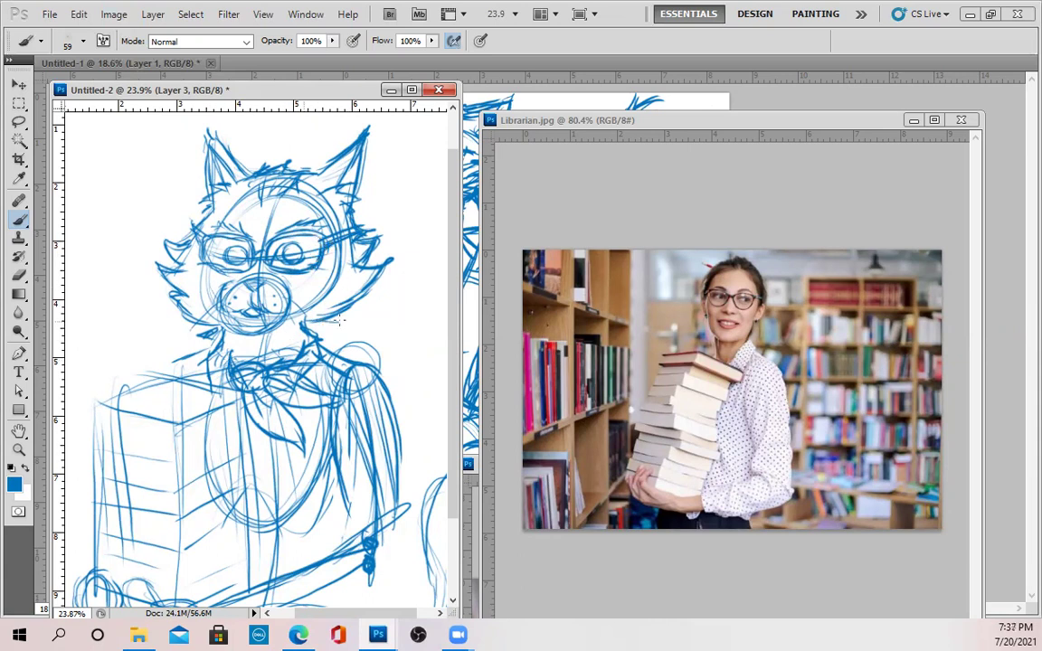
Step: Reinforce both shoulder slopes, and strengthen the upper arm's sleeve contours and folds down to the elbow
mouse_move(222, 326)
left_mouse_down()
mouse_move(193, 328)
mouse_move(205, 340)
mouse_move(171, 370)
left_mouse_up()
mouse_move(402, 358)
left_mouse_down()
mouse_move(399, 262)
mouse_move(365, 259)
mouse_move(326, 344)
mouse_move(320, 392)
left_mouse_up()
left_click_drag(295, 356, 316, 430)
mouse_move(299, 381)
left_mouse_down()
mouse_move(314, 431)
mouse_move(293, 431)
left_mouse_up()
left_click_drag(321, 362, 294, 435)
mouse_move(327, 317)
left_mouse_down()
mouse_move(314, 418)
mouse_move(302, 430)
mouse_move(353, 467)
mouse_move(311, 489)
left_mouse_up()
left_click_drag(264, 393, 188, 440)
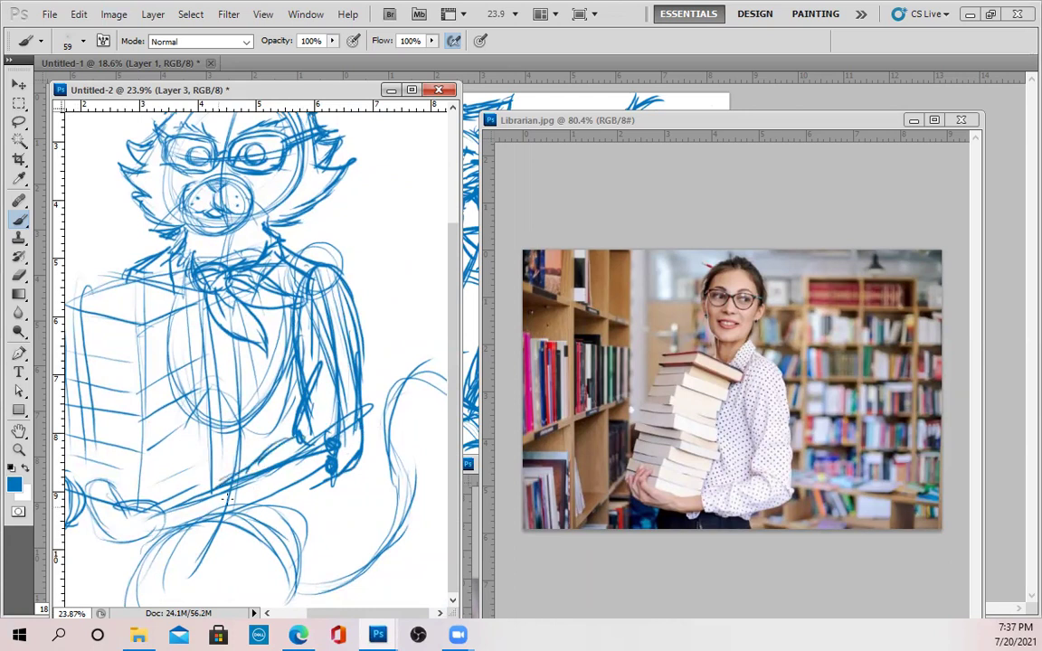
left_click_drag(297, 328, 287, 391)
Step: Outline the bent elbow and forearm with a cuff at the wrist, and define the fingers of both hands under the books
scroll(316, 384, "down", 2)
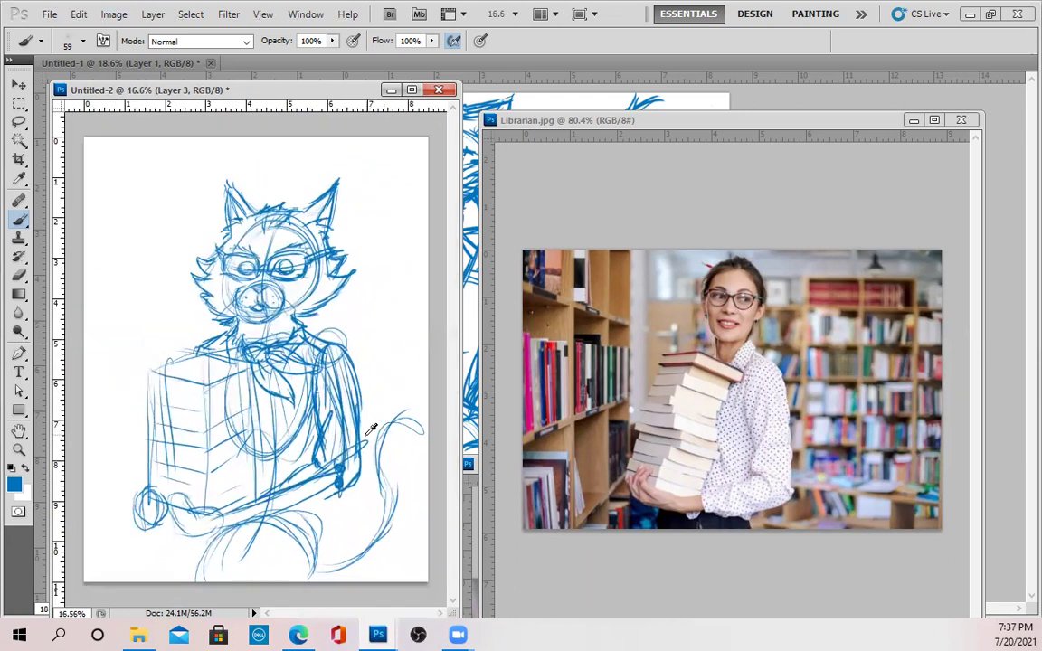
scroll(357, 423, "up", 1)
mouse_move(322, 451)
left_mouse_down()
mouse_move(306, 468)
mouse_move(320, 466)
left_mouse_up()
mouse_move(337, 425)
left_mouse_down()
mouse_move(323, 467)
mouse_move(281, 481)
mouse_move(275, 541)
mouse_move(290, 497)
left_mouse_up()
left_click_drag(266, 533, 318, 537)
mouse_move(231, 527)
left_mouse_down()
mouse_move(255, 515)
mouse_move(245, 550)
mouse_move(273, 544)
mouse_move(267, 510)
mouse_move(201, 532)
mouse_move(182, 514)
mouse_move(163, 516)
mouse_move(166, 533)
mouse_move(152, 511)
mouse_move(149, 543)
mouse_move(168, 561)
mouse_move(211, 552)
left_mouse_up()
mouse_move(155, 518)
left_mouse_down()
mouse_move(181, 508)
mouse_move(162, 513)
mouse_move(165, 499)
mouse_move(142, 517)
mouse_move(149, 511)
mouse_move(132, 502)
mouse_move(103, 531)
mouse_move(122, 506)
mouse_move(116, 529)
mouse_move(134, 504)
mouse_move(131, 543)
mouse_move(138, 536)
mouse_move(101, 538)
mouse_move(144, 548)
left_mouse_up()
Step: Define the upper books of the stack with rounded spines, a clear top cover and page lines on the side
mouse_move(131, 372)
left_mouse_down()
mouse_move(125, 405)
mouse_move(144, 362)
mouse_move(185, 355)
left_mouse_up()
mouse_move(186, 407)
left_mouse_down()
mouse_move(239, 376)
mouse_move(242, 394)
left_mouse_up()
mouse_move(164, 373)
left_mouse_down()
mouse_move(222, 354)
mouse_move(118, 373)
mouse_move(175, 367)
mouse_move(134, 375)
mouse_move(197, 346)
mouse_move(247, 373)
left_mouse_up()
mouse_move(127, 408)
left_mouse_down()
mouse_move(149, 438)
mouse_move(195, 437)
left_mouse_up()
mouse_move(188, 418)
left_mouse_down()
mouse_move(235, 403)
mouse_move(255, 411)
left_mouse_up()
mouse_move(192, 440)
left_mouse_down()
mouse_move(253, 417)
mouse_move(163, 448)
mouse_move(145, 441)
mouse_move(132, 461)
mouse_move(129, 438)
mouse_move(125, 446)
mouse_move(135, 459)
mouse_move(200, 462)
mouse_move(188, 445)
mouse_move(240, 434)
left_mouse_up()
left_click_drag(195, 456, 229, 445)
left_click_drag(213, 389, 239, 380)
left_click_drag(125, 381, 186, 374)
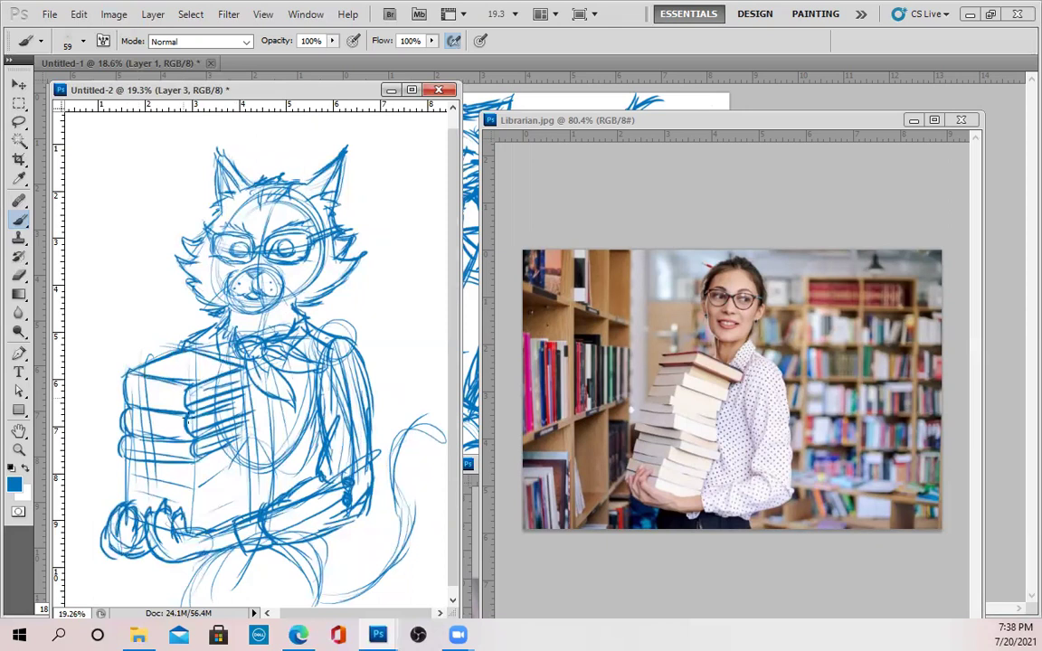
Step: Outline the remaining books down to the hands, adding page lines along their sides and shading strokes on the spines
mouse_move(128, 458)
left_mouse_down()
mouse_move(125, 488)
mouse_move(206, 482)
mouse_move(196, 479)
mouse_move(255, 441)
left_mouse_up()
left_click_drag(196, 479, 246, 462)
mouse_move(134, 489)
left_mouse_down()
mouse_move(125, 498)
mouse_move(195, 502)
mouse_move(185, 496)
mouse_move(200, 507)
mouse_move(190, 508)
mouse_move(246, 475)
left_mouse_up()
left_click_drag(199, 488, 245, 471)
mouse_move(201, 503)
left_mouse_down()
mouse_move(245, 489)
mouse_move(181, 519)
mouse_move(195, 523)
mouse_move(253, 501)
left_mouse_up()
left_click_drag(195, 525, 240, 512)
left_click_drag(206, 469, 244, 456)
left_click_drag(204, 473, 239, 461)
left_click_drag(143, 458, 202, 457)
left_click_drag(139, 342, 134, 414)
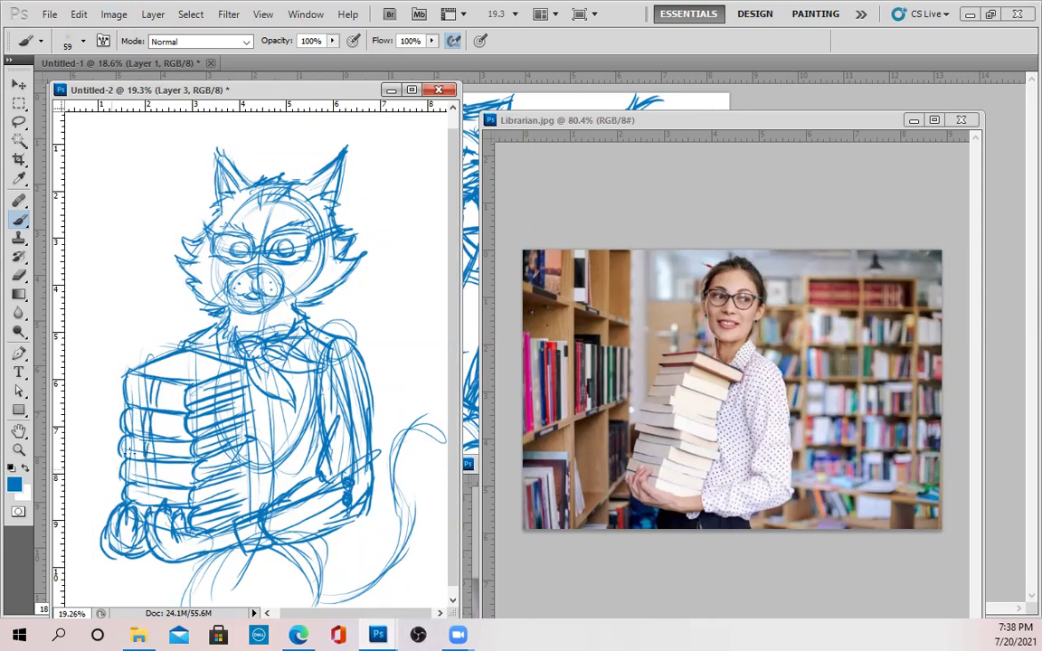
left_click_drag(141, 461, 145, 484)
left_click_drag(147, 466, 151, 487)
Step: Sketch the chest contour and the waist below the forearm, and draw the hips and legs down to the page's bottom edge
mouse_move(263, 435)
left_mouse_down()
mouse_move(287, 441)
mouse_move(312, 425)
left_mouse_up()
left_click_drag(317, 378, 306, 423)
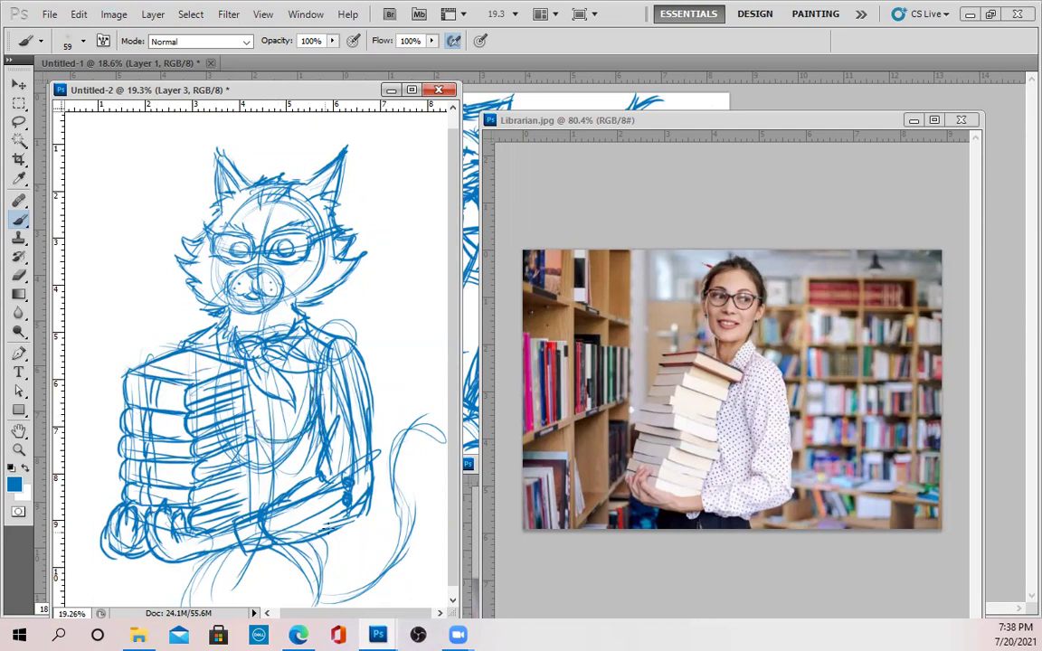
mouse_move(284, 540)
left_mouse_down()
mouse_move(329, 549)
mouse_move(341, 533)
left_mouse_up()
mouse_move(311, 472)
left_mouse_down()
mouse_move(302, 514)
mouse_move(333, 566)
mouse_move(363, 537)
mouse_move(349, 604)
left_mouse_up()
mouse_move(195, 554)
left_mouse_down()
mouse_move(180, 606)
mouse_move(227, 560)
mouse_move(245, 605)
left_mouse_up()
mouse_move(224, 566)
left_mouse_down()
mouse_move(242, 604)
mouse_move(265, 606)
left_mouse_up()
left_click_drag(296, 581, 271, 606)
left_click(268, 613)
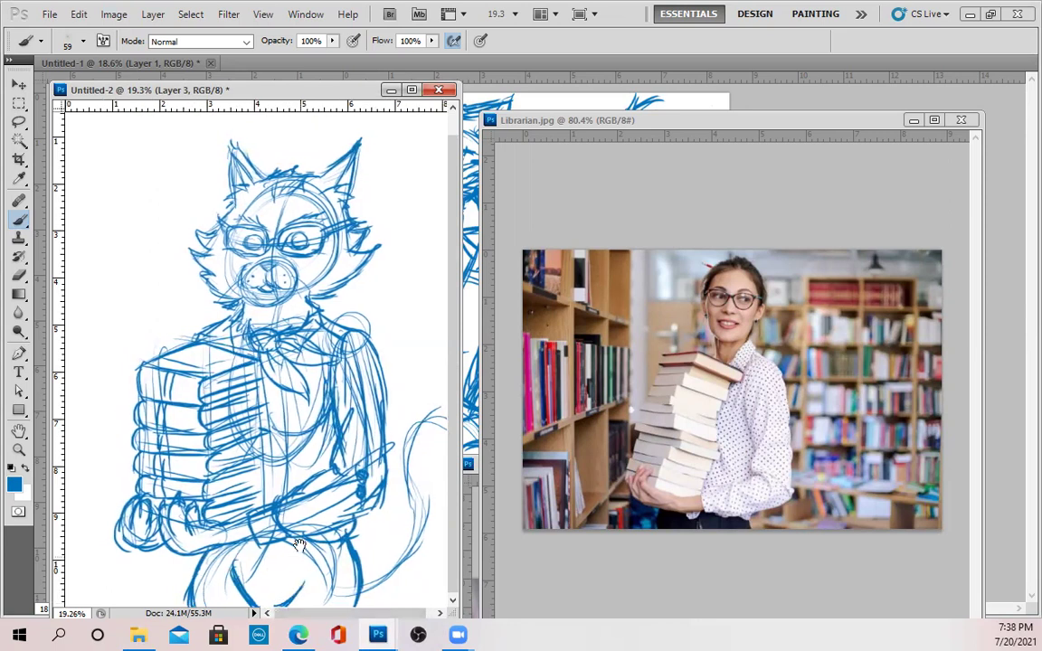
Step: Reinforce the outer hip contours, and thicken the tail's lower curve where it leaves the body
left_click_drag(298, 545, 296, 543)
mouse_move(360, 581)
left_mouse_down()
mouse_move(394, 564)
mouse_move(417, 520)
left_mouse_up()
left_click_drag(329, 542, 345, 596)
left_click_drag(331, 542, 332, 606)
left_click_drag(207, 554, 182, 606)
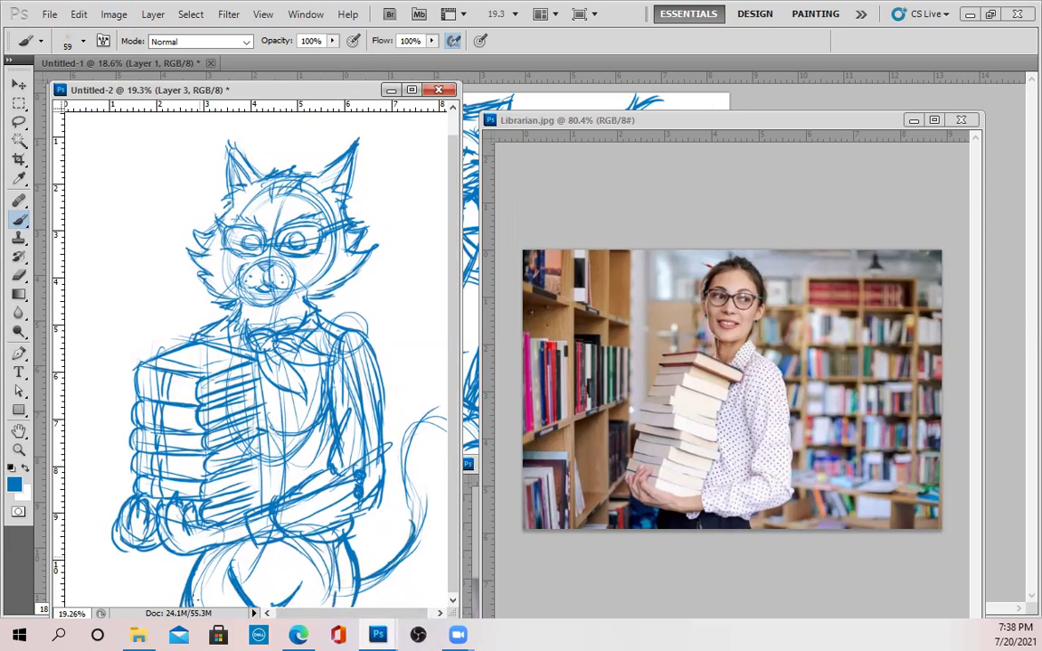
Step: Build up the tail's full thickness and curl its tip, and add fur strokes to the cheek and ear
left_click_drag(294, 423, 292, 428)
mouse_move(410, 505)
left_mouse_down()
mouse_move(396, 462)
mouse_move(437, 412)
left_mouse_up()
mouse_move(422, 514)
left_mouse_down()
mouse_move(412, 463)
mouse_move(424, 446)
mouse_move(434, 466)
mouse_move(443, 457)
left_mouse_up()
left_click_drag(436, 418, 444, 445)
mouse_move(403, 460)
left_mouse_down()
mouse_move(400, 492)
mouse_move(428, 539)
mouse_move(366, 596)
left_mouse_up()
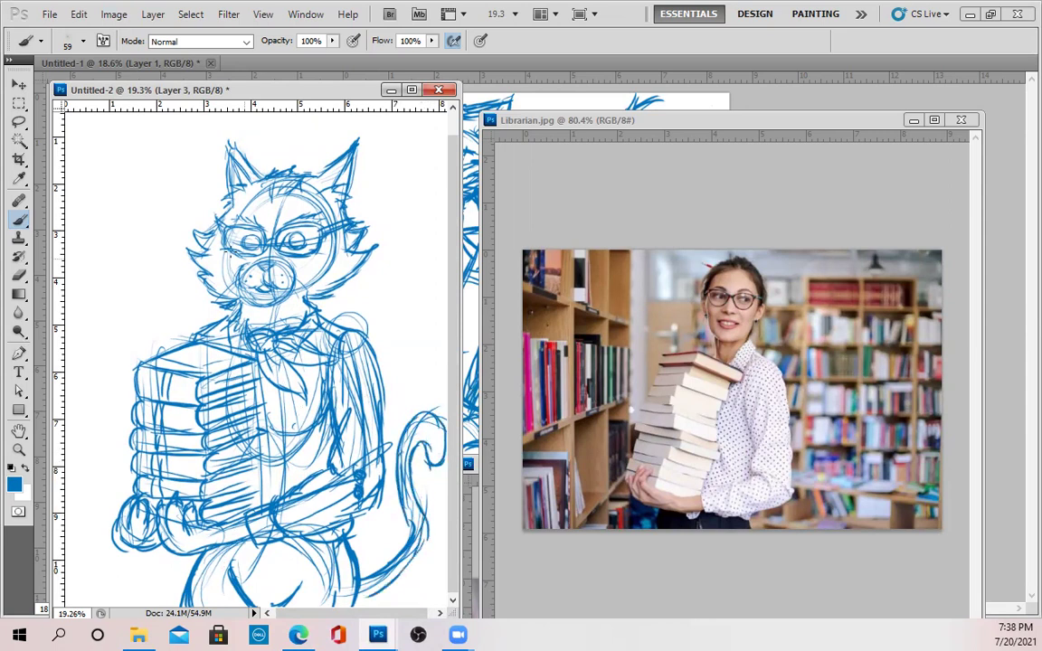
left_click_drag(181, 213, 177, 231)
left_click_drag(335, 220, 313, 259)
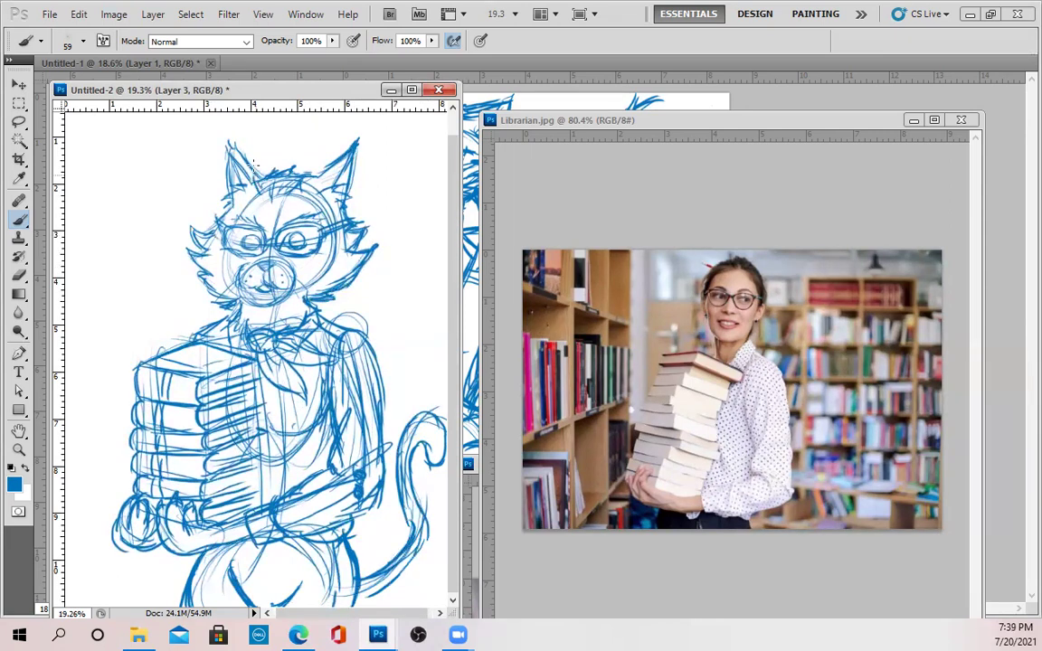
Step: Fade the finished blue sketch to a light underdrawing by lowering its layer opacity
scroll(329, 142, "down", 2)
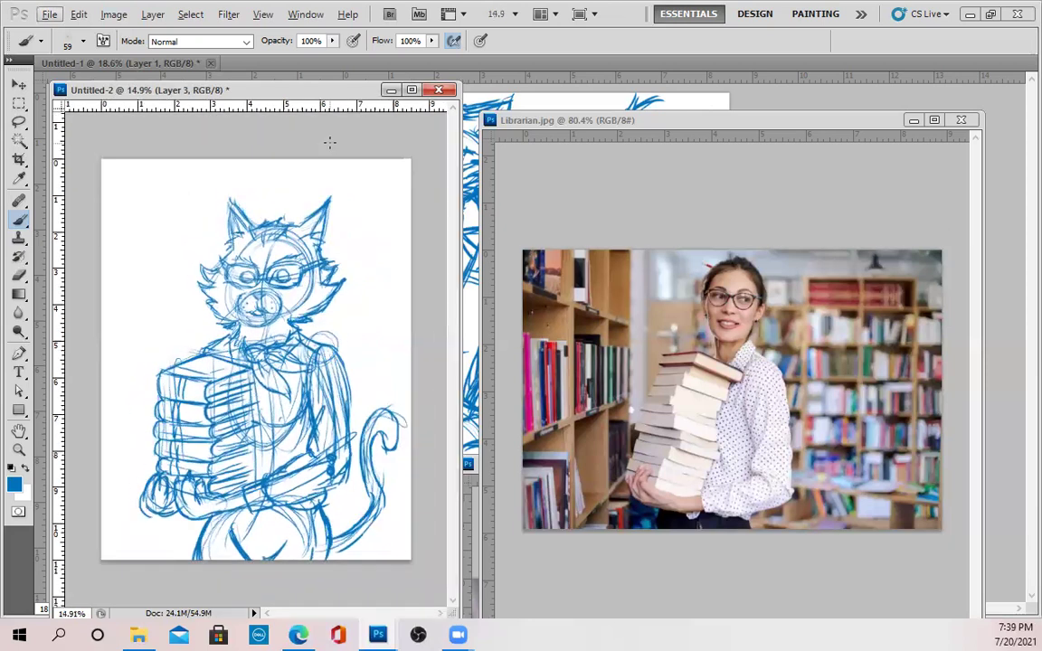
scroll(329, 142, "up", 1)
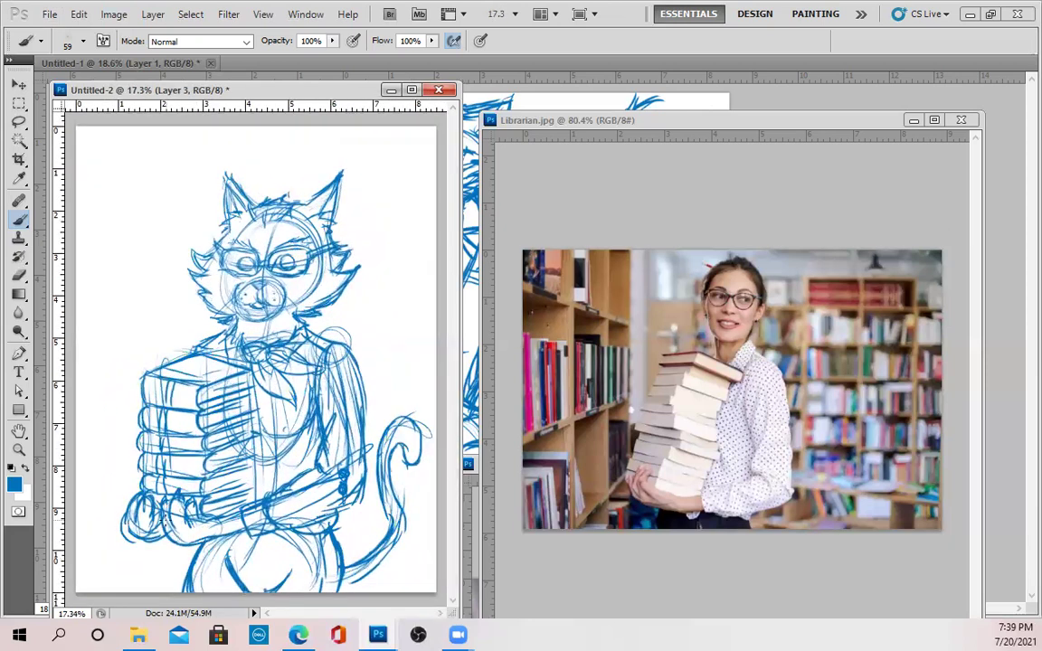
scroll(166, 522, "down", 1)
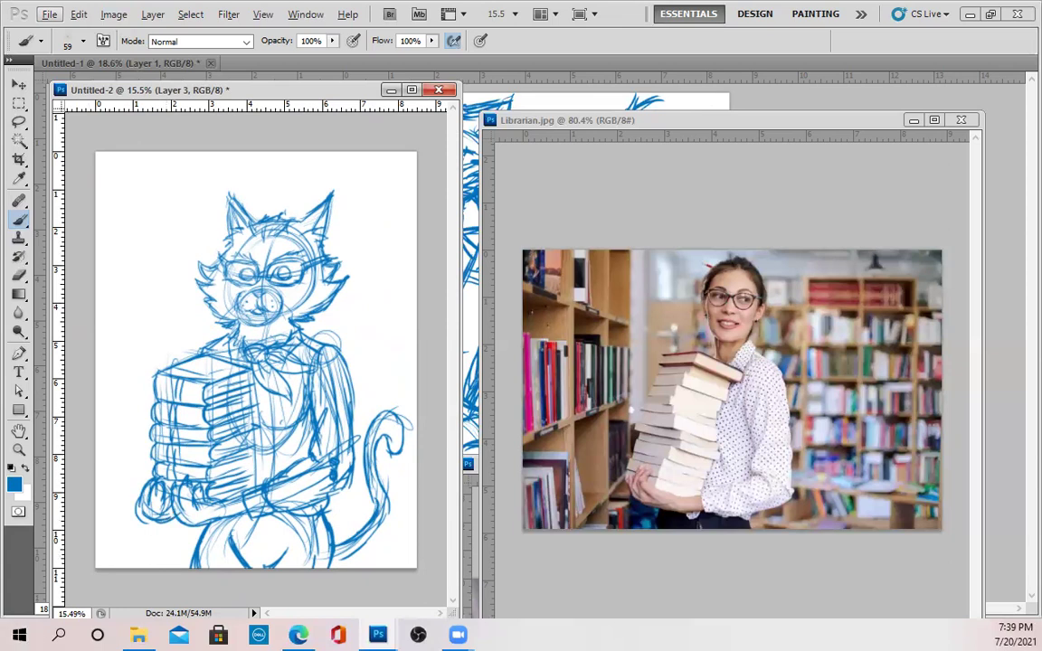
key("ctrl+shift+alt+n")
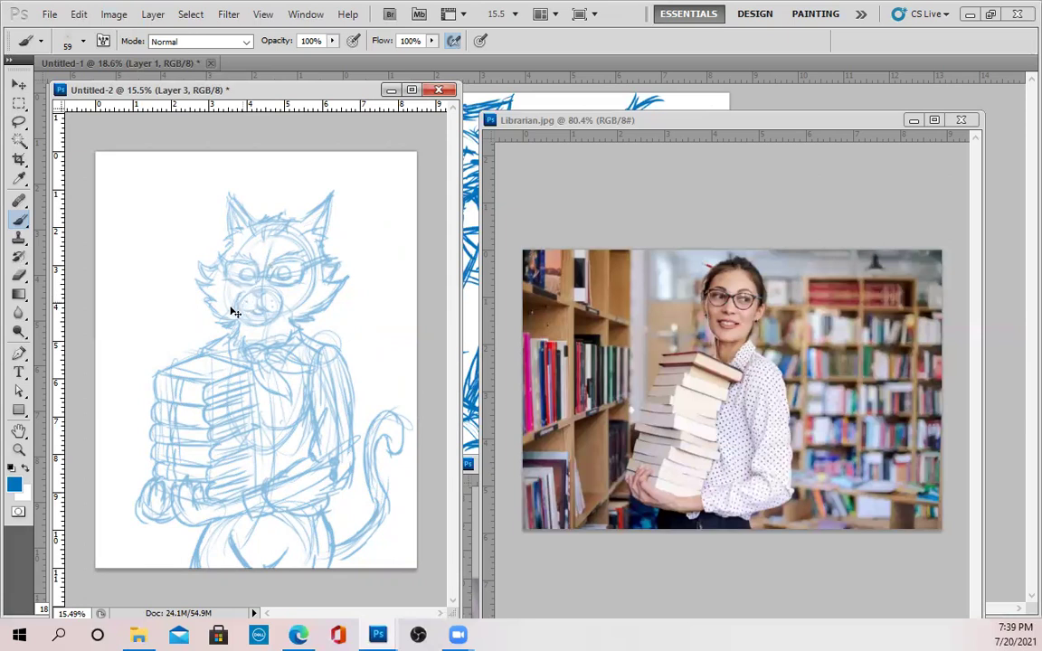
Step: Rotate the faded sketch 3.90° clockwise and a further 1.74°, reposition it on the page, and add a new layer for drawing
key("ctrl+t")
left_click_drag(249, 170, 264, 168)
left_click_drag(282, 269, 276, 278)
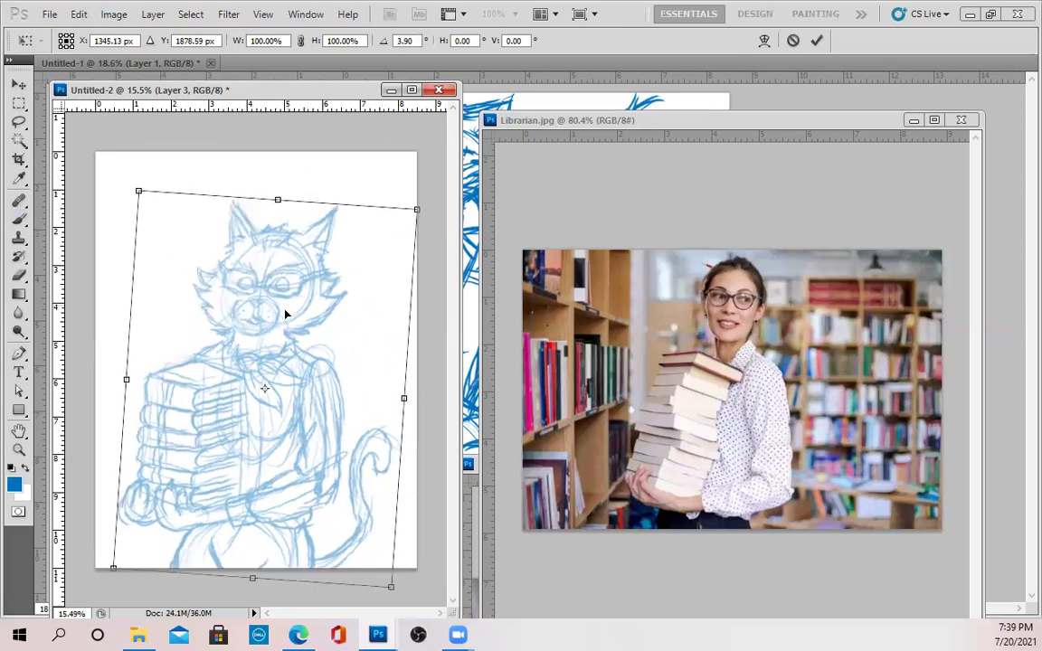
key("Return")
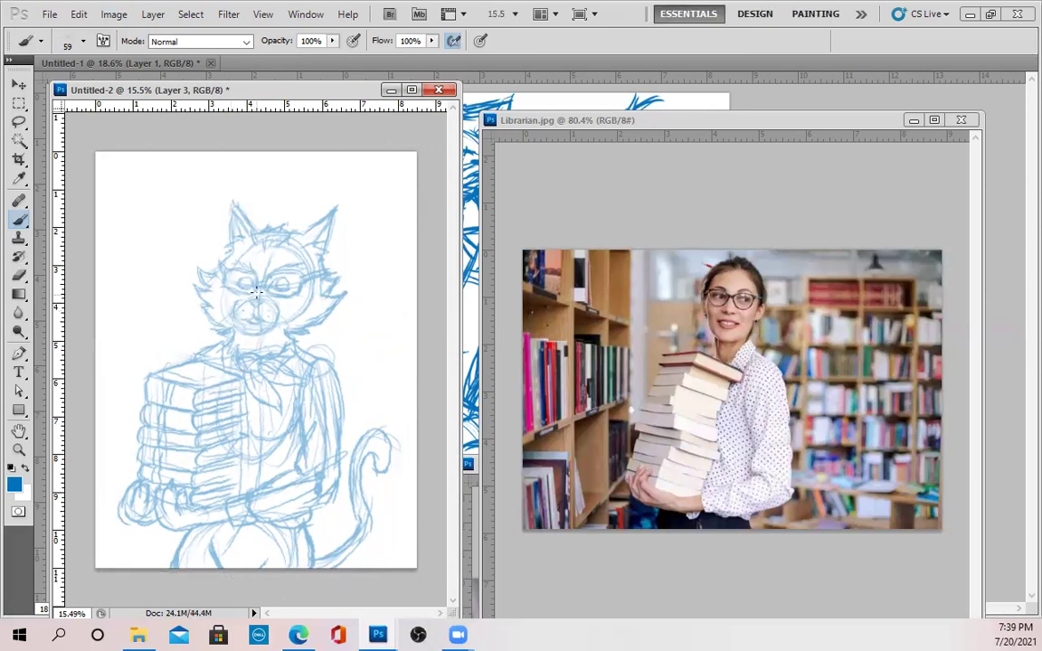
left_click_drag(248, 149, 255, 151)
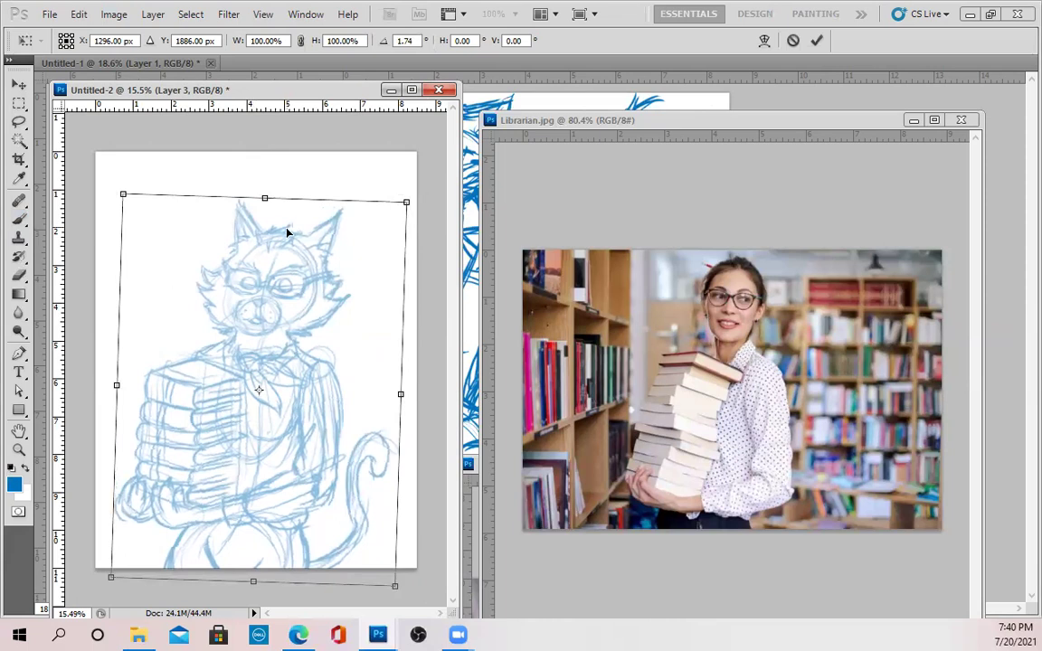
key("b")
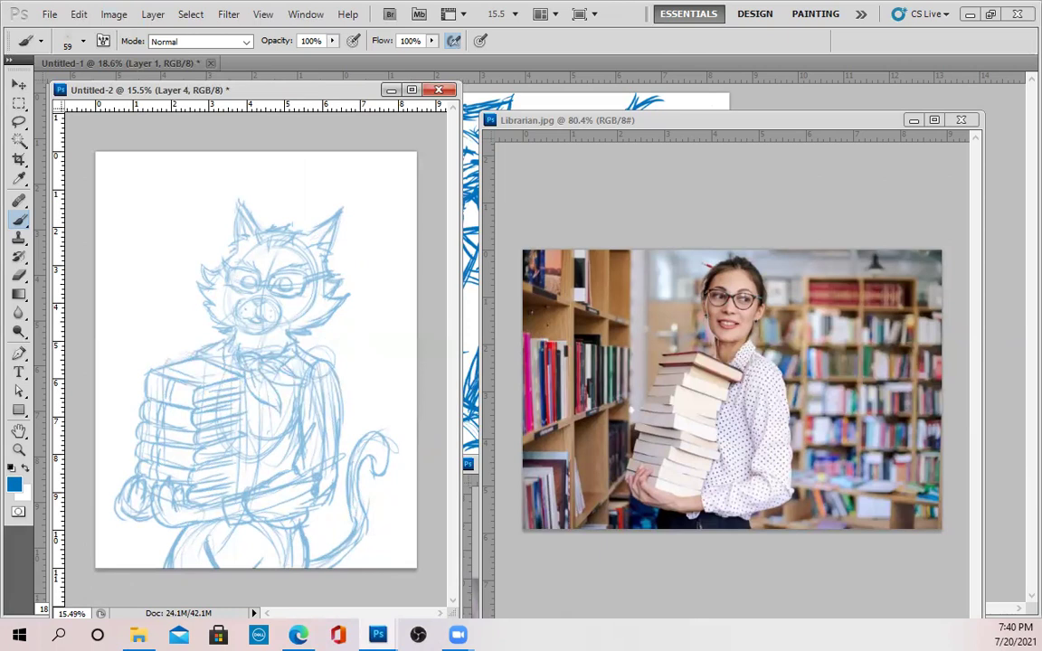
Step: Ink the glasses' bridge, the right-hand lens frame and the upper eye line inside it over the faded sketch in default black
key("d")
scroll(268, 324, "down", 1)
scroll(307, 242, "up", 4)
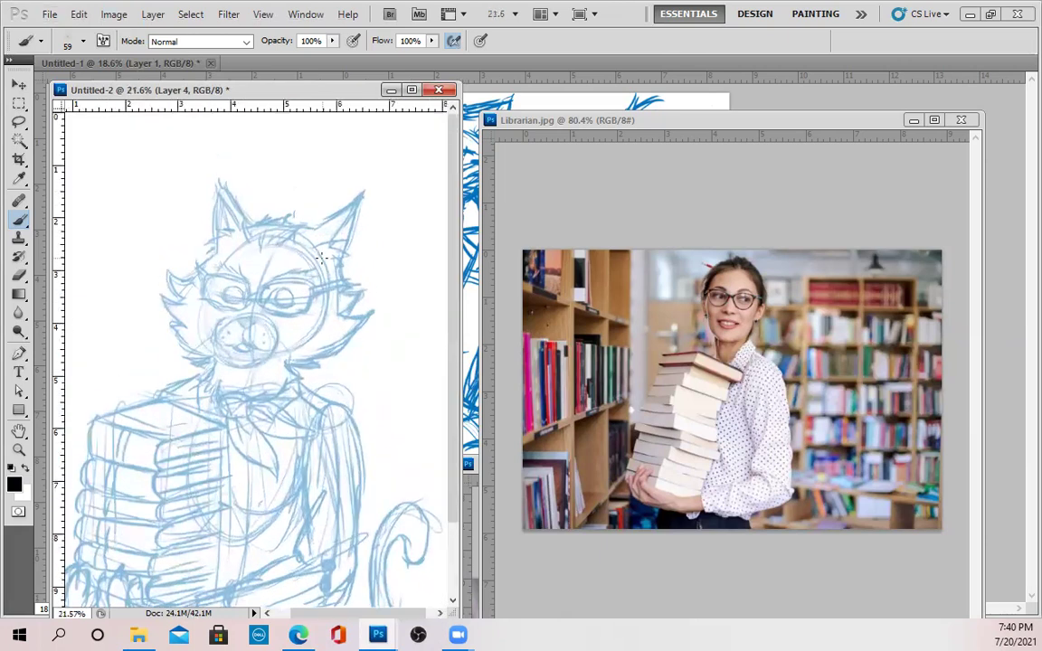
scroll(321, 259, "up", 3)
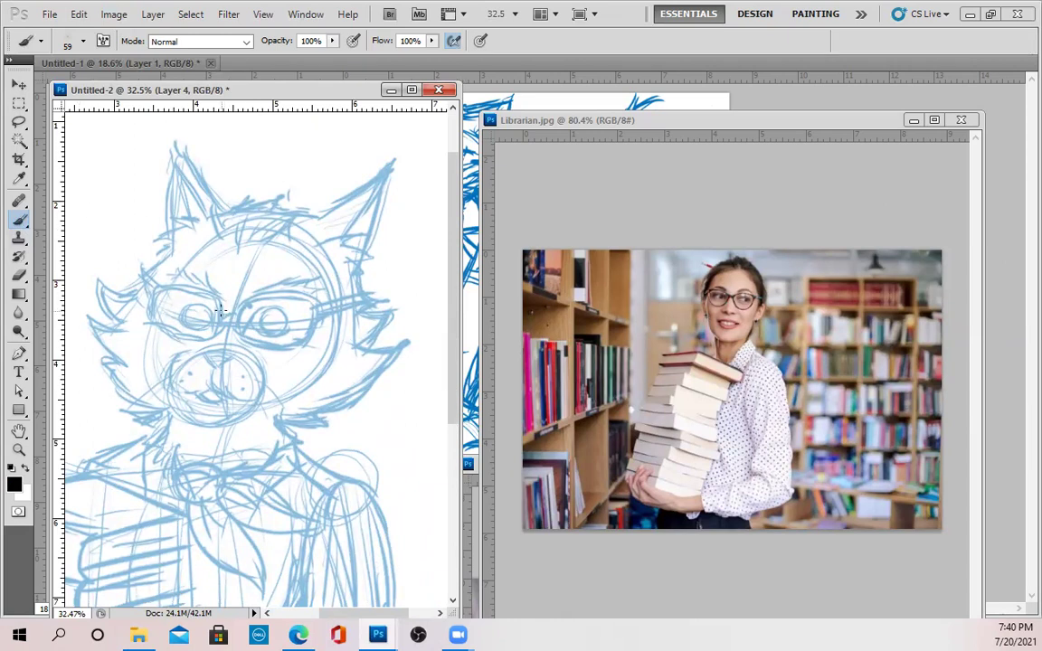
mouse_move(221, 311)
left_mouse_down()
mouse_move(238, 317)
mouse_move(249, 299)
left_mouse_up()
left_click_drag(242, 304, 315, 297)
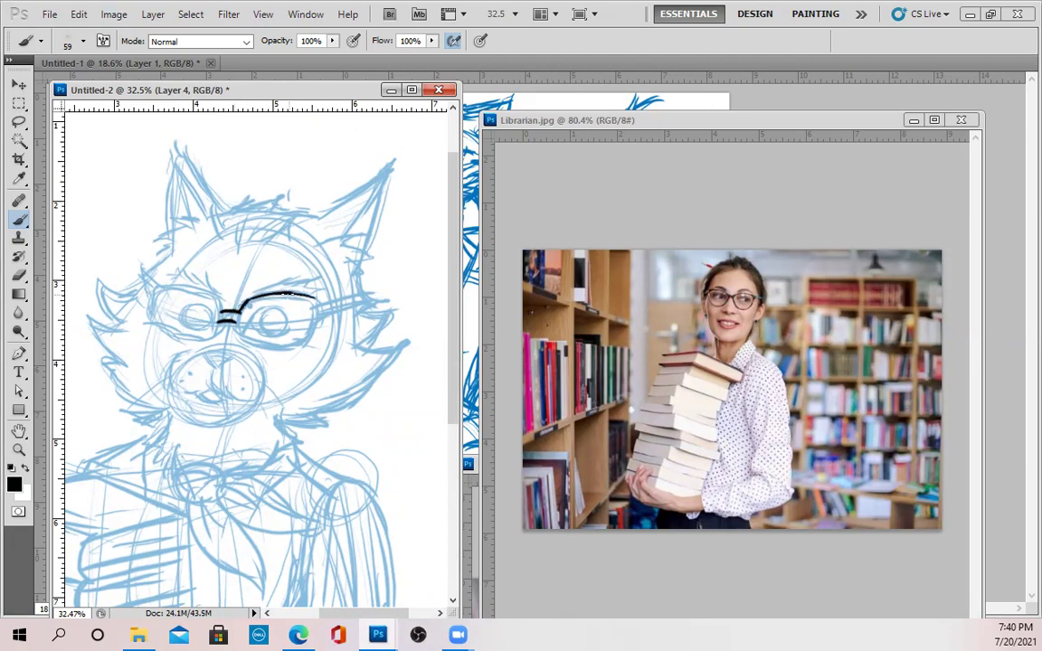
mouse_move(236, 324)
left_mouse_down()
mouse_move(287, 345)
mouse_move(269, 337)
mouse_move(301, 341)
mouse_move(281, 337)
mouse_move(309, 333)
mouse_move(303, 340)
mouse_move(327, 313)
left_mouse_up()
mouse_move(254, 305)
left_mouse_down()
mouse_move(242, 323)
mouse_move(264, 295)
mouse_move(280, 294)
mouse_move(309, 306)
mouse_move(309, 322)
mouse_move(302, 332)
mouse_move(249, 331)
mouse_move(299, 330)
mouse_move(268, 311)
left_mouse_up()
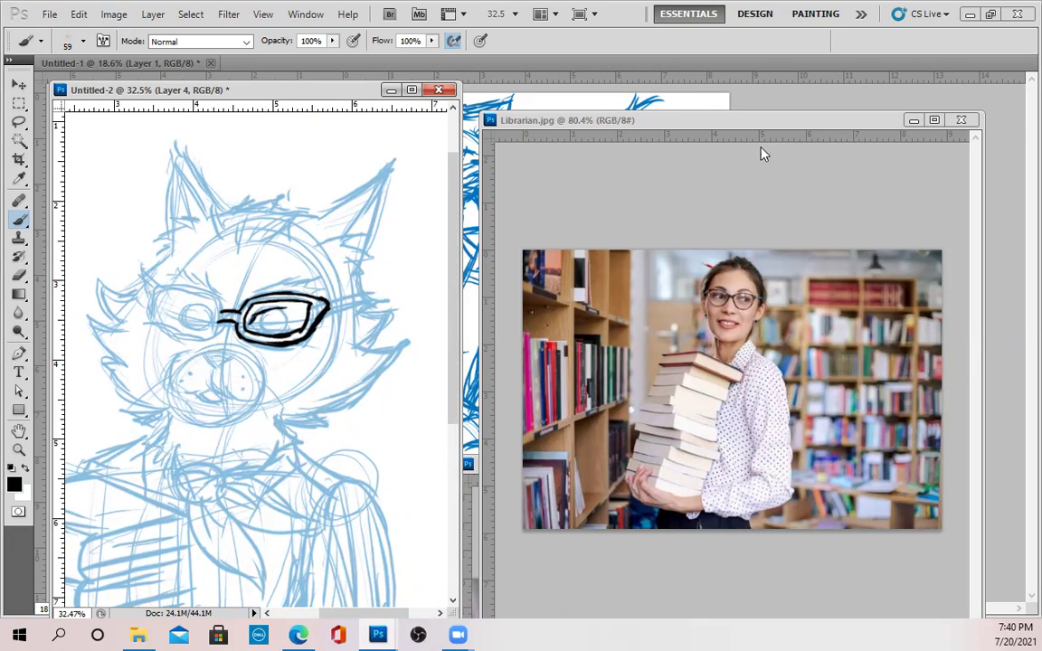
Step: Bring the FEMALE CAT.jpg reference into view beside the drawing in front of the librarian photo, and return to the character canvas
mouse_move(783, 129)
left_mouse_down()
mouse_move(788, 387)
mouse_move(824, 191)
left_mouse_up()
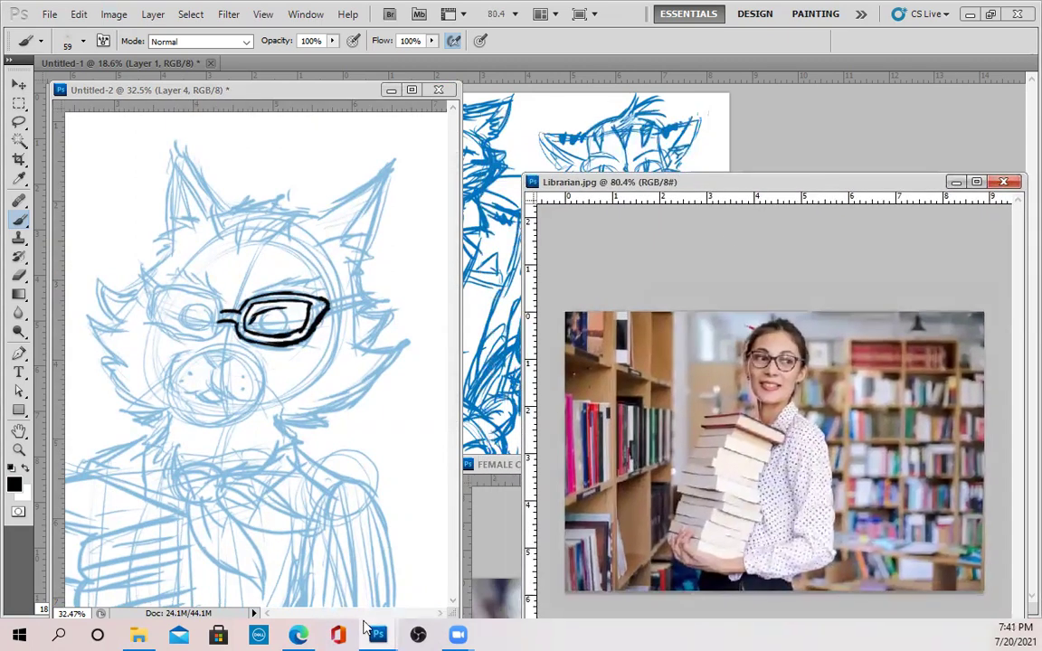
mouse_move(378, 634)
left_click(457, 543)
left_click_drag(687, 464, 689, 160)
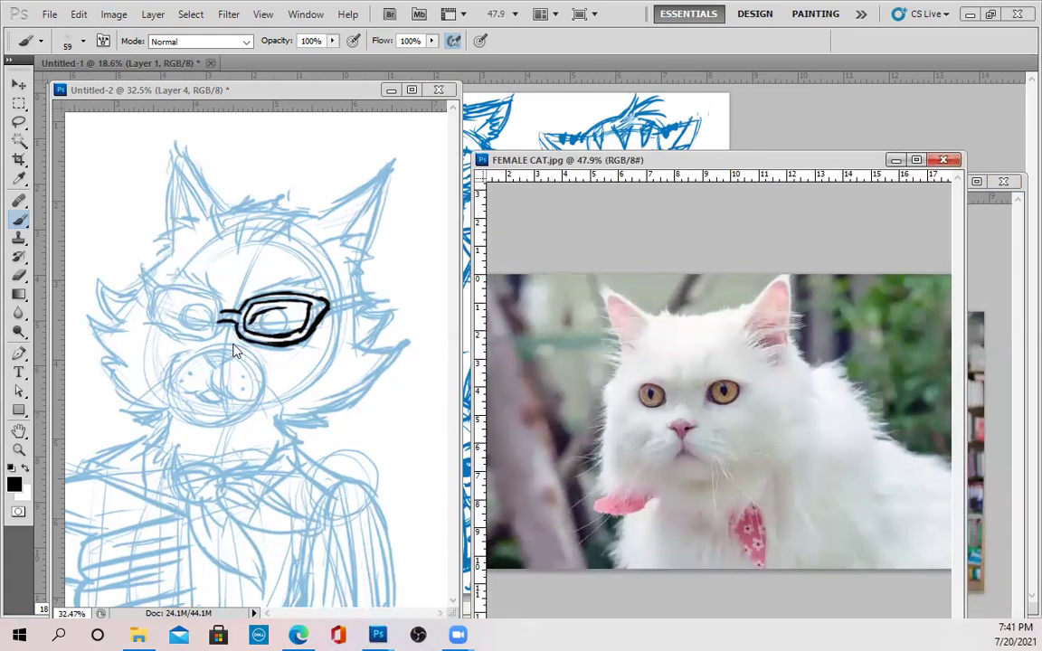
left_click(252, 323)
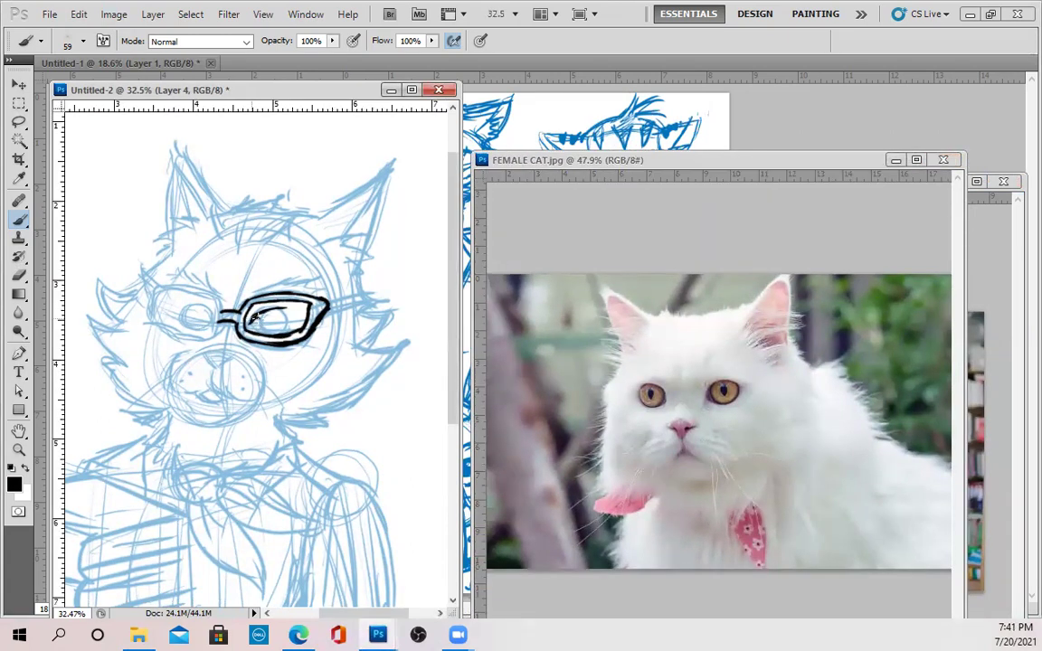
Step: Ink the pupils and outlines of both eyes, the second lens frame, and furry brows above the glasses
mouse_move(253, 318)
left_mouse_down()
mouse_move(273, 324)
mouse_move(288, 309)
mouse_move(279, 321)
mouse_move(260, 313)
mouse_move(311, 300)
mouse_move(268, 313)
left_mouse_up()
left_click_drag(195, 304, 207, 321)
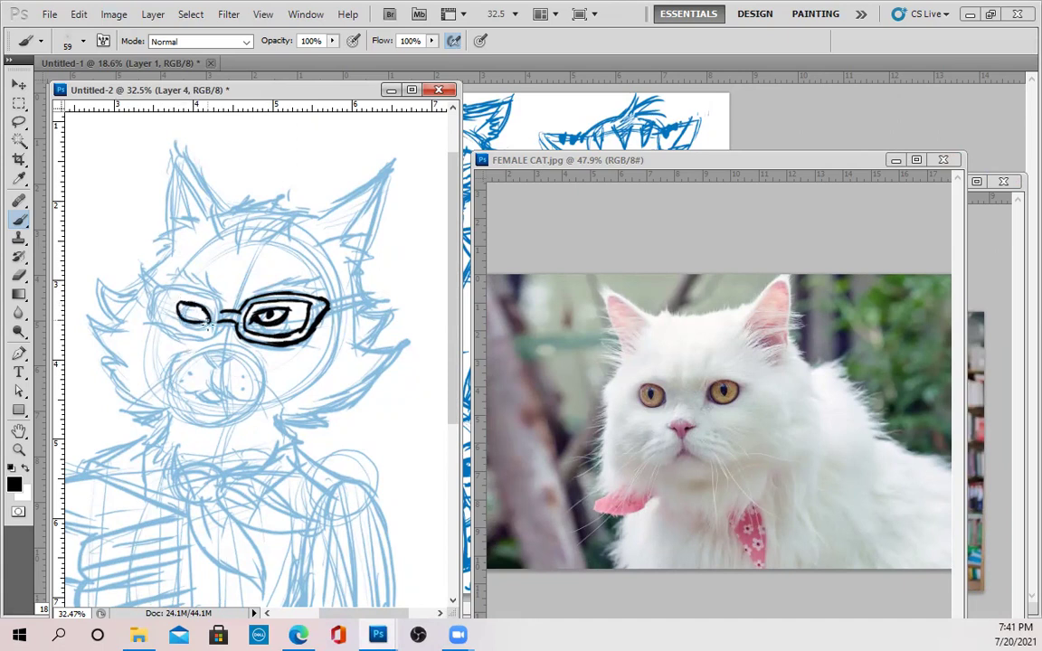
mouse_move(187, 304)
left_mouse_down()
mouse_move(193, 312)
mouse_move(209, 290)
mouse_move(160, 278)
mouse_move(147, 287)
mouse_move(163, 331)
mouse_move(205, 335)
mouse_move(217, 319)
mouse_move(199, 286)
mouse_move(168, 282)
mouse_move(153, 295)
mouse_move(159, 311)
mouse_move(156, 295)
mouse_move(181, 302)
mouse_move(189, 285)
mouse_move(208, 293)
mouse_move(205, 277)
mouse_move(165, 264)
mouse_move(137, 272)
left_mouse_up()
mouse_move(220, 285)
left_mouse_down()
mouse_move(213, 274)
mouse_move(336, 282)
mouse_move(324, 294)
left_mouse_up()
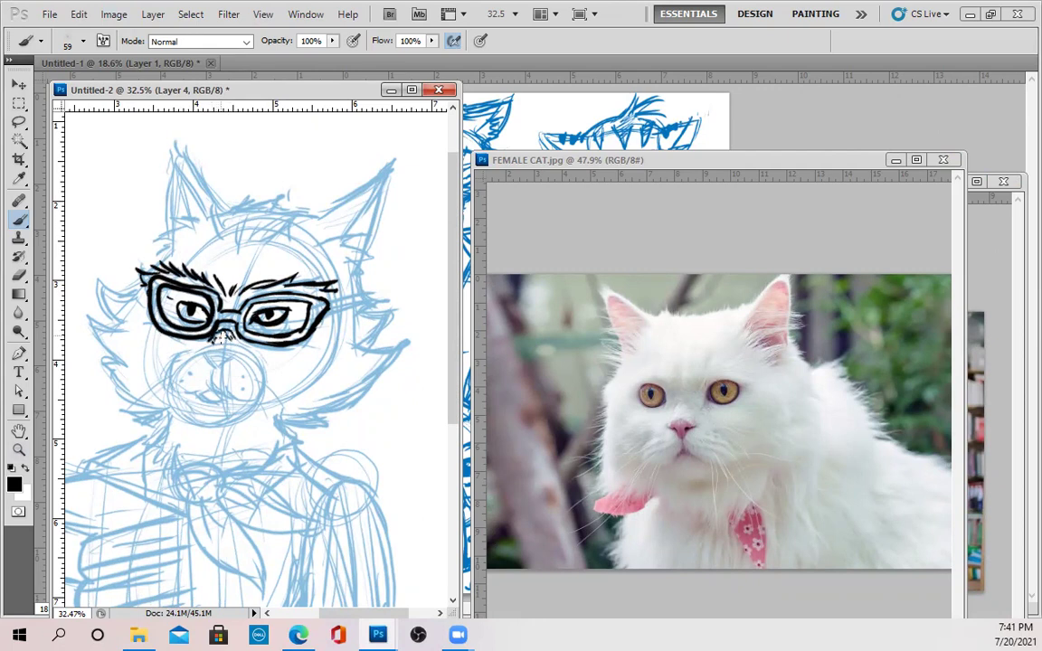
Step: Ink the cat's nose, slightly open mouth, rounded muzzle outline and short-stroked furry chin
mouse_move(209, 353)
left_mouse_down()
mouse_move(230, 354)
mouse_move(203, 357)
mouse_move(214, 360)
left_mouse_up()
mouse_move(219, 354)
left_mouse_down()
mouse_move(207, 390)
mouse_move(186, 393)
mouse_move(243, 399)
left_mouse_up()
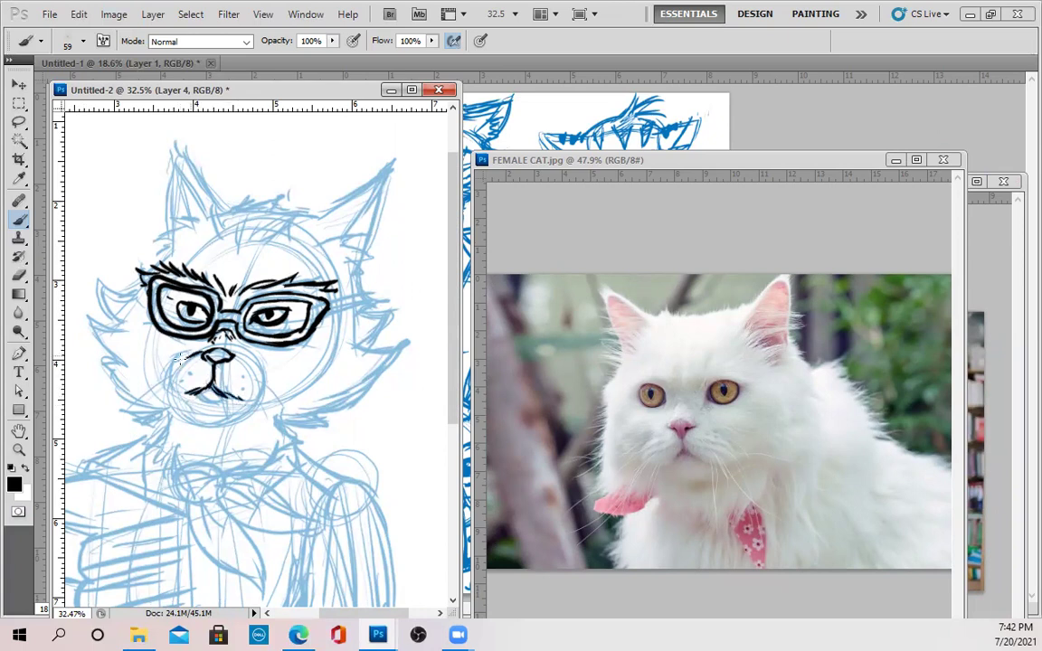
left_click_drag(172, 368, 169, 380)
mouse_move(259, 397)
left_mouse_down()
mouse_move(201, 403)
mouse_move(221, 396)
left_mouse_up()
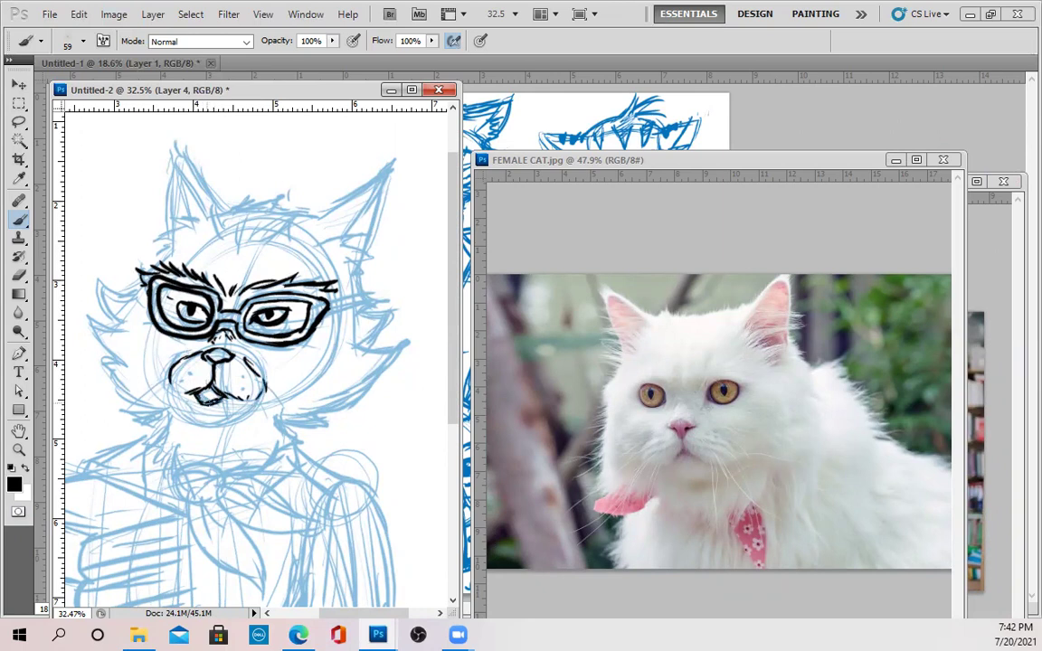
mouse_move(178, 425)
left_mouse_down()
mouse_move(208, 434)
mouse_move(214, 415)
mouse_move(204, 427)
mouse_move(233, 410)
left_mouse_up()
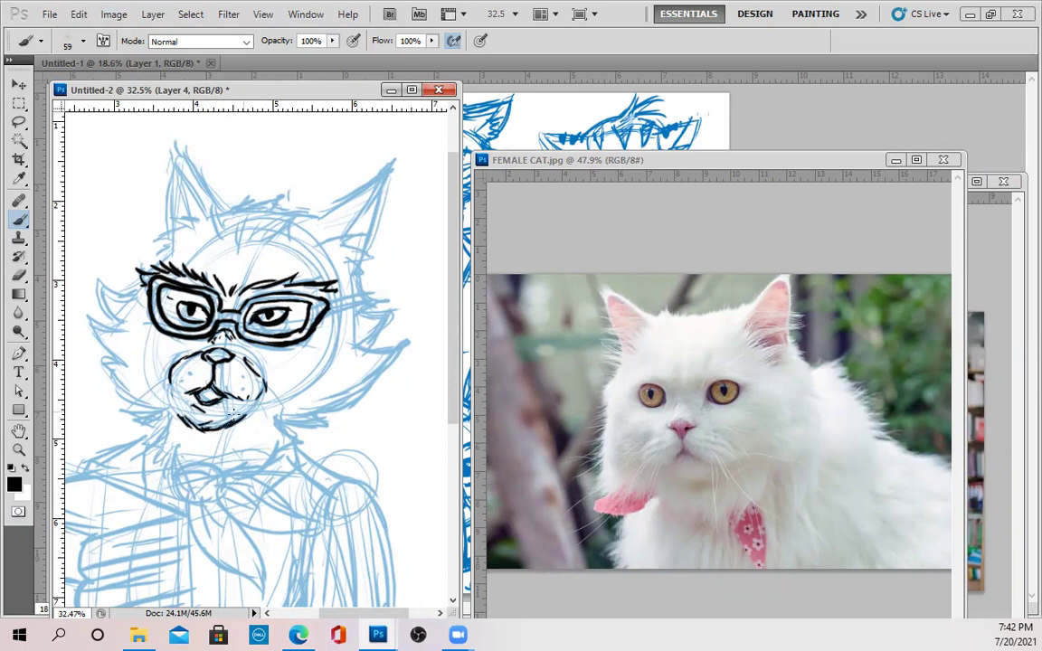
Step: Ink the glasses' side arm, and outline the right-hand ear with inner fur and a dark tip, continuing along the head top
mouse_move(326, 305)
left_mouse_down()
mouse_move(374, 297)
mouse_move(333, 299)
left_mouse_up()
left_click_drag(135, 268, 146, 284)
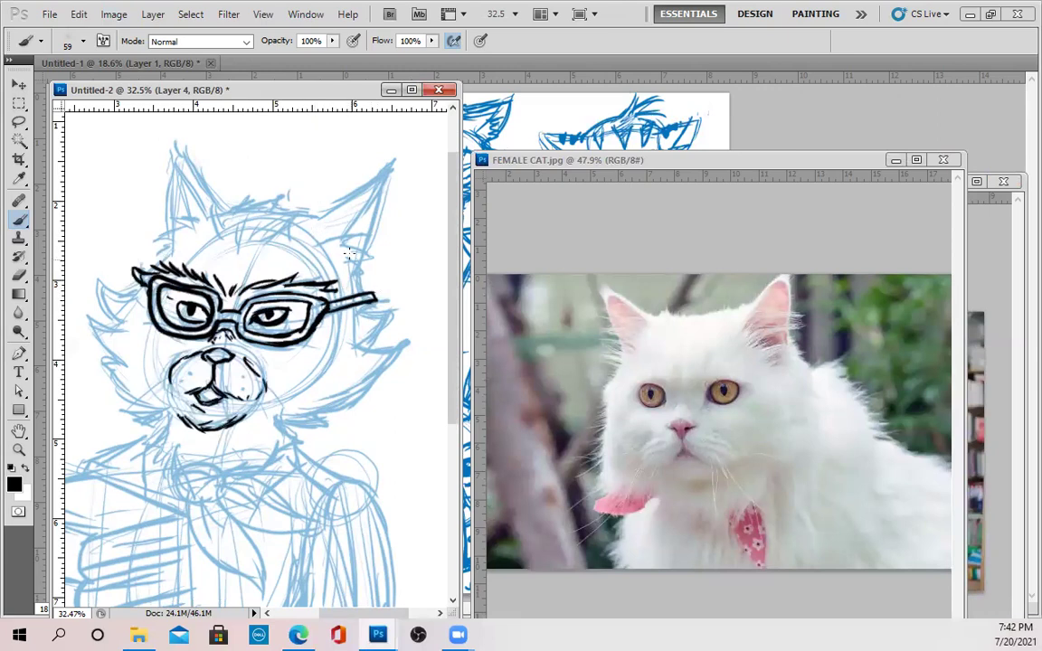
mouse_move(322, 248)
left_mouse_down()
mouse_move(355, 233)
mouse_move(352, 246)
mouse_move(370, 240)
mouse_move(371, 255)
mouse_move(352, 261)
mouse_move(370, 269)
mouse_move(349, 272)
mouse_move(366, 265)
mouse_move(362, 282)
left_mouse_up()
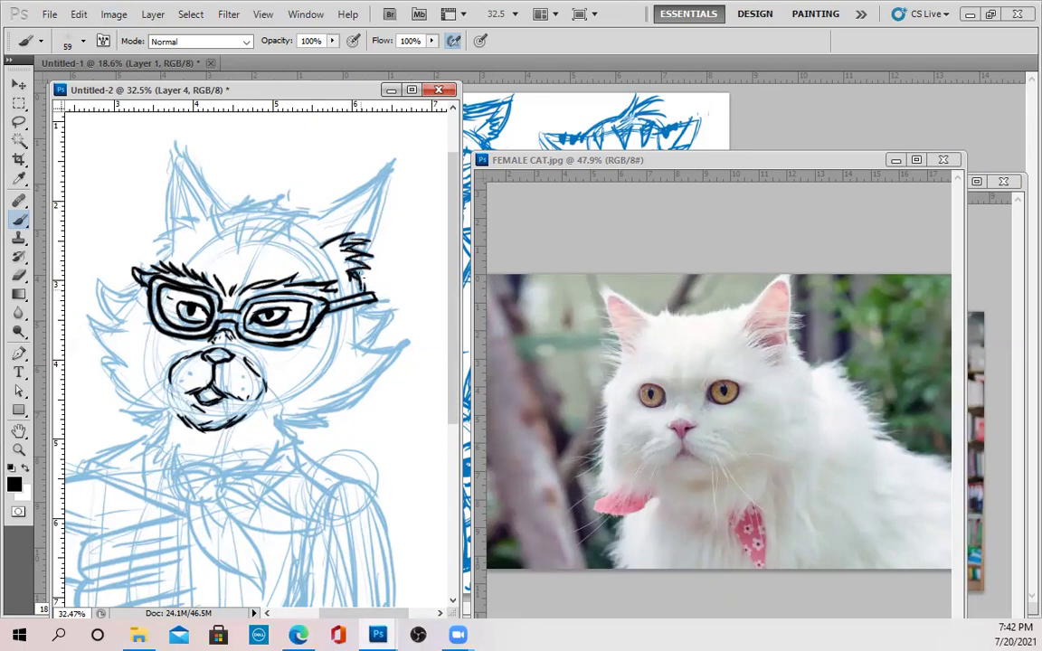
left_click_drag(341, 236, 377, 187)
mouse_move(315, 218)
left_mouse_down()
mouse_move(381, 177)
mouse_move(378, 166)
mouse_move(395, 151)
mouse_move(377, 245)
mouse_move(359, 288)
left_mouse_up()
mouse_move(355, 183)
left_mouse_down()
mouse_move(314, 215)
mouse_move(350, 185)
mouse_move(316, 212)
mouse_move(317, 200)
mouse_move(291, 215)
mouse_move(307, 206)
mouse_move(241, 211)
left_mouse_up()
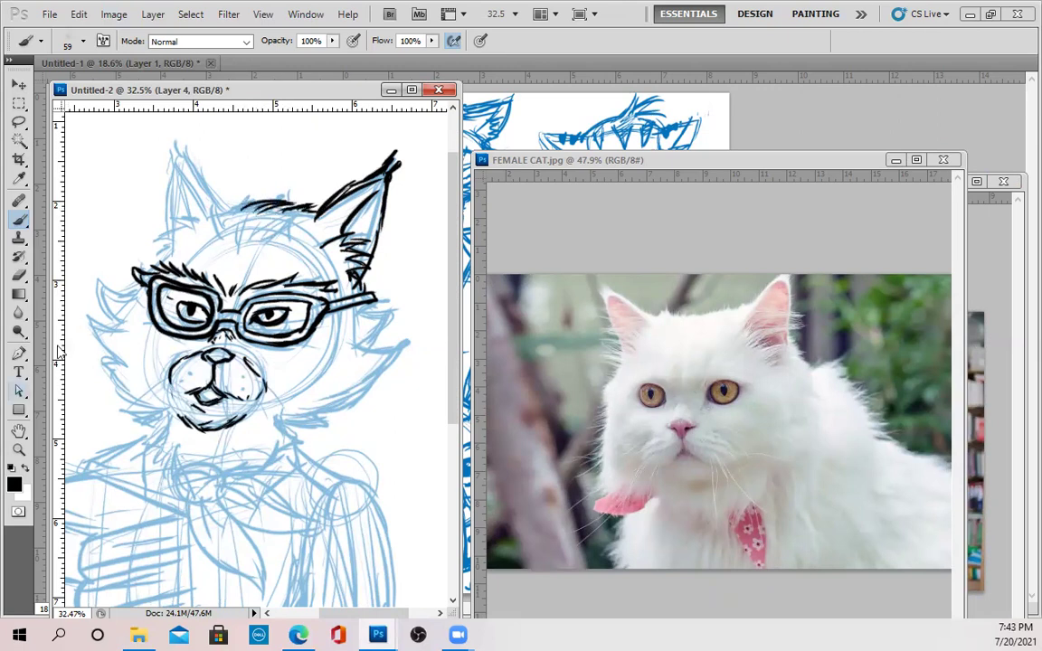
Step: Outline the left-hand ear with fur at its base, and ink the hair tuft over the forehead with a dark spot beside it
mouse_move(186, 215)
left_mouse_down()
mouse_move(153, 241)
mouse_move(206, 215)
mouse_move(181, 165)
mouse_move(193, 172)
mouse_move(185, 146)
mouse_move(208, 195)
left_mouse_up()
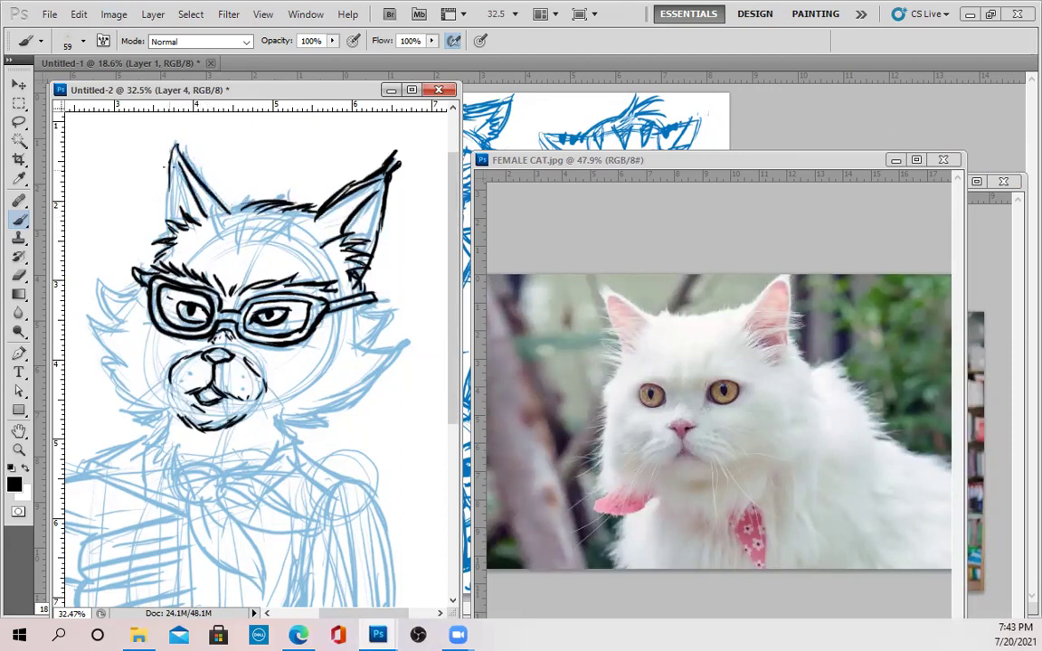
left_click_drag(164, 226, 175, 145)
mouse_move(197, 182)
left_mouse_down()
mouse_move(242, 244)
mouse_move(298, 223)
left_mouse_up()
mouse_move(213, 224)
left_mouse_down()
mouse_move(225, 245)
mouse_move(280, 216)
left_mouse_up()
left_click(302, 233)
Step: Ink the jagged fur of the right-hand cheek down to the jaw, and add fur strokes along both sides of the neck
mouse_move(321, 274)
left_mouse_down()
mouse_move(354, 260)
mouse_move(350, 285)
left_mouse_up()
left_click_drag(360, 304, 396, 304)
mouse_move(395, 312)
left_mouse_down()
mouse_move(369, 342)
mouse_move(411, 339)
mouse_move(394, 369)
mouse_move(339, 410)
mouse_move(313, 413)
mouse_move(334, 424)
mouse_move(293, 421)
mouse_move(333, 425)
mouse_move(289, 427)
mouse_move(297, 438)
mouse_move(273, 444)
mouse_move(266, 461)
left_mouse_up()
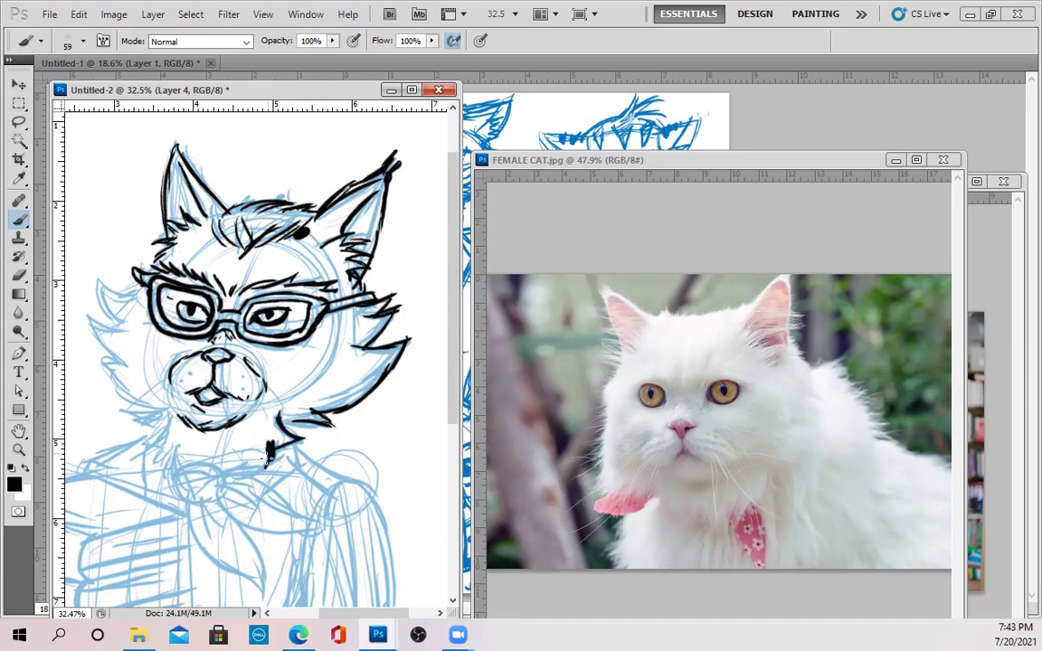
mouse_move(161, 418)
left_mouse_down()
mouse_move(134, 425)
mouse_move(172, 464)
left_mouse_up()
left_click_drag(267, 455, 253, 468)
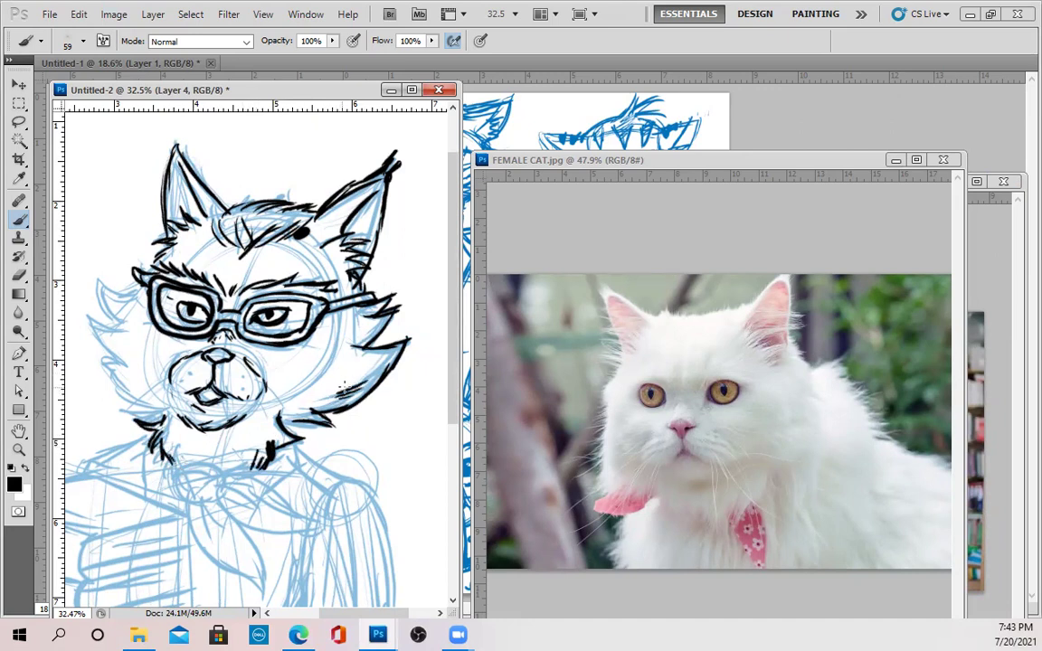
Step: Add short fur strokes inside the right-hand cheek, under the glasses and across the forehead
left_click_drag(353, 320, 366, 332)
left_click_drag(291, 345, 320, 352)
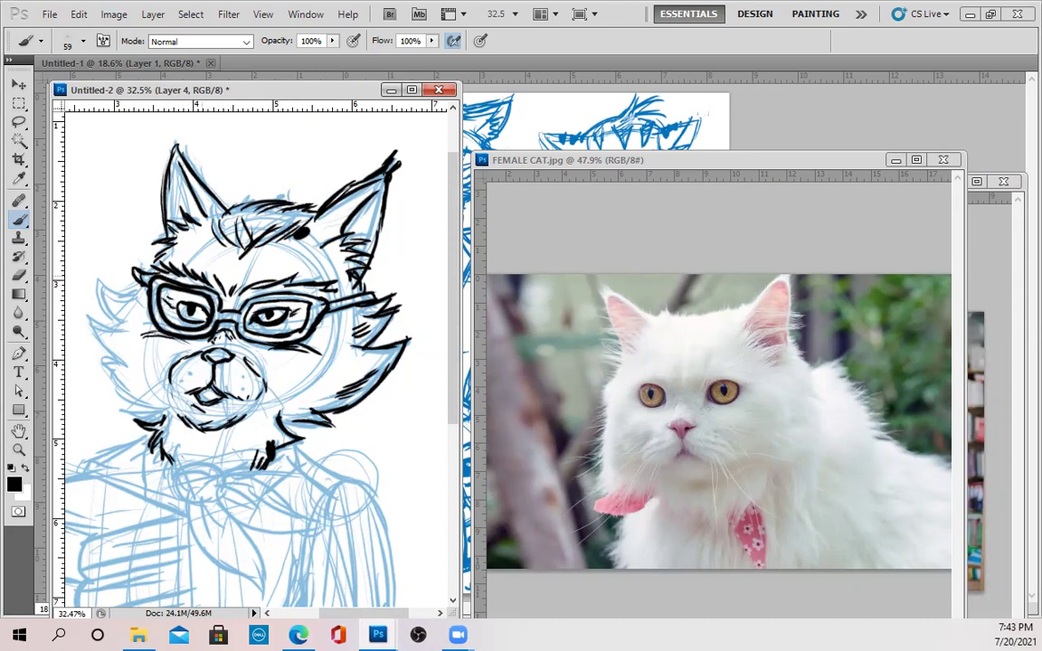
left_click_drag(187, 252, 208, 258)
left_click_drag(284, 262, 296, 262)
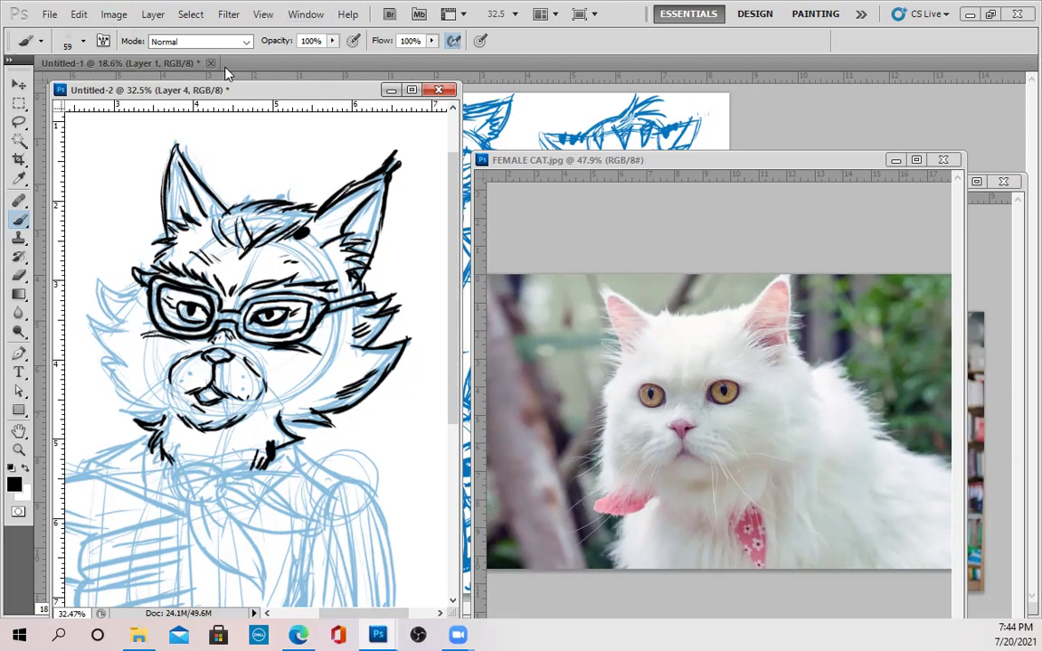
Step: Ink the left-hand cheek's jagged fur outline from beside the glasses down to the neck
mouse_move(133, 279)
left_mouse_down()
mouse_move(100, 277)
mouse_move(113, 323)
left_mouse_up()
mouse_move(100, 282)
left_mouse_down()
mouse_move(115, 324)
mouse_move(78, 278)
left_mouse_up()
left_click_drag(102, 303, 81, 323)
mouse_move(113, 312)
left_mouse_down()
mouse_move(88, 330)
mouse_move(91, 364)
mouse_move(125, 369)
left_mouse_up()
left_click_drag(168, 430, 145, 420)
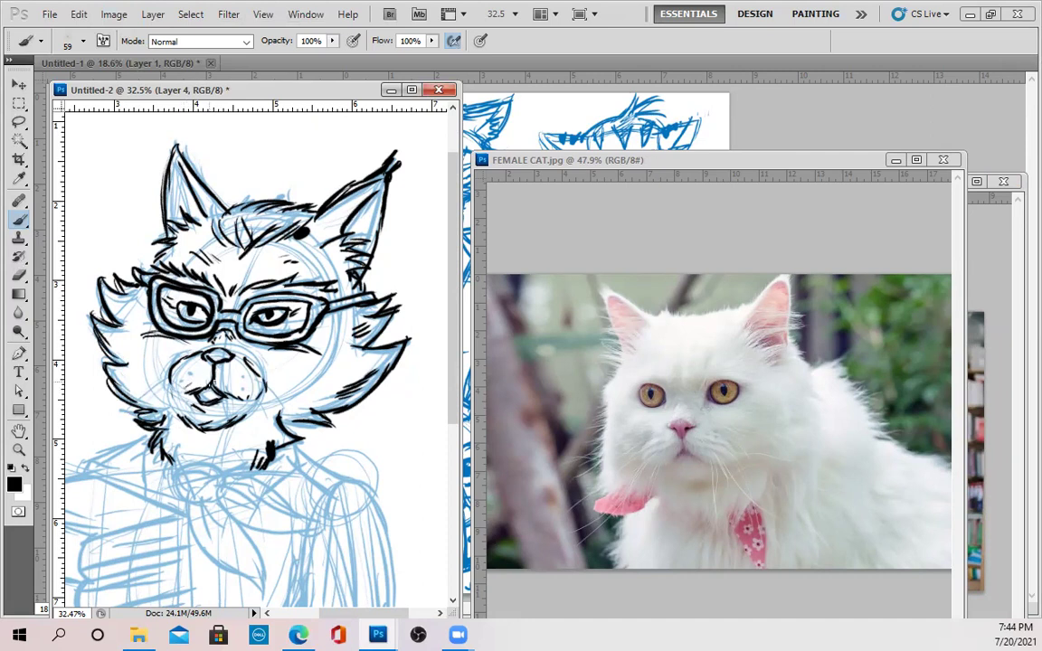
Step: Add muzzle and throat detail, and short fur strokes inside both cheeks
mouse_move(198, 392)
left_mouse_down()
mouse_move(222, 450)
mouse_move(241, 441)
mouse_move(240, 453)
mouse_move(205, 442)
left_mouse_up()
left_click_drag(350, 373, 375, 363)
mouse_move(119, 322)
left_mouse_down()
mouse_move(128, 306)
mouse_move(135, 325)
left_mouse_up()
Step: Ink the knotted neckerchief with its two hanging tails, and draw the collar and shoulder lines on both sides
scroll(291, 351, "down", 2)
scroll(291, 366, "up", 3)
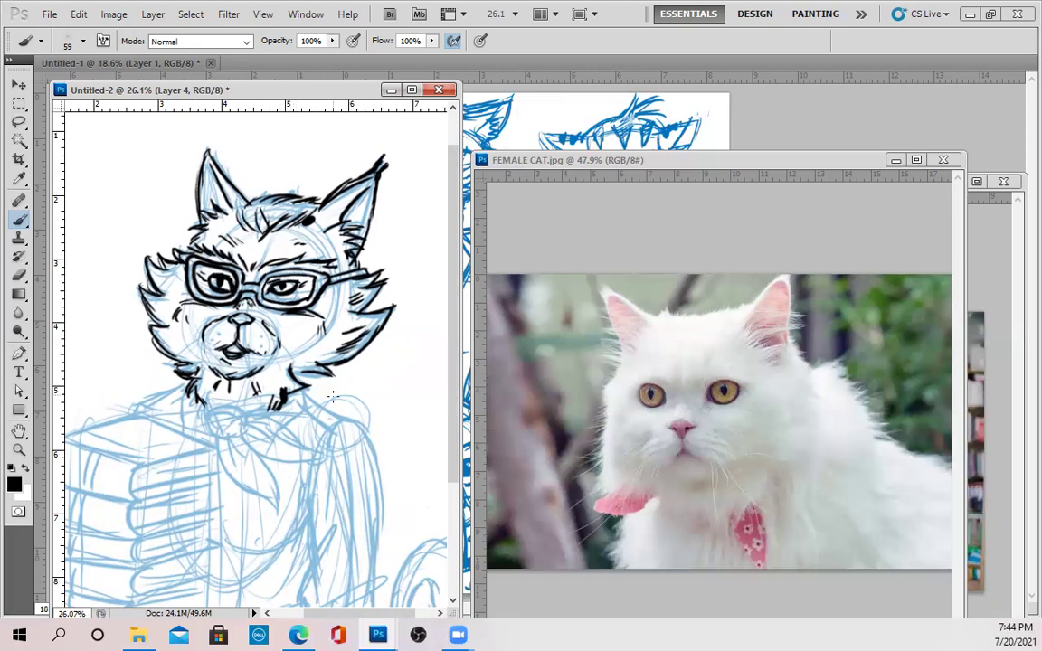
scroll(331, 396, "down", 3)
mouse_move(242, 408)
left_mouse_down()
mouse_move(222, 414)
mouse_move(232, 425)
mouse_move(241, 414)
mouse_move(187, 396)
mouse_move(188, 411)
mouse_move(215, 421)
mouse_move(192, 411)
mouse_move(282, 407)
mouse_move(331, 455)
mouse_move(228, 411)
mouse_move(262, 425)
mouse_move(221, 432)
mouse_move(290, 493)
left_mouse_up()
left_click_drag(263, 444, 302, 484)
mouse_move(234, 432)
left_mouse_down()
mouse_move(259, 472)
mouse_move(276, 467)
mouse_move(302, 486)
left_mouse_up()
mouse_move(307, 389)
left_mouse_down()
mouse_move(344, 422)
mouse_move(325, 421)
left_mouse_up()
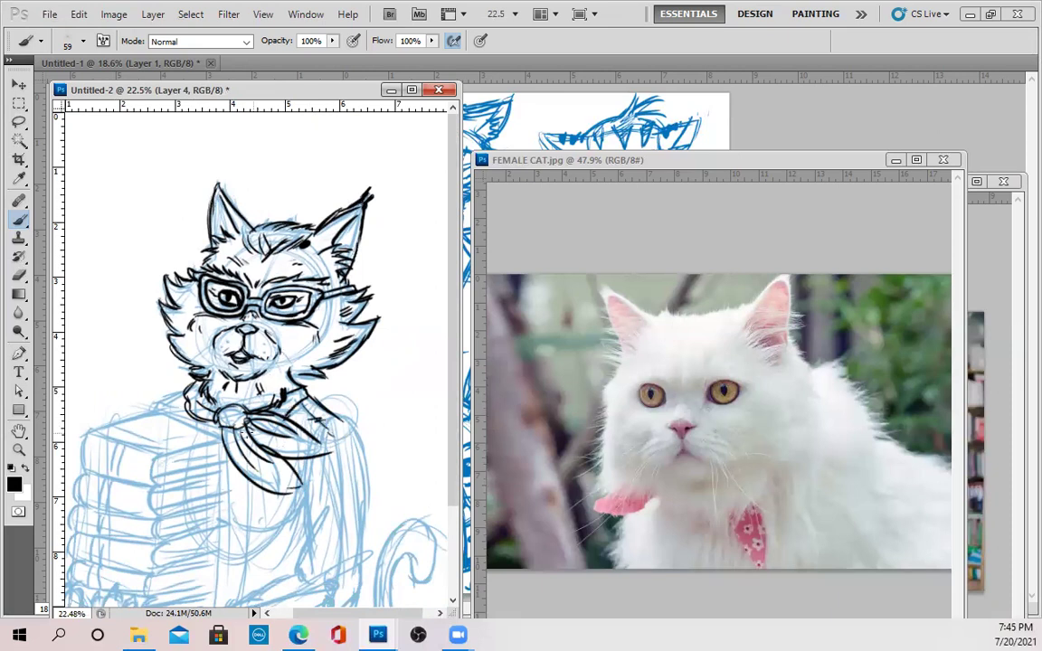
left_click_drag(190, 391, 142, 409)
Step: Bring the Librarian.jpg photo to the front, and ink the right-hand sleeve from the shoulder down to the elbow
scroll(386, 428, "down", 3)
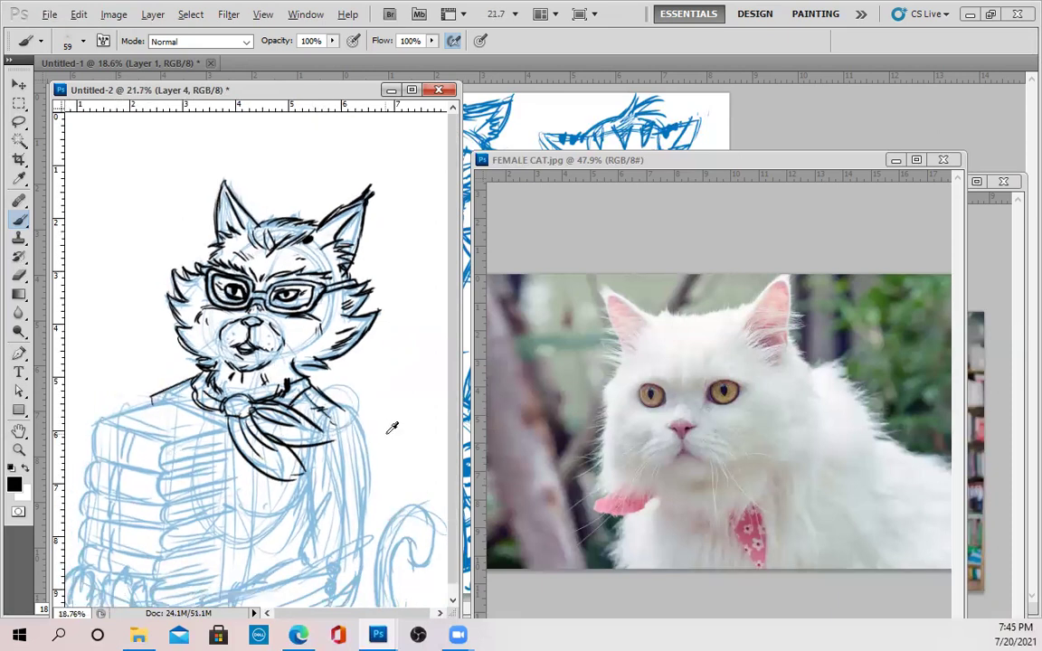
left_click(977, 210)
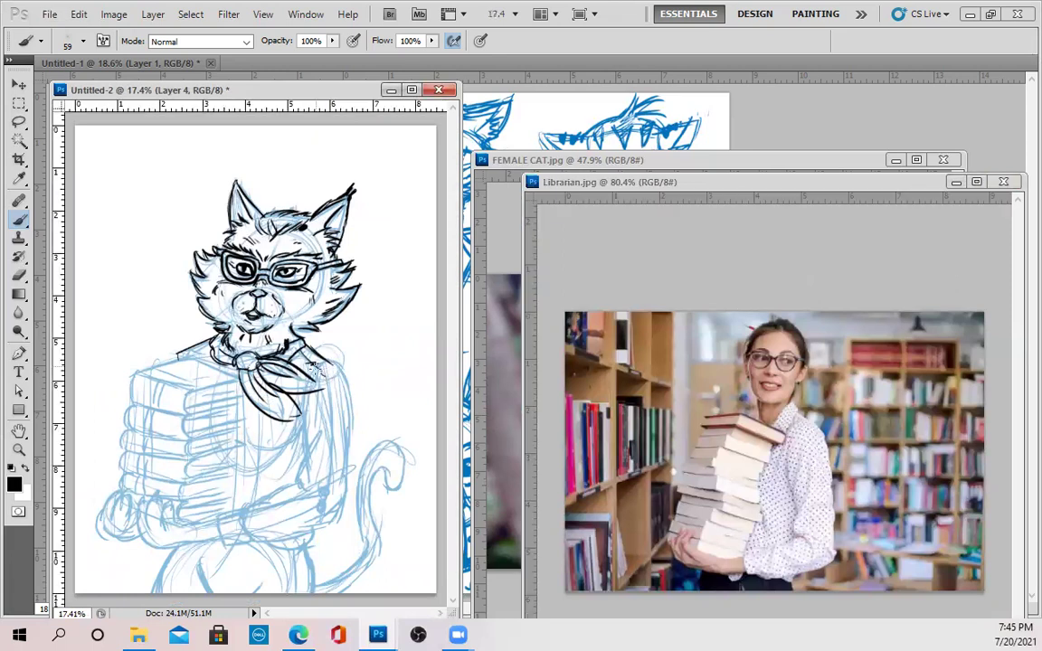
mouse_move(330, 372)
left_mouse_down()
mouse_move(353, 410)
mouse_move(344, 390)
mouse_move(346, 465)
left_mouse_up()
left_click_drag(352, 419, 348, 441)
mouse_move(308, 390)
left_mouse_down()
mouse_move(294, 487)
mouse_move(319, 505)
mouse_move(310, 499)
left_mouse_up()
mouse_move(347, 439)
left_mouse_down()
mouse_move(349, 488)
mouse_move(338, 516)
left_mouse_up()
left_click_drag(295, 481, 319, 500)
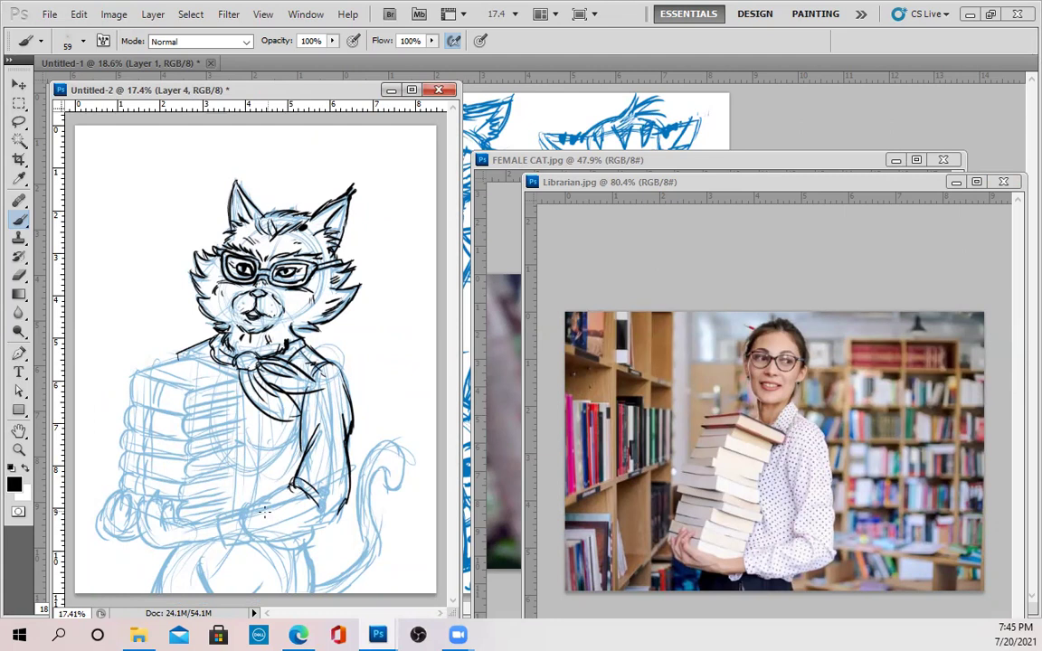
Step: Ink the forearm sleeve with a buttoned cuff under the books, and add the chest's lower curve
left_click_drag(289, 487, 262, 500)
mouse_move(249, 444)
left_mouse_down()
mouse_move(278, 458)
mouse_move(287, 443)
left_mouse_up()
mouse_move(293, 489)
left_mouse_down()
mouse_move(272, 515)
mouse_move(251, 506)
mouse_move(241, 535)
mouse_move(295, 540)
mouse_move(272, 542)
mouse_move(345, 504)
left_mouse_up()
mouse_move(243, 513)
left_mouse_down()
mouse_move(220, 519)
mouse_move(220, 534)
mouse_move(248, 540)
left_mouse_up()
left_click(228, 534)
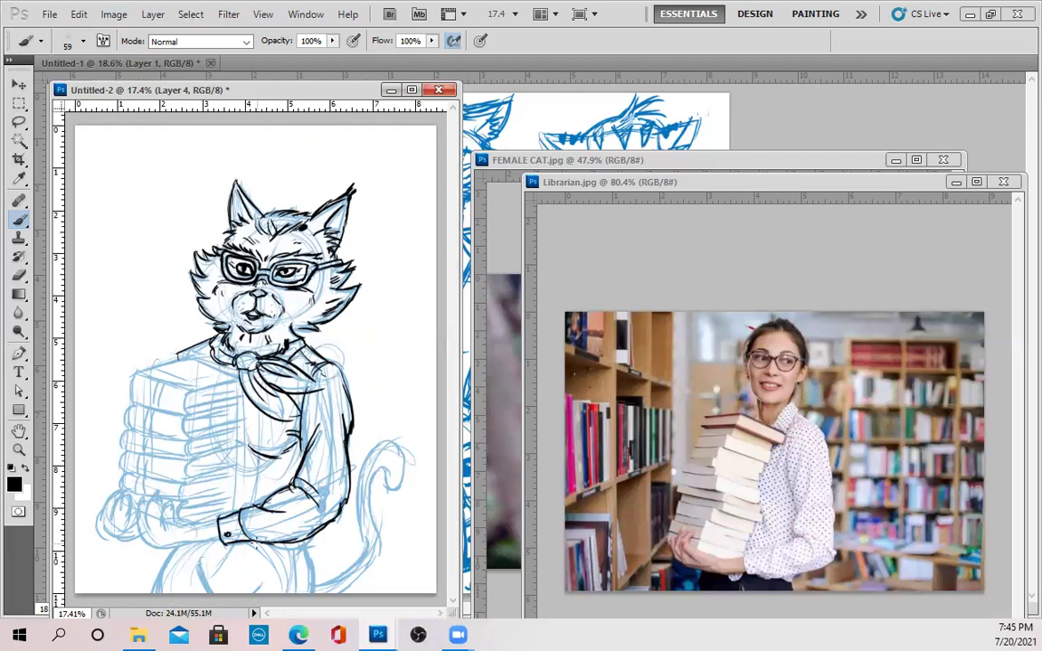
Step: Add fabric folds at the elbow and across the torso, and reinforce the left-hand shoulder line
left_click_drag(301, 476, 322, 475)
left_click_drag(266, 412, 239, 437)
left_click_drag(180, 351, 209, 344)
Step: Ink the hips and upper legs with crease lines, add fur strokes at the tail base, and reinforce the sleeve's contours
mouse_move(228, 550)
left_mouse_down()
mouse_move(228, 584)
mouse_move(209, 591)
left_mouse_up()
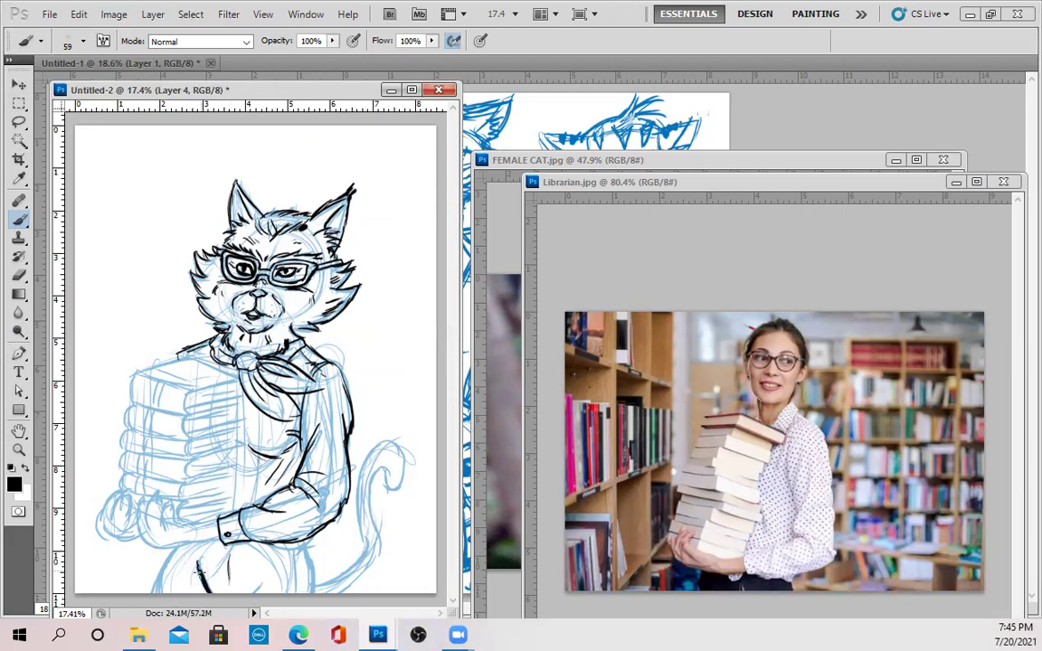
left_click_drag(175, 546, 154, 592)
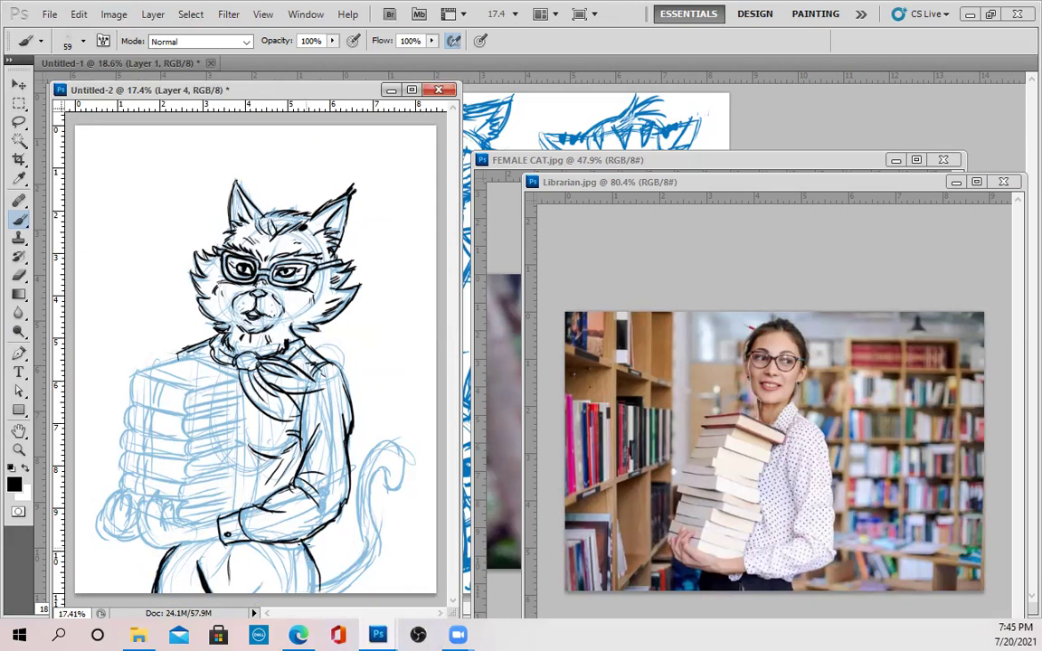
left_click_drag(317, 592, 313, 555)
left_click_drag(254, 594, 299, 543)
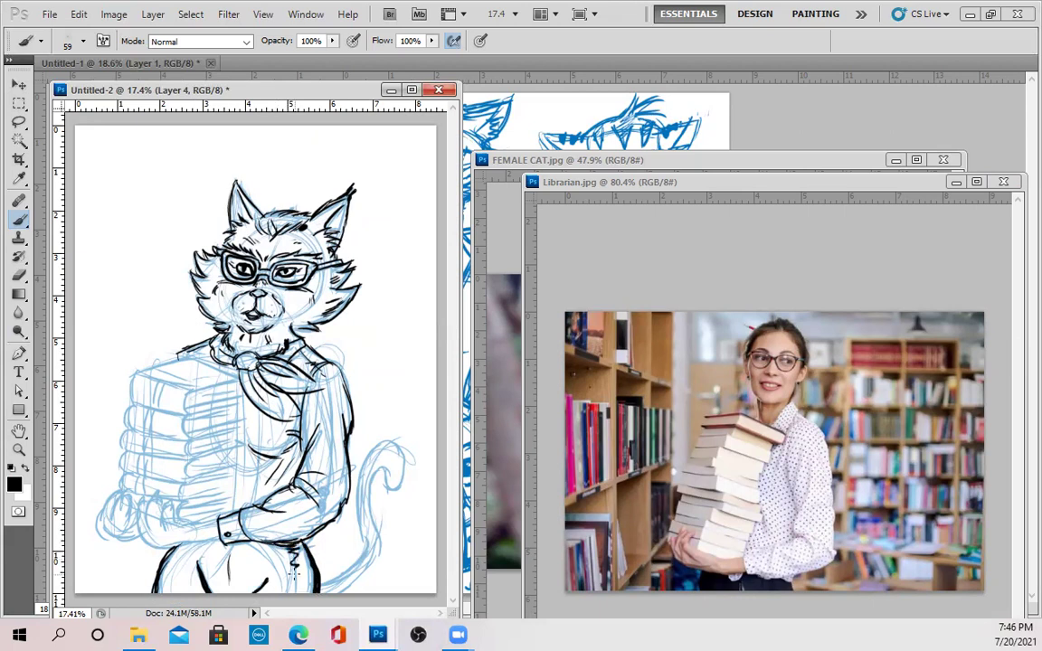
left_click_drag(296, 570, 308, 577)
mouse_move(313, 389)
left_mouse_down()
mouse_move(300, 466)
mouse_move(279, 493)
left_mouse_up()
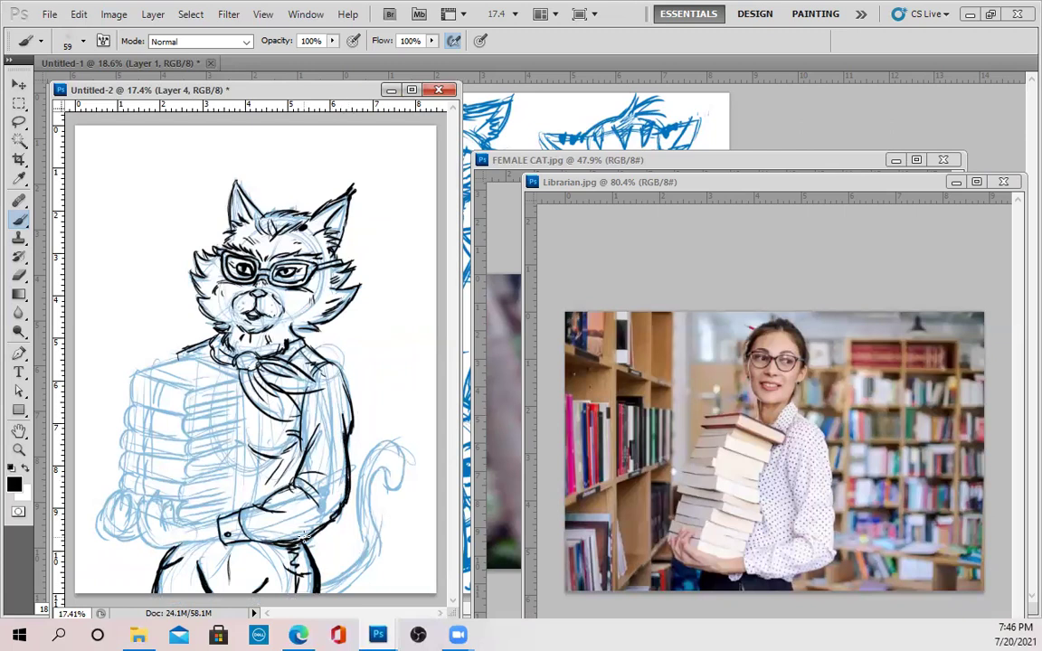
Step: Ink the rounded spines of the stacked books, with their front corner edges and the separating lines between them
left_click_drag(185, 387, 184, 512)
mouse_move(141, 373)
left_mouse_down()
mouse_move(194, 390)
mouse_move(133, 396)
mouse_move(186, 414)
mouse_move(125, 423)
mouse_move(187, 439)
mouse_move(122, 450)
mouse_move(190, 462)
left_mouse_up()
mouse_move(122, 453)
left_mouse_down()
mouse_move(122, 472)
mouse_move(182, 483)
left_mouse_up()
left_click_drag(120, 473, 123, 490)
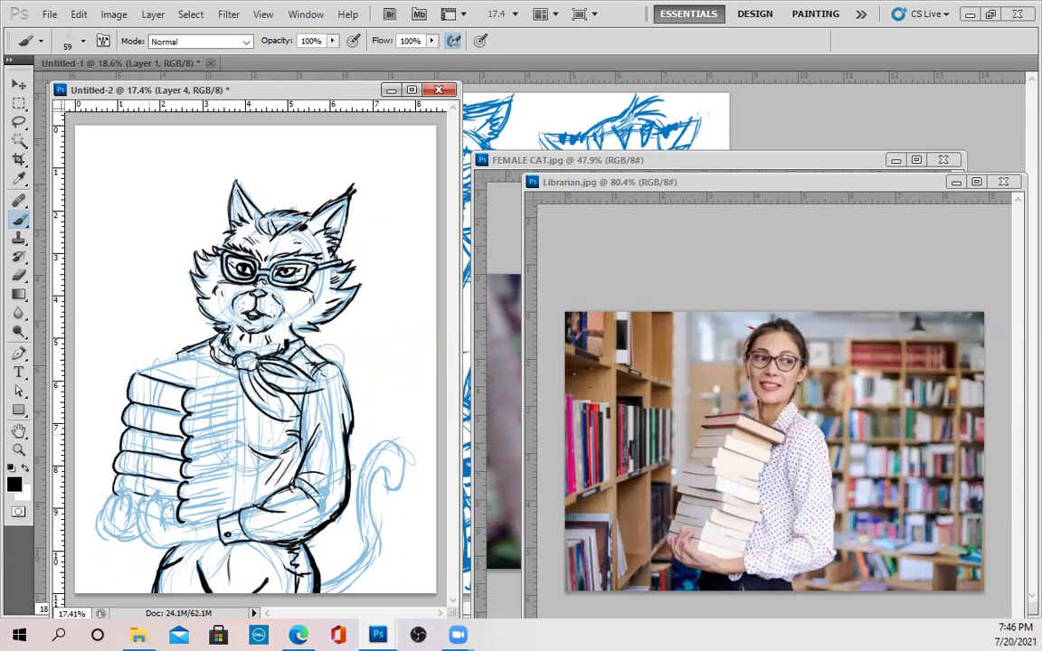
Step: Draw pairs of decorative bands across the spines of the stacked books
left_click_drag(153, 381, 143, 429)
left_click_drag(152, 408, 144, 477)
left_click_drag(130, 425, 121, 446)
left_click_drag(134, 429, 126, 447)
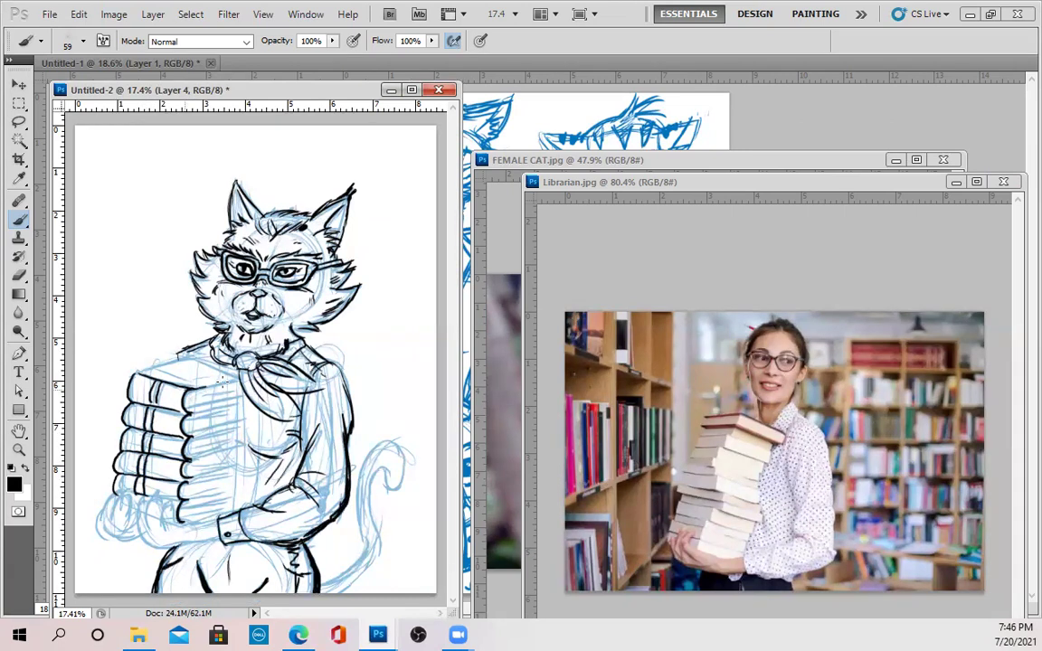
Step: Ink the page edges of the upper books, and outline the top book's cover up against the shoulder
mouse_move(191, 389)
left_mouse_down()
mouse_move(234, 379)
mouse_move(193, 401)
mouse_move(233, 398)
left_mouse_up()
mouse_move(162, 394)
left_mouse_down()
mouse_move(207, 383)
mouse_move(198, 371)
left_mouse_up()
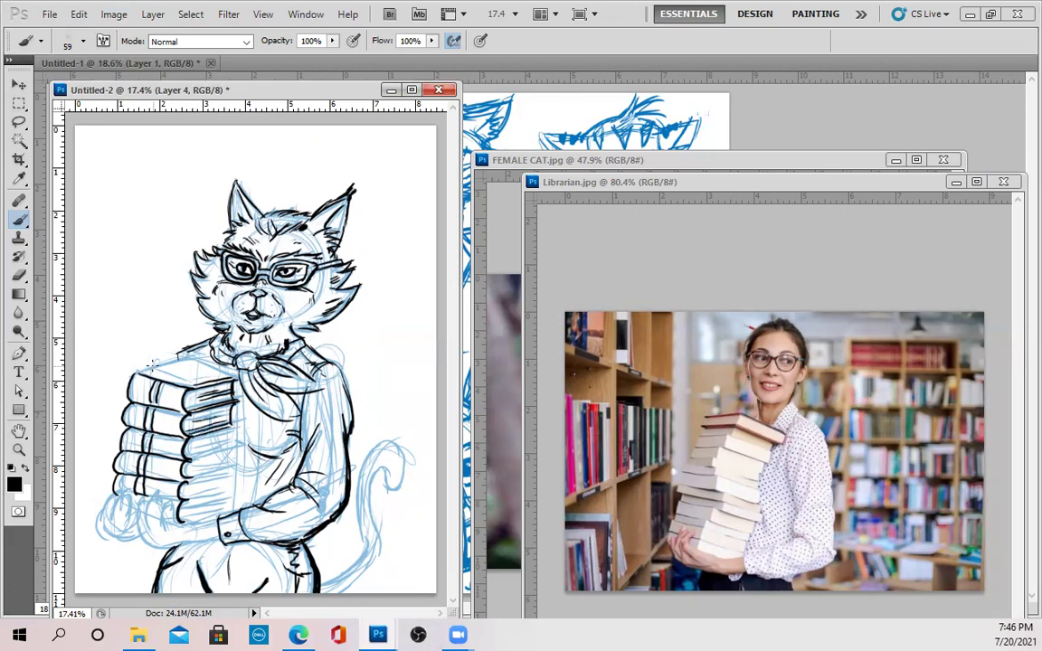
left_click_drag(133, 374, 229, 365)
left_click_drag(185, 324, 209, 344)
Step: Ink the page edges of the lower books, and outline the hand gripping the bottom of the stack
left_click_drag(165, 401, 208, 386)
mouse_move(196, 452)
left_mouse_down()
mouse_move(237, 461)
mouse_move(232, 443)
mouse_move(227, 454)
mouse_move(168, 431)
mouse_move(174, 422)
mouse_move(194, 427)
mouse_move(162, 441)
left_mouse_up()
mouse_move(230, 467)
left_mouse_down()
mouse_move(186, 478)
mouse_move(221, 479)
mouse_move(182, 502)
left_mouse_up()
mouse_move(210, 485)
left_mouse_down()
mouse_move(190, 491)
mouse_move(223, 483)
mouse_move(225, 518)
mouse_move(215, 507)
left_mouse_up()
mouse_move(186, 523)
left_mouse_down()
mouse_move(217, 514)
mouse_move(190, 525)
mouse_move(162, 510)
mouse_move(174, 518)
left_mouse_up()
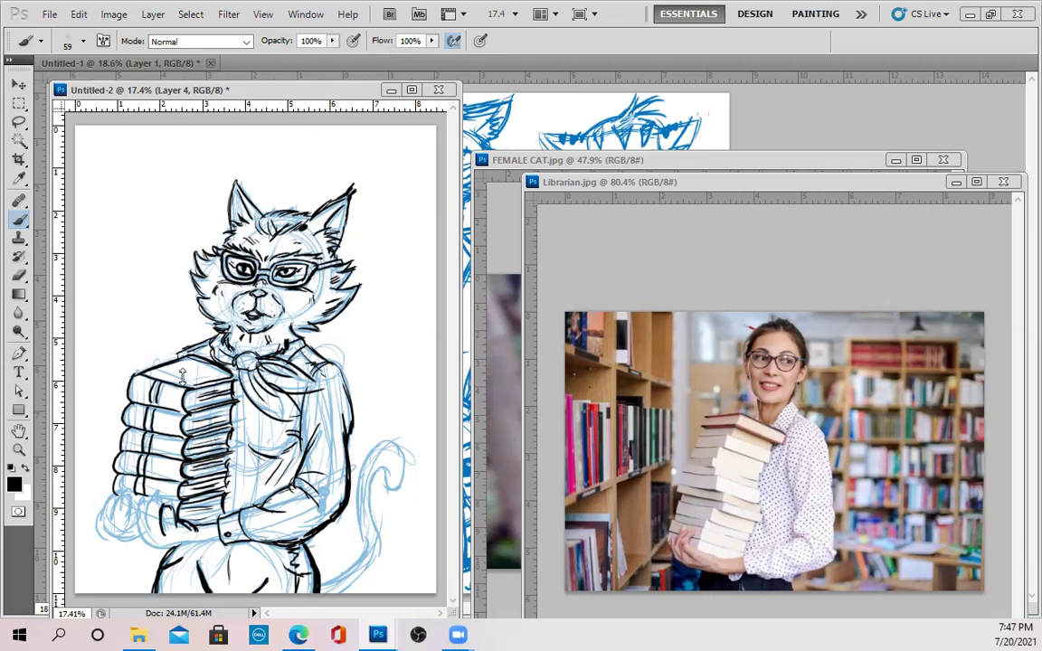
Step: Ink the clawed fingers of the hands holding the book stack, and outline the curled tail with short fur marks near its tip
mouse_move(153, 505)
left_mouse_down()
mouse_move(158, 536)
mouse_move(139, 514)
mouse_move(146, 541)
mouse_move(209, 541)
left_mouse_up()
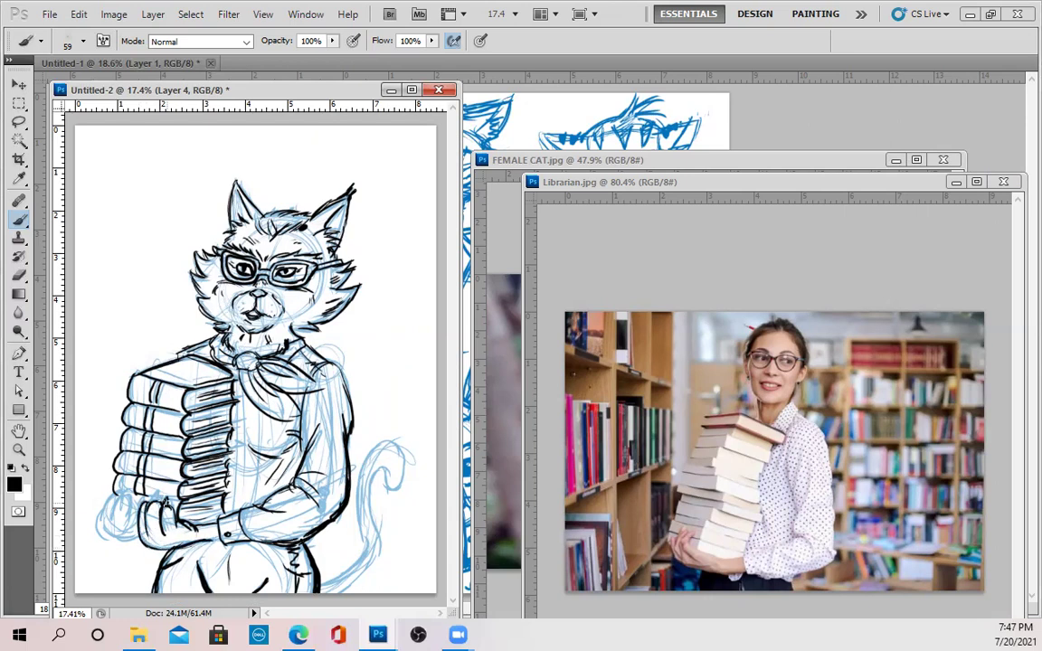
mouse_move(122, 498)
left_mouse_down()
mouse_move(121, 515)
mouse_move(124, 496)
mouse_move(108, 509)
mouse_move(112, 540)
mouse_move(144, 539)
left_mouse_up()
mouse_move(322, 580)
left_mouse_down()
mouse_move(358, 566)
mouse_move(363, 539)
left_mouse_up()
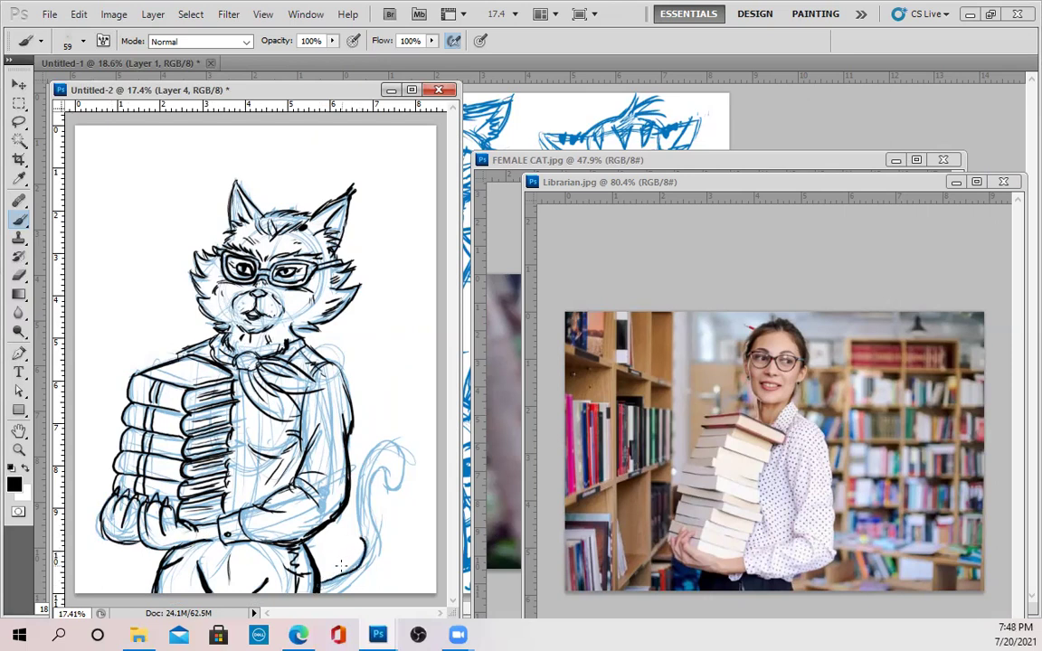
key("ctrl+z")
mouse_move(400, 448)
left_mouse_down()
mouse_move(359, 470)
mouse_move(359, 559)
mouse_move(318, 583)
mouse_move(337, 570)
mouse_move(338, 591)
mouse_move(346, 589)
mouse_move(373, 564)
mouse_move(373, 486)
mouse_move(384, 470)
mouse_move(391, 489)
mouse_move(400, 483)
mouse_move(395, 450)
left_mouse_up()
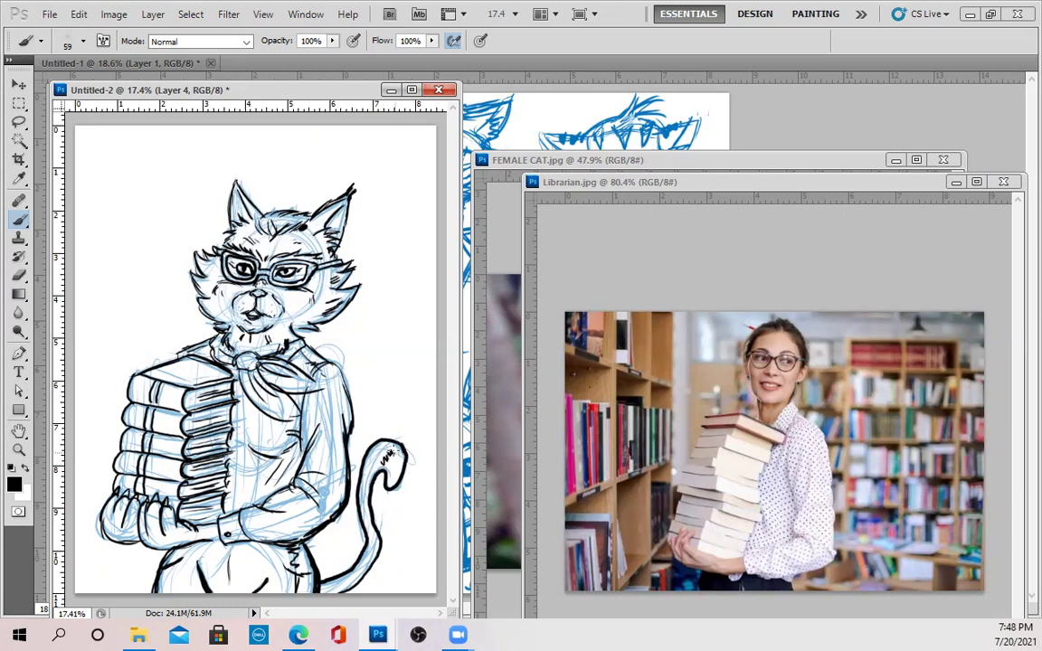
mouse_move(366, 534)
left_mouse_down()
mouse_move(352, 566)
mouse_move(317, 591)
left_mouse_up()
Step: Ink the shoulder seam creases and the shirt's front edge beside the books, and add three round buttons down the front
left_click_drag(319, 360, 326, 372)
left_click_drag(200, 395, 217, 412)
left_click_drag(215, 368, 218, 440)
left_click_drag(236, 486, 233, 510)
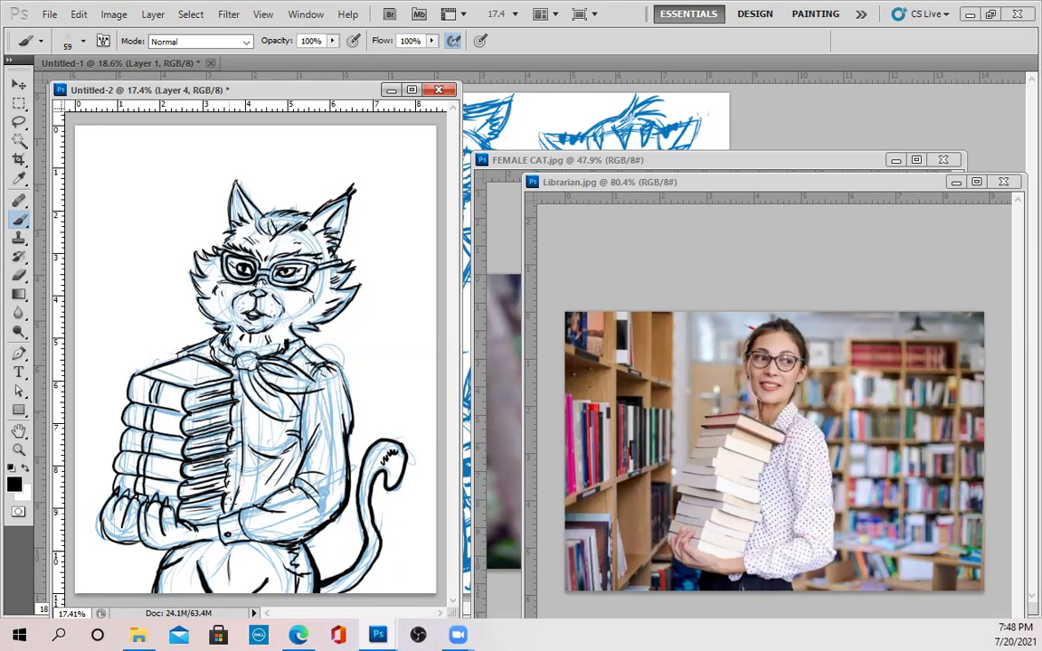
left_click(247, 420)
left_click(246, 468)
left_click(242, 494)
Step: Draw the upper part of a background bookcase to the right of the cat's head, with shelf lines and a few book spines
left_click_drag(362, 239, 416, 239)
left_click_drag(416, 239, 417, 342)
left_click_drag(363, 238, 368, 336)
left_click_drag(362, 273, 404, 271)
mouse_move(366, 287)
left_mouse_down()
mouse_move(404, 287)
mouse_move(399, 298)
left_mouse_up()
left_click_drag(372, 243, 385, 270)
left_click_drag(392, 251, 400, 273)
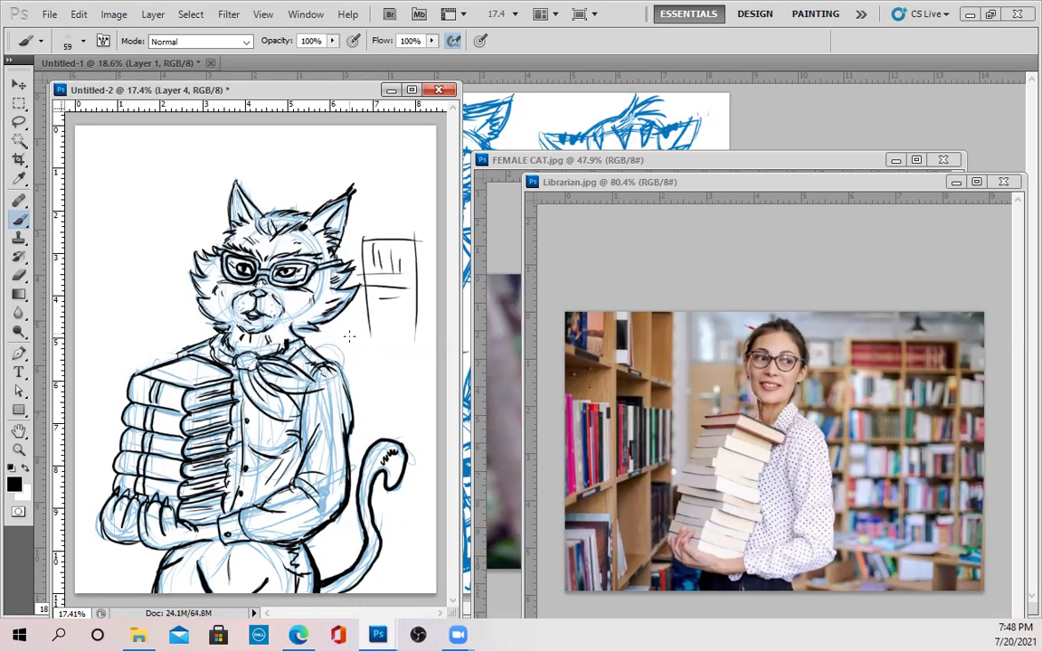
Step: Extend the right-hand bookcase down past the shoulder with more shelf lines and a row of books, and add its upper edge line
mouse_move(332, 341)
left_mouse_down()
mouse_move(399, 339)
mouse_move(415, 362)
left_mouse_up()
mouse_move(341, 363)
left_mouse_down()
mouse_move(422, 361)
mouse_move(417, 345)
left_mouse_up()
mouse_move(330, 368)
left_mouse_down()
mouse_move(371, 368)
mouse_move(355, 412)
left_mouse_up()
left_click_drag(369, 361, 369, 417)
mouse_move(385, 363)
left_mouse_down()
mouse_move(385, 407)
mouse_move(406, 413)
left_mouse_up()
left_click_drag(413, 366, 414, 412)
left_click_drag(353, 421, 429, 433)
left_click_drag(344, 229, 411, 232)
left_click_drag(409, 447, 431, 445)
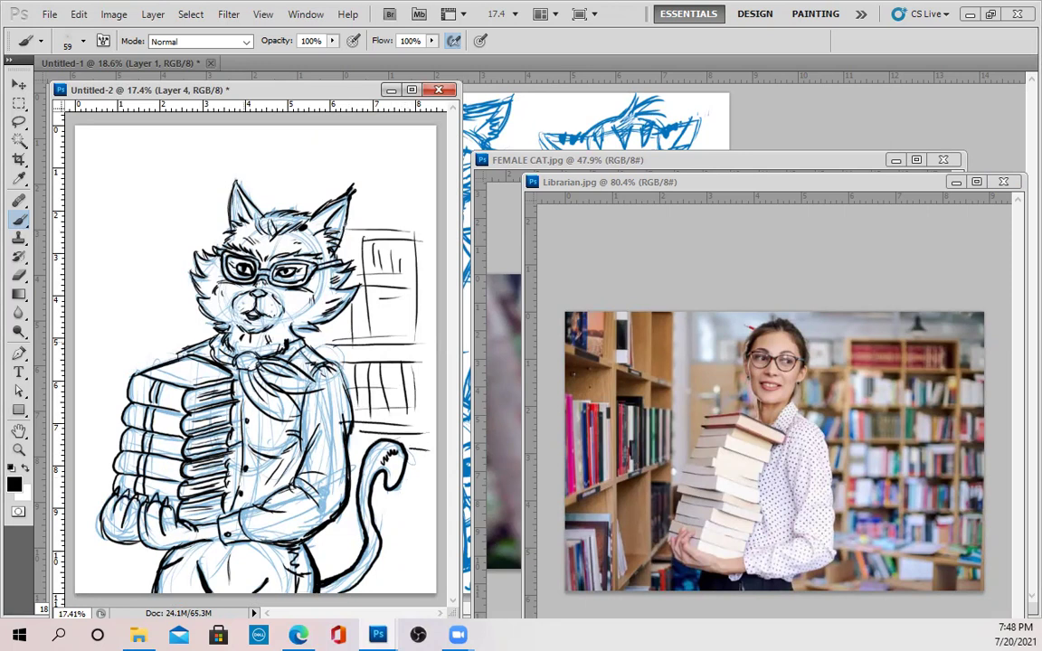
Step: Draw a receding bookcase on the left side of the background, with slanted shelf lines and rows of vertical book spines
mouse_move(154, 347)
left_mouse_down()
mouse_move(154, 244)
mouse_move(77, 196)
mouse_move(140, 243)
mouse_move(147, 357)
left_mouse_up()
left_click_drag(60, 273, 151, 312)
left_click_drag(73, 240, 133, 267)
mouse_move(122, 215)
left_mouse_down()
mouse_move(116, 271)
mouse_move(101, 257)
left_mouse_up()
mouse_move(101, 206)
left_mouse_down()
mouse_move(89, 264)
mouse_move(135, 300)
mouse_move(116, 340)
left_mouse_up()
mouse_move(128, 300)
left_mouse_down()
mouse_move(129, 343)
mouse_move(141, 347)
left_mouse_up()
left_click_drag(74, 333, 138, 361)
left_click_drag(76, 355, 133, 380)
left_click_drag(81, 433, 94, 436)
Step: Add diagonal floor lines in the lower corners of the drawing and book spines on the left bookcase's lower shelf
left_click_drag(430, 502, 398, 572)
left_click_drag(82, 522, 110, 585)
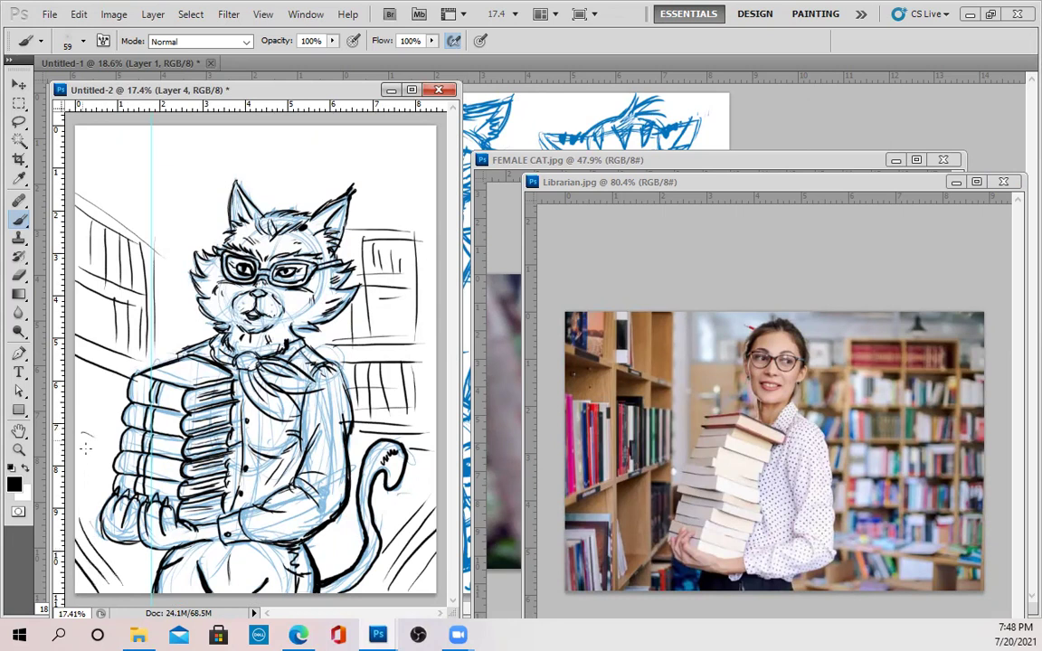
left_click_drag(80, 360, 86, 429)
left_click_drag(96, 357, 96, 397)
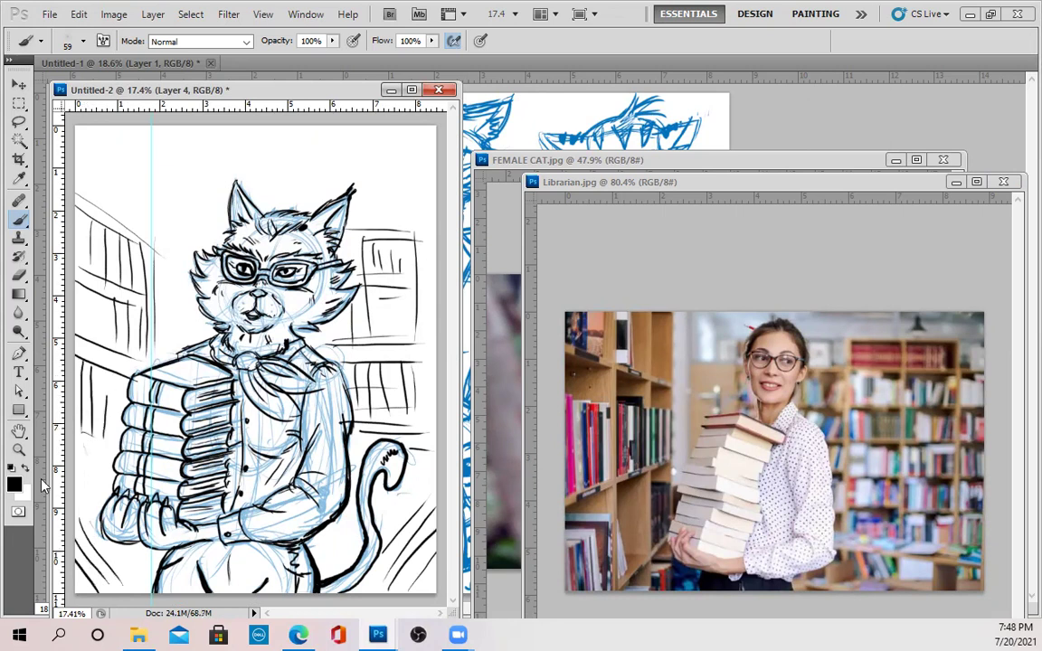
Step: Reinforce the outer edges of both background bookcases, and add their lower shelf lines beside the books and the tail
mouse_move(77, 190)
left_mouse_down()
mouse_move(154, 240)
mouse_move(155, 303)
left_mouse_up()
left_click_drag(320, 325, 320, 346)
left_click_drag(373, 228, 429, 226)
left_click_drag(427, 229, 433, 352)
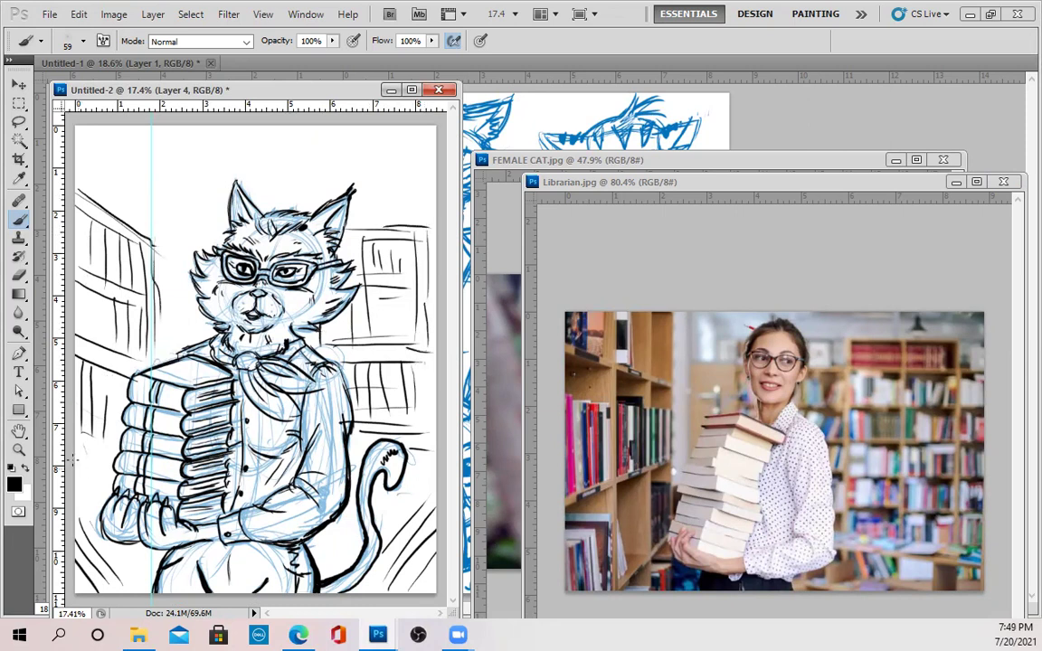
mouse_move(76, 436)
left_mouse_down()
mouse_move(111, 444)
mouse_move(107, 473)
left_mouse_up()
left_click_drag(362, 432, 390, 431)
Step: Hide the blue sketch, and thicken the outer outline of the book stack and the hand beneath it
key("ctrl+comma")
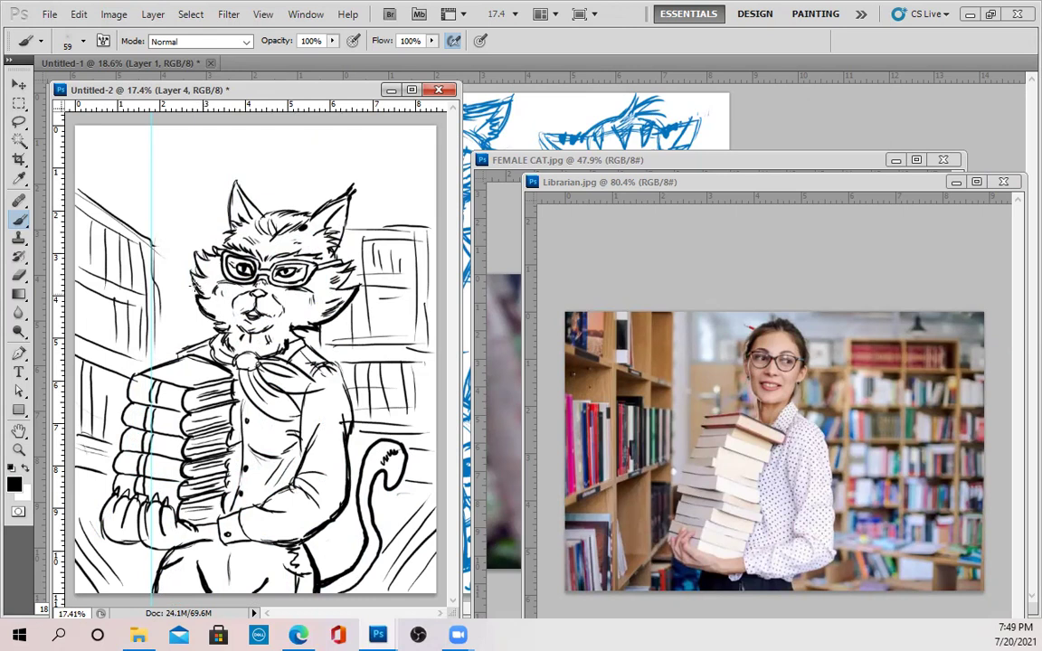
mouse_move(186, 351)
left_mouse_down()
mouse_move(129, 378)
mouse_move(125, 420)
left_mouse_up()
mouse_move(131, 376)
left_mouse_down()
mouse_move(95, 533)
mouse_move(152, 542)
left_mouse_up()
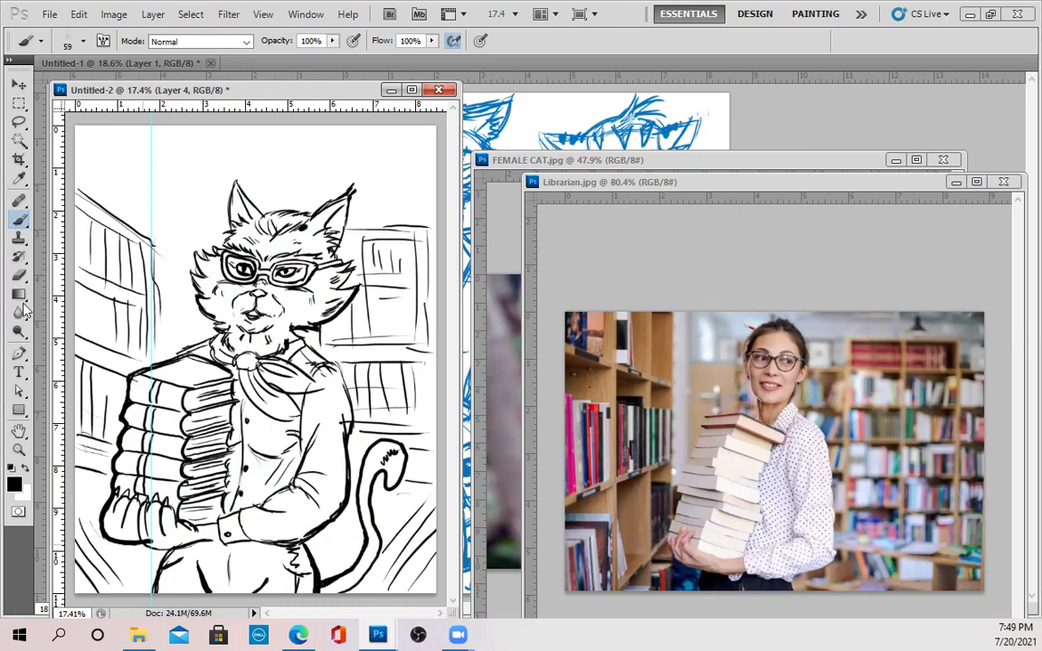
Step: Hide the finished line art to leave a blank canvas, and close the Librarian and FEMALE CAT reference photos
key("e")
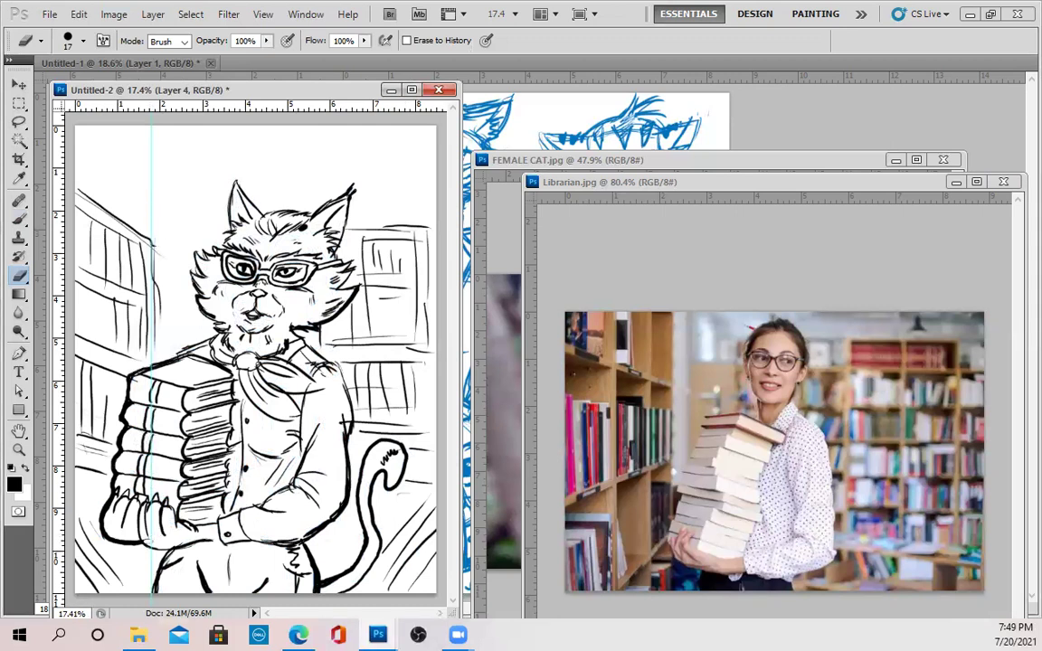
key("Delete")
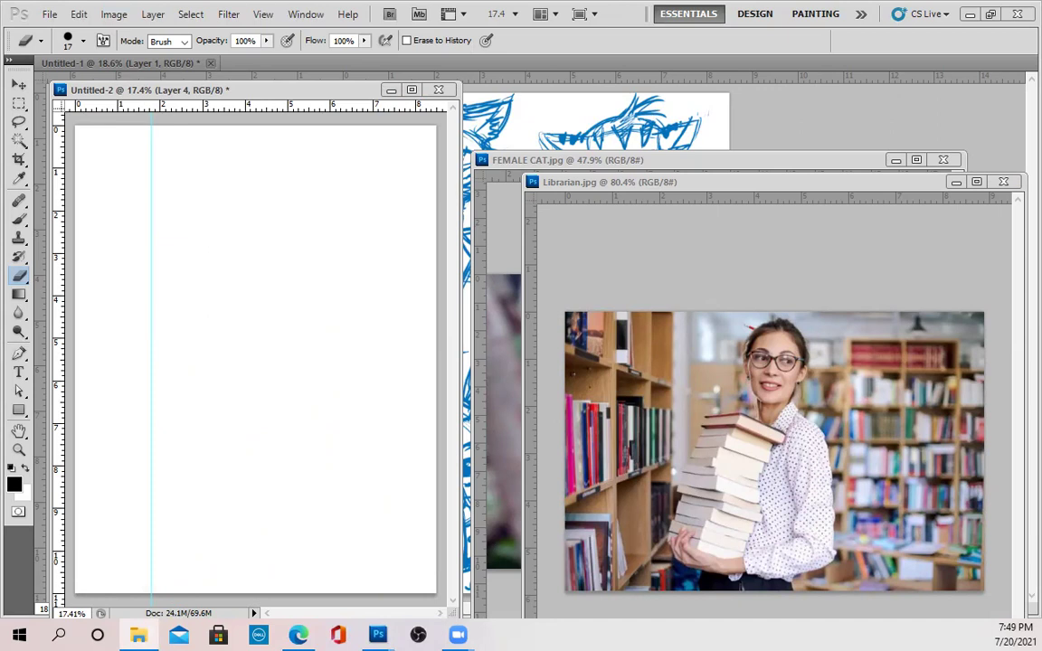
left_click(1002, 184)
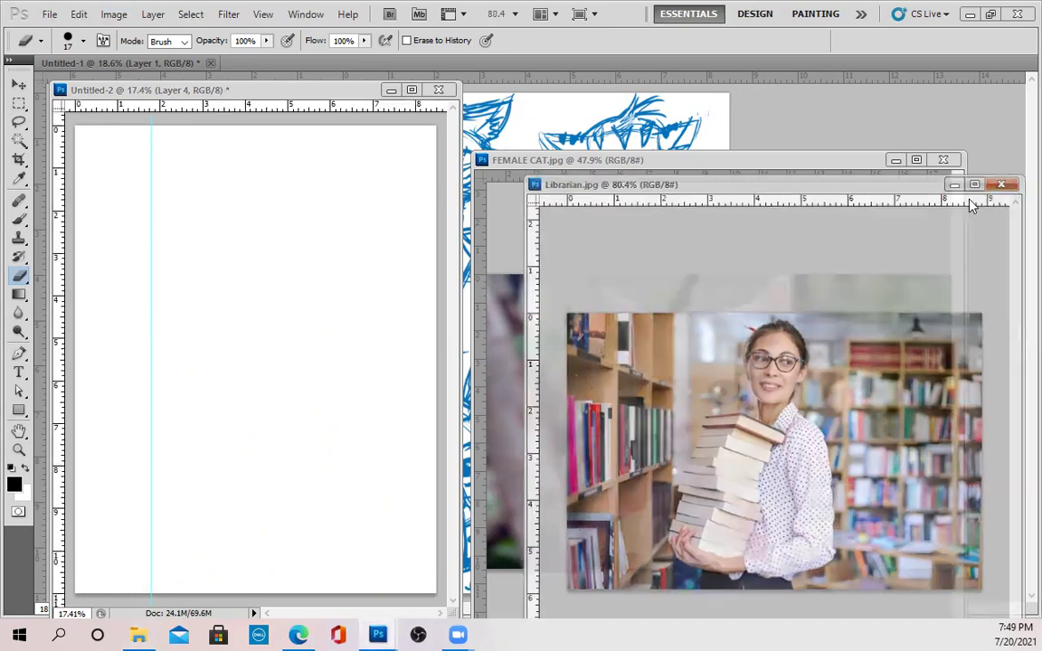
left_click(1002, 183)
left_click(943, 160)
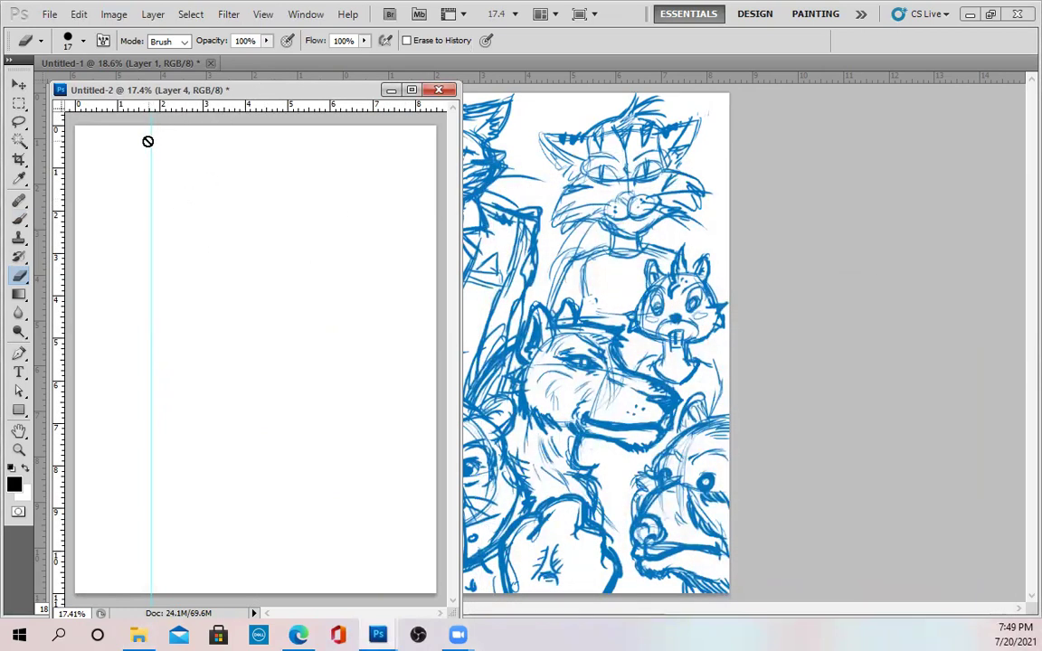
Step: Remove the stray vertical guide from the blank canvas with the Move tool
left_click(19, 83)
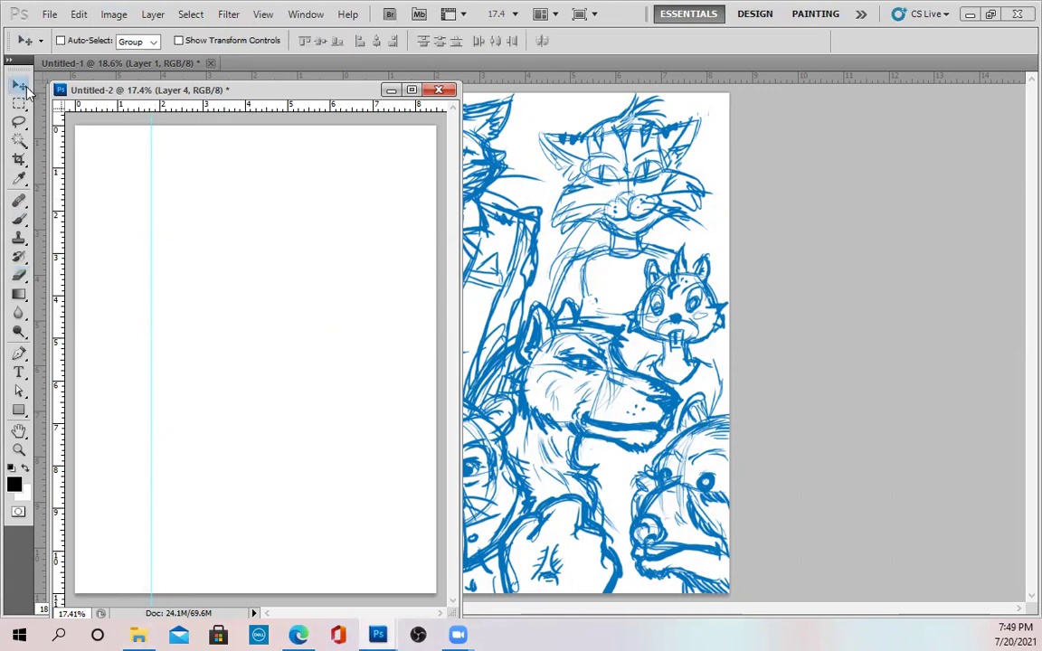
left_click_drag(150, 147, 452, 172)
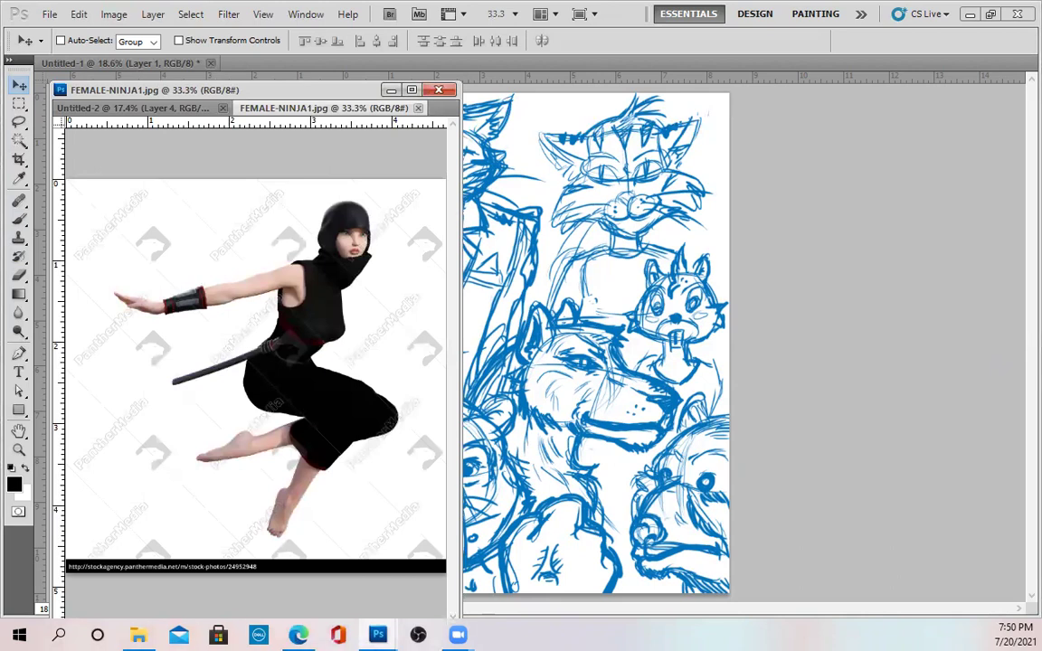
Step: Place the ninja and eagle reference photos in a separate window beside the blank canvas, and view the wing-spread and FEMALE-NINJA1 images
left_click_drag(304, 118, 594, 103)
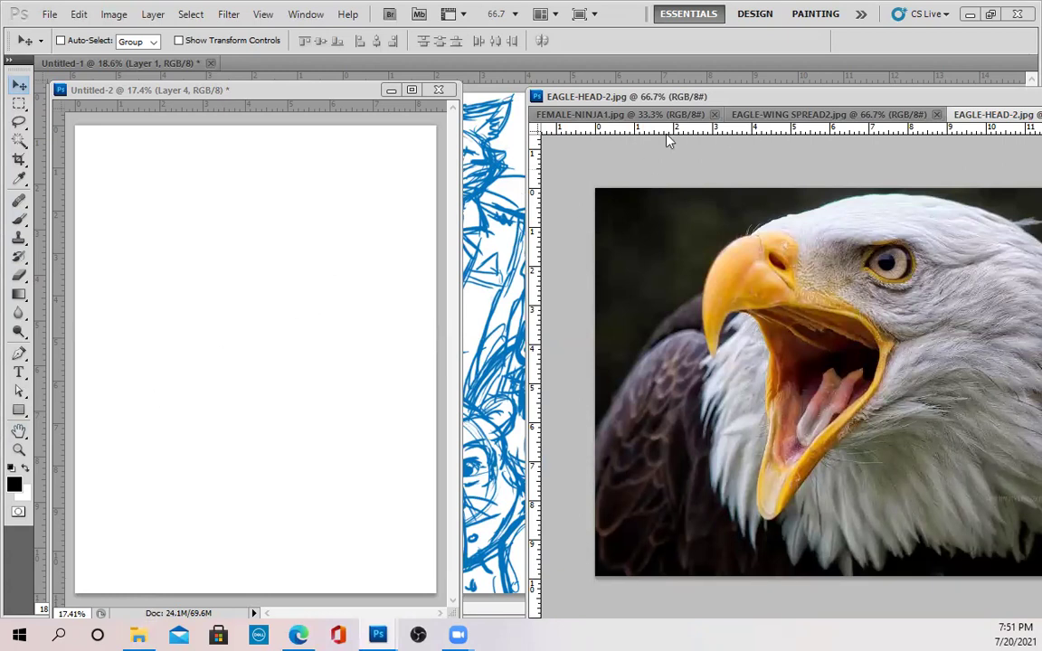
left_click_drag(679, 98, 548, 96)
left_click(665, 113)
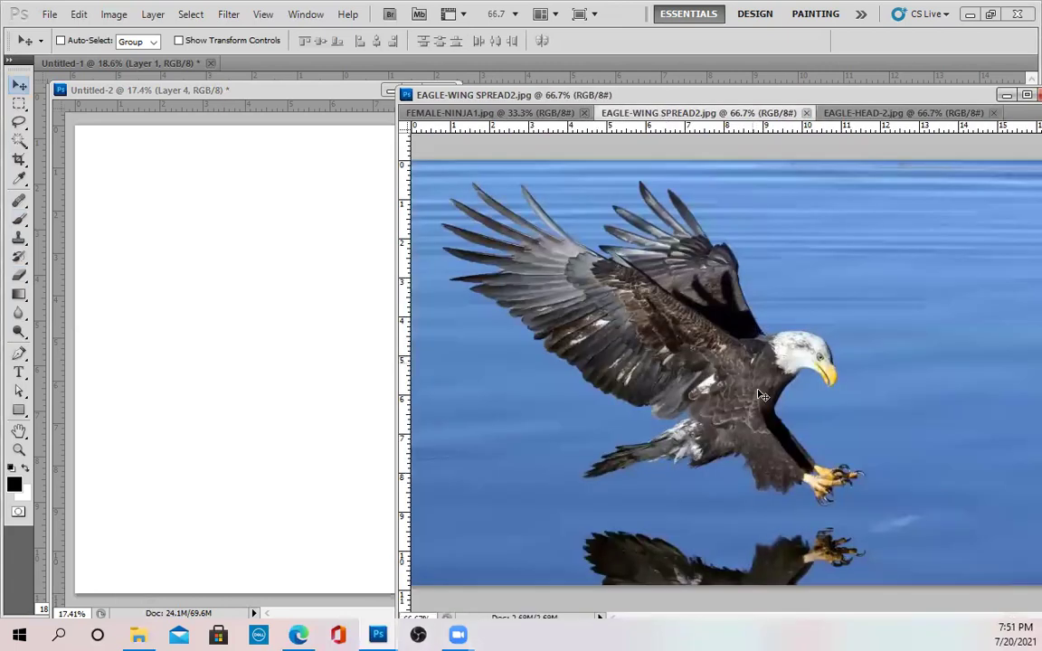
left_click(457, 113)
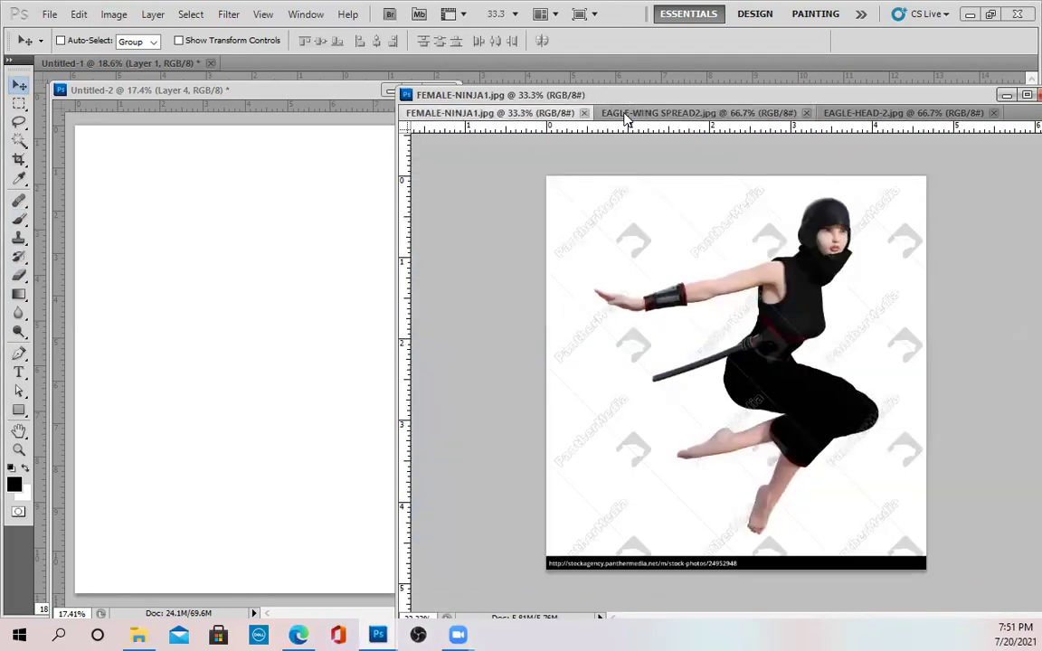
Step: Bring up the FEMALE-NINJA1 reference and resize the document windows so it sits beside the blank Untitled-2 canvas
left_click(624, 115)
left_click(460, 110)
left_click(665, 114)
left_click(868, 113)
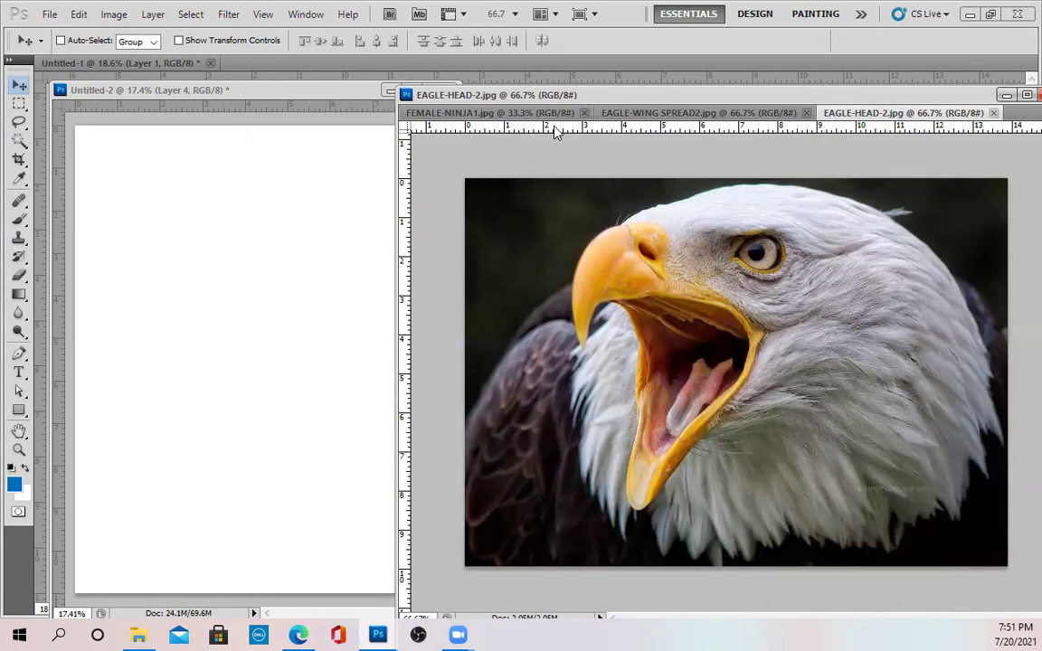
left_click(498, 112)
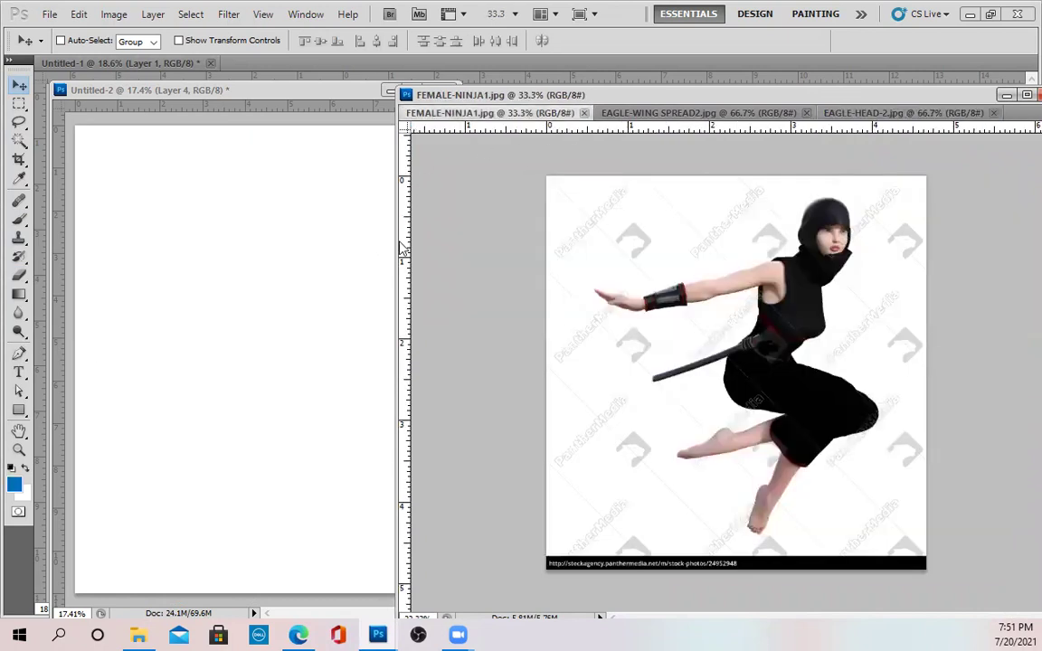
left_click_drag(395, 241, 575, 217)
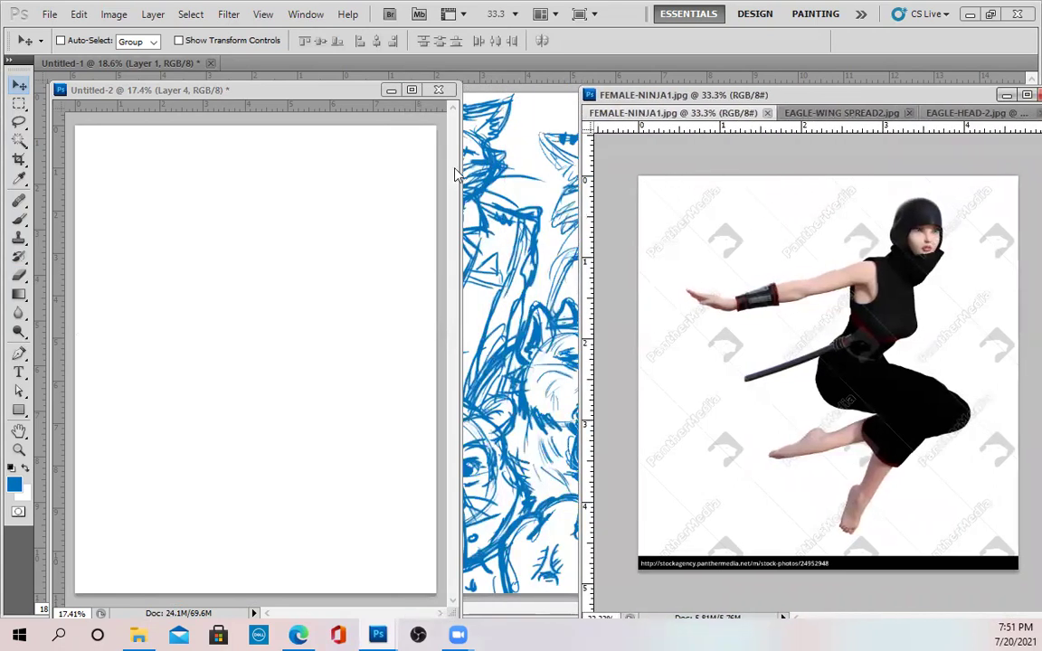
left_click_drag(456, 121, 595, 121)
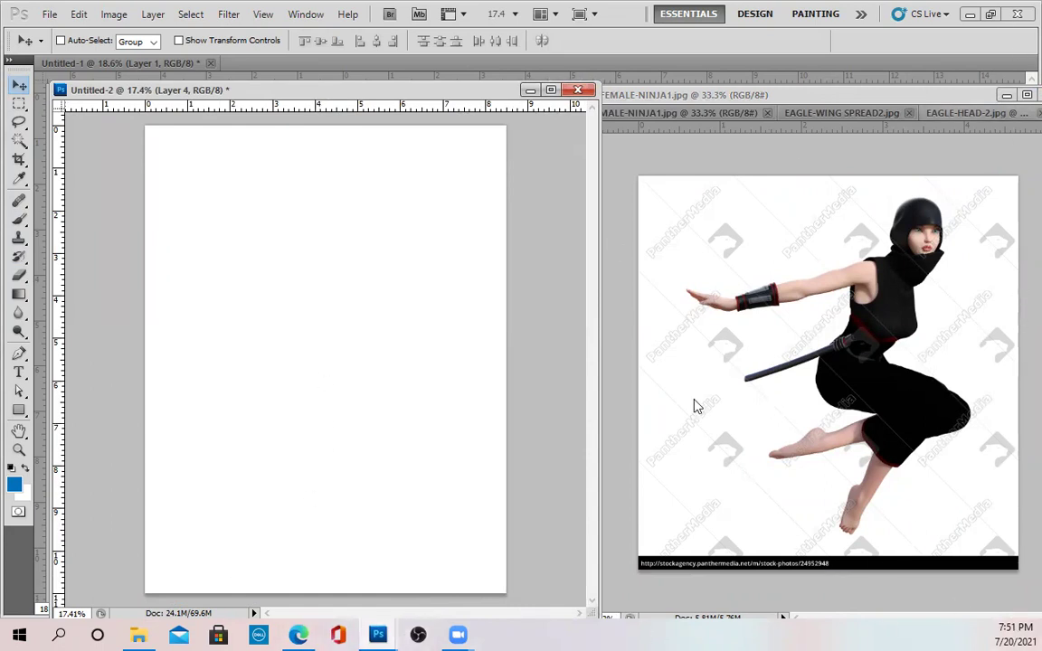
Step: Add a new layer to Untitled-2 and brush a blue tilted oval head with crossing facial guidelines near the page's upper centre
key("ctrl+alt+shift+n")
key("ctrl+shift+alt+n")
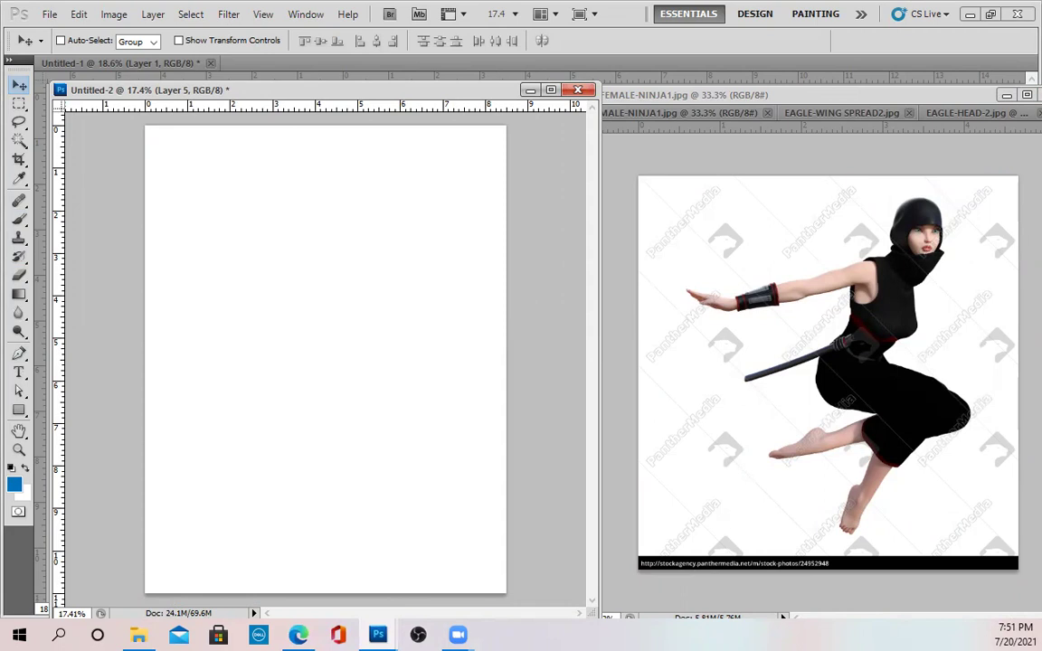
left_click(18, 219)
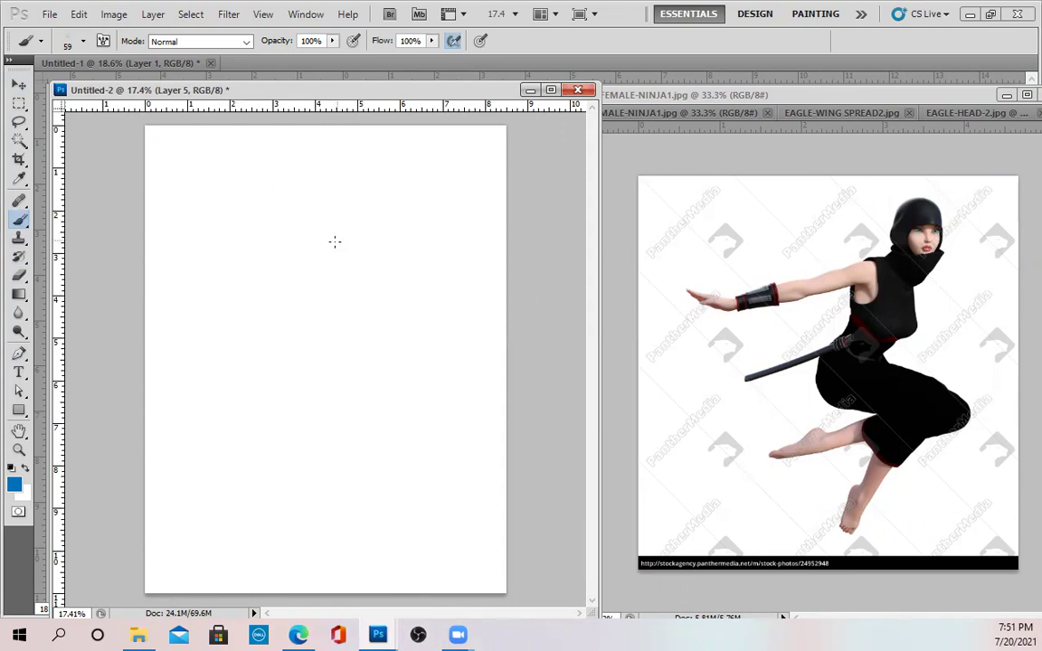
mouse_move(343, 221)
left_mouse_down()
mouse_move(376, 209)
mouse_move(374, 241)
mouse_move(340, 245)
mouse_move(330, 223)
mouse_move(353, 195)
mouse_move(388, 201)
mouse_move(357, 244)
left_mouse_up()
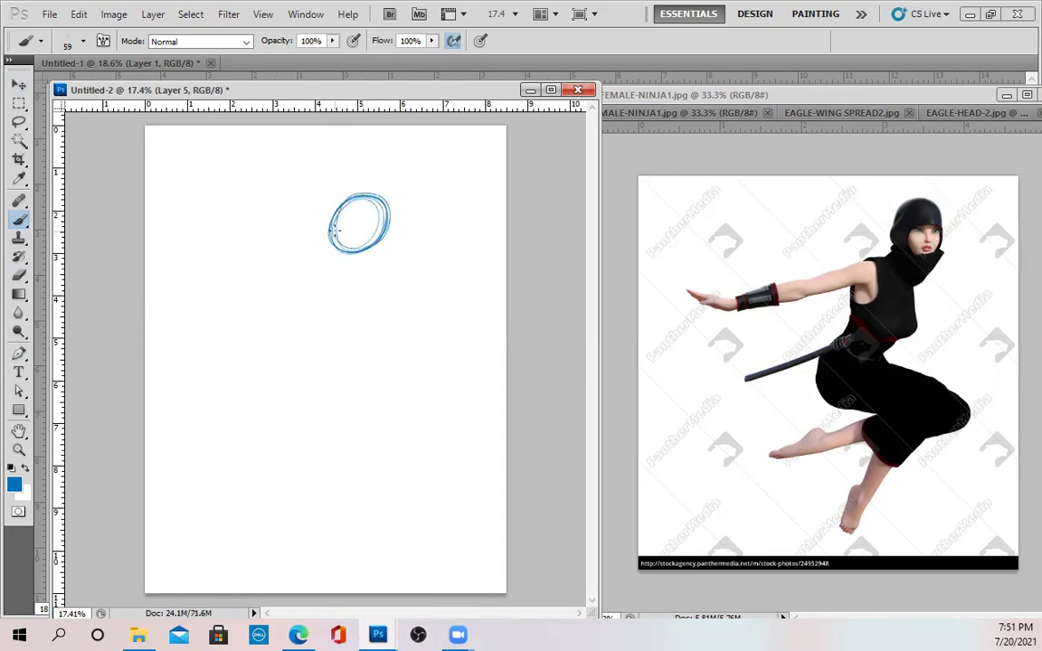
mouse_move(336, 223)
left_mouse_down()
mouse_move(381, 211)
mouse_move(361, 201)
mouse_move(367, 236)
mouse_move(367, 193)
mouse_move(364, 240)
mouse_move(369, 193)
mouse_move(370, 230)
left_mouse_up()
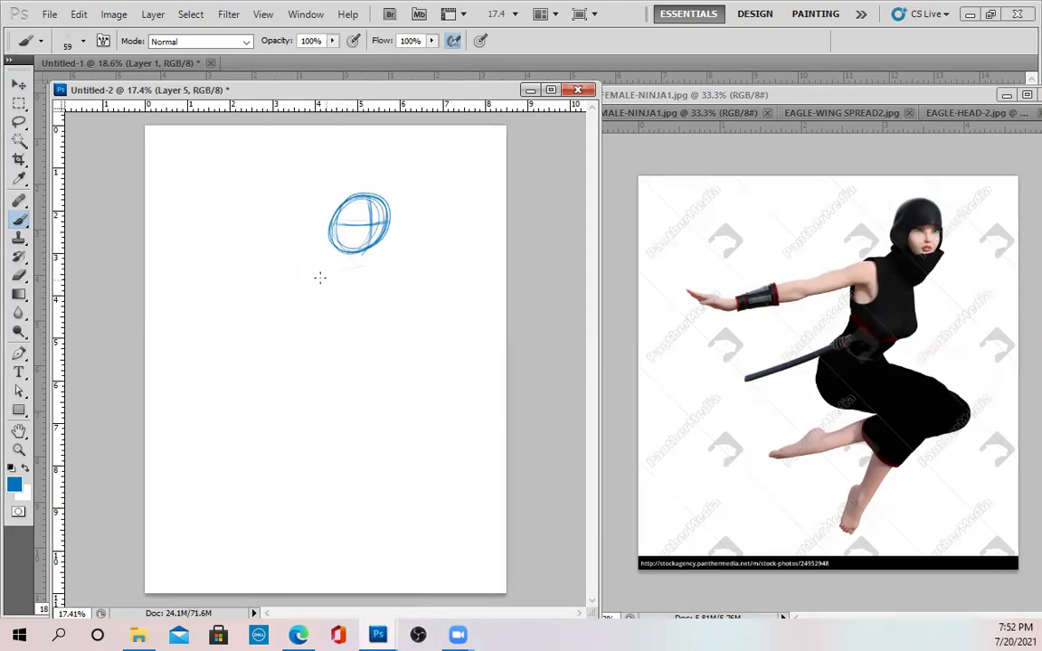
Step: Sketch the leaning oval torso with its curved centre line under the head, and a round pelvis below it
left_click_drag(323, 261, 366, 279)
mouse_move(323, 263)
left_mouse_down()
mouse_move(308, 320)
mouse_move(316, 288)
mouse_move(318, 308)
mouse_move(353, 323)
left_mouse_up()
mouse_move(333, 262)
left_mouse_down()
mouse_move(365, 277)
mouse_move(349, 338)
left_mouse_up()
mouse_move(314, 288)
left_mouse_down()
mouse_move(299, 357)
mouse_move(311, 361)
mouse_move(354, 282)
mouse_move(303, 361)
left_mouse_up()
mouse_move(344, 259)
left_mouse_down()
mouse_move(286, 361)
mouse_move(312, 332)
left_mouse_up()
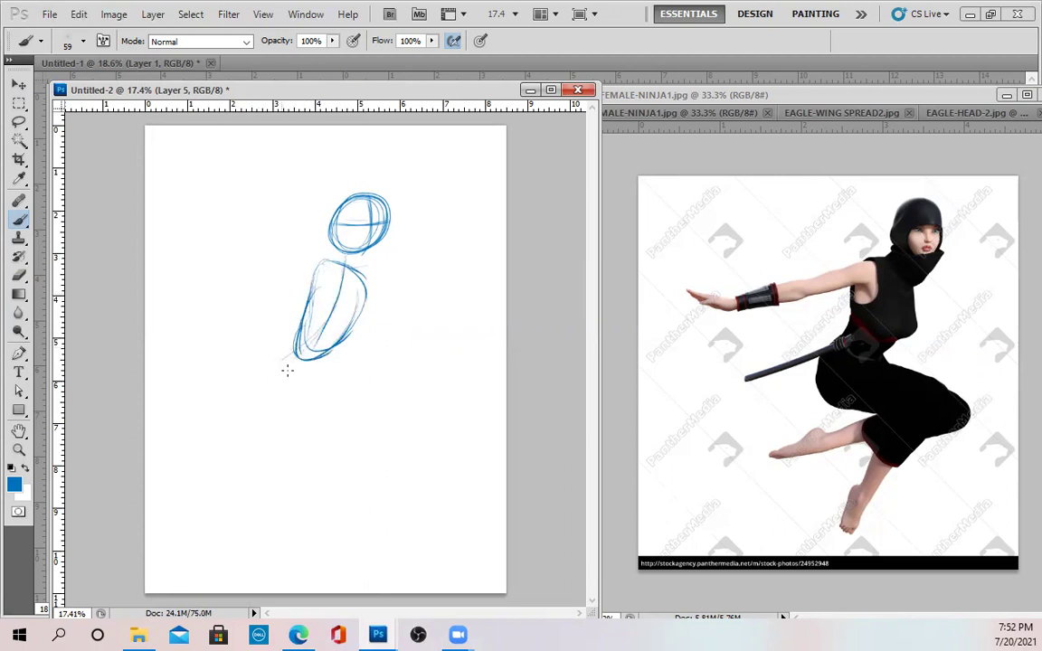
mouse_move(293, 391)
left_mouse_down()
mouse_move(268, 405)
mouse_move(255, 394)
mouse_move(262, 364)
mouse_move(292, 345)
mouse_move(311, 374)
mouse_move(266, 413)
left_mouse_up()
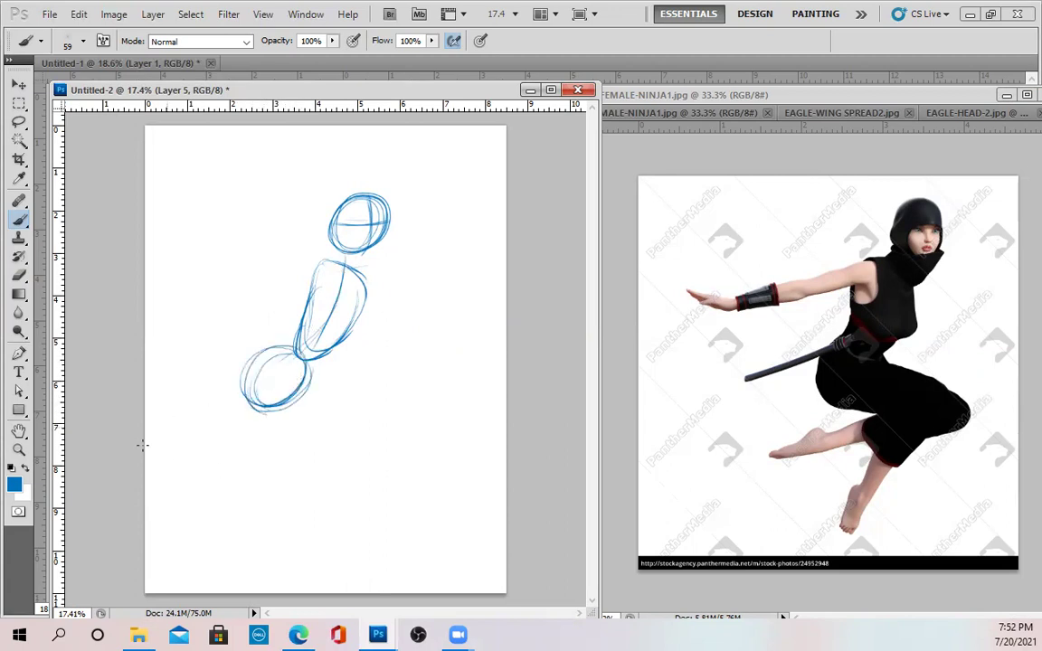
Step: Block in the bent legs with the thigh reaching forward, a circled knee, and both lower legs swept back and down
left_click_drag(271, 366, 398, 394)
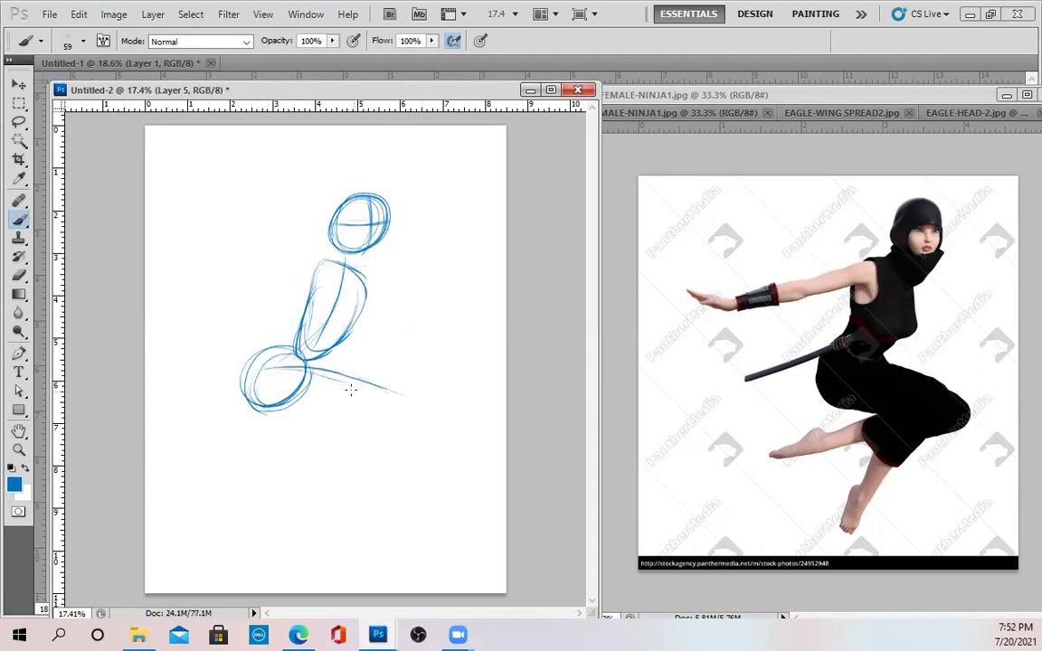
mouse_move(379, 407)
left_mouse_down()
mouse_move(404, 408)
mouse_move(400, 399)
left_mouse_up()
left_click_drag(389, 397, 365, 472)
mouse_move(294, 375)
left_mouse_down()
mouse_move(396, 416)
mouse_move(378, 417)
mouse_move(387, 418)
mouse_move(367, 475)
left_mouse_up()
left_click_drag(375, 419, 359, 467)
left_click_drag(307, 367, 402, 421)
mouse_move(350, 384)
left_mouse_down()
mouse_move(360, 436)
mouse_move(272, 473)
left_mouse_up()
left_click_drag(339, 433, 261, 479)
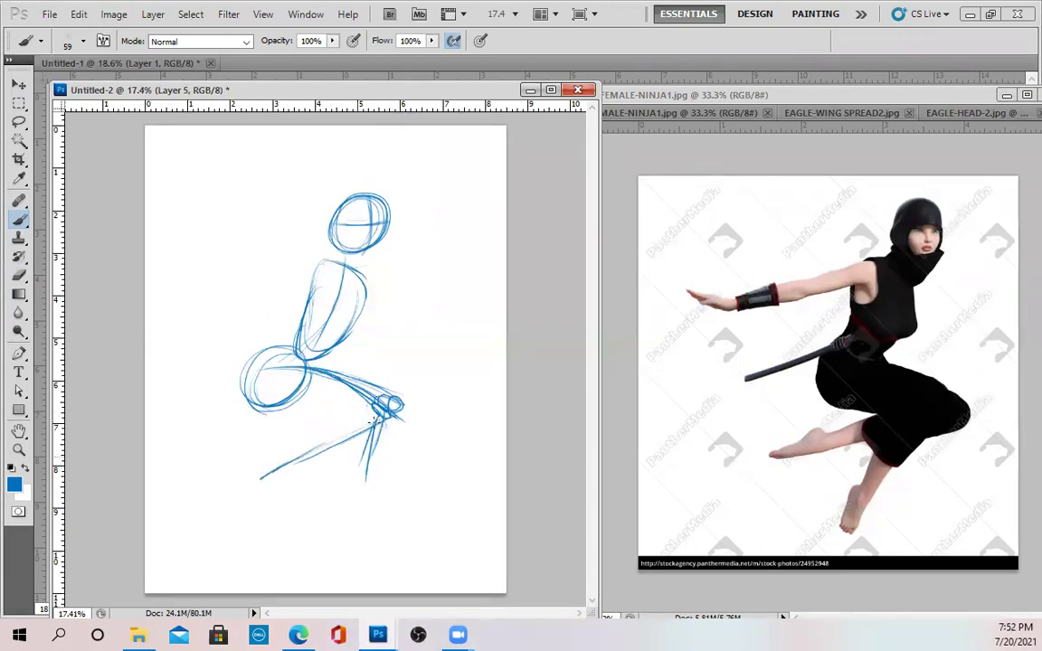
left_click_drag(376, 421, 343, 523)
Step: Sketch the outstretched arm line reaching back from the shoulder and lengthen both lower leg lines
left_click_drag(321, 259, 179, 304)
left_click_drag(314, 259, 168, 309)
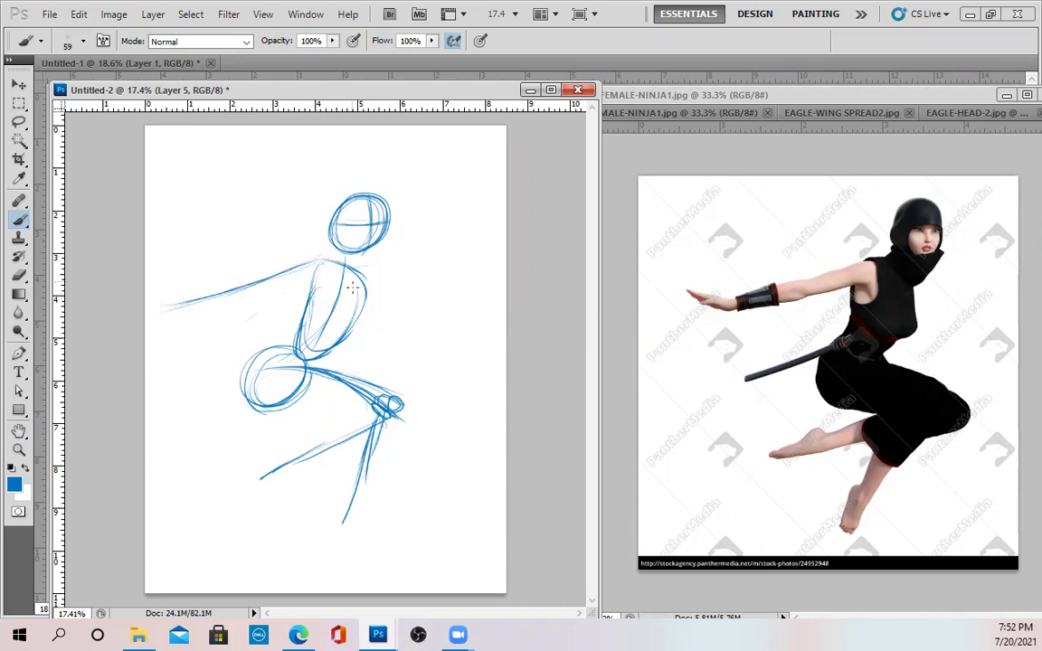
left_click_drag(300, 458, 243, 484)
left_click_drag(364, 472, 340, 531)
Step: Shift the sketched figure slightly right on the page and bring up the EAGLE-HEAD-2 reference beside the figure's head
left_click(20, 84)
mouse_move(289, 378)
left_mouse_down()
mouse_move(298, 396)
mouse_move(300, 381)
left_mouse_up()
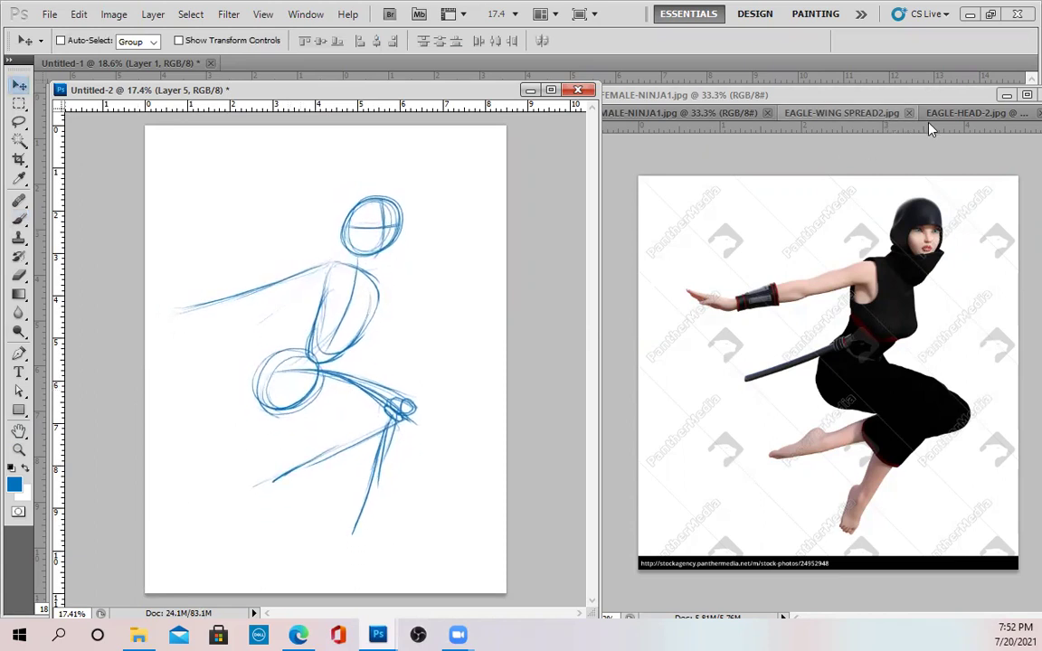
left_click(963, 113)
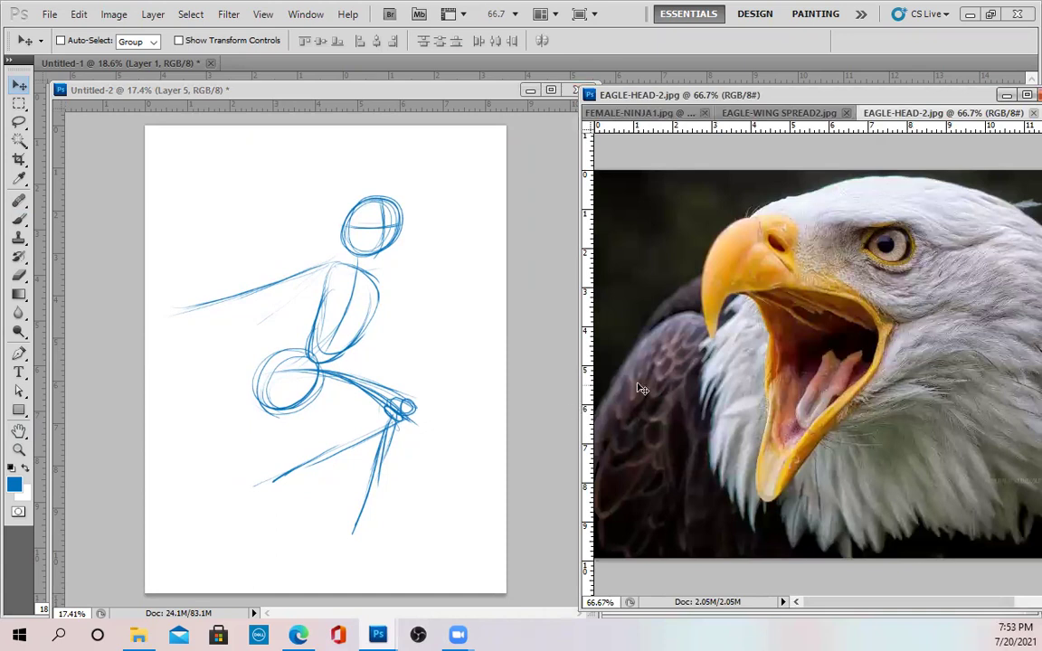
scroll(575, 256, "up", 2)
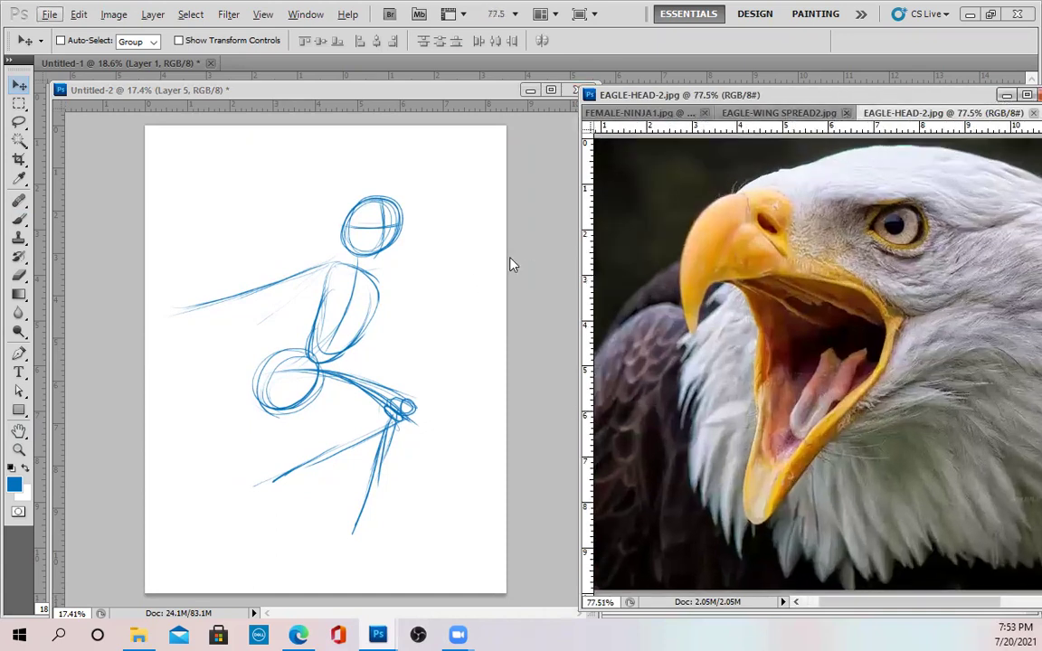
left_click(482, 302)
scroll(441, 323, "up", 3)
scroll(440, 323, "up", 4)
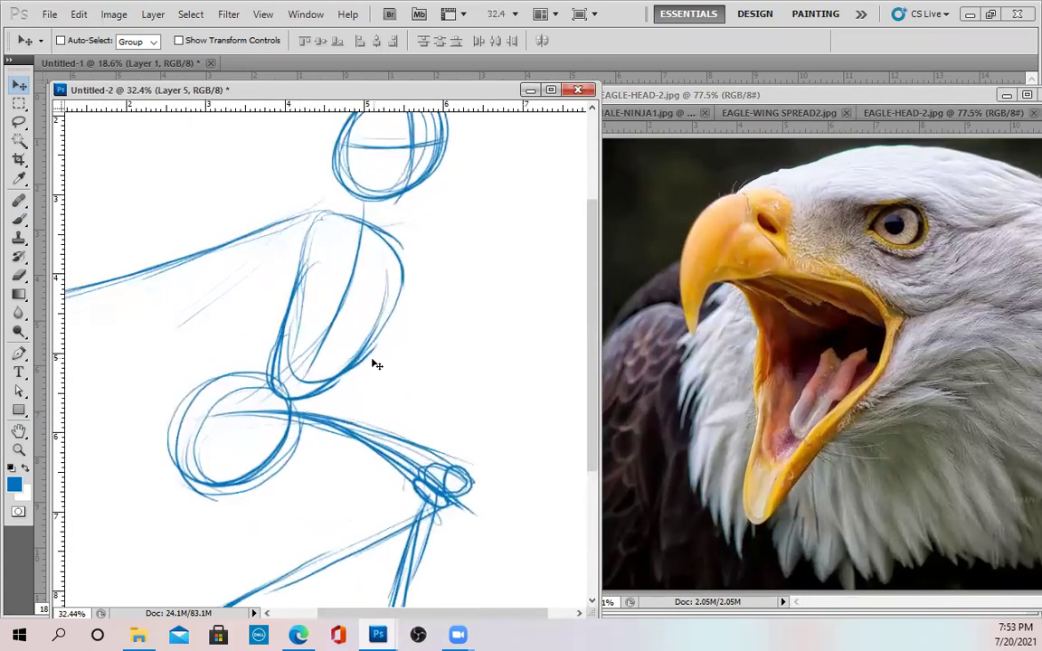
left_click_drag(354, 348, 265, 468)
left_click(762, 119)
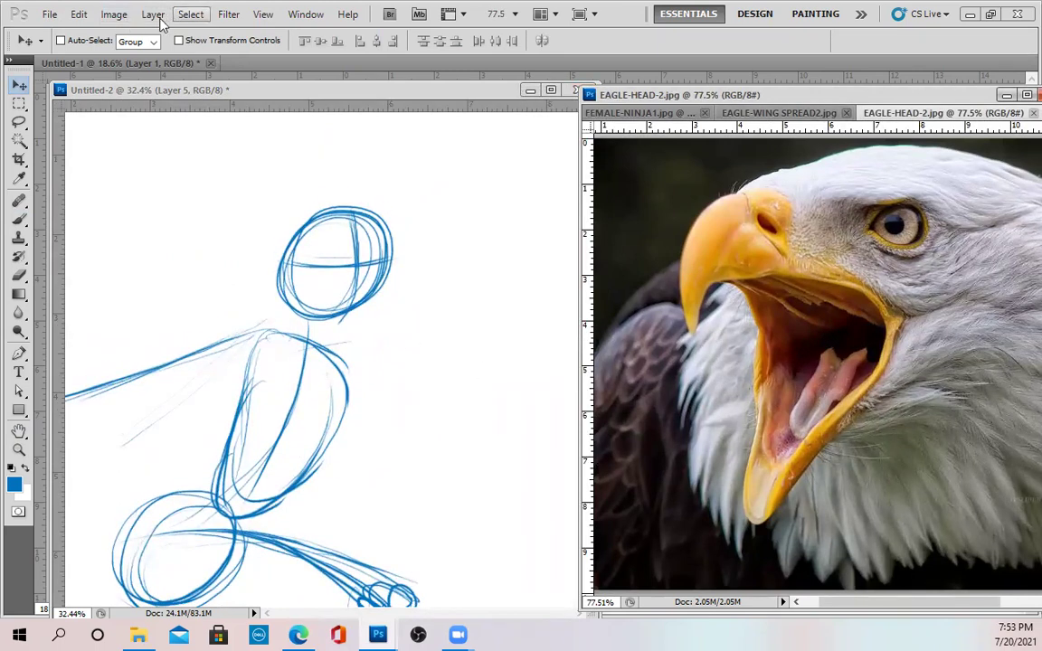
left_click(84, 16)
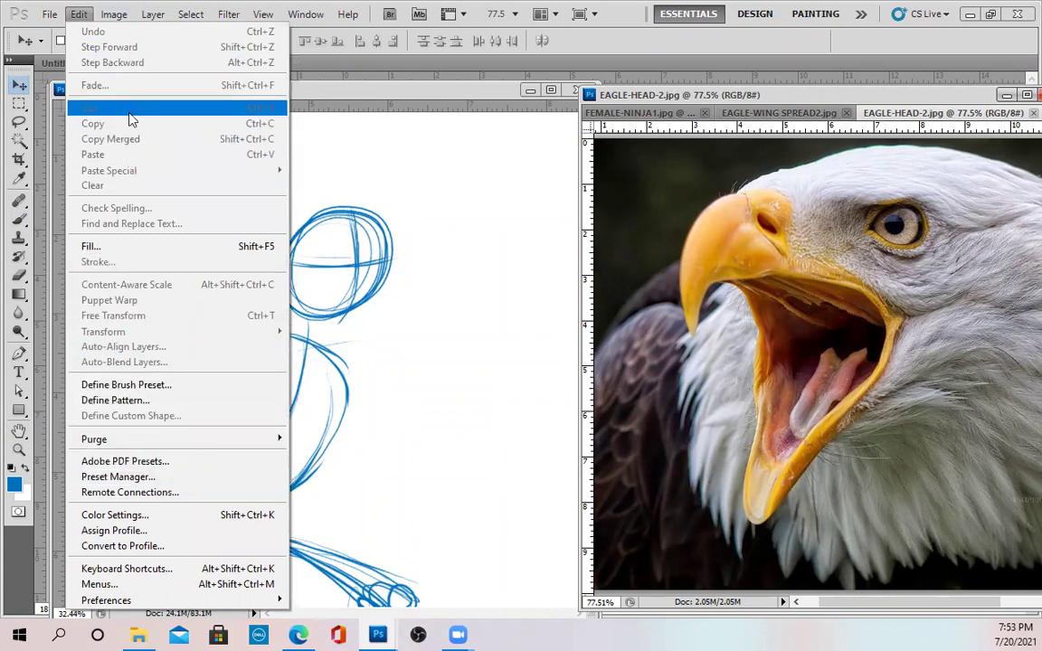
left_click(869, 115)
left_click(80, 13)
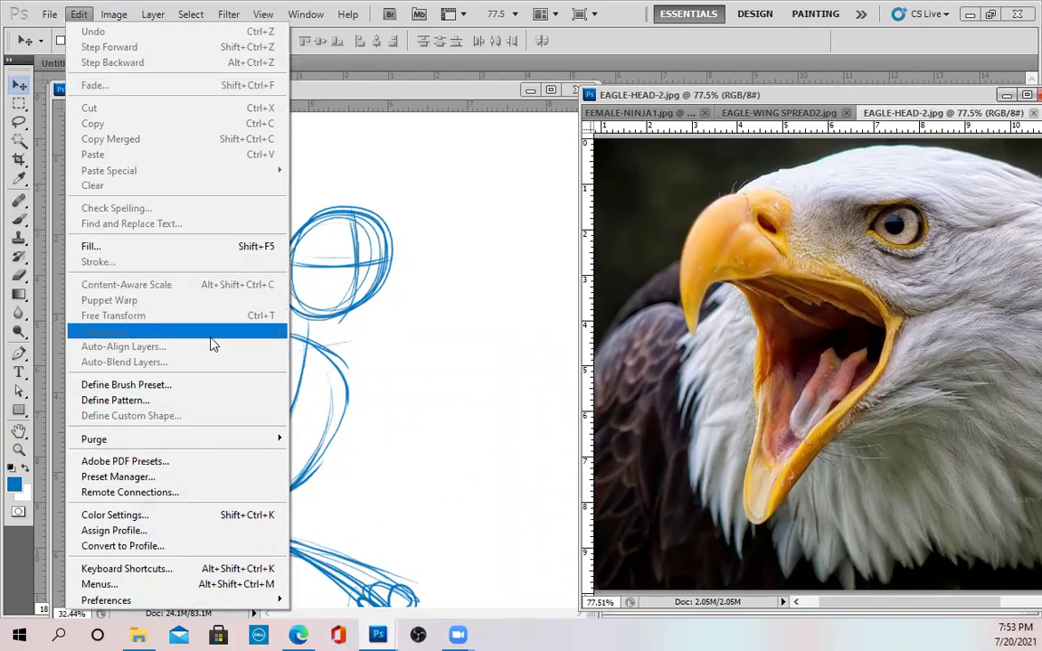
left_click(459, 127)
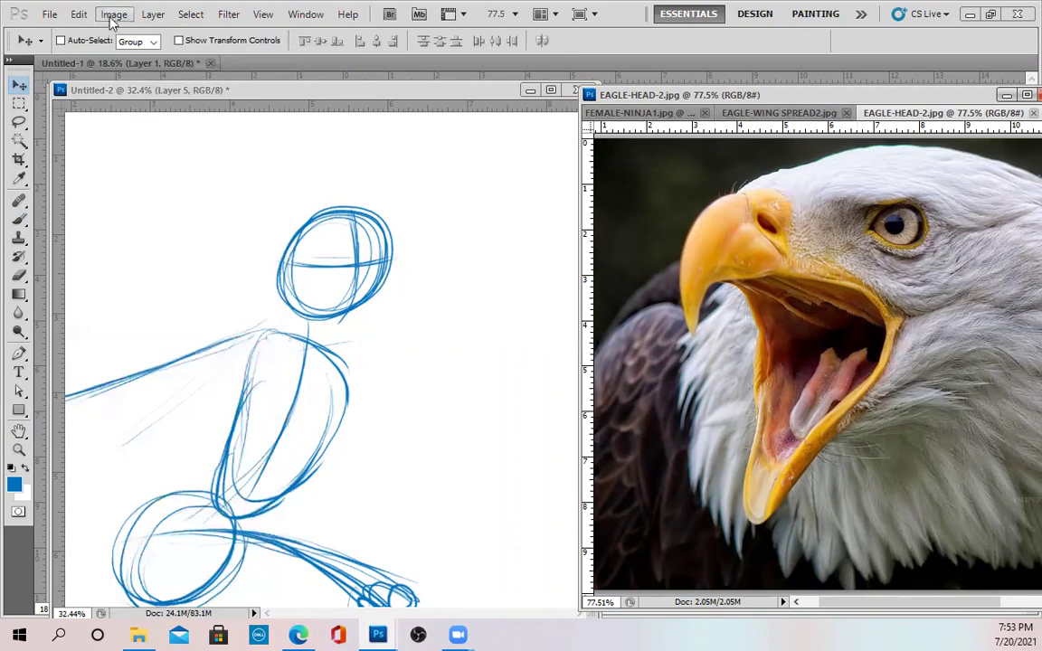
left_click(113, 14)
mouse_move(274, 32)
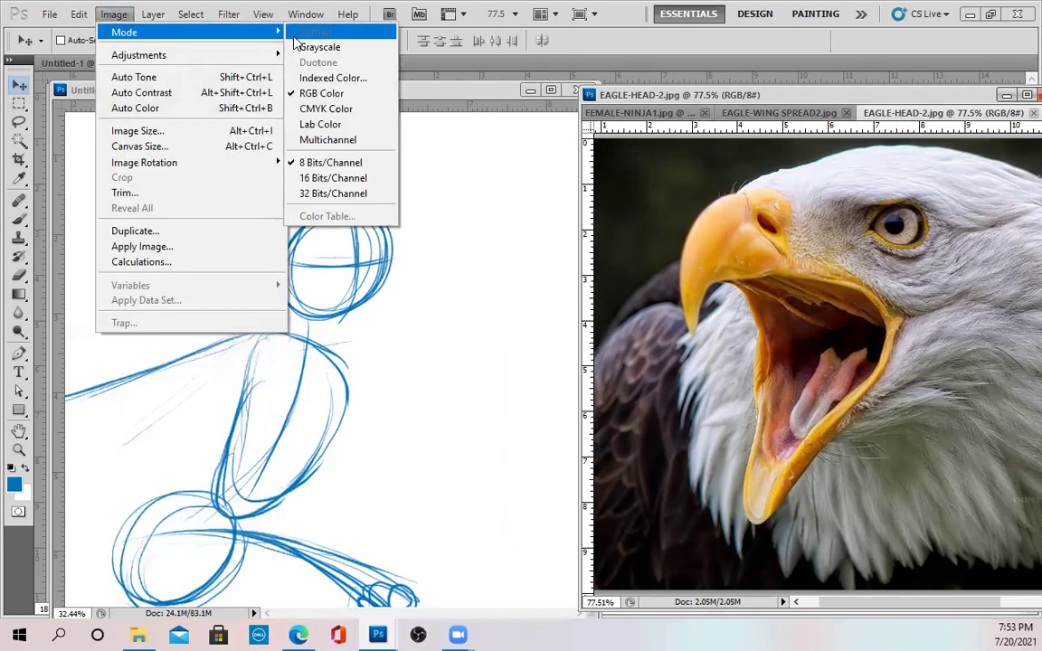
left_click(888, 120)
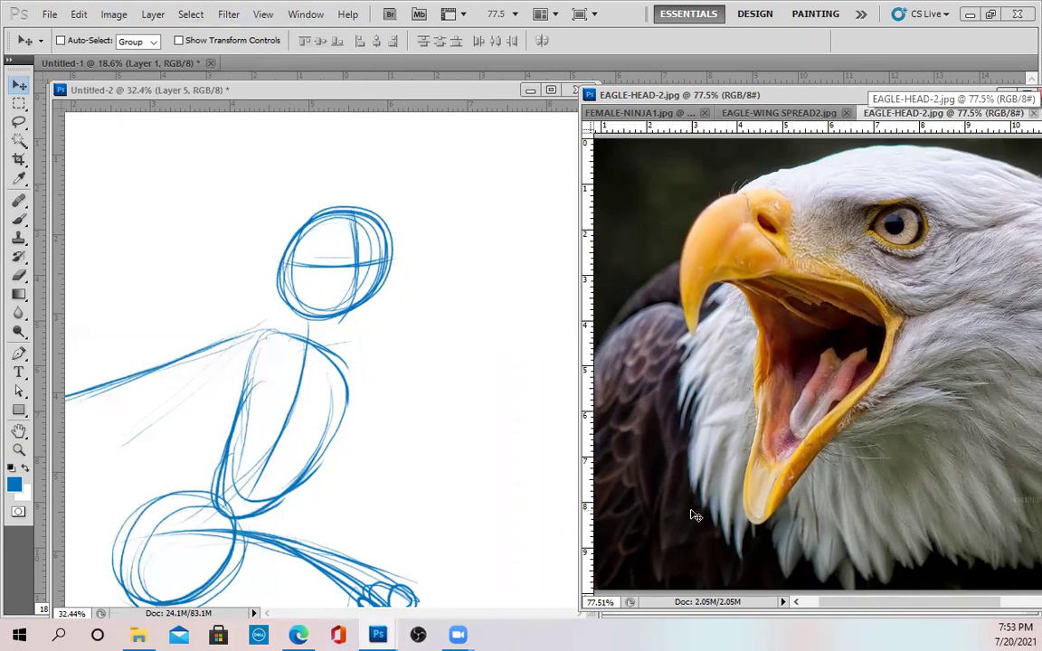
Step: Convert the EAGLE-HEAD-2 background into an editable layer and flip the eagle horizontally
left_click_drag(727, 96, 361, 146)
left_click_drag(713, 269, 956, 217)
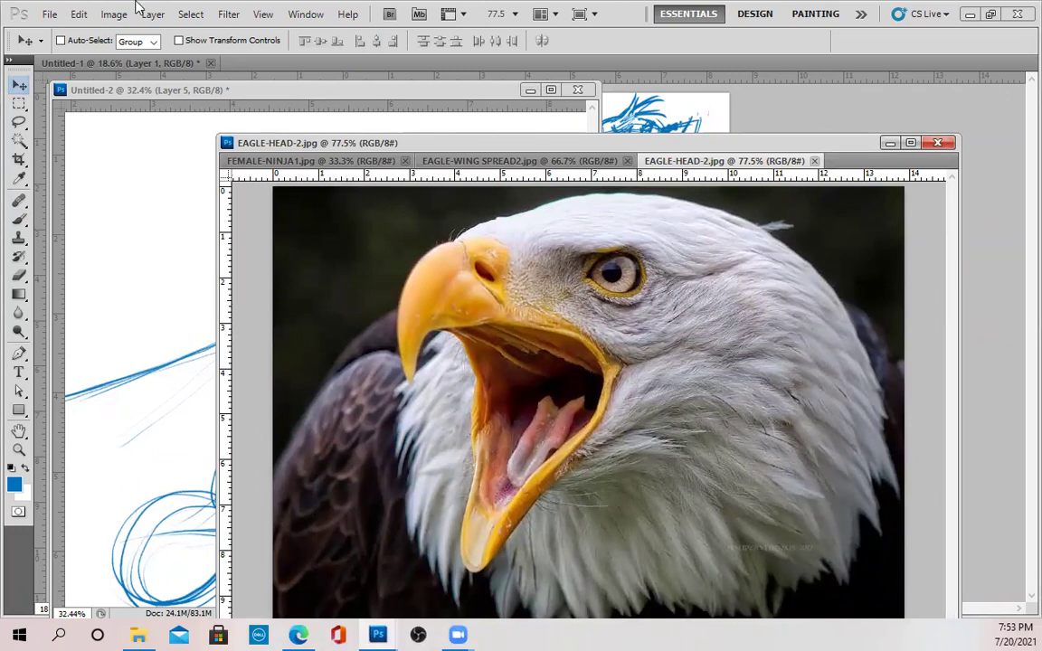
key("ctrl+o")
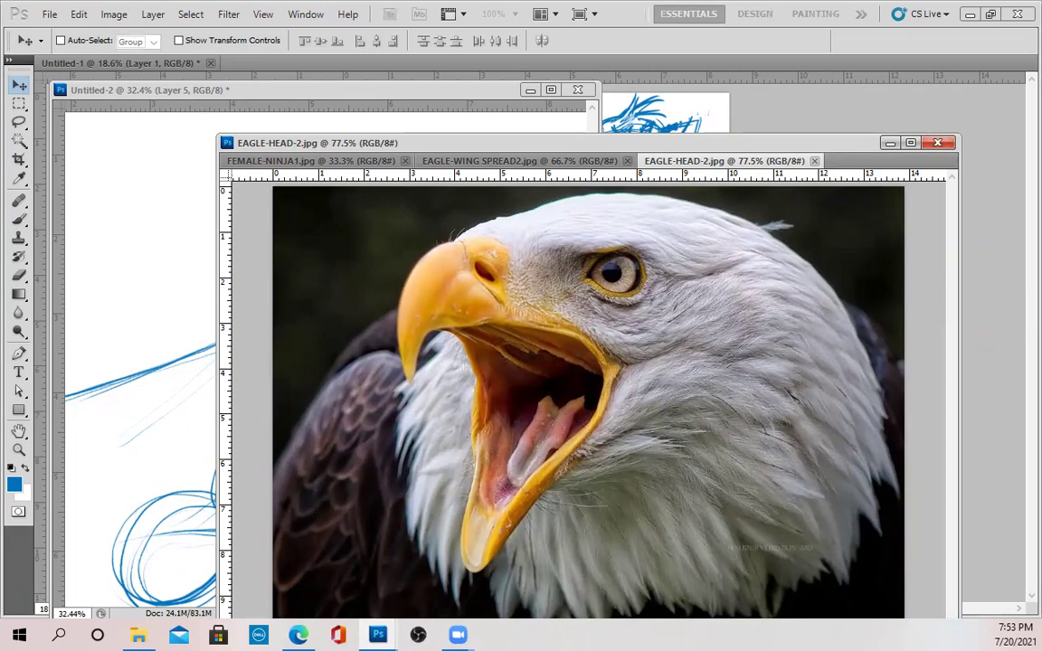
key("Return")
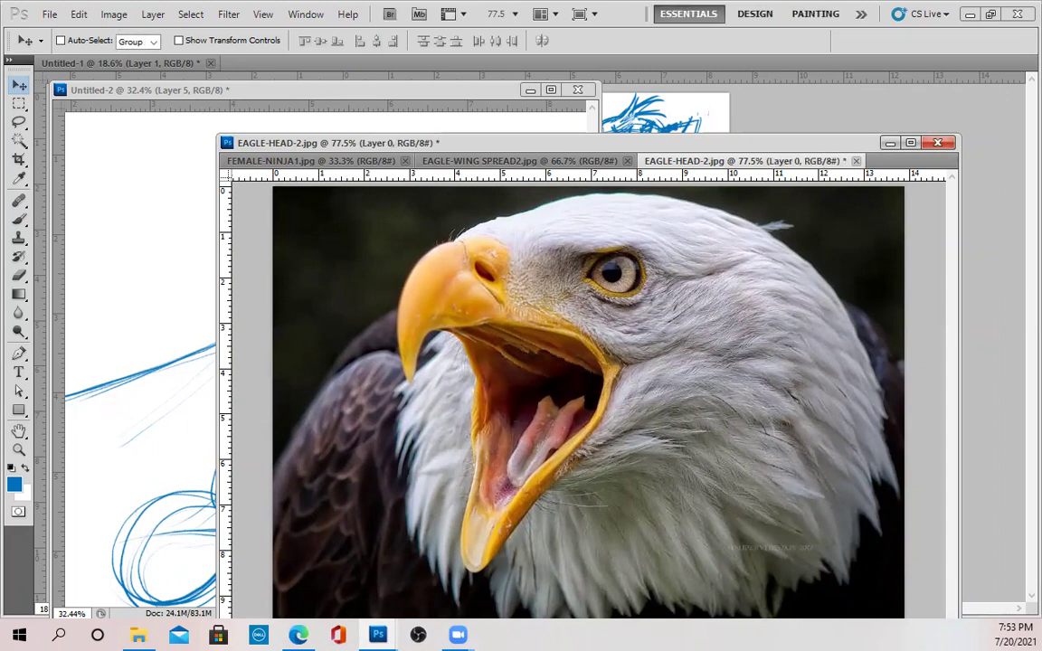
left_click(82, 15)
mouse_move(235, 332)
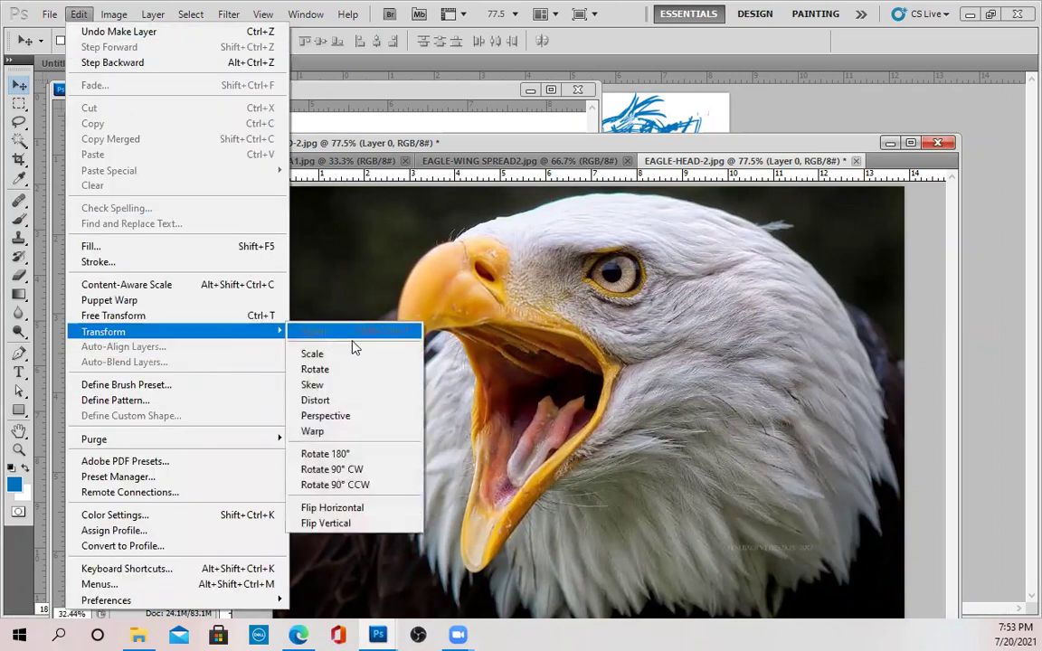
left_click(344, 507)
Step: Resize and reposition the eagle reference window beside the sketch so the whole flipped head can be seen
left_click_drag(746, 146, 868, 109)
left_click_drag(337, 389, 543, 345)
left_click_drag(844, 107, 703, 124)
scroll(693, 269, "up", 1)
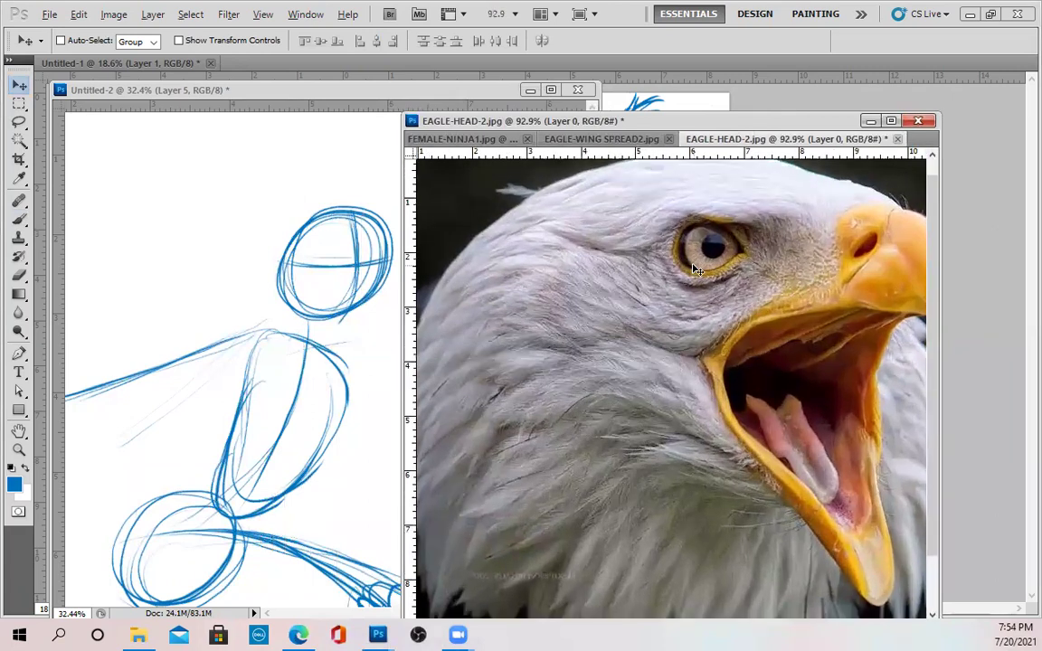
scroll(697, 270, "down", 5)
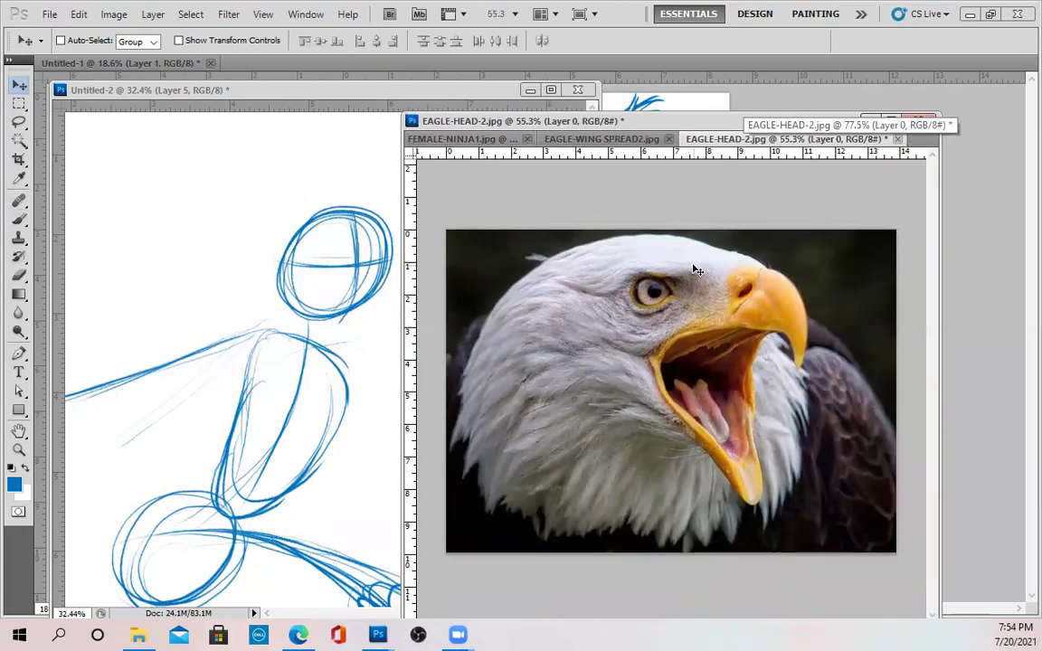
left_click_drag(707, 125, 775, 109)
Step: Brush a small round eye on the sketched head and a hooked upper beak extending forward from the face
left_click(354, 280)
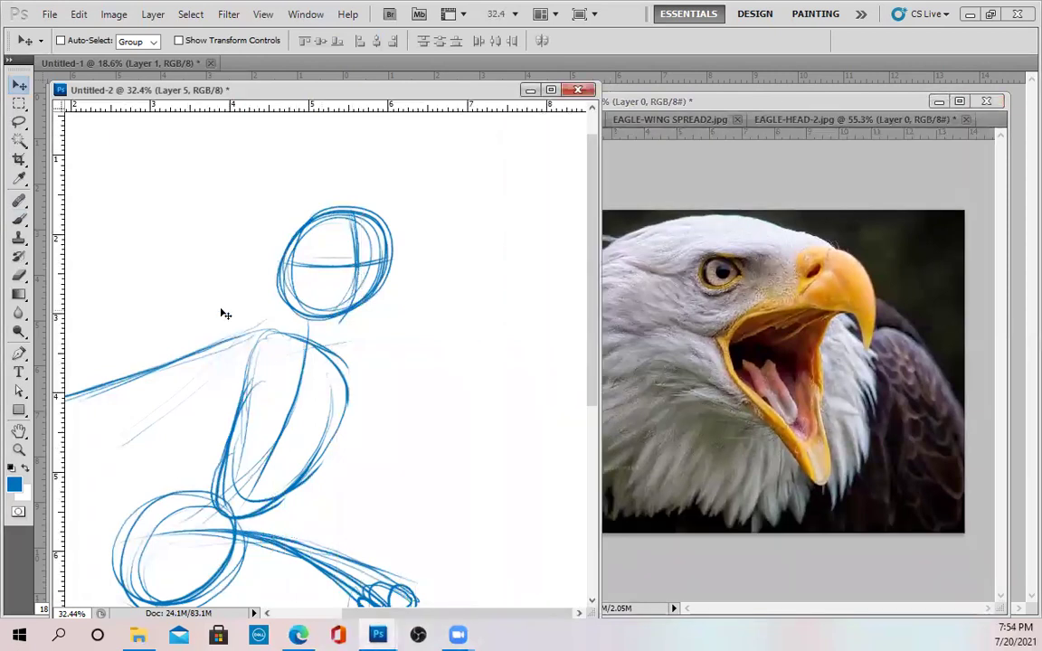
left_click(19, 221)
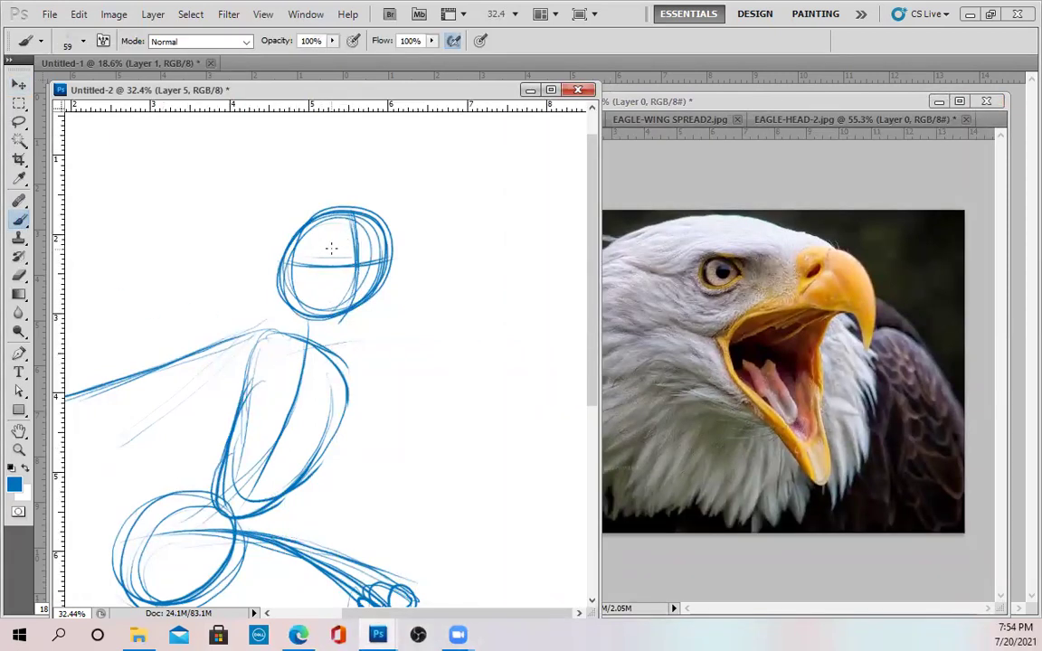
left_click_drag(331, 251, 327, 253)
left_click_drag(404, 252, 381, 265)
left_click_drag(348, 220, 346, 279)
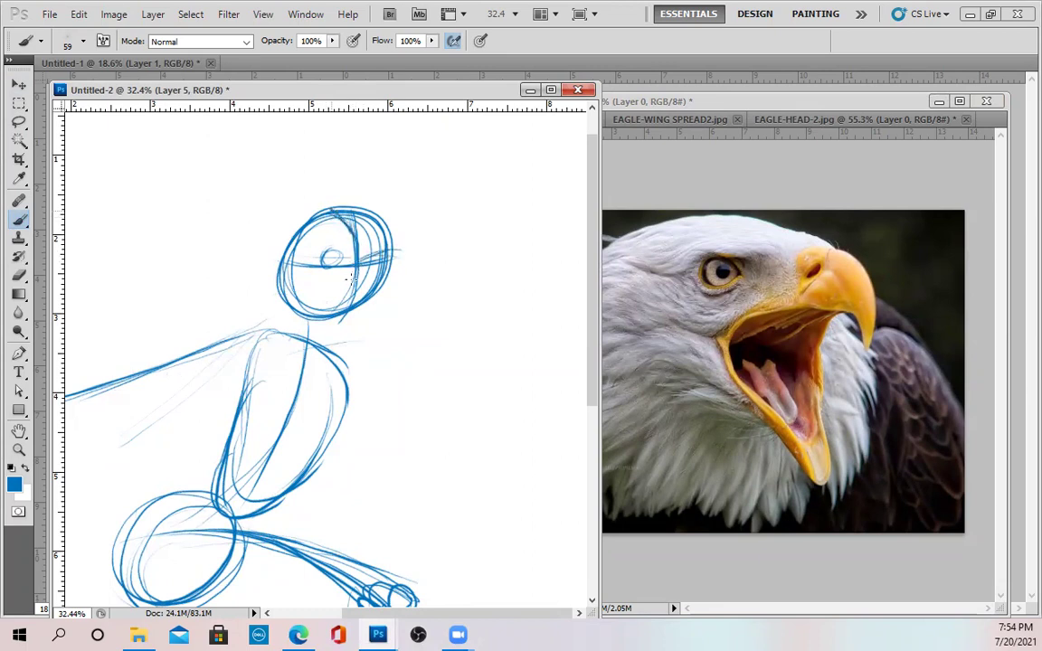
left_click_drag(396, 250, 416, 279)
mouse_move(389, 274)
left_mouse_down()
mouse_move(354, 283)
mouse_move(414, 281)
left_mouse_up()
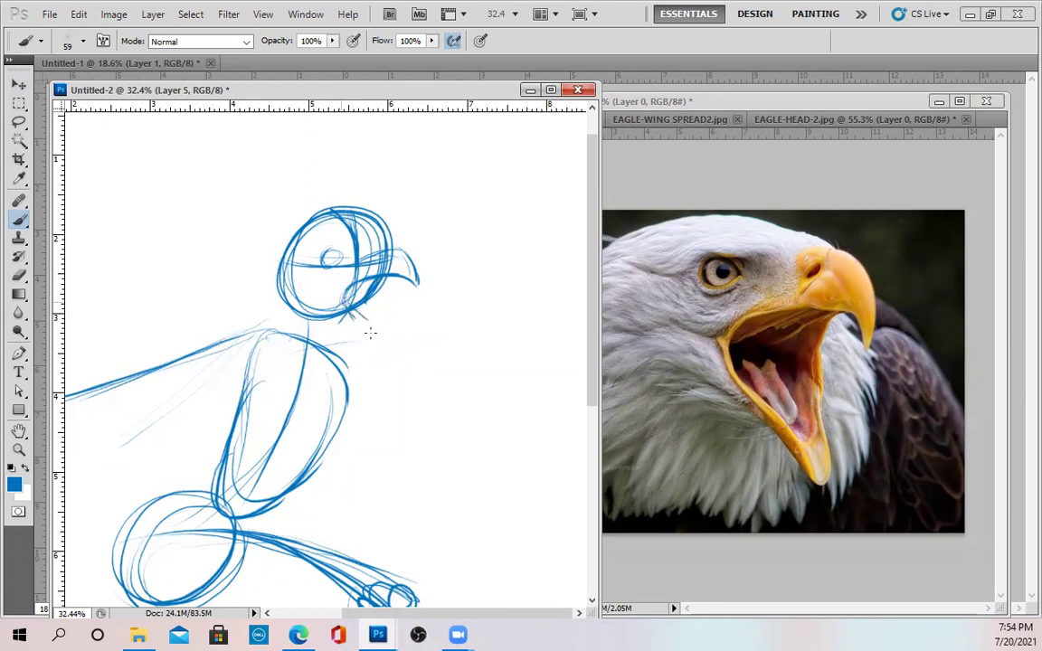
Step: Sketch the open, pointed lower beak and darken the eye, angry brow, nostril and upper beak edge
left_click_drag(357, 309, 379, 341)
left_click_drag(364, 299, 384, 338)
left_click_drag(332, 298, 388, 344)
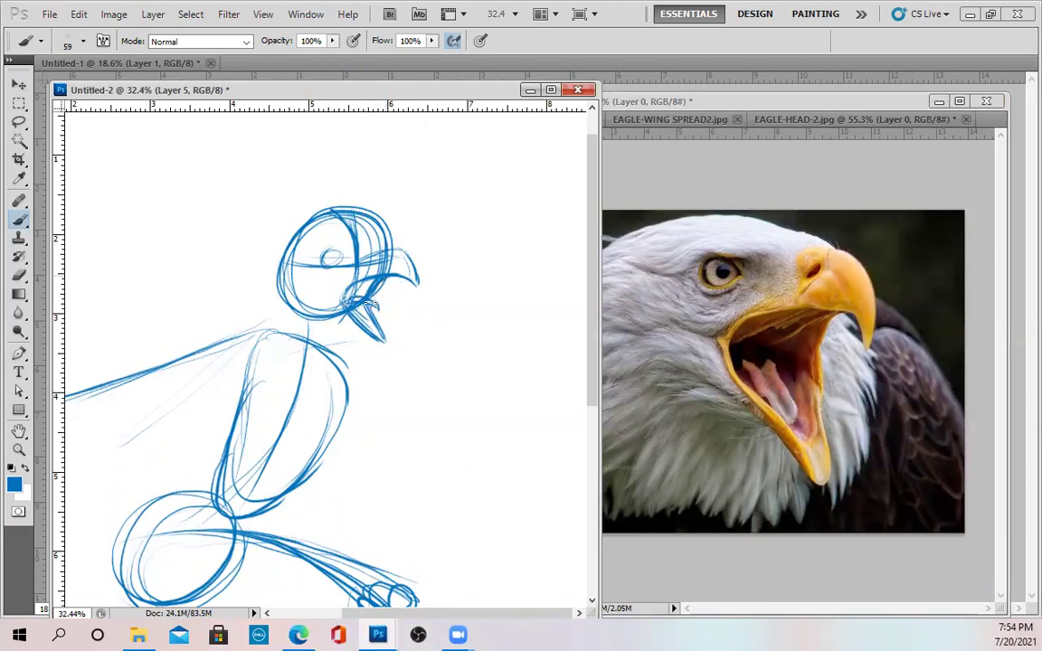
mouse_move(306, 246)
left_mouse_down()
mouse_move(344, 255)
mouse_move(324, 245)
mouse_move(333, 247)
mouse_move(340, 263)
mouse_move(326, 264)
mouse_move(371, 237)
mouse_move(377, 254)
mouse_move(364, 254)
mouse_move(383, 244)
mouse_move(418, 288)
left_mouse_up()
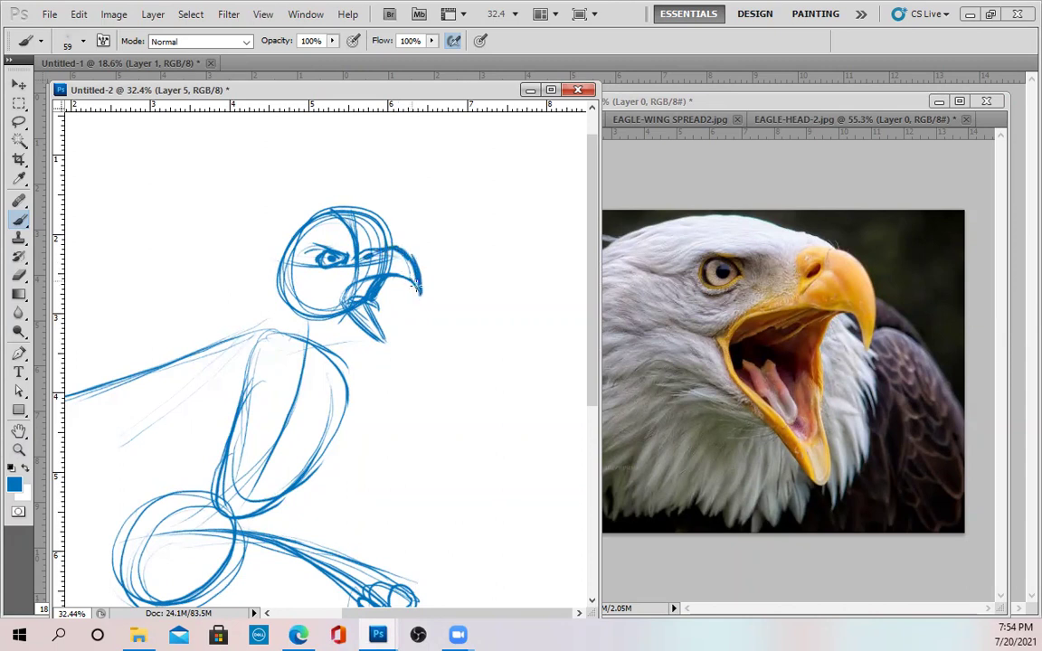
Step: Strengthen the face, lower beak and forehead contours and sketch swept-back feather tufts at the back of the crown
left_click_drag(324, 235, 295, 268)
mouse_move(340, 316)
left_mouse_down()
mouse_move(384, 340)
mouse_move(384, 357)
mouse_move(384, 338)
left_mouse_up()
left_click_drag(352, 280, 336, 318)
left_click_drag(354, 220, 324, 192)
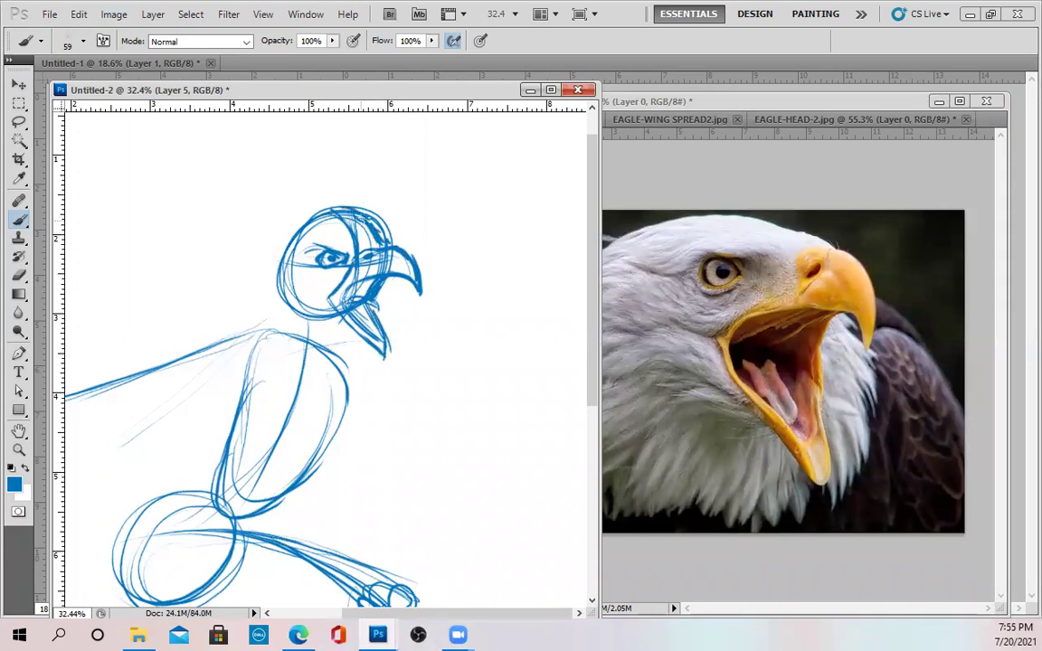
left_click_drag(327, 212, 243, 258)
mouse_move(287, 220)
left_mouse_down()
mouse_move(252, 231)
mouse_move(262, 194)
mouse_move(237, 199)
mouse_move(246, 185)
mouse_move(216, 206)
mouse_move(246, 233)
left_mouse_up()
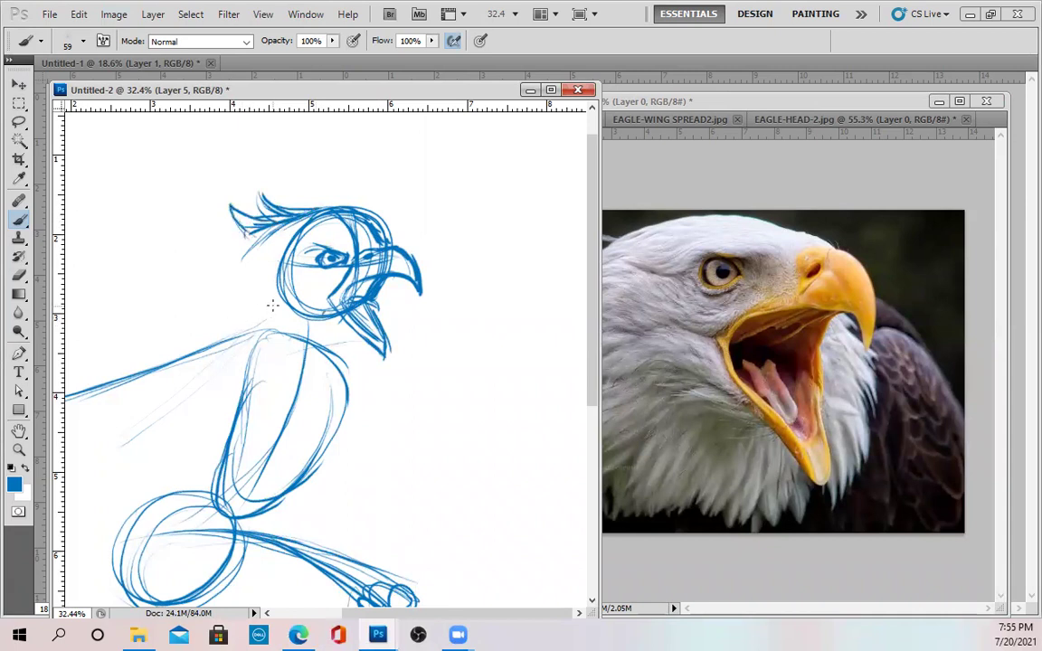
Step: Bring up the FEMALE-NINJA1 reference and brush a high ninja collar around the neck, narrowing to a point on the chest
left_click(673, 119)
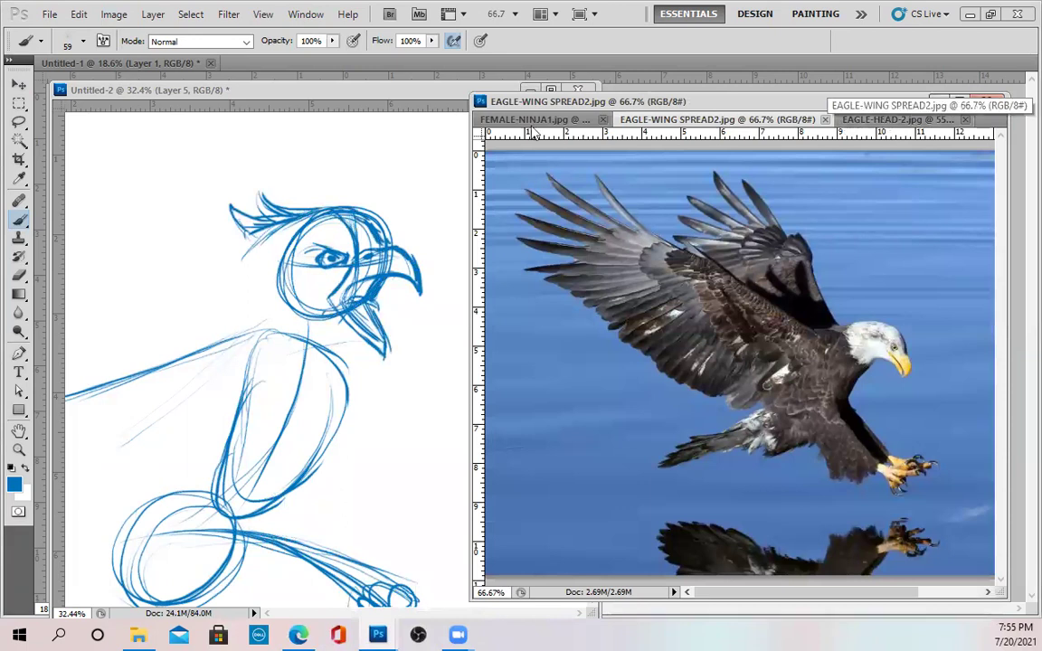
left_click(578, 119)
left_click(272, 289)
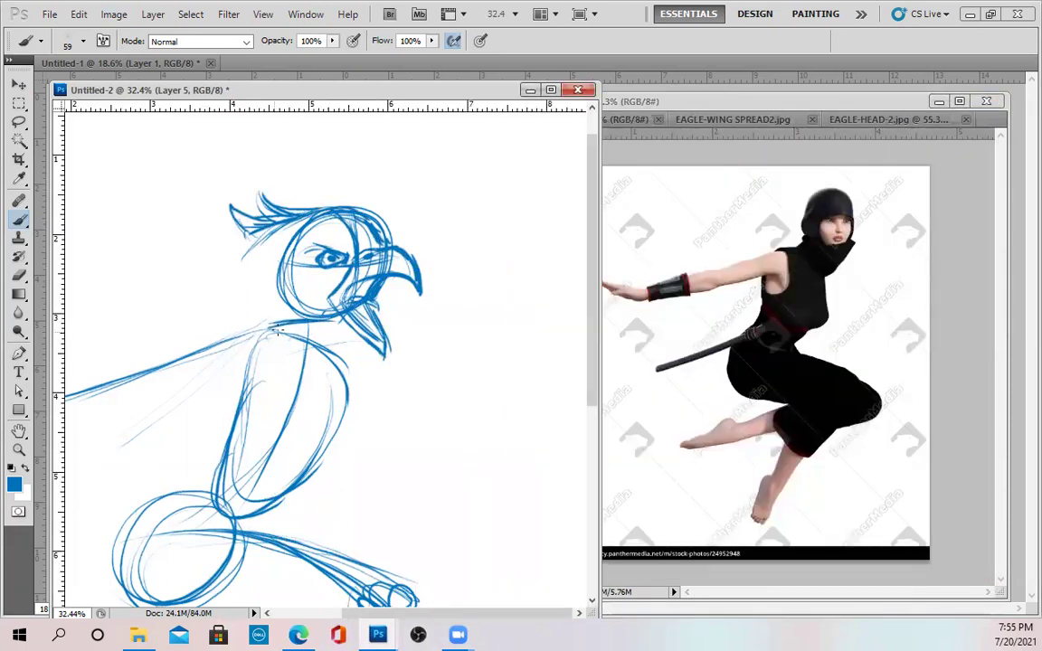
mouse_move(316, 318)
left_mouse_down()
mouse_move(239, 341)
mouse_move(325, 316)
mouse_move(260, 328)
mouse_move(272, 324)
mouse_move(248, 320)
mouse_move(340, 309)
mouse_move(251, 314)
mouse_move(264, 361)
left_mouse_up()
left_click_drag(251, 317, 250, 362)
left_click_drag(263, 316, 264, 373)
left_click_drag(259, 348, 316, 402)
left_click_drag(344, 338, 312, 397)
left_click_drag(356, 338, 322, 388)
mouse_move(348, 315)
left_mouse_down()
mouse_move(236, 320)
mouse_move(285, 313)
mouse_move(239, 303)
left_mouse_up()
mouse_move(239, 304)
left_mouse_down()
mouse_move(264, 356)
mouse_move(259, 323)
left_mouse_up()
Step: Add two more pointed feather tufts behind the head and reinforce the front edge of the collar
mouse_move(226, 212)
left_mouse_down()
mouse_move(192, 237)
mouse_move(186, 224)
mouse_move(186, 244)
mouse_move(162, 255)
mouse_move(201, 290)
mouse_move(161, 271)
mouse_move(171, 285)
mouse_move(243, 289)
mouse_move(212, 266)
left_mouse_up()
left_click_drag(229, 259, 200, 278)
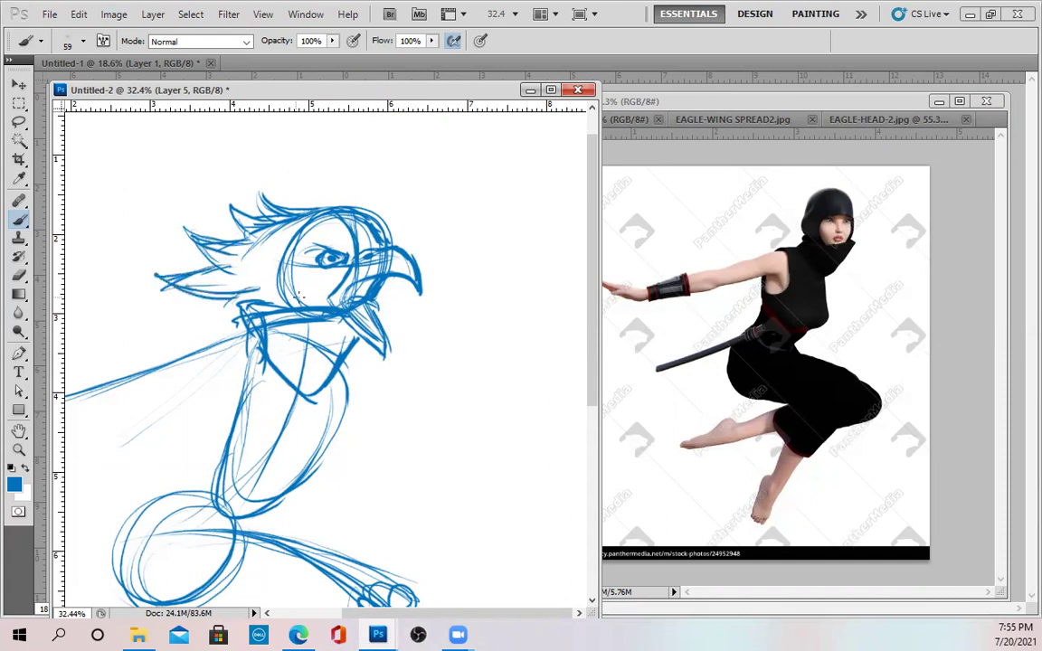
left_click_drag(331, 207, 354, 232)
mouse_move(376, 310)
left_mouse_down()
mouse_move(393, 320)
mouse_move(340, 369)
left_mouse_up()
left_click_drag(365, 347, 316, 398)
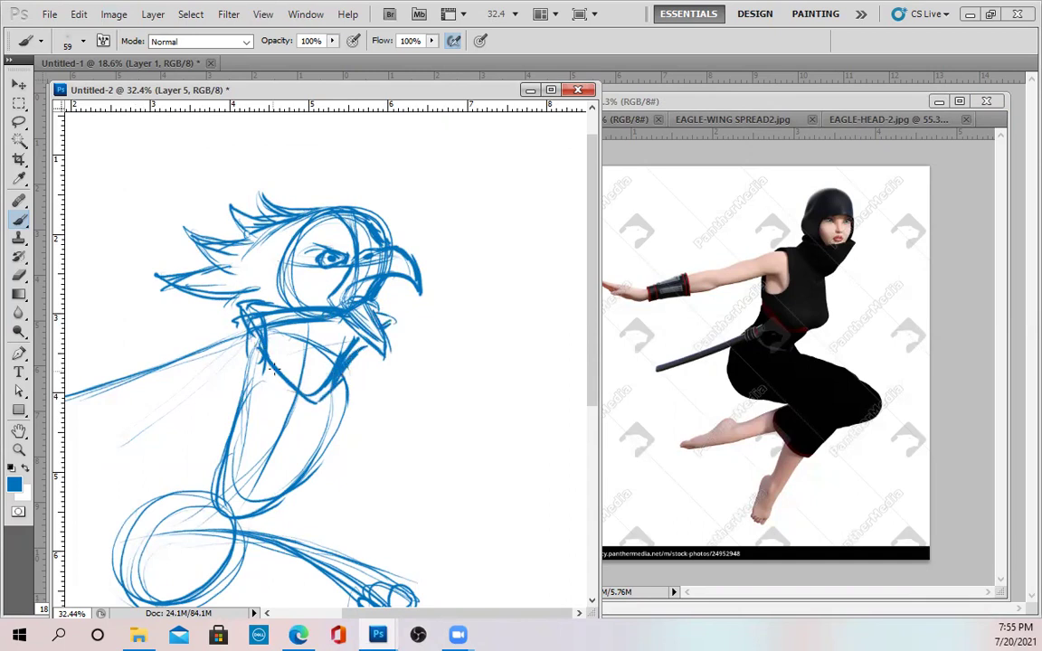
Step: Sketch the shoulder, chest and waist contours below the collar, with jagged cloth edges at the armhole and back
mouse_move(214, 338)
left_mouse_down()
mouse_move(278, 359)
mouse_move(299, 398)
mouse_move(354, 394)
left_mouse_up()
mouse_move(300, 371)
left_mouse_down()
mouse_move(356, 394)
mouse_move(344, 369)
left_mouse_up()
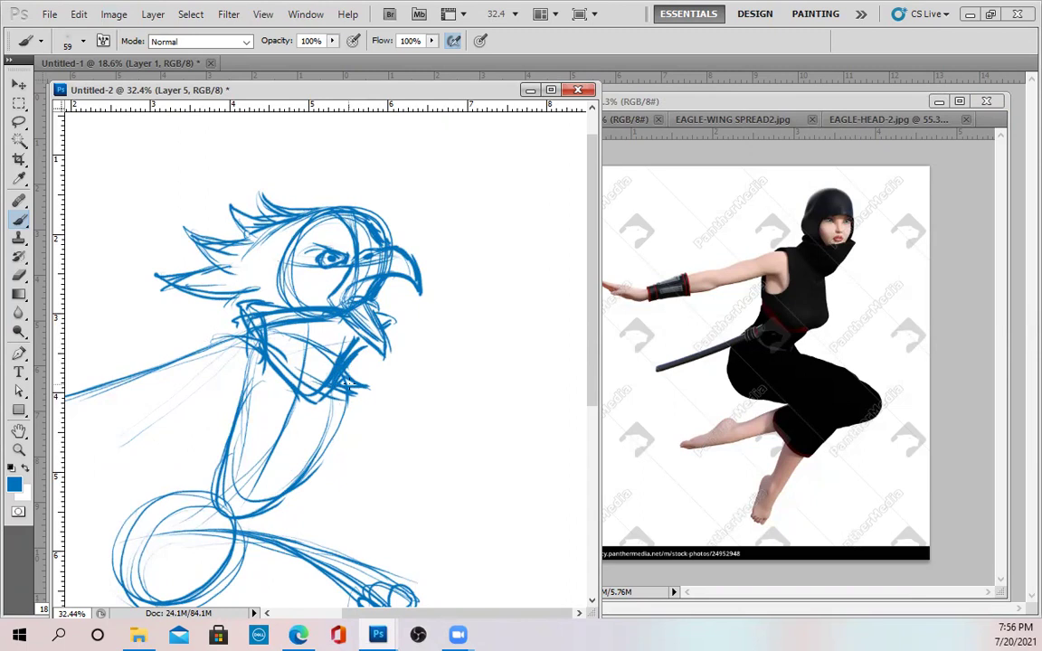
mouse_move(349, 389)
left_mouse_down()
mouse_move(376, 425)
mouse_move(360, 454)
left_mouse_up()
mouse_move(371, 409)
left_mouse_down()
mouse_move(367, 450)
mouse_move(270, 516)
mouse_move(349, 464)
mouse_move(373, 427)
left_mouse_up()
mouse_move(213, 341)
left_mouse_down()
mouse_move(248, 354)
mouse_move(255, 394)
left_mouse_up()
left_click_drag(233, 342, 255, 403)
mouse_move(249, 365)
left_mouse_down()
mouse_move(244, 407)
mouse_move(230, 417)
mouse_move(255, 398)
mouse_move(230, 440)
mouse_move(224, 418)
mouse_move(203, 480)
mouse_move(161, 502)
mouse_move(215, 524)
mouse_move(279, 517)
mouse_move(295, 502)
left_mouse_up()
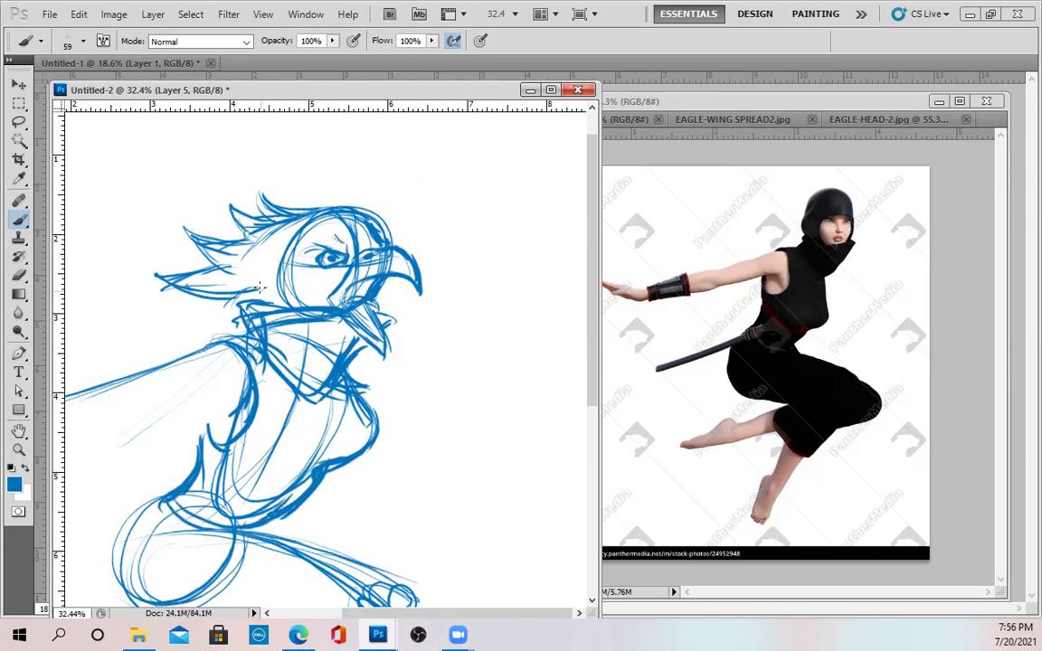
Step: Add a feather tuft low behind the head, darken the open mouth, and draw the line beneath the chest
left_click_drag(240, 302, 194, 327)
left_click_drag(255, 194, 287, 211)
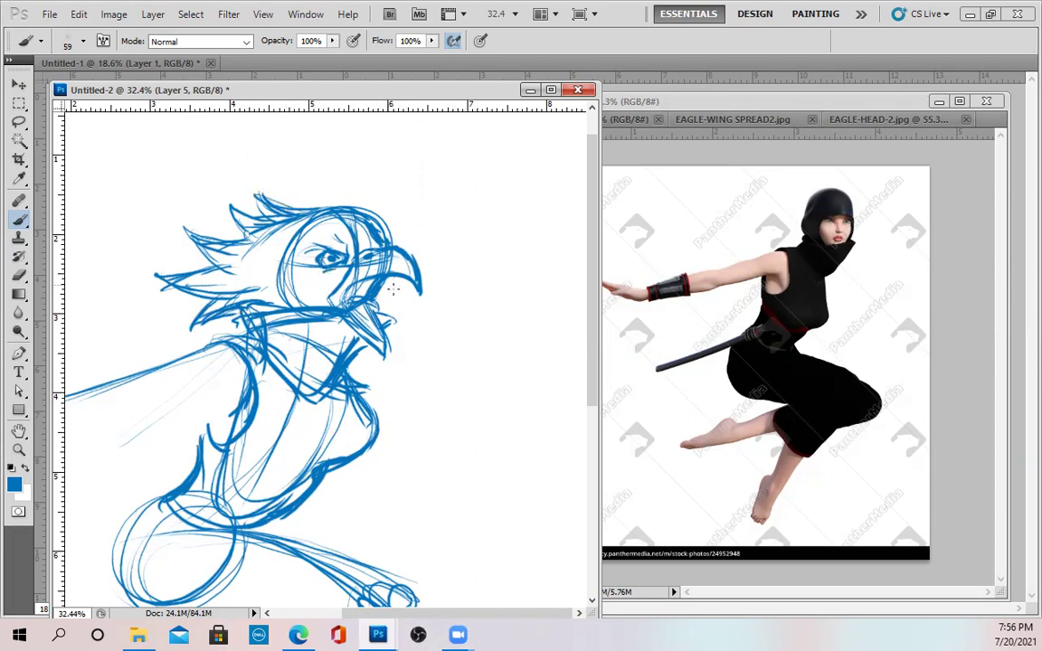
left_click_drag(375, 279, 349, 290)
mouse_move(327, 376)
left_mouse_down()
mouse_move(321, 389)
mouse_move(325, 377)
mouse_move(358, 387)
left_mouse_up()
mouse_move(242, 445)
left_mouse_down()
mouse_move(294, 463)
mouse_move(281, 471)
mouse_move(250, 452)
mouse_move(326, 441)
mouse_move(301, 467)
mouse_move(315, 430)
mouse_move(299, 466)
mouse_move(247, 458)
left_mouse_up()
Step: Sketch the waist belt and a long sheathed sword angled down behind the hip, with its handle crossing the waist
scroll(355, 472, "down", 4)
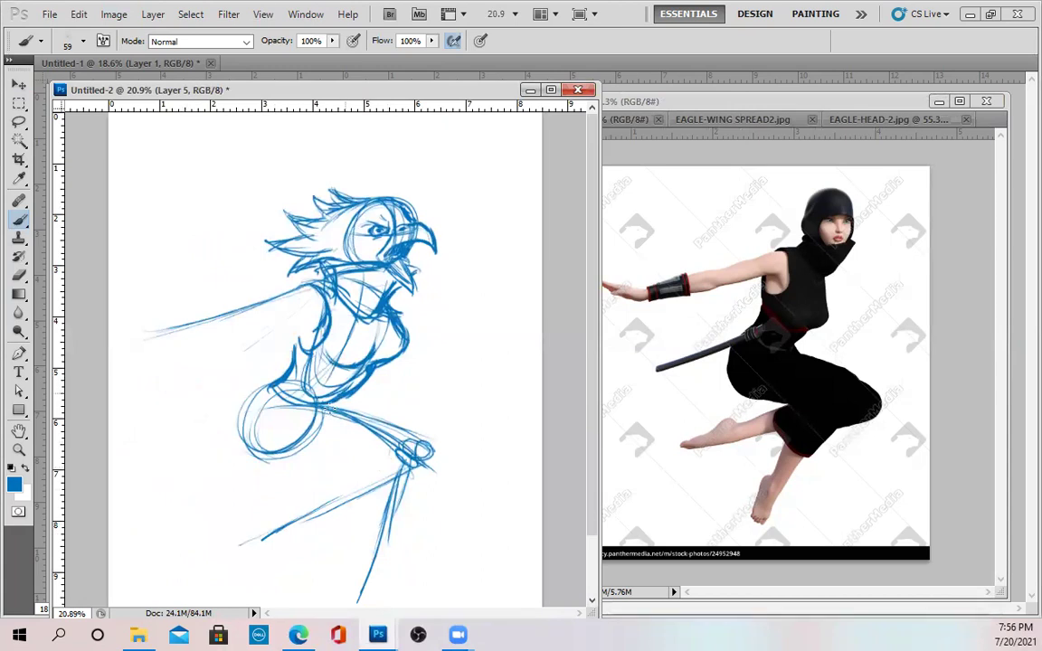
mouse_move(279, 415)
left_mouse_down()
mouse_move(244, 361)
mouse_move(276, 378)
mouse_move(312, 371)
mouse_move(279, 383)
mouse_move(283, 413)
mouse_move(165, 479)
left_mouse_up()
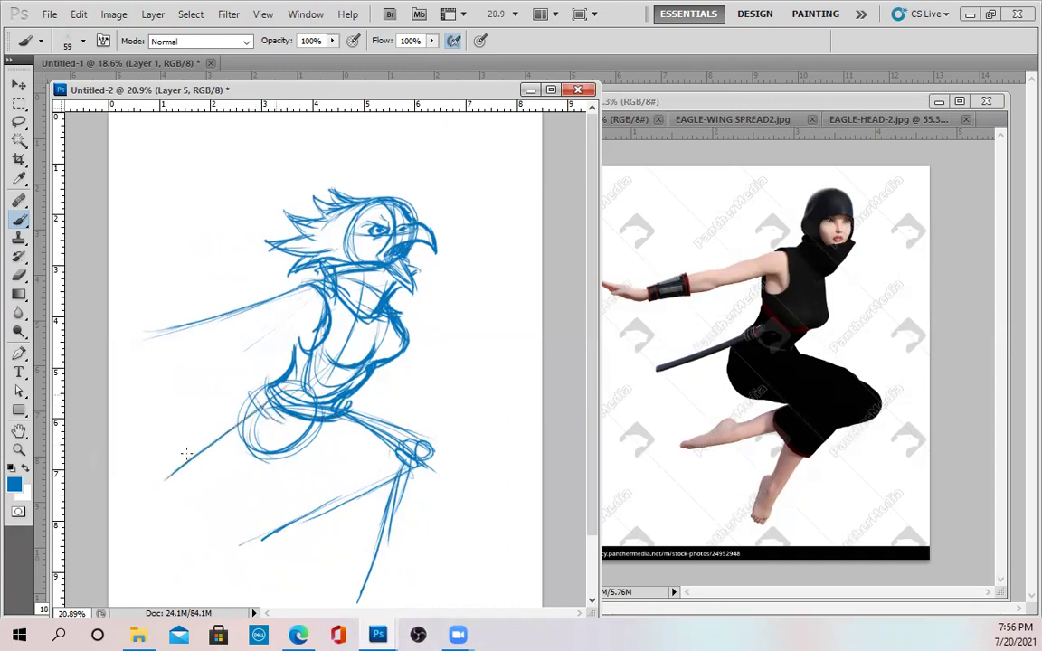
mouse_move(243, 421)
left_mouse_down()
mouse_move(120, 501)
mouse_move(251, 388)
left_mouse_up()
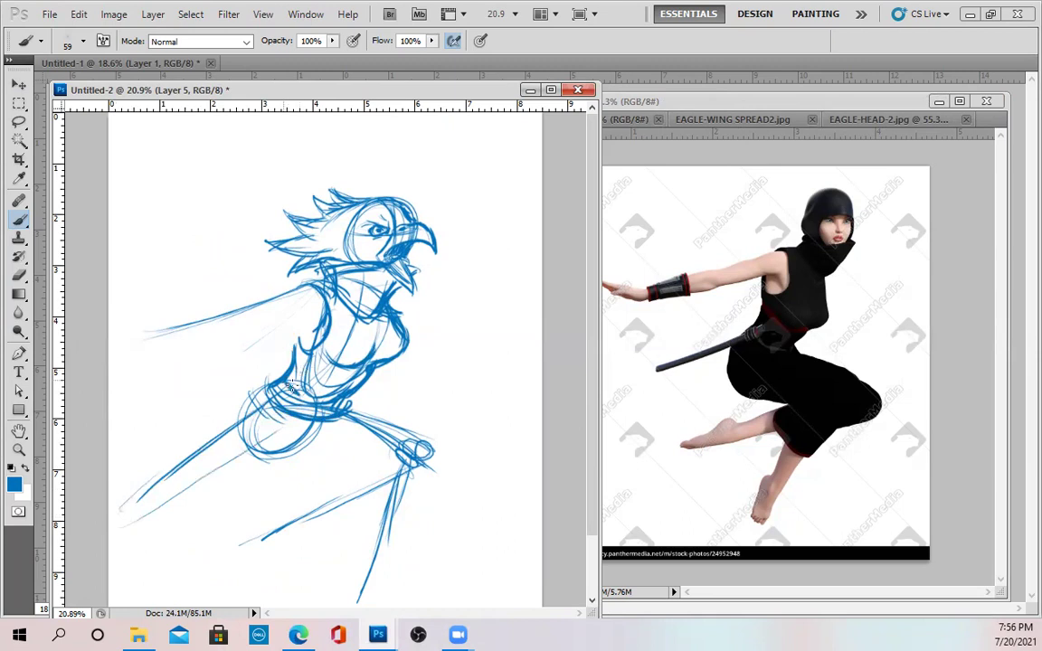
mouse_move(291, 422)
left_mouse_down()
mouse_move(124, 517)
mouse_move(247, 422)
mouse_move(115, 517)
mouse_move(227, 453)
left_mouse_up()
mouse_move(322, 369)
left_mouse_down()
mouse_move(294, 388)
mouse_move(322, 369)
mouse_move(303, 391)
mouse_move(272, 398)
mouse_move(307, 378)
mouse_move(267, 400)
mouse_move(278, 406)
mouse_move(157, 494)
mouse_move(255, 380)
mouse_move(230, 389)
left_mouse_up()
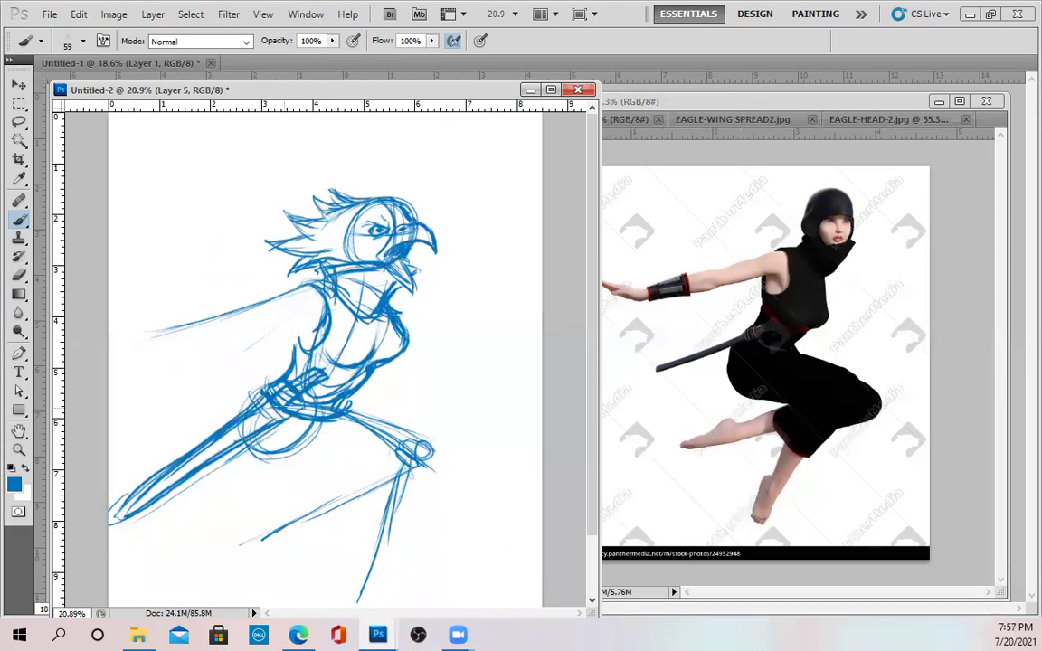
Step: Draw the hip and the baggy trouser thigh stretching forward to the bent knee, and reinforce the knee circle
mouse_move(299, 423)
left_mouse_down()
mouse_move(265, 419)
mouse_move(343, 404)
mouse_move(298, 425)
mouse_move(337, 417)
mouse_move(255, 391)
mouse_move(272, 404)
mouse_move(125, 519)
mouse_move(247, 404)
mouse_move(230, 446)
mouse_move(242, 453)
mouse_move(242, 431)
mouse_move(304, 484)
left_mouse_up()
left_click_drag(231, 430, 246, 471)
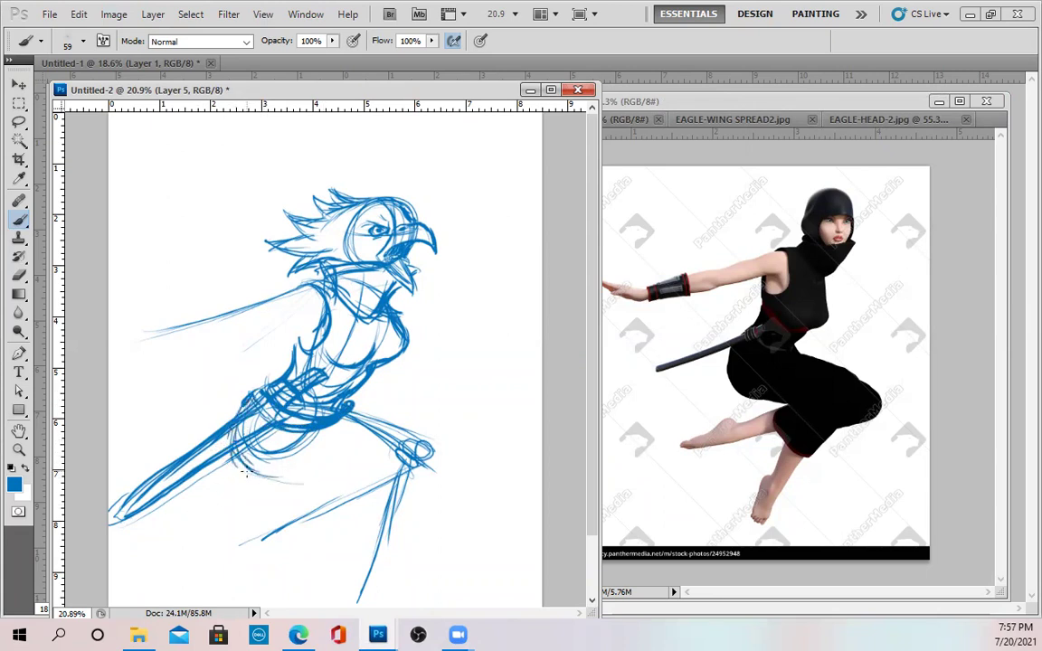
mouse_move(341, 415)
left_mouse_down()
mouse_move(443, 461)
mouse_move(437, 469)
left_mouse_up()
left_click_drag(237, 465, 369, 483)
left_click_drag(441, 472, 307, 482)
mouse_move(239, 462)
left_mouse_down()
mouse_move(290, 482)
mouse_move(425, 485)
left_mouse_up()
left_click_drag(395, 434, 449, 470)
mouse_move(384, 424)
left_mouse_down()
mouse_move(449, 479)
mouse_move(348, 480)
left_mouse_up()
left_click_drag(240, 459, 312, 477)
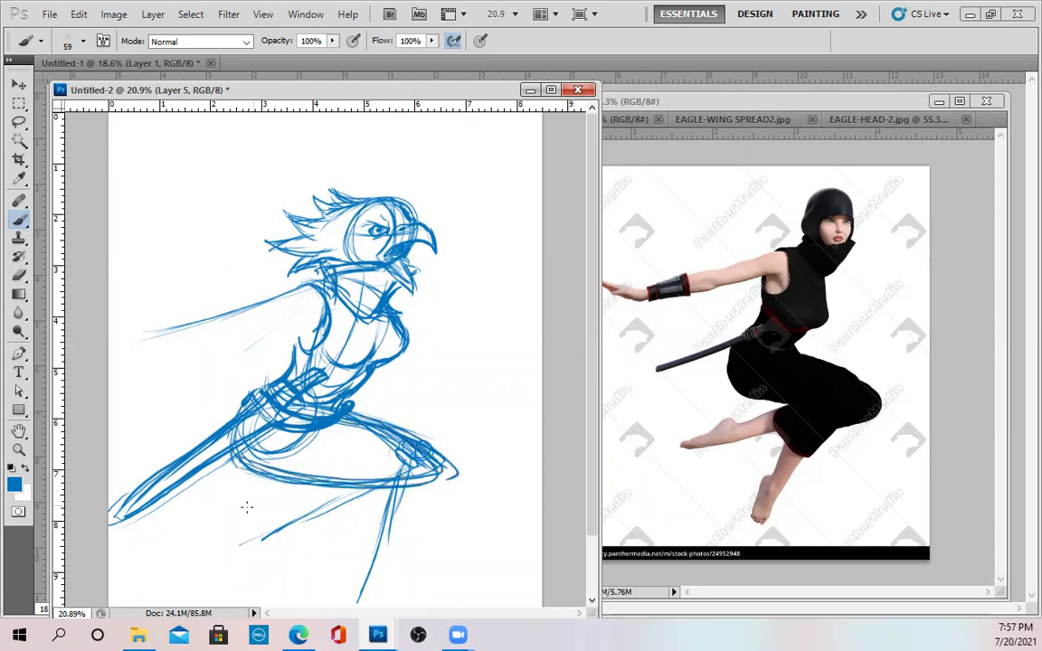
left_click_drag(404, 446, 398, 472)
Step: Sketch the wide, flared lower trouser leg below the knee, with a curved hem and a cloth fold in front
scroll(343, 547, "down", 3)
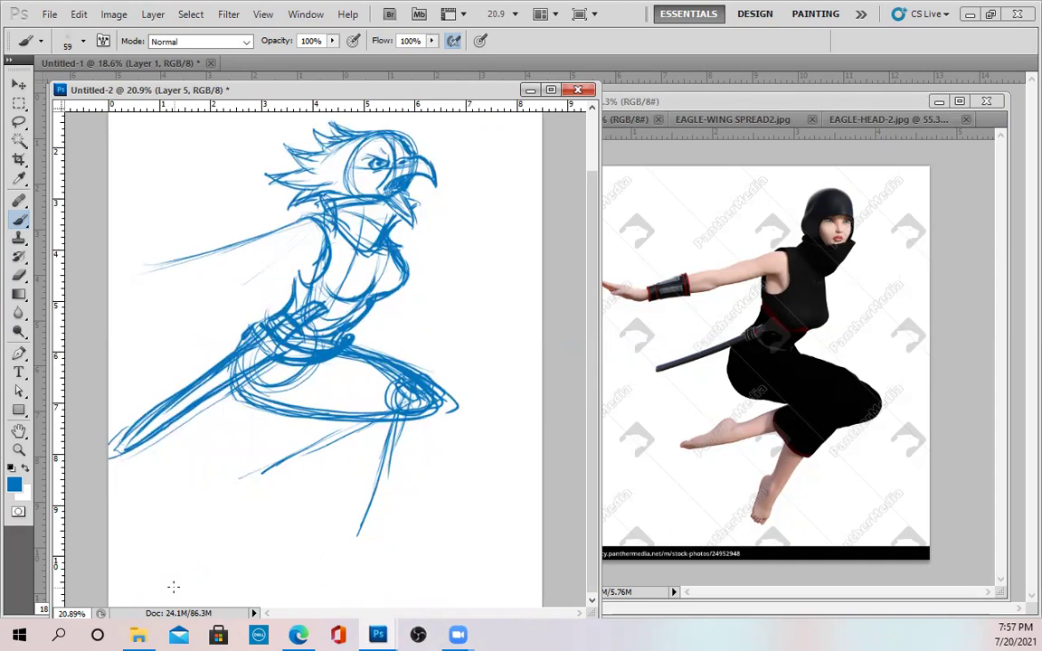
mouse_move(370, 425)
left_mouse_down()
mouse_move(326, 470)
mouse_move(347, 453)
mouse_move(334, 473)
mouse_move(374, 512)
left_mouse_up()
mouse_move(365, 422)
left_mouse_down()
mouse_move(330, 491)
mouse_move(399, 523)
left_mouse_up()
left_click_drag(330, 491, 429, 496)
left_click_drag(430, 415, 419, 515)
mouse_move(364, 422)
left_mouse_down()
mouse_move(328, 490)
mouse_move(394, 515)
left_mouse_up()
left_click_drag(329, 466, 371, 453)
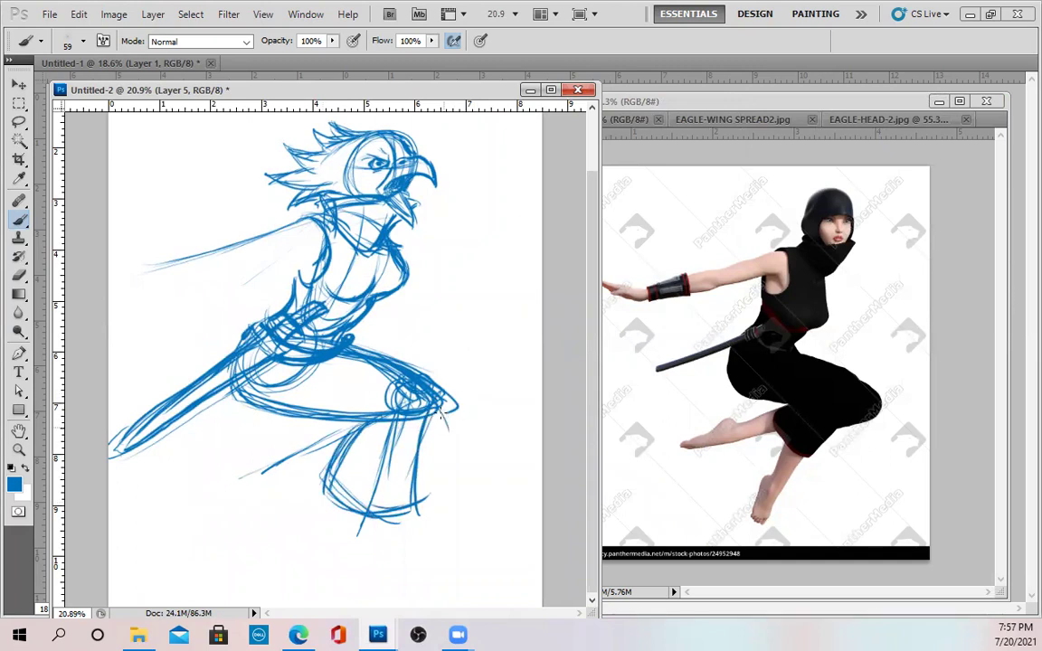
mouse_move(443, 416)
left_mouse_down()
mouse_move(453, 448)
mouse_move(450, 440)
mouse_move(416, 460)
mouse_move(452, 441)
mouse_move(448, 420)
mouse_move(457, 431)
mouse_move(418, 466)
left_mouse_up()
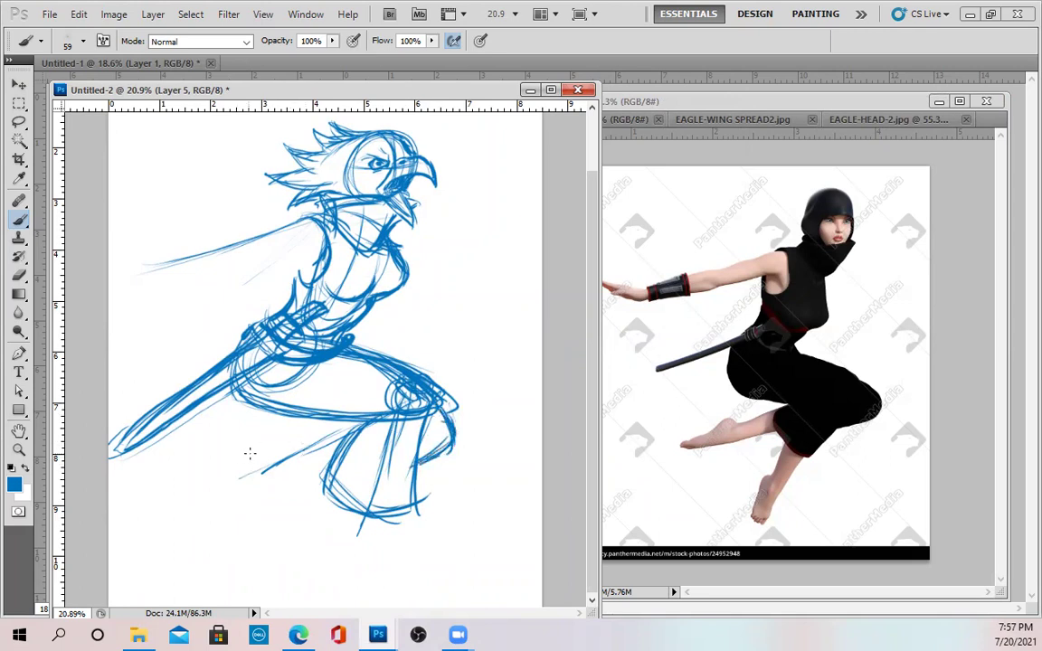
Step: Sketch the far trouser leg trailing behind, rough in both tapering lower legs, and close the trouser hems
left_click_drag(288, 442, 301, 523)
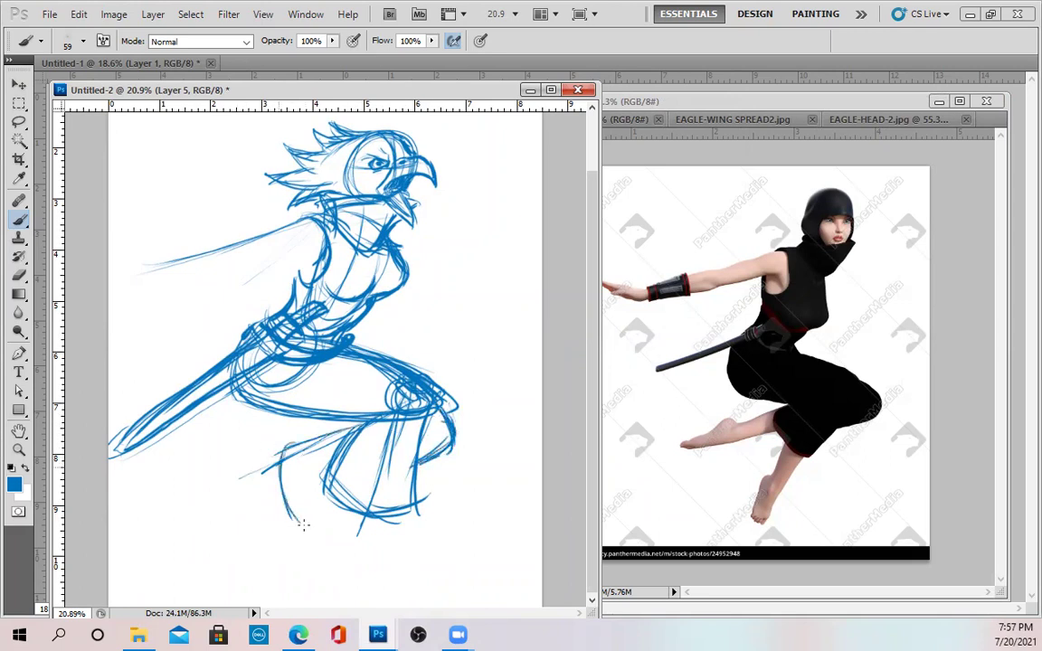
mouse_move(274, 411)
left_mouse_down()
mouse_move(401, 424)
mouse_move(362, 419)
left_mouse_up()
left_click_drag(375, 362, 416, 386)
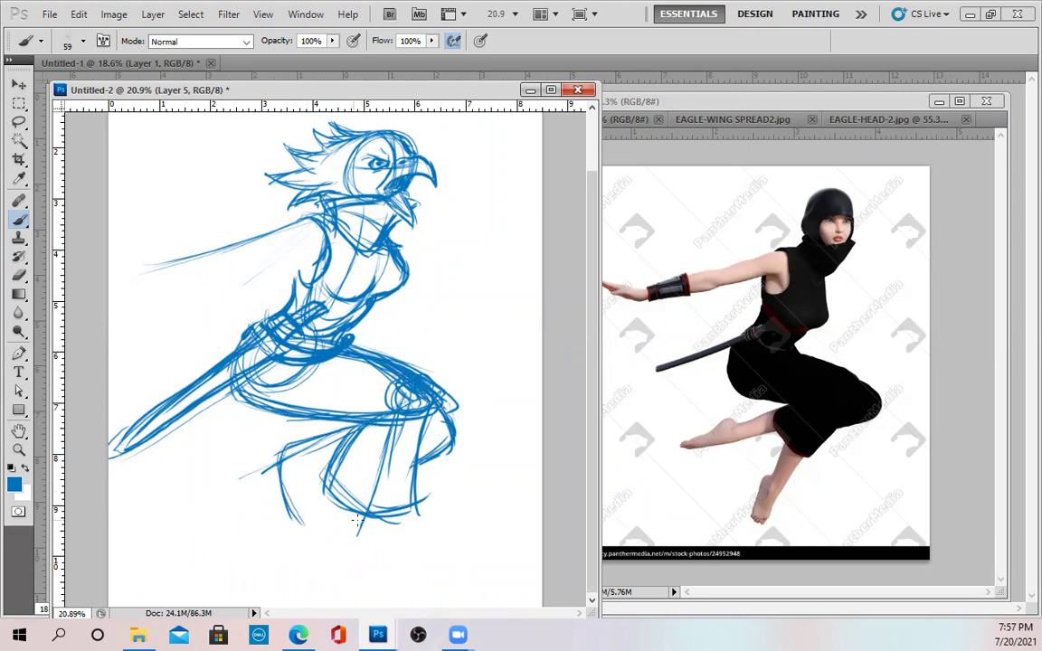
mouse_move(354, 517)
left_mouse_down()
mouse_move(368, 560)
mouse_move(383, 514)
mouse_move(364, 579)
left_mouse_up()
mouse_move(273, 473)
left_mouse_down()
mouse_move(211, 514)
mouse_move(276, 488)
left_mouse_up()
mouse_move(211, 513)
left_mouse_down()
mouse_move(276, 492)
mouse_move(314, 535)
left_mouse_up()
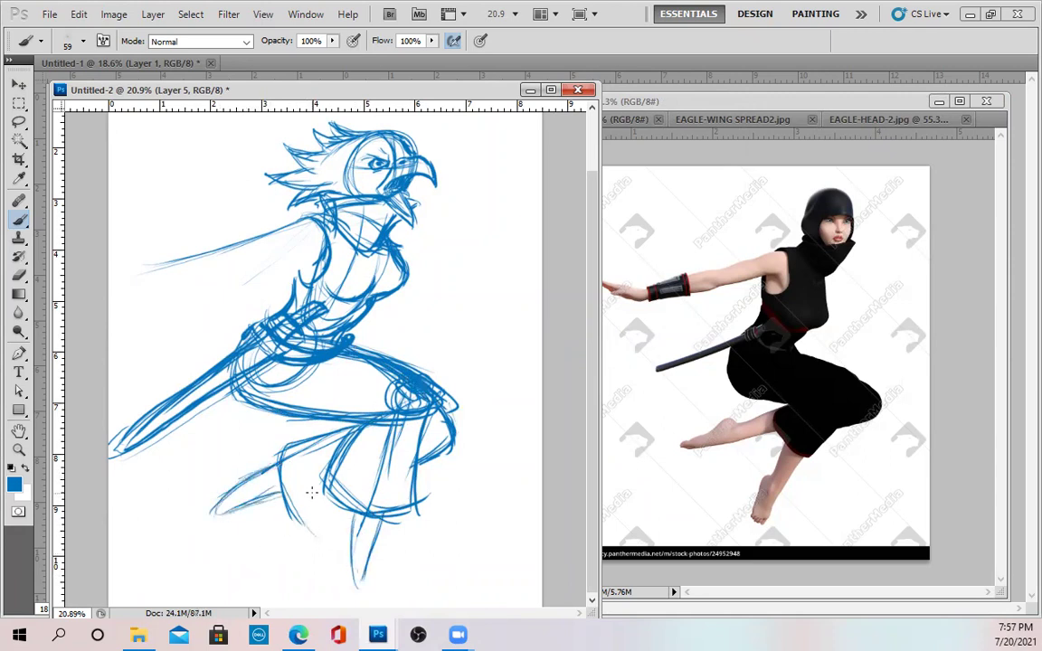
mouse_move(284, 484)
left_mouse_down()
mouse_move(318, 532)
mouse_move(340, 506)
left_mouse_up()
left_click_drag(272, 434, 258, 481)
mouse_move(384, 372)
left_mouse_down()
mouse_move(376, 461)
mouse_move(400, 524)
mouse_move(426, 505)
left_mouse_up()
left_click_drag(361, 426, 384, 441)
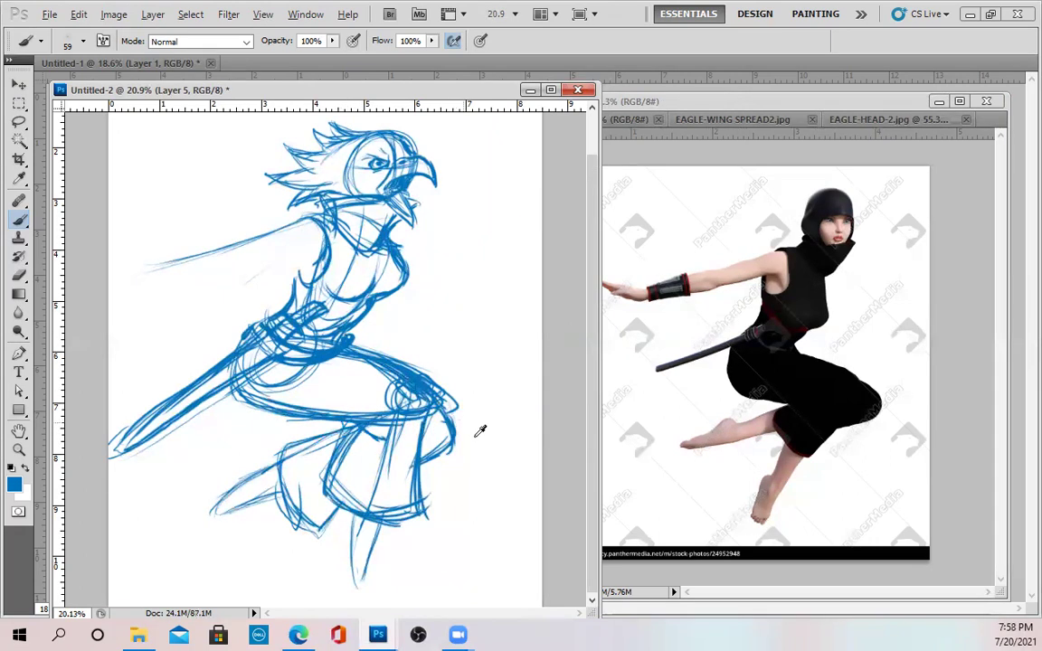
Step: Strengthen the guide line of the arm stretched backward and bring up the EAGLE-WING SPREAD2 reference beside the sketch
scroll(405, 433, "down", 1)
left_click_drag(311, 271, 183, 300)
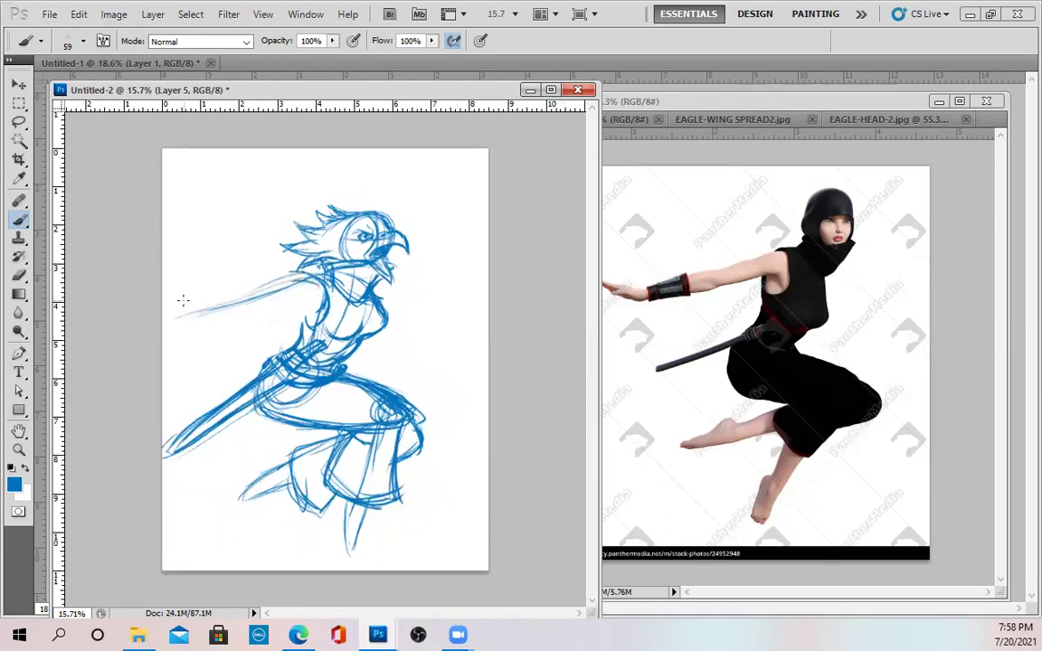
left_click(884, 123)
left_click(615, 120)
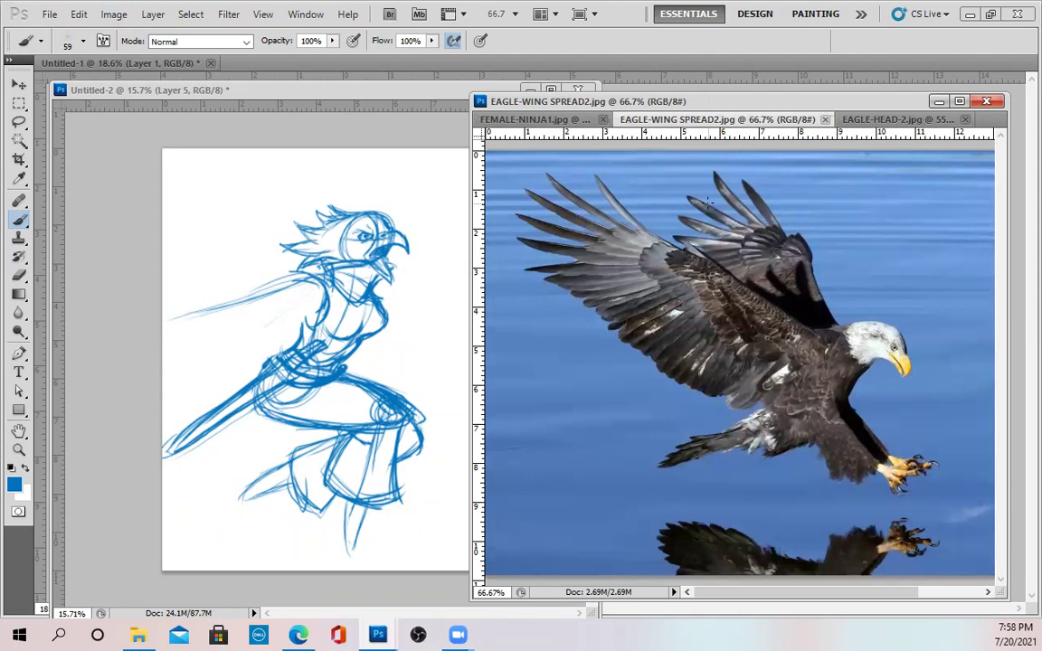
left_click(407, 217)
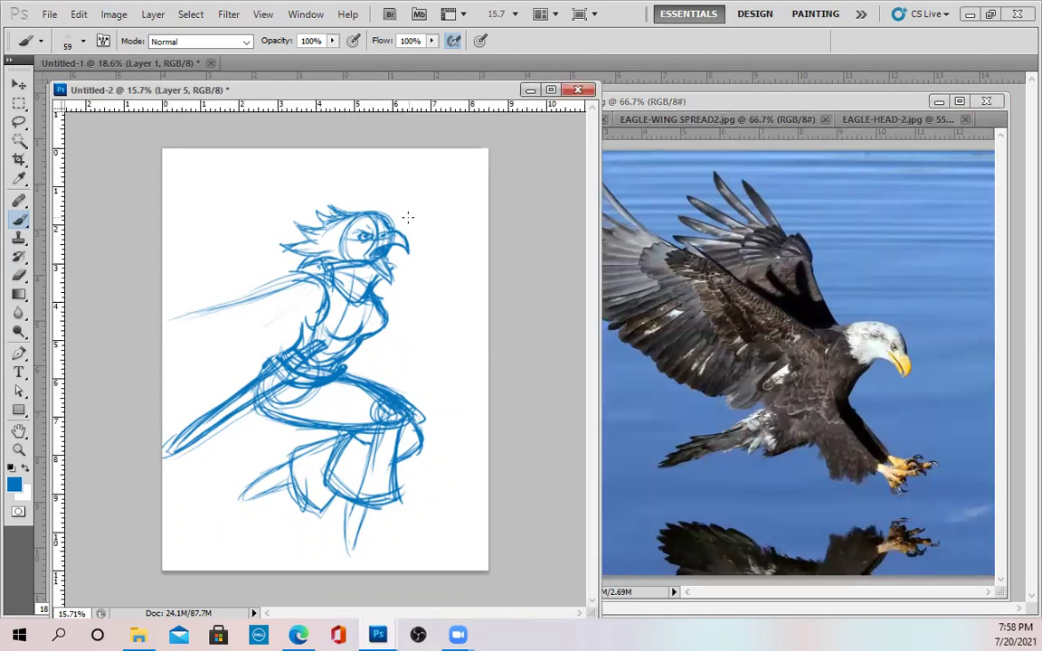
Step: Scale the character sketch down with Free Transform and move it toward the page's right side to free space behind it
key("ctrl+t")
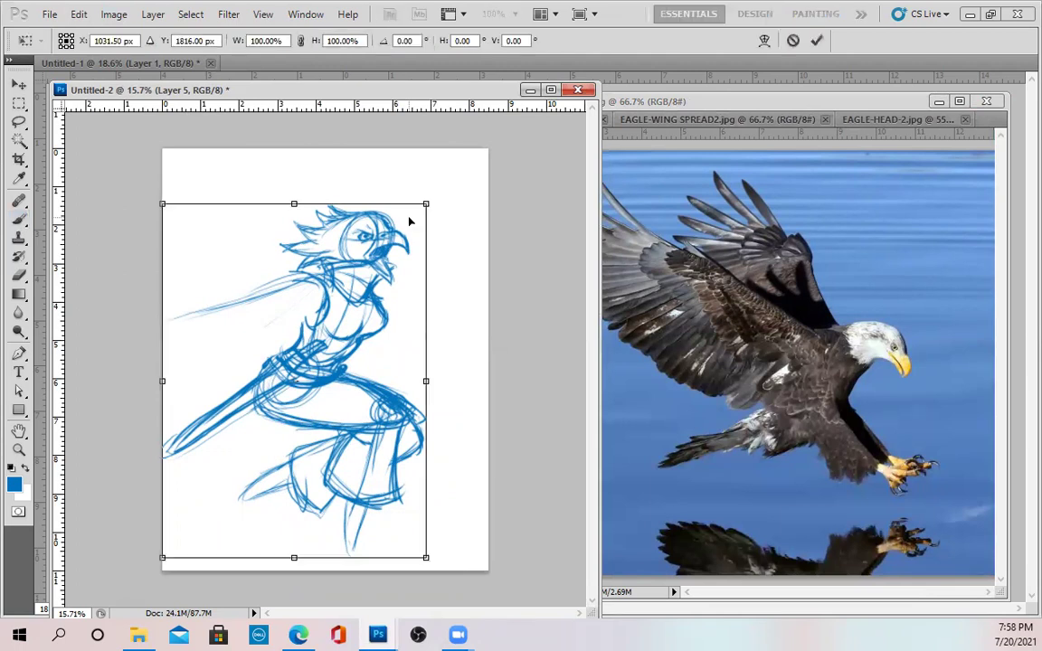
left_click_drag(426, 204, 395, 241)
mouse_move(367, 278)
left_mouse_down()
mouse_move(393, 249)
mouse_move(436, 251)
left_mouse_up()
left_click_drag(456, 210, 437, 242)
key("Return")
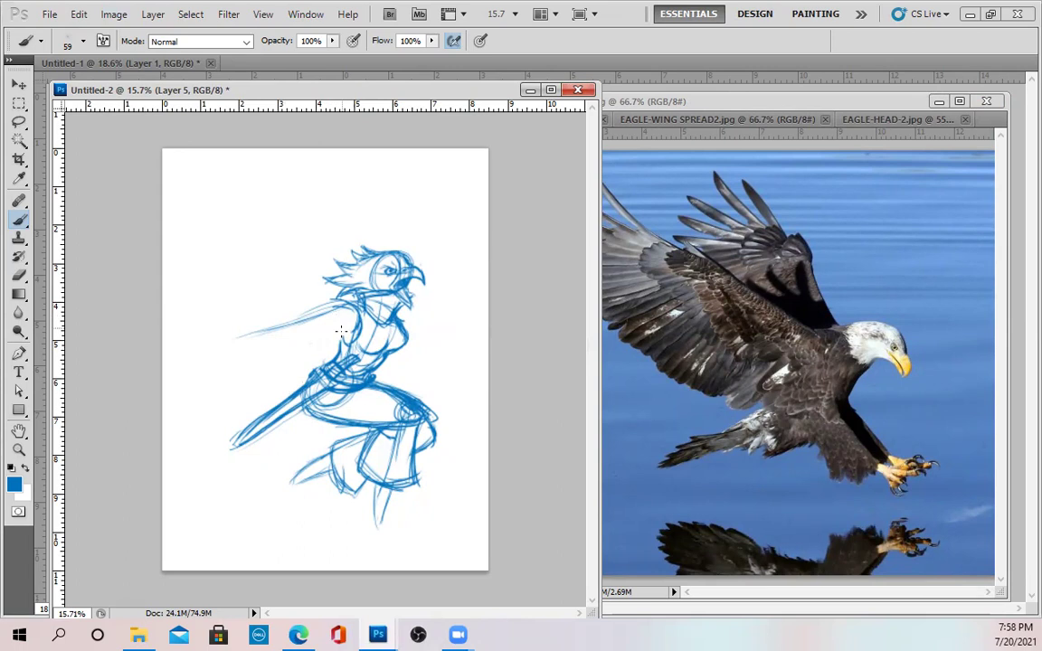
Step: Sketch a wing arm curving back and up from the shoulder, plus a lower curve sweeping back from the waist
mouse_move(264, 355)
left_mouse_down()
mouse_move(321, 338)
mouse_move(333, 302)
mouse_move(195, 296)
left_mouse_up()
left_click_drag(342, 299, 217, 302)
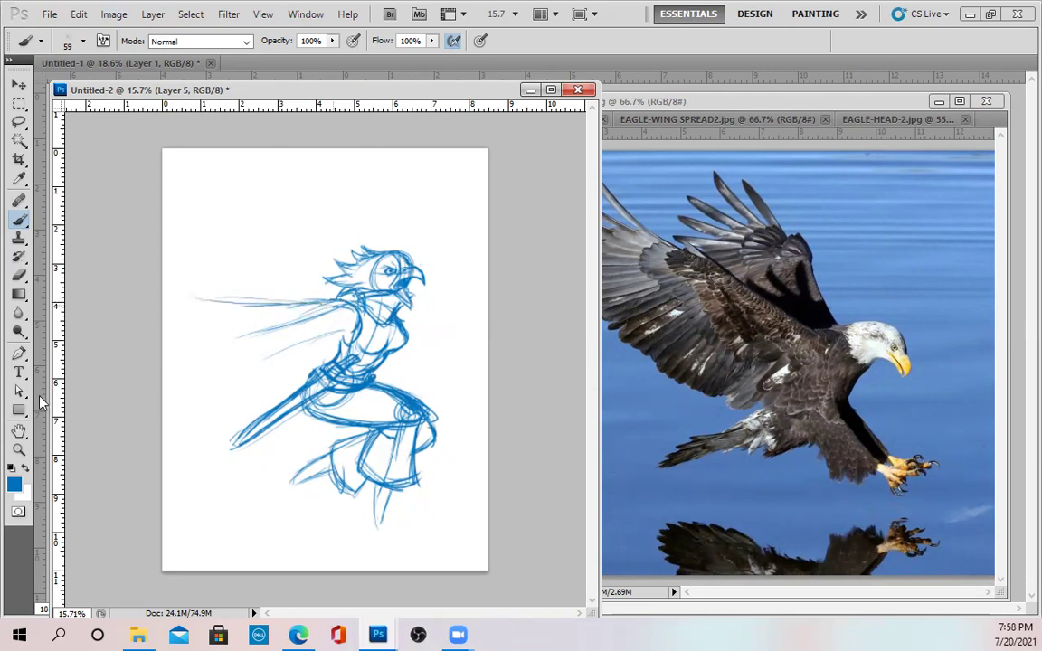
mouse_move(341, 301)
left_mouse_down()
mouse_move(180, 252)
mouse_move(209, 281)
mouse_move(176, 262)
left_mouse_up()
left_click_drag(232, 291, 184, 256)
mouse_move(337, 312)
left_mouse_down()
mouse_move(195, 252)
mouse_move(351, 308)
left_mouse_up()
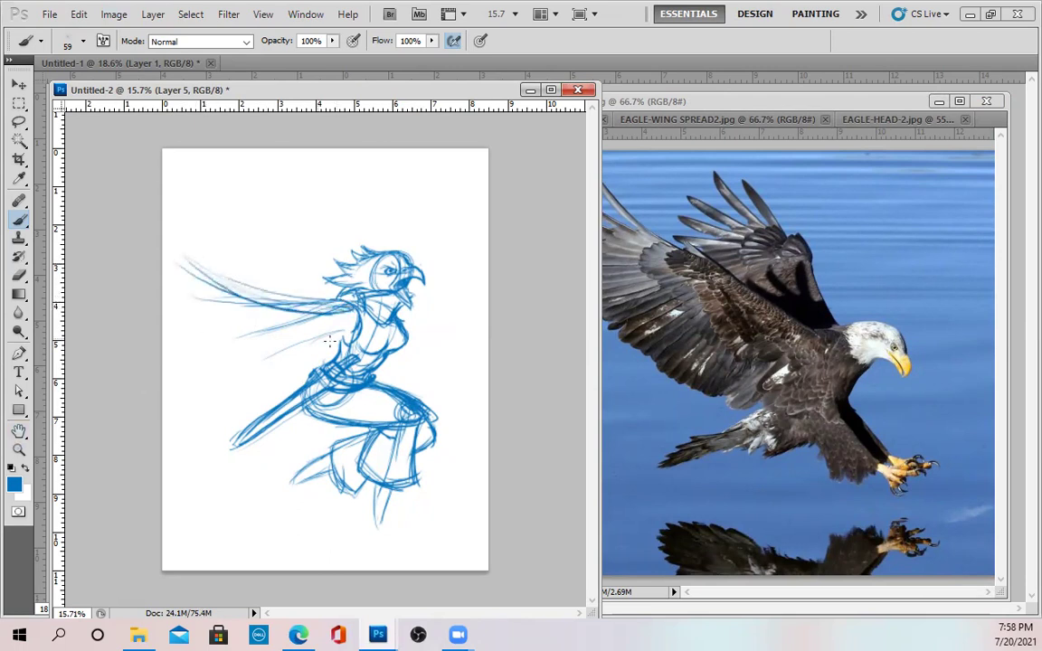
left_click_drag(334, 349, 163, 421)
left_click_drag(242, 374, 226, 374)
left_click_drag(245, 304, 189, 286)
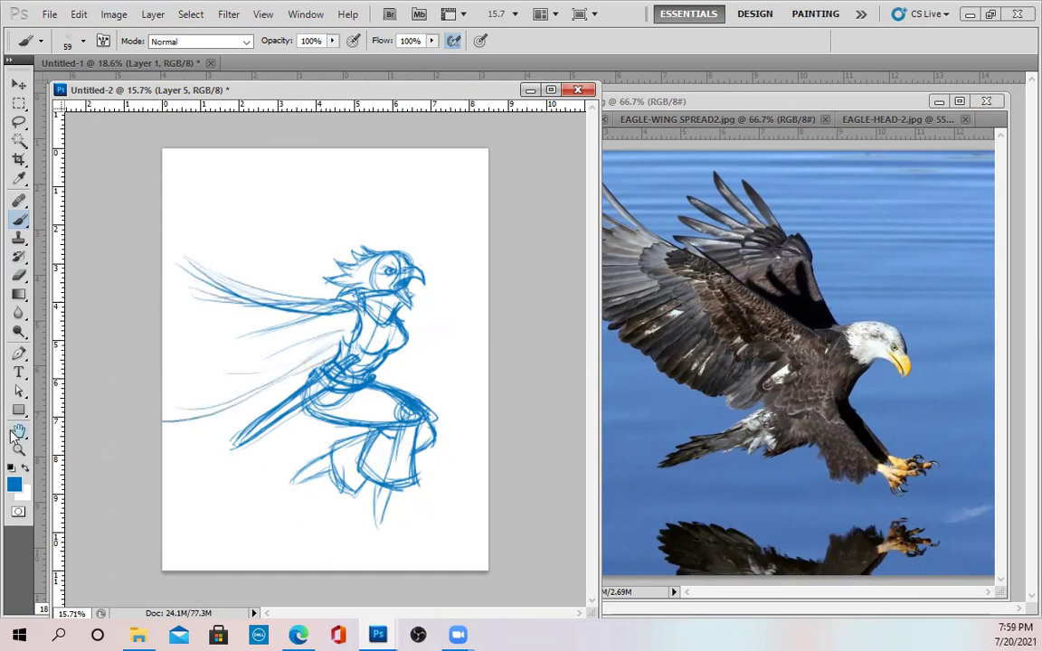
Step: Block in the far wing's tall raised outline behind the head and reinforce the lower curve trailing from the waist
mouse_move(307, 291)
left_mouse_down()
mouse_move(244, 190)
mouse_move(263, 200)
mouse_move(288, 269)
mouse_move(237, 190)
mouse_move(198, 167)
mouse_move(201, 262)
left_mouse_up()
left_click_drag(213, 172, 289, 237)
left_click_drag(161, 226, 209, 270)
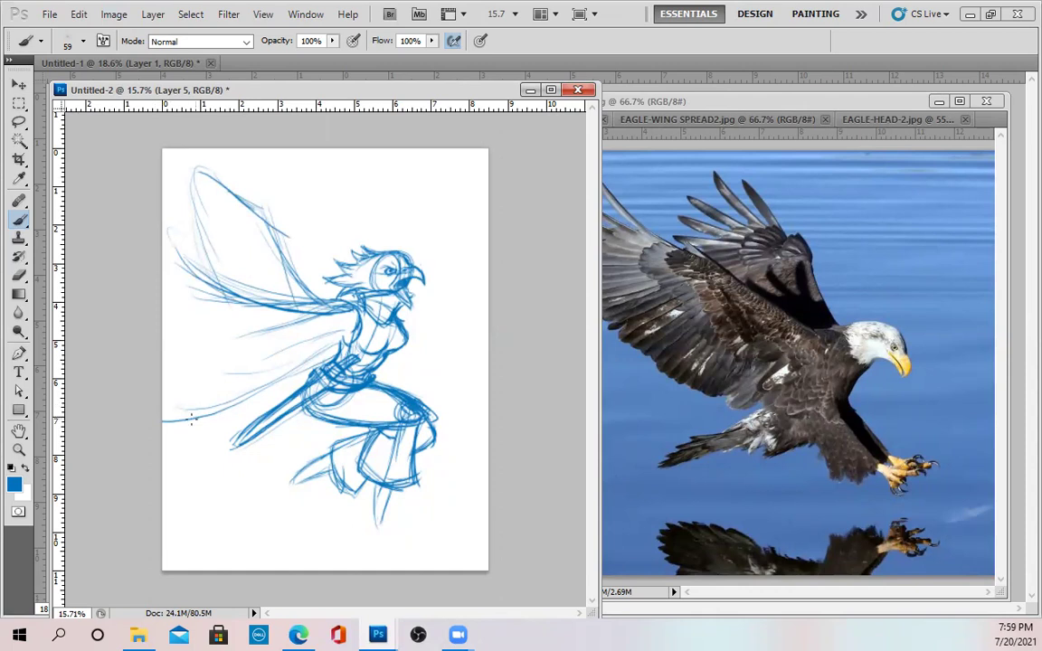
left_click_drag(344, 336, 217, 404)
left_click_drag(345, 336, 170, 417)
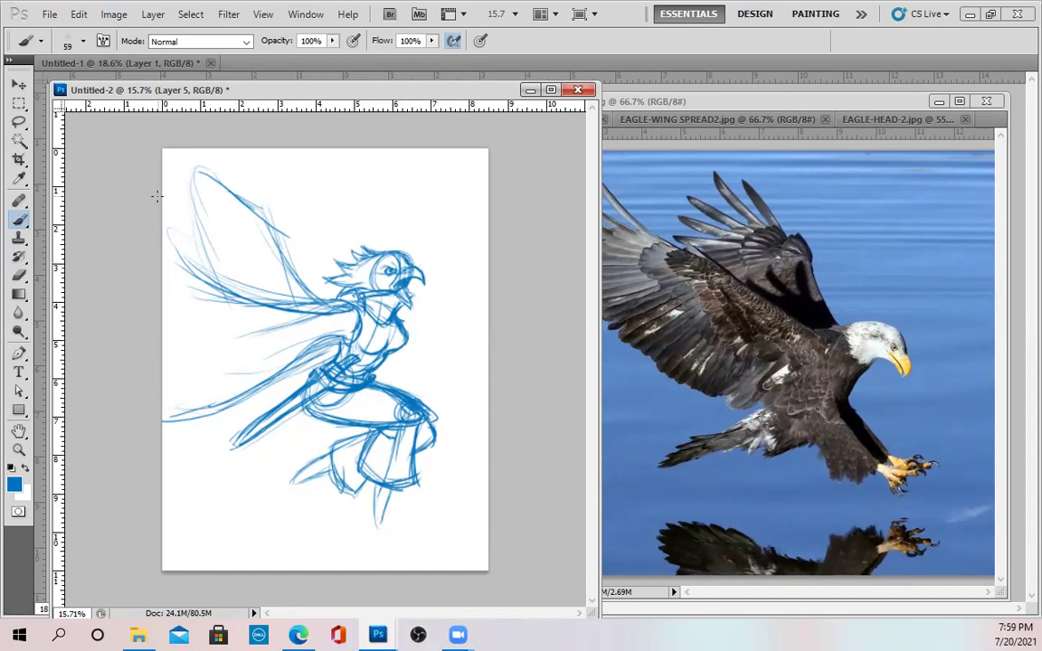
Step: Draw long fanned feathers at the tip of the raised wing and short feather strokes along the lower trailing curve
left_click_drag(239, 201, 275, 232)
mouse_move(184, 157)
left_mouse_down()
mouse_move(206, 200)
mouse_move(236, 226)
left_mouse_up()
mouse_move(186, 194)
left_mouse_down()
mouse_move(251, 233)
mouse_move(175, 174)
mouse_move(240, 241)
mouse_move(173, 223)
mouse_move(195, 250)
mouse_move(279, 295)
left_mouse_up()
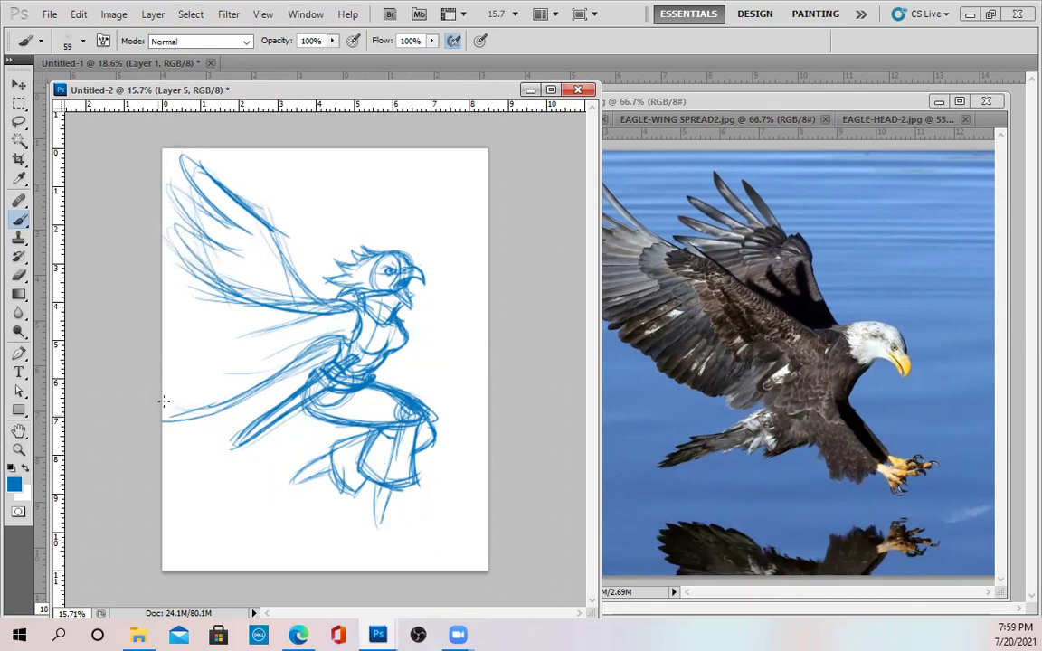
mouse_move(177, 394)
left_mouse_down()
mouse_move(188, 414)
mouse_move(243, 391)
mouse_move(278, 364)
mouse_move(253, 335)
mouse_move(280, 308)
mouse_move(324, 304)
left_mouse_up()
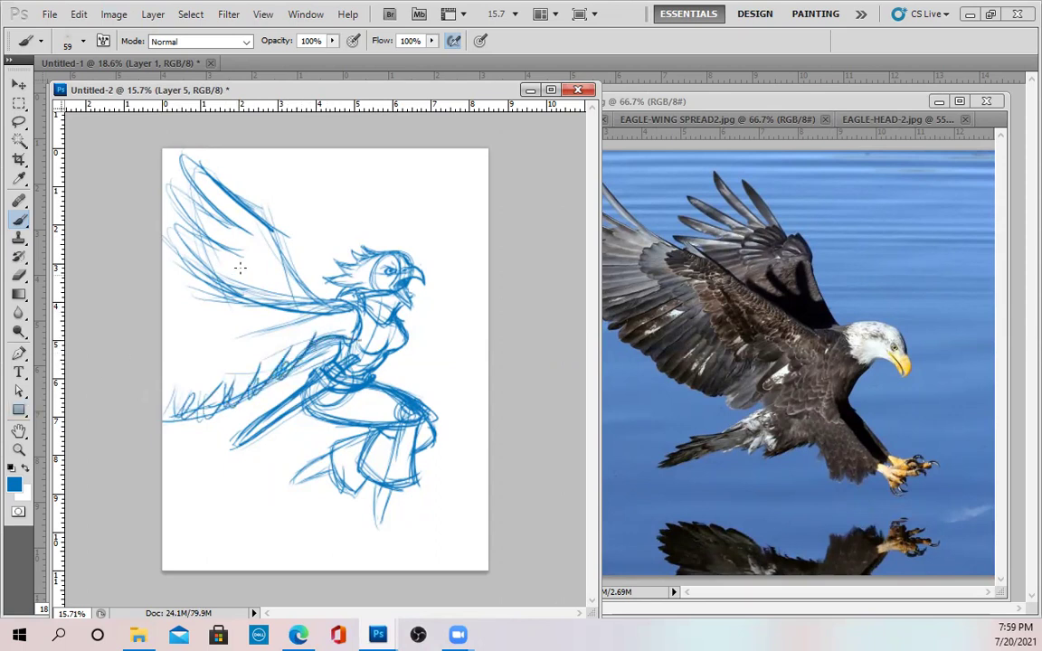
Step: Brush long feather lines sweeping back to the page edge along and beneath the wing arm at the shoulder
mouse_move(196, 262)
left_mouse_down()
mouse_move(185, 233)
mouse_move(304, 281)
left_mouse_up()
mouse_move(163, 307)
left_mouse_down()
mouse_move(190, 298)
mouse_move(316, 329)
left_mouse_up()
mouse_move(255, 311)
left_mouse_down()
mouse_move(356, 324)
mouse_move(349, 331)
left_mouse_up()
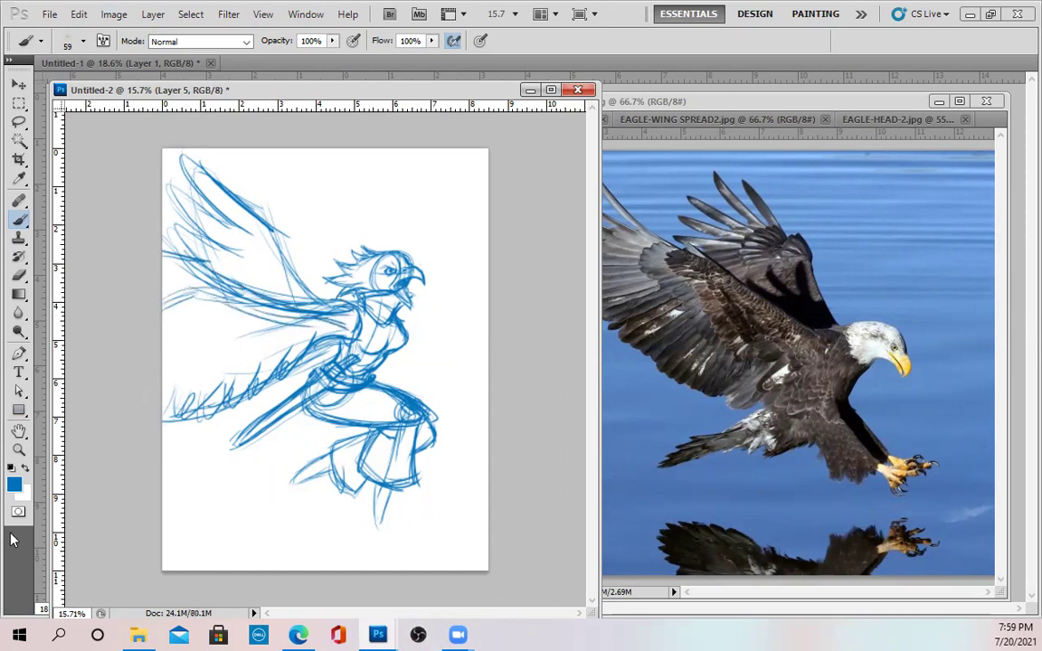
Step: Fill the near wing with rows of curved feather strokes and add a few small feathers inside the raised far wing
mouse_move(159, 327)
left_mouse_down()
mouse_move(214, 298)
mouse_move(233, 309)
mouse_move(231, 342)
mouse_move(273, 315)
left_mouse_up()
left_click_drag(259, 338, 282, 326)
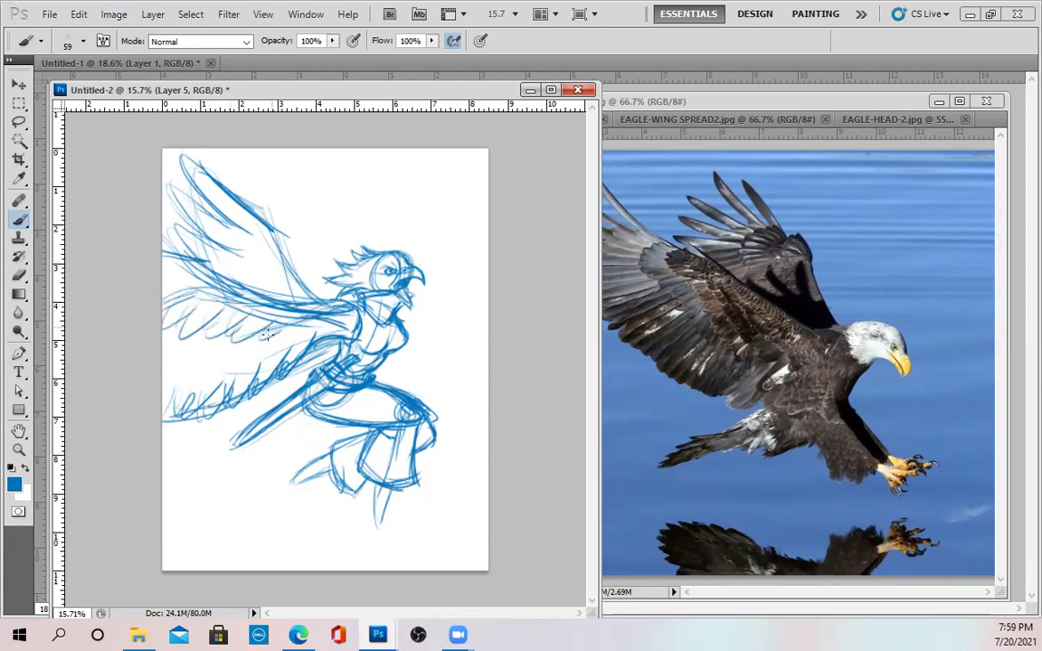
mouse_move(264, 258)
left_mouse_down()
mouse_move(255, 266)
mouse_move(276, 282)
left_mouse_up()
left_click_drag(204, 339, 222, 340)
left_click_drag(251, 344, 311, 332)
left_click_drag(174, 332, 164, 360)
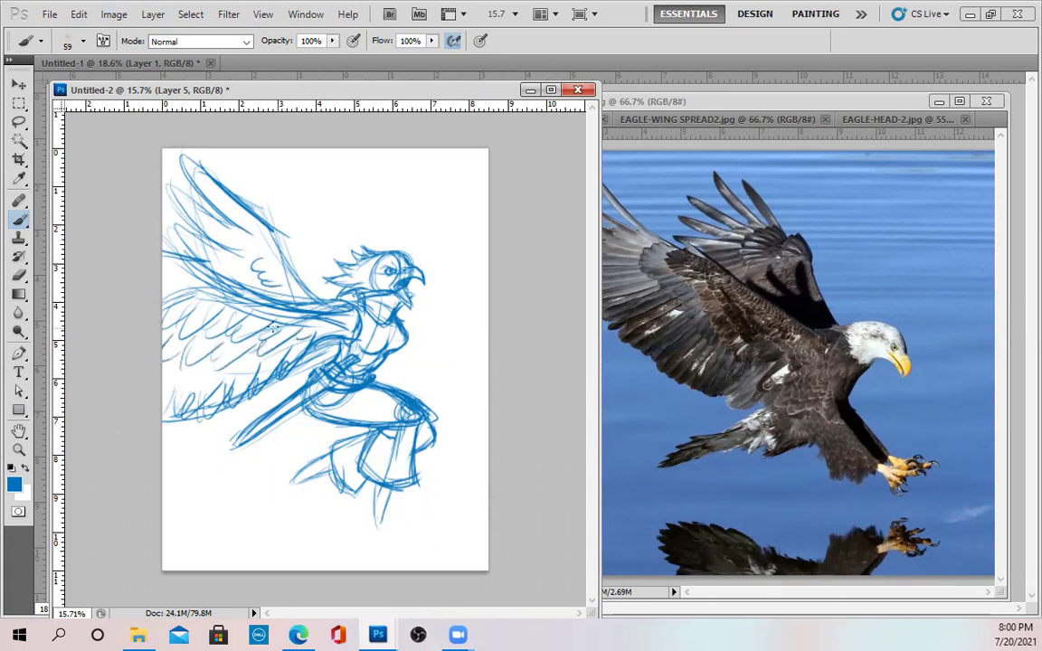
left_click_drag(190, 282, 163, 280)
Step: Shift the whole sketch slightly to the right to free space behind the wings
left_click(18, 83)
left_click_drag(374, 381, 399, 381)
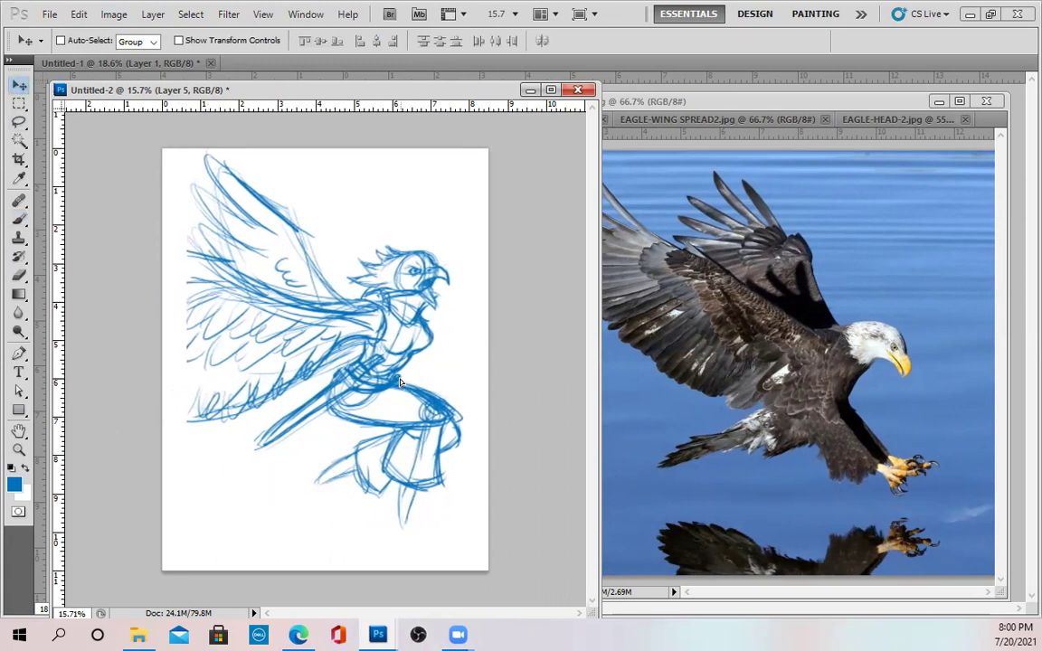
Step: Extend the near wing's feathers out to the page edge and strengthen the raised far wing's outline and tip feathers
left_click(19, 221)
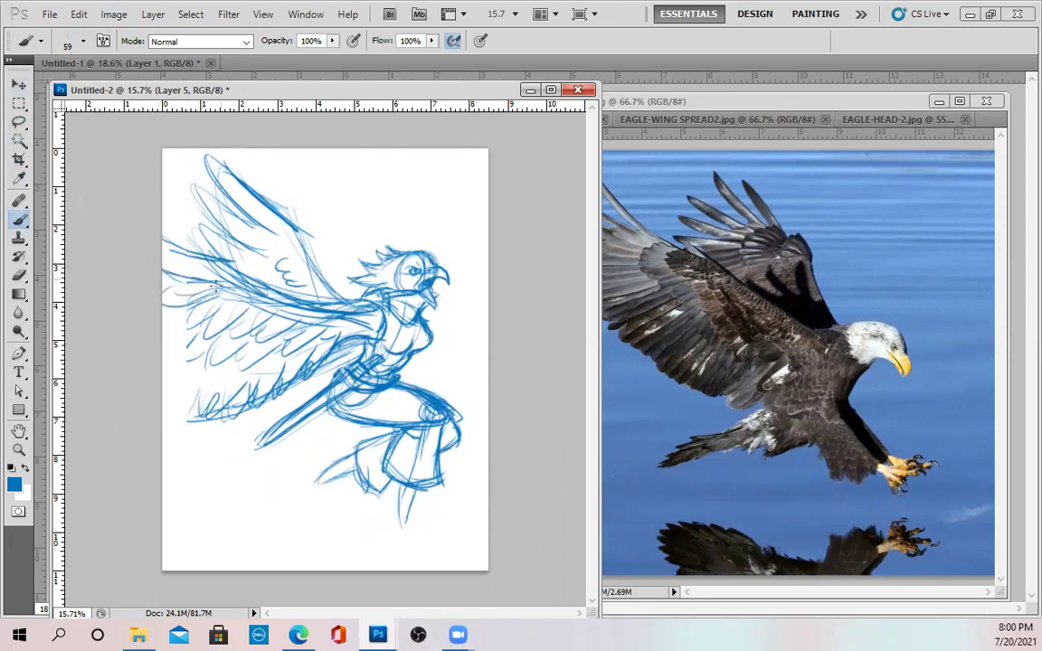
mouse_move(190, 315)
left_mouse_down()
mouse_move(226, 309)
mouse_move(185, 329)
mouse_move(214, 319)
mouse_move(262, 364)
mouse_move(288, 360)
mouse_move(238, 384)
left_mouse_up()
mouse_move(188, 420)
left_mouse_down()
mouse_move(163, 425)
mouse_move(164, 414)
left_mouse_up()
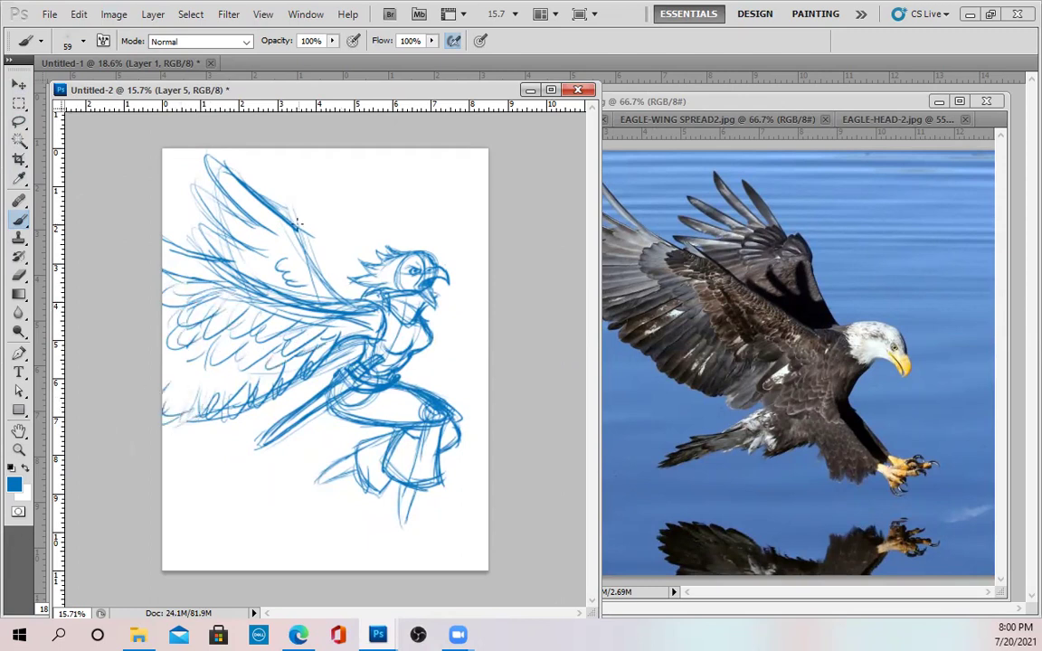
left_click_drag(295, 229, 323, 284)
mouse_move(210, 153)
left_mouse_down()
mouse_move(181, 185)
mouse_move(193, 170)
mouse_move(170, 154)
mouse_move(224, 222)
mouse_move(181, 200)
mouse_move(172, 231)
left_mouse_up()
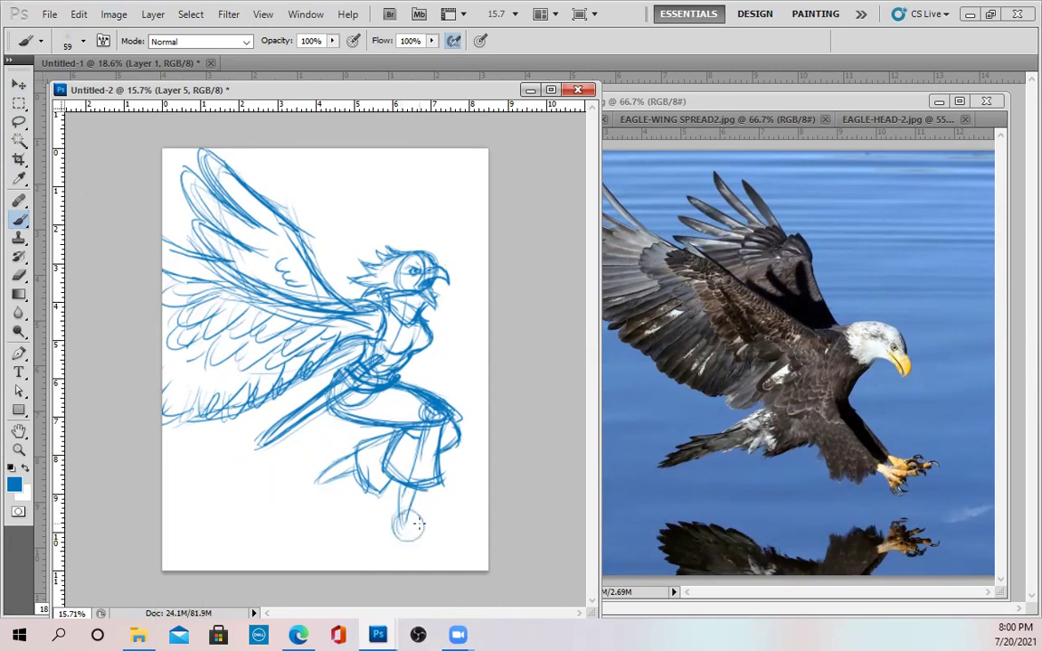
Step: Sketch splayed eagle talons at the ends of both legs, building each foot from a circle with radiating toes
mouse_move(418, 523)
left_mouse_down()
mouse_move(447, 513)
mouse_move(414, 525)
mouse_move(448, 516)
mouse_move(421, 540)
mouse_move(440, 533)
mouse_move(409, 538)
mouse_move(432, 553)
mouse_move(419, 564)
left_mouse_up()
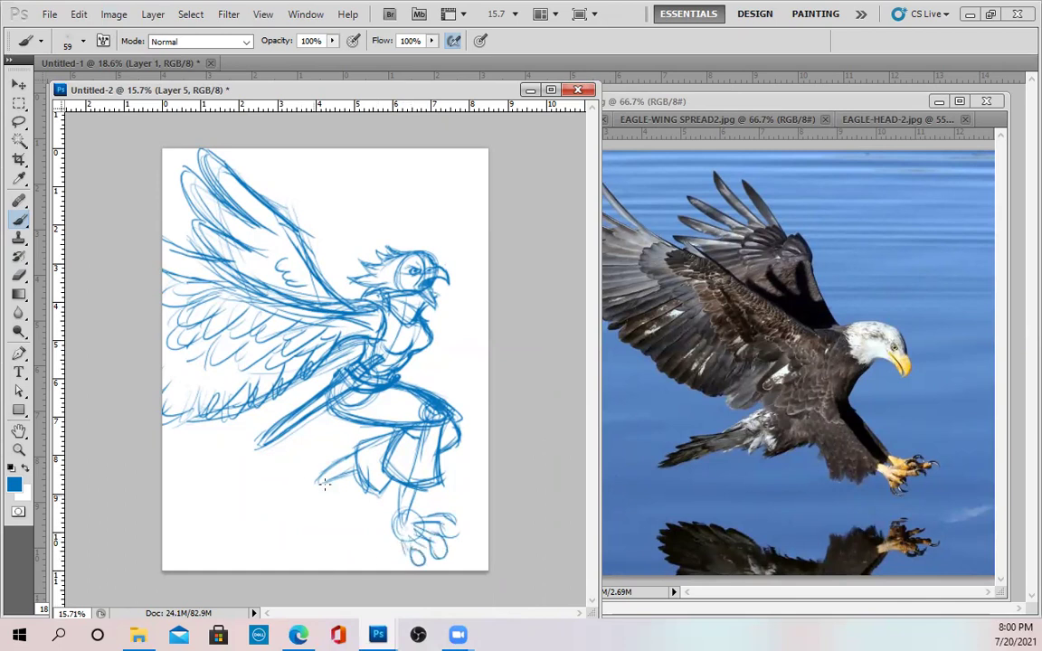
mouse_move(313, 474)
left_mouse_down()
mouse_move(313, 487)
mouse_move(278, 508)
mouse_move(310, 495)
mouse_move(303, 519)
mouse_move(321, 496)
mouse_move(326, 510)
mouse_move(331, 501)
mouse_move(296, 472)
mouse_move(307, 476)
left_mouse_up()
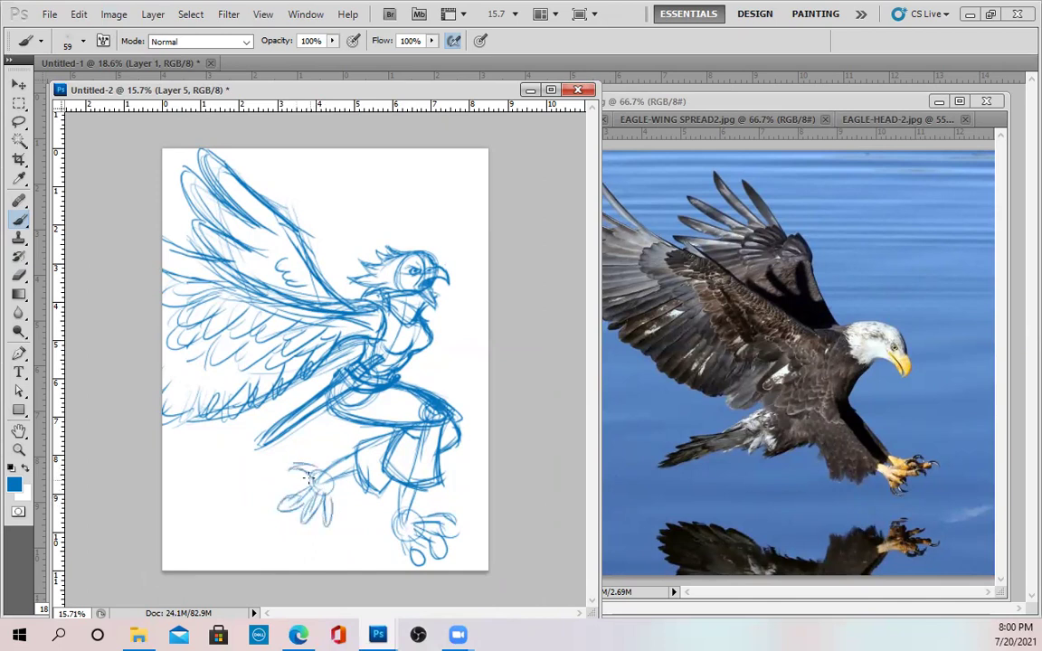
mouse_move(318, 526)
left_mouse_down()
mouse_move(279, 479)
mouse_move(295, 500)
left_mouse_up()
mouse_move(393, 524)
left_mouse_down()
mouse_move(387, 548)
mouse_move(398, 535)
left_mouse_up()
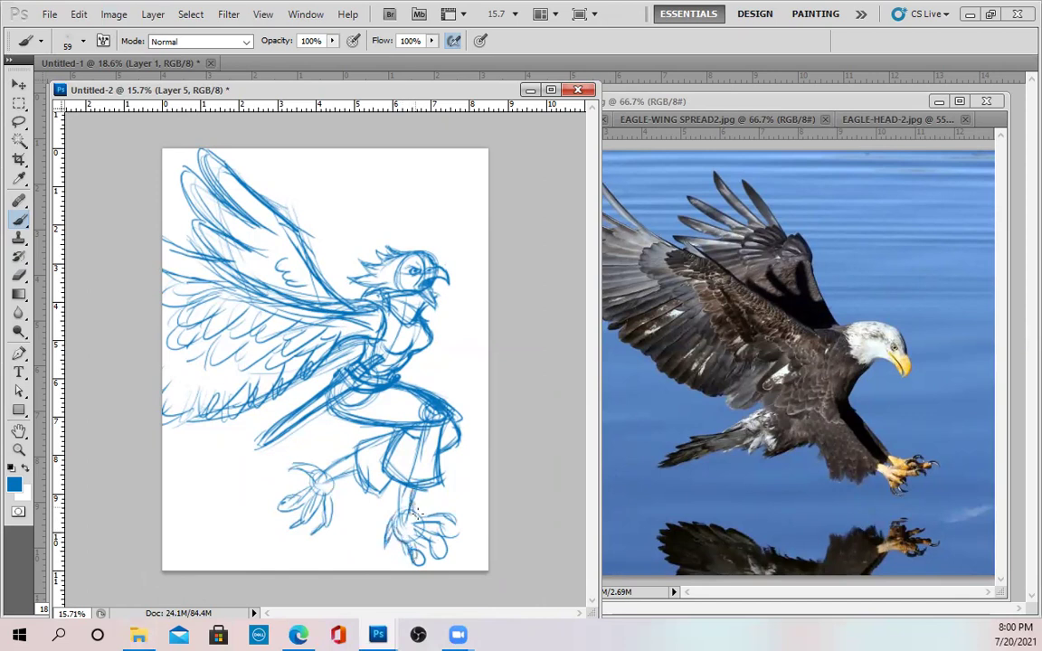
Step: Check the FEMALE-NINJA1.jpg reference and redraw the sword's scabbard as a wider shape with a rounded end
left_click(762, 105)
left_click(574, 120)
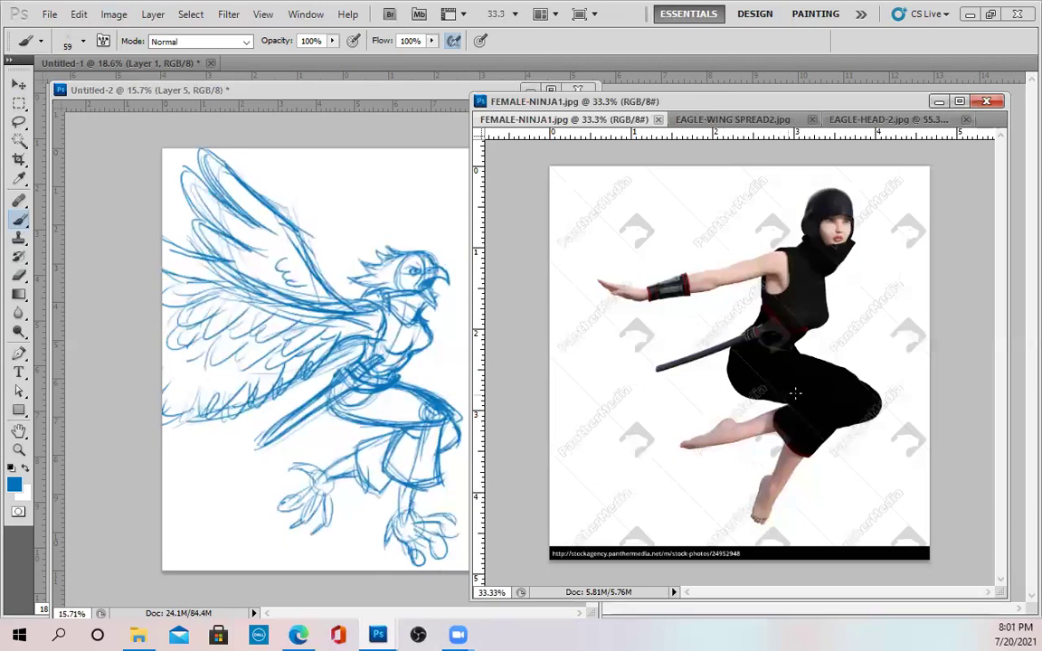
left_click(298, 359)
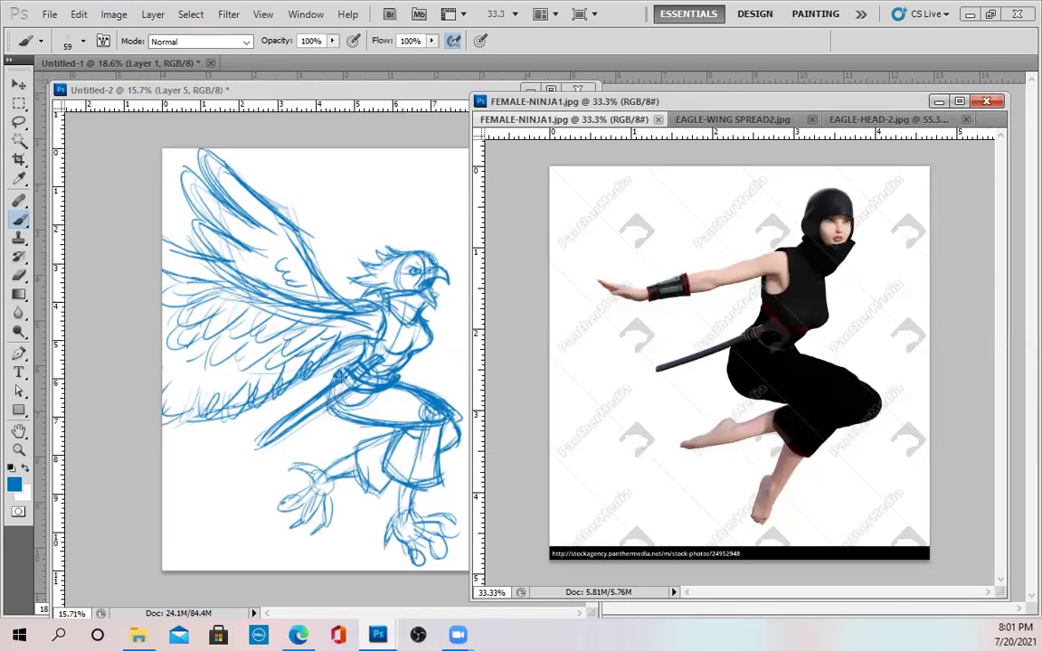
mouse_move(245, 432)
left_mouse_down()
mouse_move(258, 445)
mouse_move(331, 396)
left_mouse_up()
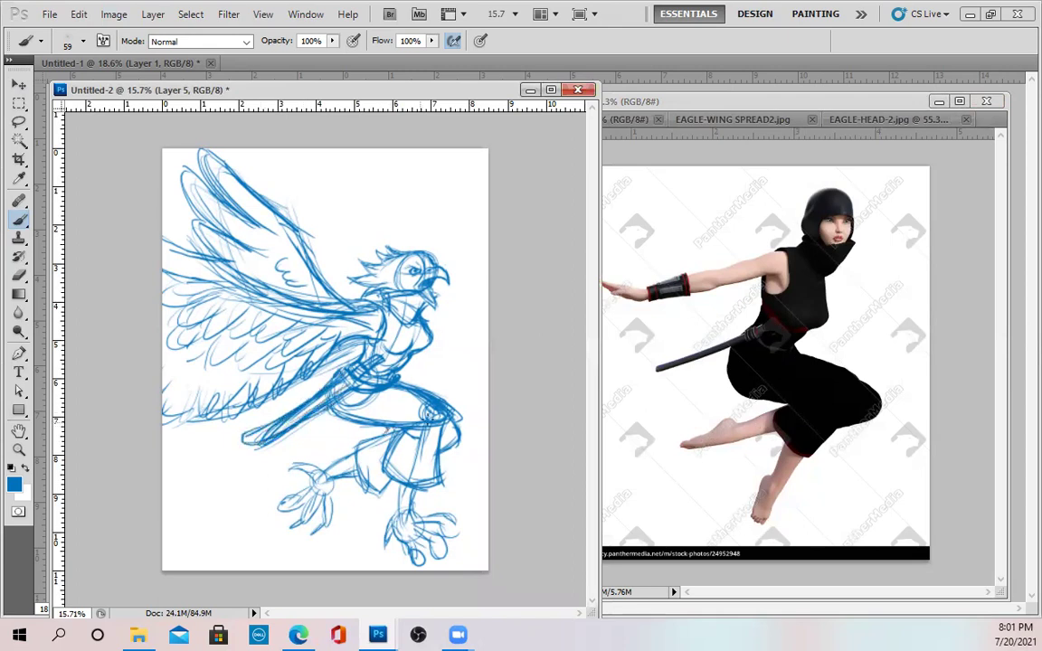
Step: Reinforce the outlines of both baggy trouser cuffs and darken the rear foot's upper toe
left_click_drag(444, 418, 438, 487)
left_click_drag(393, 429, 382, 476)
left_click_drag(382, 475, 444, 491)
left_click_drag(454, 421, 452, 449)
left_click_drag(350, 449, 371, 491)
mouse_move(348, 446)
left_mouse_down()
mouse_move(393, 430)
mouse_move(328, 475)
mouse_move(289, 464)
left_mouse_up()
left_click_drag(289, 466, 313, 477)
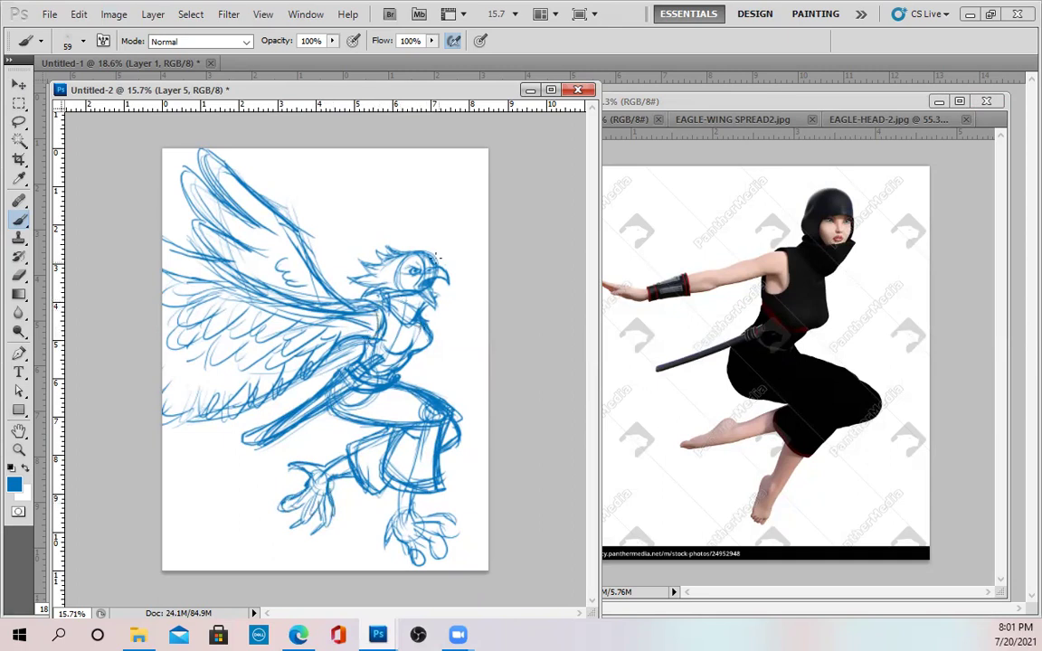
Step: Draw diagonal speed lines in the empty areas above the head and below the wing and feet
left_click_drag(313, 173, 360, 238)
left_click_drag(278, 149, 357, 249)
left_click_drag(362, 158, 448, 254)
left_click_drag(198, 436, 265, 504)
left_click_drag(171, 441, 297, 557)
left_click_drag(331, 525, 391, 563)
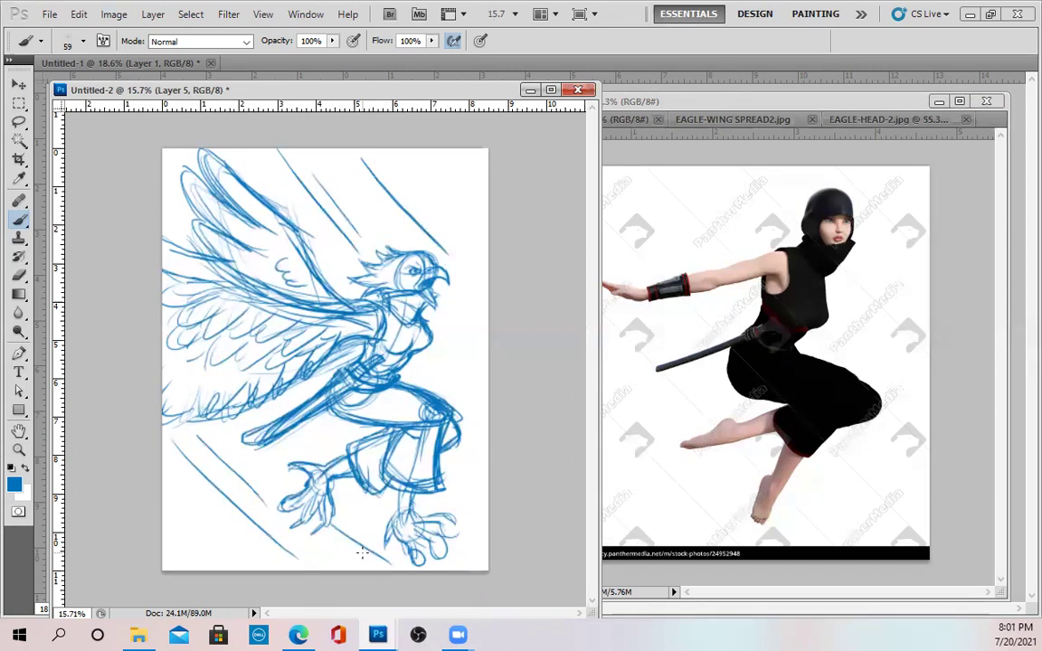
Step: Fade the blue sketch layer to a light tint and add a new layer with black as the foreground colour
left_click(866, 120)
left_click(715, 120)
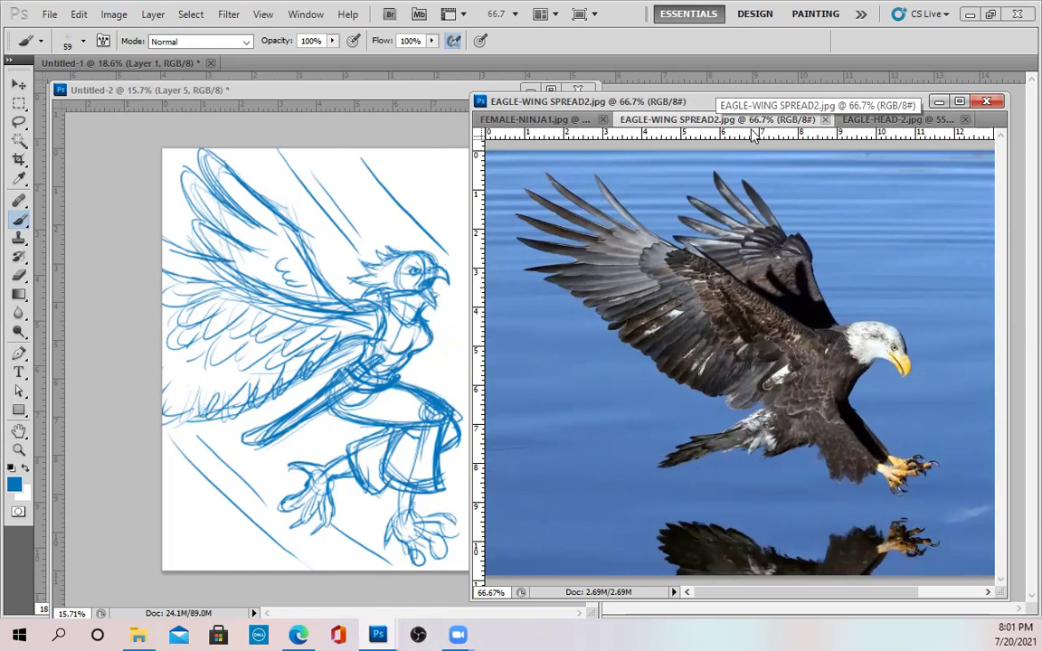
left_click(394, 128)
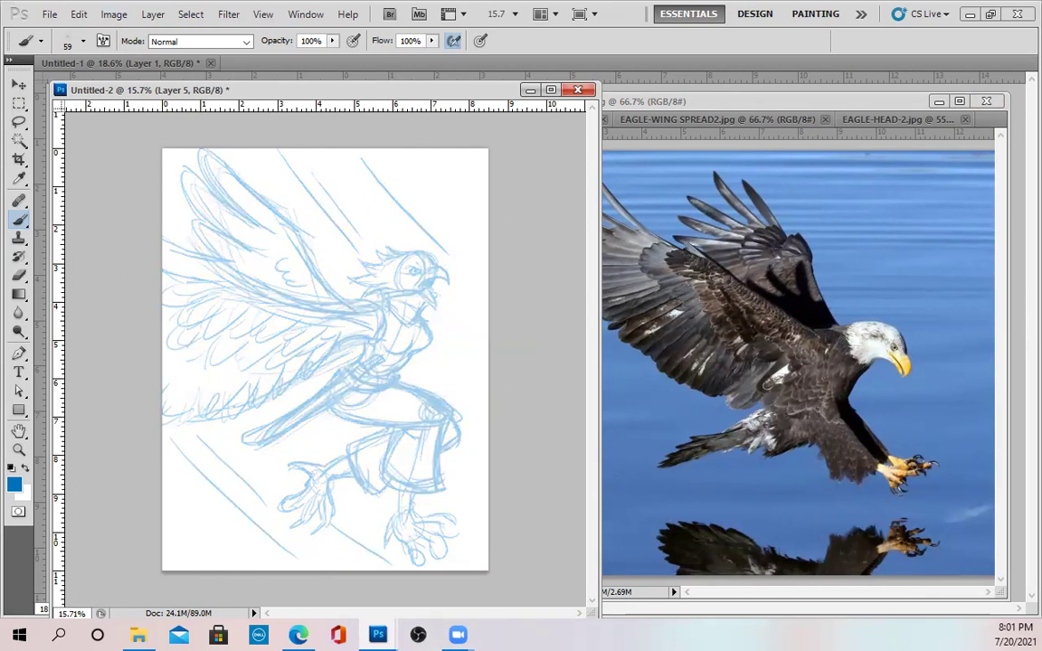
key("ctrl+shift+alt+n")
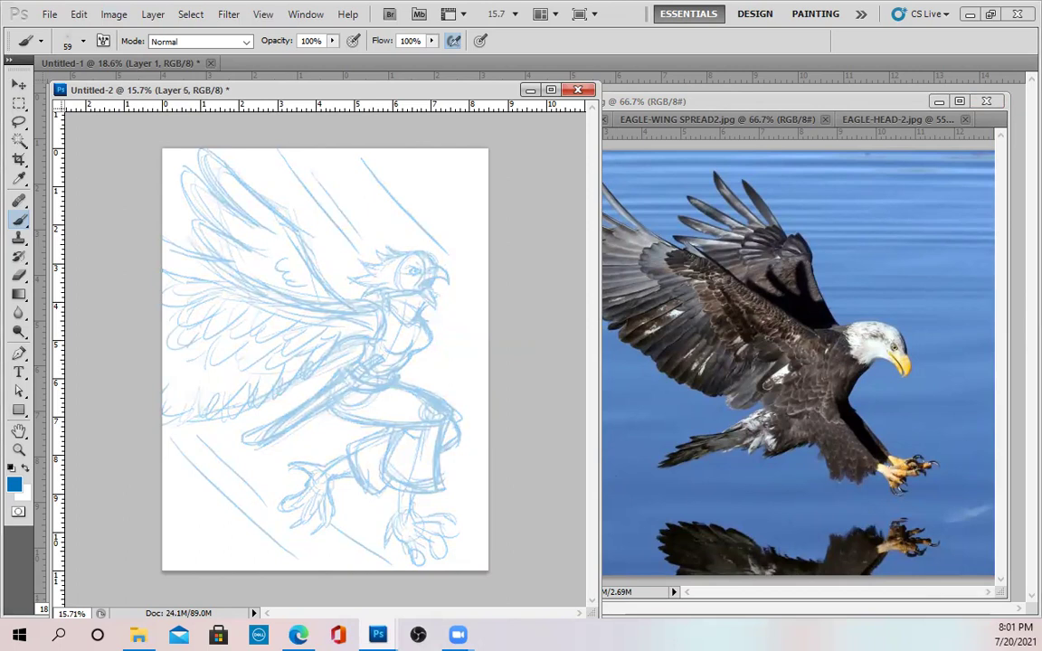
key("d")
Step: Show the EAGLE-HEAD-2.jpg reference next to an enlarged view of the sketched head
scroll(511, 296, "up", 7)
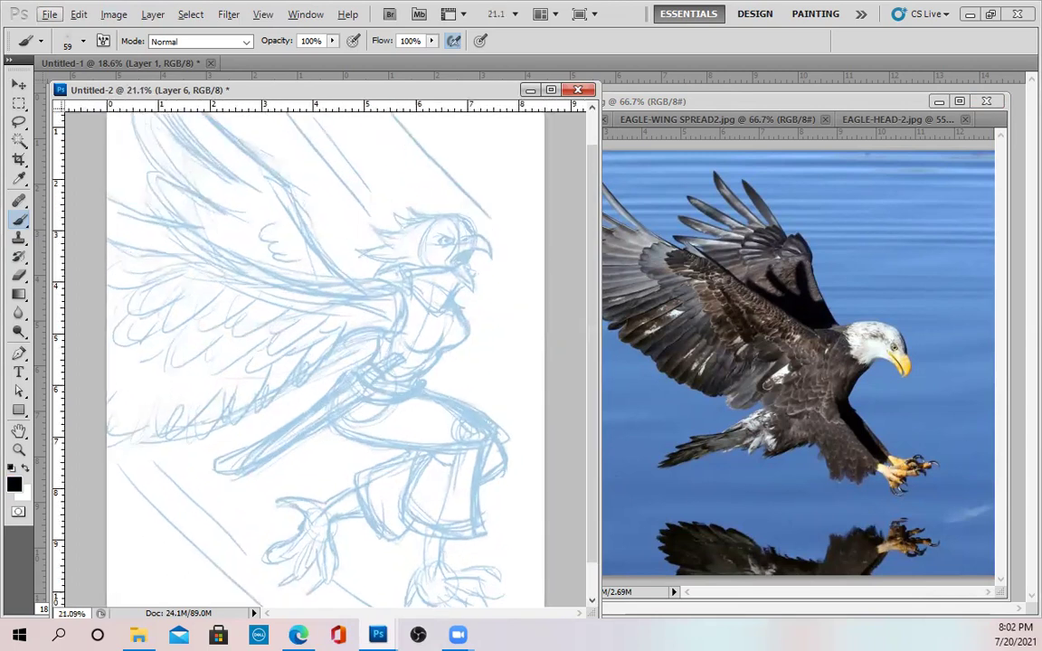
scroll(511, 296, "up", 2)
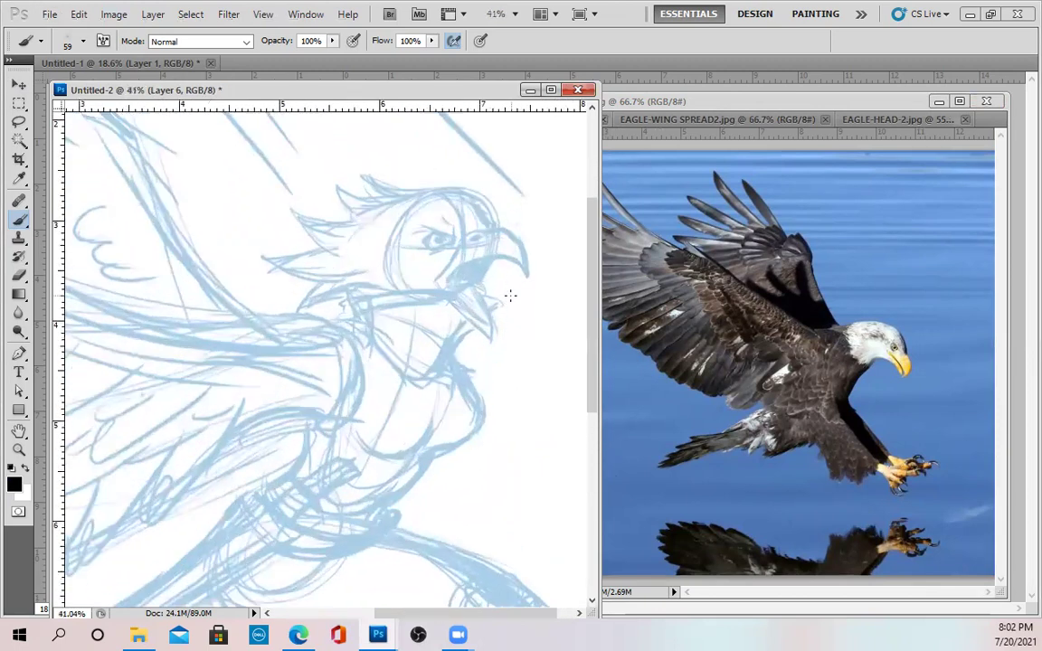
left_click_drag(425, 377, 369, 472)
left_click(889, 120)
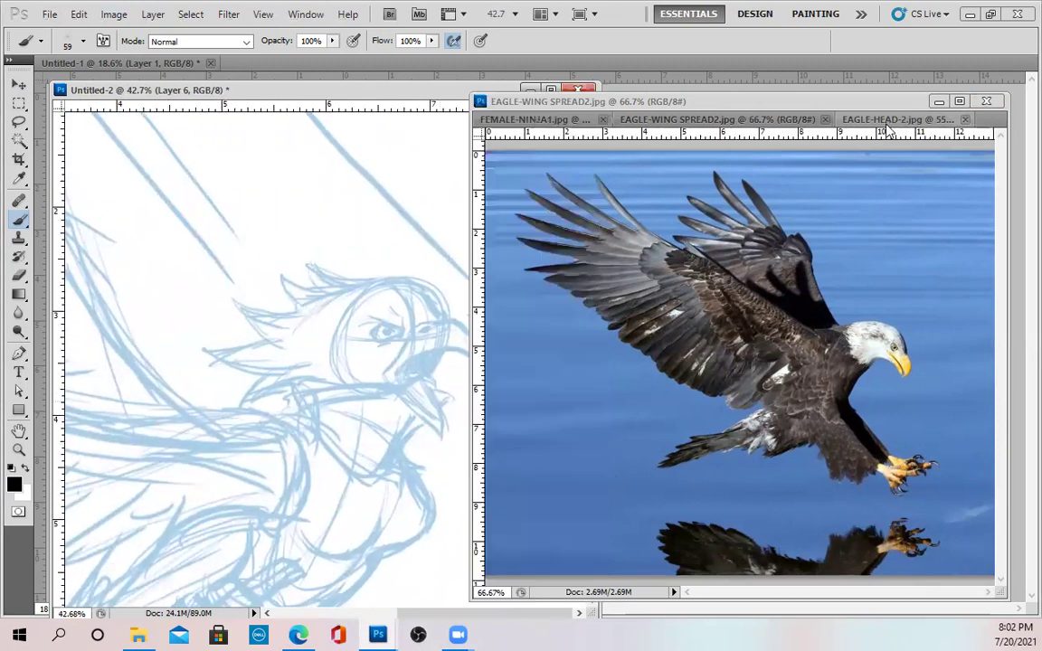
scroll(382, 311, "up", 1)
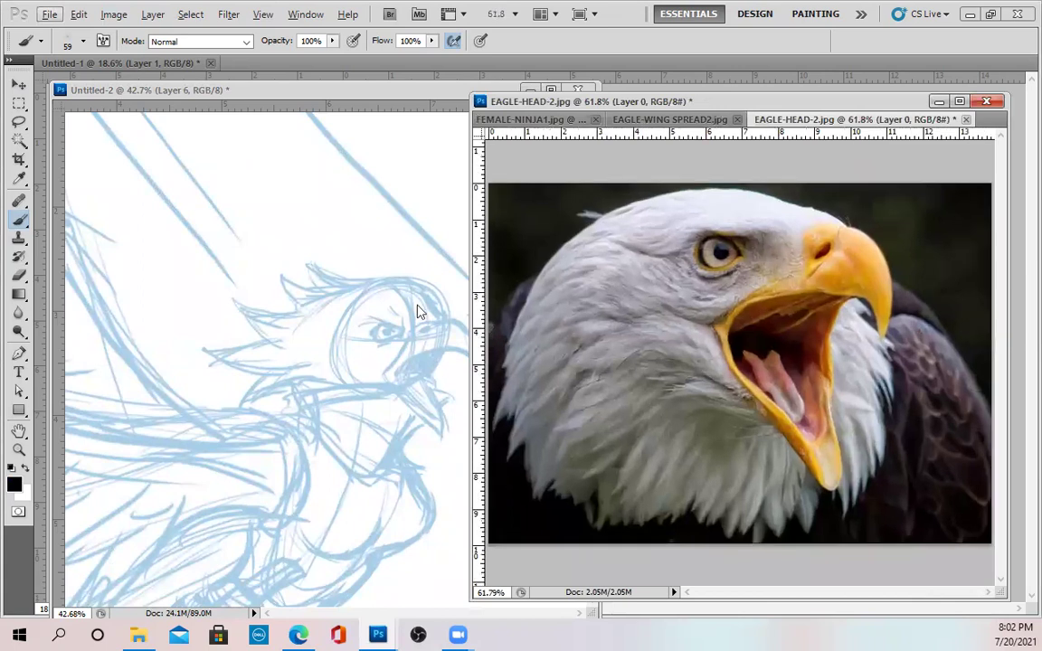
left_click(380, 239)
scroll(382, 312, "up", 2)
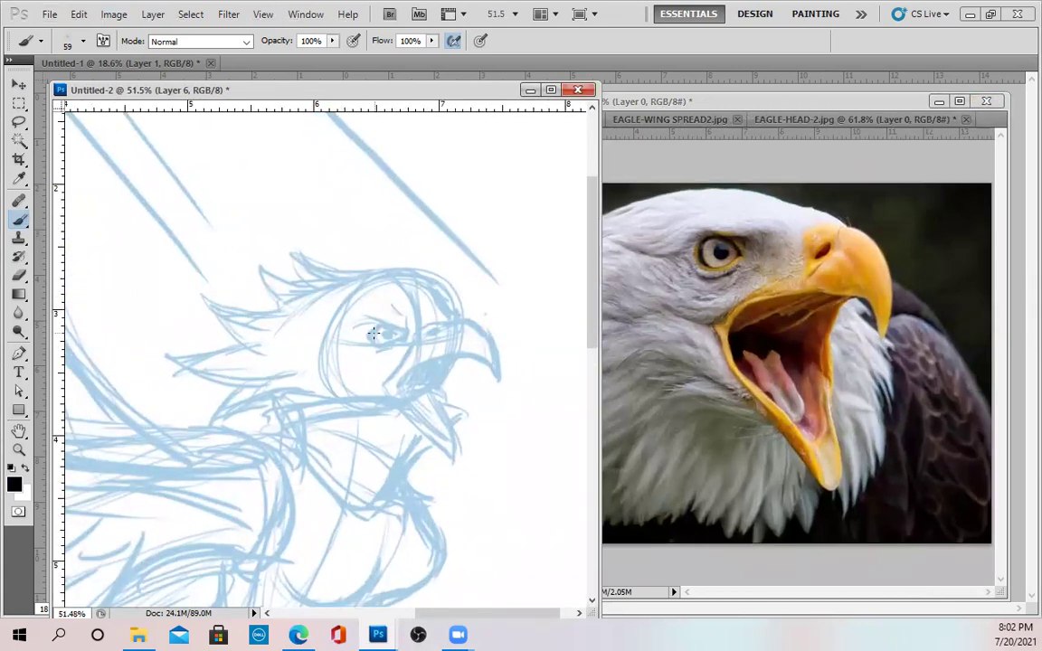
Step: Ink the eagle's eye in black with a heavy angry brow and short feather strokes around it
mouse_move(374, 327)
left_mouse_down()
mouse_move(368, 339)
mouse_move(367, 321)
mouse_move(403, 330)
mouse_move(407, 319)
mouse_move(410, 328)
left_mouse_up()
left_click_drag(391, 338, 367, 343)
mouse_move(353, 316)
left_mouse_down()
mouse_move(314, 322)
mouse_move(351, 328)
mouse_move(332, 321)
mouse_move(361, 296)
mouse_move(416, 303)
left_mouse_up()
mouse_move(415, 315)
left_mouse_down()
mouse_move(409, 305)
mouse_move(425, 306)
left_mouse_up()
left_click_drag(436, 316, 432, 302)
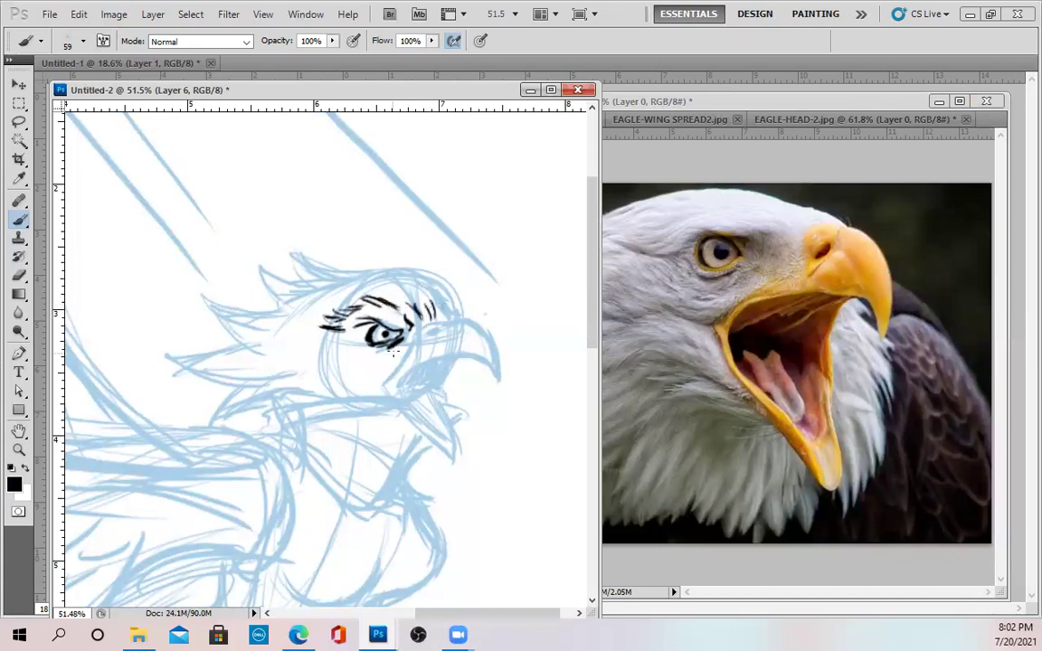
Step: Ink the mouth corner, hooked upper beak, nostril and tongue, and hatch the inside of the open mouth
left_click_drag(420, 330, 392, 367)
left_click_drag(419, 327, 380, 393)
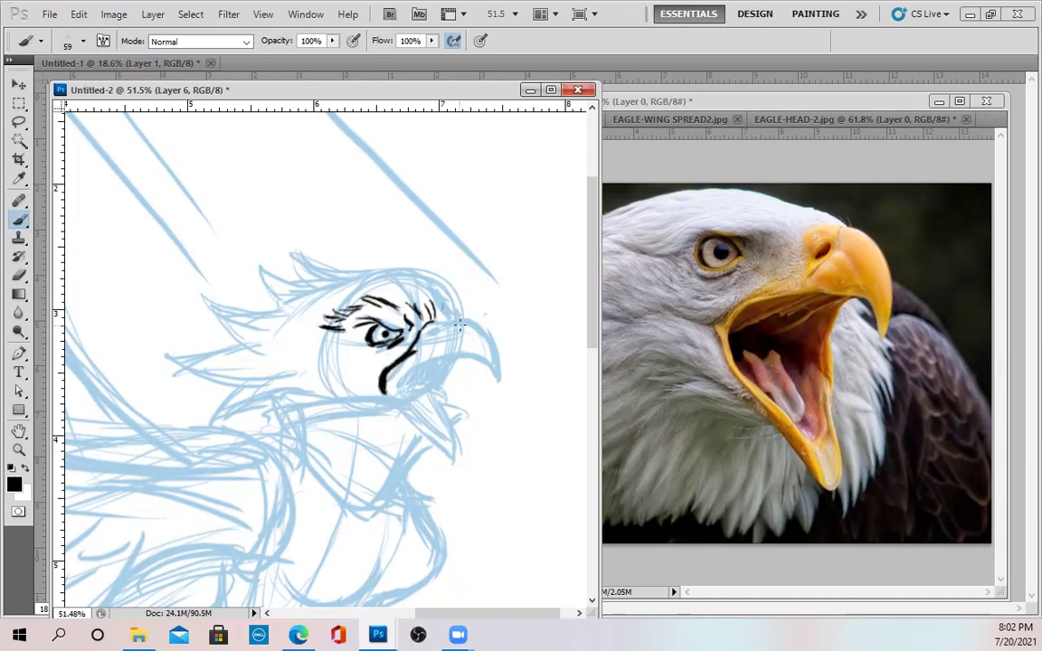
mouse_move(433, 331)
left_mouse_down()
mouse_move(466, 313)
mouse_move(486, 331)
mouse_move(497, 376)
mouse_move(443, 347)
mouse_move(403, 365)
left_mouse_up()
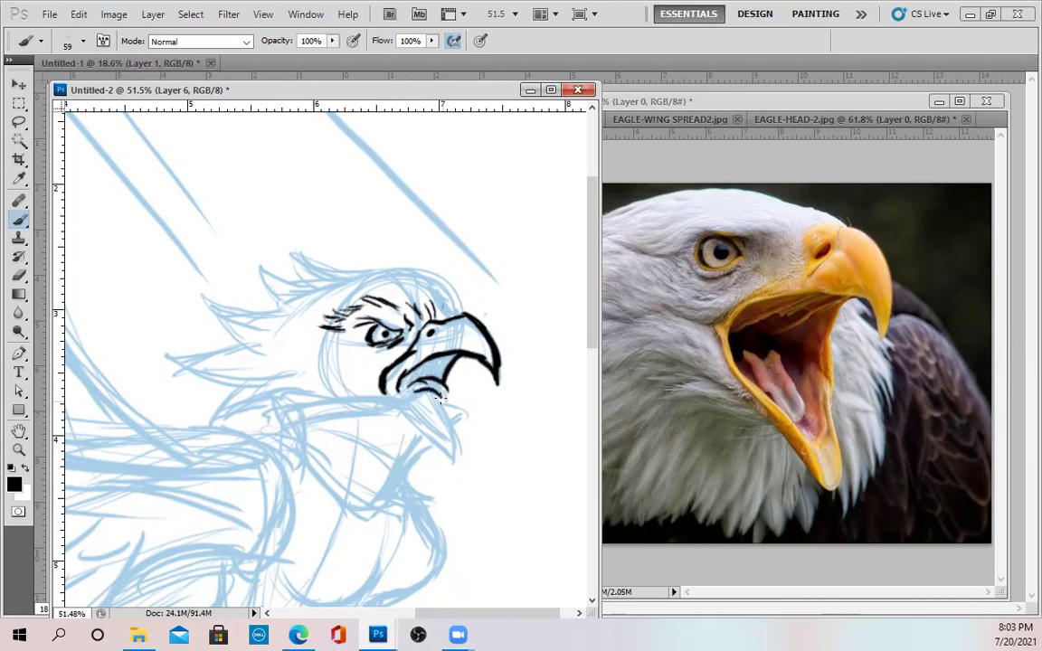
mouse_move(450, 357)
left_mouse_down()
mouse_move(436, 374)
mouse_move(404, 378)
left_mouse_up()
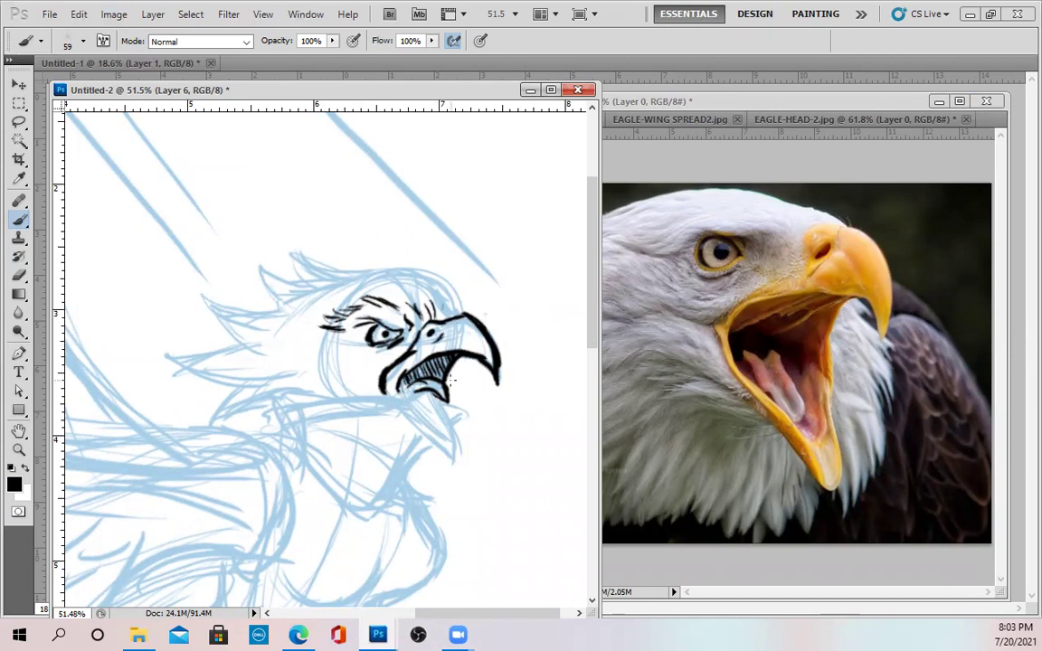
Step: Ink and hatch the open lower beak down to its pointed tip and add small detail strokes on the upper beak
left_click_drag(400, 394, 448, 432)
mouse_move(440, 411)
left_mouse_down()
mouse_move(404, 386)
mouse_move(408, 372)
mouse_move(389, 392)
left_mouse_up()
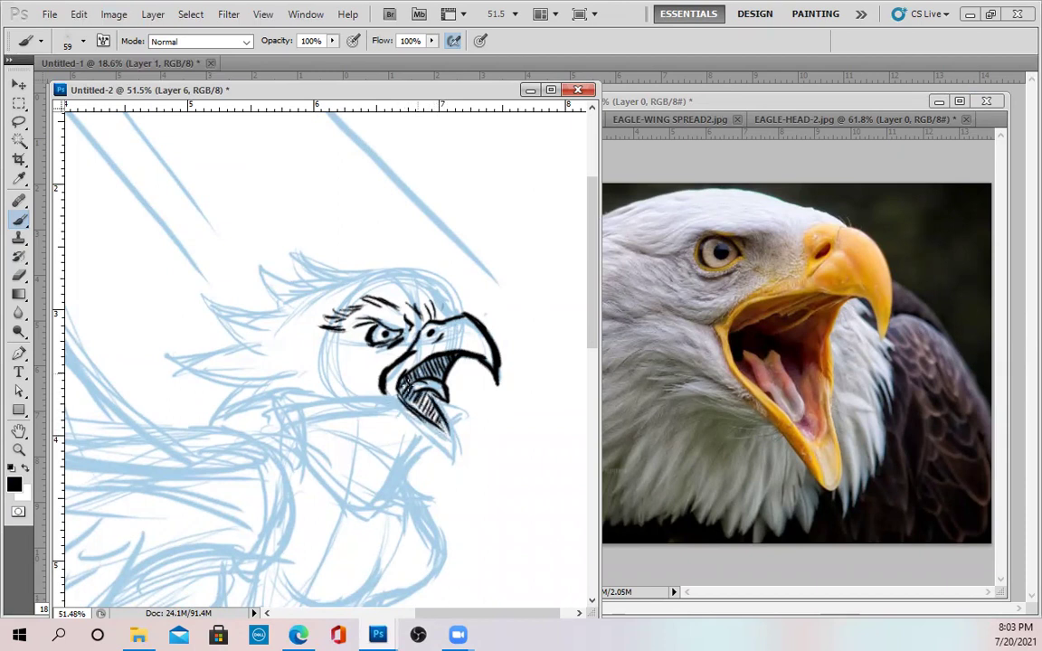
left_click_drag(384, 393, 450, 459)
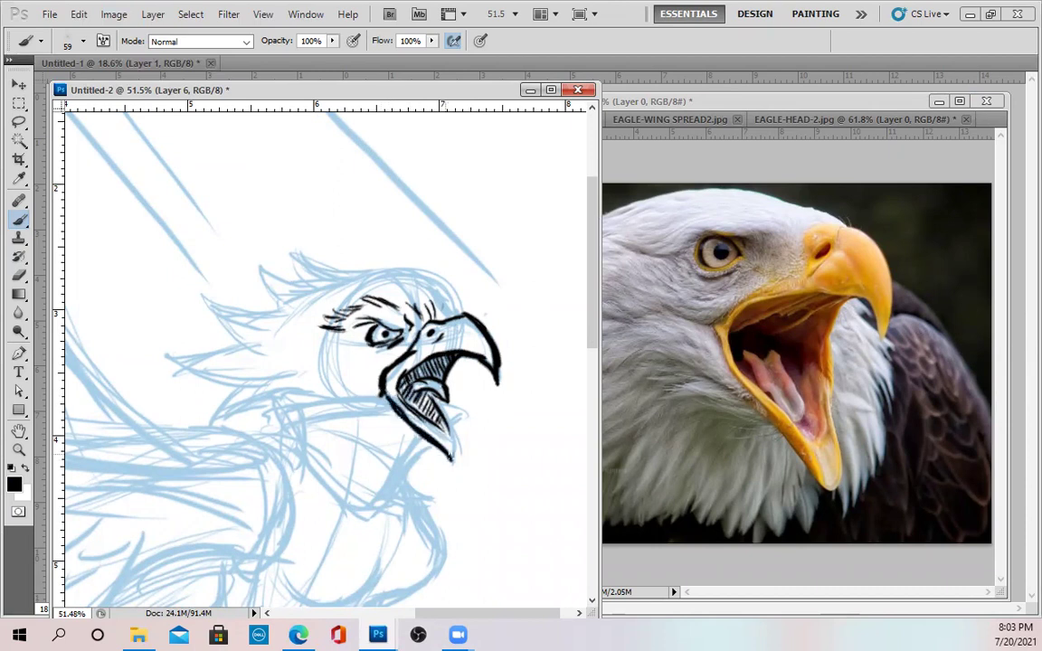
mouse_move(436, 394)
left_mouse_down()
mouse_move(407, 389)
mouse_move(449, 443)
left_mouse_up()
left_click_drag(459, 329, 450, 337)
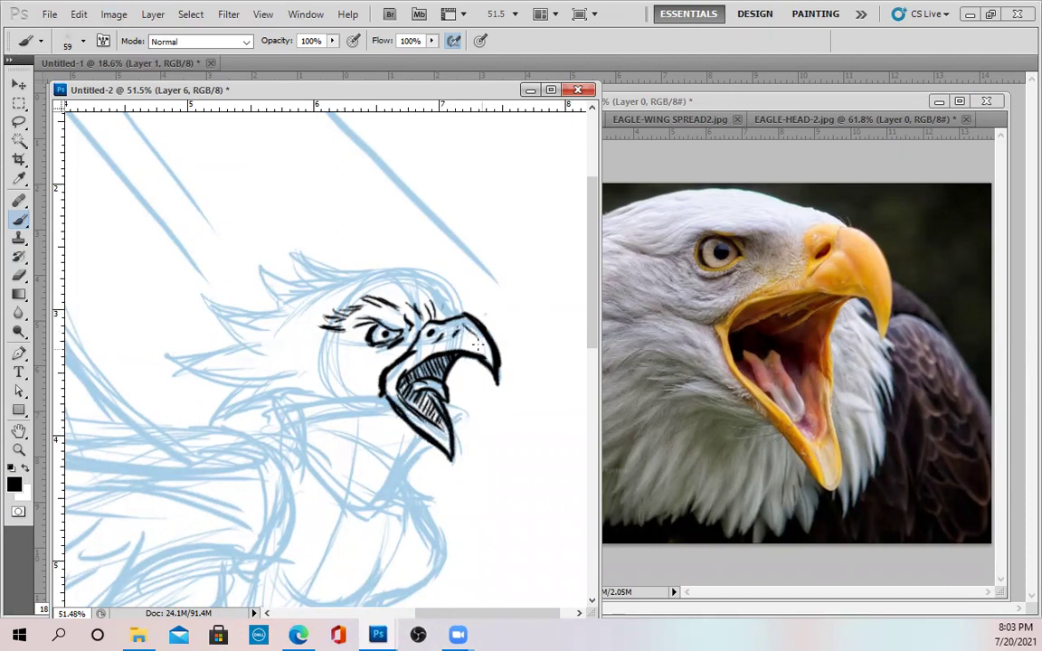
Step: Ink short feather strokes along the cheek behind the mouth corner
mouse_move(382, 363)
left_mouse_down()
mouse_move(348, 391)
mouse_move(354, 378)
mouse_move(318, 374)
left_mouse_up()
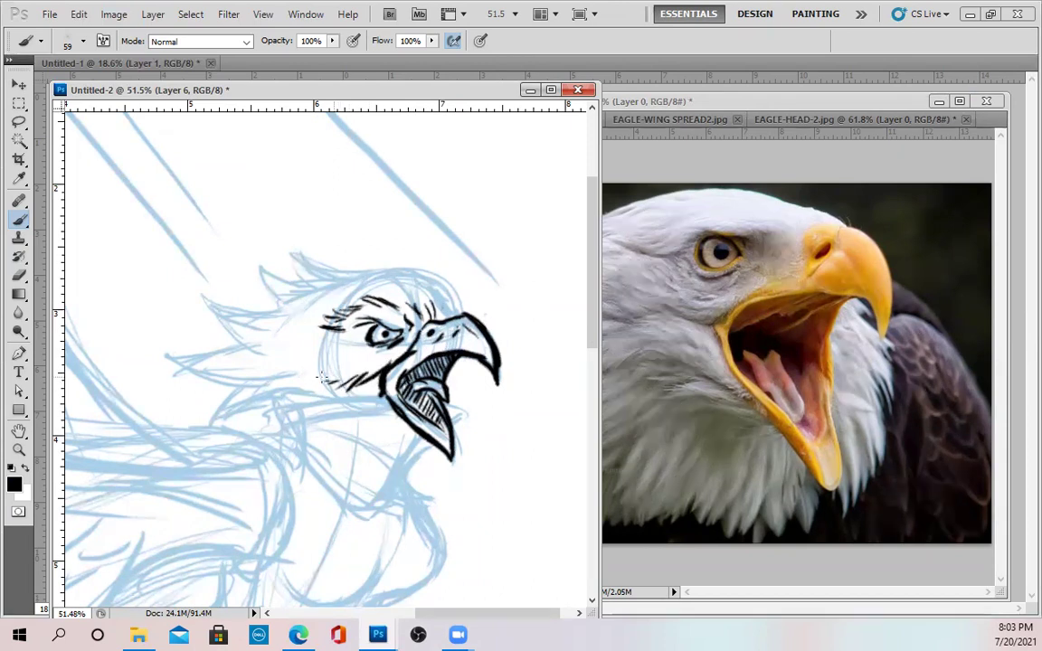
left_click_drag(468, 316, 451, 309)
key("e")
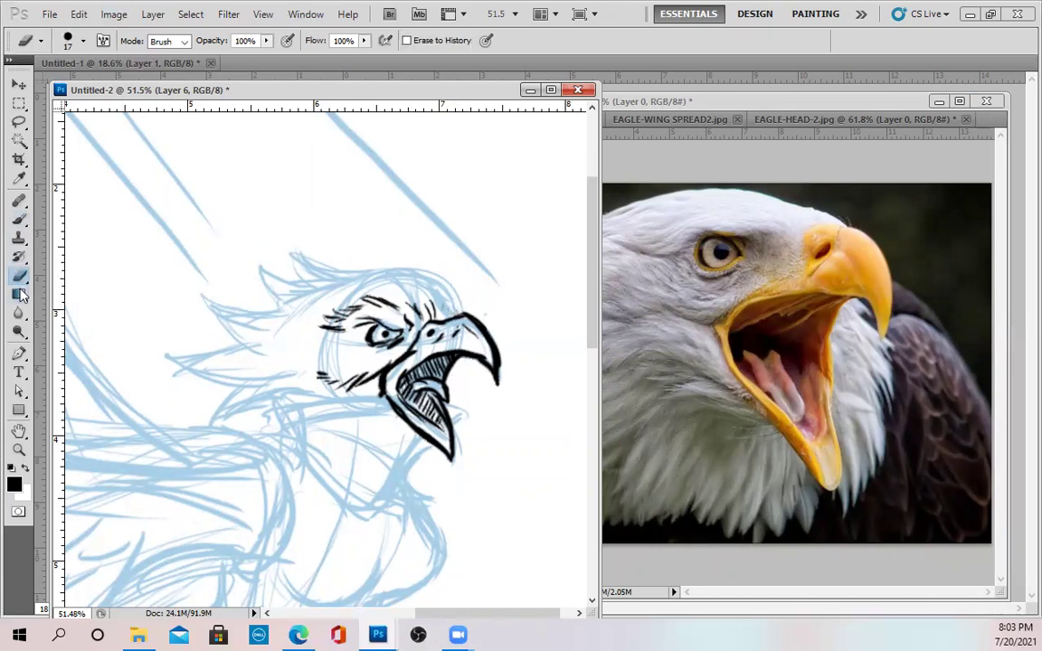
Step: Ink the forehead and crown contour back from the beak, ending in two curved, pointed crest feathers
left_click(20, 223)
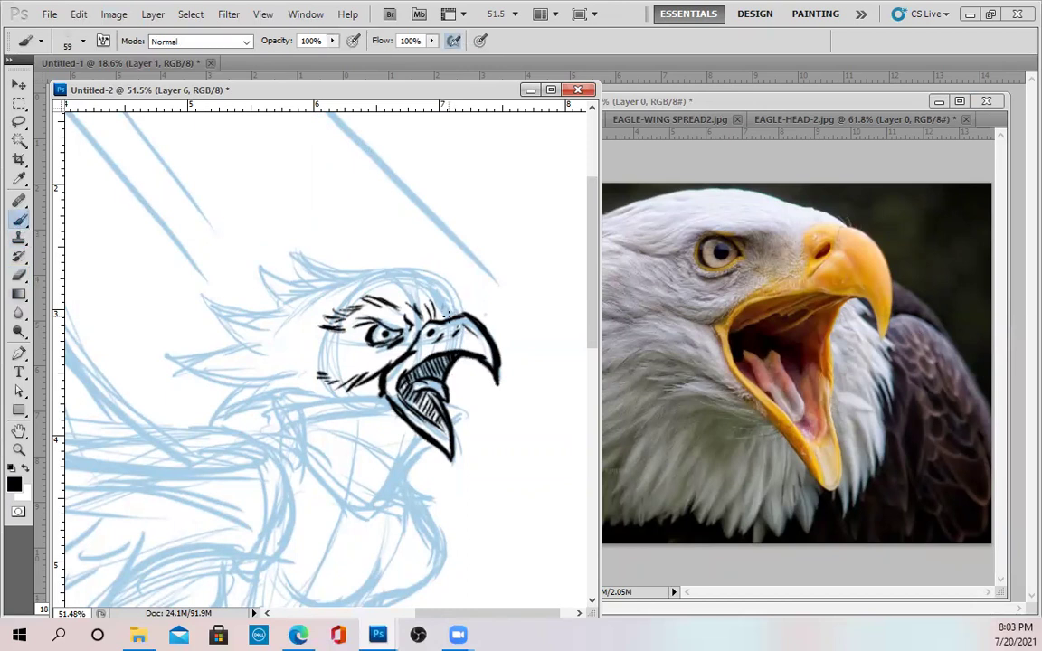
left_click_drag(443, 307, 412, 269)
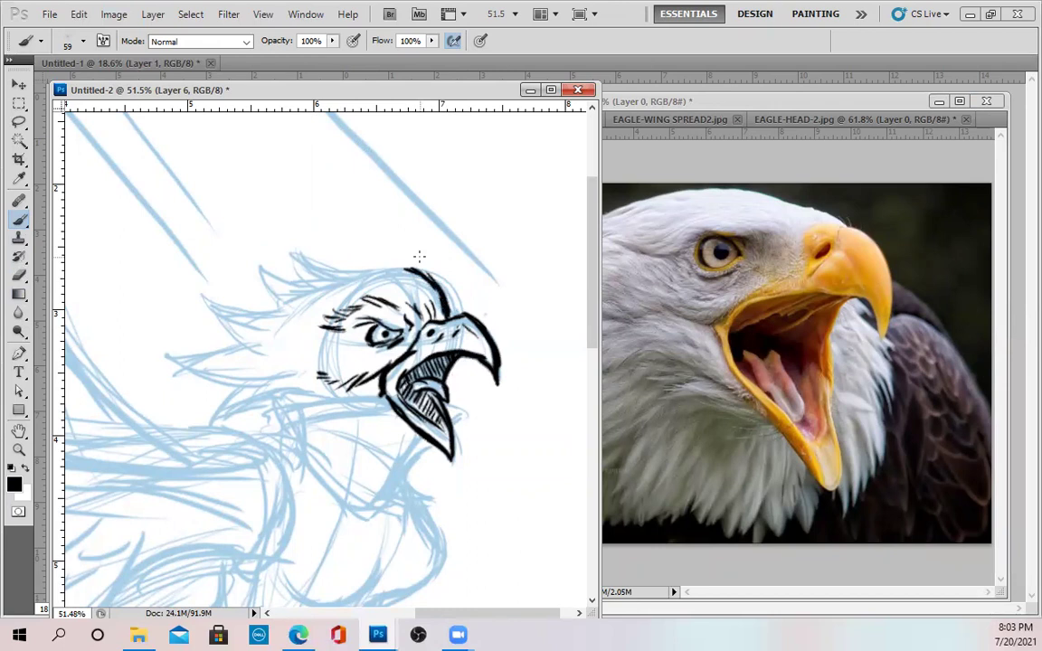
left_click_drag(421, 274, 382, 268)
mouse_move(371, 267)
left_mouse_down()
mouse_move(301, 251)
mouse_move(321, 268)
mouse_move(300, 268)
mouse_move(312, 269)
left_mouse_up()
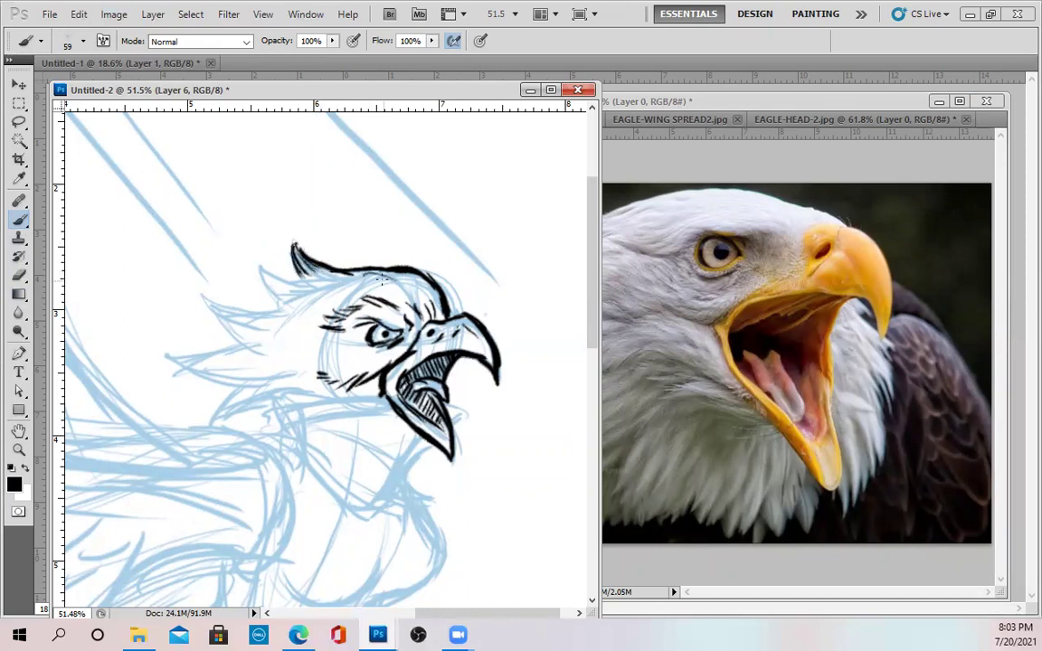
mouse_move(317, 283)
left_mouse_down()
mouse_move(286, 281)
mouse_move(268, 304)
mouse_move(289, 300)
left_mouse_up()
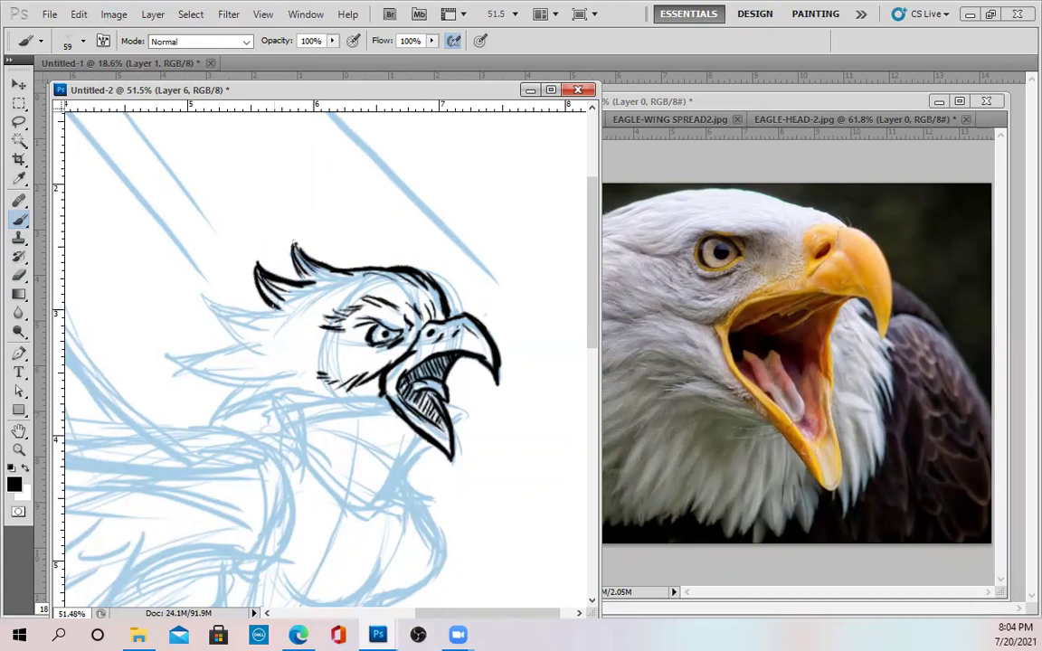
Step: Ink the remaining pointed feathers at the back of the head and the throat contour, and scatter short feather ticks across the neck plumage
mouse_move(282, 309)
left_mouse_down()
mouse_move(217, 292)
mouse_move(220, 325)
mouse_move(238, 345)
left_mouse_up()
mouse_move(211, 308)
left_mouse_down()
mouse_move(249, 347)
mouse_move(251, 327)
mouse_move(165, 355)
mouse_move(203, 378)
mouse_move(262, 389)
mouse_move(209, 417)
mouse_move(297, 392)
mouse_move(286, 402)
mouse_move(377, 403)
left_mouse_up()
left_click_drag(304, 357, 352, 365)
left_click_drag(262, 383, 281, 378)
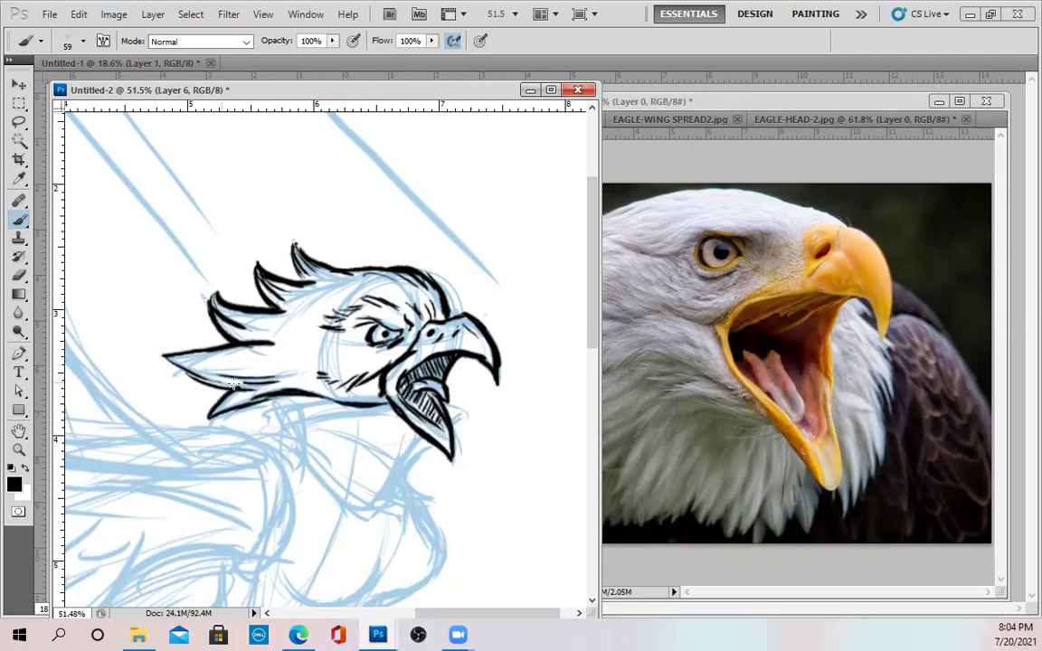
left_click_drag(296, 351, 332, 353)
left_click_drag(241, 359, 261, 358)
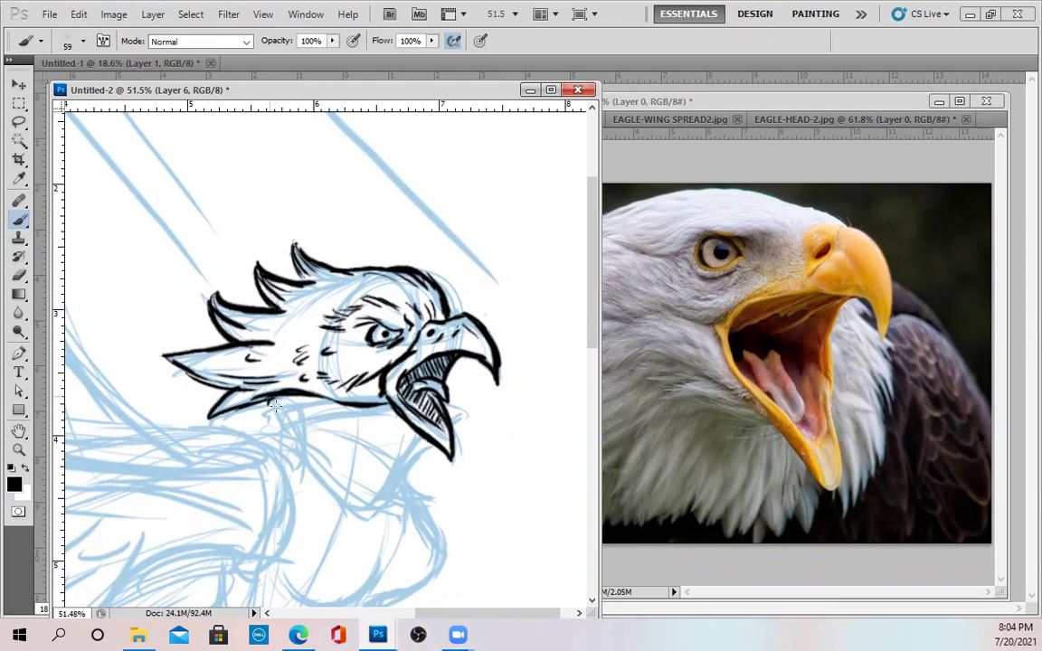
Step: Ink the scarf around the neck with its draped lower edge and a few inner fold lines
left_click_drag(269, 406, 291, 460)
left_click_drag(364, 432, 394, 428)
mouse_move(454, 404)
left_mouse_down()
mouse_move(457, 425)
mouse_move(405, 473)
mouse_move(403, 493)
left_mouse_up()
mouse_move(294, 452)
left_mouse_down()
mouse_move(329, 503)
mouse_move(294, 439)
mouse_move(336, 510)
mouse_move(385, 504)
mouse_move(367, 516)
mouse_move(401, 491)
left_mouse_up()
mouse_move(379, 428)
left_mouse_down()
mouse_move(334, 452)
mouse_move(395, 375)
mouse_move(392, 327)
left_mouse_up()
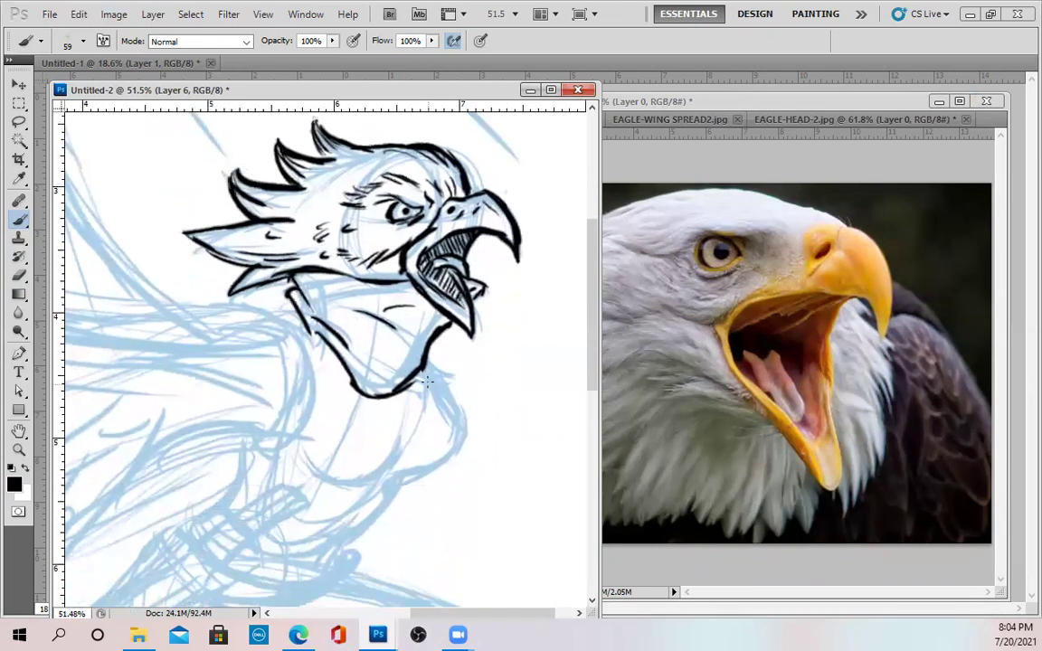
Step: Ink the front torso contour from the shoulder over the chest to the waist, including the curve beneath the bust
mouse_move(437, 368)
left_mouse_down()
mouse_move(466, 436)
mouse_move(445, 396)
mouse_move(457, 450)
mouse_move(461, 425)
mouse_move(454, 455)
mouse_move(393, 486)
left_mouse_up()
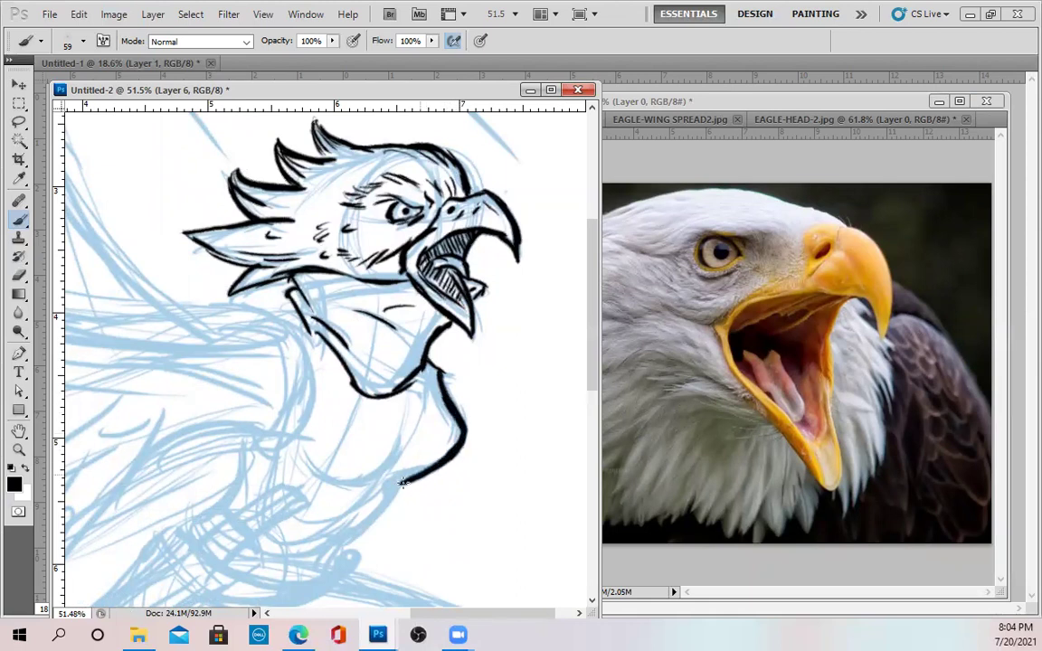
left_click_drag(395, 440, 373, 477)
mouse_move(303, 459)
left_mouse_down()
mouse_move(324, 478)
mouse_move(315, 465)
mouse_move(364, 472)
mouse_move(348, 482)
mouse_move(340, 476)
mouse_move(407, 456)
mouse_move(385, 476)
mouse_move(396, 463)
mouse_move(381, 518)
mouse_move(333, 568)
left_mouse_up()
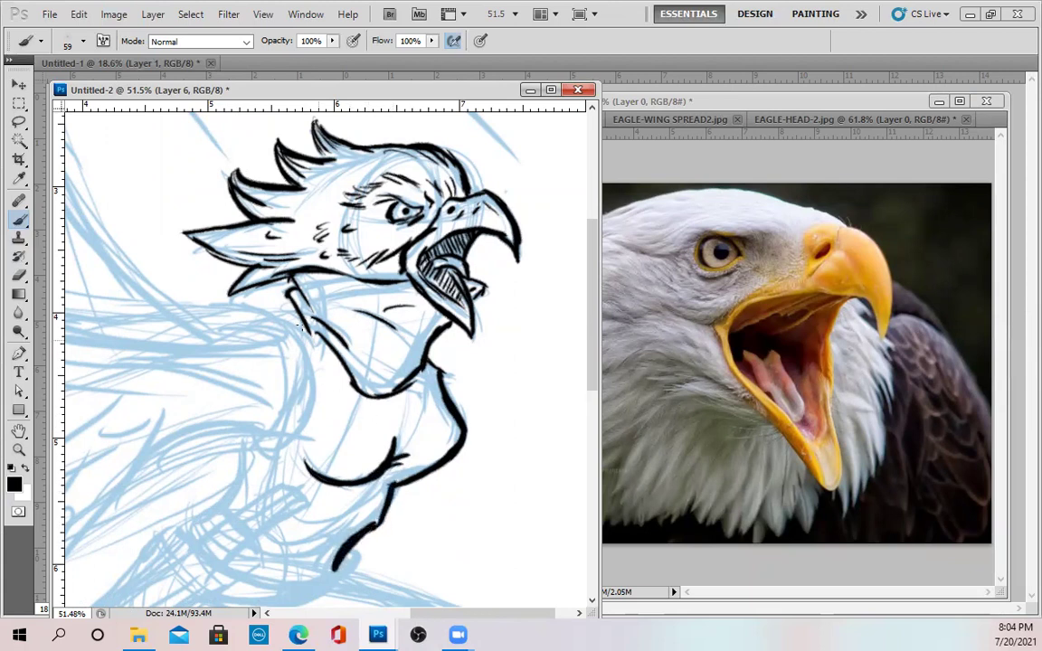
Step: Ink the shoulder and armhole curve, the fold lines below the scarf and the back contour down to the waist
mouse_move(275, 316)
left_mouse_down()
mouse_move(309, 366)
mouse_move(273, 452)
left_mouse_up()
mouse_move(254, 437)
left_mouse_down()
mouse_move(260, 450)
mouse_move(287, 438)
left_mouse_up()
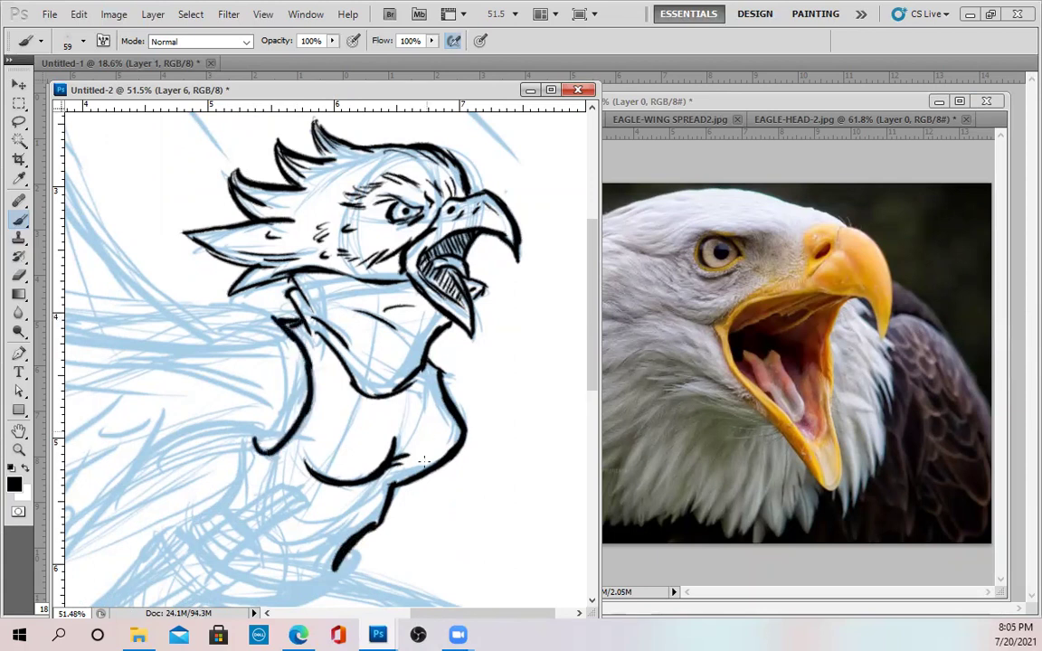
left_click_drag(392, 482, 404, 386)
left_click_drag(354, 295, 409, 319)
left_click_drag(267, 342, 231, 405)
Step: Ink the belt around the waist with its squared buckle at the front
scroll(413, 469, "down", 2)
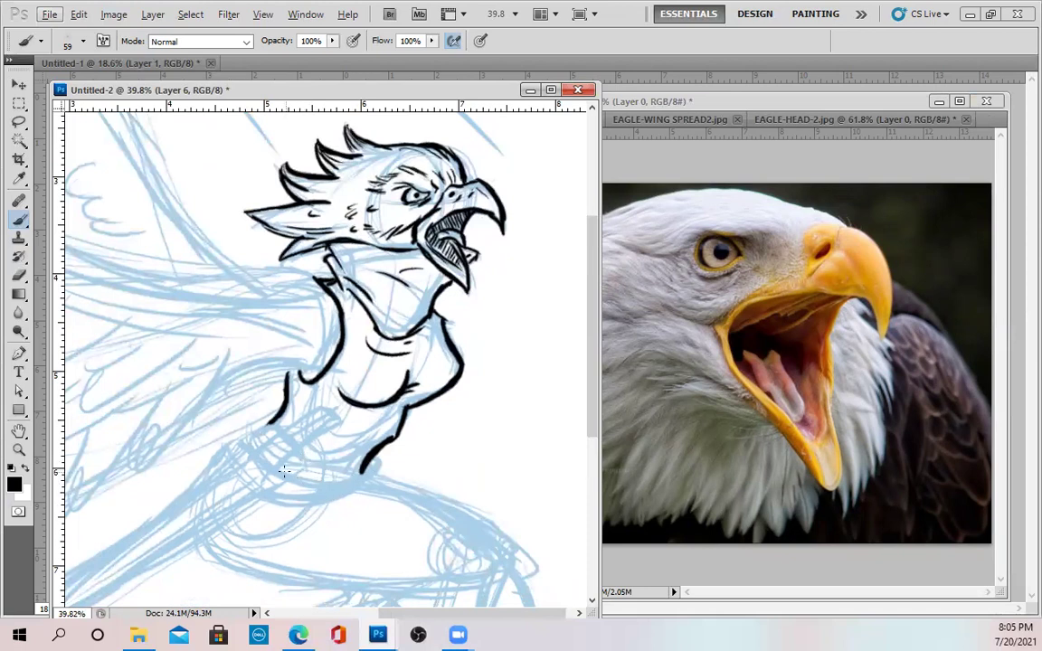
mouse_move(283, 471)
left_mouse_down()
mouse_move(327, 480)
mouse_move(292, 512)
mouse_move(327, 477)
left_mouse_up()
mouse_move(327, 477)
left_mouse_down()
mouse_move(315, 512)
mouse_move(294, 510)
mouse_move(322, 513)
left_mouse_up()
mouse_move(326, 478)
left_mouse_down()
mouse_move(319, 513)
mouse_move(367, 463)
left_mouse_up()
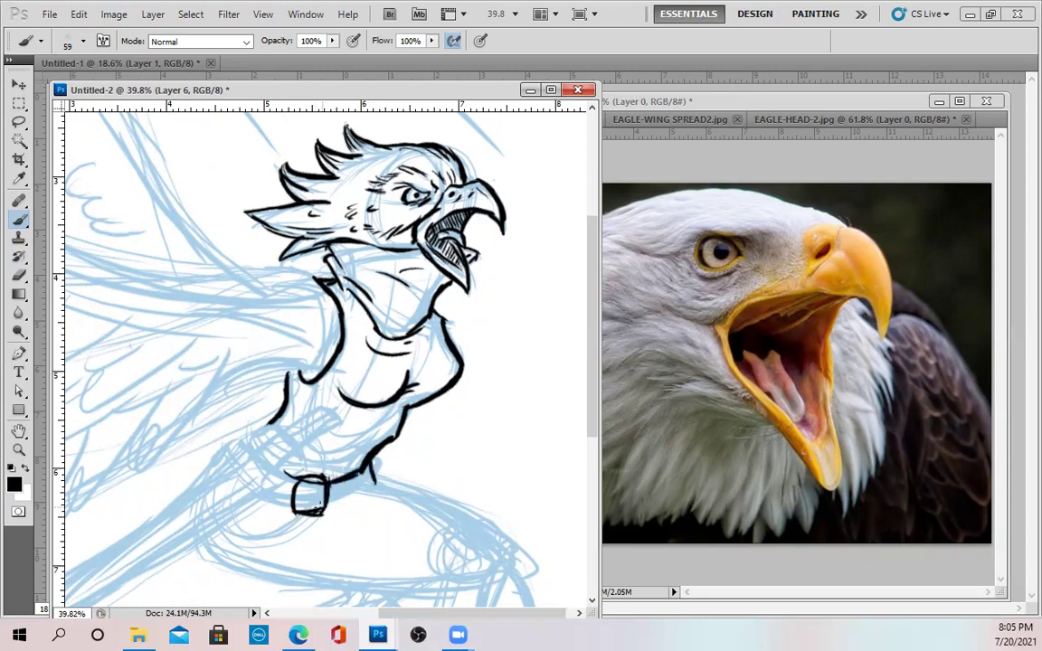
left_click_drag(325, 504, 369, 479)
left_click_drag(262, 494, 274, 501)
Step: Ink the sword hilt across the waist and add wrapping bands along the grip
mouse_move(251, 456)
left_mouse_down()
mouse_move(309, 411)
mouse_move(330, 415)
mouse_move(276, 459)
left_mouse_up()
mouse_move(316, 424)
left_mouse_down()
mouse_move(273, 450)
mouse_move(260, 447)
mouse_move(294, 442)
left_mouse_up()
left_click_drag(291, 428, 304, 435)
mouse_move(302, 424)
left_mouse_down()
mouse_move(312, 435)
mouse_move(267, 467)
mouse_move(311, 421)
left_mouse_up()
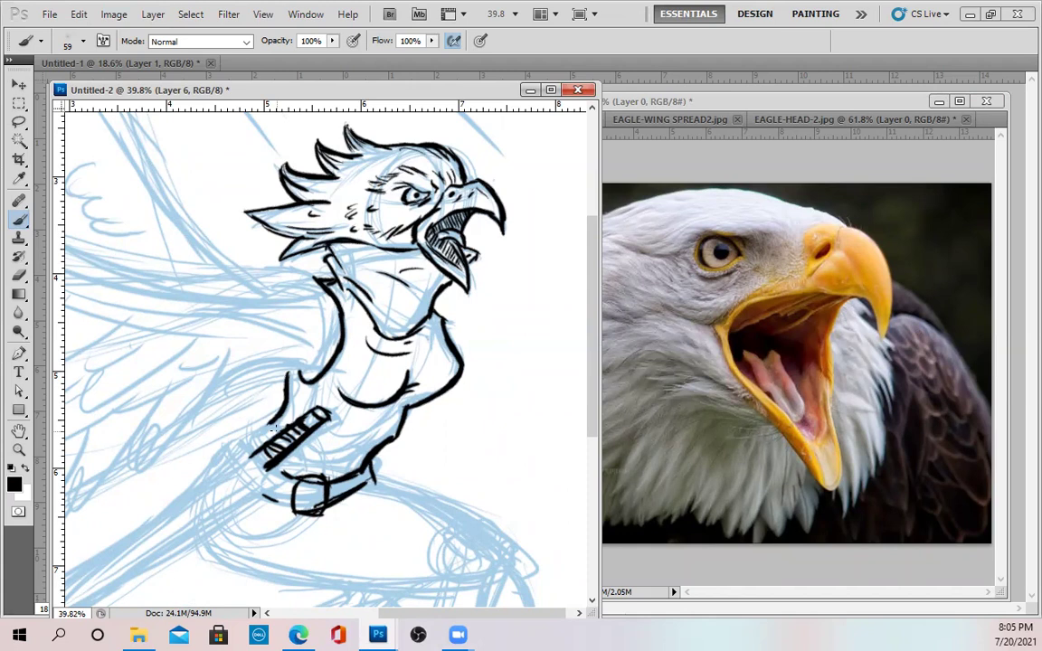
Step: Ink the long scabbard with its rounded tip, edge lines and mouth, plus the belt section behind the hilt
mouse_move(237, 454)
left_mouse_down()
mouse_move(297, 477)
mouse_move(292, 505)
mouse_move(387, 385)
mouse_move(226, 440)
mouse_move(88, 529)
left_mouse_up()
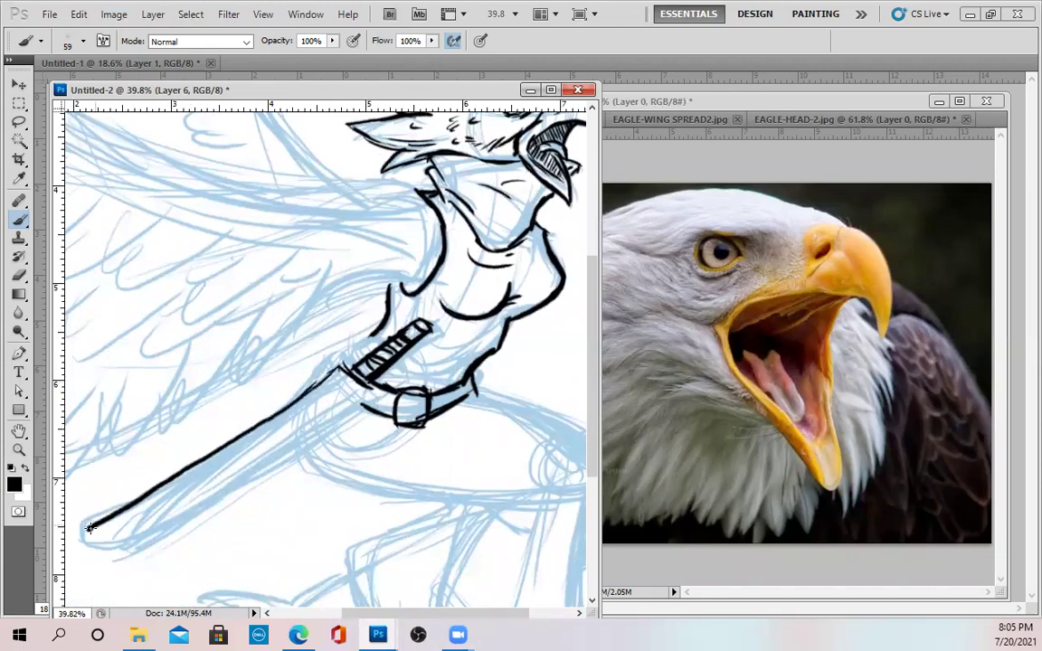
mouse_move(359, 395)
left_mouse_down()
mouse_move(107, 544)
mouse_move(135, 541)
mouse_move(201, 502)
left_mouse_up()
mouse_move(135, 522)
left_mouse_down()
mouse_move(170, 506)
mouse_move(141, 540)
mouse_move(334, 364)
mouse_move(367, 396)
mouse_move(354, 399)
left_mouse_up()
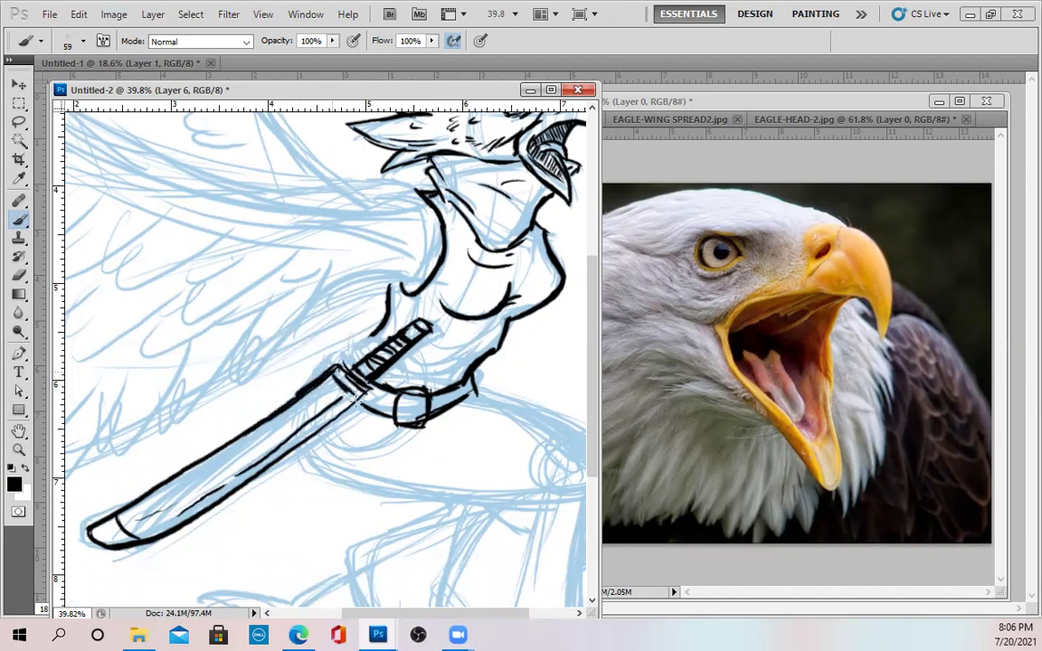
left_click_drag(328, 358, 123, 494)
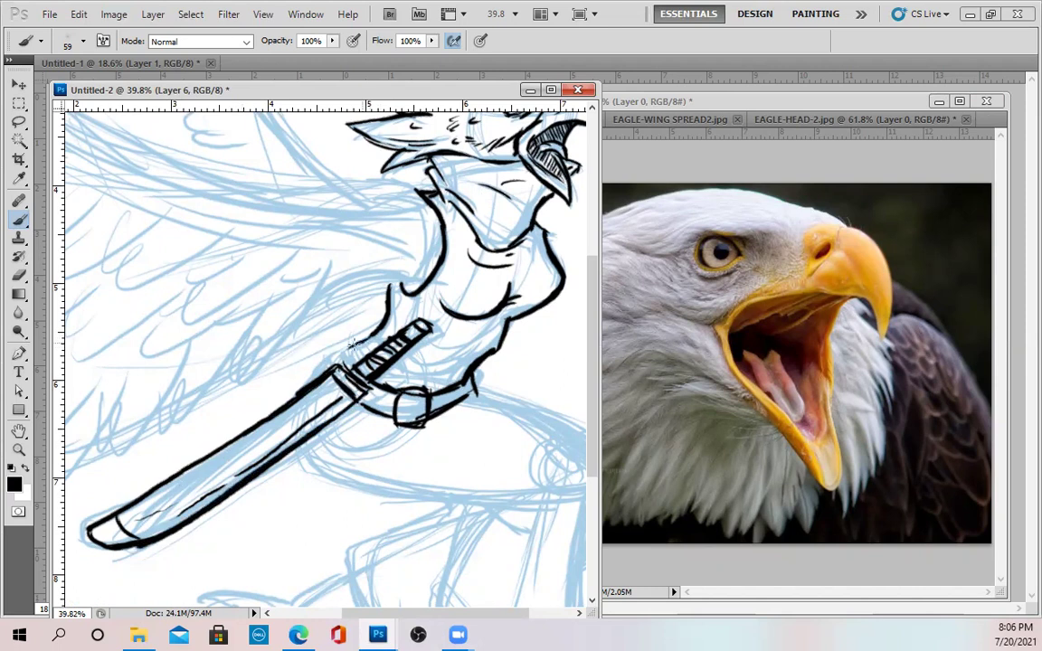
mouse_move(349, 349)
left_mouse_down()
mouse_move(306, 389)
mouse_move(353, 349)
left_mouse_up()
Step: Ink the bent thigh and the flared front trouser leg, and erase the line overshooting the hem corner
mouse_move(405, 440)
left_mouse_down()
mouse_move(330, 368)
mouse_move(367, 339)
mouse_move(429, 335)
mouse_move(516, 376)
mouse_move(499, 553)
left_mouse_up()
left_click_drag(282, 363, 318, 355)
mouse_move(215, 378)
left_mouse_down()
mouse_move(222, 411)
mouse_move(443, 433)
mouse_move(434, 457)
mouse_move(485, 420)
mouse_move(412, 363)
mouse_move(413, 340)
left_mouse_up()
mouse_move(409, 262)
left_mouse_down()
mouse_move(374, 422)
mouse_move(544, 420)
left_mouse_up()
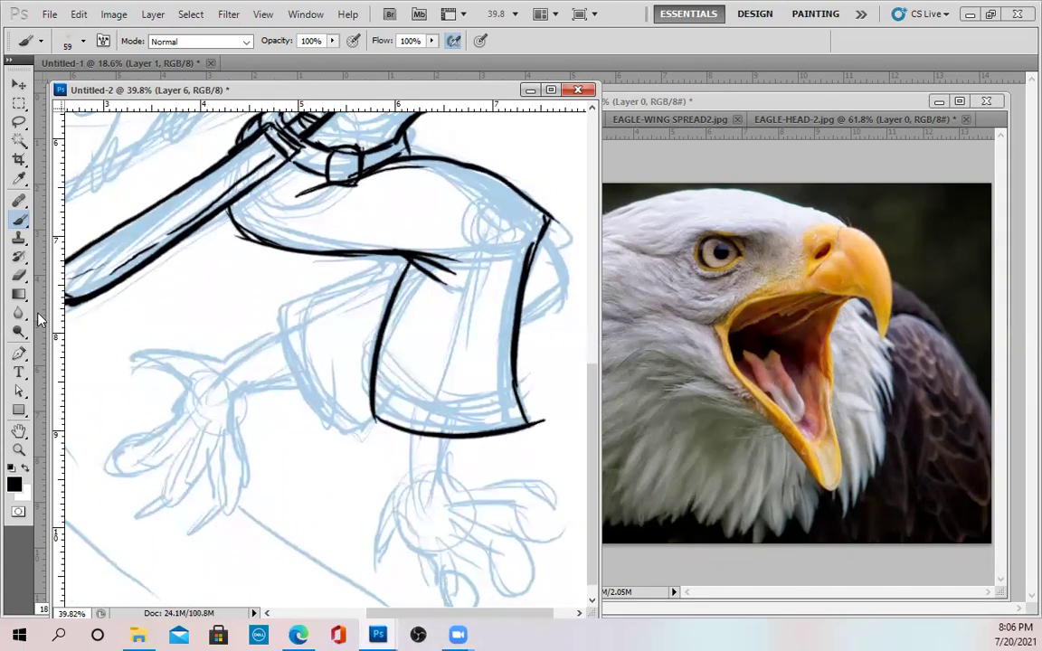
left_click(19, 274)
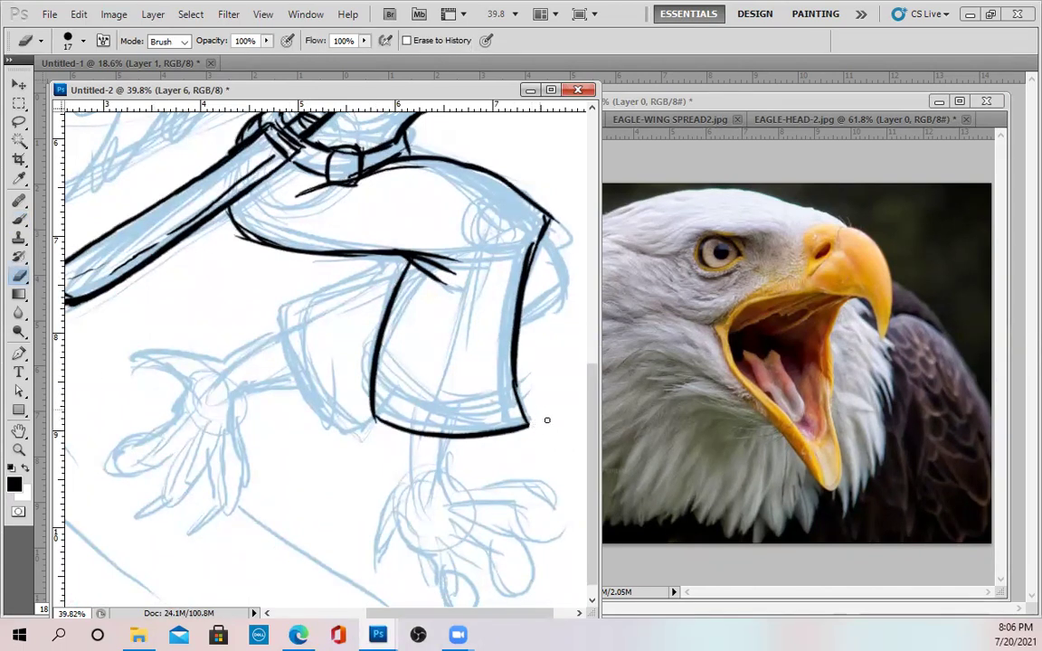
scroll(481, 419, "down", 2)
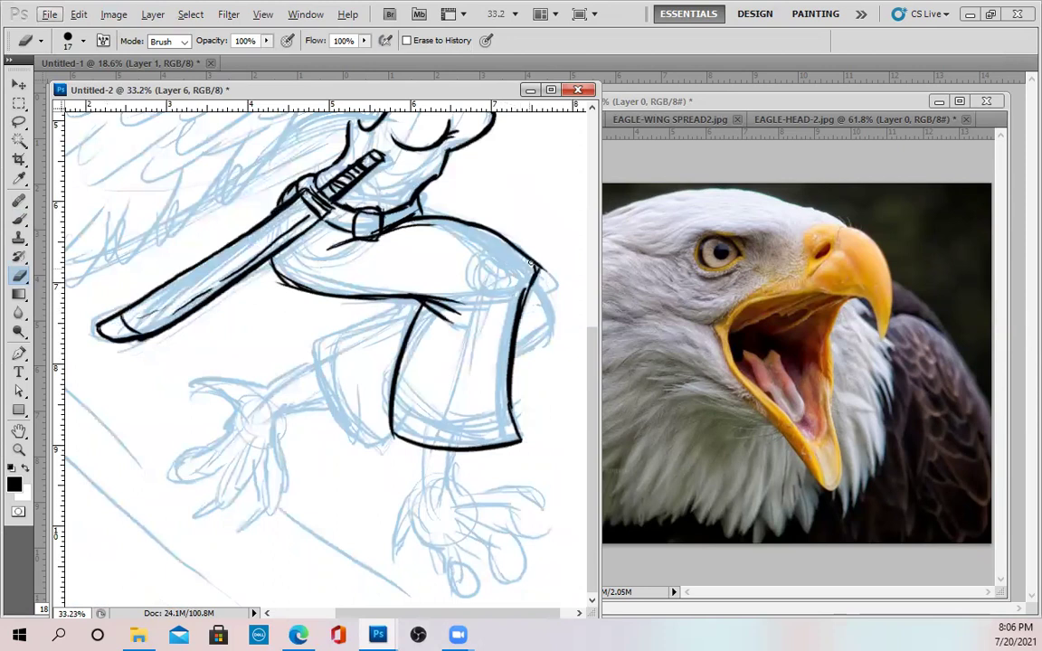
Step: Ink the cloth flap behind the knee and the rear trouser leg, and add fold lines to the knee and both legs
key("b")
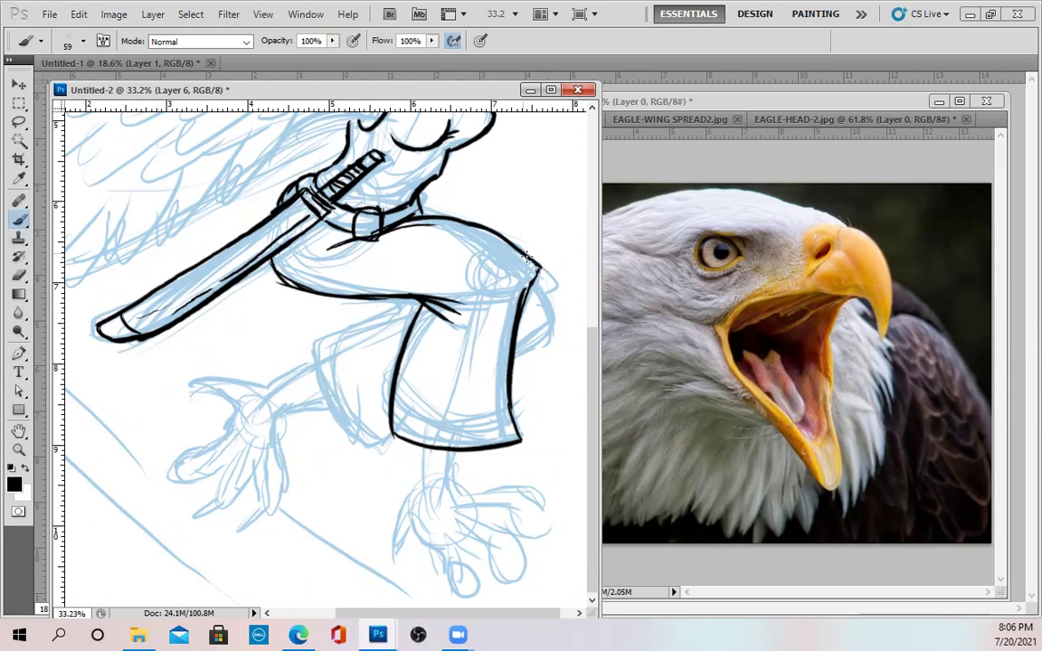
mouse_move(537, 285)
left_mouse_down()
mouse_move(554, 328)
mouse_move(515, 367)
left_mouse_up()
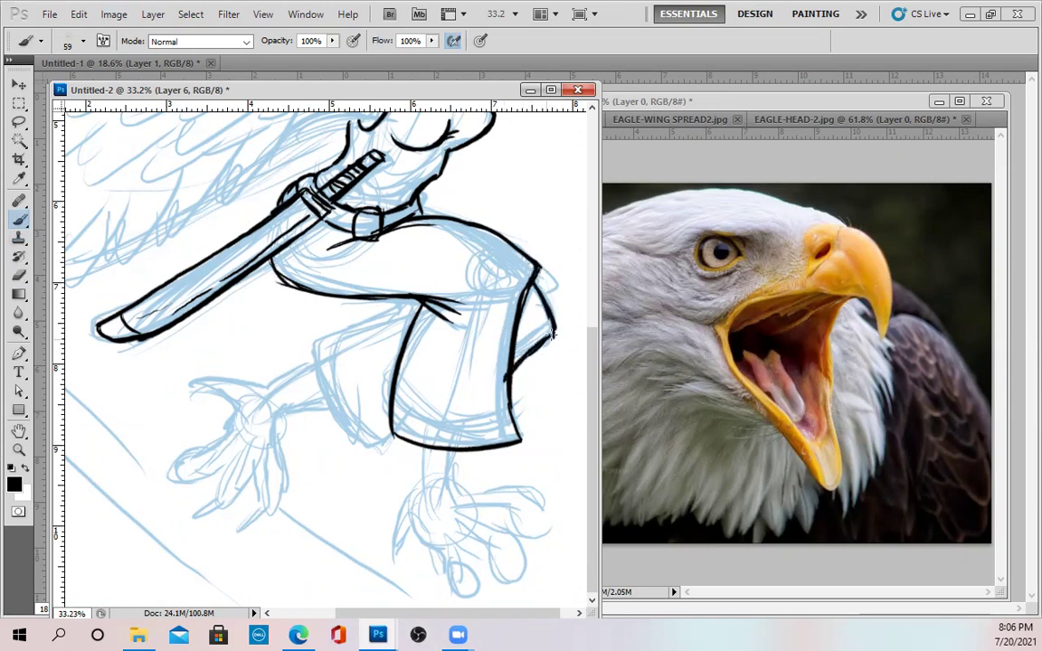
mouse_move(420, 311)
left_mouse_down()
mouse_move(307, 352)
mouse_move(378, 436)
left_mouse_up()
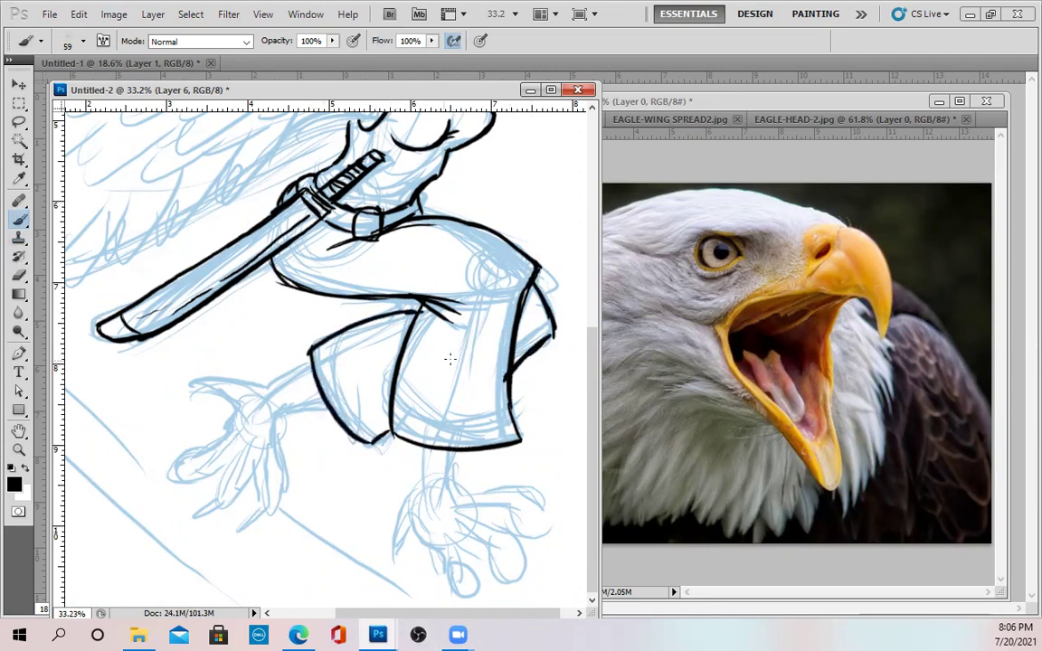
left_click_drag(414, 399, 459, 416)
left_click_drag(334, 353, 363, 415)
left_click_drag(351, 363, 372, 399)
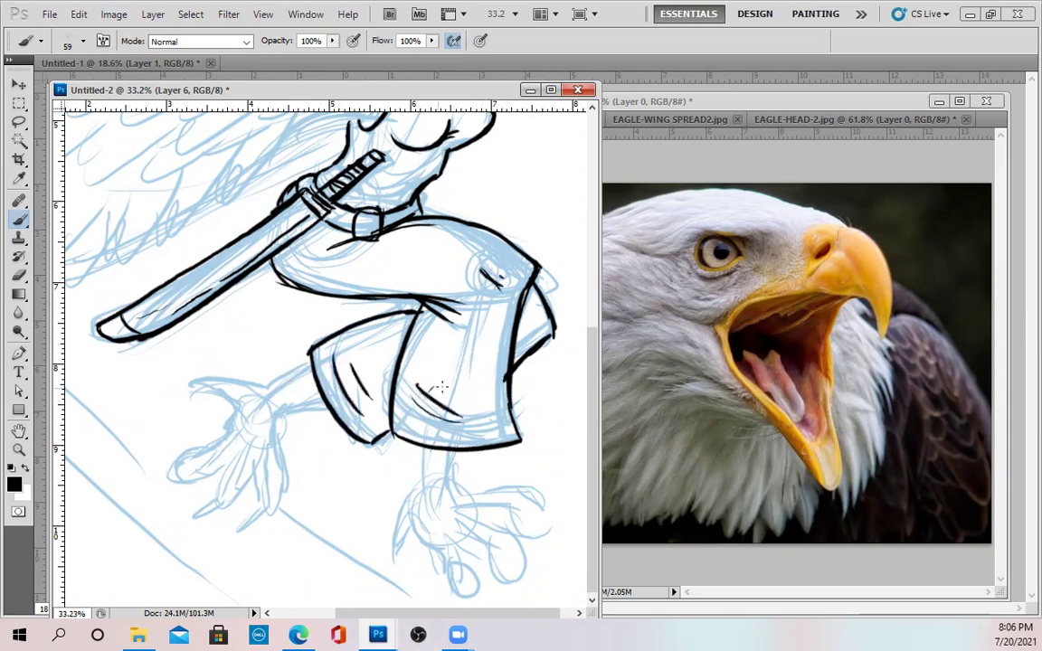
Step: Bring up the EAGLE-WING SPREAD2.jpg reference and examine the eagle's feet and talons up close
scroll(441, 387, "down", 4)
scroll(516, 351, "up", 2)
scroll(373, 325, "down", 2)
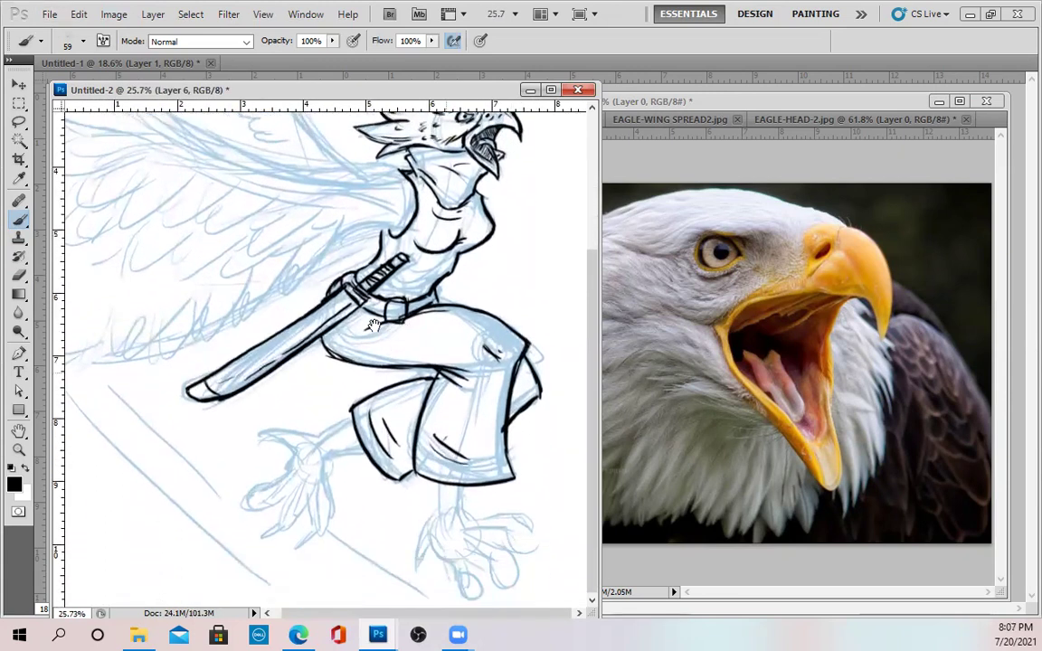
left_click(714, 102)
left_click(719, 120)
scroll(870, 414, "up", 4)
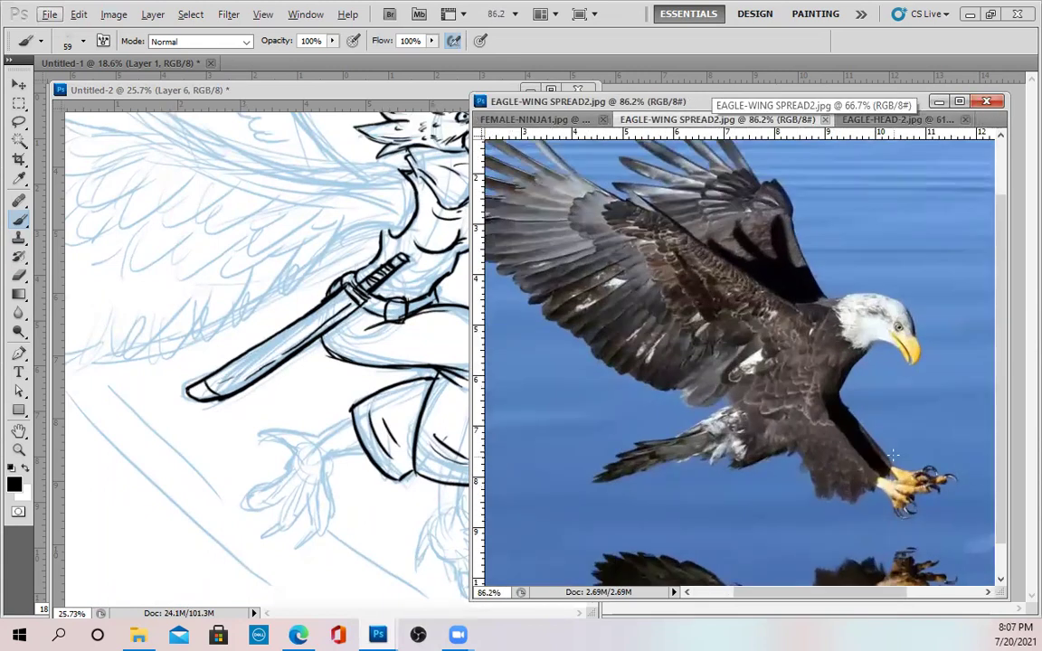
scroll(855, 450, "up", 4)
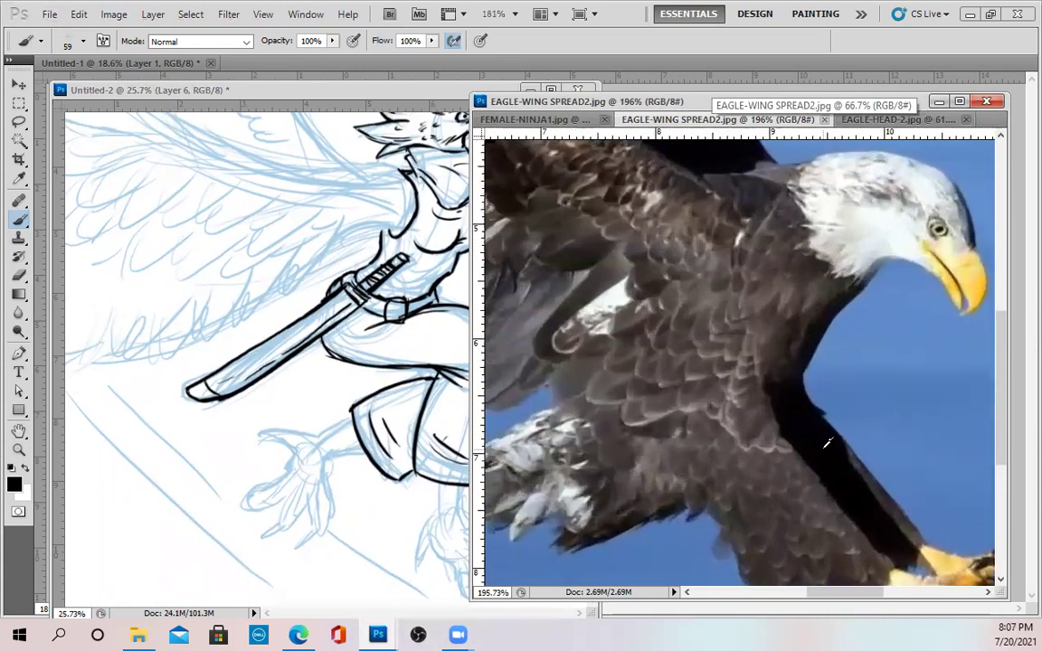
left_click_drag(795, 433, 688, 209)
left_click(371, 432)
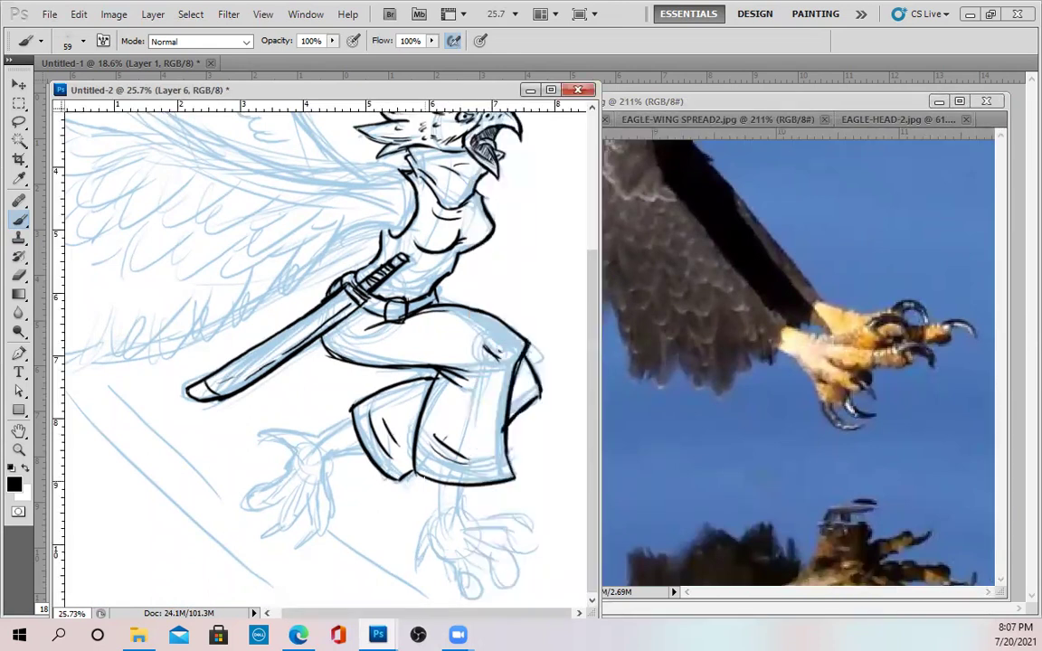
Step: Ink the feather fringe under the front trouser hem, the ankle and the first curled toes with their claws
left_click_drag(418, 479, 477, 489)
left_click_drag(408, 473, 415, 484)
mouse_move(483, 490)
left_mouse_down()
mouse_move(437, 507)
mouse_move(425, 554)
mouse_move(442, 500)
mouse_move(412, 561)
mouse_move(427, 568)
mouse_move(444, 556)
mouse_move(435, 544)
mouse_move(460, 562)
mouse_move(482, 584)
left_mouse_up()
left_click_drag(462, 541, 485, 582)
mouse_move(415, 568)
left_mouse_down()
mouse_move(424, 592)
mouse_move(427, 571)
left_mouse_up()
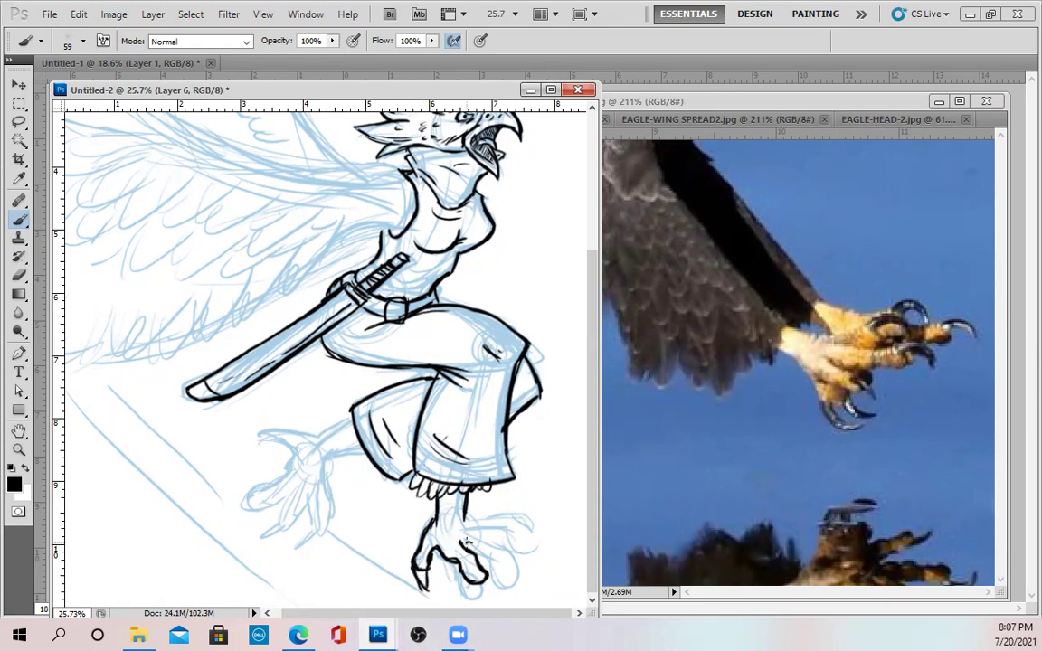
Step: Ink the remaining toes and claws of the front foot and band the ankle and toes with scale lines
mouse_move(466, 527)
left_mouse_down()
mouse_move(488, 525)
mouse_move(488, 555)
mouse_move(492, 527)
mouse_move(514, 559)
mouse_move(491, 560)
mouse_move(479, 541)
mouse_move(499, 570)
mouse_move(516, 560)
mouse_move(514, 520)
mouse_move(533, 540)
mouse_move(520, 551)
mouse_move(536, 541)
mouse_move(513, 521)
left_mouse_up()
mouse_move(479, 582)
left_mouse_down()
mouse_move(478, 603)
mouse_move(491, 576)
mouse_move(502, 579)
mouse_move(455, 524)
mouse_move(481, 485)
mouse_move(464, 519)
left_mouse_up()
mouse_move(420, 537)
left_mouse_down()
mouse_move(432, 542)
mouse_move(426, 556)
mouse_move(463, 529)
mouse_move(469, 551)
mouse_move(483, 541)
left_mouse_up()
mouse_move(487, 533)
left_mouse_down()
mouse_move(497, 530)
mouse_move(498, 545)
mouse_move(508, 532)
left_mouse_up()
left_click_drag(513, 526, 515, 535)
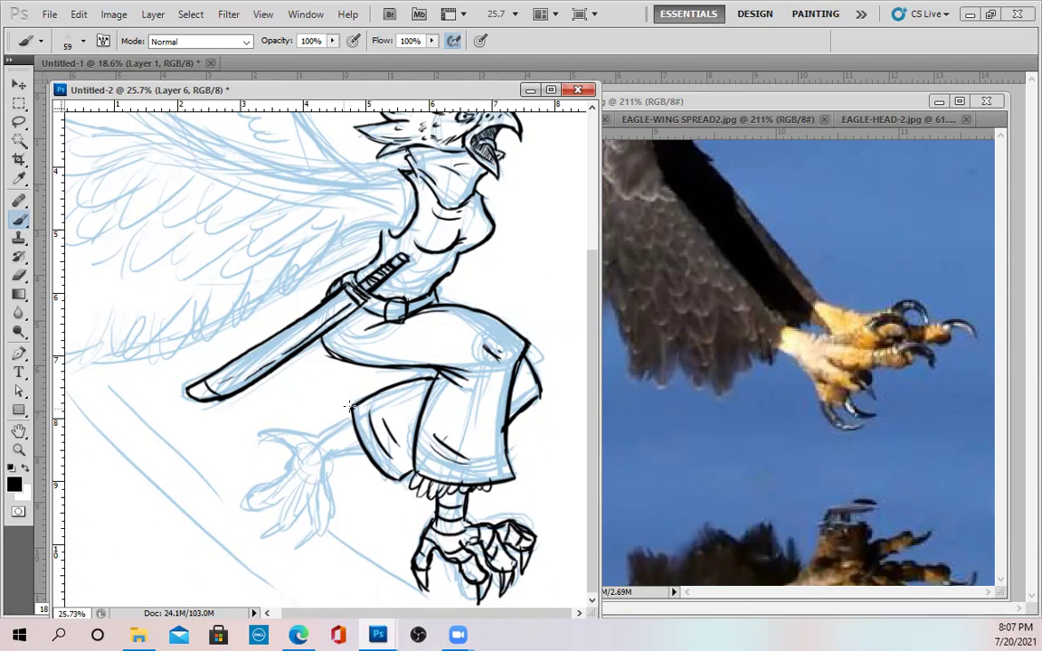
Step: Ink the rear leg's feather fringe, ankle and spread toes with pointed claws, and add scale bands across them
mouse_move(331, 409)
left_mouse_down()
mouse_move(359, 453)
mouse_move(330, 430)
mouse_move(341, 421)
mouse_move(321, 462)
mouse_move(308, 458)
mouse_move(312, 433)
mouse_move(262, 444)
mouse_move(257, 468)
mouse_move(280, 452)
mouse_move(282, 473)
mouse_move(246, 491)
mouse_move(281, 502)
left_mouse_up()
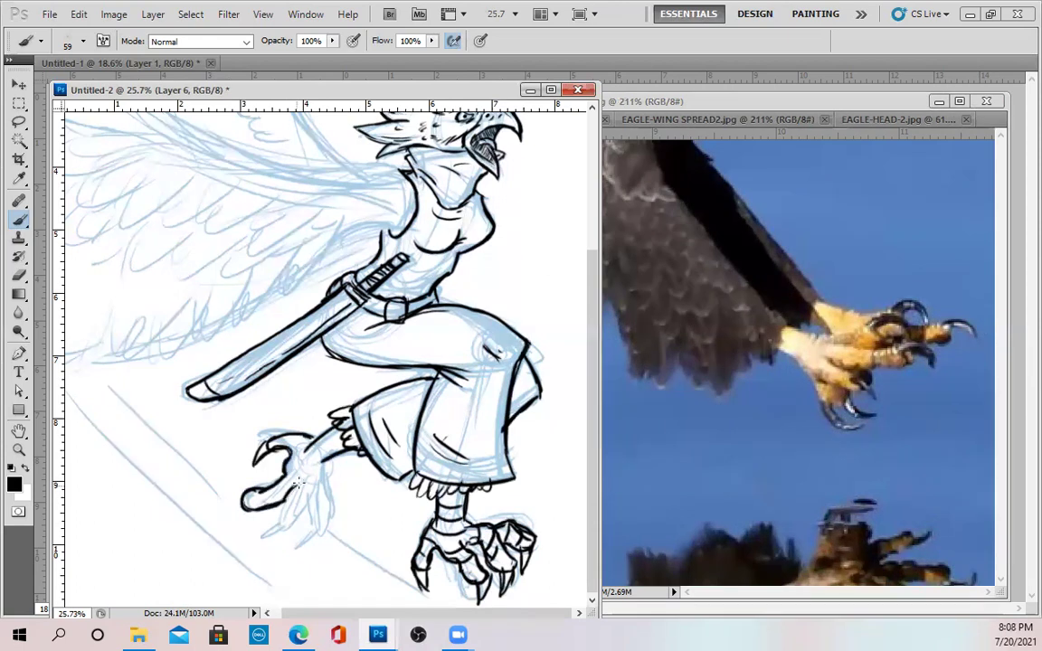
mouse_move(249, 457)
left_mouse_down()
mouse_move(233, 476)
mouse_move(244, 482)
mouse_move(275, 438)
mouse_move(315, 500)
left_mouse_up()
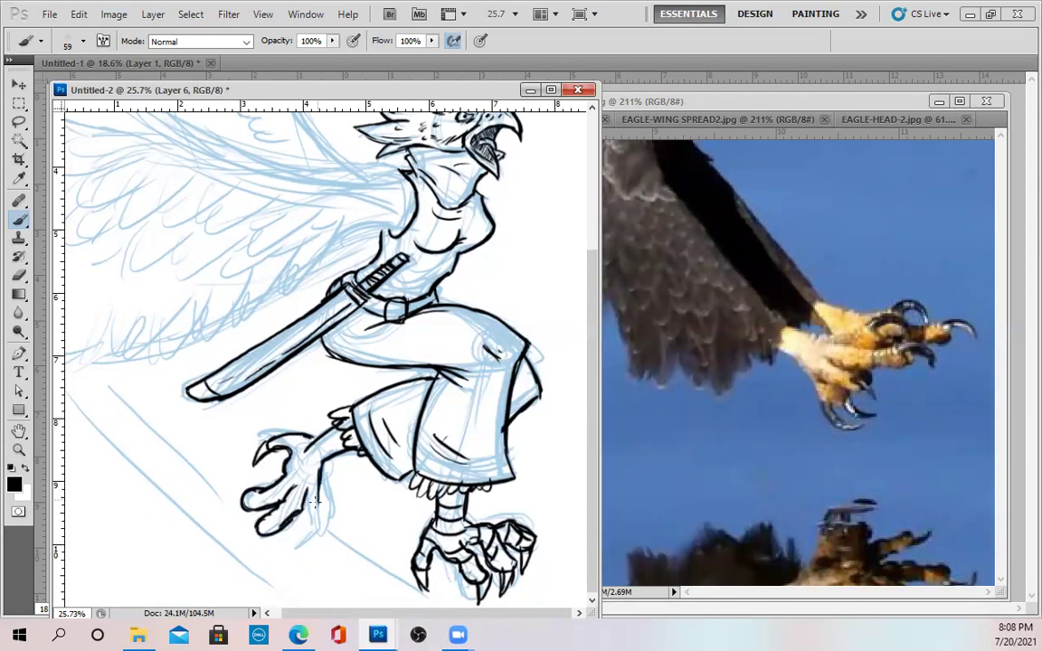
mouse_move(271, 459)
left_mouse_down()
mouse_move(262, 483)
mouse_move(277, 493)
mouse_move(285, 445)
left_mouse_up()
mouse_move(246, 493)
left_mouse_down()
mouse_move(247, 507)
mouse_move(246, 529)
mouse_move(255, 529)
mouse_move(240, 536)
mouse_move(266, 527)
left_mouse_up()
left_click_drag(277, 466, 253, 498)
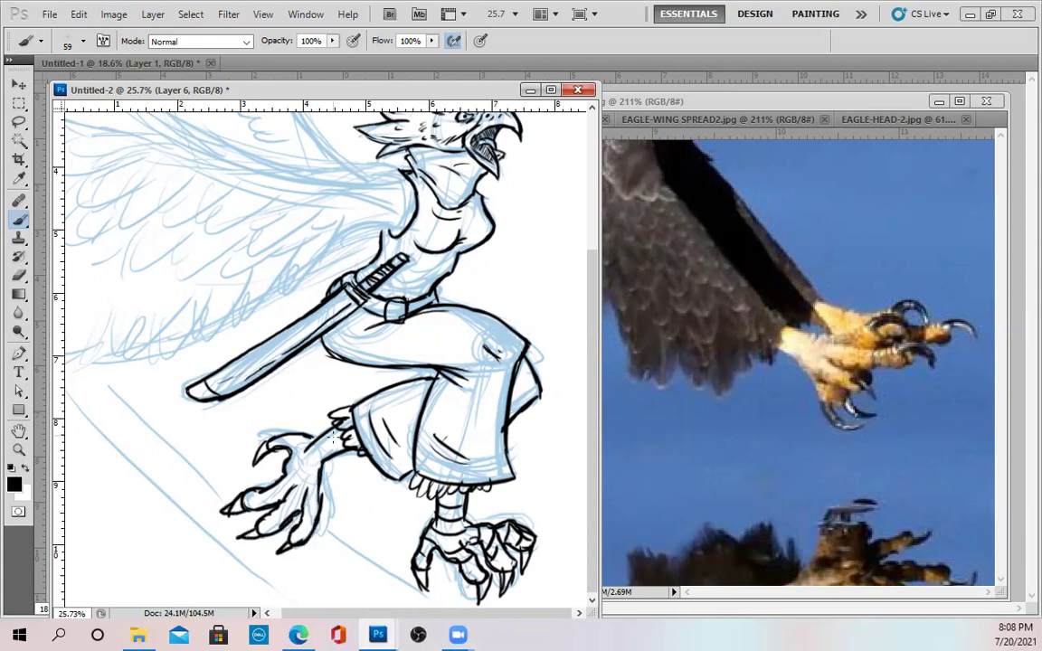
mouse_move(297, 441)
left_mouse_down()
mouse_move(263, 494)
mouse_move(272, 530)
mouse_move(281, 489)
mouse_move(307, 505)
mouse_move(310, 539)
left_mouse_up()
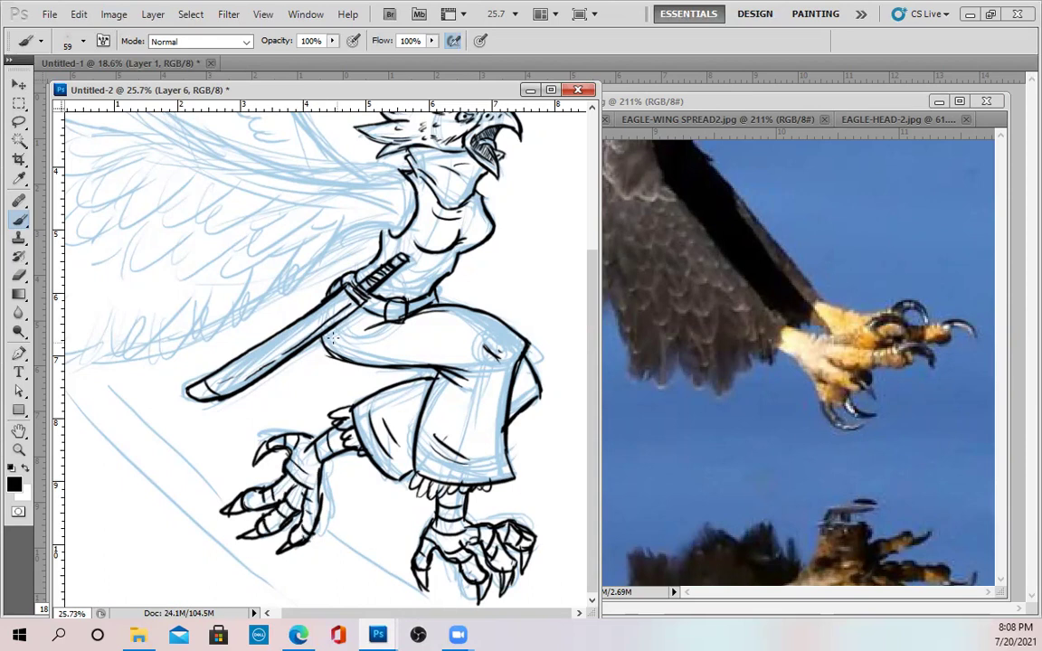
Step: Examine the spread wings in the EAGLE-WING SPREAD2.jpg reference and compare them with the drawing's blue wing sketch
scroll(333, 336, "down", 2)
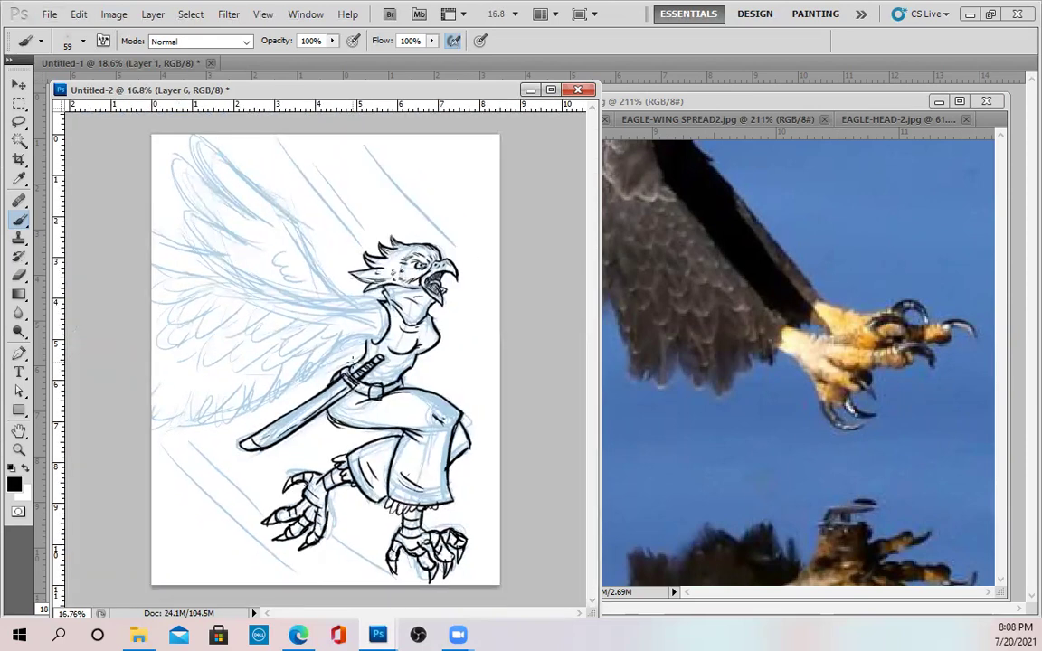
left_click(708, 400)
left_click_drag(685, 414, 986, 579)
left_click_drag(520, 281, 675, 419)
scroll(674, 418, "down", 6)
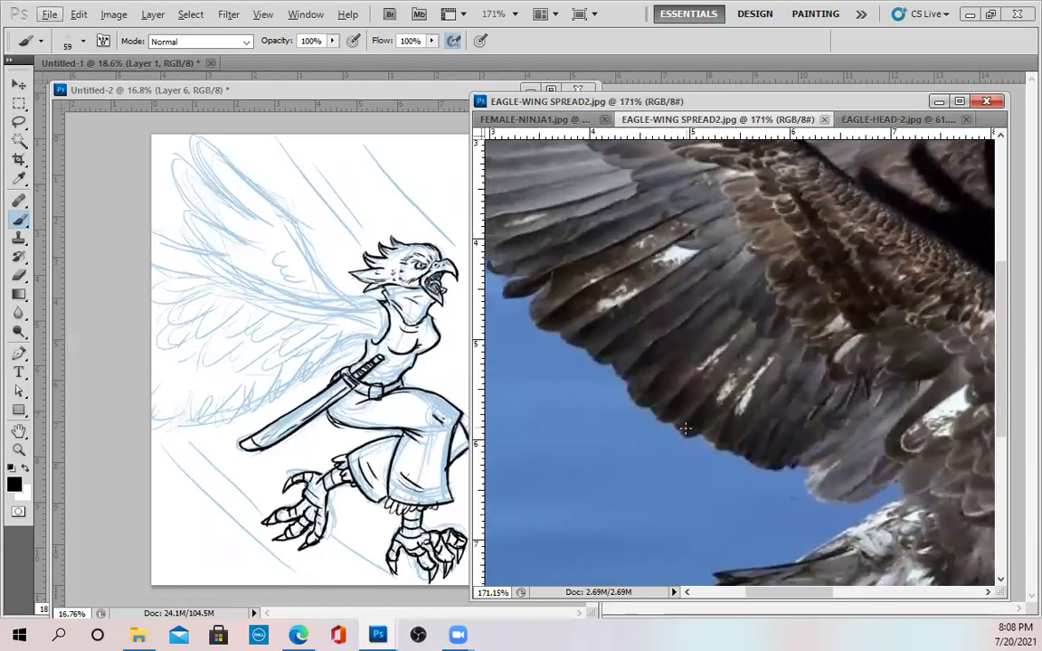
scroll(678, 439, "down", 1)
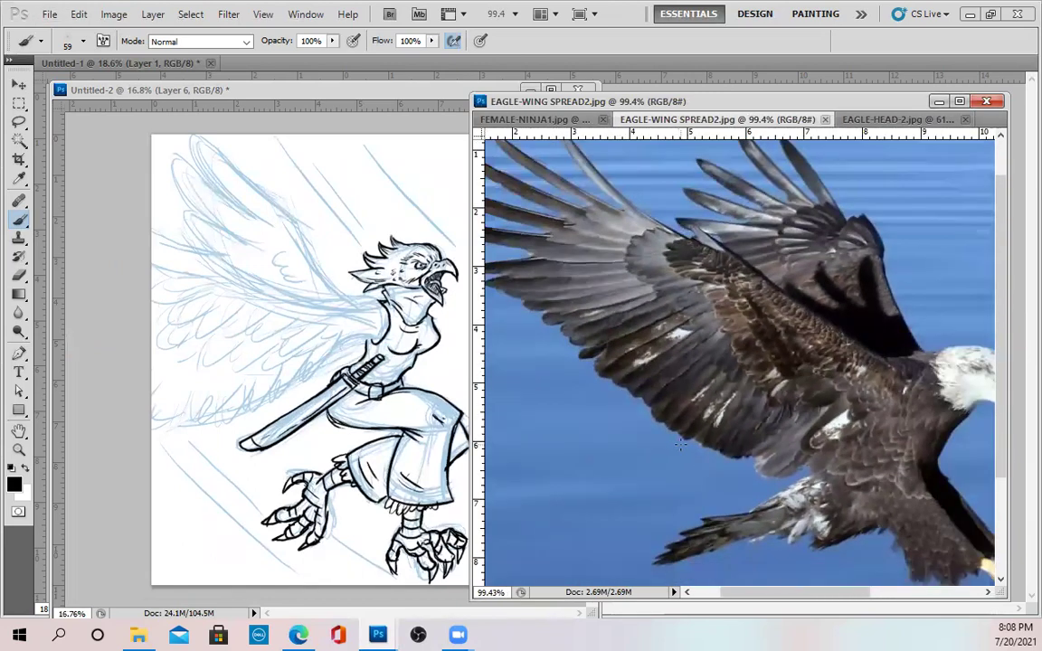
left_click(121, 526)
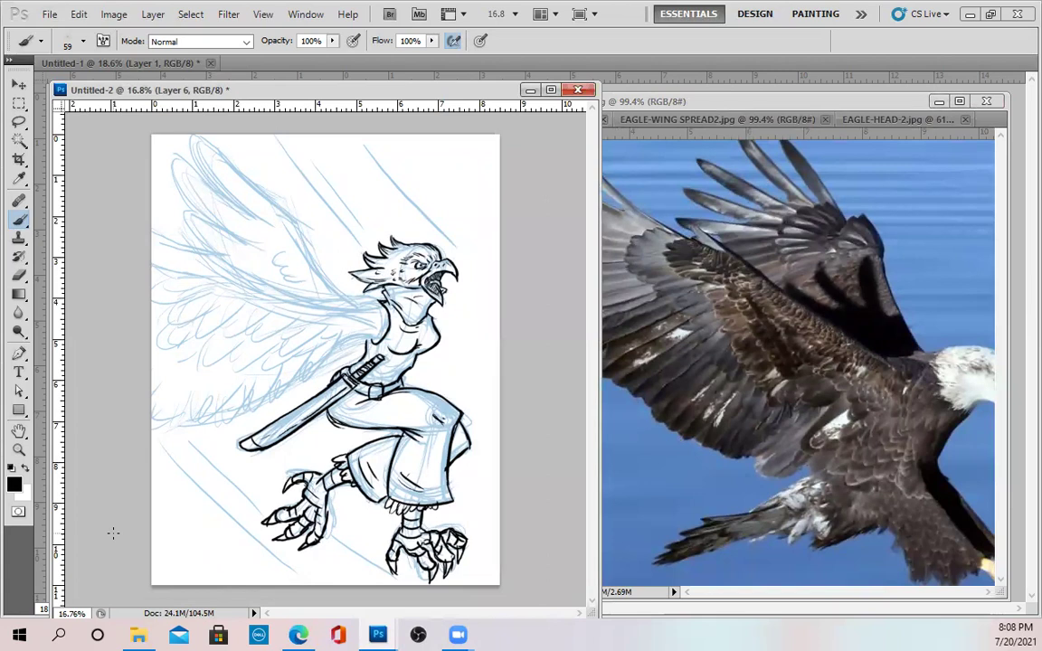
scroll(335, 270, "up", 4)
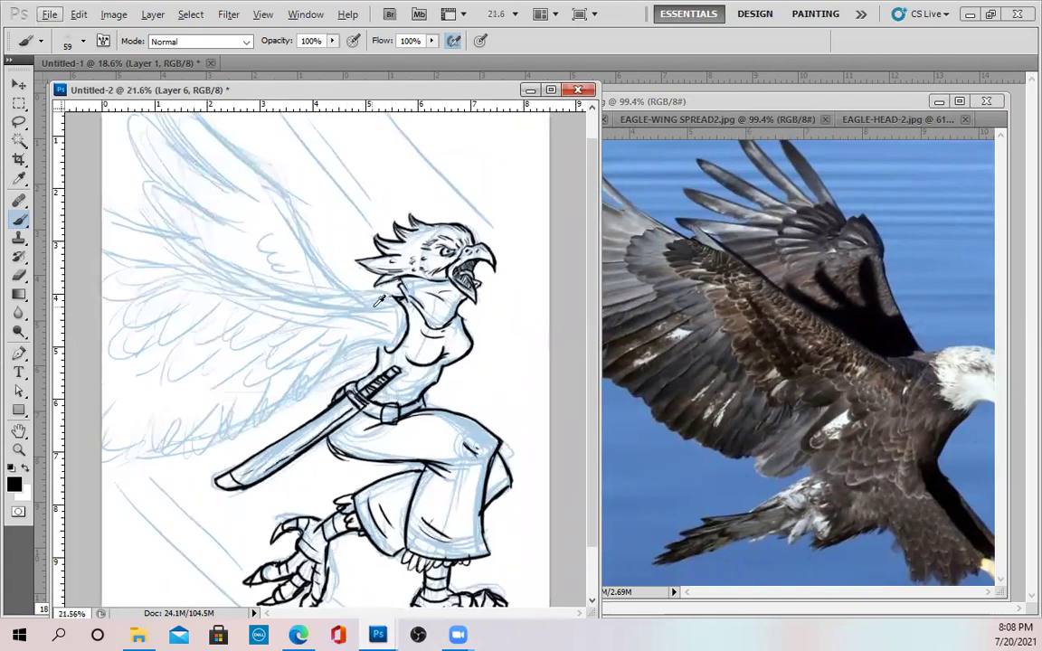
left_click_drag(311, 413, 388, 486)
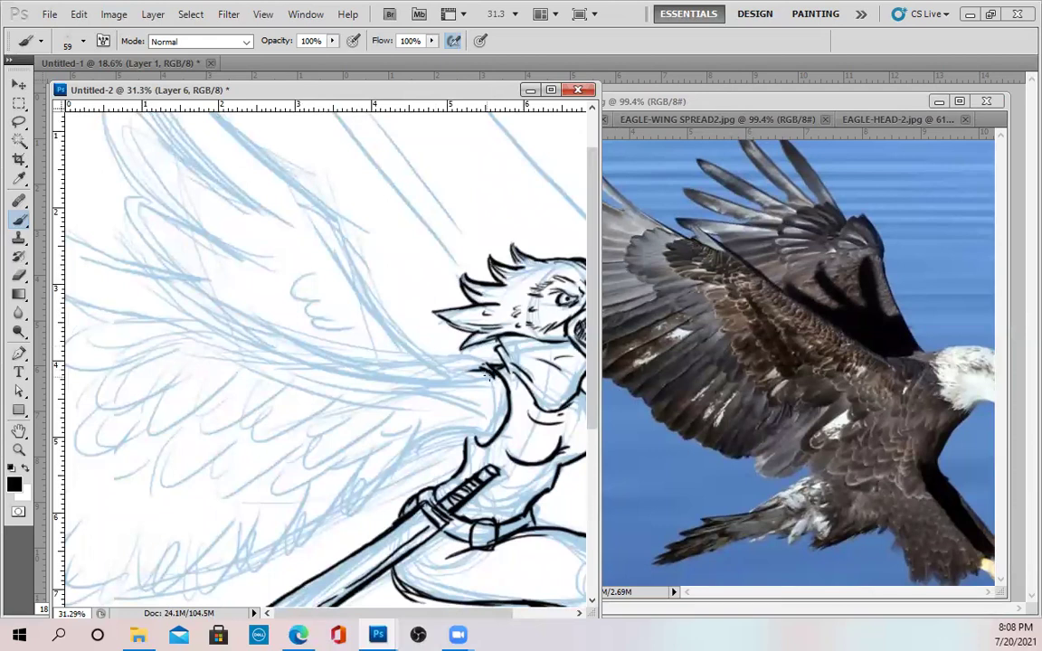
Step: Ink the near wing's upper edge at the shoulder, the far wing's leading edge and wrist, and its first long tip feather
mouse_move(481, 372)
left_mouse_down()
mouse_move(375, 368)
mouse_move(321, 347)
left_mouse_up()
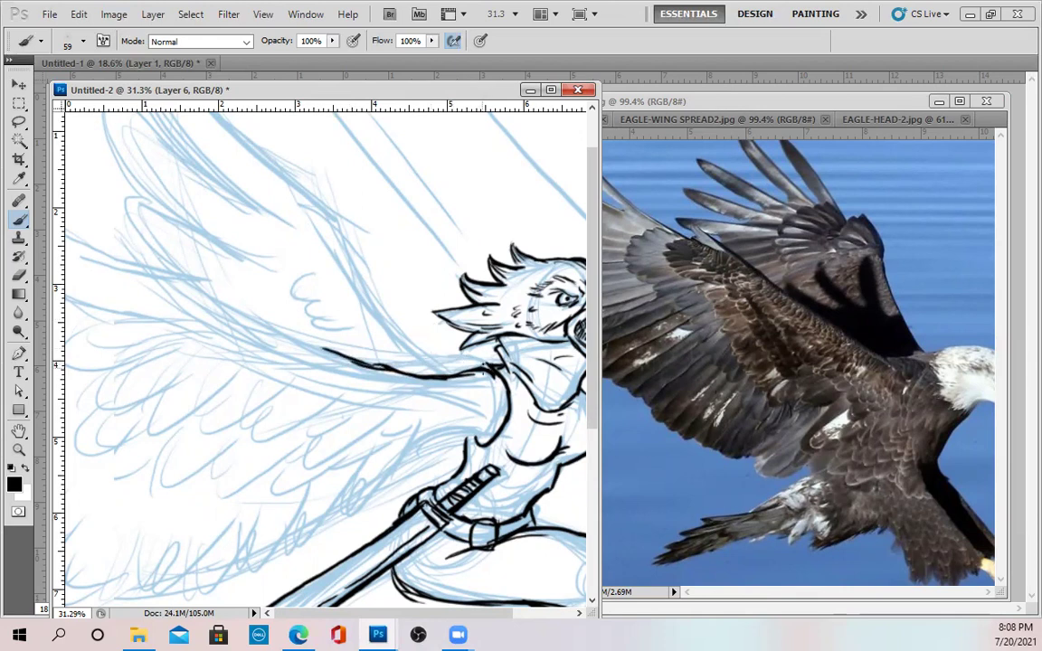
mouse_move(488, 366)
left_mouse_down()
mouse_move(419, 346)
mouse_move(415, 318)
mouse_move(377, 292)
mouse_move(339, 210)
left_mouse_up()
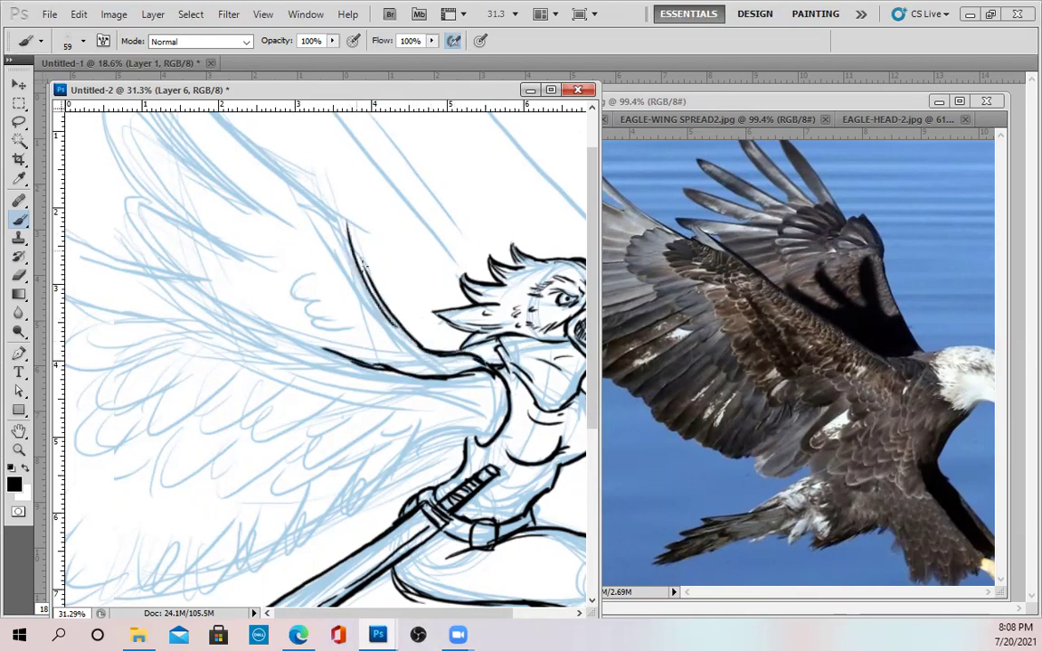
scroll(315, 250, "up", 3)
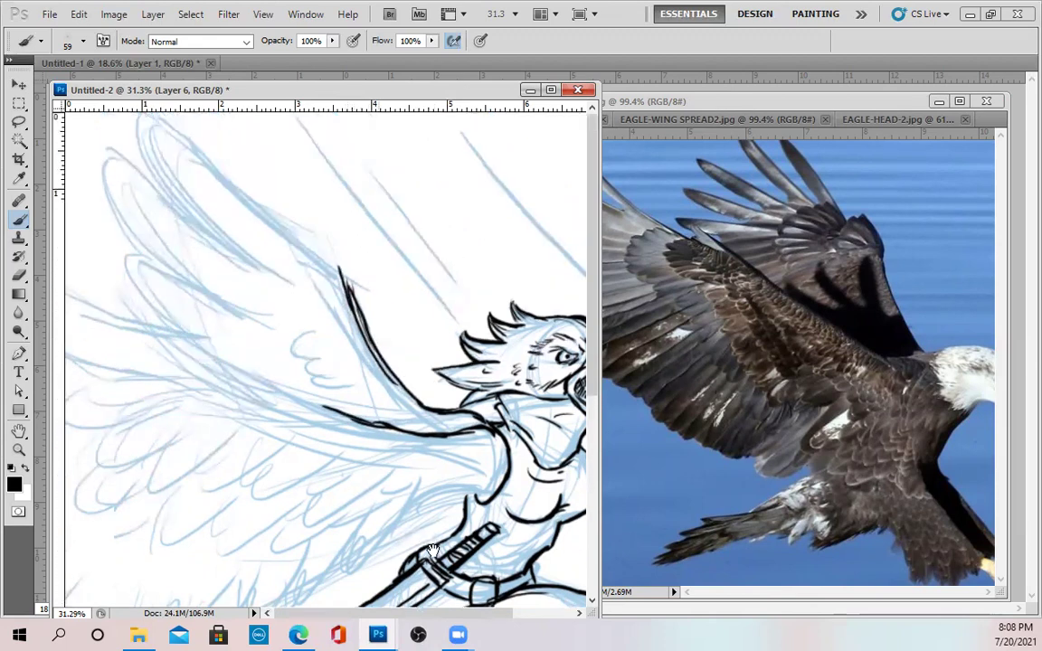
mouse_move(328, 238)
left_mouse_down()
mouse_move(337, 271)
mouse_move(320, 239)
mouse_move(315, 255)
mouse_move(319, 234)
mouse_move(362, 311)
left_mouse_up()
mouse_move(319, 257)
left_mouse_down()
mouse_move(190, 135)
mouse_move(184, 177)
mouse_move(246, 257)
left_mouse_up()
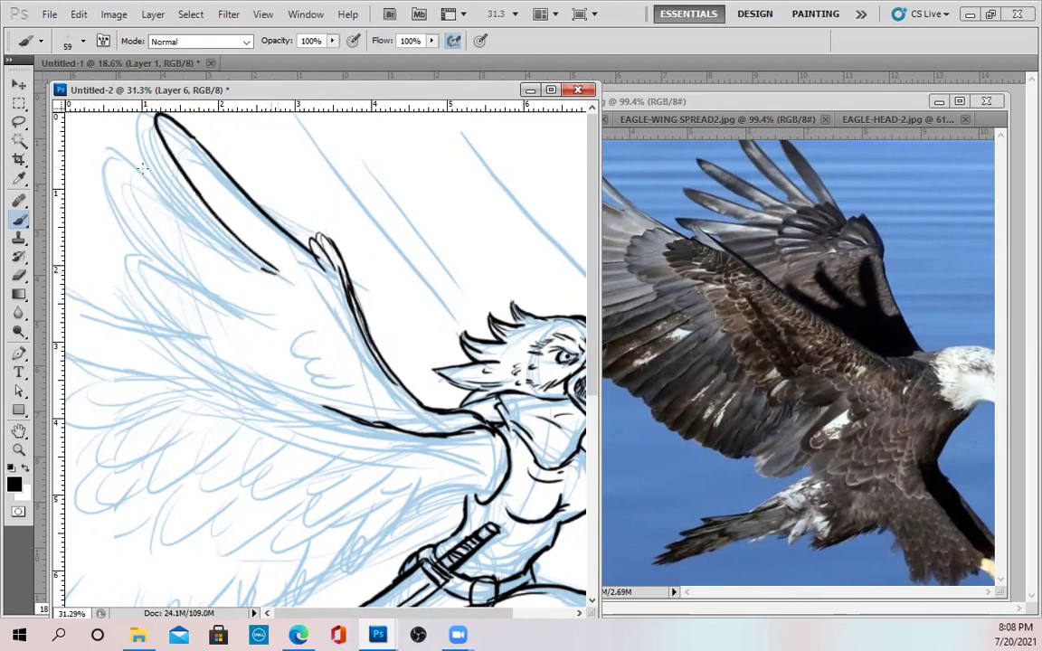
Step: Outline the far wing's remaining long finger-like feathers, getting shorter toward the near wing
left_click_drag(110, 146, 213, 281)
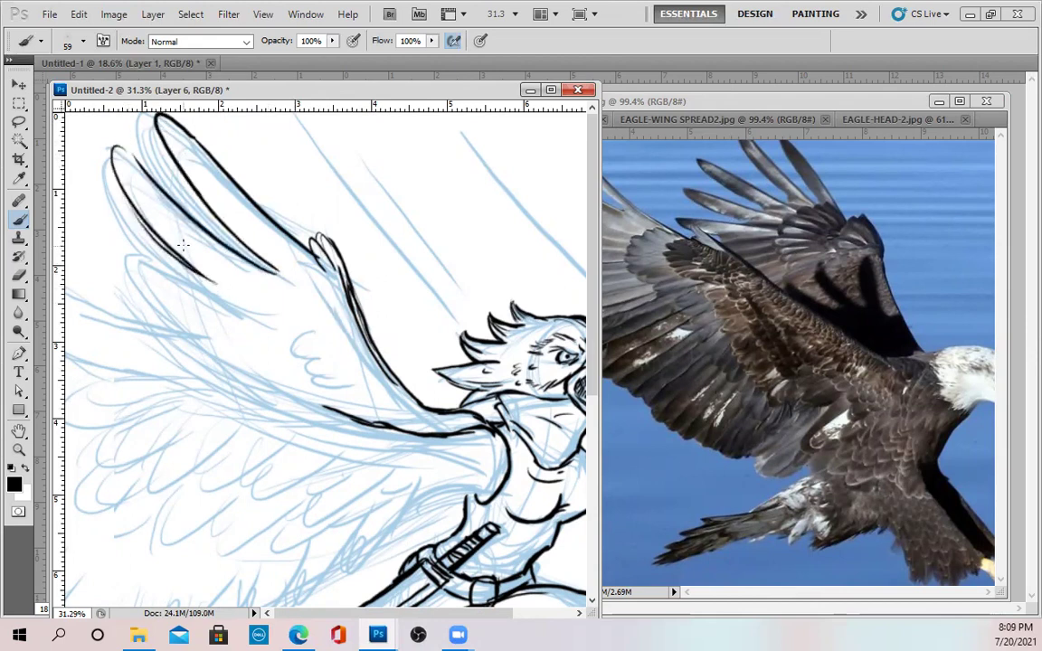
left_click_drag(160, 244, 206, 272)
mouse_move(105, 229)
left_mouse_down()
mouse_move(223, 294)
mouse_move(179, 308)
left_mouse_up()
mouse_move(109, 289)
left_mouse_down()
mouse_move(216, 322)
mouse_move(131, 301)
left_mouse_up()
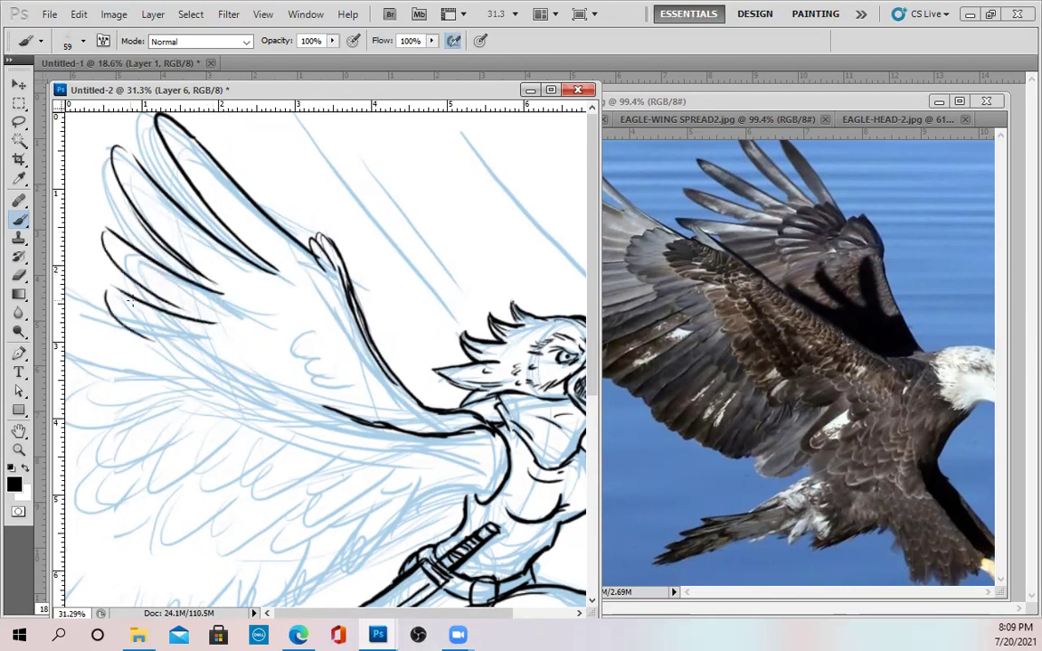
Step: Ink rows of short scalloped feathers inside the far wing, then the upper and lower edges of the near wing's arm
mouse_move(275, 273)
left_mouse_down()
mouse_move(276, 354)
mouse_move(251, 300)
mouse_move(233, 330)
left_mouse_up()
mouse_move(296, 332)
left_mouse_down()
mouse_move(342, 388)
mouse_move(406, 414)
left_mouse_up()
mouse_move(318, 296)
left_mouse_down()
mouse_move(380, 378)
mouse_move(369, 389)
mouse_move(74, 310)
left_mouse_up()
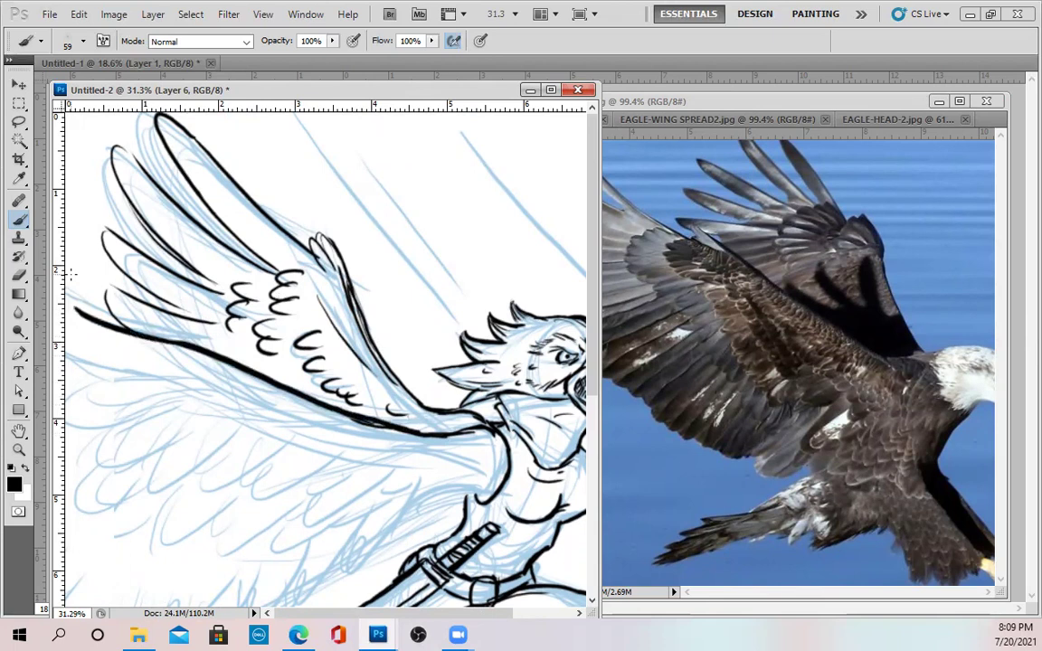
mouse_move(72, 354)
left_mouse_down()
mouse_move(231, 405)
mouse_move(425, 422)
mouse_move(480, 476)
left_mouse_up()
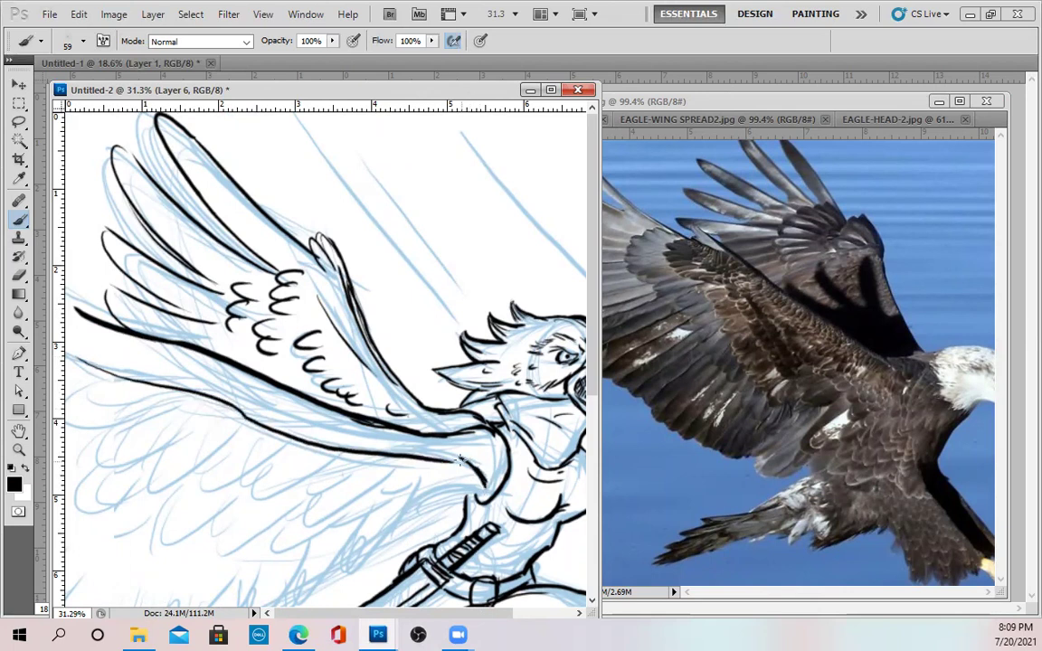
Step: Ink the near wing's pointed trailing feathers from the body out to the page edge and layer rows of shorter feathers above them
scroll(496, 460, "down", 3)
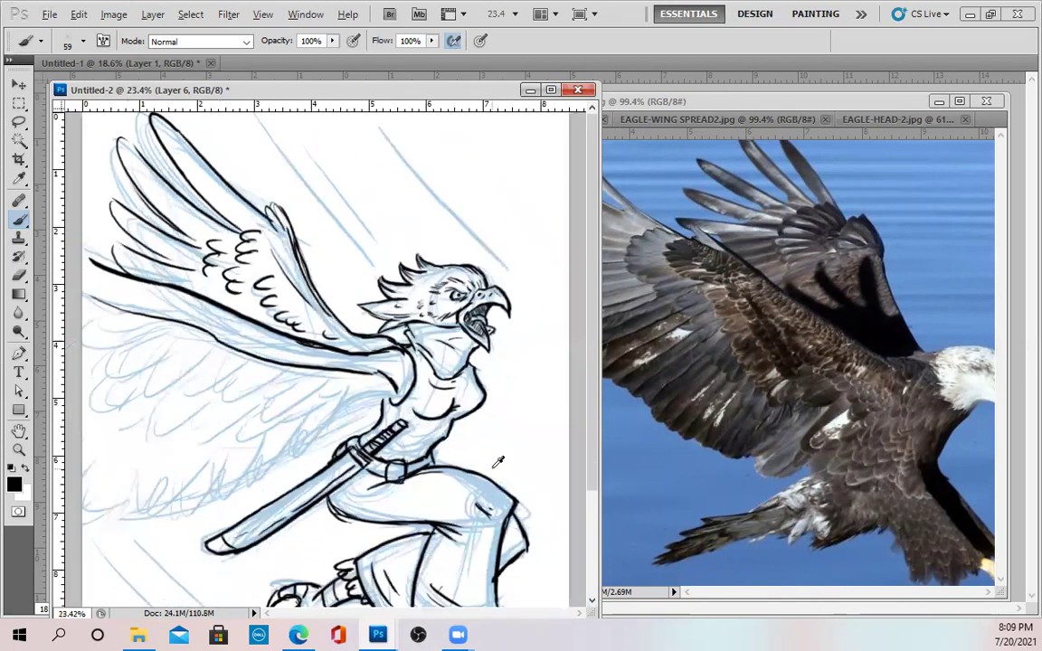
mouse_move(381, 383)
left_mouse_down()
mouse_move(298, 438)
mouse_move(304, 408)
mouse_move(253, 466)
mouse_move(246, 445)
mouse_move(214, 504)
left_mouse_up()
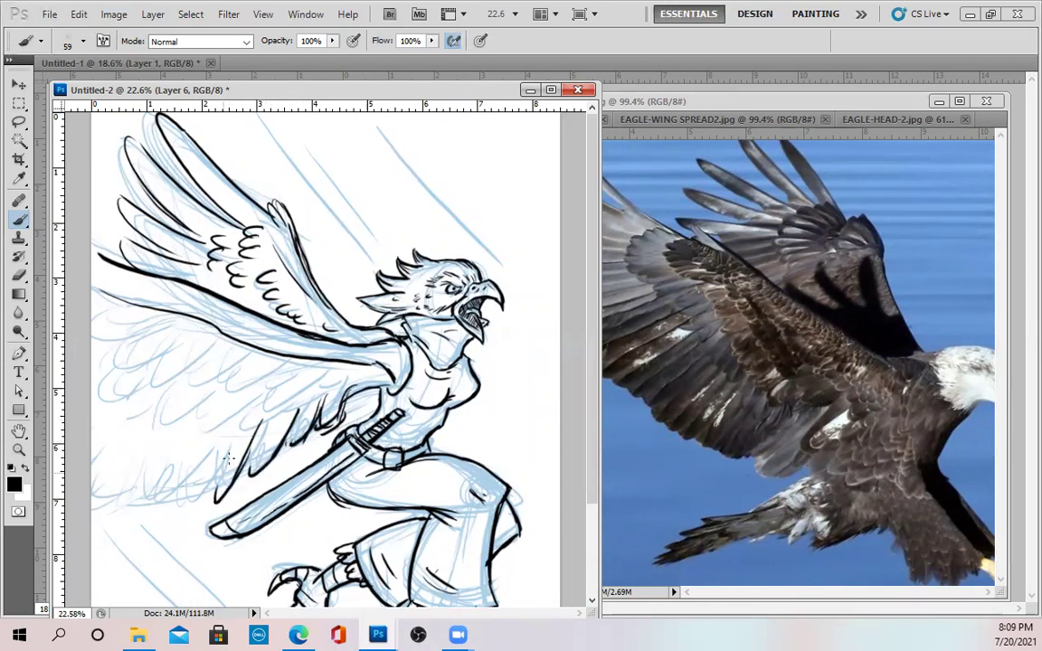
mouse_move(290, 396)
left_mouse_down()
mouse_move(288, 415)
mouse_move(341, 383)
mouse_move(270, 387)
mouse_move(261, 412)
left_mouse_up()
mouse_move(254, 355)
left_mouse_down()
mouse_move(178, 336)
mouse_move(194, 331)
mouse_move(217, 366)
mouse_move(185, 392)
left_mouse_up()
mouse_move(170, 329)
left_mouse_down()
mouse_move(117, 360)
mouse_move(113, 325)
mouse_move(183, 361)
mouse_move(172, 364)
mouse_move(194, 394)
mouse_move(199, 487)
mouse_move(215, 471)
mouse_move(135, 456)
mouse_move(94, 495)
left_mouse_up()
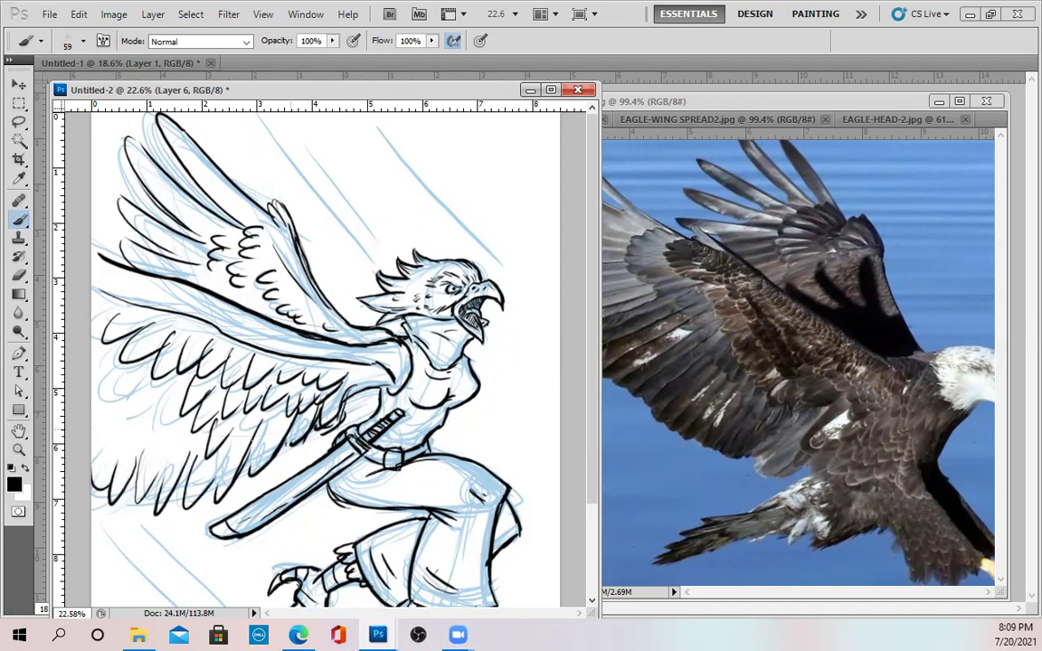
mouse_move(118, 364)
left_mouse_down()
mouse_move(126, 382)
mouse_move(154, 381)
left_mouse_up()
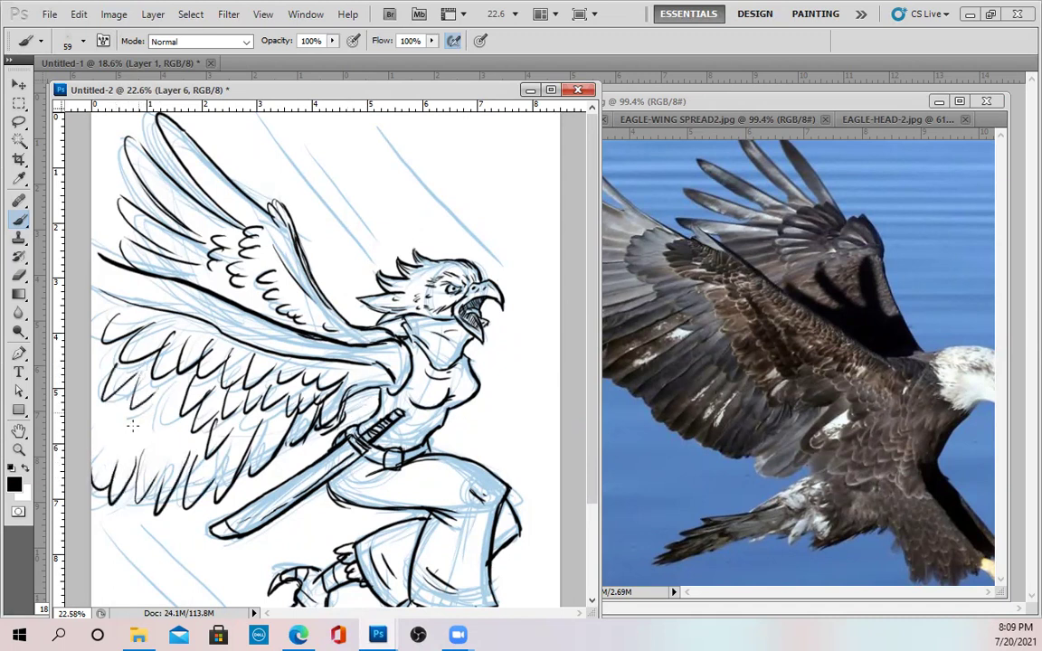
left_click_drag(102, 270, 221, 299)
Step: Sketch a fan of tail feathers in blue on the sketch layer, extending behind the hips and below the sword
scroll(538, 432, "down", 2)
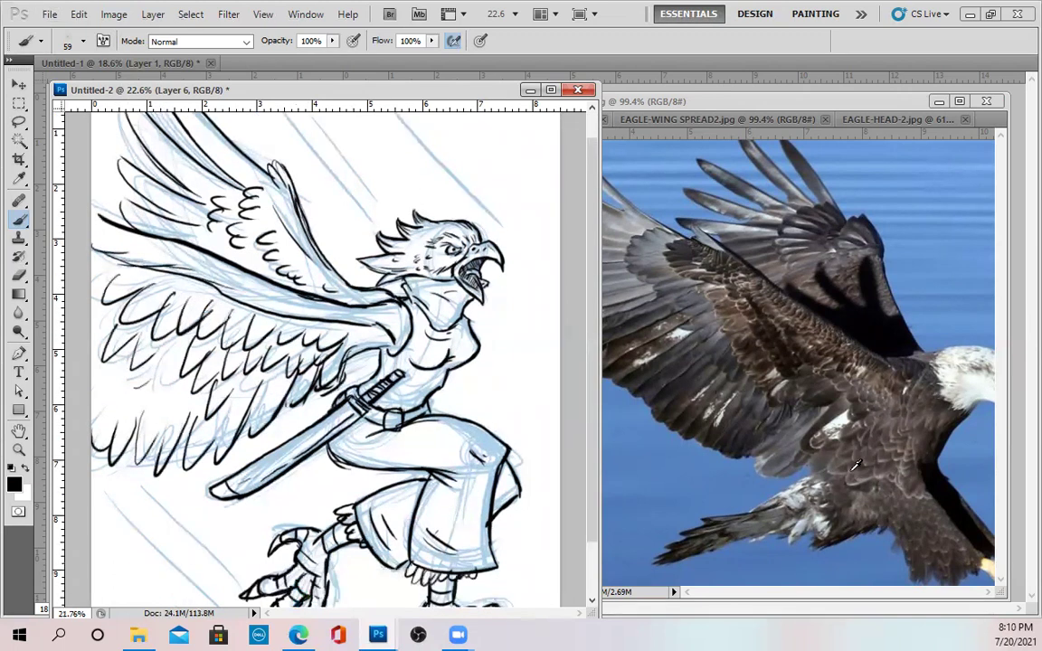
scroll(598, 495, "down", 4)
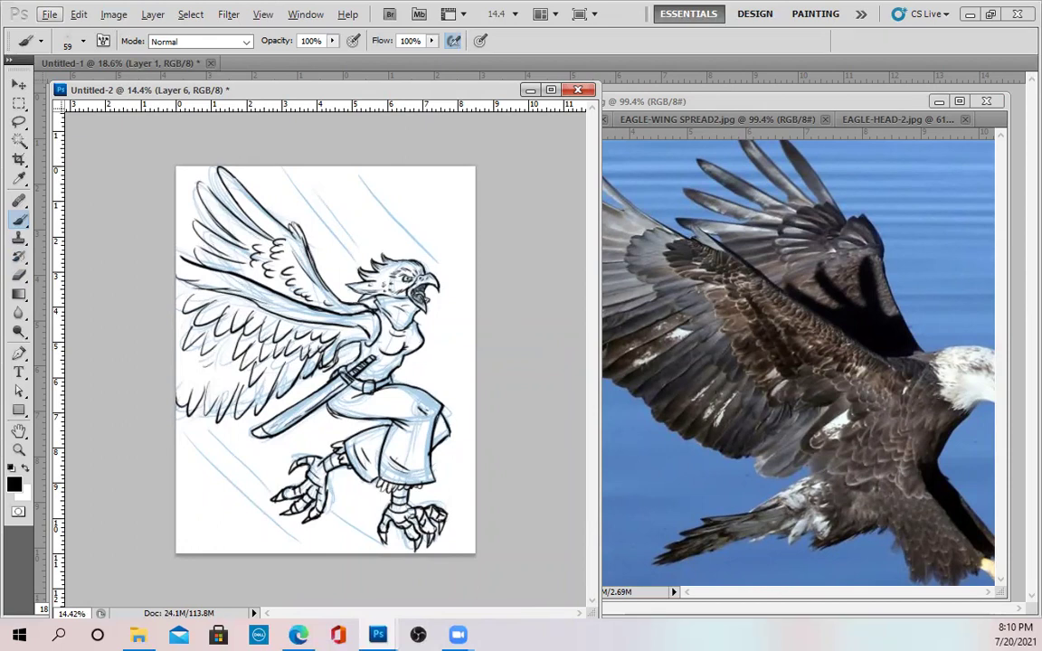
left_click(390, 214, "alt")
left_click_drag(217, 482, 276, 440)
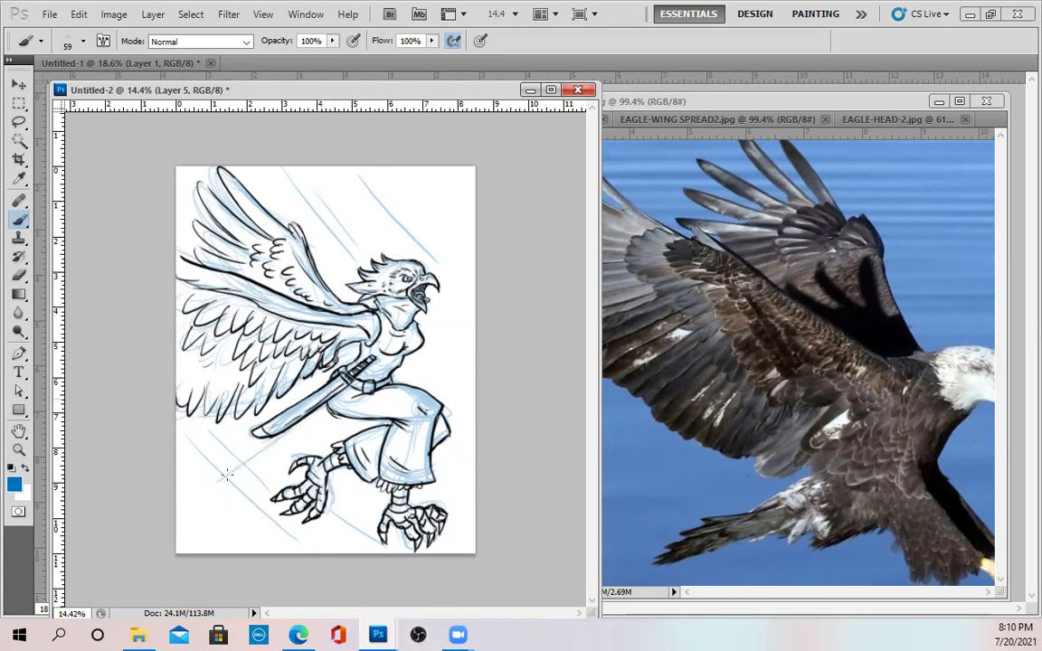
mouse_move(210, 481)
left_mouse_down()
mouse_move(262, 470)
mouse_move(310, 432)
left_mouse_up()
mouse_move(239, 467)
left_mouse_down()
mouse_move(280, 443)
mouse_move(208, 469)
mouse_move(251, 447)
mouse_move(243, 441)
mouse_move(271, 384)
mouse_move(226, 434)
mouse_move(294, 370)
mouse_move(309, 437)
mouse_move(268, 477)
mouse_move(212, 479)
mouse_move(257, 458)
left_mouse_up()
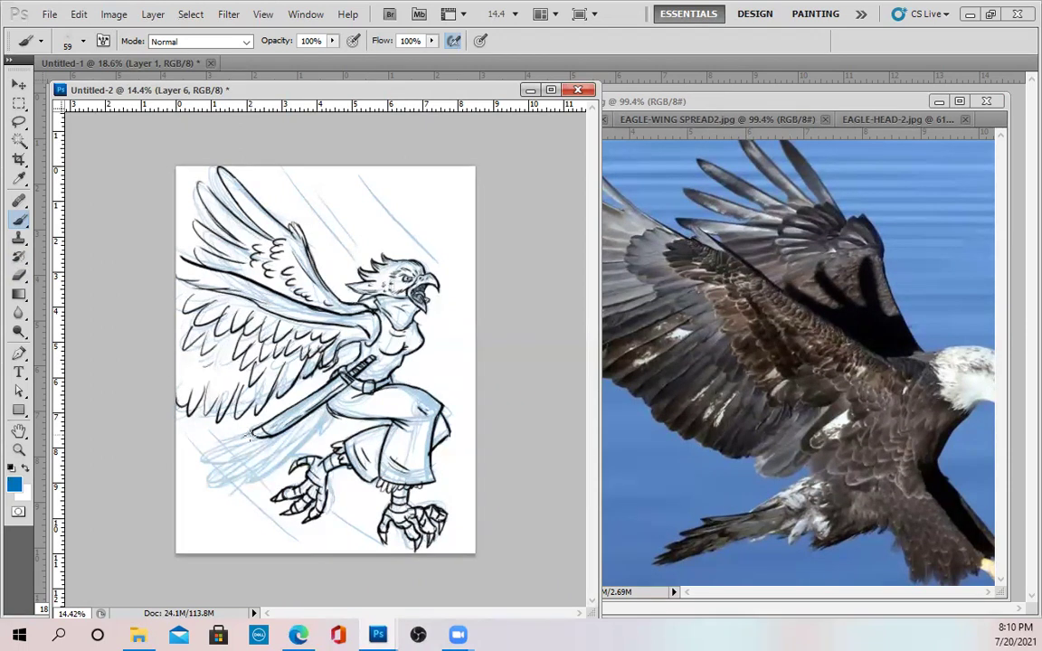
Step: Ink the tail feathers in black on Layer 6, from the base behind the hip to their pointed tips below the sword
left_click(13, 465)
scroll(295, 380, "up", 7)
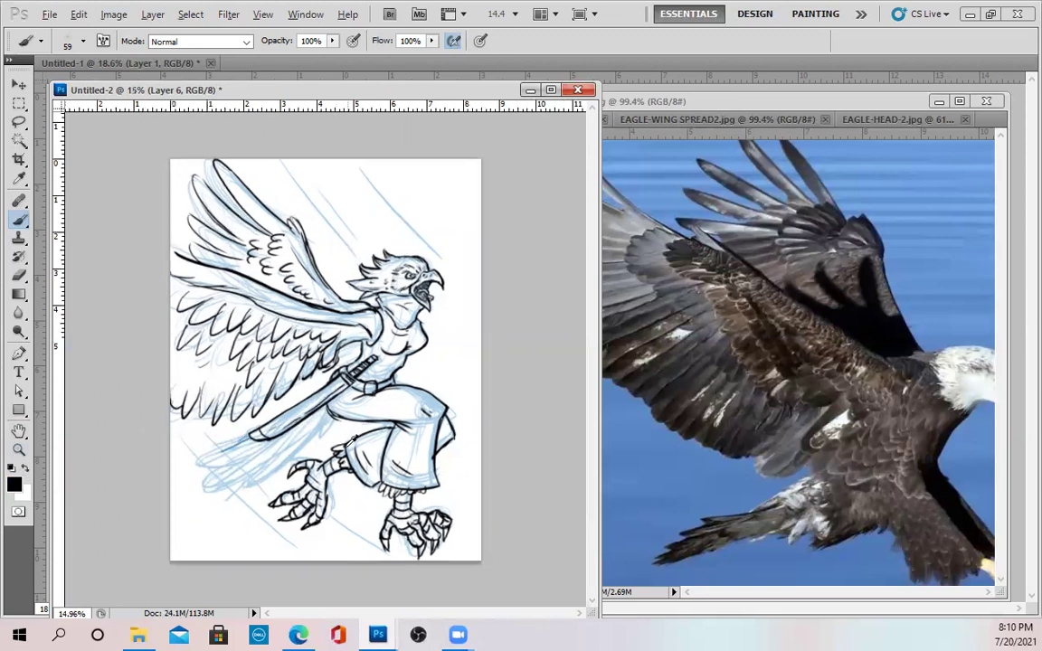
mouse_move(330, 432)
left_mouse_down()
mouse_move(320, 458)
mouse_move(319, 436)
mouse_move(283, 482)
mouse_move(224, 521)
mouse_move(264, 473)
mouse_move(228, 509)
mouse_move(181, 530)
mouse_move(258, 462)
left_mouse_up()
left_click_drag(243, 472, 157, 514)
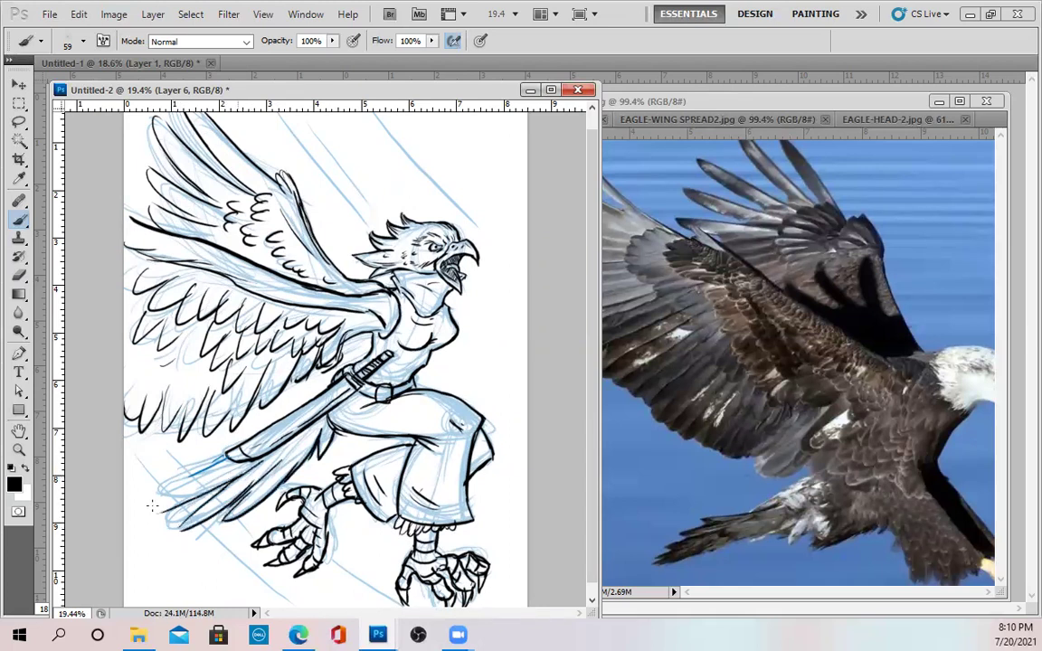
mouse_move(228, 457)
left_mouse_down()
mouse_move(161, 480)
mouse_move(230, 457)
mouse_move(161, 481)
mouse_move(151, 509)
mouse_move(163, 488)
left_mouse_up()
left_click_drag(227, 459, 211, 470)
mouse_move(282, 446)
left_mouse_down()
mouse_move(268, 461)
mouse_move(294, 442)
left_mouse_up()
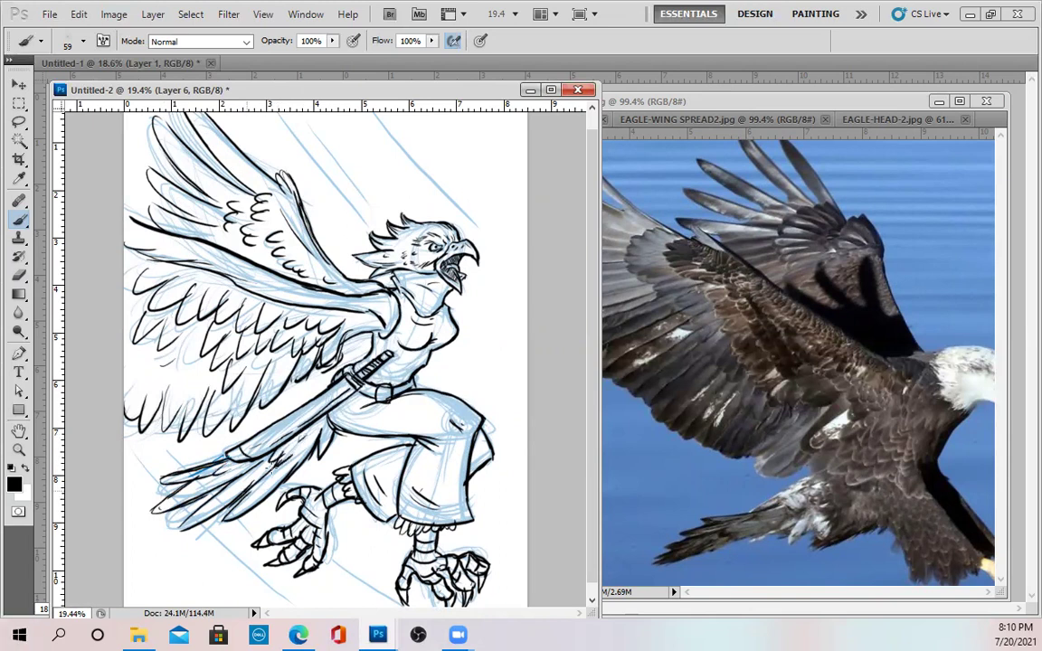
left_click_drag(188, 525, 176, 524)
mouse_move(340, 428)
left_mouse_down()
mouse_move(336, 445)
mouse_move(376, 436)
left_mouse_up()
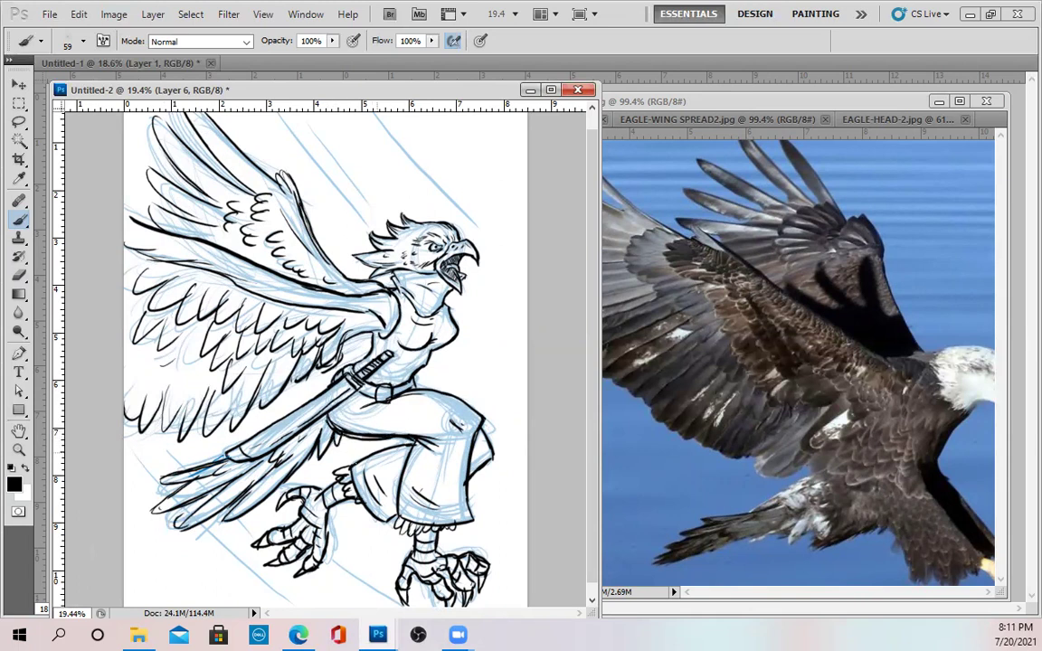
Step: Fill the gap in the near wing with more long feather strokes and ink the trouser leg's rear fold
scroll(456, 424, "down", 5)
scroll(442, 423, "up", 2)
mouse_move(228, 344)
left_mouse_down()
mouse_move(204, 368)
mouse_move(188, 362)
mouse_move(183, 379)
mouse_move(219, 372)
mouse_move(191, 389)
mouse_move(199, 346)
mouse_move(173, 373)
left_mouse_up()
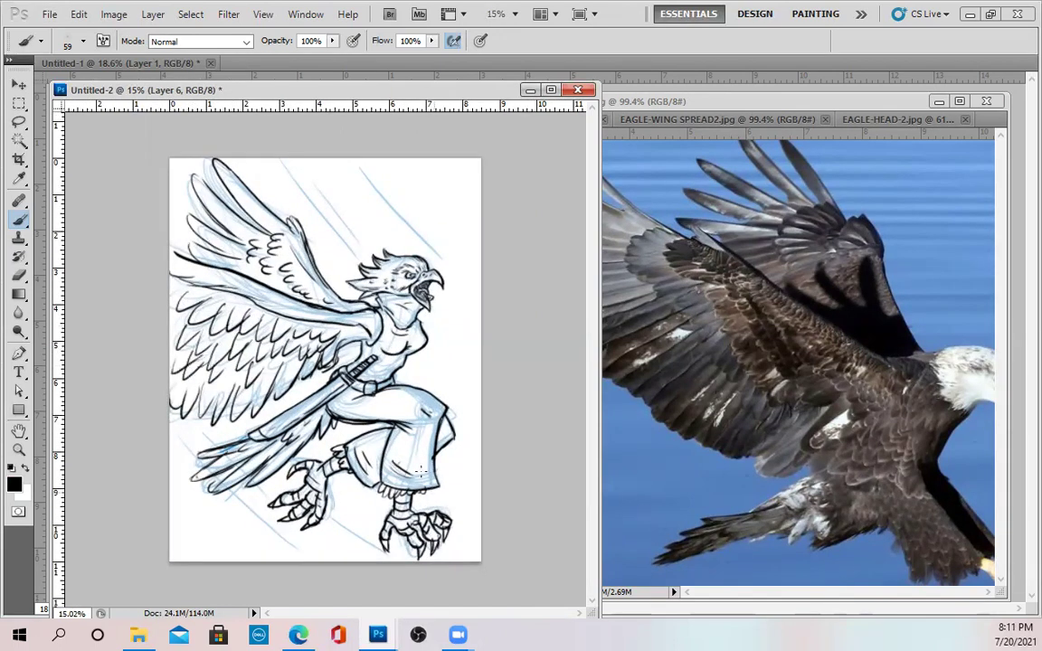
left_click_drag(434, 444, 435, 487)
Step: Ink diagonal speed lines in the background above and below the figure, and hide the blue sketch
left_click_drag(359, 169, 418, 242)
left_click_drag(298, 165, 361, 246)
left_click_drag(344, 203, 353, 216)
left_click_drag(300, 167, 359, 248)
left_click_drag(170, 429, 229, 498)
left_click_drag(204, 436, 266, 504)
left_click_drag(331, 520, 364, 549)
left_click_drag(190, 176, 216, 228)
left_click_drag(409, 187, 459, 258)
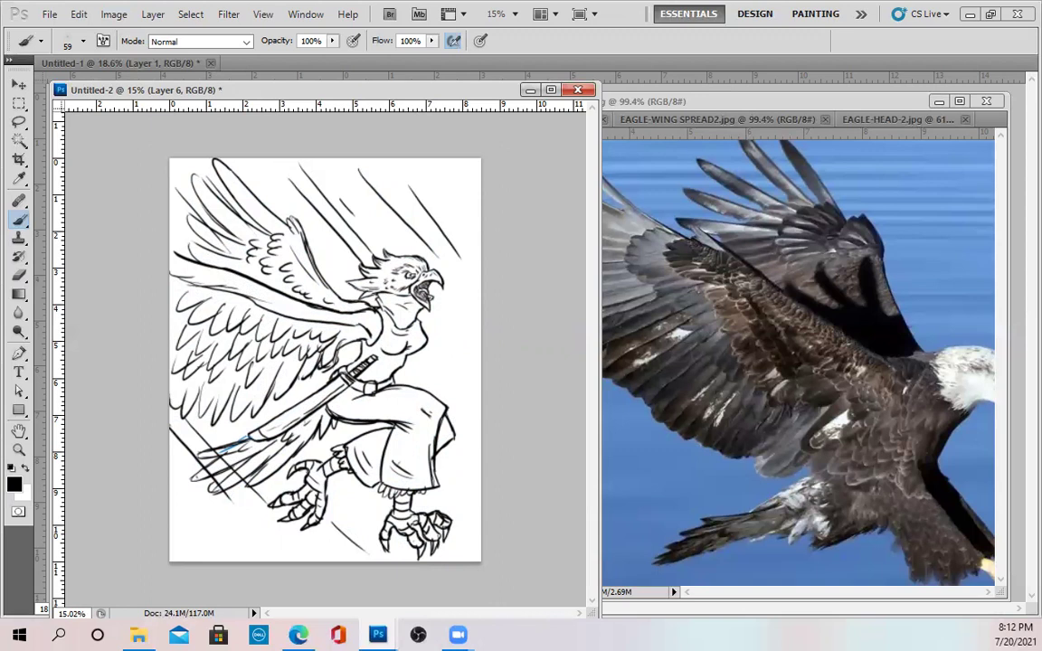
Step: Close the eagle and ninja reference images, discarding the changes to EAGLE-HEAD-2.jpg
left_click_drag(398, 92, 406, 114)
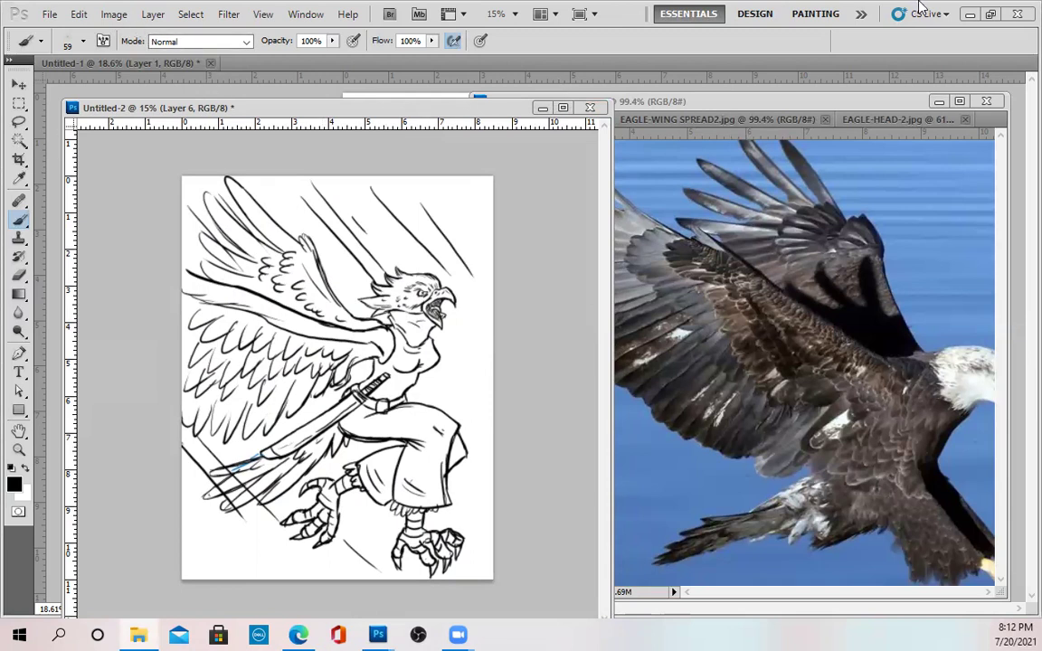
left_click(758, 96)
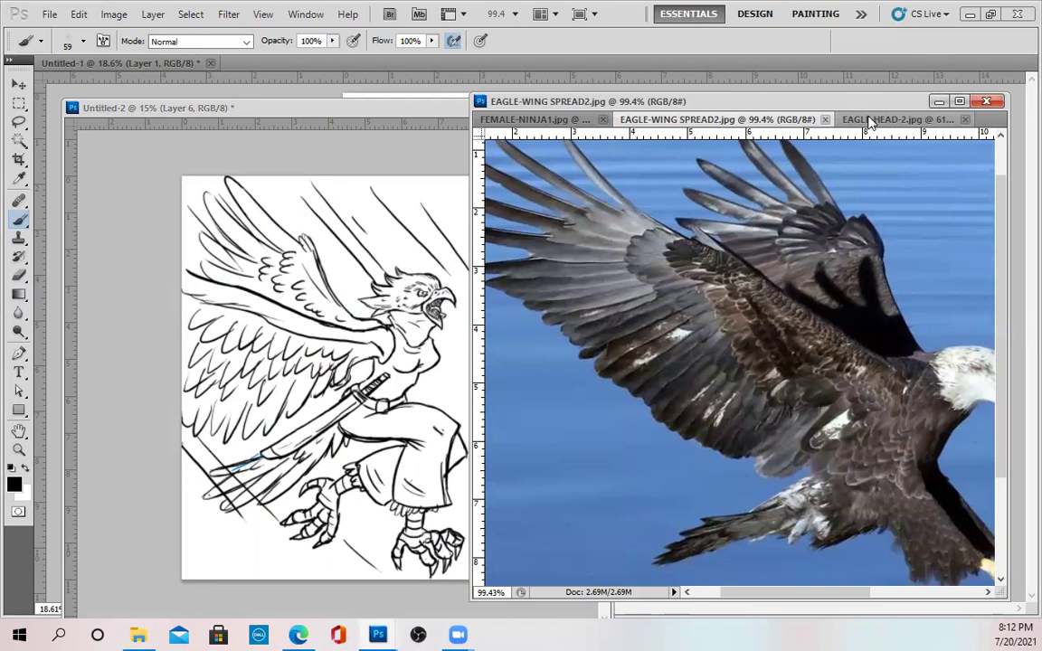
left_click(986, 100)
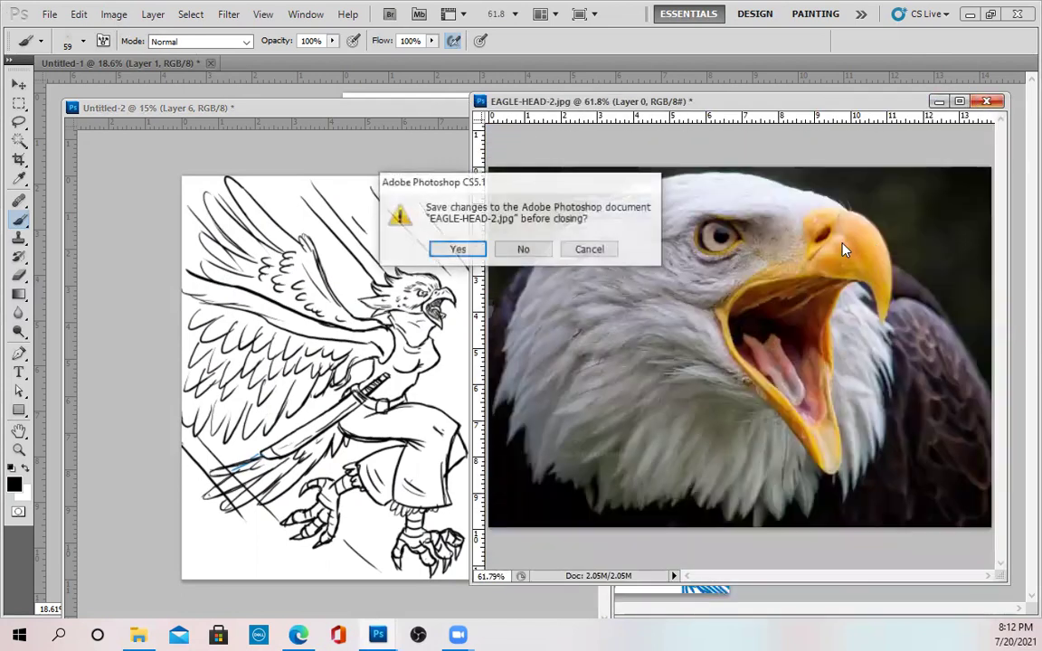
left_click(527, 248)
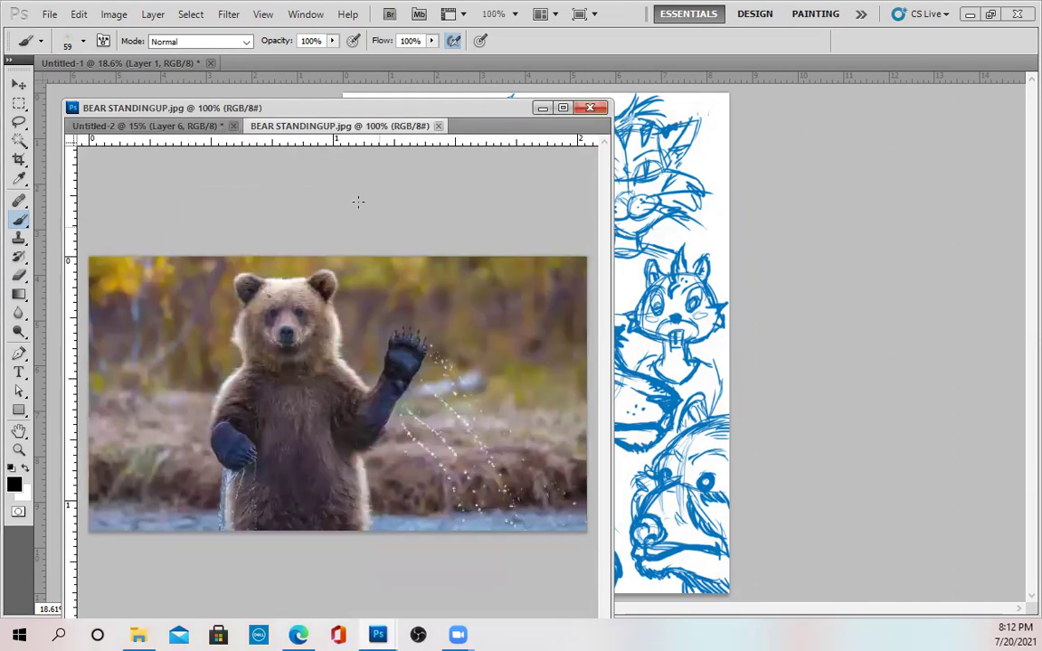
Step: Float the BEAR STANDINGUP.jpg photo beside the drawing and clear the inked figure from the Untitled-2 canvas
mouse_move(292, 135)
left_mouse_down()
mouse_move(485, 191)
mouse_move(530, 111)
mouse_move(525, 101)
left_mouse_up()
left_click(273, 178)
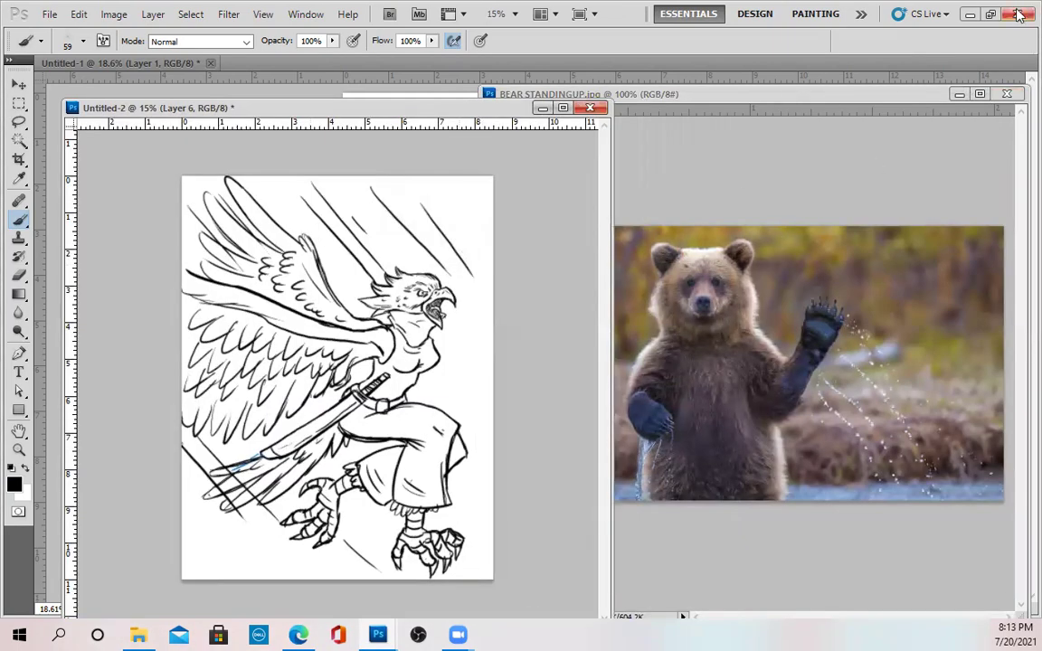
key("Delete")
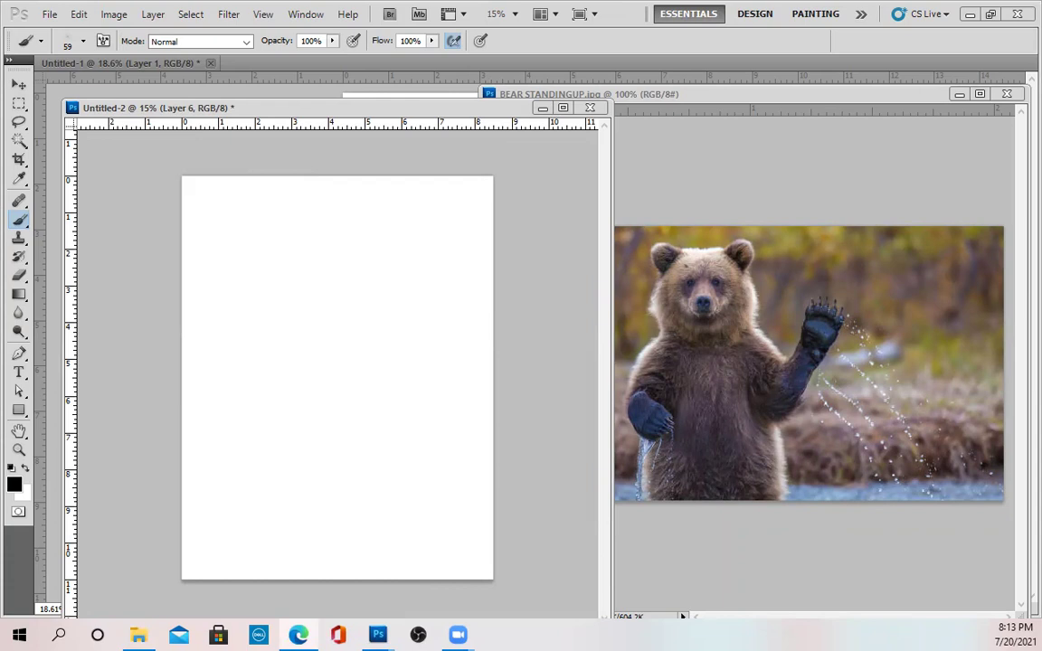
Step: Create a new document and paste in the copied photo of the seated man holding up a laptop
left_click(267, 384)
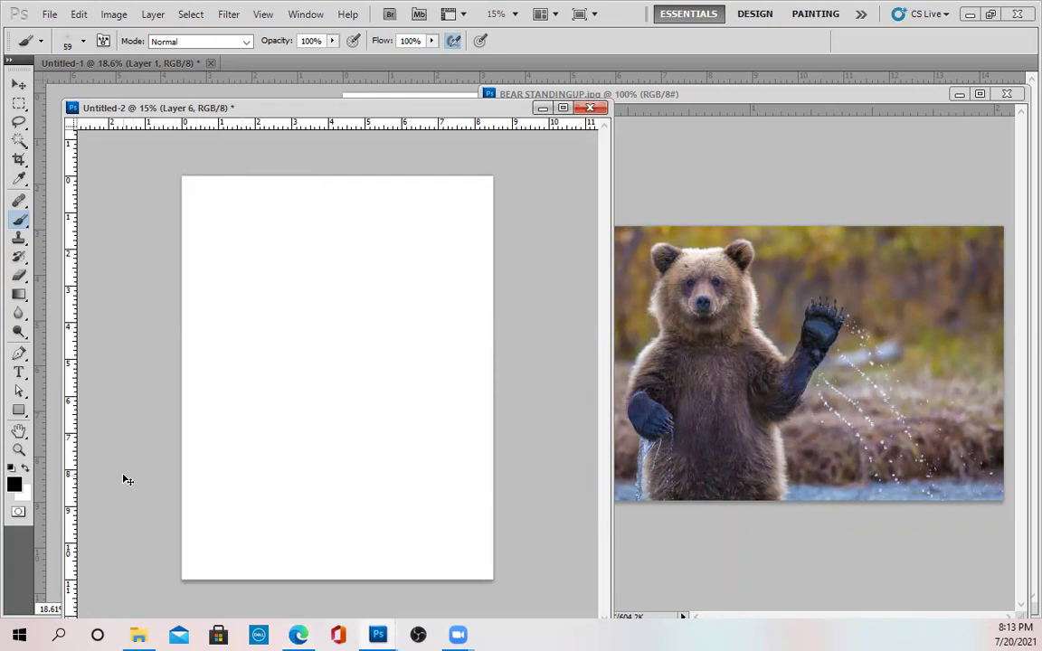
key("ctrl+o")
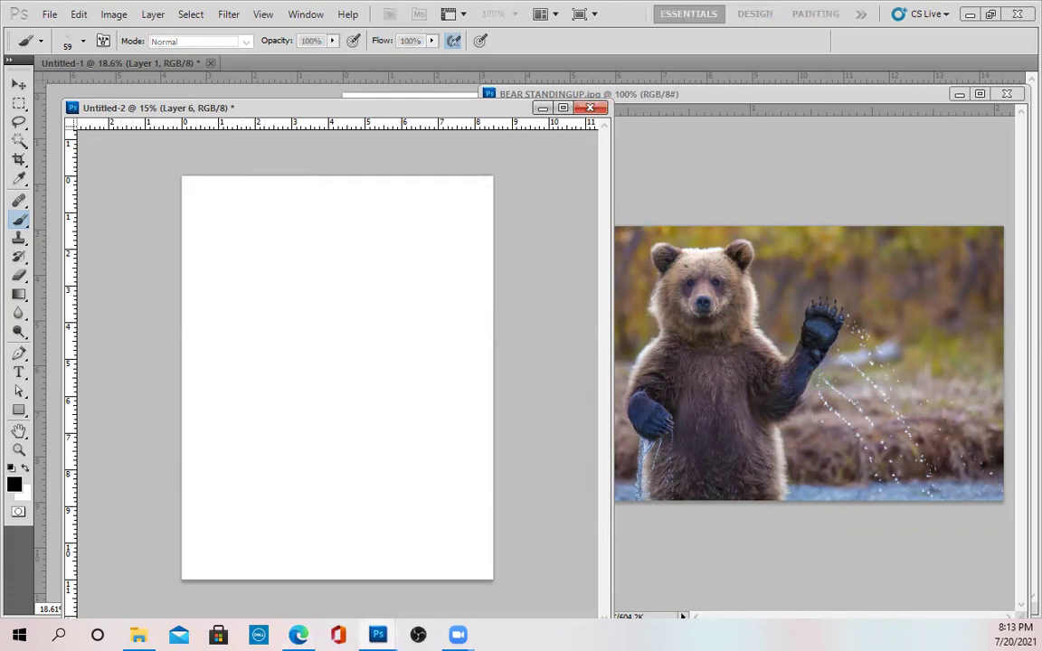
key("Return")
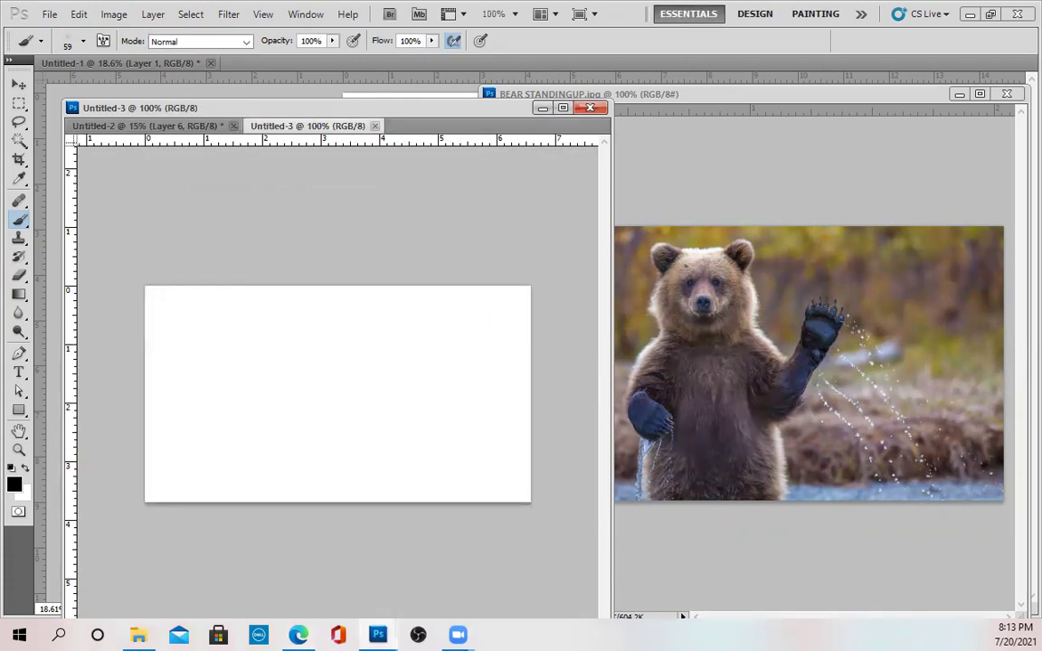
key("ctrl+v")
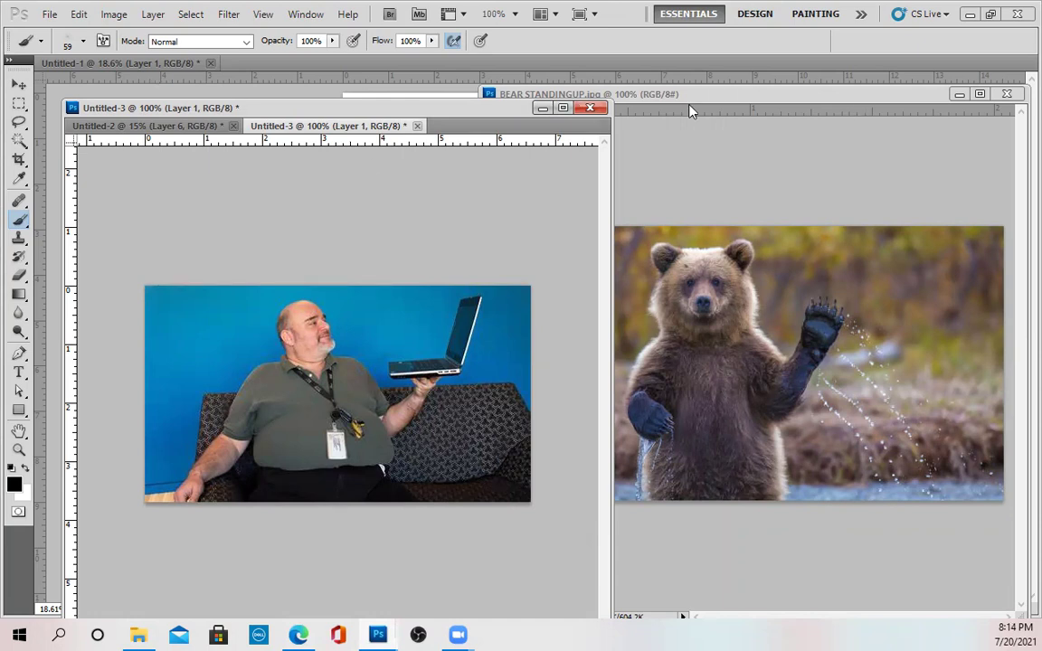
Step: Float the laptop photo in its own window beside the blank canvas and narrow the Untitled-2 window to reveal the photo
left_click_drag(279, 126, 391, 186)
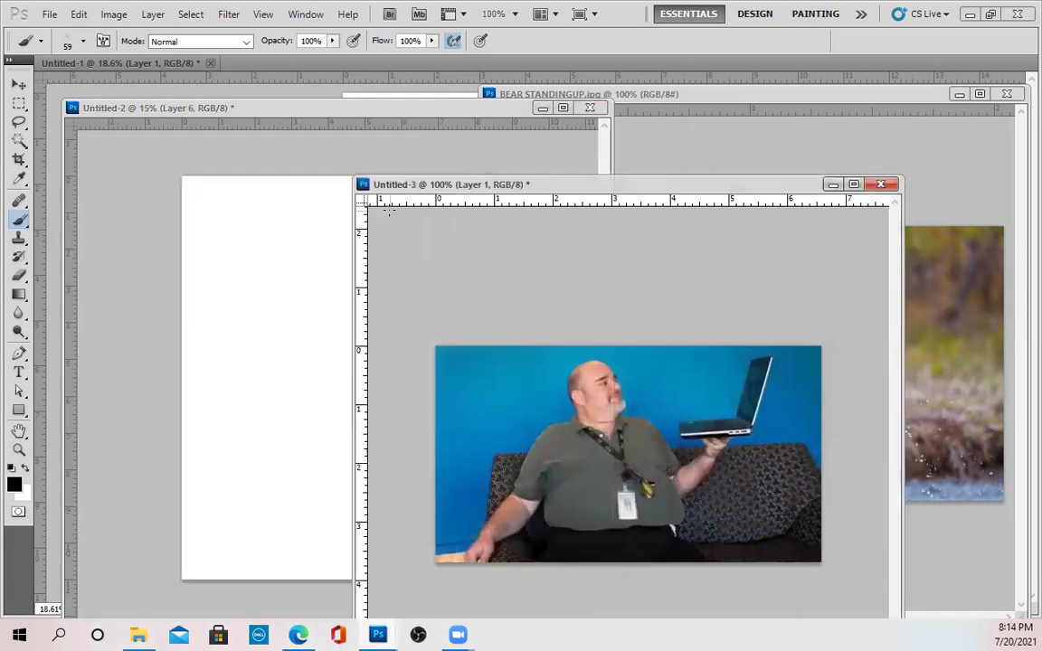
left_click_drag(488, 174, 452, 120)
left_click(452, 120)
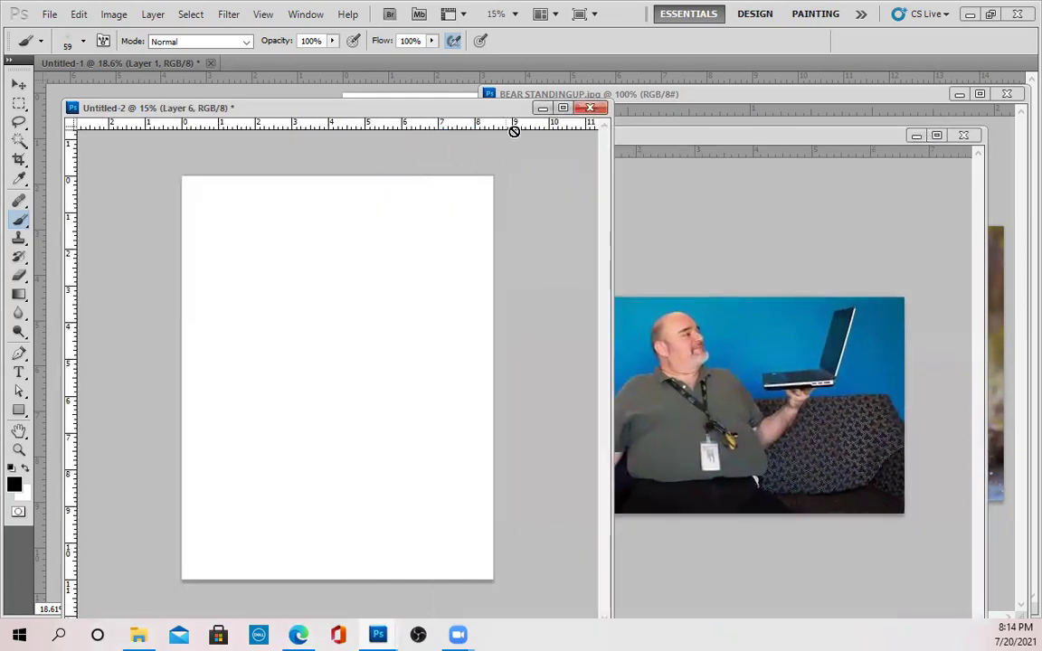
mouse_move(610, 151)
left_mouse_down()
mouse_move(389, 174)
mouse_move(453, 167)
left_mouse_up()
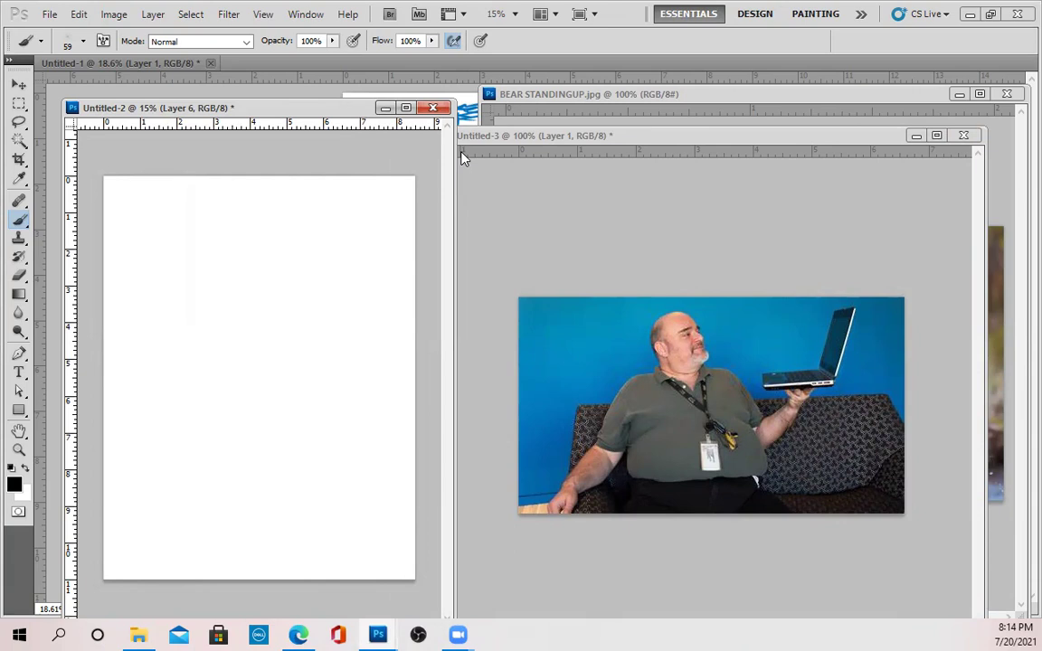
Step: Bring the BEAR STANDINGUP.jpg photo forward, move its window lower, and add a new layer to Untitled-2
left_click(775, 93)
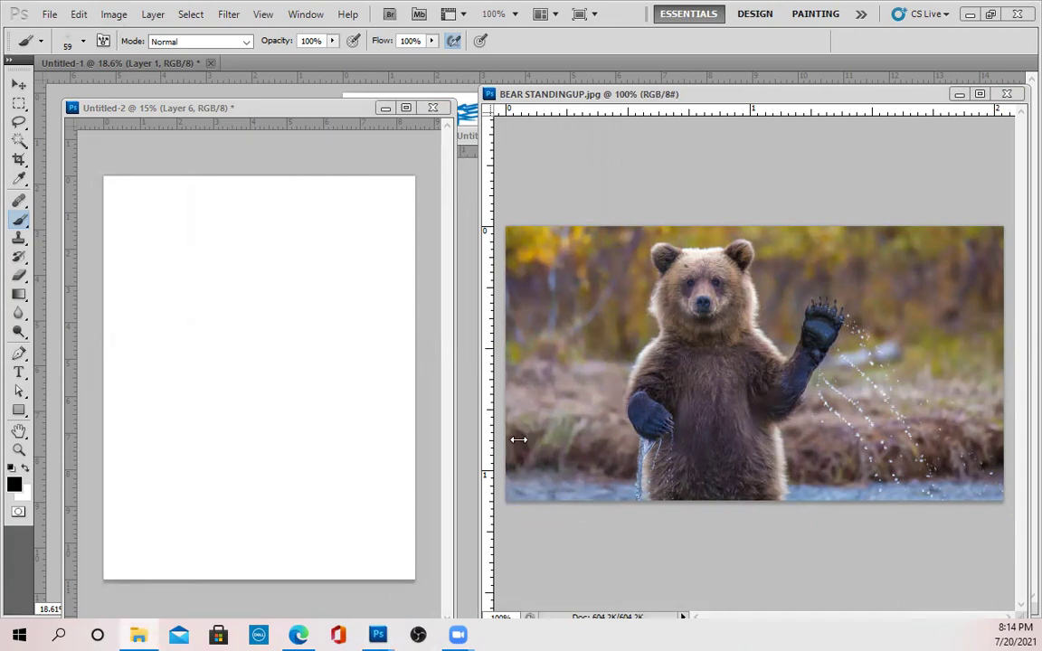
left_click_drag(749, 106, 744, 193)
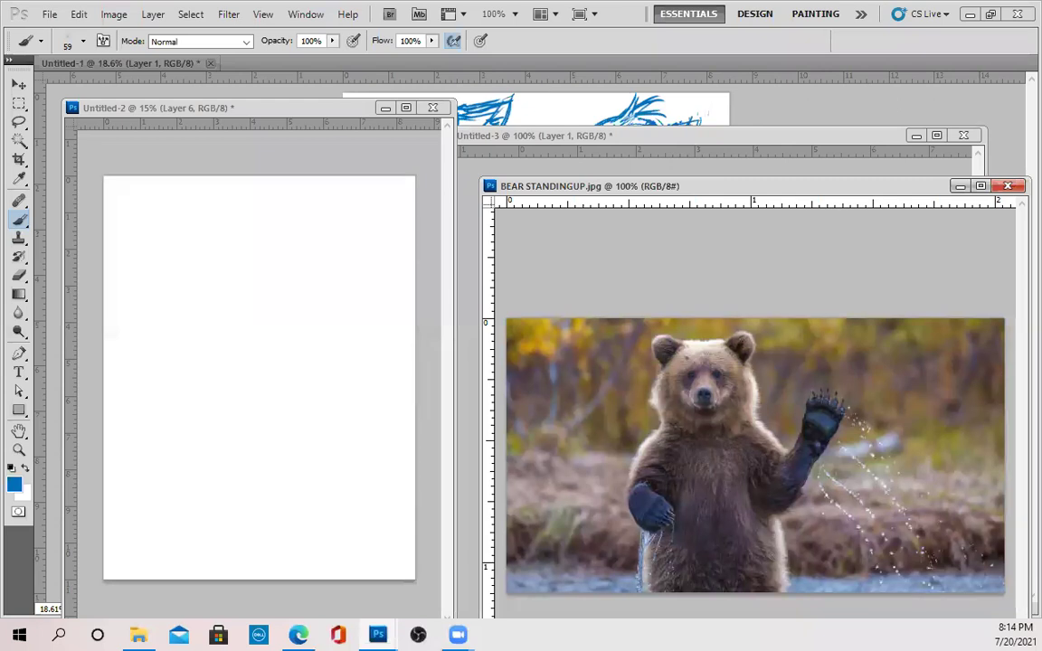
left_click(215, 165)
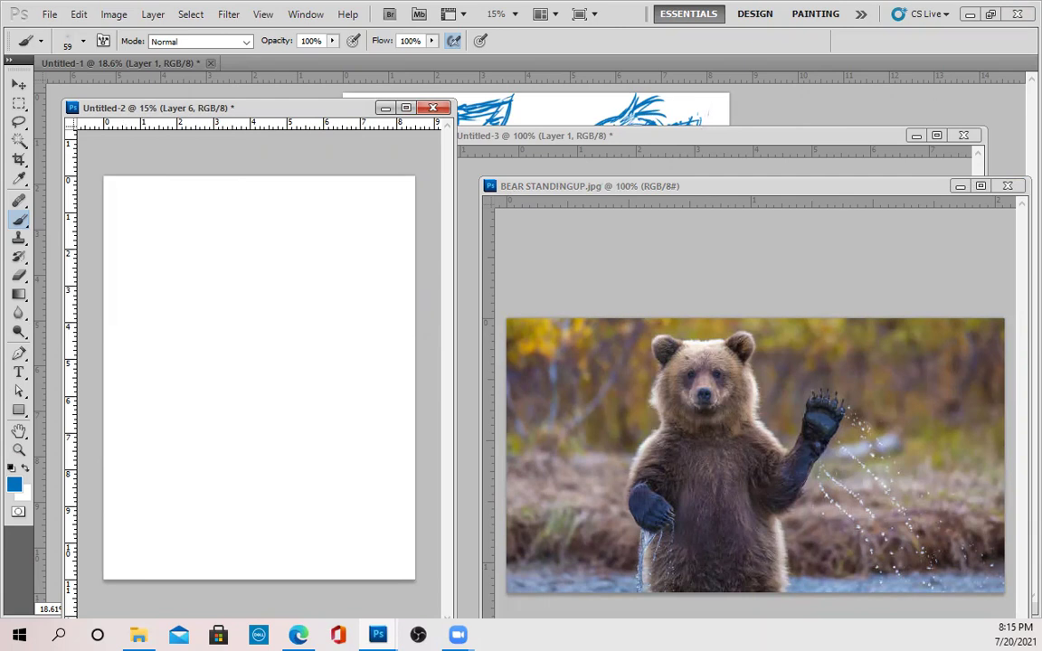
key("ctrl+alt+shift+n")
scroll(303, 360, "up", 1)
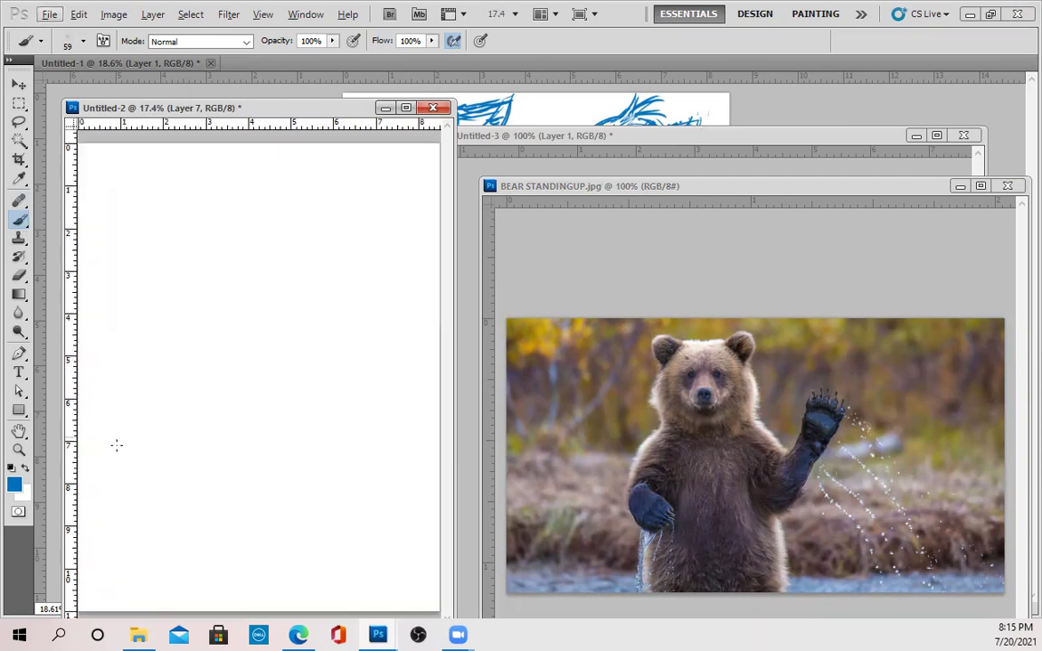
Step: Sketch the bear's head in blue as a tilted inner face oval surrounded by a larger head oval
left_click(233, 266)
mouse_move(265, 309)
left_mouse_down()
mouse_move(222, 262)
mouse_move(265, 324)
mouse_move(178, 314)
mouse_move(241, 260)
mouse_move(245, 337)
mouse_move(213, 256)
mouse_move(271, 290)
left_mouse_up()
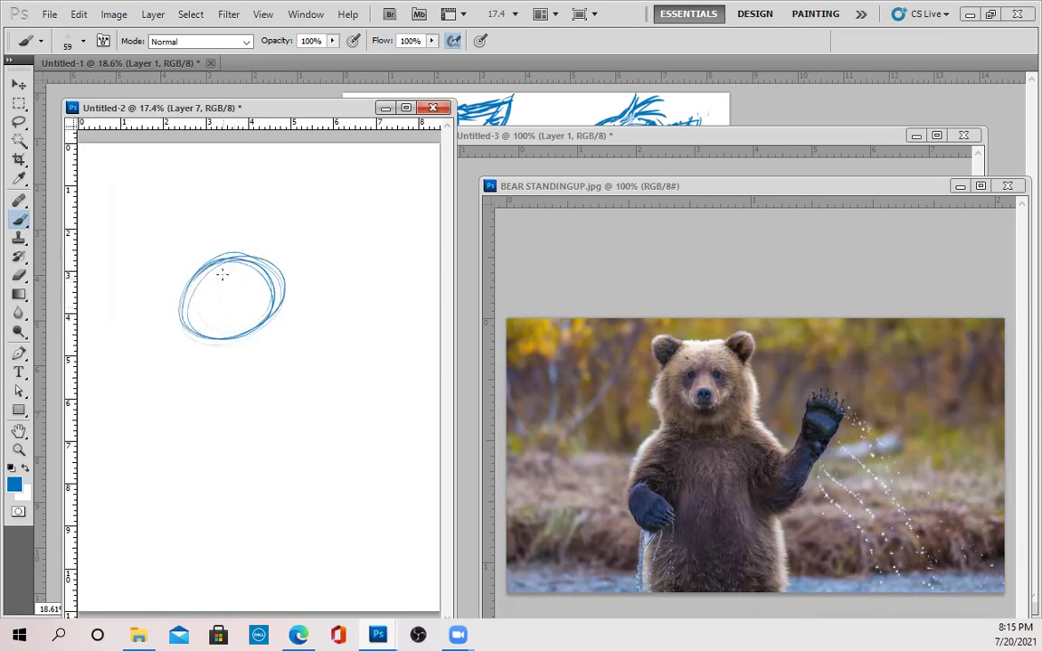
mouse_move(182, 313)
left_mouse_down()
mouse_move(158, 284)
mouse_move(178, 319)
mouse_move(201, 249)
mouse_move(249, 237)
mouse_move(187, 240)
mouse_move(257, 261)
mouse_move(261, 238)
mouse_move(229, 227)
mouse_move(282, 301)
mouse_move(285, 247)
mouse_move(286, 285)
mouse_move(254, 332)
mouse_move(168, 271)
mouse_move(194, 332)
mouse_move(163, 316)
left_mouse_up()
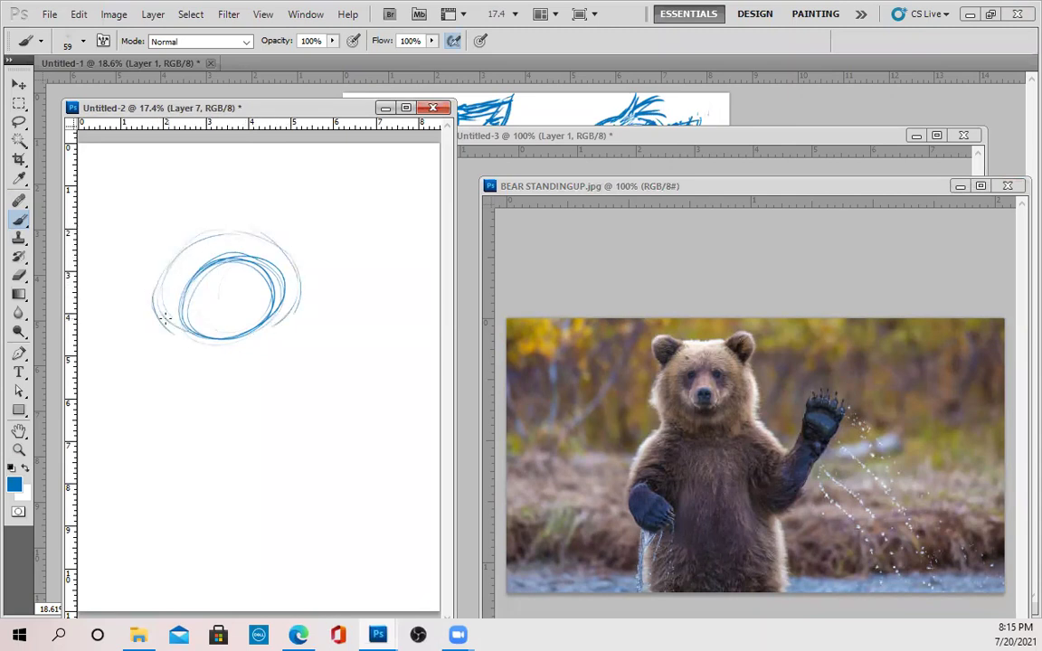
mouse_move(290, 310)
left_mouse_down()
mouse_move(233, 340)
mouse_move(261, 337)
left_mouse_up()
Step: Add crossed face guidelines, a muzzle shape at the lower face and two oval ears to the bear's head
left_click_drag(229, 262, 229, 345)
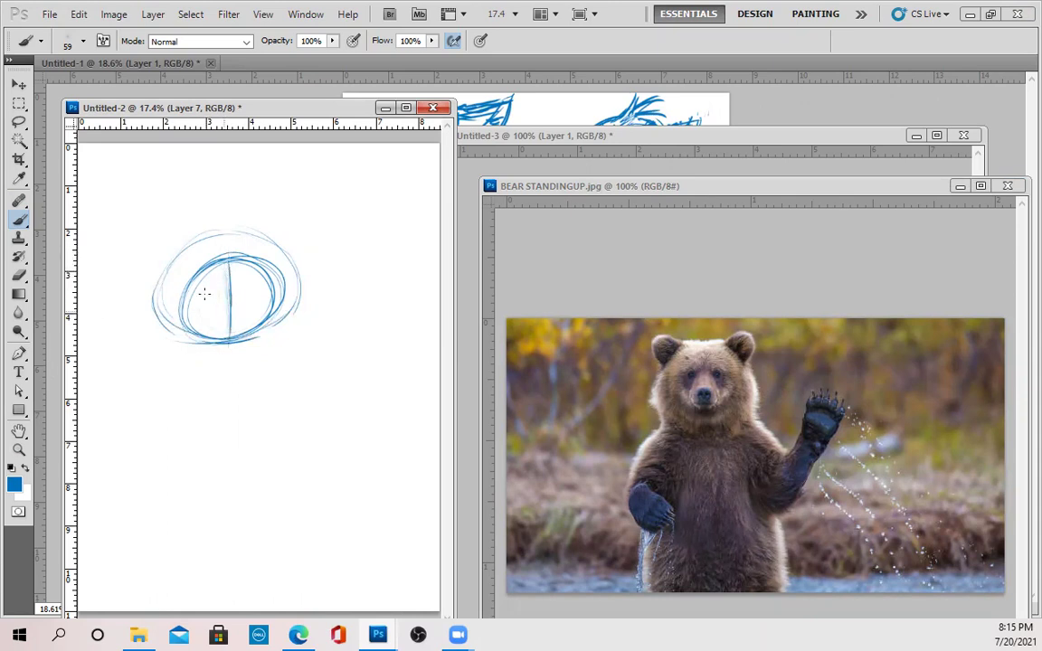
left_click_drag(197, 301, 269, 297)
mouse_move(213, 356)
left_mouse_down()
mouse_move(229, 310)
mouse_move(240, 359)
mouse_move(231, 361)
mouse_move(232, 299)
mouse_move(212, 312)
mouse_move(252, 341)
mouse_move(242, 305)
mouse_move(249, 355)
left_mouse_up()
mouse_move(212, 314)
left_mouse_down()
mouse_move(237, 329)
mouse_move(244, 359)
mouse_move(239, 295)
mouse_move(240, 371)
mouse_move(216, 324)
mouse_move(250, 352)
left_mouse_up()
mouse_move(150, 237)
left_mouse_down()
mouse_move(172, 244)
mouse_move(164, 254)
mouse_move(173, 248)
mouse_move(174, 256)
left_mouse_up()
mouse_move(265, 239)
left_mouse_down()
mouse_move(286, 210)
mouse_move(267, 241)
mouse_move(181, 243)
left_mouse_up()
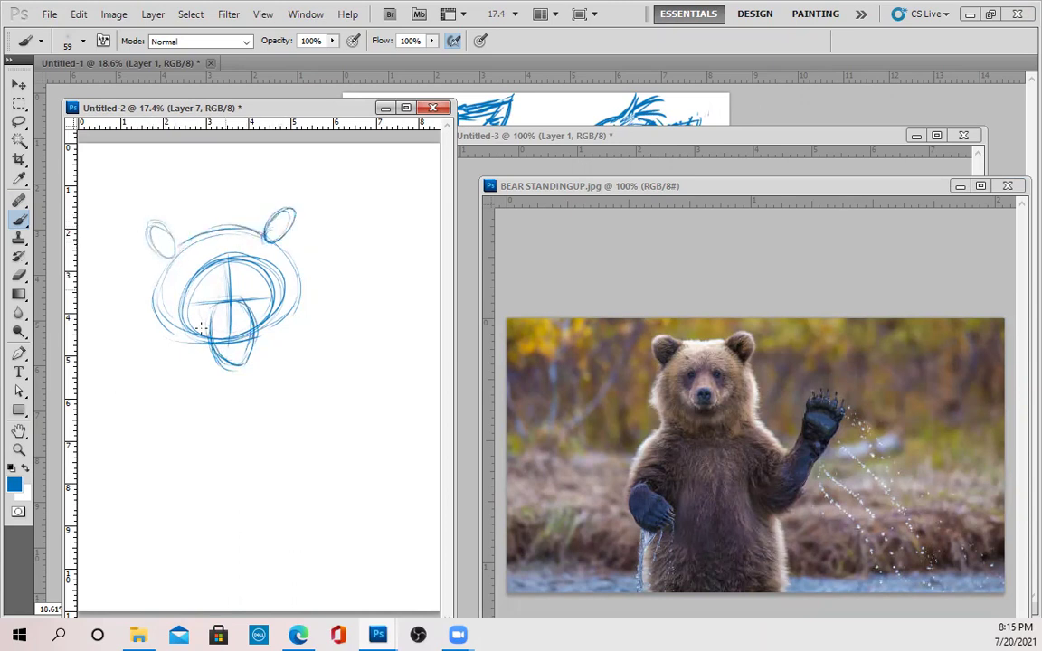
Step: Sketch the bear's small round eyes, nose and wide smiling mouth with a defined lower jaw
mouse_move(204, 293)
left_mouse_down()
mouse_move(221, 337)
mouse_move(222, 322)
mouse_move(236, 324)
mouse_move(221, 337)
mouse_move(243, 322)
mouse_move(217, 328)
mouse_move(233, 337)
mouse_move(242, 317)
mouse_move(207, 366)
mouse_move(213, 339)
mouse_move(203, 330)
mouse_move(217, 348)
mouse_move(209, 341)
mouse_move(262, 336)
left_mouse_up()
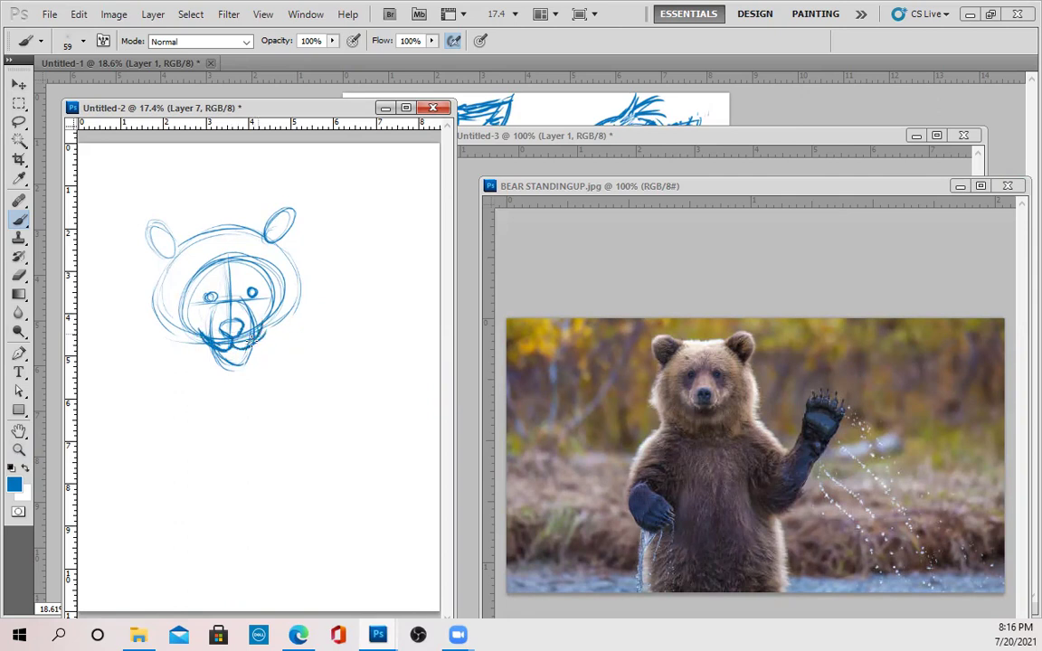
left_click_drag(192, 330, 273, 313)
left_click_drag(202, 345, 222, 361)
mouse_move(197, 341)
left_mouse_down()
mouse_move(214, 358)
mouse_move(247, 360)
mouse_move(265, 338)
left_mouse_up()
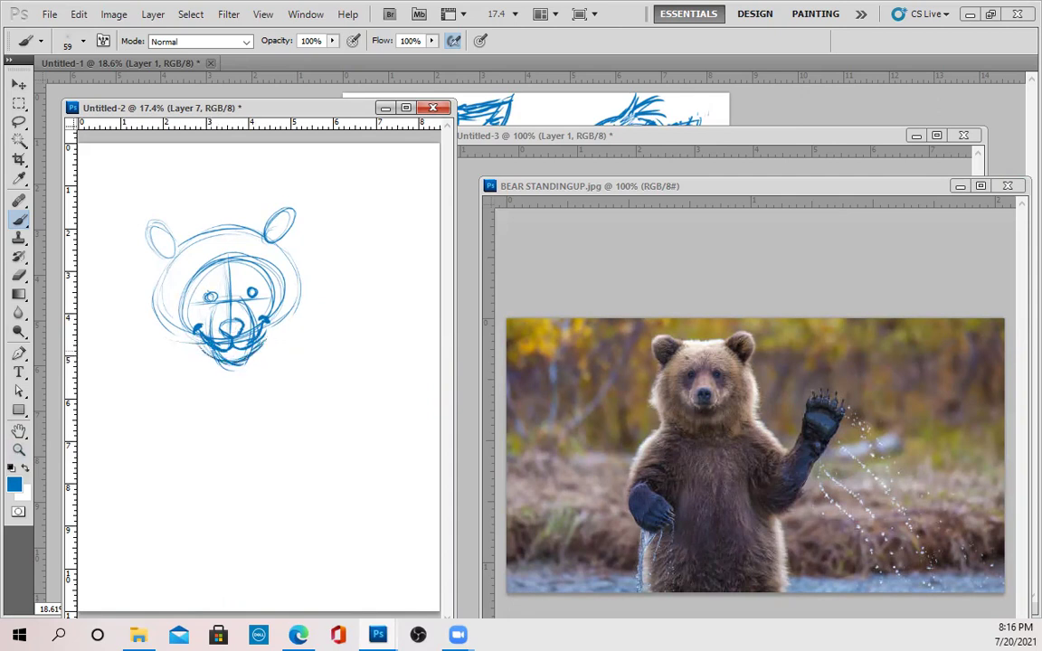
Step: Outline both sides of the bear's head with pointed furry cheeks and reinforce the curve toward the ears
mouse_move(167, 261)
left_mouse_down()
mouse_move(146, 298)
mouse_move(152, 321)
mouse_move(200, 352)
left_mouse_up()
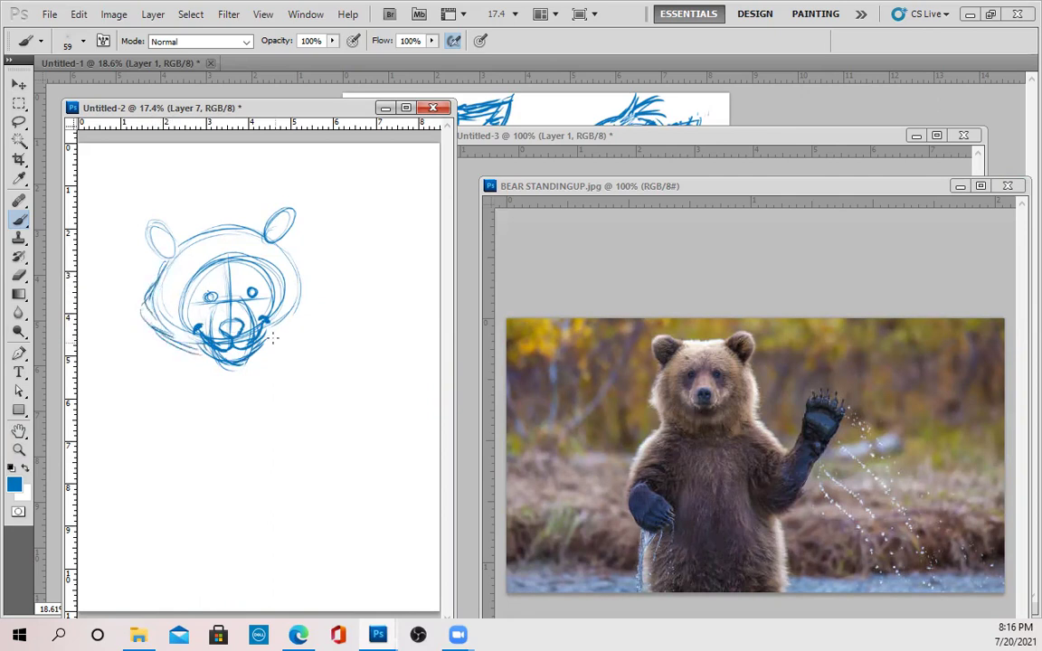
mouse_move(269, 242)
left_mouse_down()
mouse_move(275, 267)
mouse_move(321, 296)
left_mouse_up()
mouse_move(269, 346)
left_mouse_down()
mouse_move(301, 300)
mouse_move(287, 273)
mouse_move(315, 291)
mouse_move(289, 338)
mouse_move(297, 269)
mouse_move(271, 235)
mouse_move(305, 285)
left_mouse_up()
left_click_drag(270, 237, 297, 275)
left_click_drag(158, 277, 213, 234)
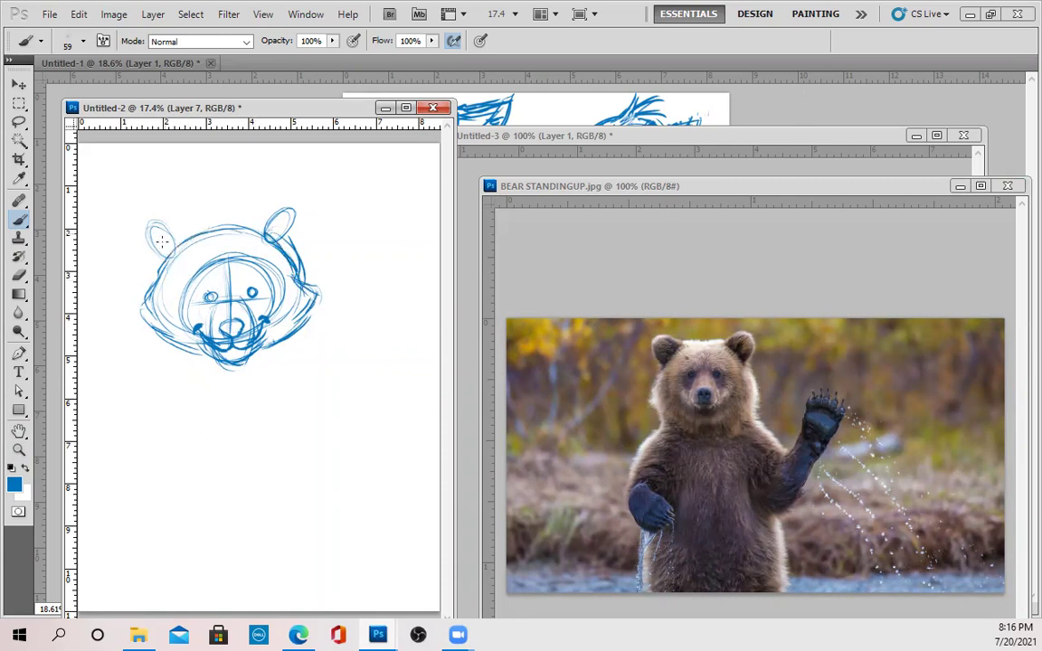
Step: Detail both of the bear's ears and add a spiky tuft of hair on top of the head
mouse_move(160, 244)
left_mouse_down()
mouse_move(155, 210)
mouse_move(141, 205)
mouse_move(145, 245)
mouse_move(161, 228)
mouse_move(153, 237)
left_mouse_up()
left_click_drag(238, 210, 259, 201)
left_click_drag(292, 233, 280, 232)
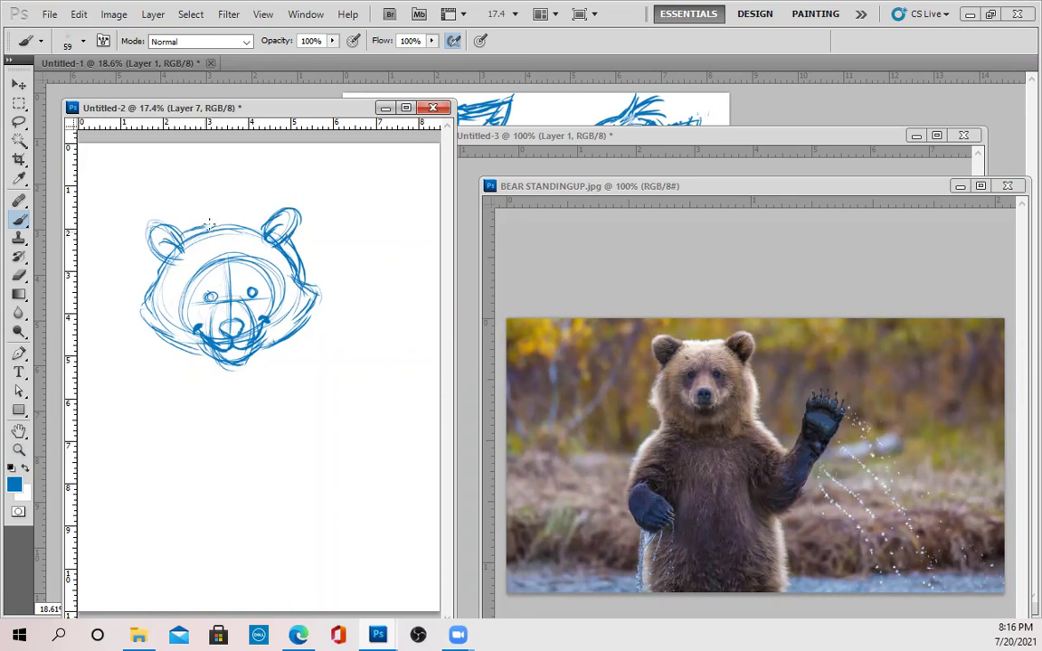
mouse_move(213, 217)
left_mouse_down()
mouse_move(217, 204)
mouse_move(247, 215)
mouse_move(241, 203)
mouse_move(248, 222)
left_mouse_up()
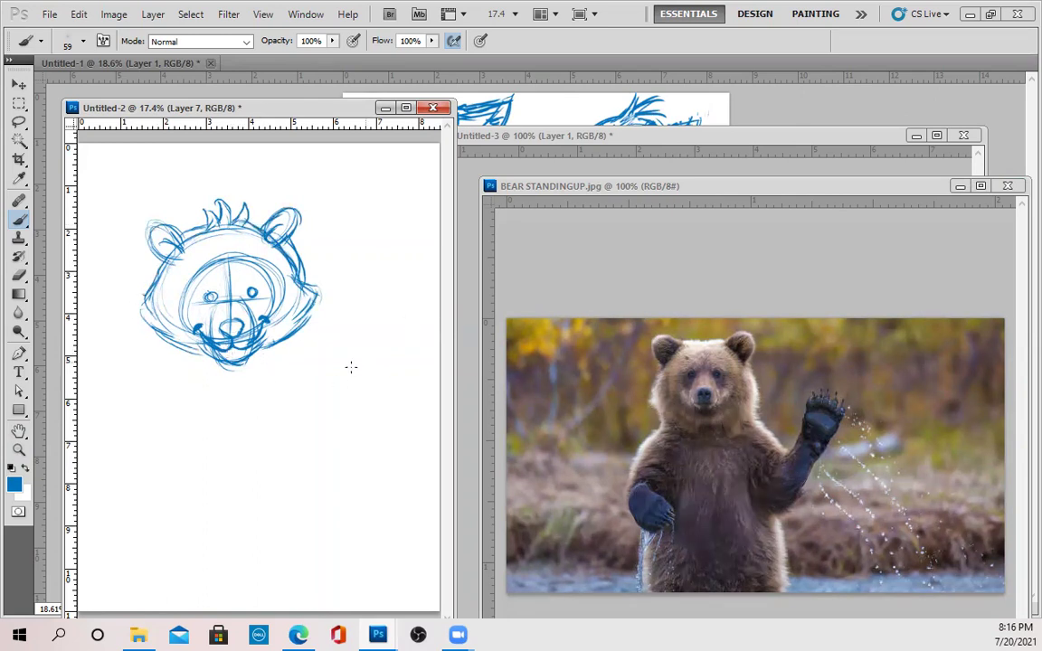
Step: Sketch the body's centre line, shoulder lines and raised arm with an oval hand, bringing the laptop photo forward as reference
mouse_move(232, 370)
left_mouse_down()
mouse_move(231, 443)
mouse_move(225, 436)
left_mouse_up()
mouse_move(298, 341)
left_mouse_down()
mouse_move(343, 357)
mouse_move(352, 387)
left_mouse_up()
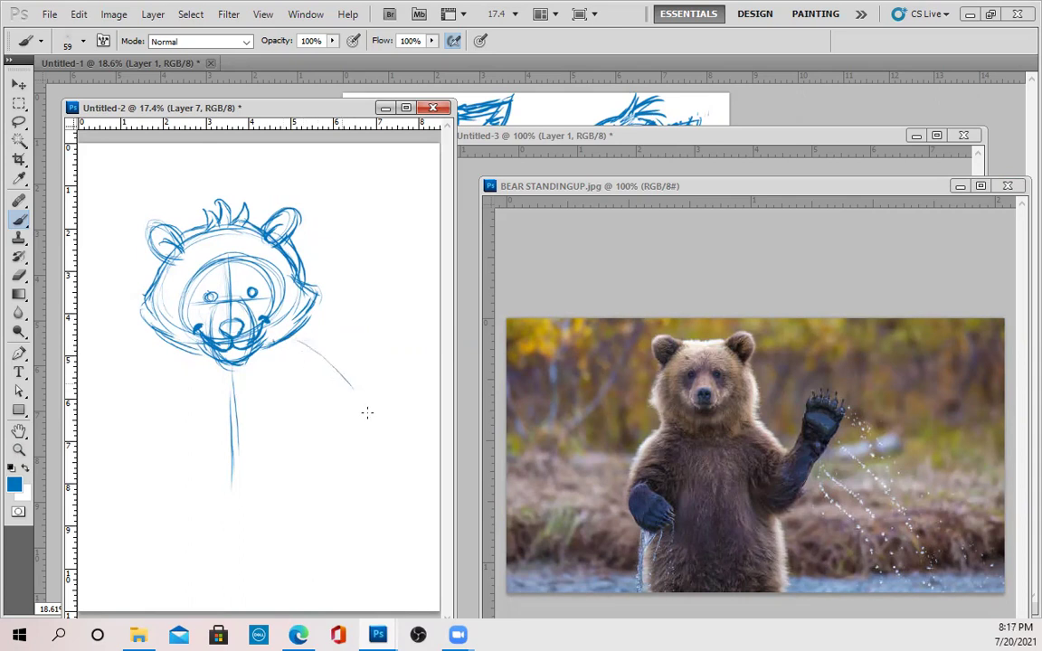
mouse_move(389, 277)
left_mouse_down()
mouse_move(376, 348)
mouse_move(418, 289)
mouse_move(421, 312)
left_mouse_up()
left_click(692, 141)
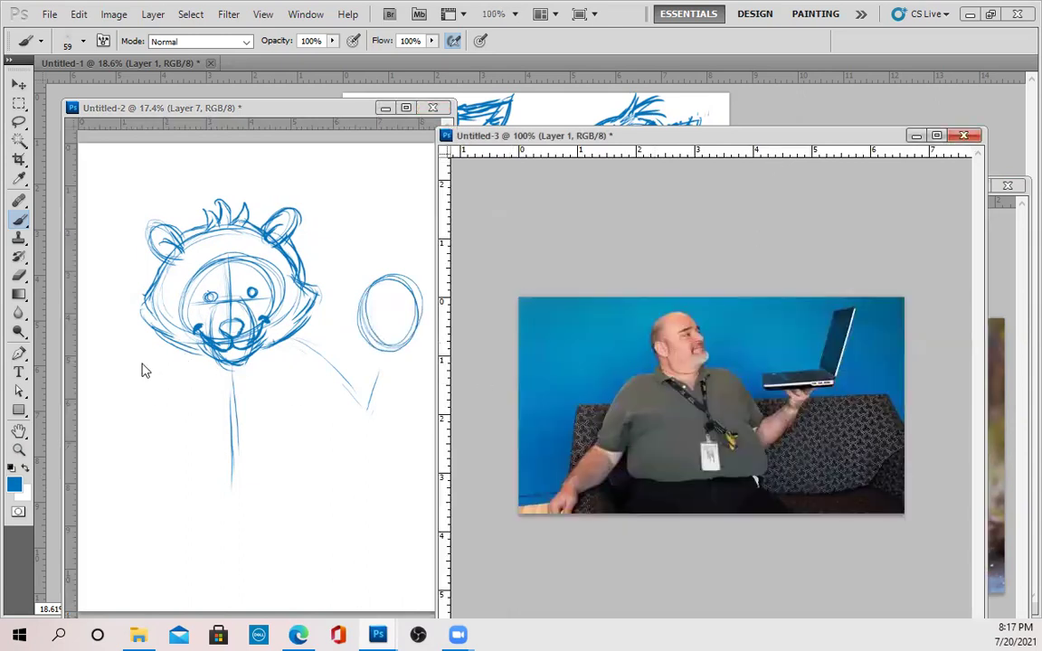
left_click(118, 363)
left_click_drag(160, 341, 110, 359)
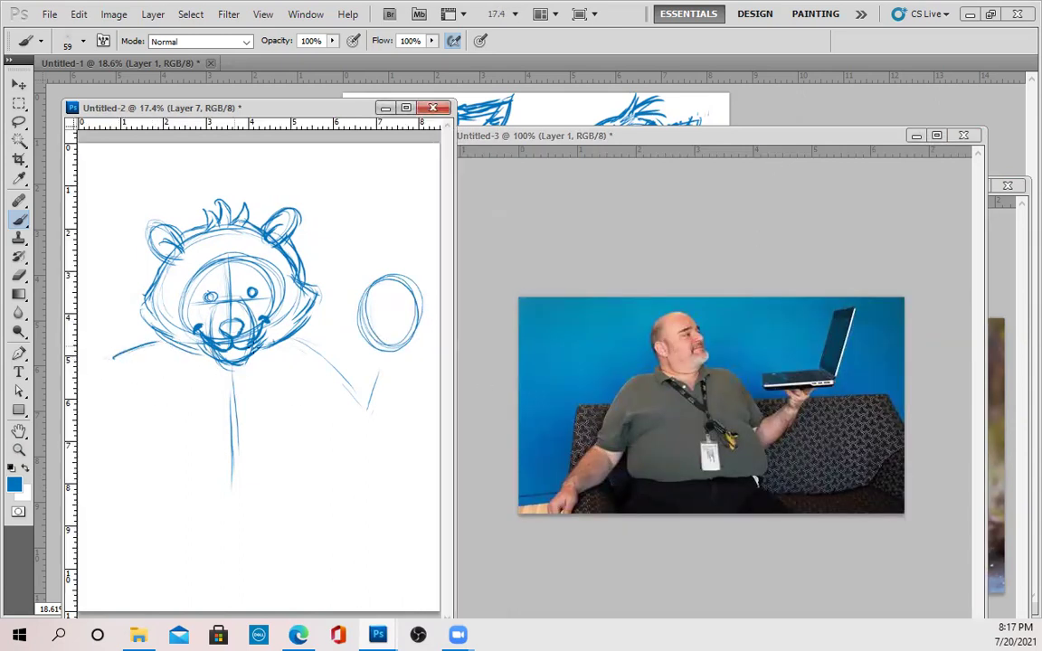
Step: Round out the jaw beneath the bear's face and add jagged fur tufts to both cheeks
left_click_drag(269, 344, 325, 353)
mouse_move(162, 345)
left_mouse_down()
mouse_move(219, 372)
mouse_move(272, 349)
left_mouse_up()
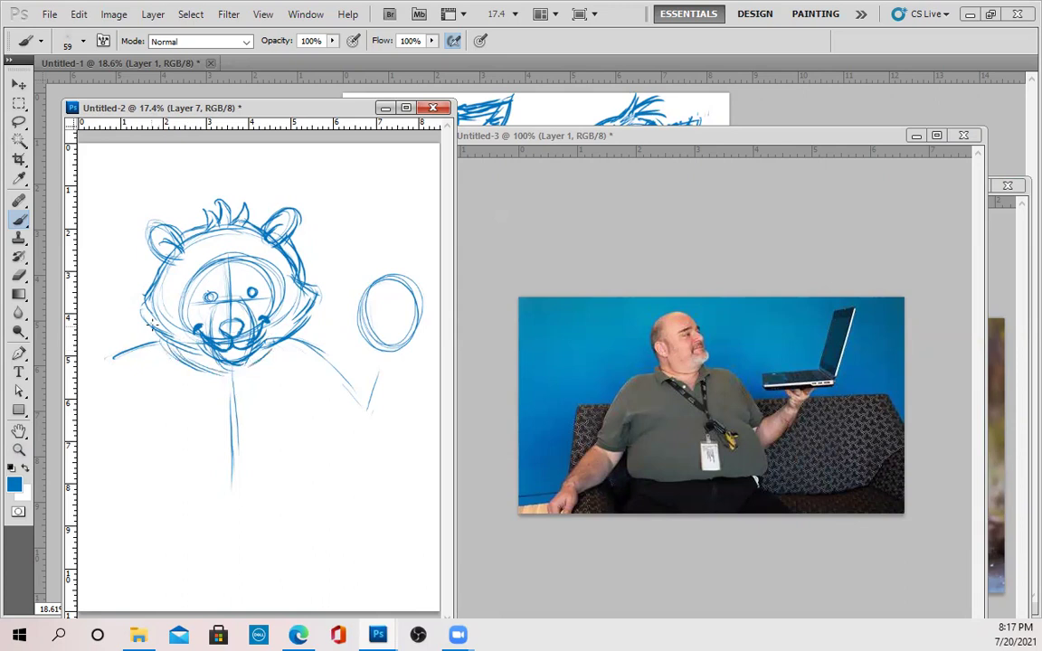
mouse_move(154, 333)
left_mouse_down()
mouse_move(137, 320)
mouse_move(128, 267)
mouse_move(141, 304)
mouse_move(159, 312)
left_mouse_up()
mouse_move(302, 290)
left_mouse_down()
mouse_move(319, 291)
mouse_move(309, 315)
left_mouse_up()
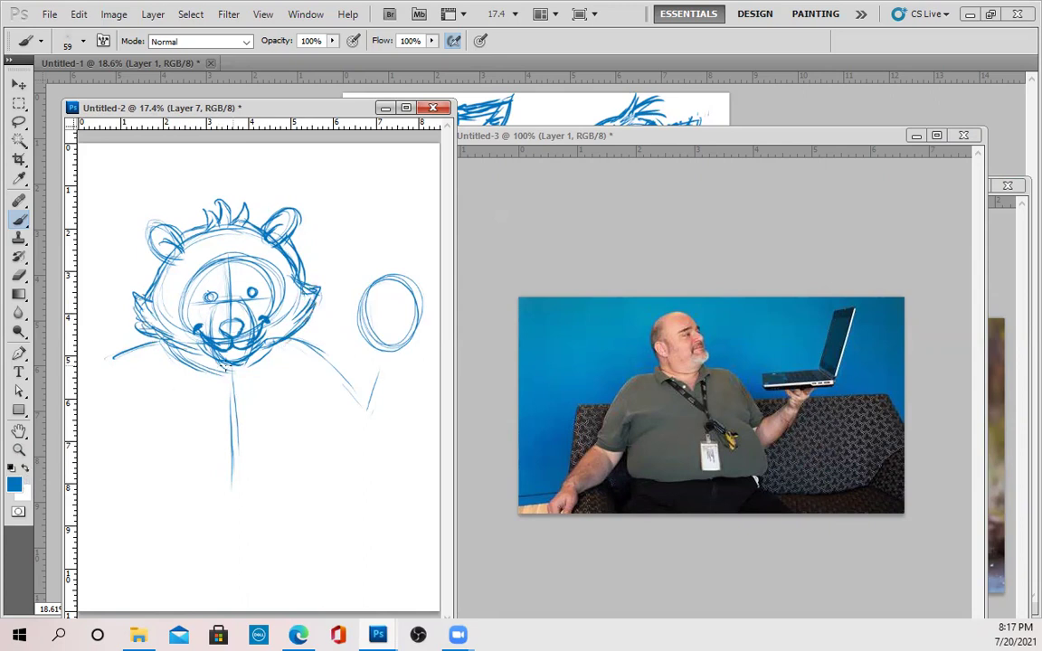
Step: Sketch the pointed shirt collar under the bear's chin and the lanyard straps converging on the chest
left_click_drag(188, 360, 226, 374)
mouse_move(156, 364)
left_mouse_down()
mouse_move(180, 388)
mouse_move(190, 365)
mouse_move(167, 348)
mouse_move(235, 379)
mouse_move(223, 376)
mouse_move(281, 348)
mouse_move(290, 358)
mouse_move(280, 377)
mouse_move(275, 357)
mouse_move(276, 378)
mouse_move(291, 346)
left_mouse_up()
mouse_move(182, 370)
left_mouse_down()
mouse_move(248, 450)
mouse_move(226, 433)
left_mouse_up()
mouse_move(261, 360)
left_mouse_down()
mouse_move(259, 404)
mouse_move(231, 342)
mouse_move(234, 395)
left_mouse_up()
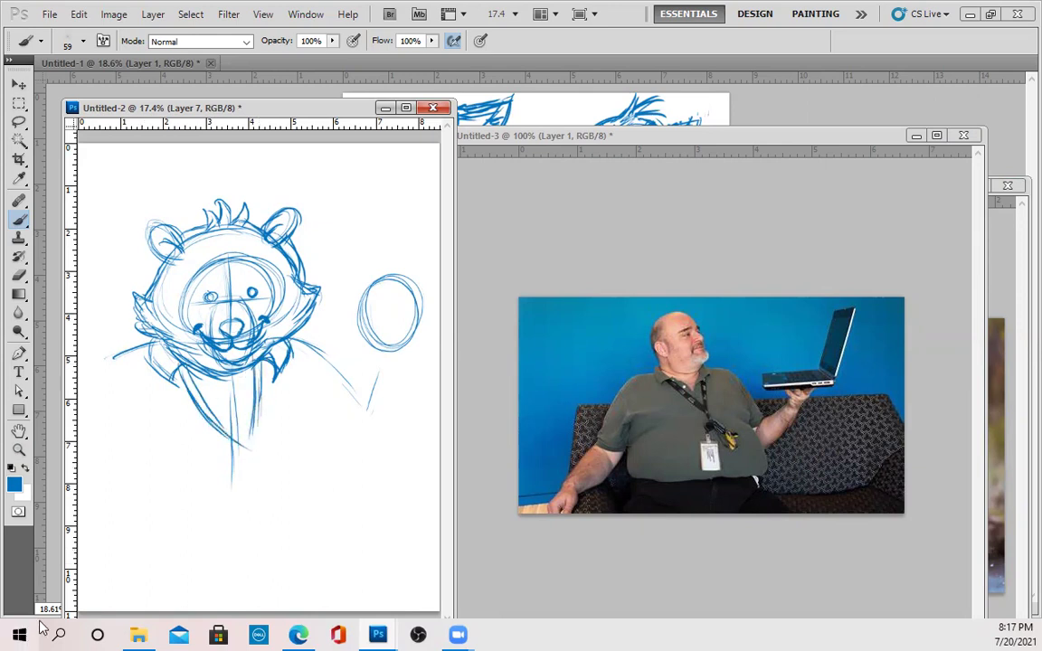
left_click_drag(221, 420, 226, 336)
left_click_drag(260, 392, 252, 461)
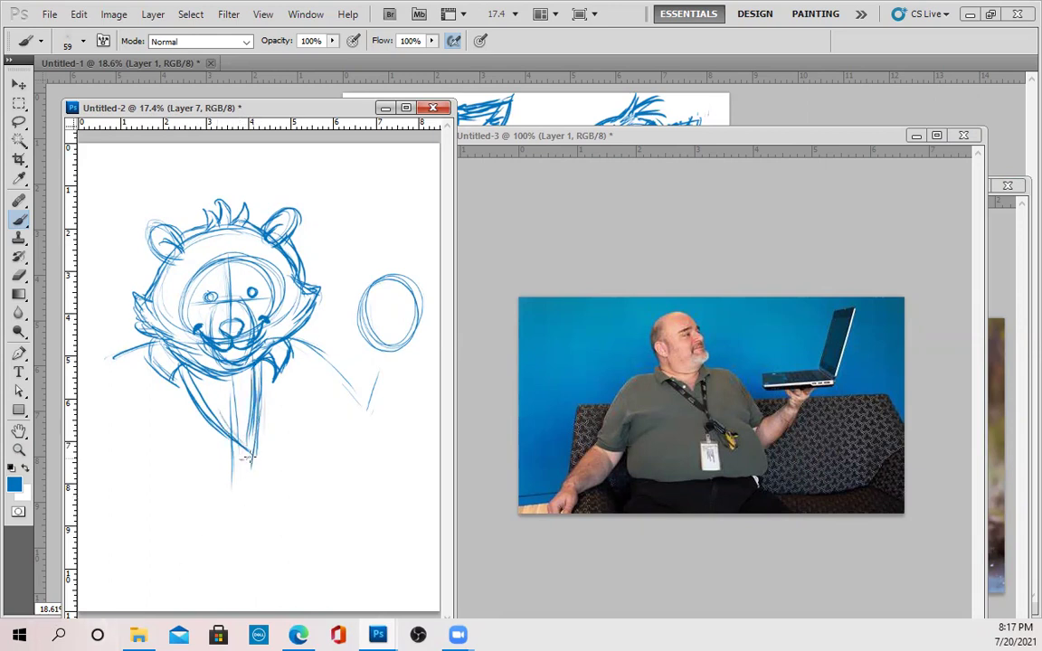
Step: Sketch the ID badge and keys hanging from the lanyard and add the V-shaped neckline between the collar points
mouse_move(243, 464)
left_mouse_down()
mouse_move(226, 507)
mouse_move(248, 492)
mouse_move(210, 519)
left_mouse_up()
mouse_move(212, 514)
left_mouse_down()
mouse_move(231, 534)
mouse_move(246, 488)
left_mouse_up()
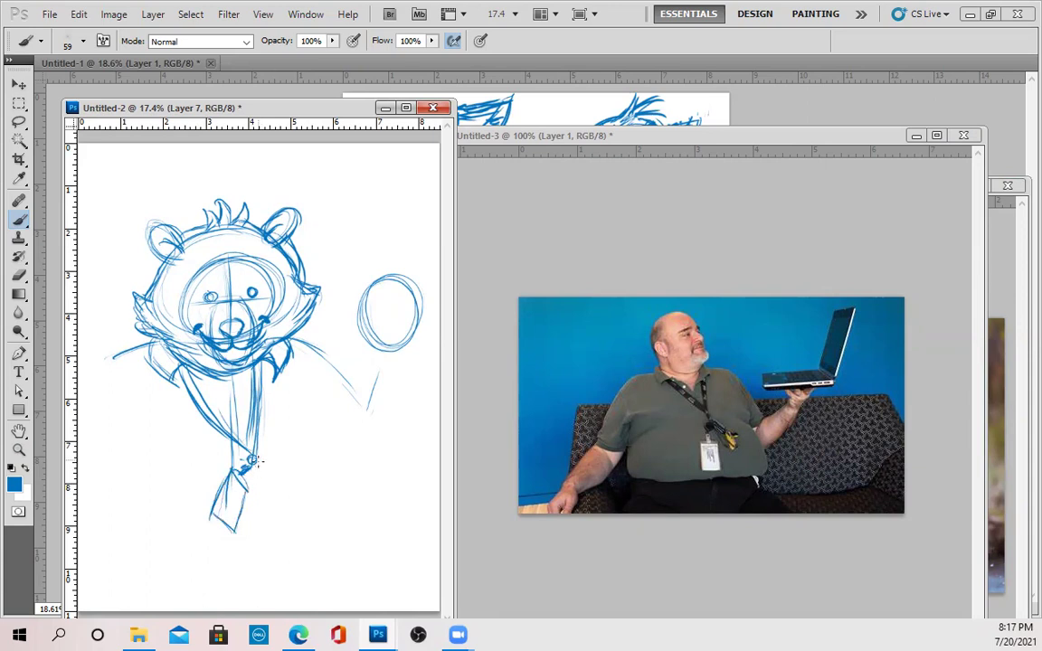
mouse_move(260, 476)
left_mouse_down()
mouse_move(257, 460)
mouse_move(256, 490)
left_mouse_up()
mouse_move(254, 489)
left_mouse_down()
mouse_move(254, 500)
mouse_move(267, 484)
mouse_move(266, 493)
left_mouse_up()
left_click_drag(234, 356, 235, 390)
mouse_move(186, 367)
left_mouse_down()
mouse_move(231, 394)
mouse_move(211, 386)
mouse_move(241, 389)
left_mouse_up()
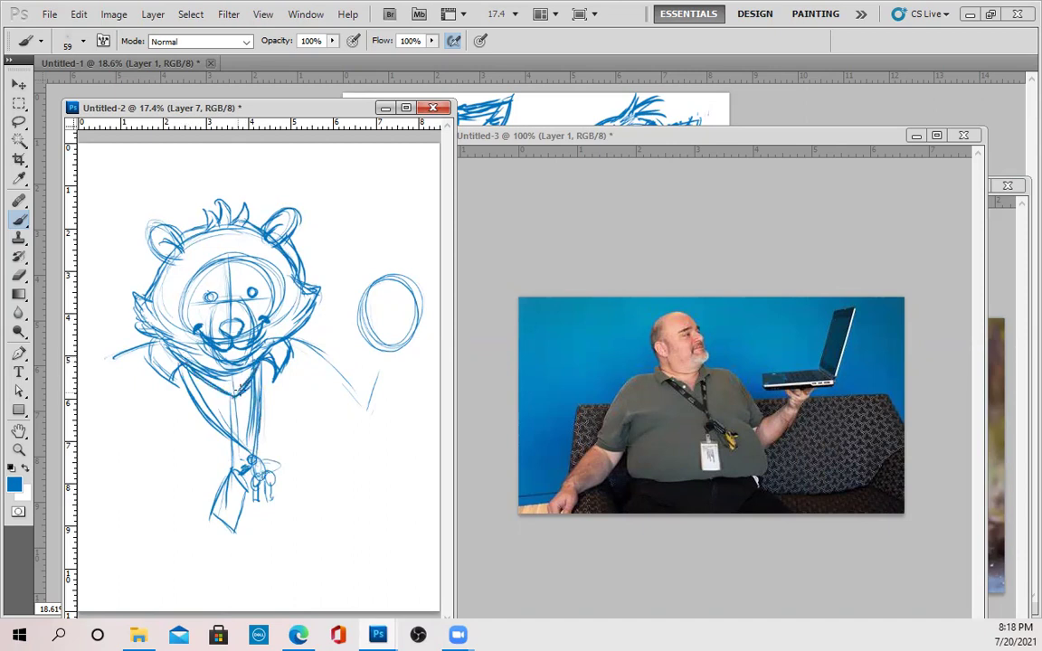
Step: Sketch a large, wide oval belly across the lower part of the bear's body
left_click_drag(126, 468, 298, 449)
left_click_drag(134, 460, 125, 579)
mouse_move(107, 511)
left_mouse_down()
mouse_move(246, 582)
mouse_move(226, 579)
mouse_move(270, 584)
left_mouse_up()
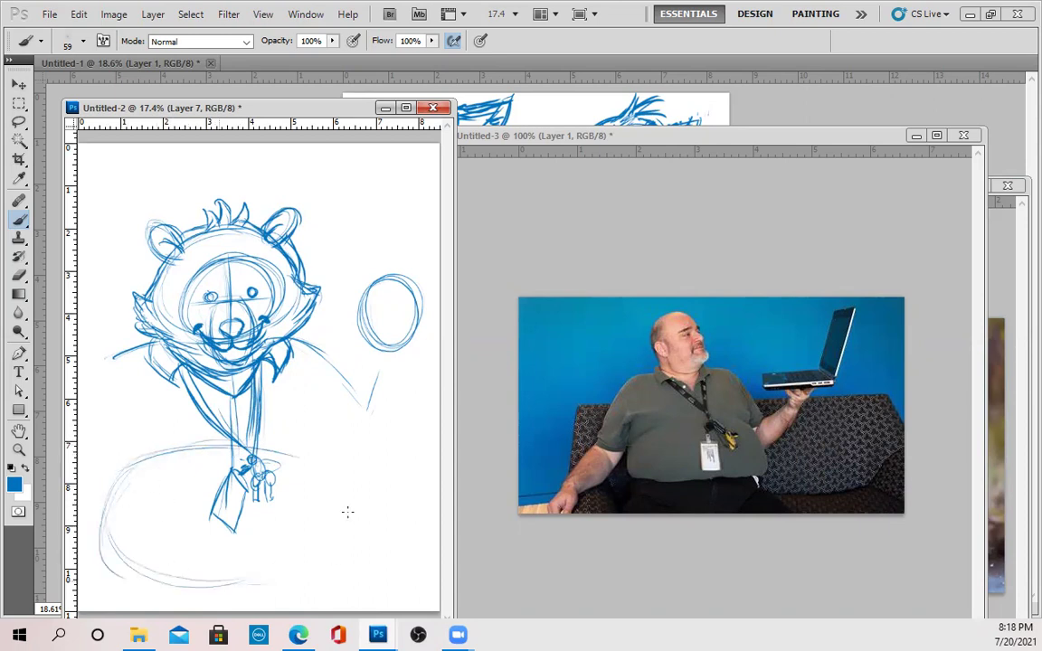
mouse_move(167, 462)
left_mouse_down()
mouse_move(271, 442)
mouse_move(362, 488)
mouse_move(348, 542)
mouse_move(316, 568)
left_mouse_up()
left_click_drag(117, 547, 272, 577)
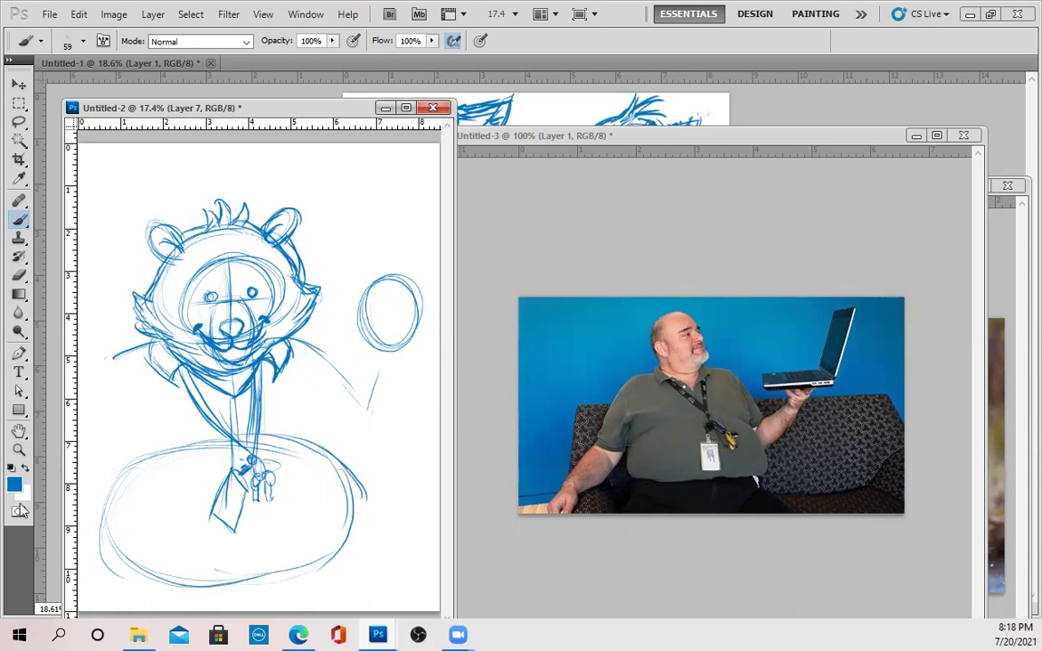
Step: Sketch the bear's rounded shoulders, sleeves and chest sides, and strengthen the belly outline
mouse_move(118, 408)
left_mouse_down()
mouse_move(121, 458)
mouse_move(105, 455)
mouse_move(103, 427)
mouse_move(118, 463)
mouse_move(134, 465)
mouse_move(110, 468)
mouse_move(327, 445)
left_mouse_up()
left_click_drag(330, 387, 336, 440)
mouse_move(293, 340)
left_mouse_down()
mouse_move(329, 363)
mouse_move(336, 404)
mouse_move(333, 362)
left_mouse_up()
mouse_move(146, 345)
left_mouse_down()
mouse_move(94, 366)
mouse_move(122, 380)
mouse_move(116, 359)
left_mouse_up()
mouse_move(297, 356)
left_mouse_down()
mouse_move(284, 330)
mouse_move(353, 362)
mouse_move(337, 384)
left_mouse_up()
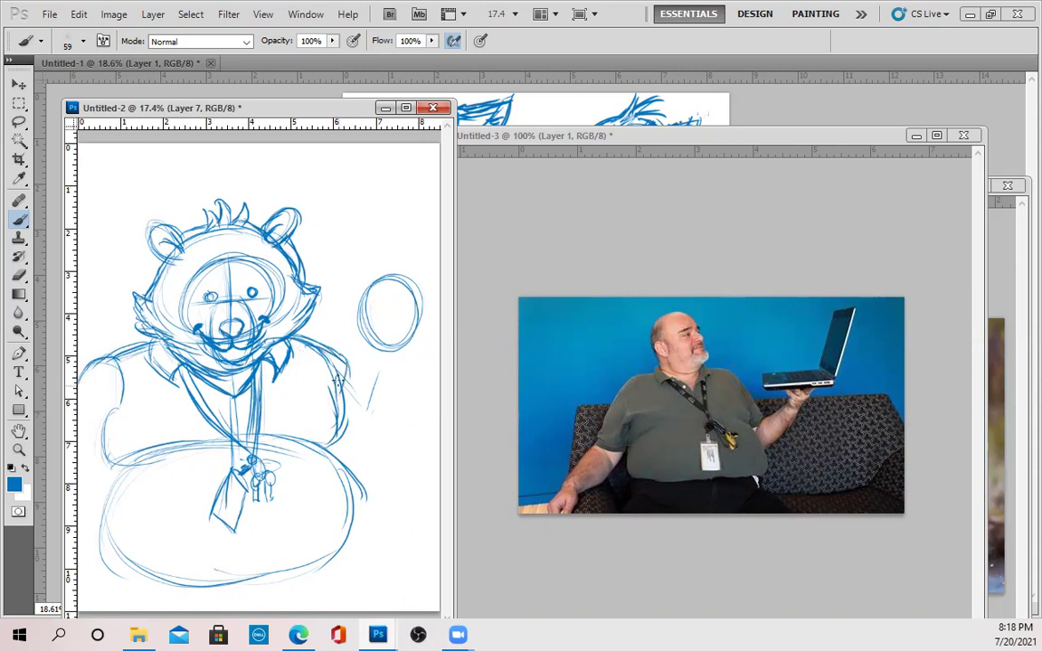
mouse_move(101, 484)
left_mouse_down()
mouse_move(95, 543)
mouse_move(154, 580)
mouse_move(271, 579)
mouse_move(353, 461)
mouse_move(328, 425)
left_mouse_up()
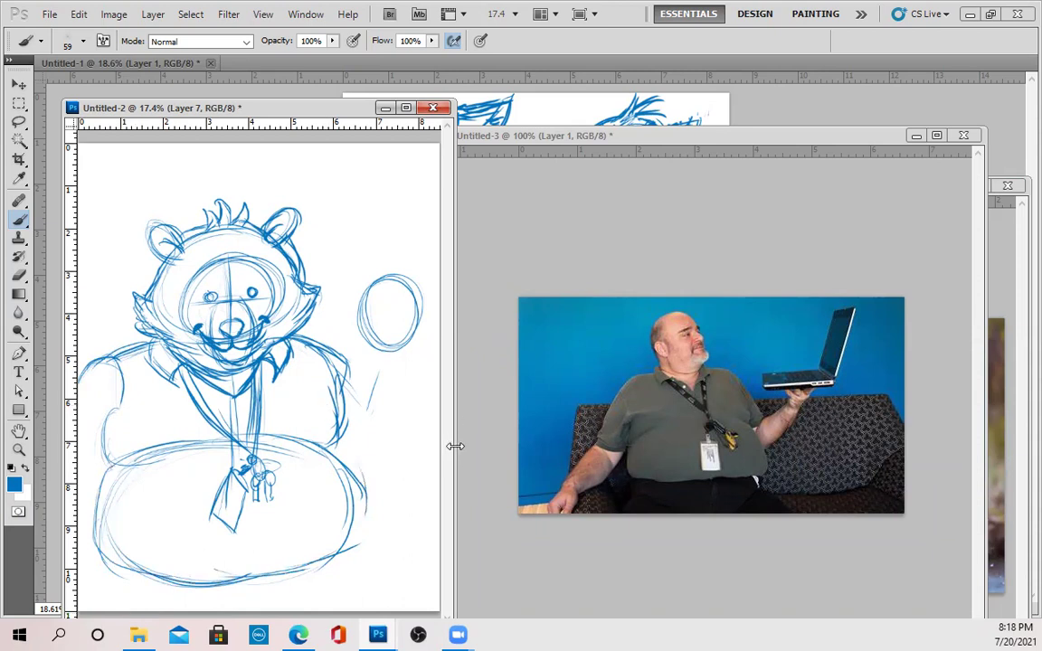
Step: Widen the Untitled-2 window, scale the bear sketch to 75.76%, and reposition it on the canvas
left_click_drag(456, 442, 495, 442)
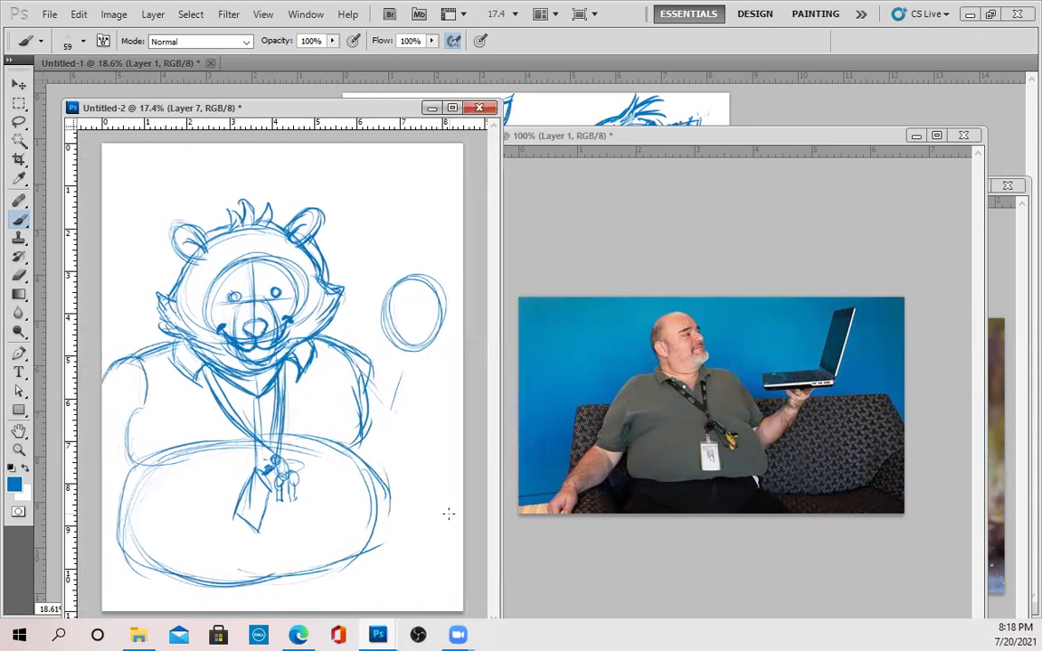
key("ctrl+t")
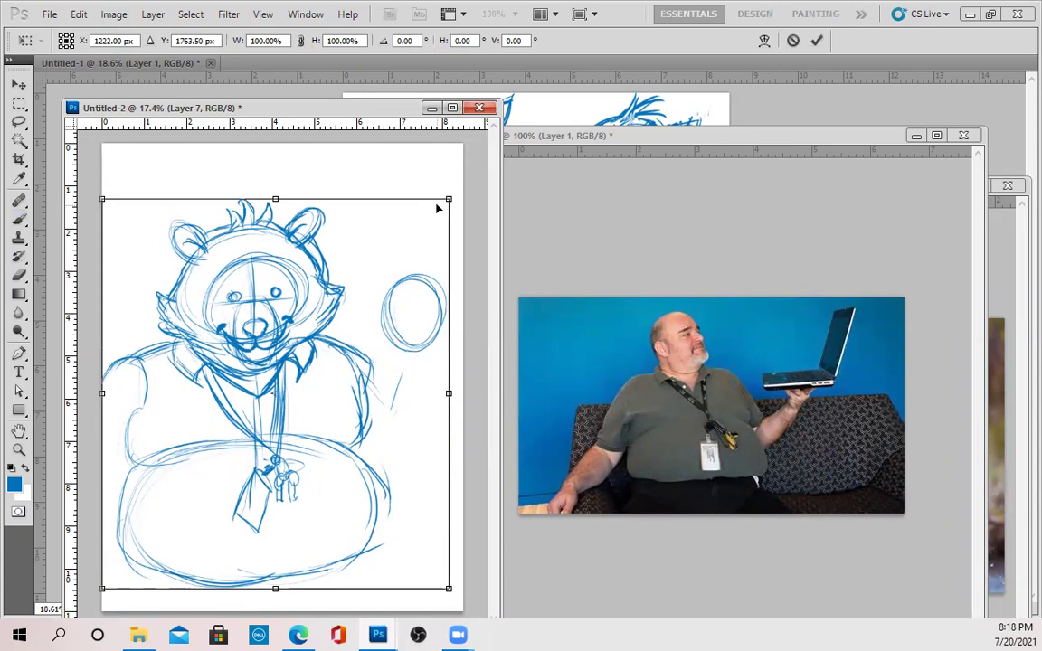
left_click_drag(446, 198, 363, 294)
mouse_move(282, 342)
left_mouse_down()
mouse_move(298, 333)
mouse_move(290, 321)
left_mouse_up()
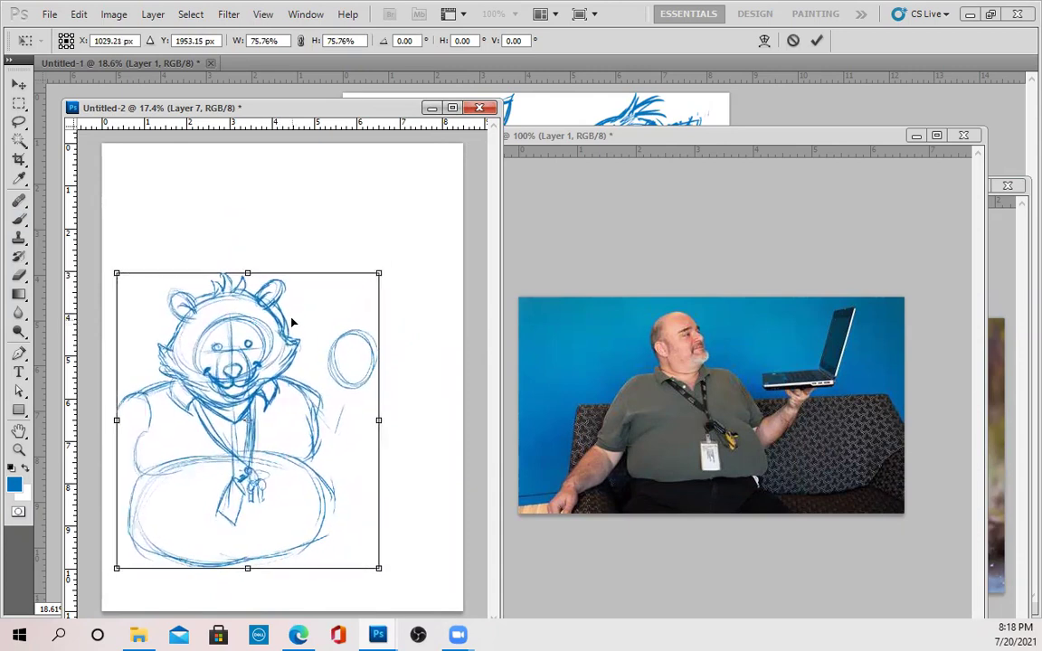
key("Return")
key("b")
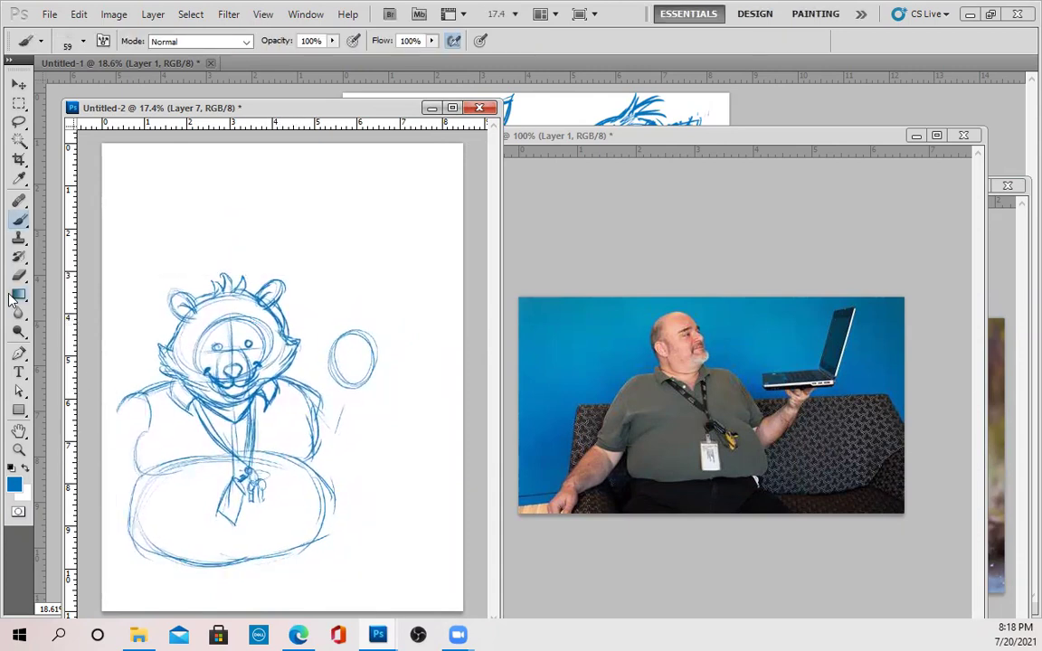
Step: Draw the lowered arm, darken the belly outline, and add shirt folds and the raised arm's sleeve edge
mouse_move(135, 389)
left_mouse_down()
mouse_move(105, 457)
mouse_move(121, 487)
mouse_move(142, 434)
mouse_move(145, 478)
mouse_move(154, 481)
mouse_move(183, 457)
mouse_move(175, 460)
mouse_move(190, 469)
mouse_move(174, 460)
mouse_move(246, 477)
mouse_move(319, 457)
mouse_move(312, 406)
mouse_move(304, 406)
mouse_move(329, 530)
left_mouse_up()
left_click_drag(134, 480, 127, 517)
mouse_move(132, 474)
left_mouse_down()
mouse_move(140, 530)
mouse_move(172, 566)
mouse_move(125, 548)
mouse_move(217, 570)
mouse_move(164, 555)
mouse_move(292, 543)
mouse_move(312, 530)
mouse_move(254, 565)
mouse_move(188, 570)
left_mouse_up()
mouse_move(206, 571)
left_mouse_down()
mouse_move(237, 572)
mouse_move(327, 531)
mouse_move(331, 484)
left_mouse_up()
mouse_move(328, 520)
left_mouse_down()
mouse_move(294, 555)
mouse_move(154, 559)
left_mouse_up()
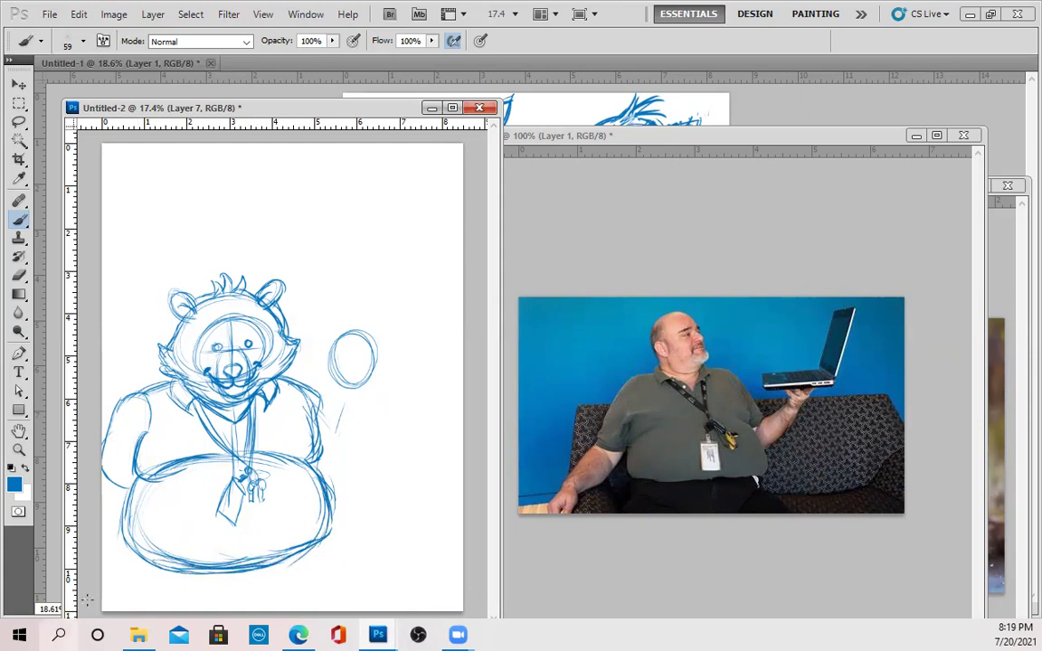
mouse_move(318, 397)
left_mouse_down()
mouse_move(335, 429)
mouse_move(336, 409)
mouse_move(343, 420)
mouse_move(322, 470)
mouse_move(346, 430)
mouse_move(352, 435)
mouse_move(323, 470)
mouse_move(307, 418)
mouse_move(265, 420)
mouse_move(273, 419)
left_mouse_up()
left_click_drag(162, 414, 202, 425)
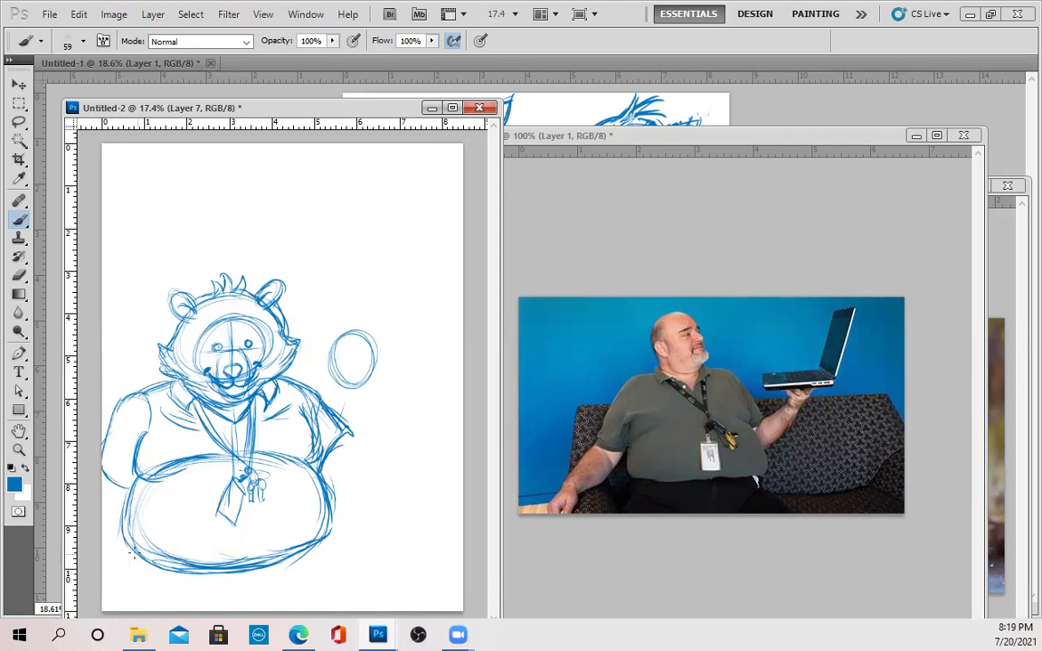
Step: Sketch the seated bear's thighs spreading out from under the belly, with a belt buckle and trouser folds between them
mouse_move(222, 569)
left_mouse_down()
mouse_move(255, 584)
mouse_move(268, 572)
mouse_move(246, 608)
mouse_move(257, 608)
left_mouse_up()
mouse_move(339, 559)
left_mouse_down()
mouse_move(267, 563)
mouse_move(355, 542)
mouse_move(424, 558)
mouse_move(422, 601)
mouse_move(275, 559)
left_mouse_up()
mouse_move(103, 550)
left_mouse_down()
mouse_move(172, 559)
mouse_move(215, 586)
left_mouse_up()
mouse_move(155, 554)
left_mouse_down()
mouse_move(216, 591)
mouse_move(200, 611)
left_mouse_up()
left_click_drag(188, 589, 189, 609)
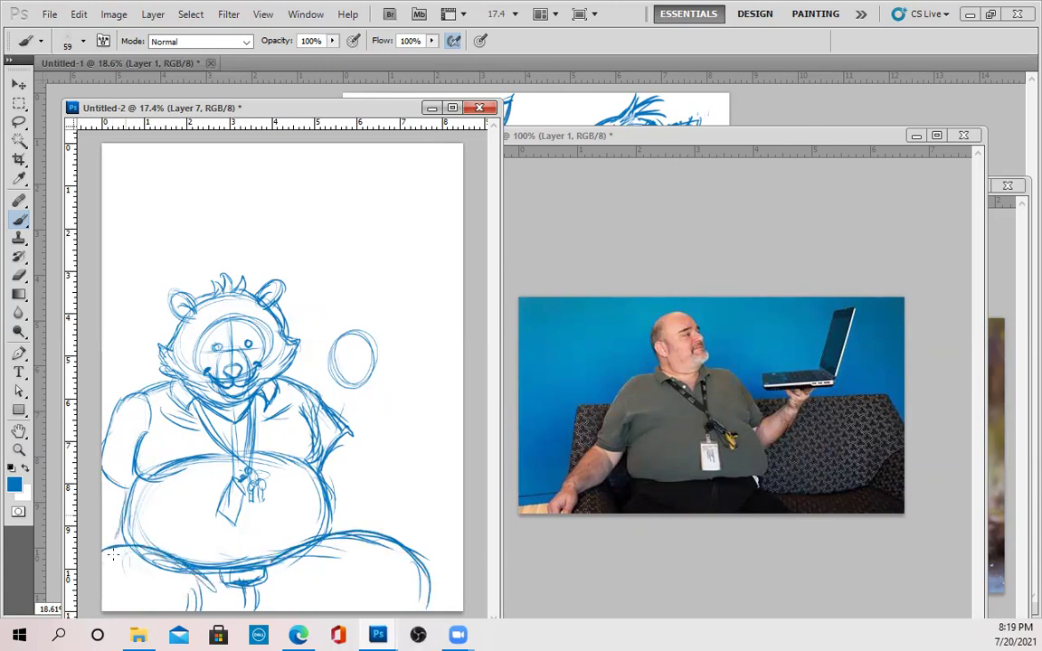
Step: Sketch the seat back behind the bear's head and shoulders and define the cuff of the raised arm's sleeve
mouse_move(115, 372)
left_mouse_down()
mouse_move(101, 318)
mouse_move(123, 316)
mouse_move(127, 344)
mouse_move(133, 287)
mouse_move(178, 318)
mouse_move(125, 353)
left_mouse_up()
left_click_drag(135, 313, 170, 317)
mouse_move(282, 320)
left_mouse_down()
mouse_move(303, 315)
mouse_move(306, 348)
left_mouse_up()
left_click_drag(342, 431, 363, 452)
left_click_drag(311, 384, 327, 406)
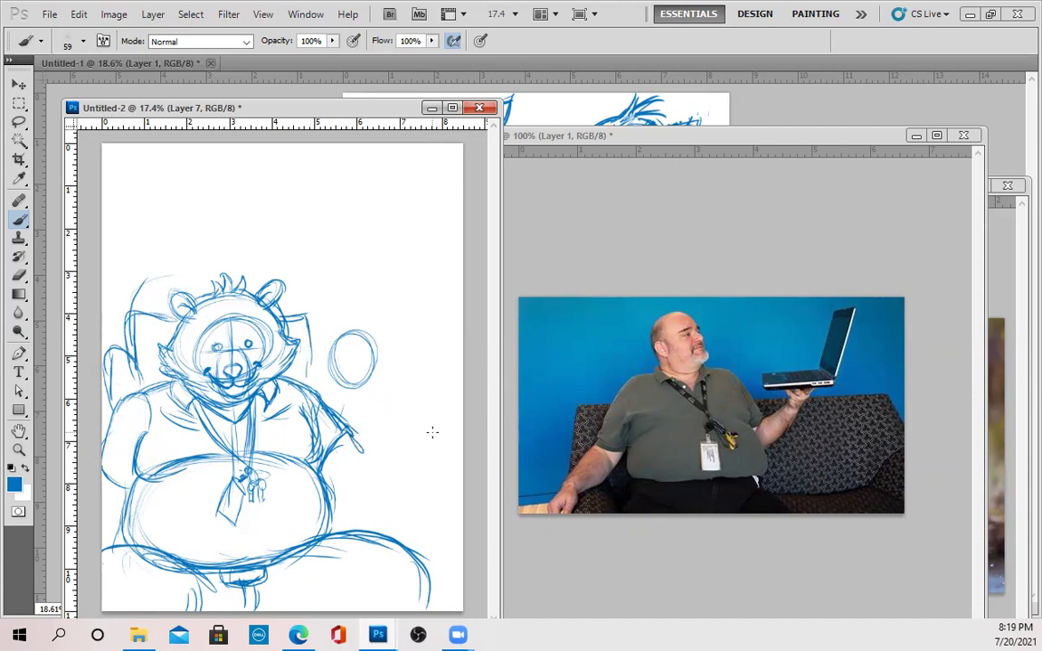
Step: Sketch the bear's raised forearm bending up from the sleeve cuff towards the hand
mouse_move(359, 442)
left_mouse_down()
mouse_move(337, 492)
mouse_move(378, 440)
mouse_move(378, 390)
mouse_move(400, 379)
mouse_move(423, 402)
mouse_move(402, 457)
left_mouse_up()
left_click_drag(418, 418, 413, 479)
left_click_drag(412, 424, 404, 497)
left_click_drag(409, 452, 401, 503)
mouse_move(336, 507)
left_mouse_down()
mouse_move(375, 521)
mouse_move(399, 495)
left_mouse_up()
left_click_drag(380, 513, 410, 478)
left_click_drag(417, 414, 405, 492)
mouse_move(349, 452)
left_mouse_down()
mouse_move(367, 395)
mouse_move(399, 375)
mouse_move(442, 376)
mouse_move(420, 403)
left_mouse_up()
Step: Sketch the flat keyboard base of a laptop balanced on the bear's raised hand
mouse_move(441, 379)
left_mouse_down()
mouse_move(421, 395)
mouse_move(450, 369)
mouse_move(455, 347)
left_mouse_up()
mouse_move(455, 348)
left_mouse_down()
mouse_move(438, 384)
mouse_move(435, 352)
mouse_move(426, 368)
left_mouse_up()
left_click_drag(361, 380, 443, 361)
mouse_move(333, 398)
left_mouse_down()
mouse_move(399, 386)
mouse_move(448, 360)
left_mouse_up()
left_click_drag(335, 357, 434, 355)
mouse_move(354, 348)
left_mouse_down()
mouse_move(417, 353)
mouse_move(308, 378)
mouse_move(372, 404)
mouse_move(432, 372)
left_mouse_up()
Step: Sketch the laptop's upright lid with an inner screen frame, and reinforce the outline of the raised forearm
mouse_move(305, 379)
left_mouse_down()
mouse_move(394, 406)
mouse_move(367, 279)
left_mouse_up()
mouse_move(371, 347)
left_mouse_down()
mouse_move(370, 263)
mouse_move(423, 269)
left_mouse_up()
left_click_drag(452, 268, 447, 360)
mouse_move(456, 267)
left_mouse_down()
mouse_move(448, 361)
mouse_move(453, 271)
mouse_move(398, 363)
mouse_move(364, 378)
left_mouse_up()
mouse_move(369, 354)
left_mouse_down()
mouse_move(409, 368)
mouse_move(335, 378)
mouse_move(381, 391)
left_mouse_up()
left_click_drag(327, 377, 386, 399)
mouse_move(381, 277)
left_mouse_down()
mouse_move(448, 284)
mouse_move(371, 278)
mouse_move(378, 337)
mouse_move(380, 308)
mouse_move(420, 349)
left_mouse_up()
left_click_drag(377, 339, 437, 338)
left_click_drag(435, 286, 438, 335)
mouse_move(417, 281)
left_mouse_down()
mouse_move(443, 288)
mouse_move(446, 365)
left_mouse_up()
mouse_move(414, 405)
left_mouse_down()
mouse_move(447, 378)
mouse_move(415, 403)
mouse_move(379, 513)
left_mouse_up()
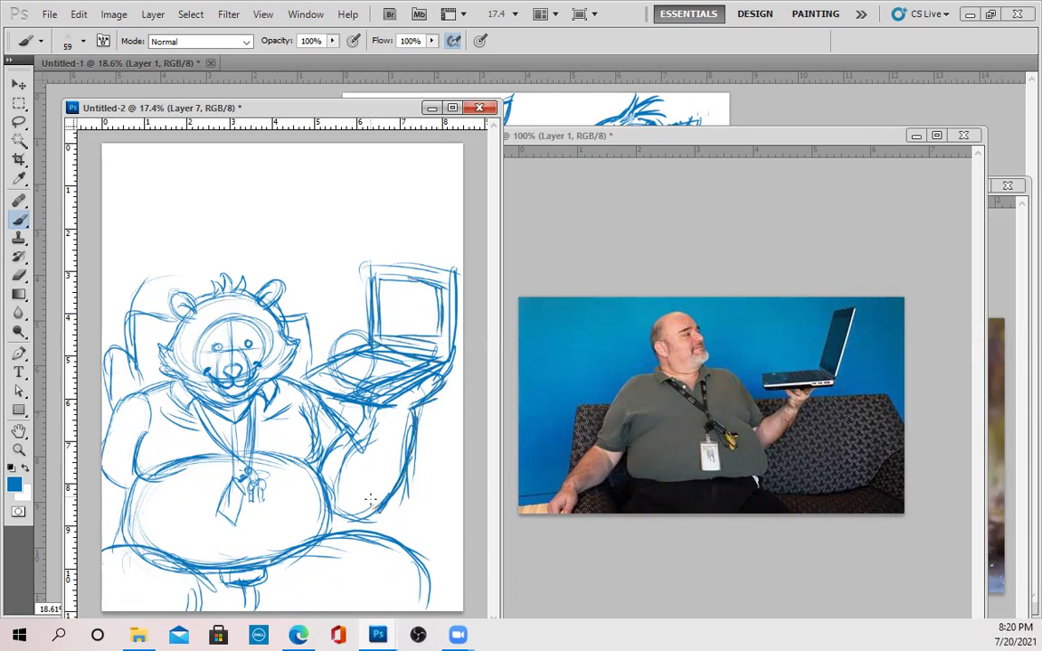
Step: Add trouser folds at the inner thighs and detail the ID badge with a darker outline and portrait
mouse_move(322, 580)
left_mouse_down()
mouse_move(310, 611)
mouse_move(299, 607)
left_mouse_up()
left_click_drag(308, 577, 300, 611)
left_click_drag(199, 574, 209, 611)
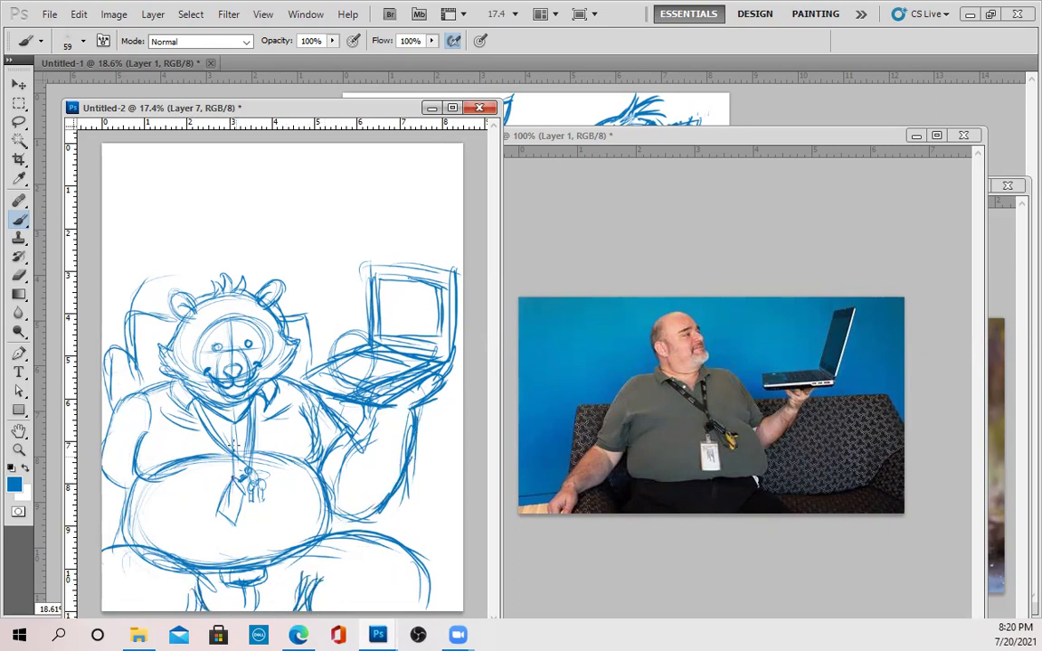
mouse_move(237, 478)
left_mouse_down()
mouse_move(209, 503)
mouse_move(237, 499)
mouse_move(229, 522)
mouse_move(214, 492)
mouse_move(235, 497)
mouse_move(230, 486)
mouse_move(220, 484)
mouse_move(232, 497)
mouse_move(219, 513)
mouse_move(206, 512)
mouse_move(234, 522)
left_mouse_up()
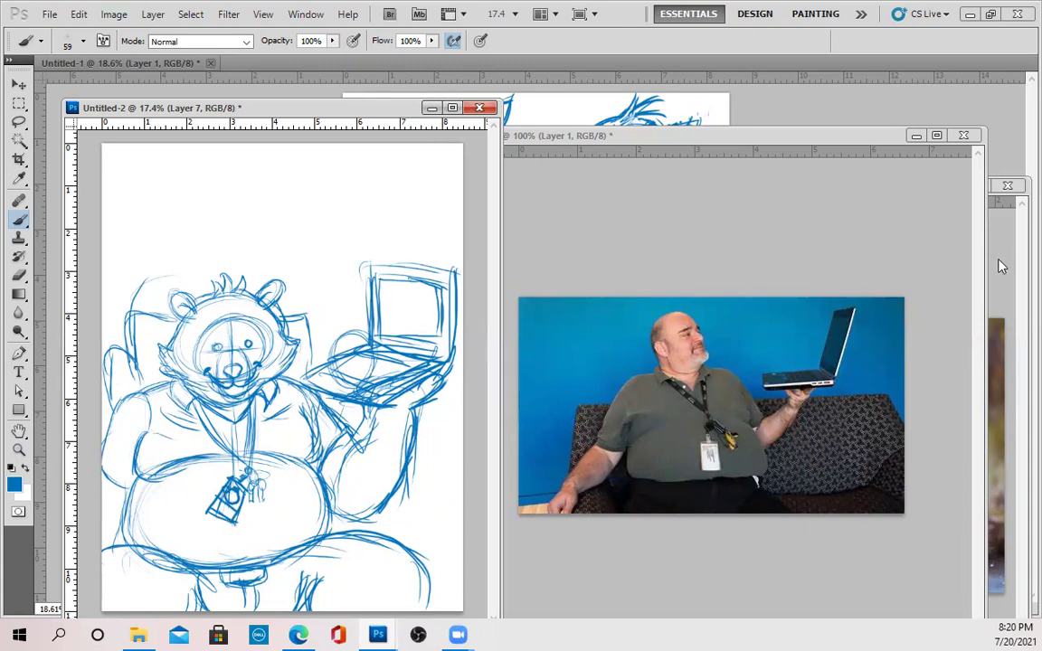
Step: Sketch eyebrows on the bear with the standing bear photo brought to the front, and fade the blue sketch
key("ctrl+Tab")
left_click(190, 310)
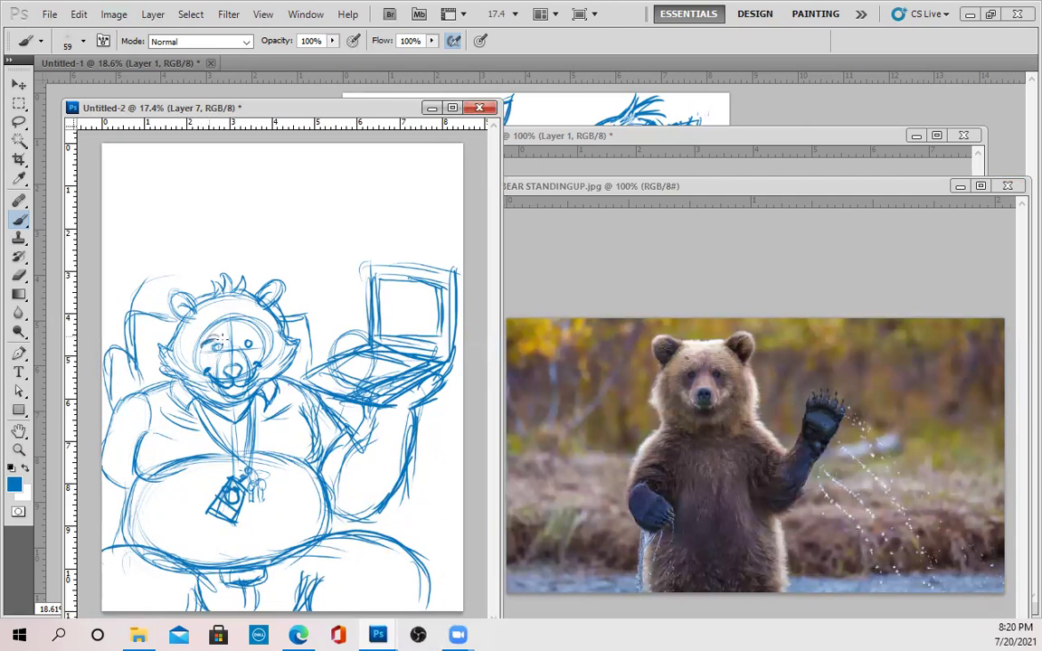
left_click_drag(239, 334, 246, 340)
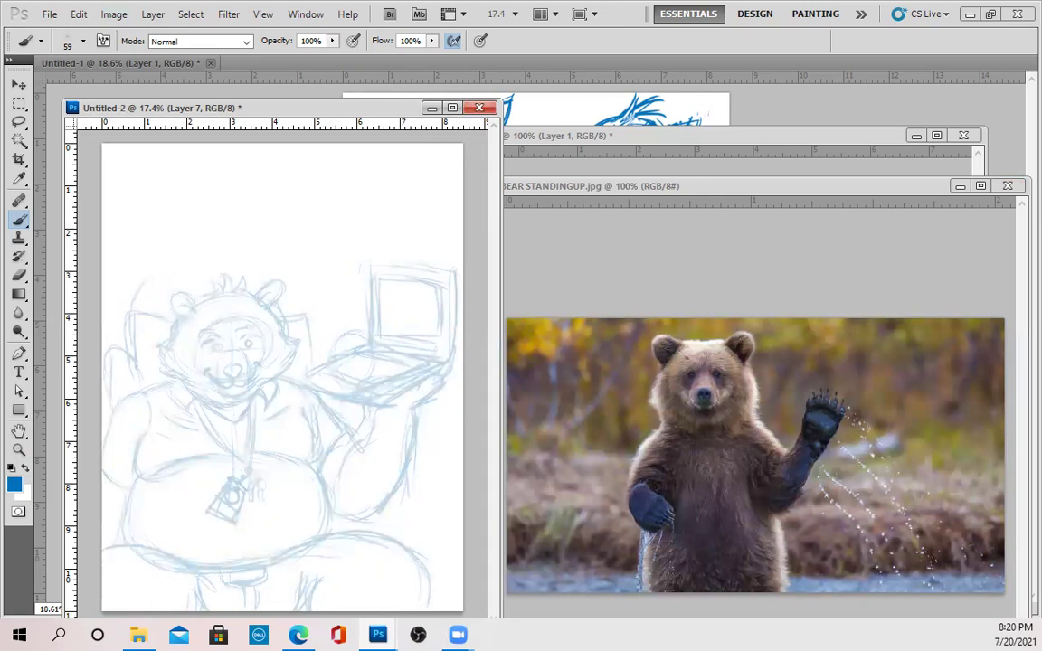
Step: Ink the bear's eyes, under-eye fur lines and eyebrows in black on a new layer
key("d")
scroll(262, 392, "up", 6)
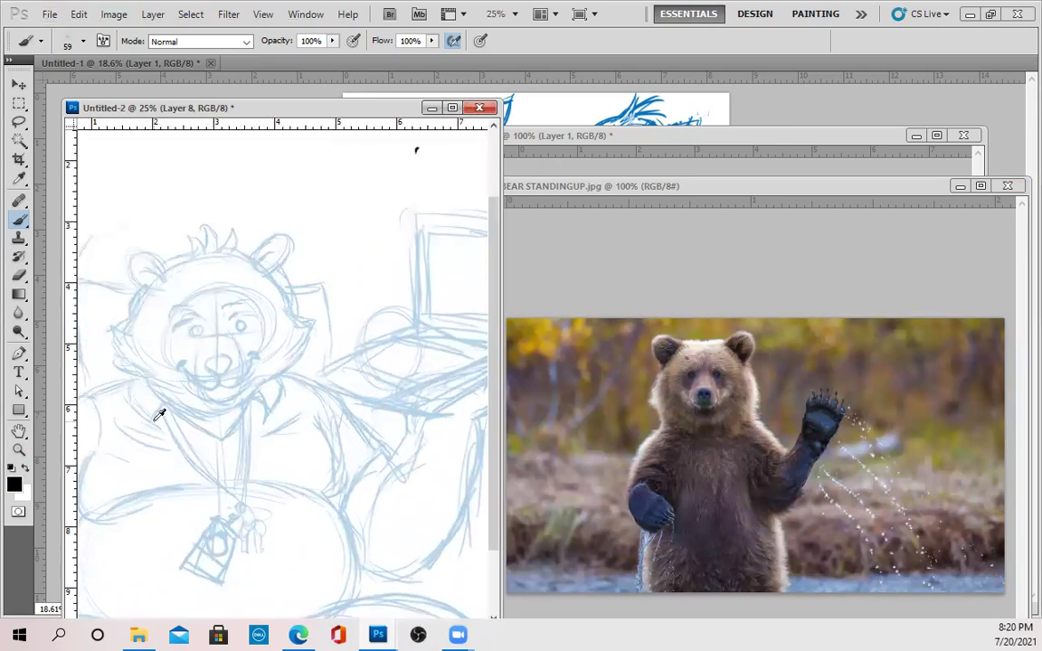
scroll(156, 284, "up", 1)
mouse_move(173, 309)
left_mouse_down()
mouse_move(196, 295)
mouse_move(188, 304)
mouse_move(205, 306)
mouse_move(191, 318)
mouse_move(201, 307)
mouse_move(188, 309)
mouse_move(201, 325)
mouse_move(163, 342)
left_mouse_up()
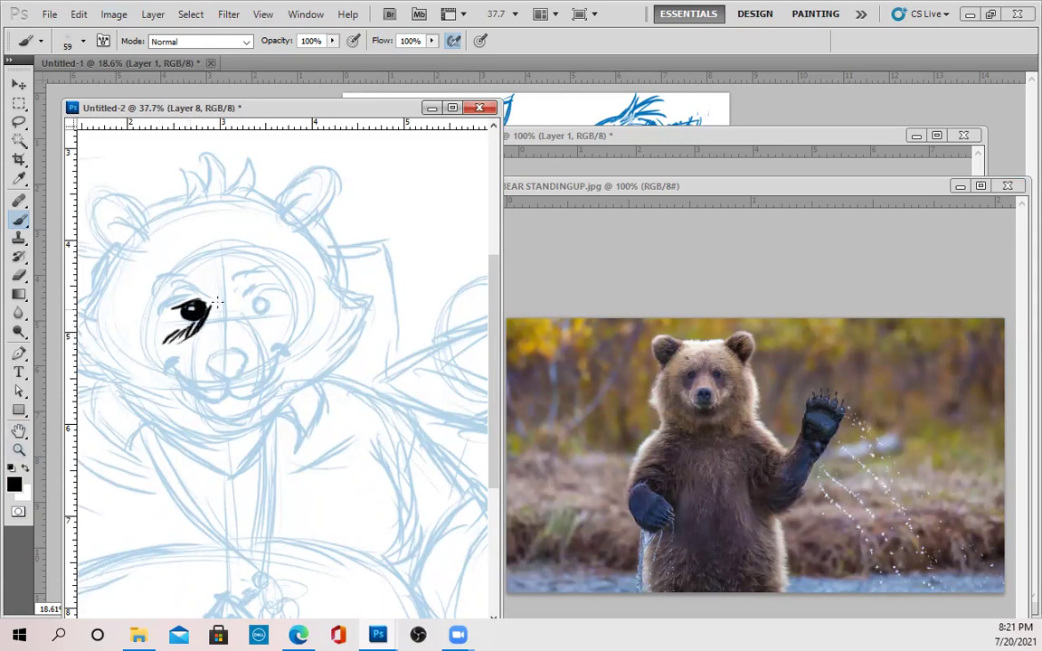
mouse_move(239, 311)
left_mouse_down()
mouse_move(211, 315)
mouse_move(280, 325)
left_mouse_up()
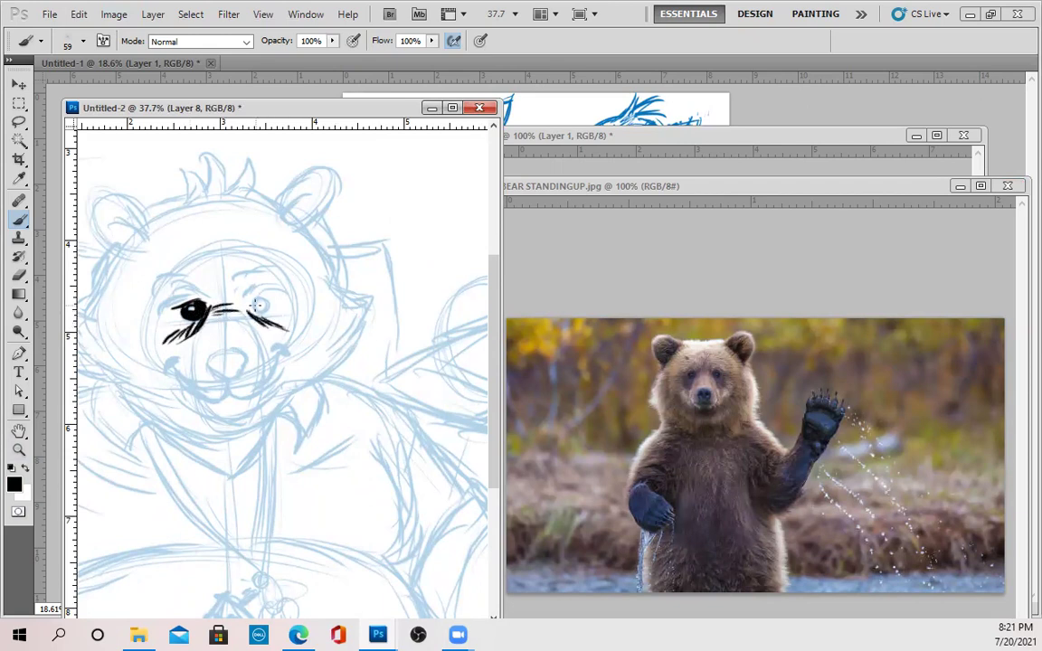
mouse_move(269, 295)
left_mouse_down()
mouse_move(268, 312)
mouse_move(252, 289)
mouse_move(285, 285)
mouse_move(249, 271)
mouse_move(272, 266)
mouse_move(305, 285)
left_mouse_up()
mouse_move(211, 295)
left_mouse_down()
mouse_move(207, 281)
mouse_move(163, 277)
mouse_move(147, 298)
mouse_move(159, 305)
mouse_move(145, 275)
left_mouse_up()
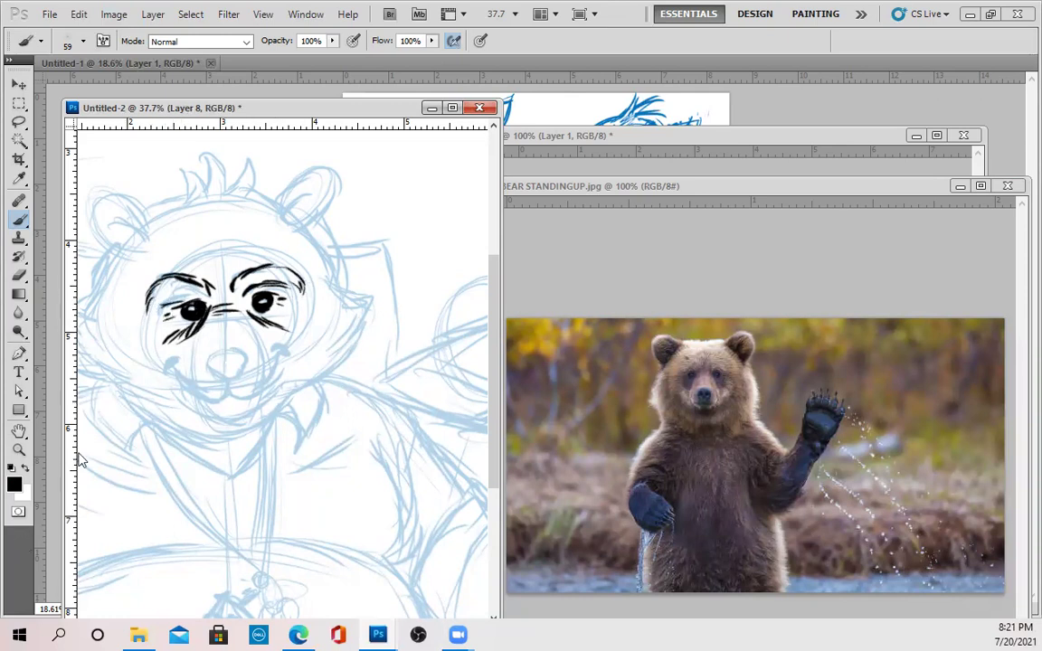
Step: Ink the bear's nose, muzzle bridge with short fur strokes, and the curved smile
mouse_move(207, 350)
left_mouse_down()
mouse_move(242, 312)
mouse_move(254, 365)
left_mouse_up()
mouse_move(202, 319)
left_mouse_down()
mouse_move(204, 361)
mouse_move(240, 359)
mouse_move(215, 375)
mouse_move(245, 364)
mouse_move(225, 377)
left_mouse_up()
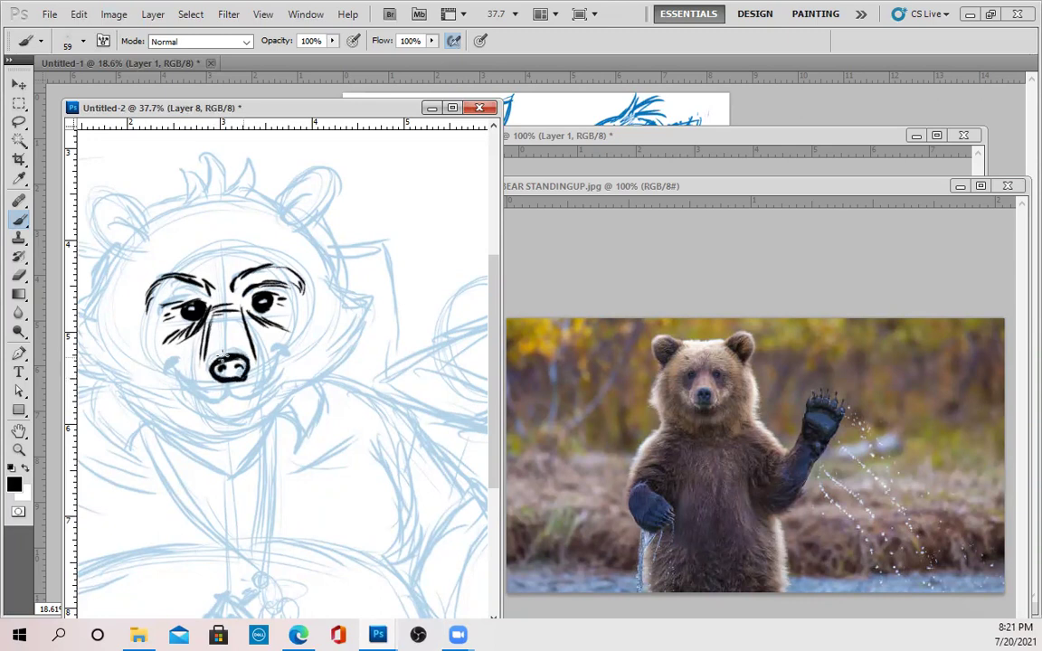
mouse_move(220, 312)
left_mouse_down()
mouse_move(223, 343)
mouse_move(228, 326)
left_mouse_up()
left_click_drag(230, 387, 175, 368)
mouse_move(234, 388)
left_mouse_down()
mouse_move(270, 364)
mouse_move(263, 386)
mouse_move(276, 359)
left_mouse_up()
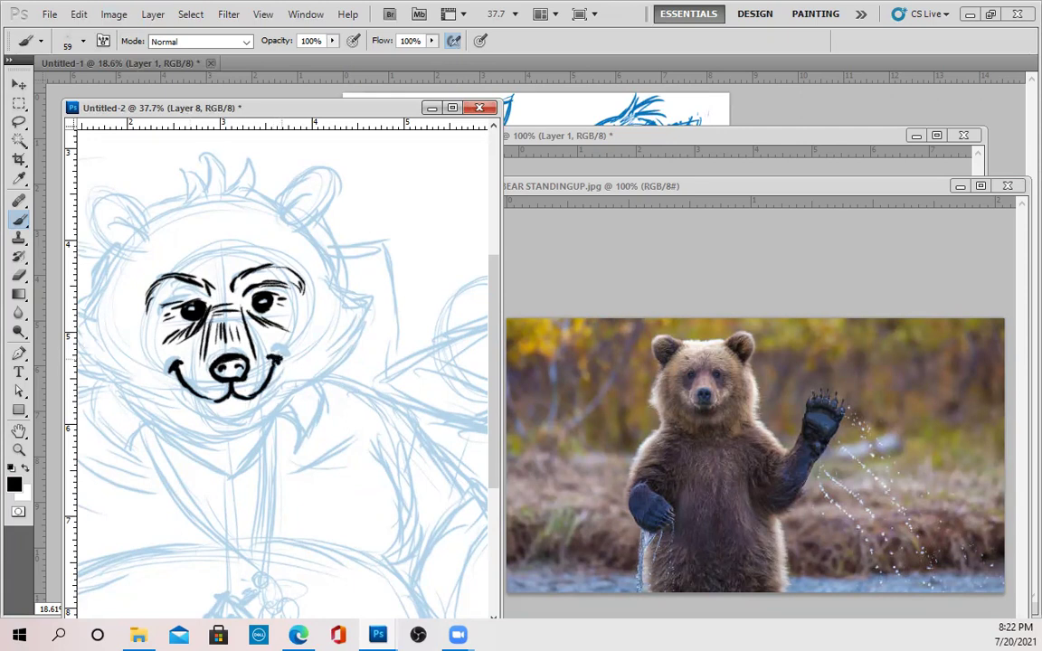
Step: Ink the bear's chin and furry jawline, the jagged cheek fur, and the sides of the head
left_click_drag(289, 388, 332, 382)
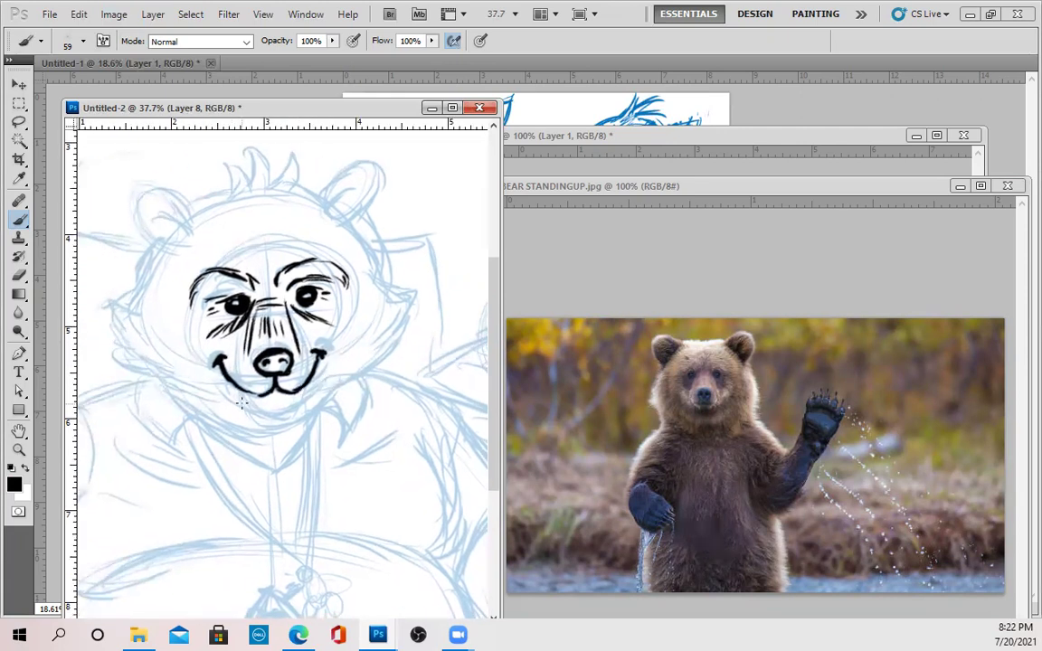
mouse_move(242, 412)
left_mouse_down()
mouse_move(277, 413)
mouse_move(313, 394)
left_mouse_up()
mouse_move(180, 400)
left_mouse_down()
mouse_move(159, 391)
mouse_move(177, 405)
mouse_move(179, 382)
mouse_move(210, 403)
mouse_move(271, 470)
mouse_move(331, 389)
mouse_move(391, 354)
mouse_move(384, 342)
mouse_move(403, 329)
left_mouse_up()
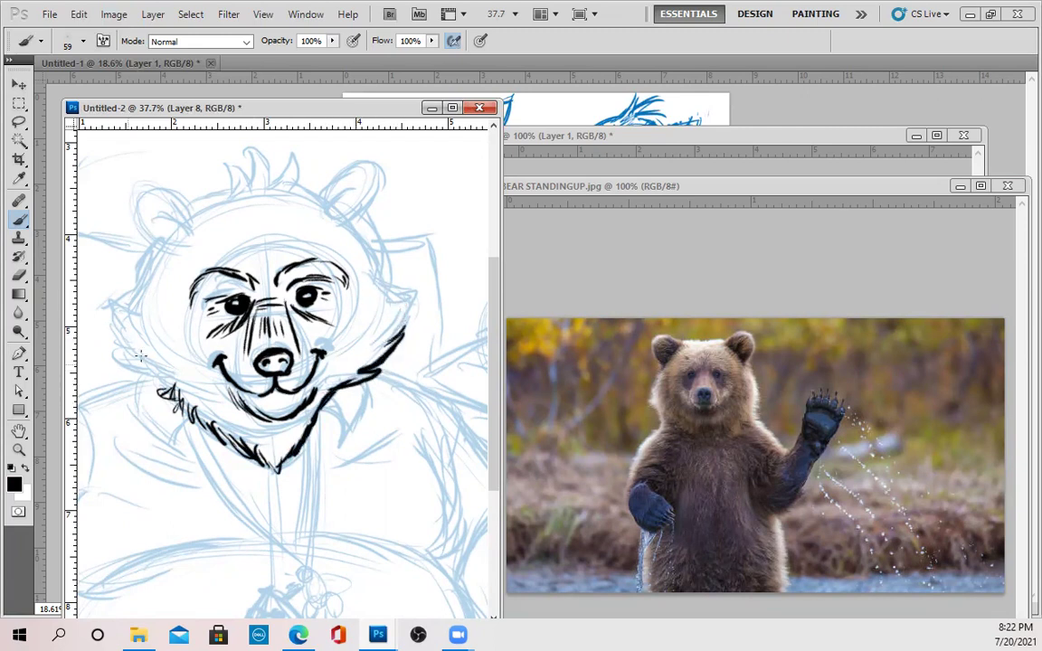
mouse_move(388, 280)
left_mouse_down()
mouse_move(403, 287)
mouse_move(394, 291)
mouse_move(422, 290)
mouse_move(406, 312)
left_mouse_up()
mouse_move(145, 246)
left_mouse_down()
mouse_move(132, 301)
mouse_move(114, 297)
mouse_move(113, 347)
left_mouse_up()
mouse_move(118, 307)
left_mouse_down()
mouse_move(111, 334)
mouse_move(145, 345)
mouse_move(162, 378)
left_mouse_up()
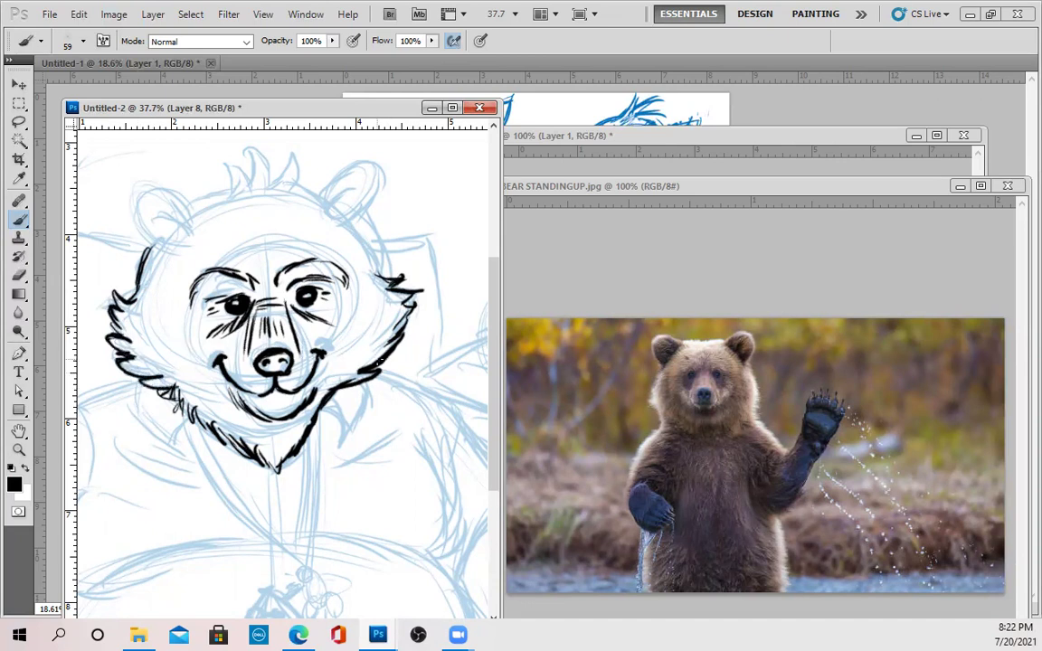
left_click_drag(405, 335, 395, 354)
left_click_drag(376, 277, 352, 220)
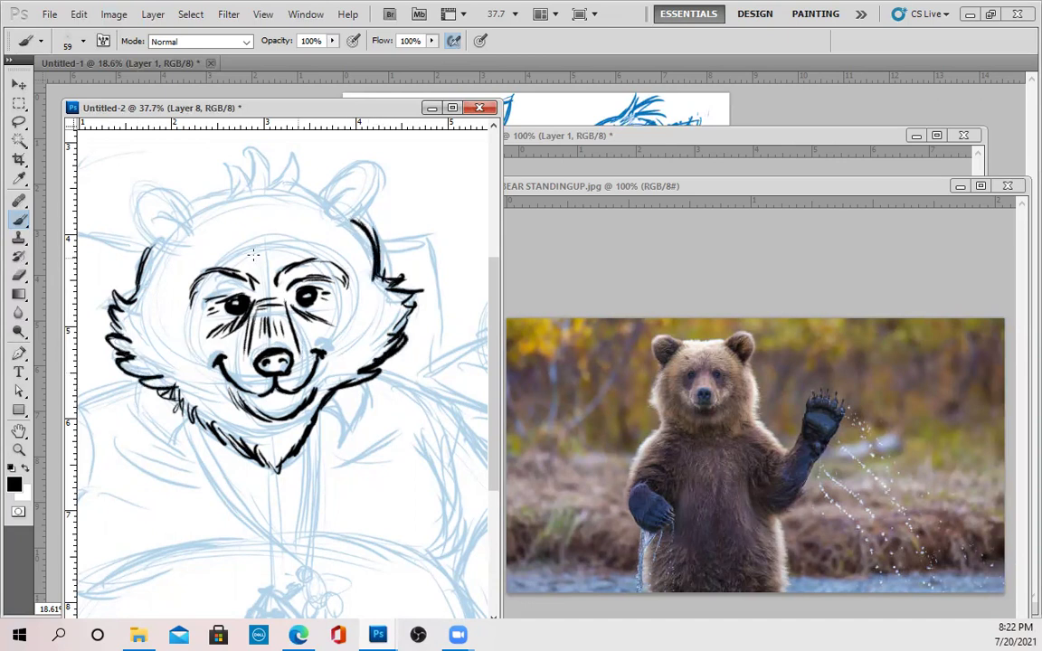
Step: Ink both ears, the spiky hair tuft and the top of the head, with the laptop-man photo brought forward
mouse_move(160, 245)
left_mouse_down()
mouse_move(138, 222)
mouse_move(131, 185)
mouse_move(144, 171)
mouse_move(167, 177)
mouse_move(190, 226)
mouse_move(168, 247)
mouse_move(183, 240)
left_mouse_up()
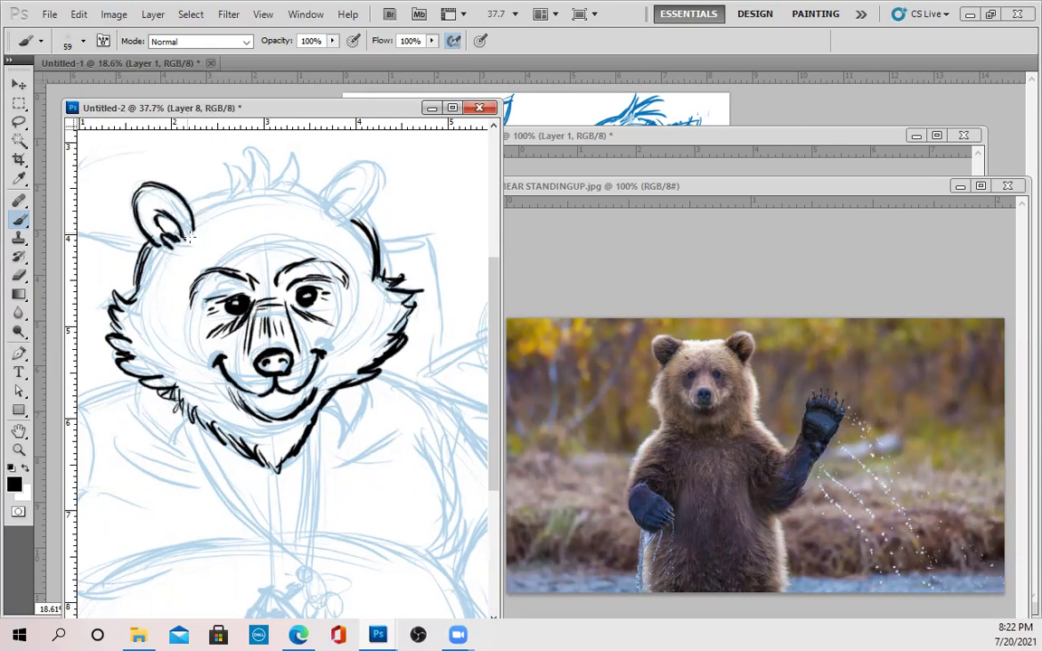
mouse_move(324, 217)
left_mouse_down()
mouse_move(335, 192)
mouse_move(346, 217)
mouse_move(323, 190)
mouse_move(366, 184)
mouse_move(354, 219)
left_mouse_up()
left_click_drag(344, 175, 372, 184)
mouse_move(298, 185)
left_mouse_down()
mouse_move(319, 194)
mouse_move(290, 208)
mouse_move(276, 234)
mouse_move(264, 212)
mouse_move(296, 178)
mouse_move(244, 149)
mouse_move(249, 174)
left_mouse_up()
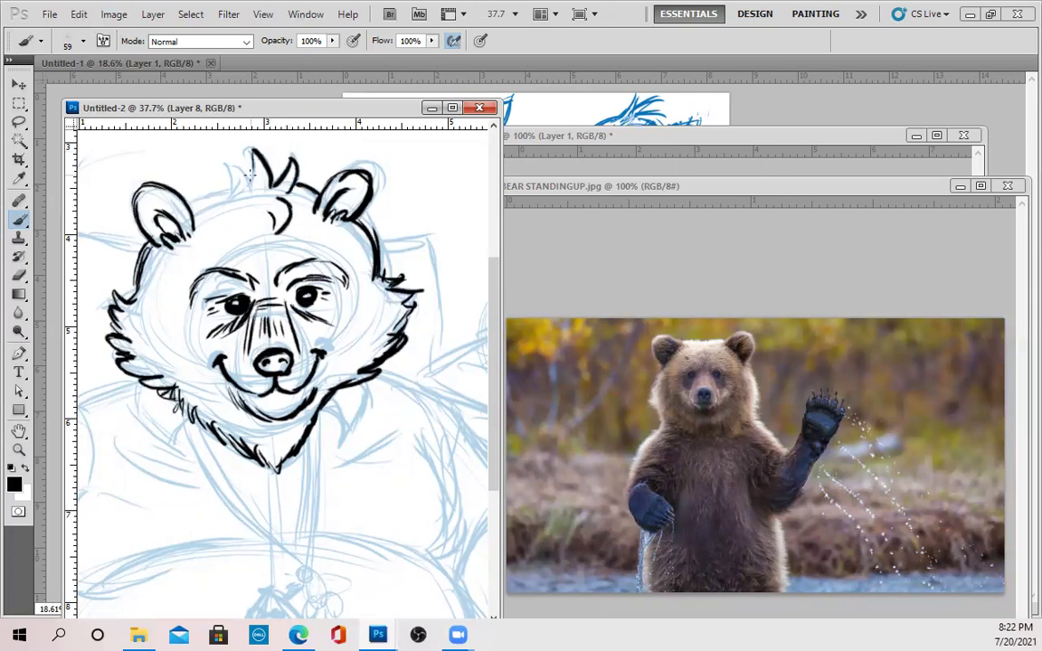
left_click(696, 139)
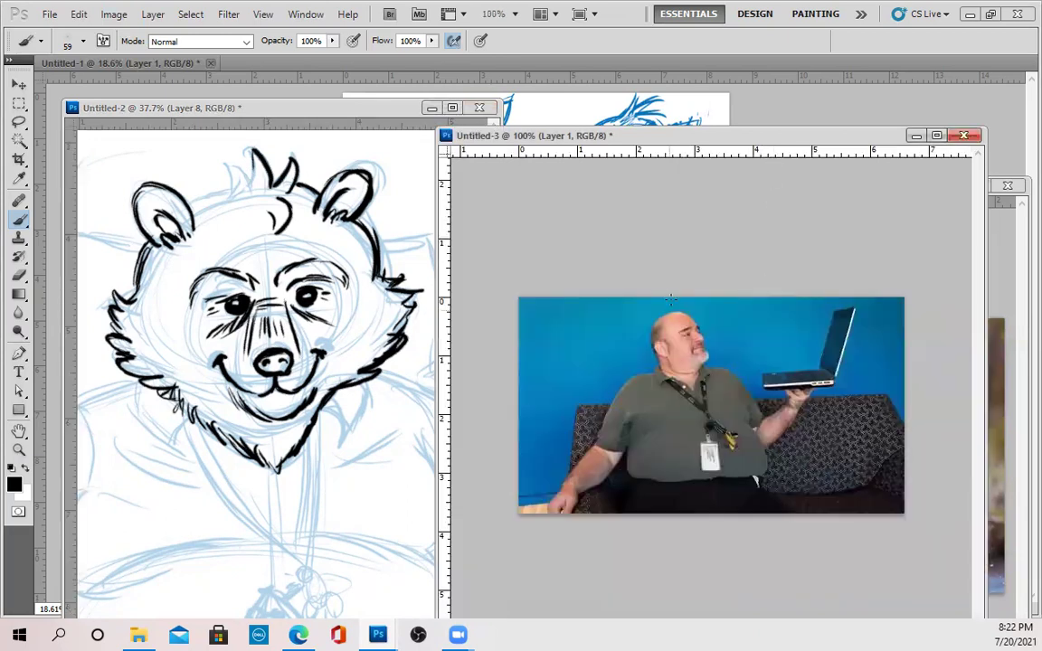
left_click(253, 166)
mouse_move(253, 161)
left_mouse_down()
mouse_move(250, 183)
mouse_move(223, 164)
mouse_move(230, 175)
mouse_move(188, 206)
mouse_move(225, 190)
left_mouse_up()
Step: Extend one eyebrow and ink both sides of the shirt collar below the bear's jaw
scroll(383, 328, "down", 1)
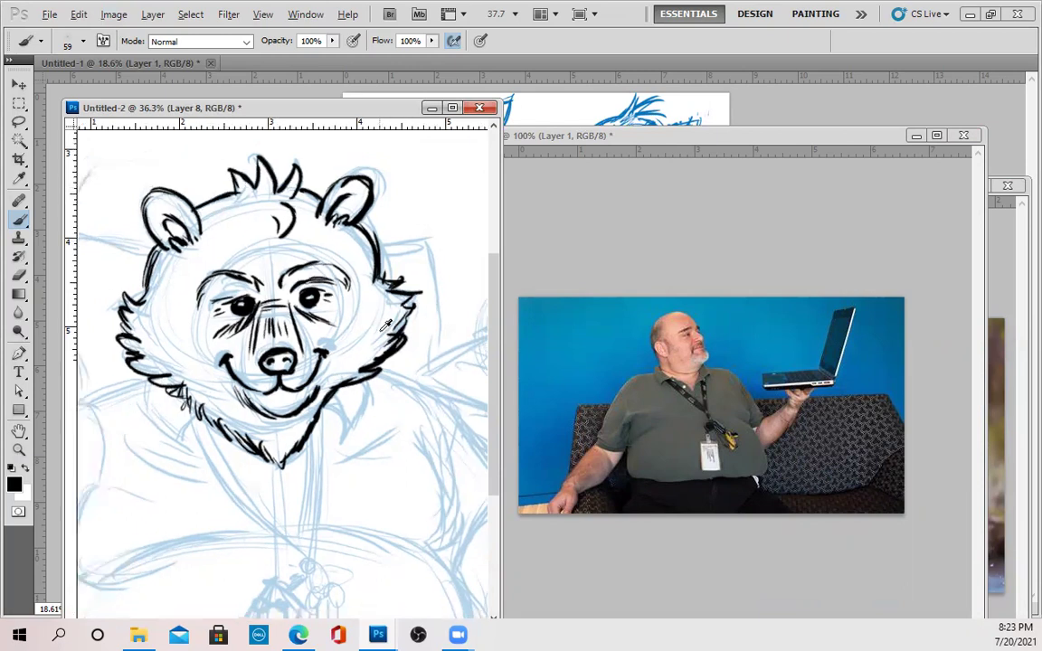
scroll(386, 326, "down", 3)
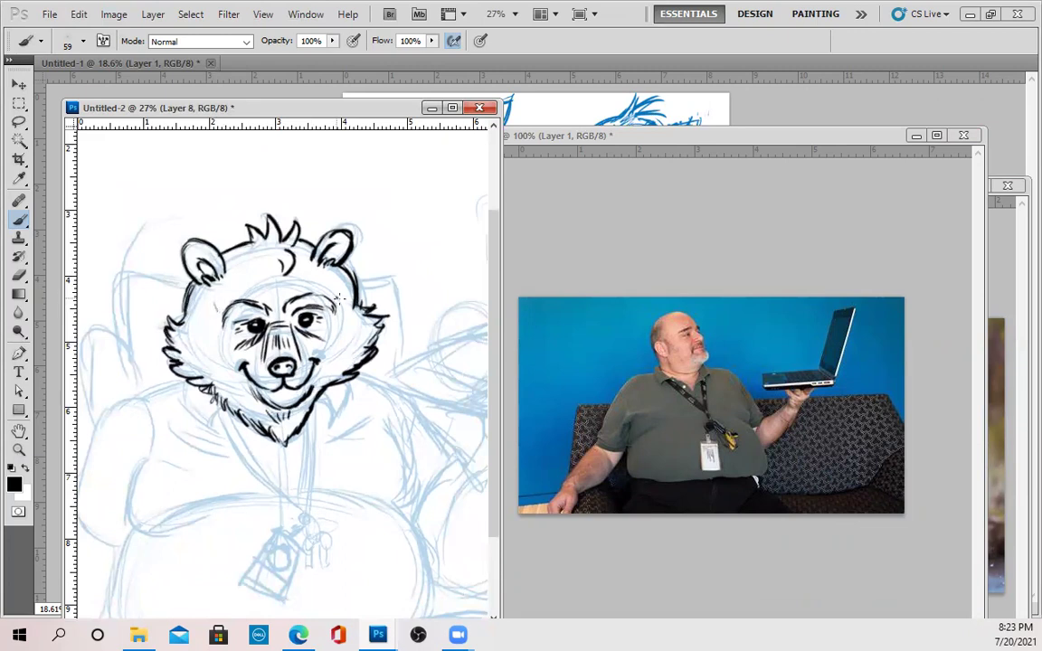
left_click_drag(335, 291, 312, 289)
mouse_move(189, 385)
left_mouse_down()
mouse_move(184, 405)
mouse_move(209, 431)
left_mouse_up()
mouse_move(330, 418)
left_mouse_down()
mouse_move(346, 382)
mouse_move(312, 422)
left_mouse_up()
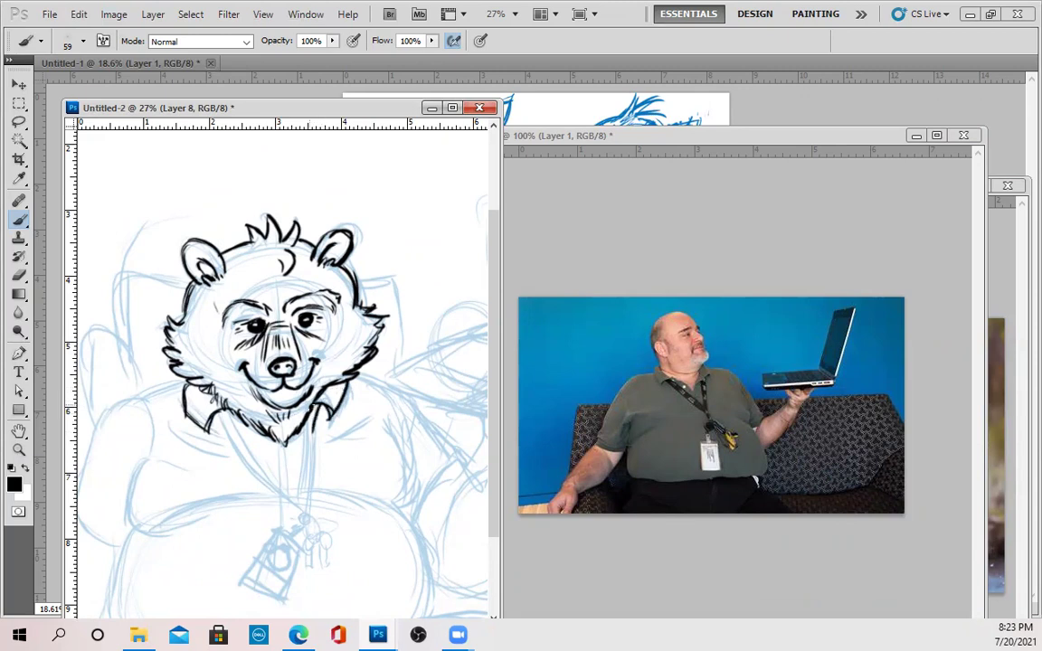
Step: Ink the two lanyard straps running from the collar to a point at the middle of the chest
left_click_drag(224, 412, 255, 445)
mouse_move(217, 408)
left_mouse_down()
mouse_move(276, 492)
mouse_move(265, 482)
left_mouse_up()
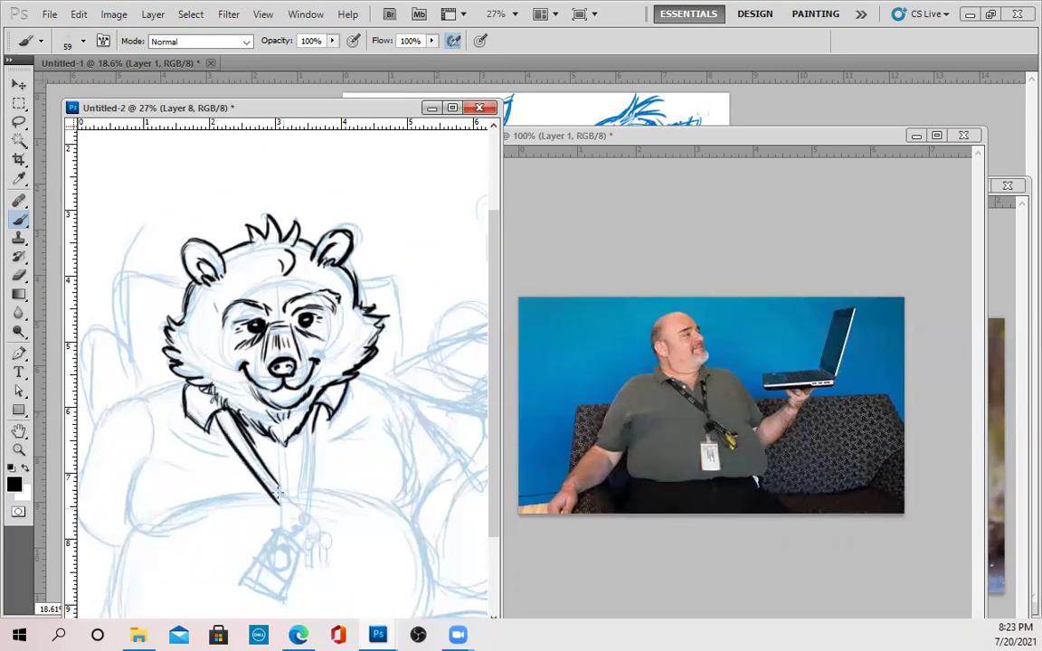
mouse_move(302, 425)
left_mouse_down()
mouse_move(306, 507)
mouse_move(292, 518)
left_mouse_up()
left_click_drag(246, 429, 295, 505)
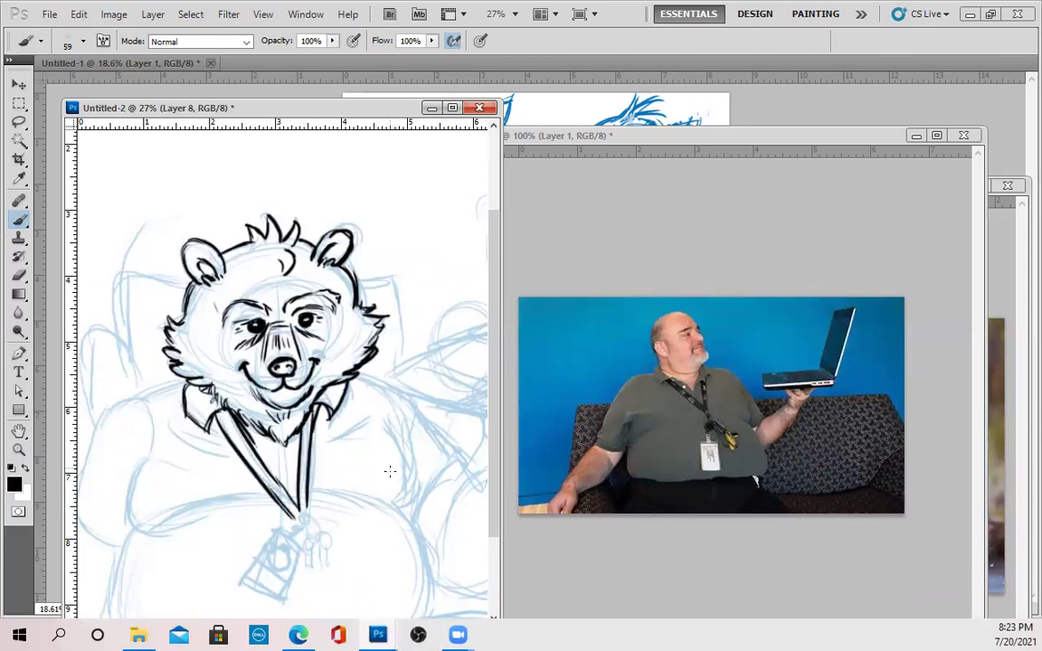
Step: Ink the lanyard clip and the hanging ID badge with its portrait, text marks and thick edge
mouse_move(271, 463)
left_mouse_down()
mouse_move(318, 535)
mouse_move(300, 516)
mouse_move(287, 536)
mouse_move(297, 546)
mouse_move(239, 583)
mouse_move(274, 604)
mouse_move(295, 553)
mouse_move(276, 607)
left_mouse_up()
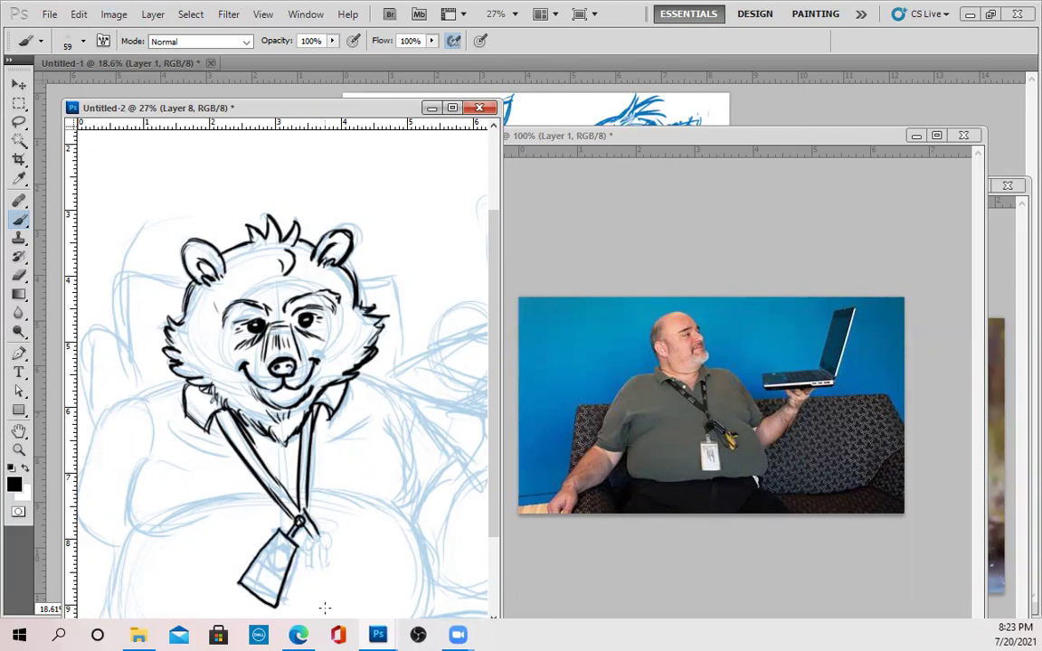
left_click_drag(299, 548, 274, 607)
mouse_move(276, 550)
left_mouse_down()
mouse_move(261, 578)
mouse_move(244, 570)
mouse_move(270, 585)
left_mouse_up()
mouse_move(299, 548)
left_mouse_down()
mouse_move(275, 605)
mouse_move(242, 588)
mouse_move(261, 600)
left_mouse_up()
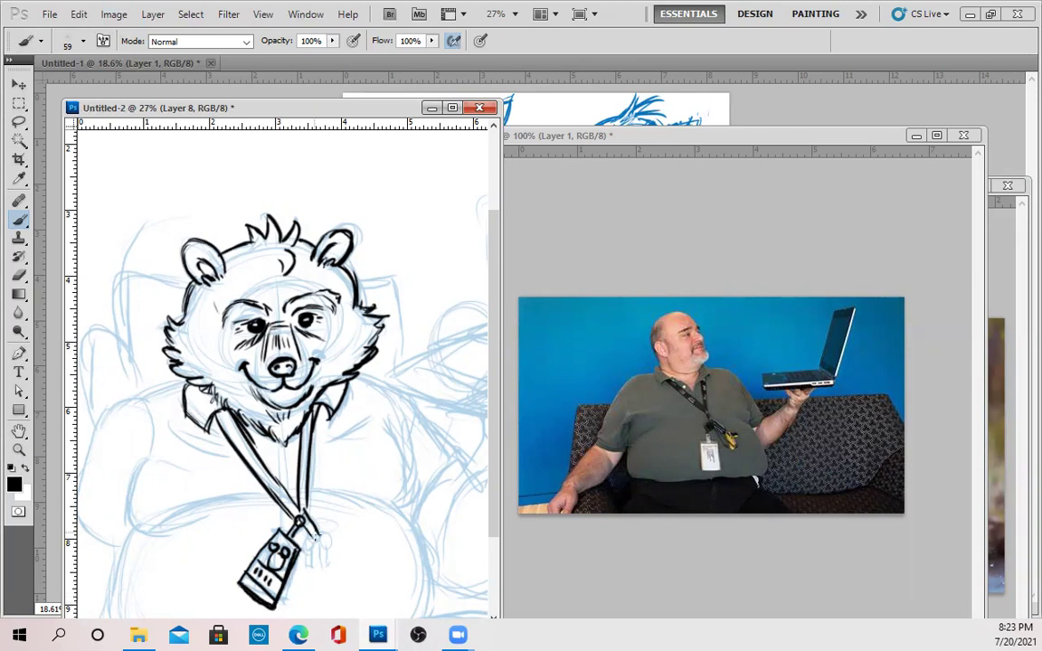
Step: Ink the shirt folds beside the collar and the bunch of keys hanging next to the badge
left_click_drag(319, 439, 374, 412)
left_click_drag(177, 425, 237, 464)
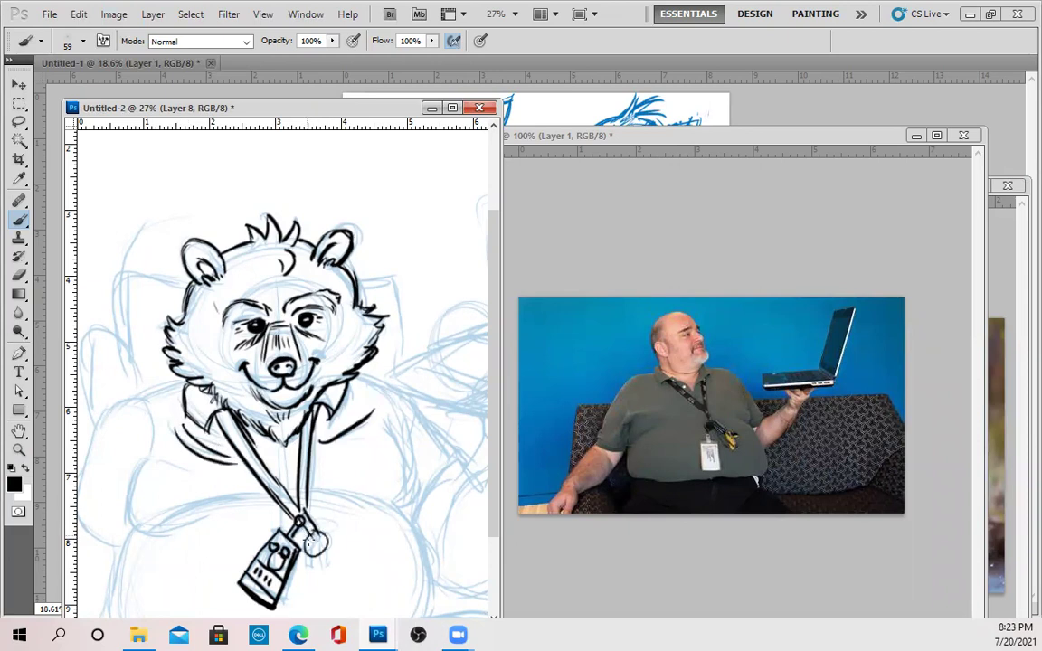
mouse_move(313, 555)
left_mouse_down()
mouse_move(303, 558)
mouse_move(314, 582)
mouse_move(327, 562)
mouse_move(336, 580)
left_mouse_up()
Step: Ink the armpit creases and the rounded contours of the chest resting above the belly
mouse_move(142, 443)
left_mouse_down()
mouse_move(158, 468)
mouse_move(138, 481)
mouse_move(128, 520)
left_mouse_up()
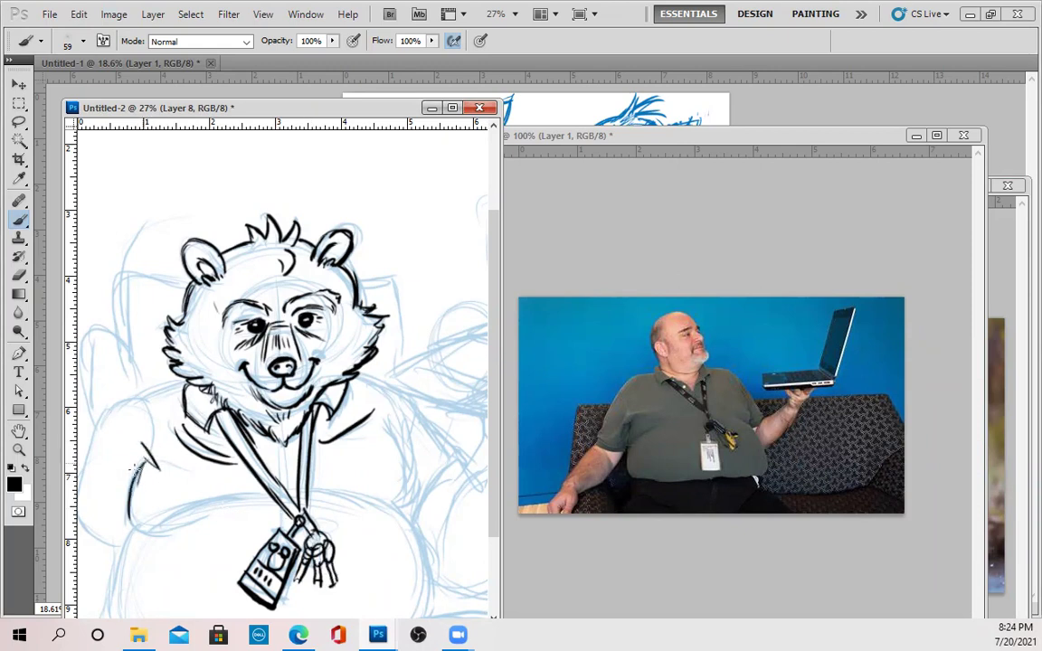
mouse_move(125, 459)
left_mouse_down()
mouse_move(166, 527)
mouse_move(234, 500)
left_mouse_up()
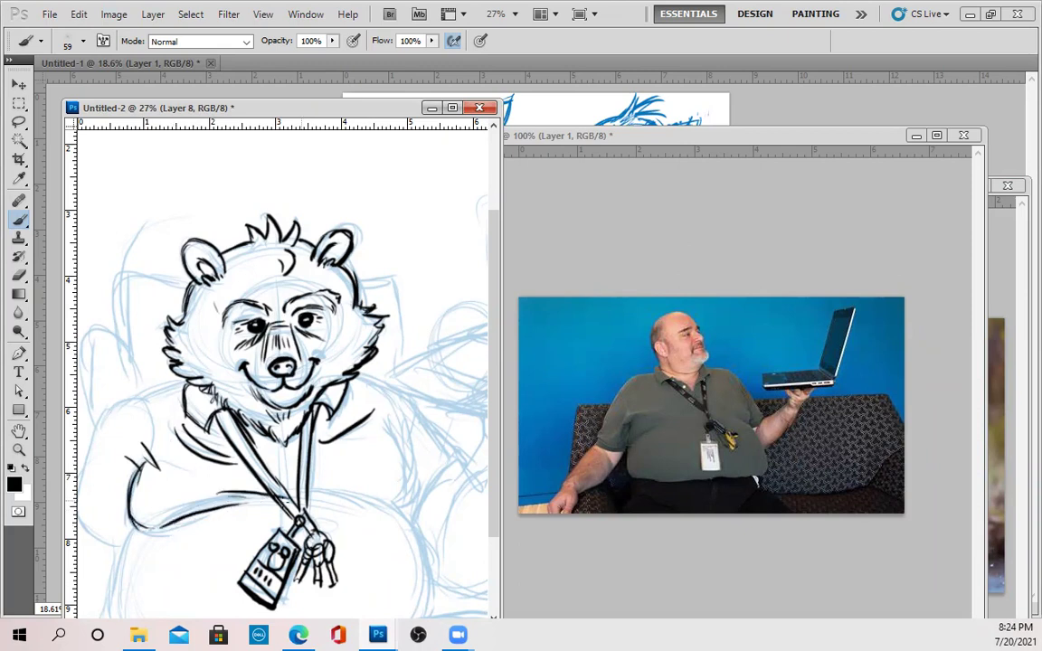
mouse_move(309, 495)
left_mouse_down()
mouse_move(336, 517)
mouse_move(318, 499)
mouse_move(336, 501)
mouse_move(306, 498)
mouse_move(377, 503)
left_mouse_up()
mouse_move(403, 427)
left_mouse_down()
mouse_move(416, 481)
mouse_move(411, 499)
mouse_move(396, 499)
left_mouse_up()
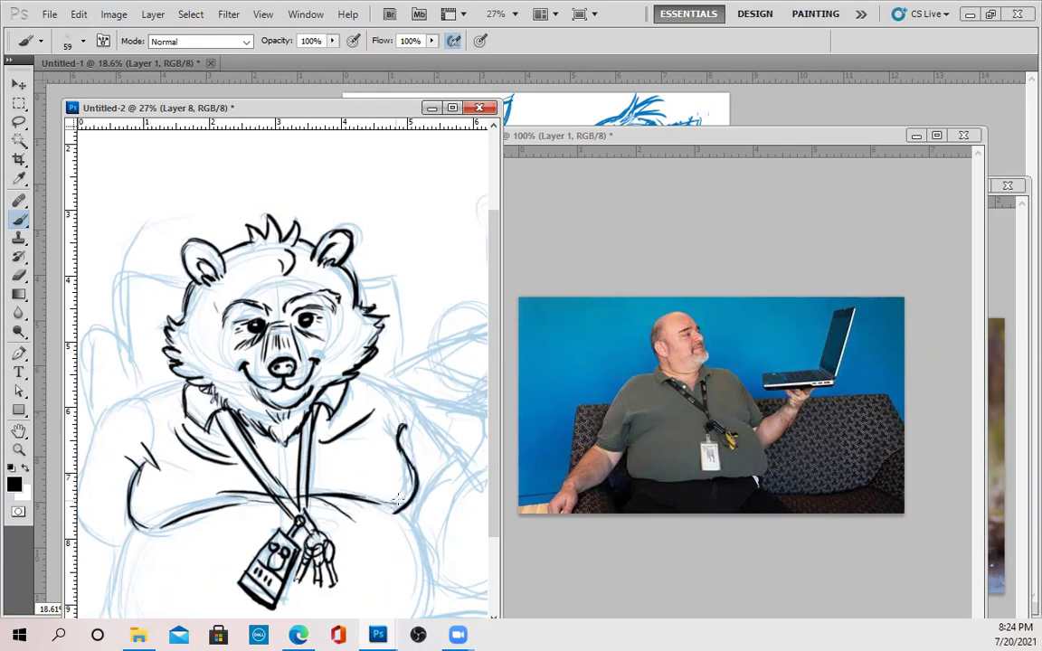
left_click_drag(372, 445, 330, 467)
Step: Ink both shoulder lines and the lowered arm's sleeve, removing the stray vertical guide
left_click_drag(358, 372, 400, 391)
left_click_drag(140, 399, 188, 380)
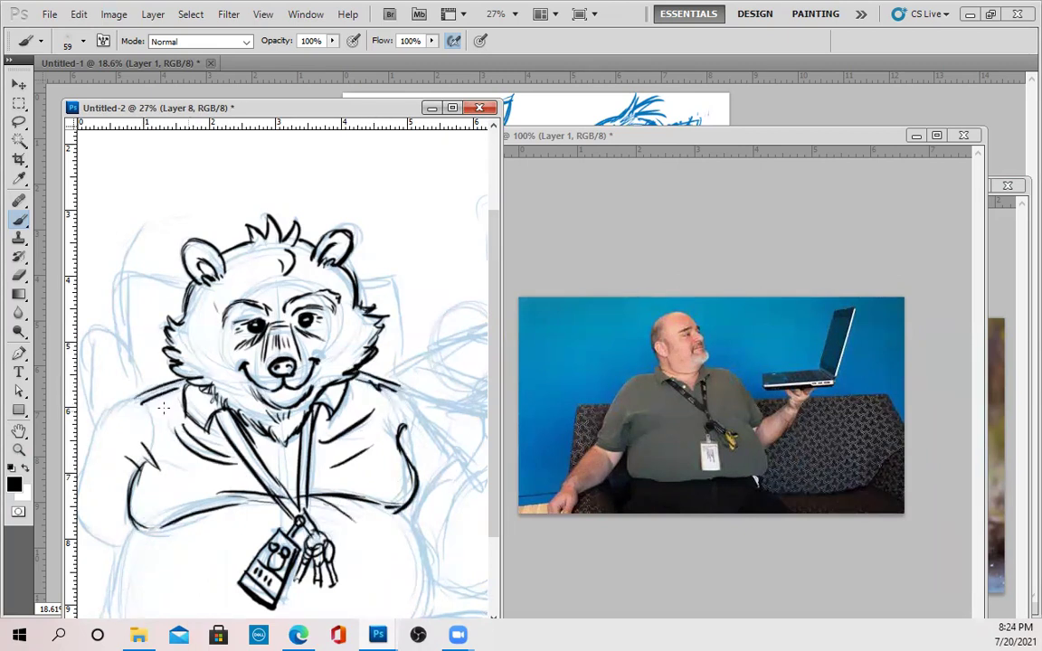
mouse_move(130, 401)
left_mouse_down()
mouse_move(145, 442)
mouse_move(83, 459)
mouse_move(79, 487)
mouse_move(108, 537)
left_mouse_up()
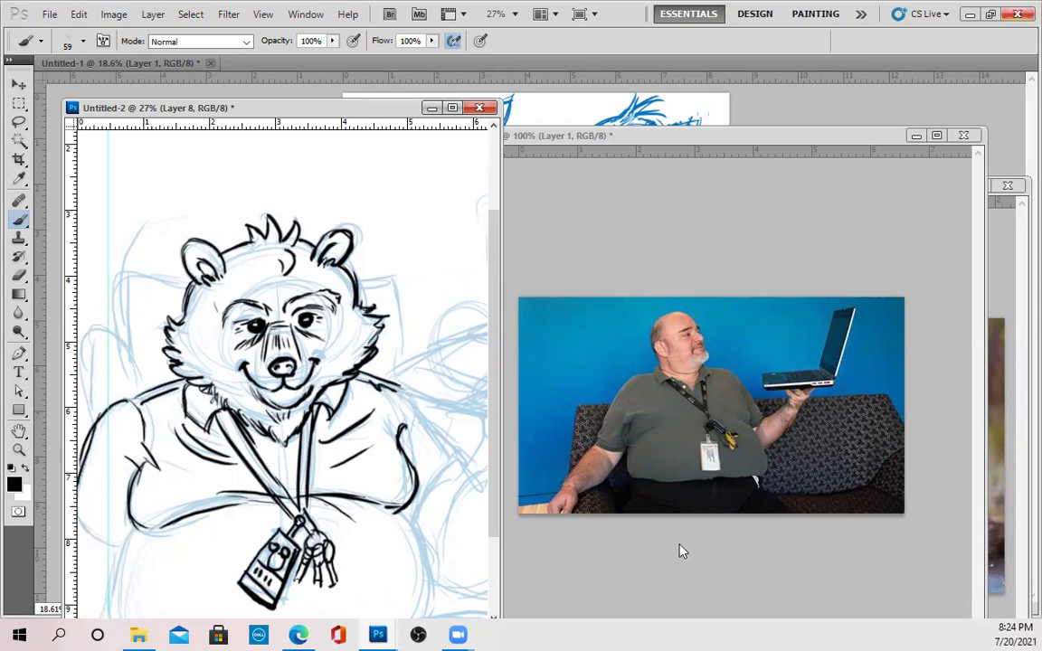
left_click_drag(108, 336, 71, 337)
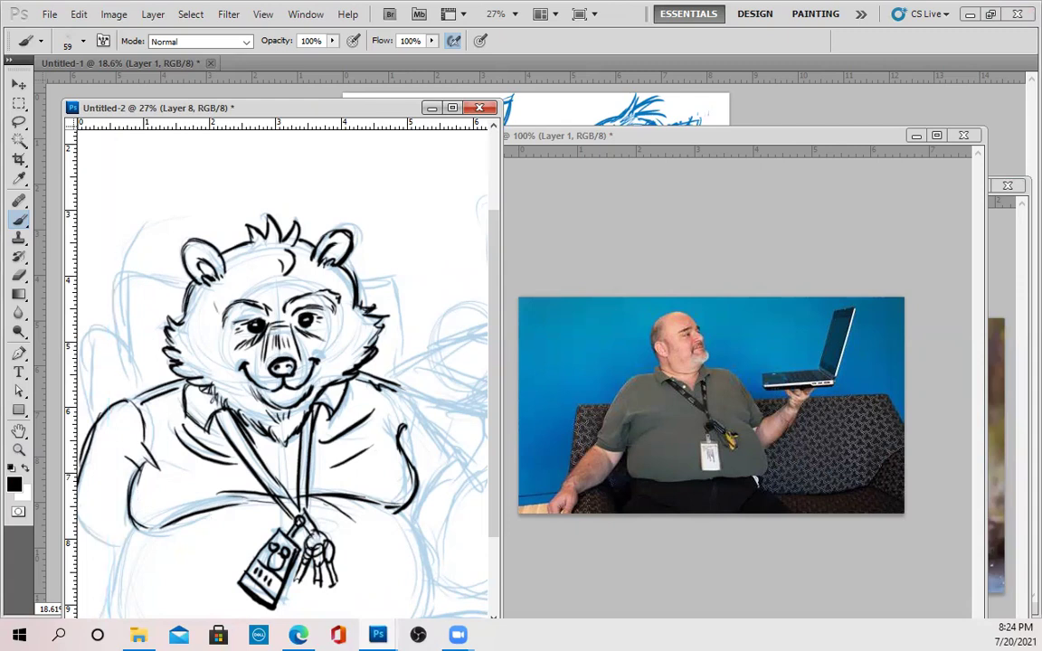
Step: Ink the lowered sleeve's cuff, both sides of the belly, and the raised arm's sleeve with its folds
mouse_move(84, 515)
left_mouse_down()
mouse_move(117, 536)
mouse_move(107, 527)
mouse_move(115, 554)
mouse_move(131, 538)
mouse_move(107, 582)
mouse_move(124, 544)
mouse_move(111, 624)
left_mouse_up()
left_click_drag(418, 531, 438, 615)
left_click_drag(400, 389, 447, 449)
mouse_move(415, 409)
left_mouse_down()
mouse_move(451, 450)
mouse_move(422, 442)
left_mouse_up()
left_click_drag(120, 475, 134, 491)
left_click_drag(451, 463, 426, 482)
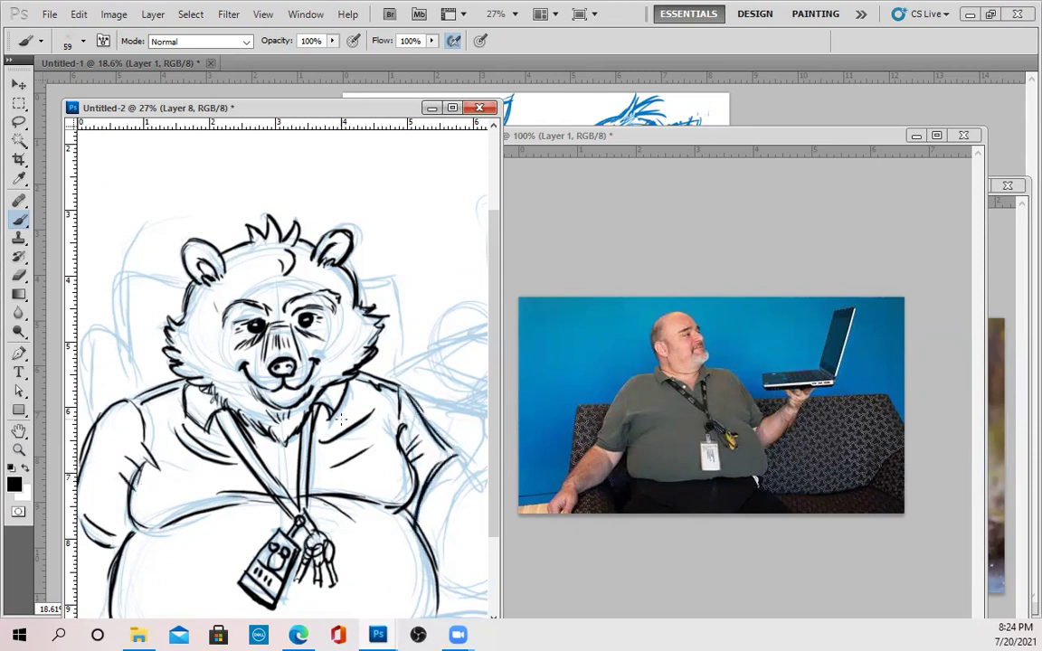
Step: Ink the underside of the belly, the rounded tops of both thighs, and the fur below the lowered arm's cuff
scroll(341, 418, "down", 2)
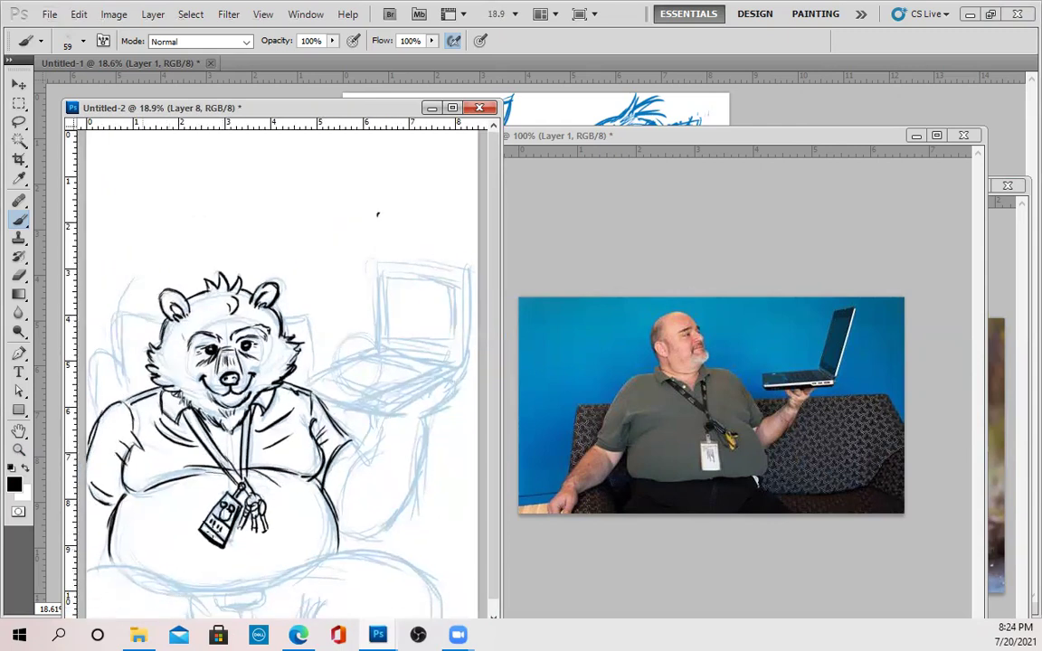
mouse_move(175, 579)
left_mouse_down()
mouse_move(221, 587)
mouse_move(204, 592)
mouse_move(292, 575)
mouse_move(260, 587)
mouse_move(282, 573)
mouse_move(269, 592)
mouse_move(294, 571)
mouse_move(318, 570)
mouse_move(324, 550)
mouse_move(400, 549)
mouse_move(440, 617)
left_mouse_up()
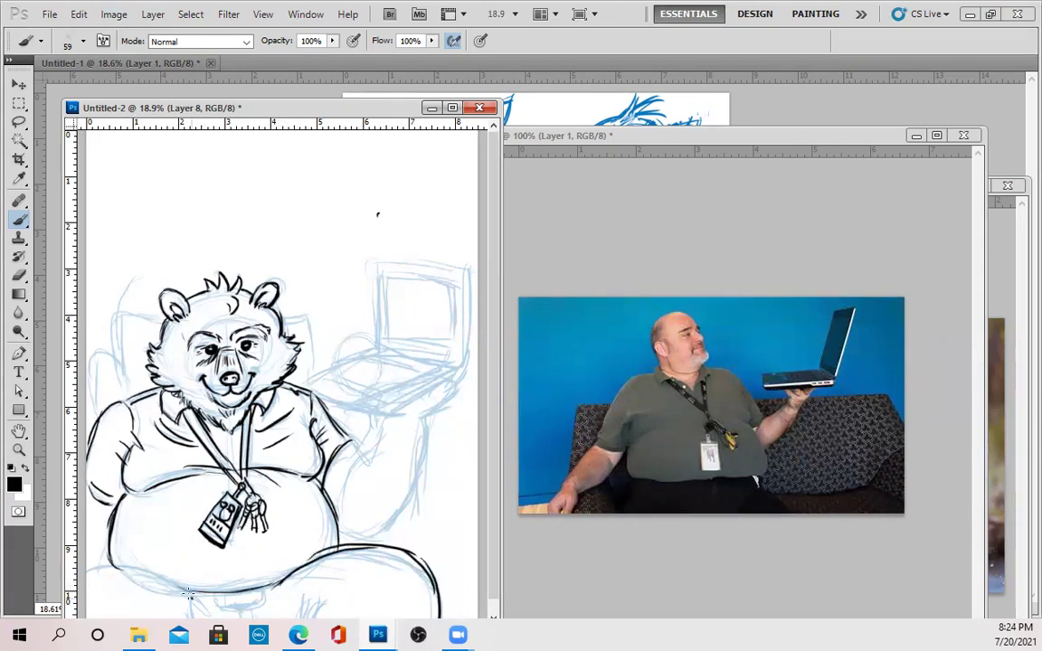
mouse_move(189, 594)
left_mouse_down()
mouse_move(119, 569)
mouse_move(87, 579)
left_mouse_up()
left_click_drag(98, 509, 100, 523)
Step: Ink the raised forearm from sleeve to wrist, with fur strokes along its underside and the hand supporting the laptop
mouse_move(353, 446)
left_mouse_down()
mouse_move(339, 490)
mouse_move(370, 417)
mouse_move(381, 434)
mouse_move(396, 413)
mouse_move(382, 412)
mouse_move(417, 408)
mouse_move(425, 425)
mouse_move(450, 380)
left_mouse_up()
mouse_move(426, 423)
left_mouse_down()
mouse_move(423, 469)
mouse_move(402, 511)
left_mouse_up()
mouse_move(422, 446)
left_mouse_down()
mouse_move(391, 511)
mouse_move(352, 535)
left_mouse_up()
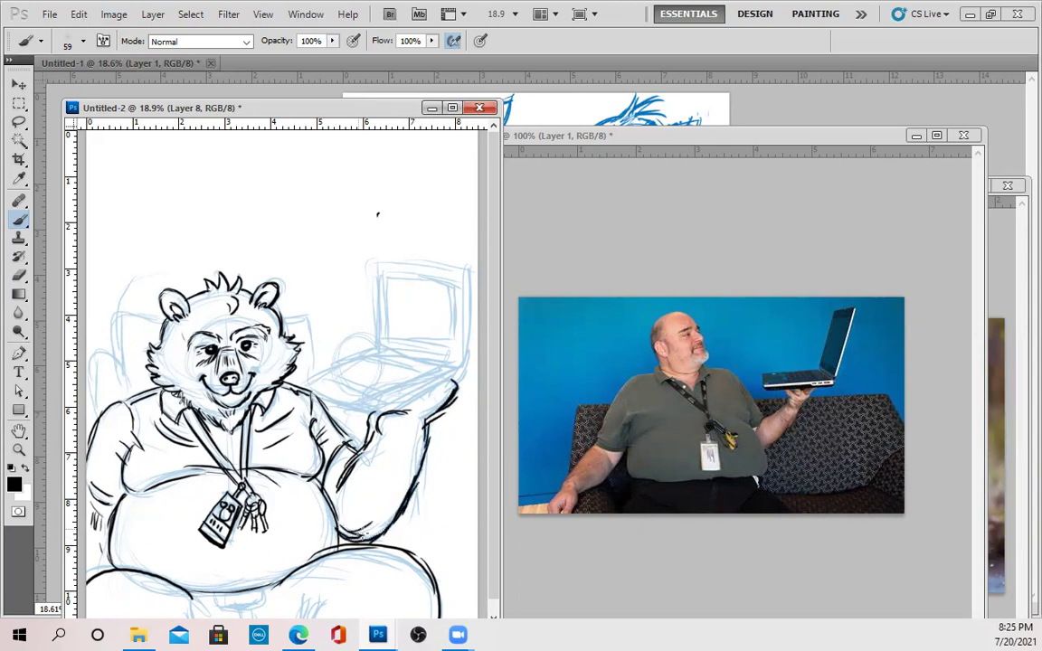
left_click_drag(330, 463, 366, 412)
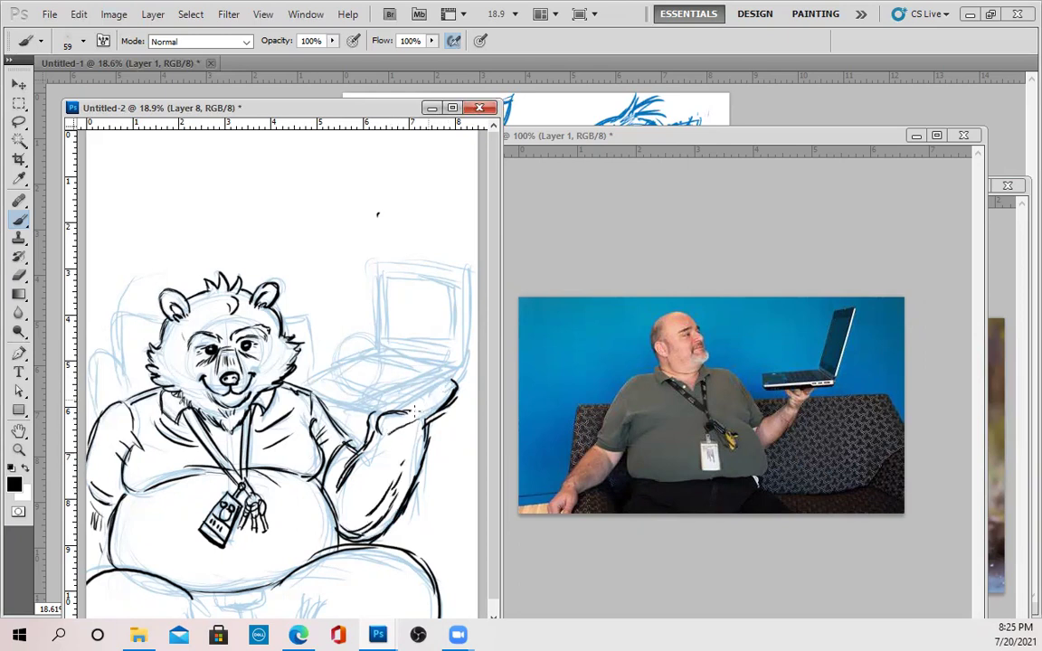
Step: Ink the laptop's base in perspective, including its front edge, touchpad, and keyboard grid
key("e")
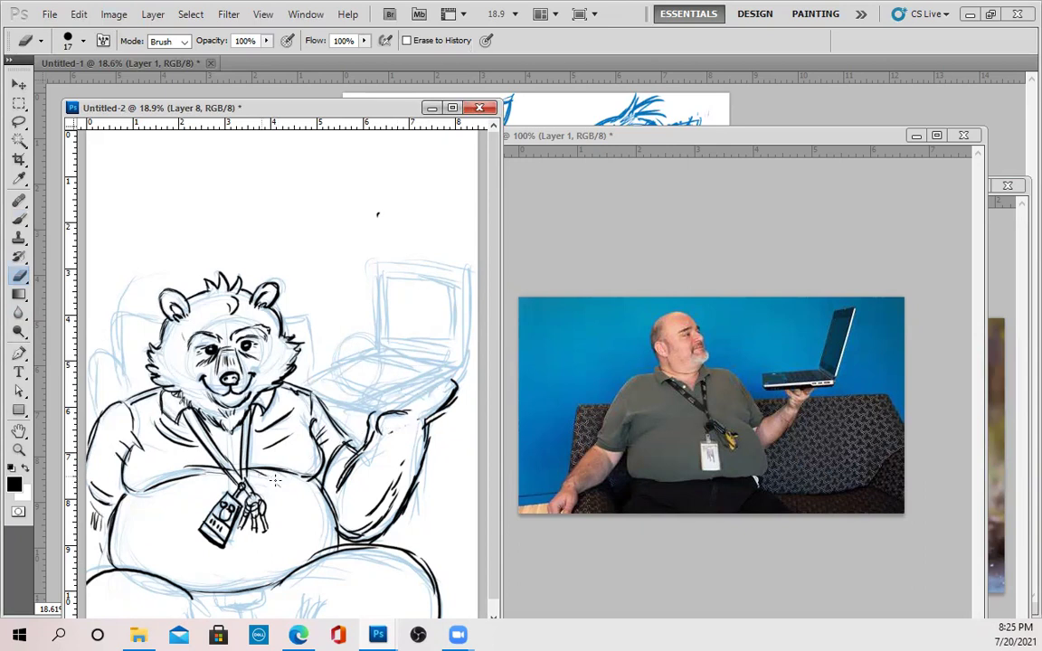
left_click(20, 220)
mouse_move(454, 379)
left_mouse_down()
mouse_move(468, 361)
mouse_move(455, 380)
mouse_move(376, 415)
left_mouse_up()
mouse_move(296, 389)
left_mouse_down()
mouse_move(372, 412)
mouse_move(312, 378)
mouse_move(372, 351)
left_mouse_up()
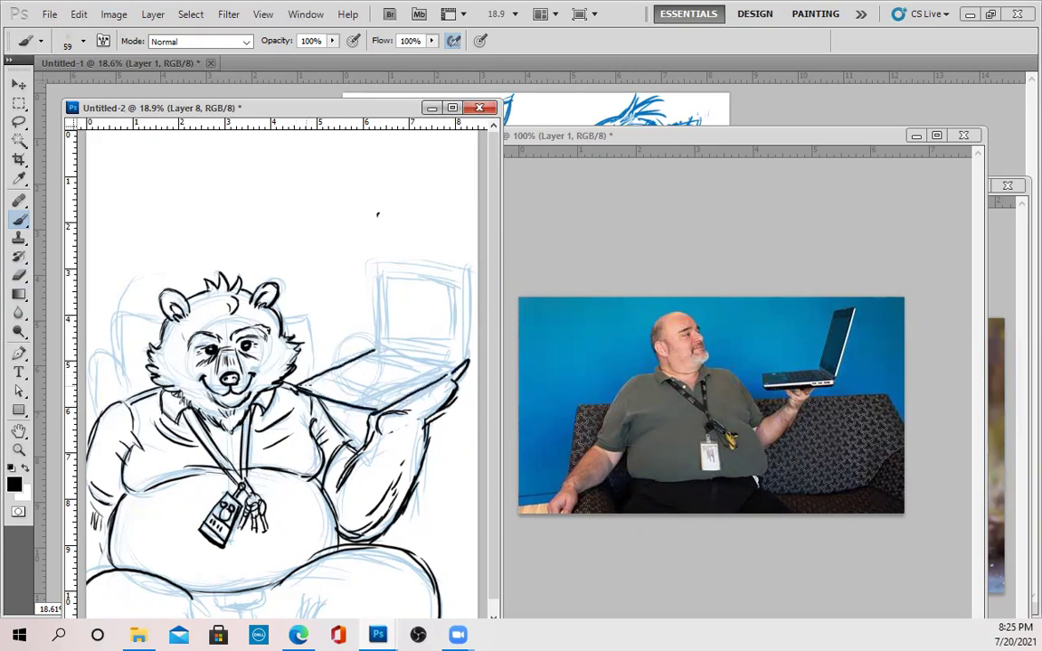
mouse_move(348, 396)
left_mouse_down()
mouse_move(370, 400)
mouse_move(355, 388)
mouse_move(373, 394)
mouse_move(369, 401)
left_mouse_up()
mouse_move(369, 356)
left_mouse_down()
mouse_move(418, 371)
mouse_move(395, 384)
mouse_move(335, 377)
mouse_move(393, 386)
mouse_move(342, 365)
mouse_move(382, 367)
mouse_move(360, 377)
mouse_move(409, 367)
mouse_move(416, 352)
mouse_move(381, 347)
mouse_move(430, 355)
left_mouse_up()
Step: Ink the laptop's lid and inner screen frame, and add short strokes to the fingers beneath the base
left_click_drag(459, 287, 454, 348)
left_click_drag(392, 279, 389, 339)
mouse_move(456, 348)
left_mouse_down()
mouse_move(392, 340)
mouse_move(438, 351)
left_mouse_up()
left_click_drag(378, 264, 377, 355)
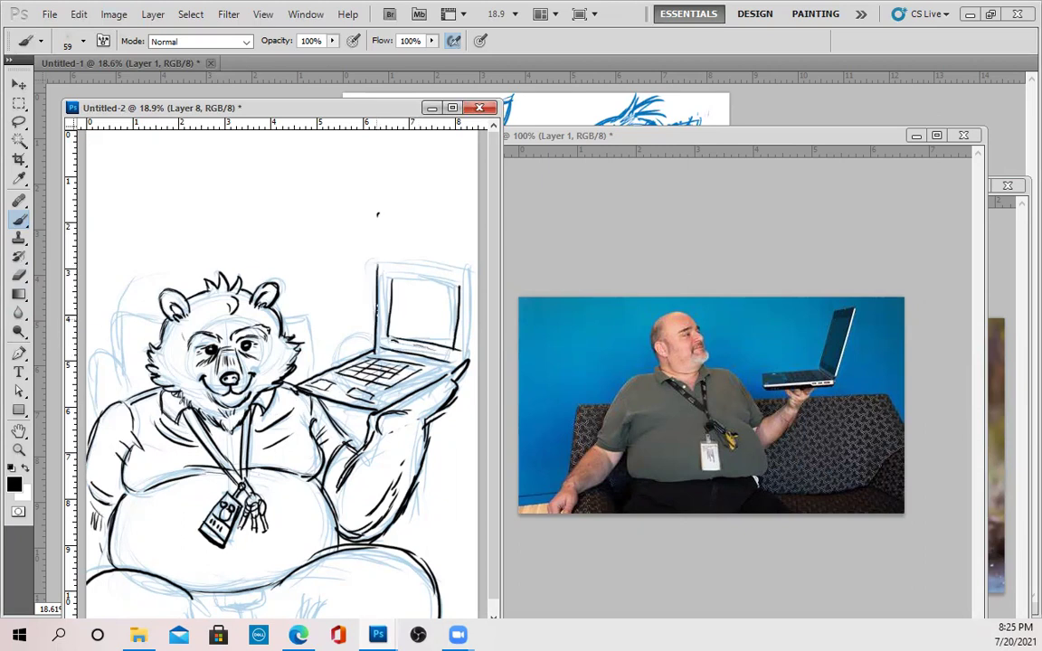
left_click_drag(393, 263, 468, 272)
mouse_move(385, 260)
left_mouse_down()
mouse_move(465, 276)
mouse_move(466, 360)
left_mouse_up()
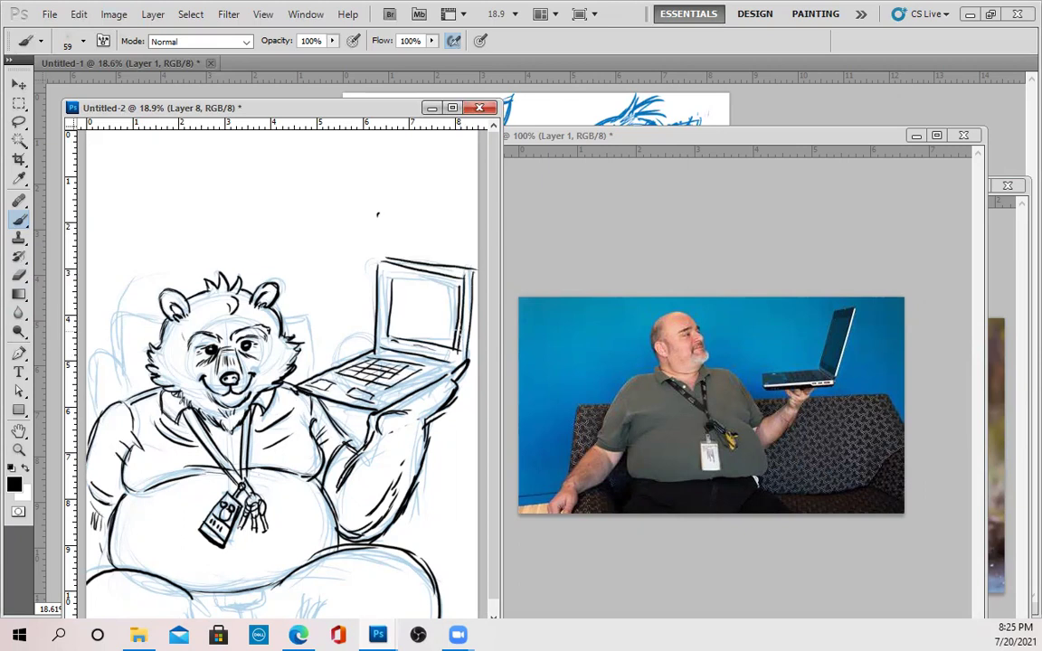
left_click_drag(390, 279, 456, 286)
left_click_drag(394, 281, 459, 286)
left_click_drag(425, 396, 440, 383)
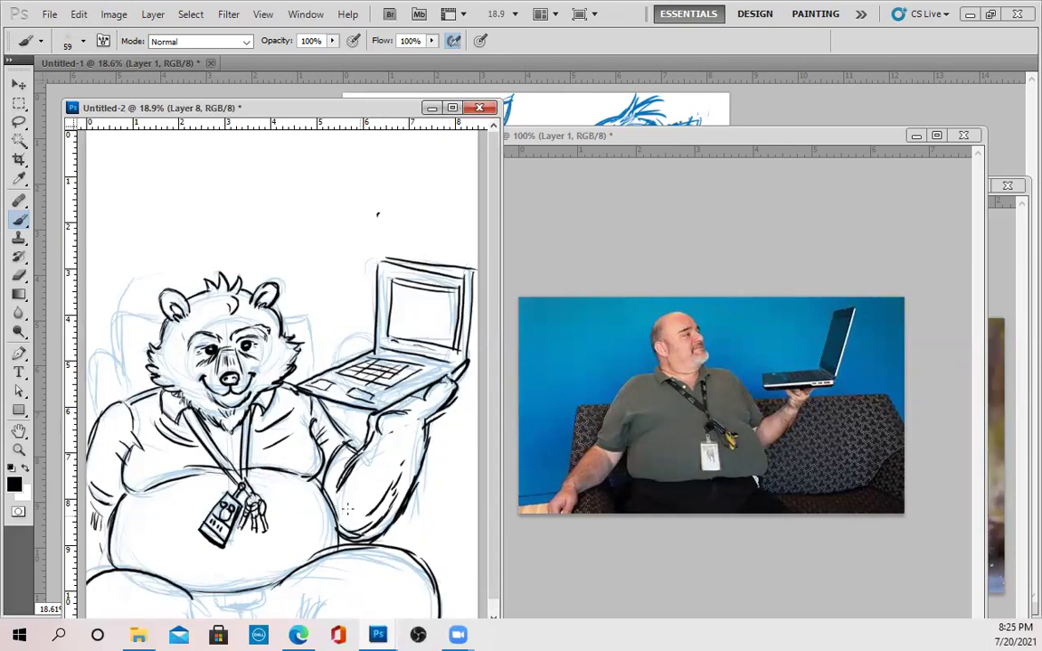
Step: Ink the chair back on both sides of the bear's head and shade it with hatching and crosshatching
mouse_move(308, 325)
left_mouse_down()
mouse_move(316, 370)
mouse_move(316, 320)
left_mouse_up()
left_click_drag(316, 321, 317, 371)
mouse_move(125, 317)
left_mouse_down()
mouse_move(164, 323)
mouse_move(123, 392)
mouse_move(107, 287)
mouse_move(159, 312)
left_mouse_up()
mouse_move(282, 317)
left_mouse_down()
mouse_move(312, 314)
mouse_move(310, 376)
left_mouse_up()
mouse_move(318, 355)
left_mouse_down()
mouse_move(311, 365)
mouse_move(311, 357)
left_mouse_up()
mouse_move(315, 332)
left_mouse_down()
mouse_move(309, 344)
mouse_move(307, 330)
left_mouse_up()
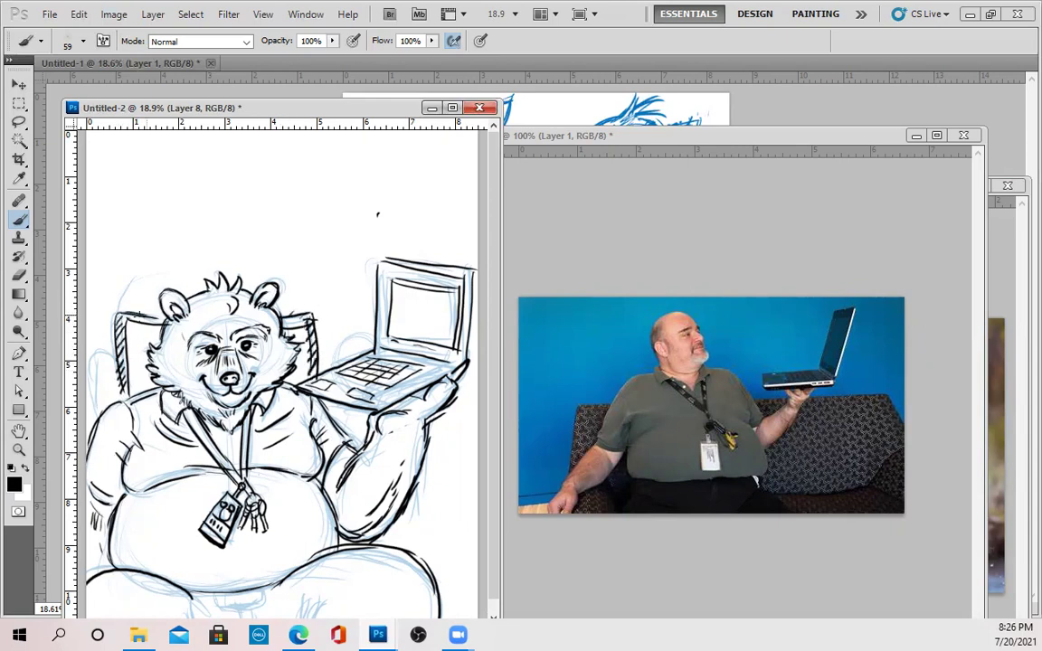
mouse_move(125, 290)
left_mouse_down()
mouse_move(108, 317)
mouse_move(143, 356)
left_mouse_up()
mouse_move(133, 329)
left_mouse_down()
mouse_move(148, 349)
mouse_move(154, 338)
left_mouse_up()
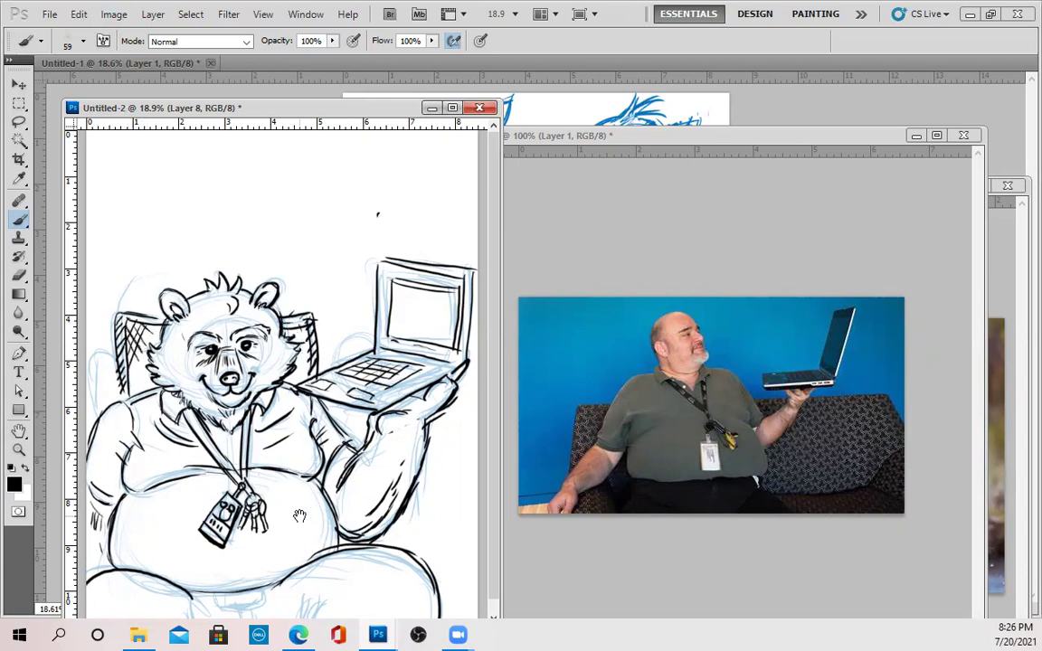
Step: Ink the belt and buckle beneath the belly, the trouser folds between the legs, and the outer side of the knee
left_click_drag(299, 515, 298, 504)
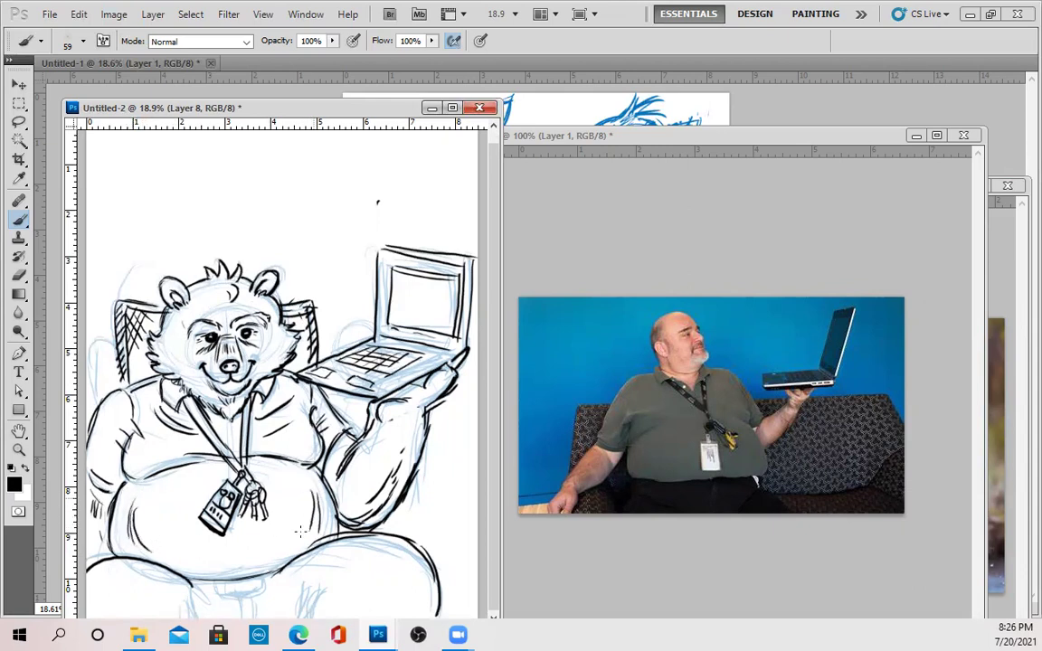
mouse_move(217, 578)
left_mouse_down()
mouse_move(219, 598)
mouse_move(263, 593)
mouse_move(197, 580)
left_mouse_up()
mouse_move(265, 576)
left_mouse_down()
mouse_move(274, 576)
mouse_move(242, 616)
left_mouse_up()
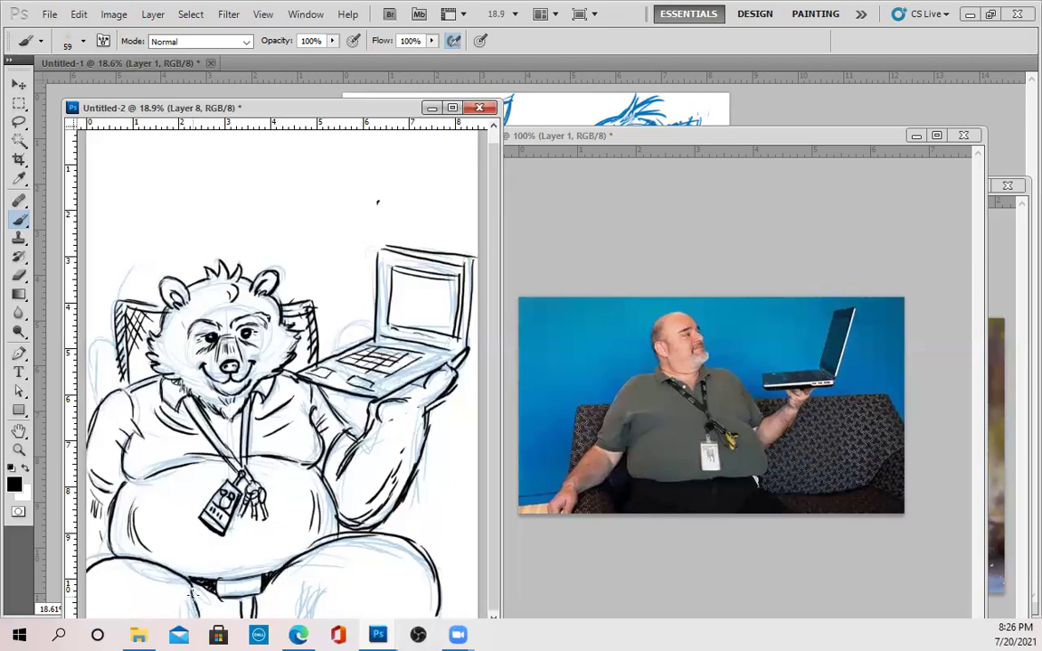
left_click_drag(298, 580, 299, 619)
left_click_drag(308, 583, 309, 619)
left_click_drag(438, 570, 428, 624)
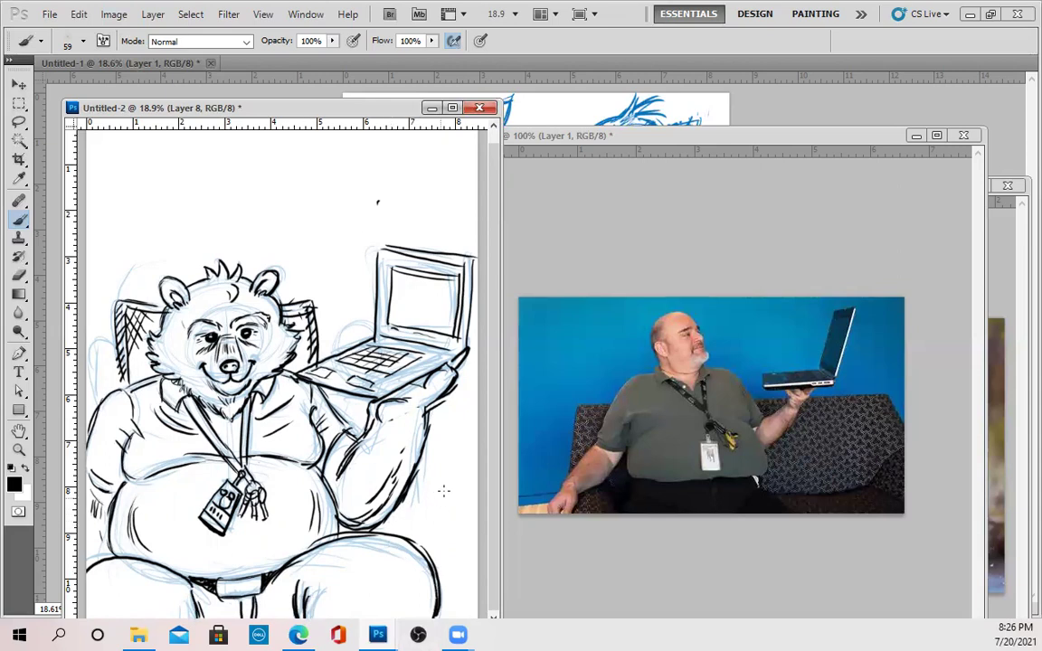
Step: Ink the furniture edge behind the raised elbow and add loose vertical shading strokes beneath it
left_click_drag(467, 481, 419, 474)
mouse_move(470, 508)
left_mouse_down()
mouse_move(418, 500)
mouse_move(424, 550)
left_mouse_up()
mouse_move(423, 469)
left_mouse_down()
mouse_move(464, 457)
mouse_move(478, 485)
mouse_move(422, 515)
mouse_move(427, 522)
left_mouse_up()
left_click_drag(445, 511, 433, 562)
left_click_drag(460, 515, 442, 566)
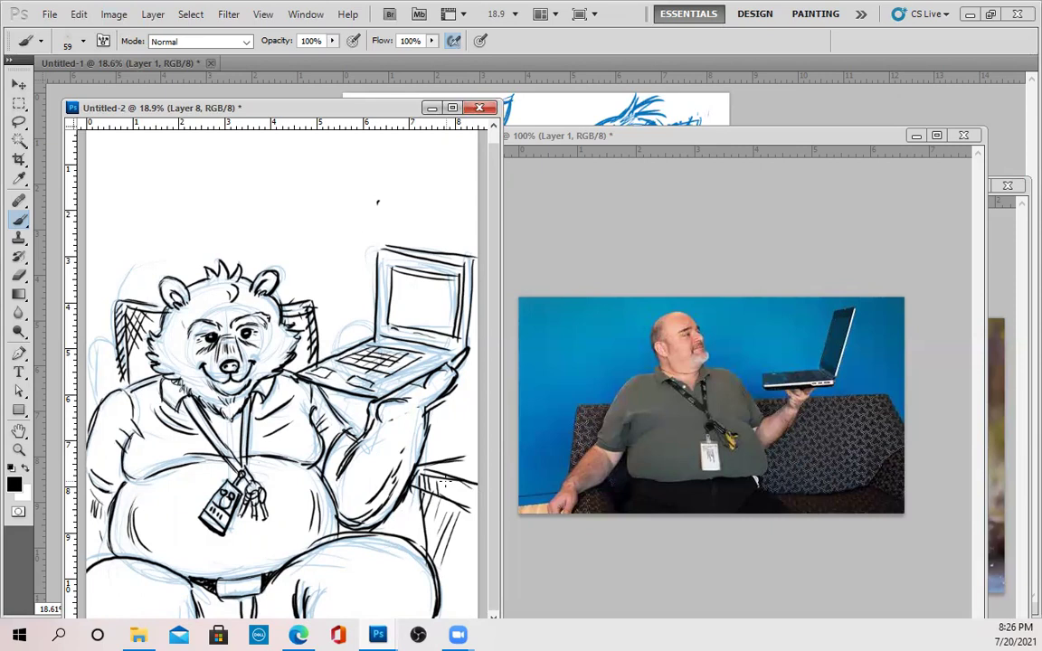
Step: Add diagonal glare lines to the laptop screen and small fur tufts to the bear's cheeks and forehead
mouse_move(398, 294)
left_mouse_down()
mouse_move(409, 325)
mouse_move(412, 317)
left_mouse_up()
left_click_drag(275, 341, 286, 351)
left_click_drag(274, 350, 282, 358)
left_click_drag(175, 348, 169, 365)
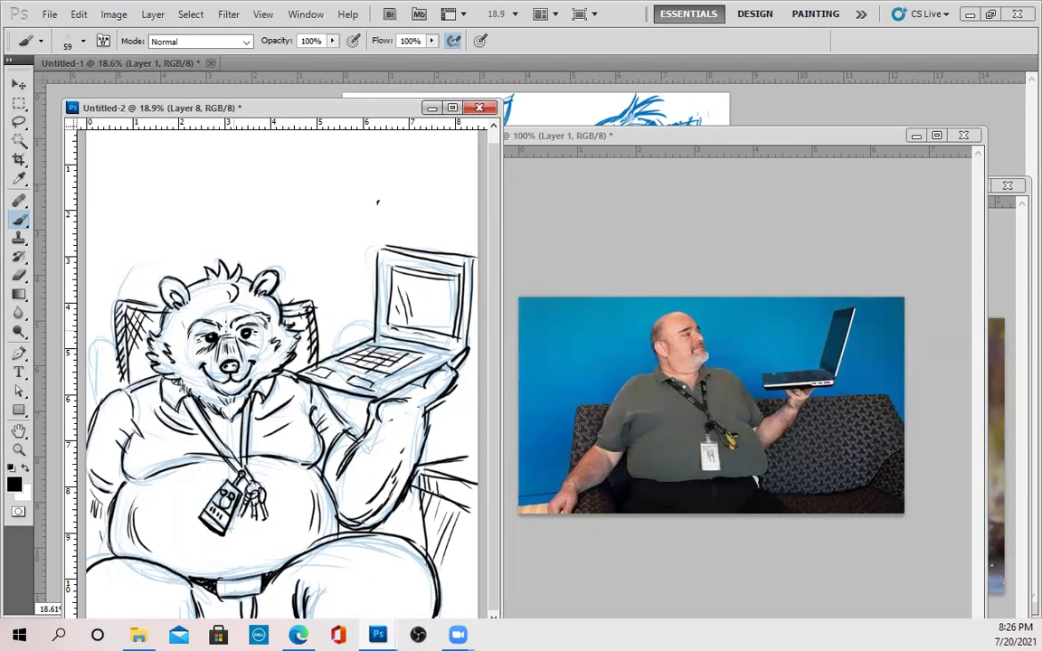
left_click_drag(244, 298, 253, 301)
Step: Compare the whole inked bear drawing with the laptop-man photo and the standing bear photo
scroll(274, 508, "down", 3)
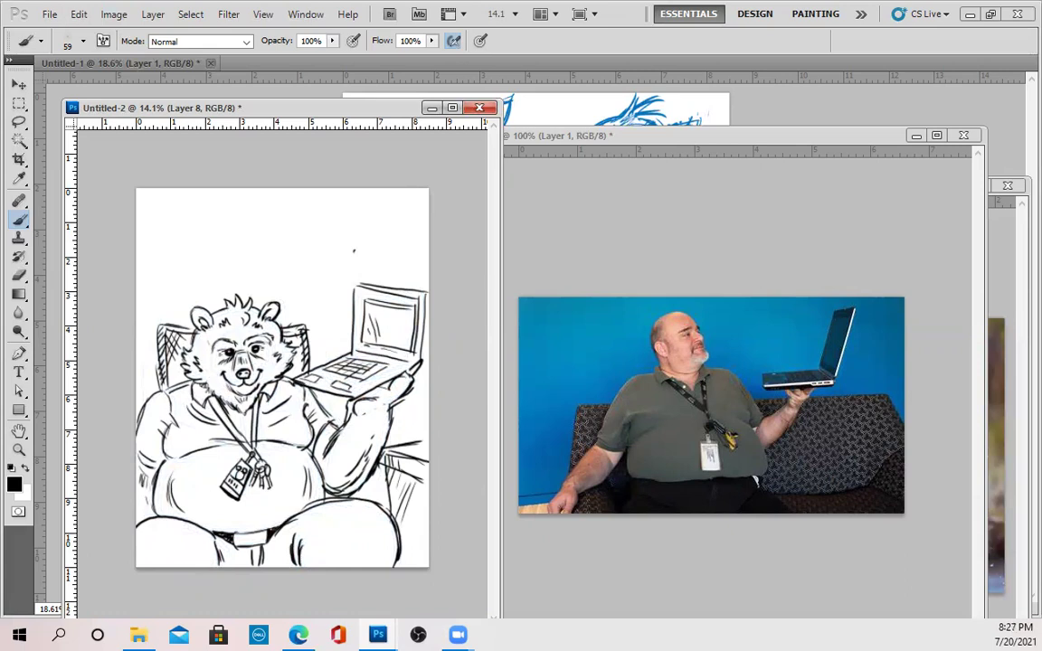
left_click_drag(533, 135, 569, 300)
left_click_drag(620, 344, 641, 258)
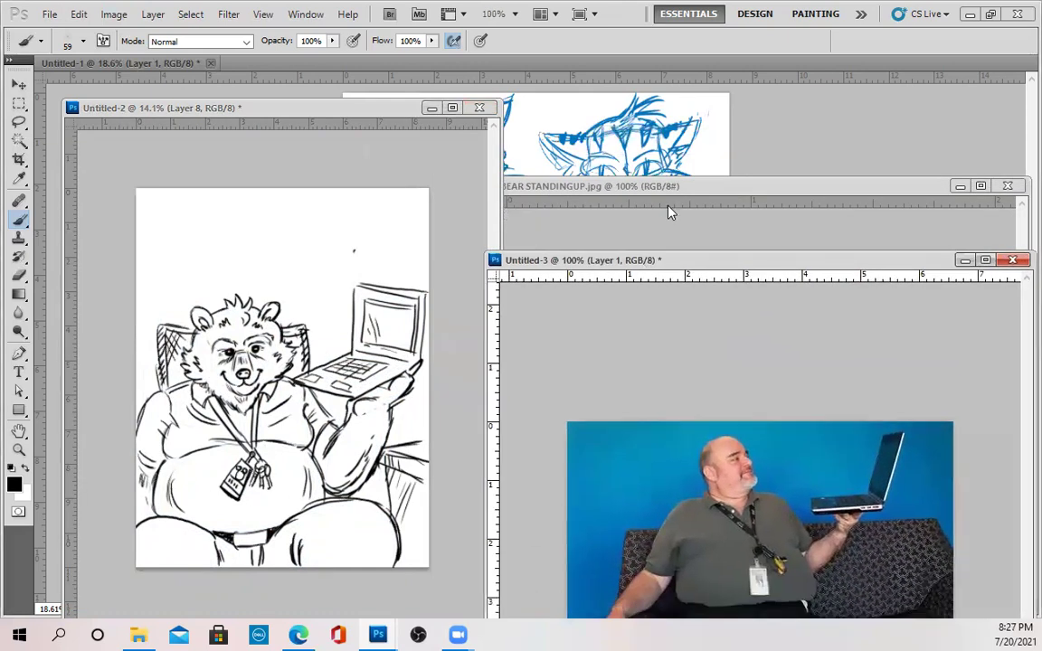
left_click(668, 186)
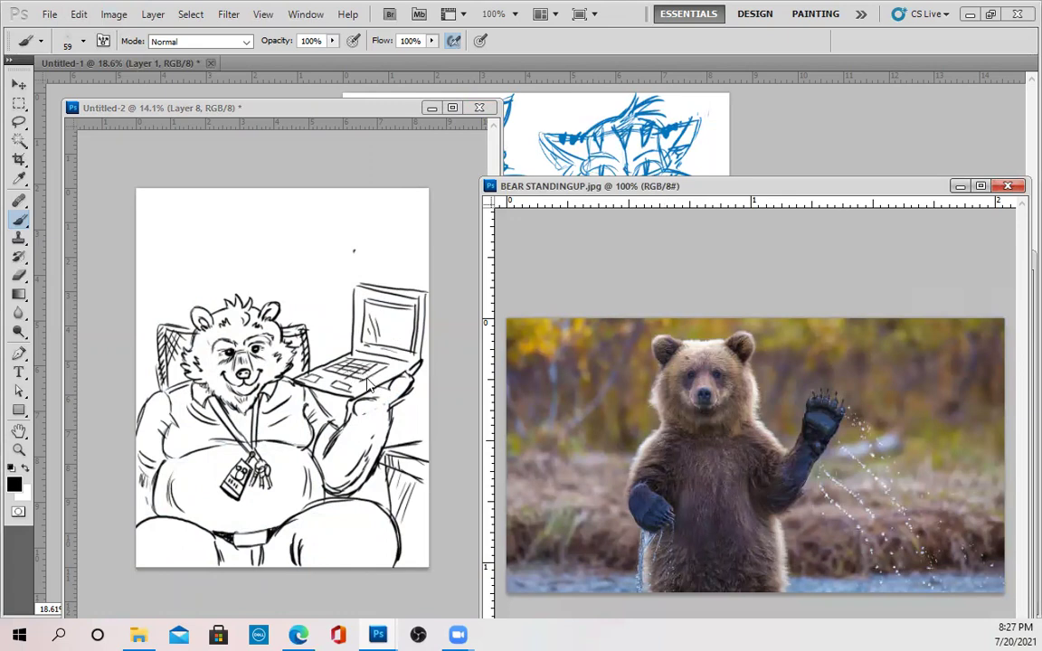
Step: Ink dark pads on the hand under the laptop, and show the lion drawing in place of the bear
left_click(335, 353)
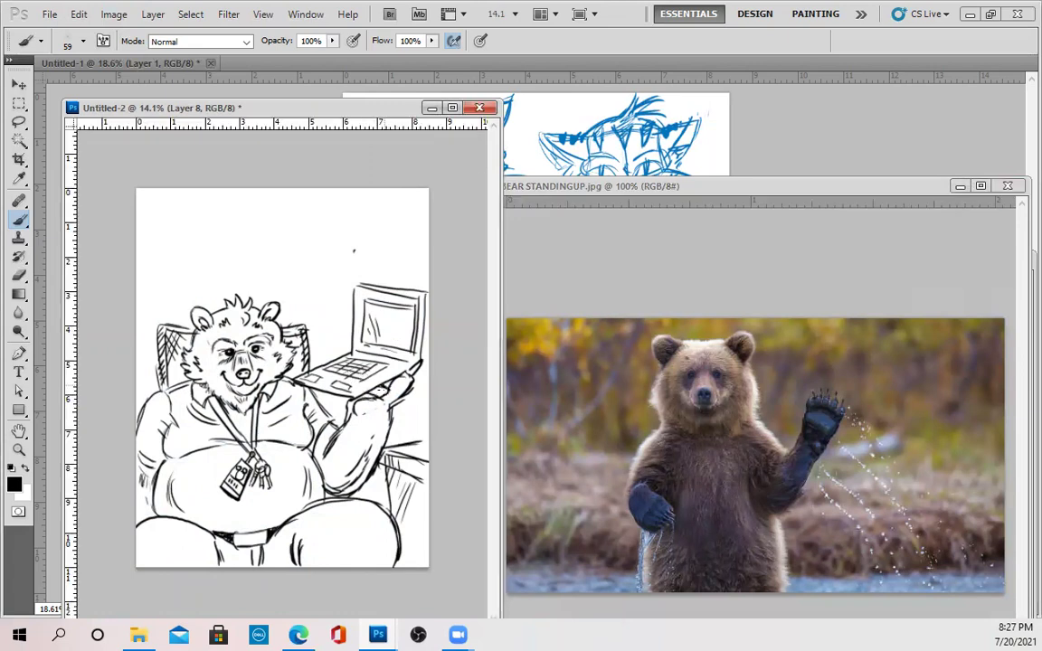
left_click_drag(379, 394, 403, 378)
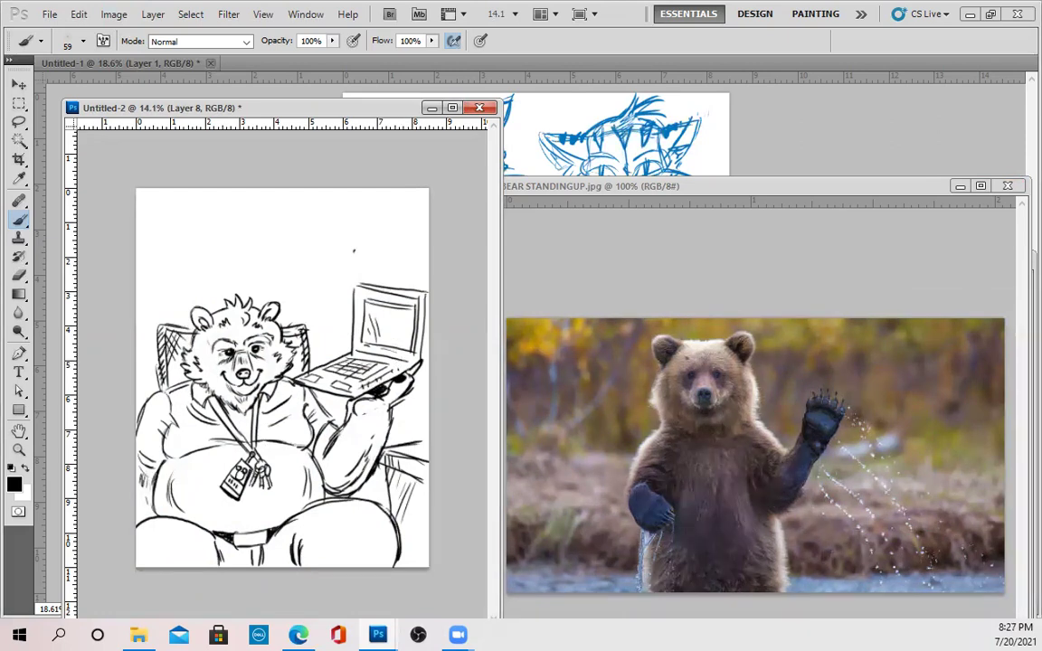
key("Delete")
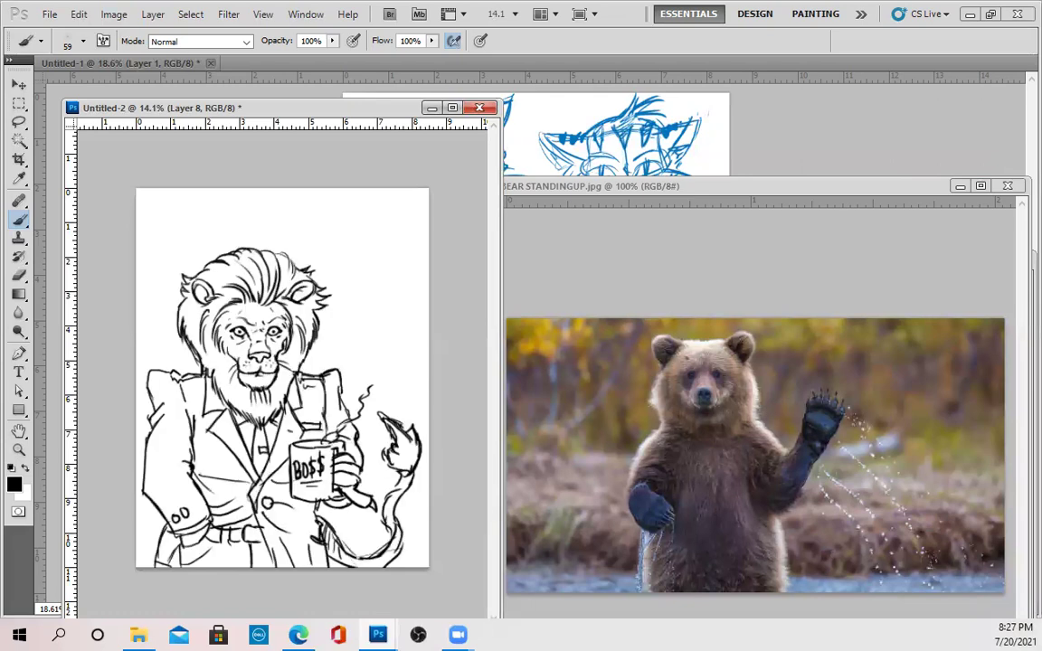